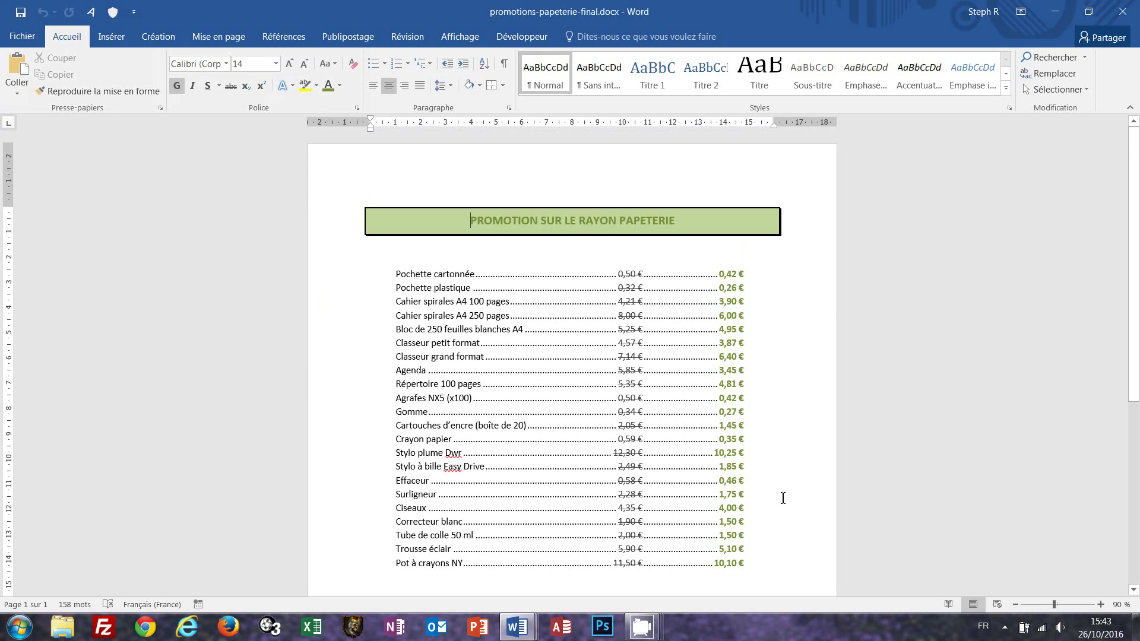
# - Look over the finished price list in promotions-papeterie-final.docx and switch to its raw text version, promotions-articles-bureau-texte.docx
pyautogui.scroll(-1, 777, 494)
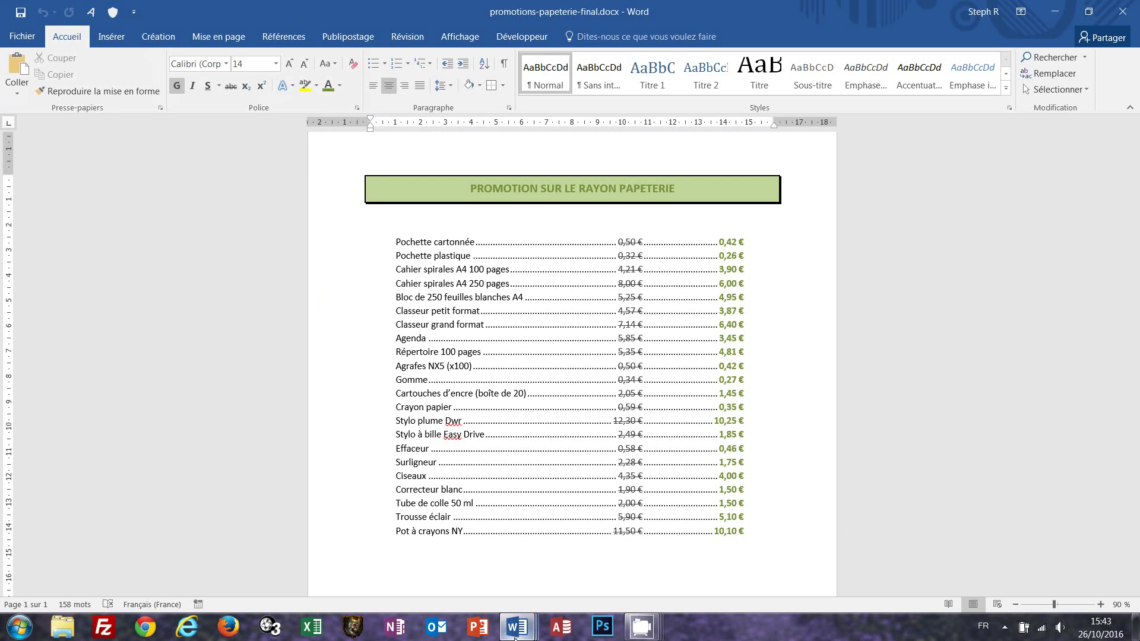
pyautogui.moveTo(515, 638)
pyautogui.click(756, 572)
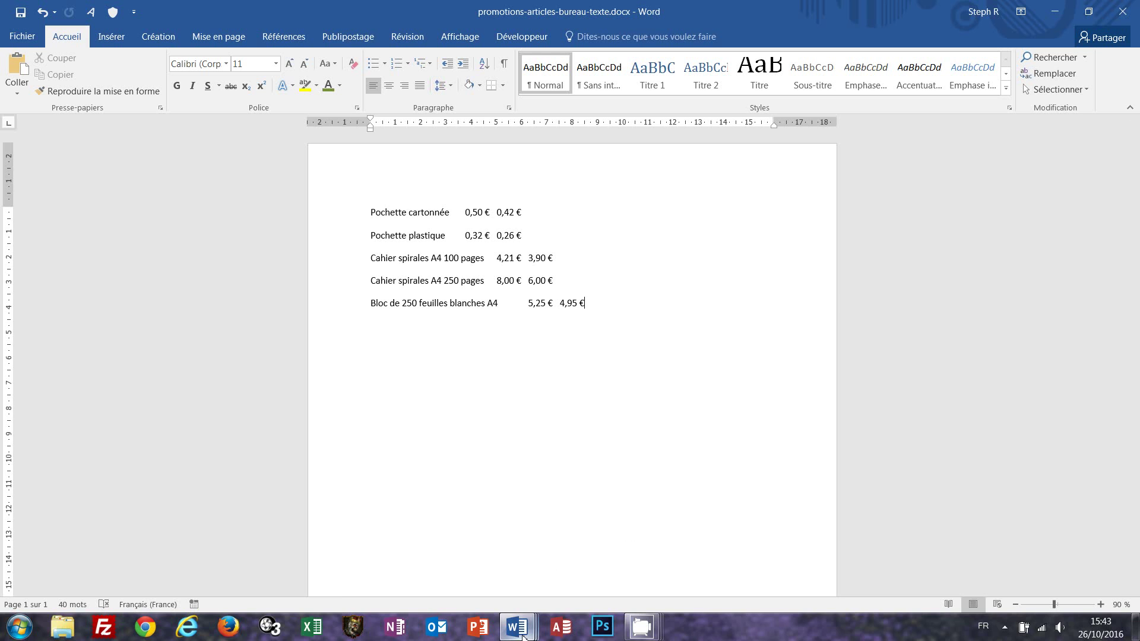
# - Switch to bon-commande-paranet.docx and examine the order letter's layout, totals, footer and the promotions page
pyautogui.moveTo(523, 636)
pyautogui.click(316, 590)
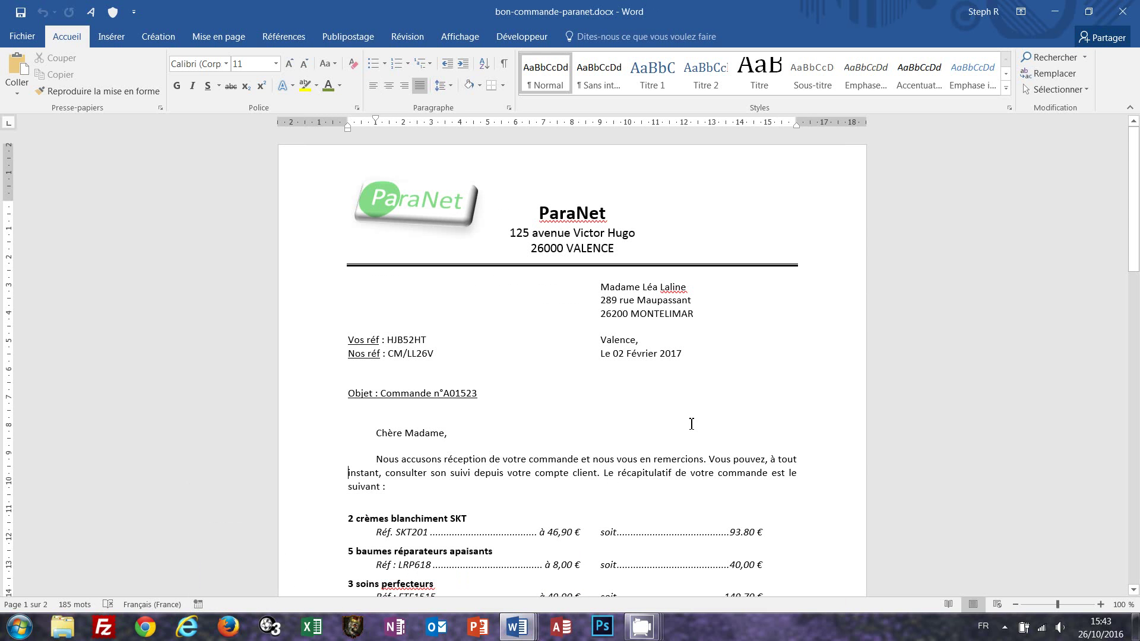
pyautogui.scroll(-6, 691, 423)
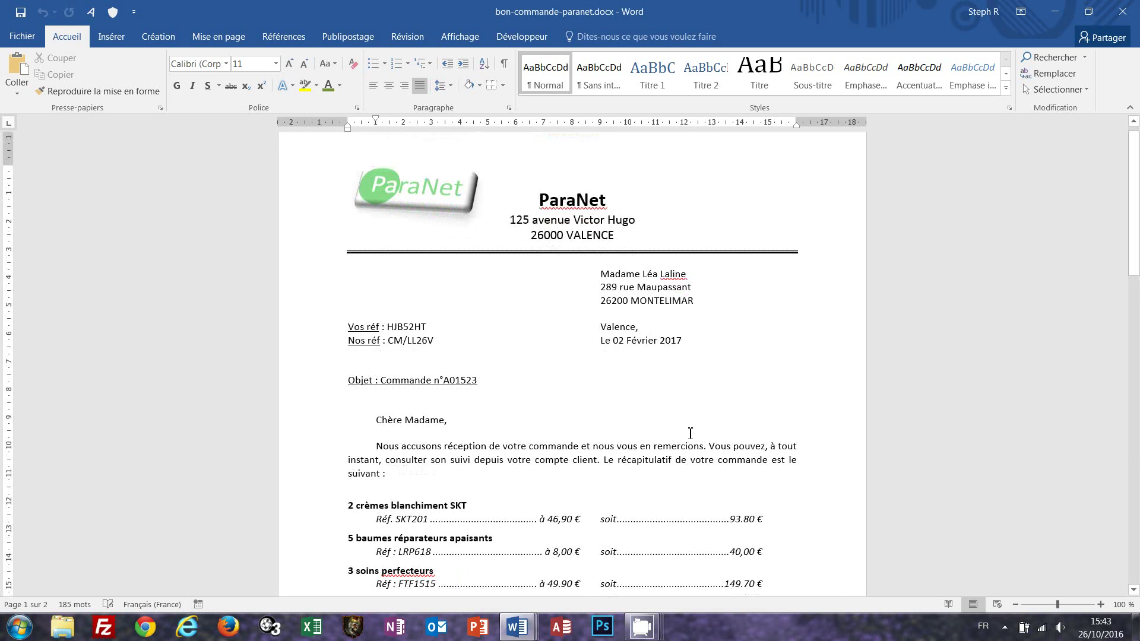
pyautogui.scroll(-4, 690, 432)
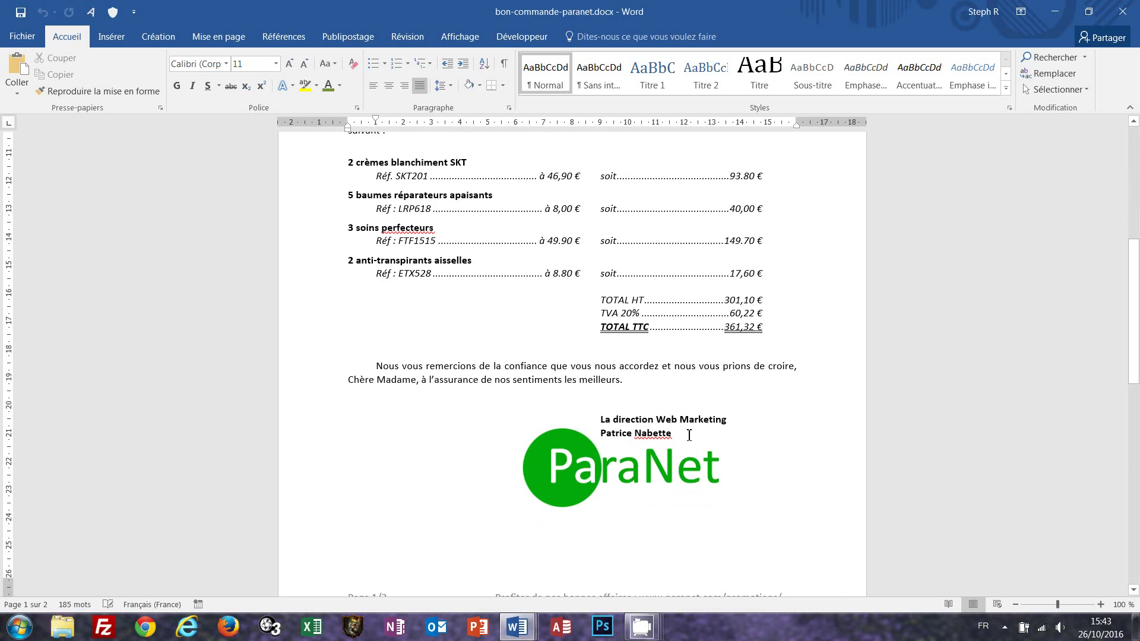
pyautogui.scroll(10, 690, 434)
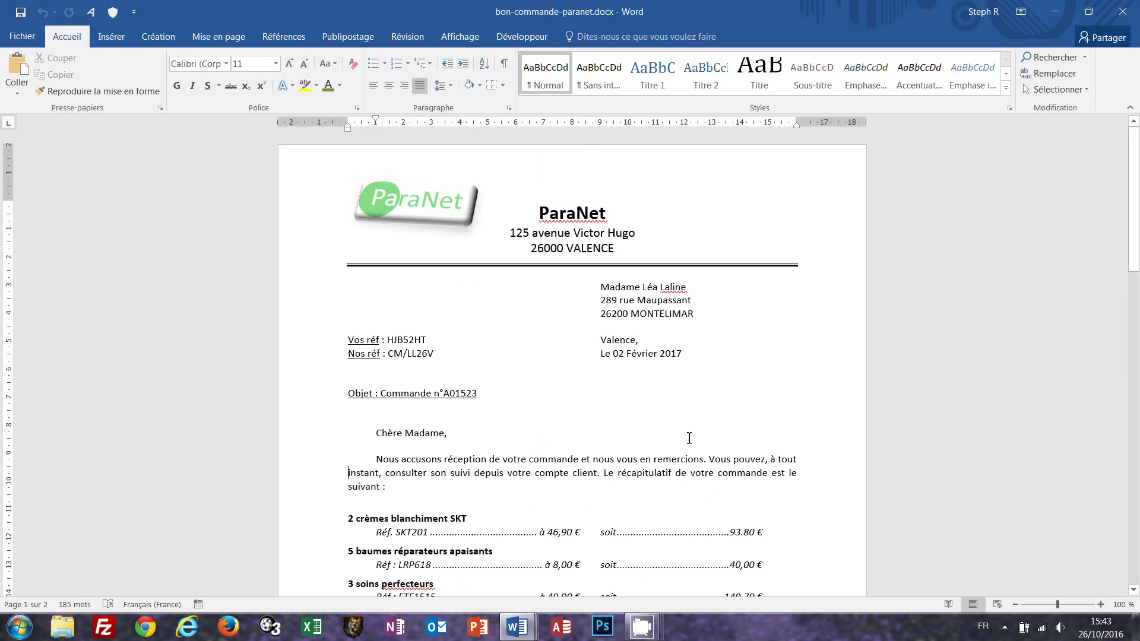
pyautogui.scroll(-3, 689, 437)
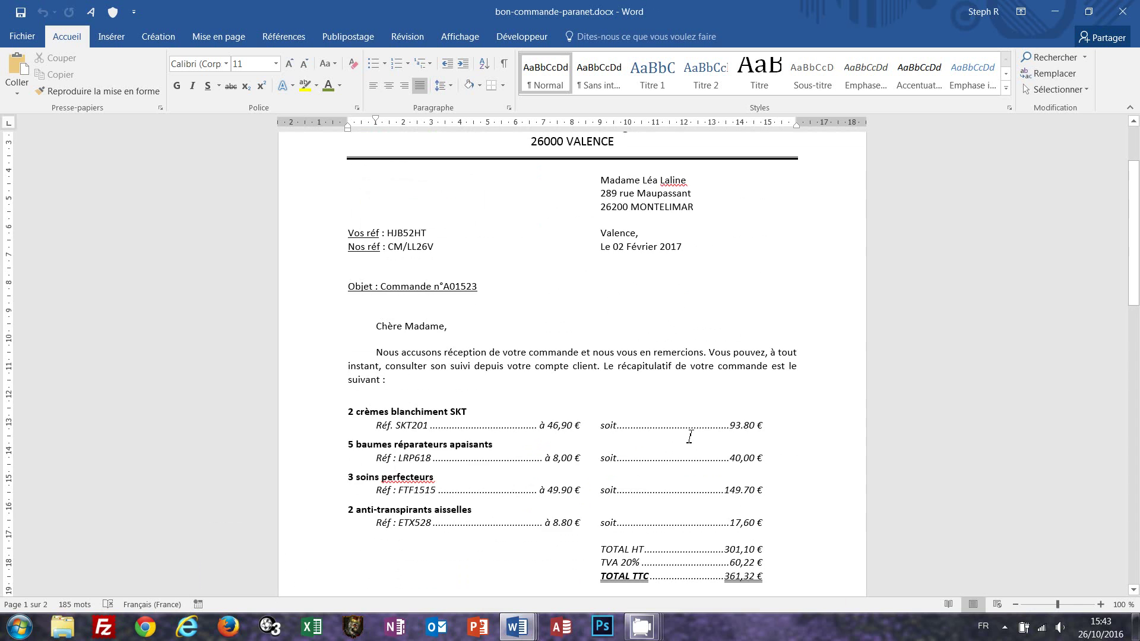
pyautogui.scroll(-5, 690, 437)
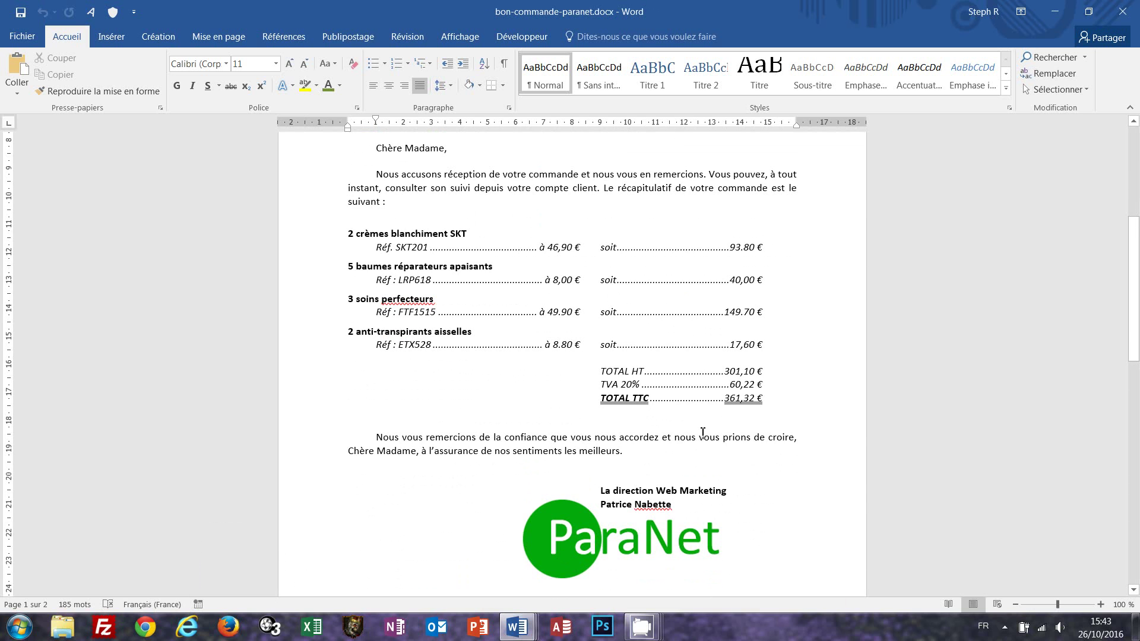
pyautogui.scroll(-2, 702, 432)
pyautogui.scroll(-4, 704, 381)
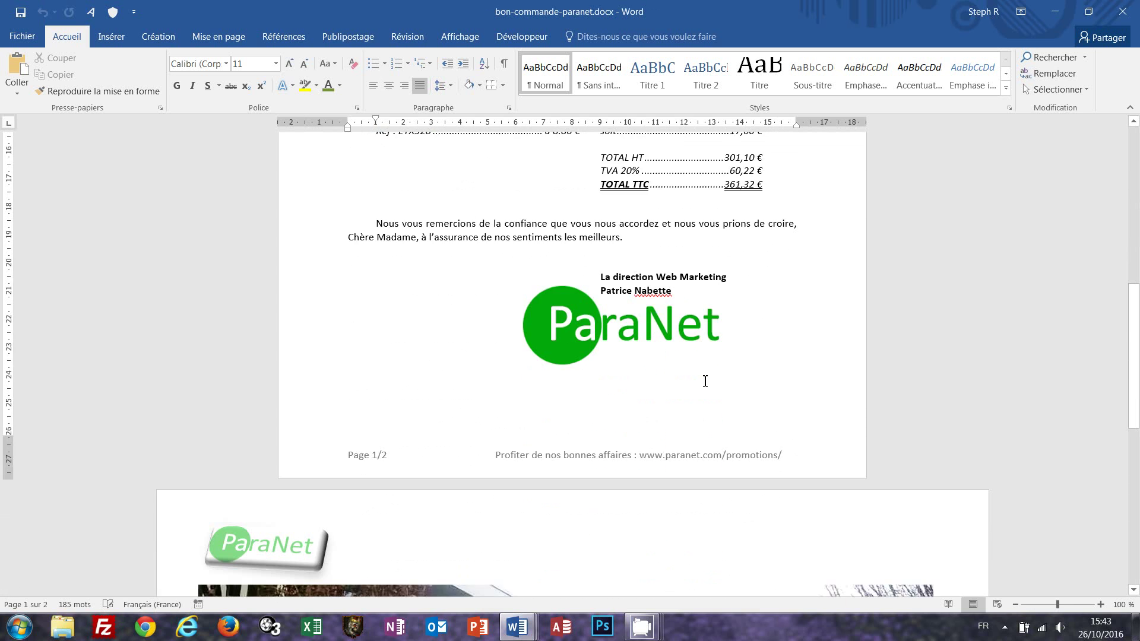
pyautogui.scroll(-6, 705, 381)
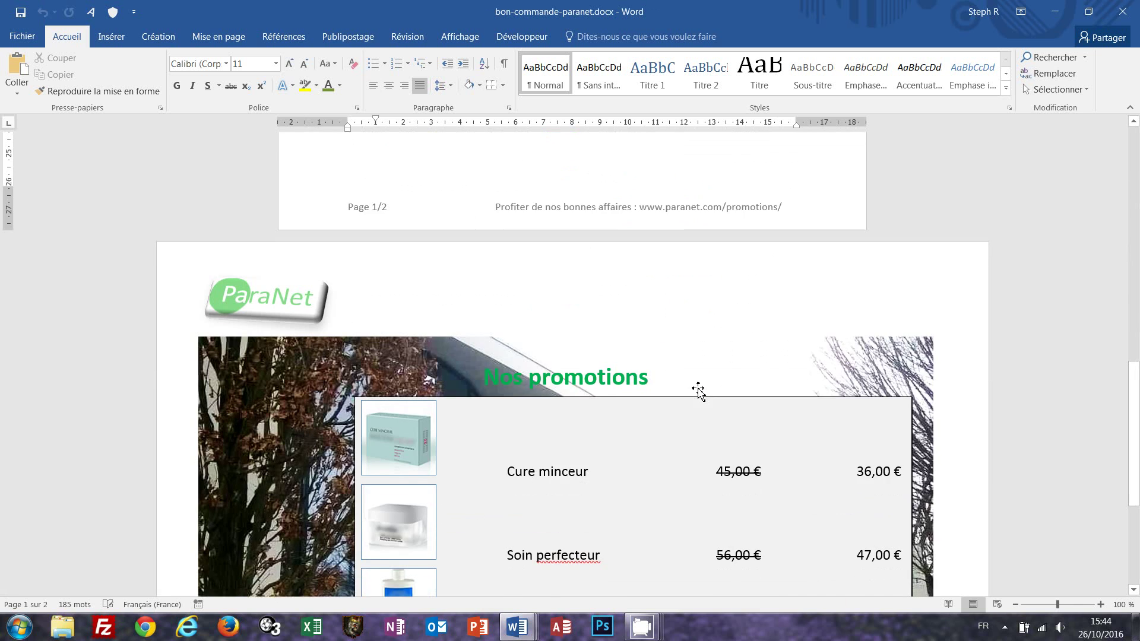
pyautogui.scroll(-4, 699, 390)
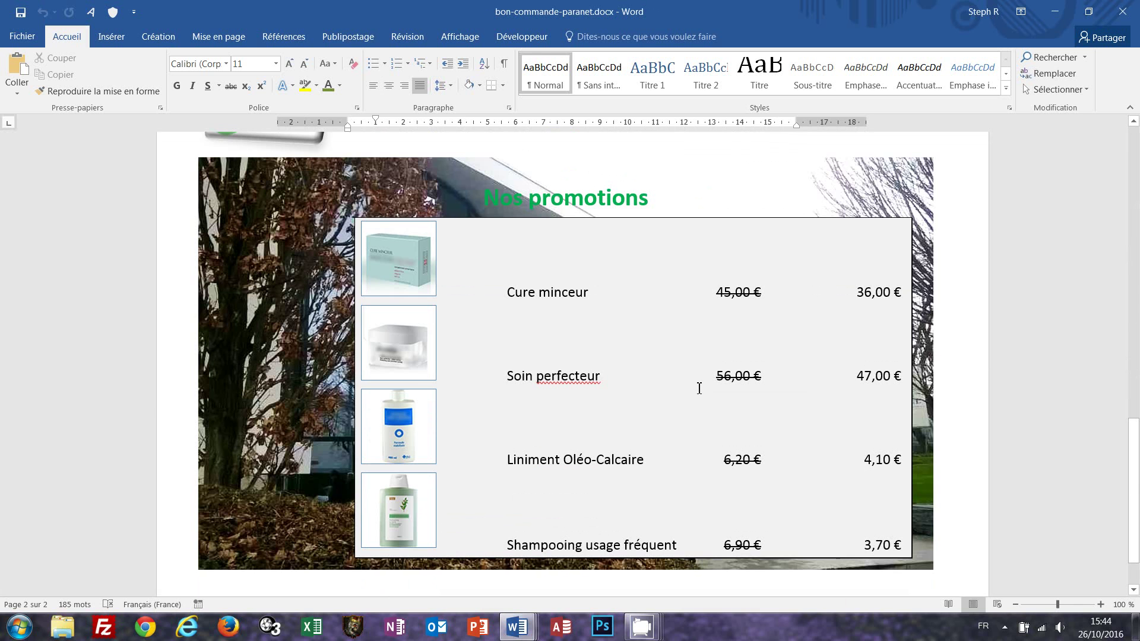
pyautogui.scroll(17, 699, 388)
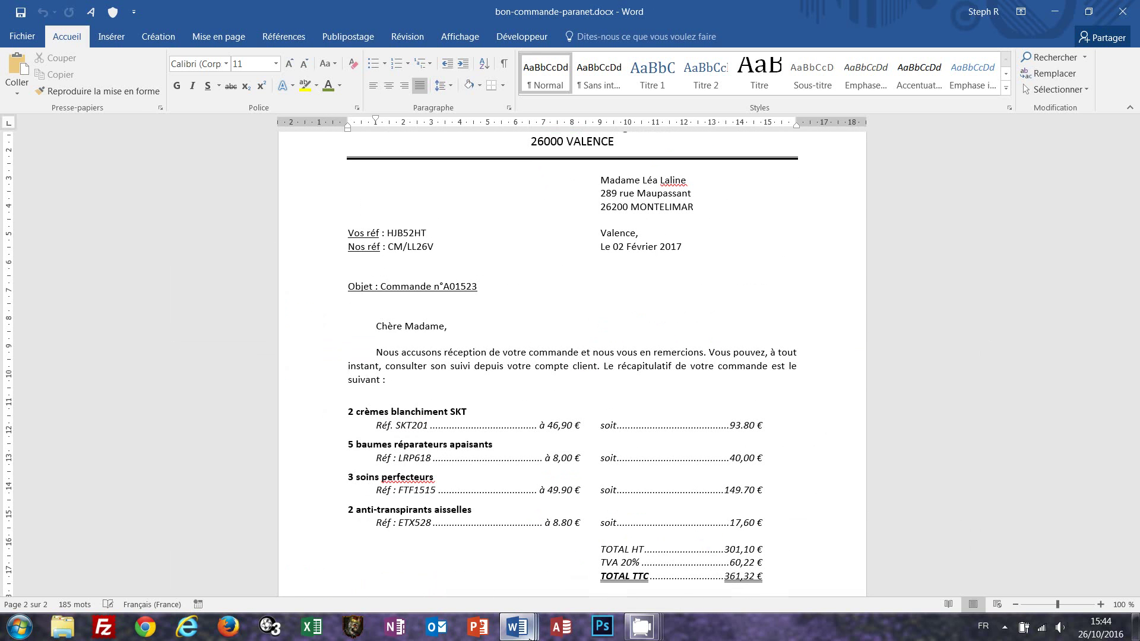
# - Switch to bon-commande-paranet-texte.docx and read through the unformatted text of the order letter
pyautogui.moveTo(530, 638)
pyautogui.click(624, 552)
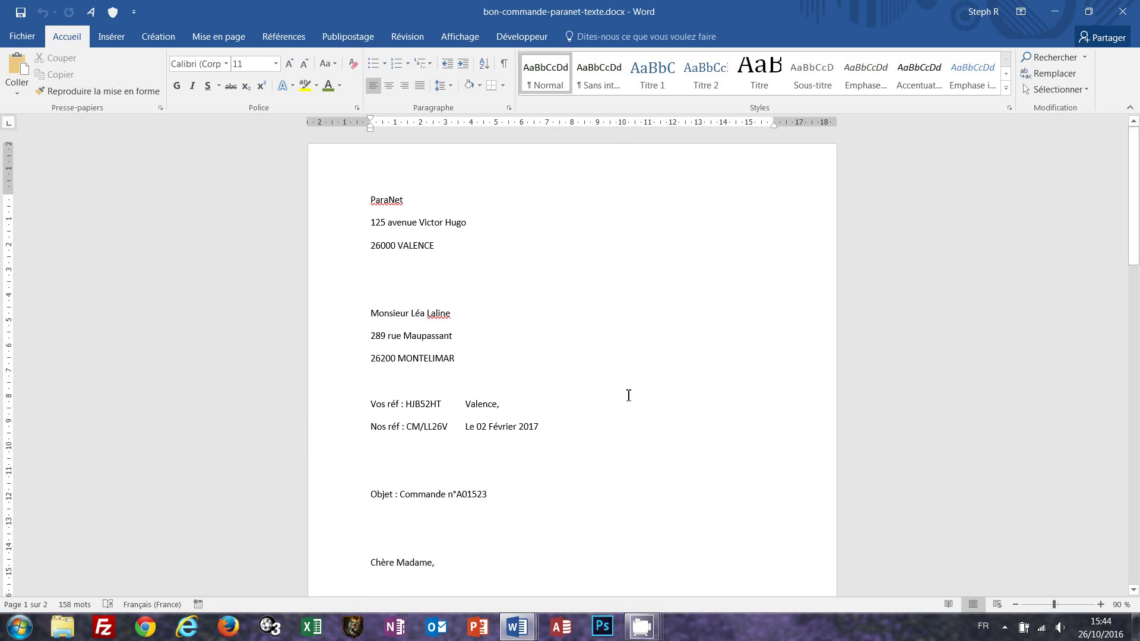
pyautogui.scroll(-3, 625, 396)
pyautogui.scroll(-7, 625, 396)
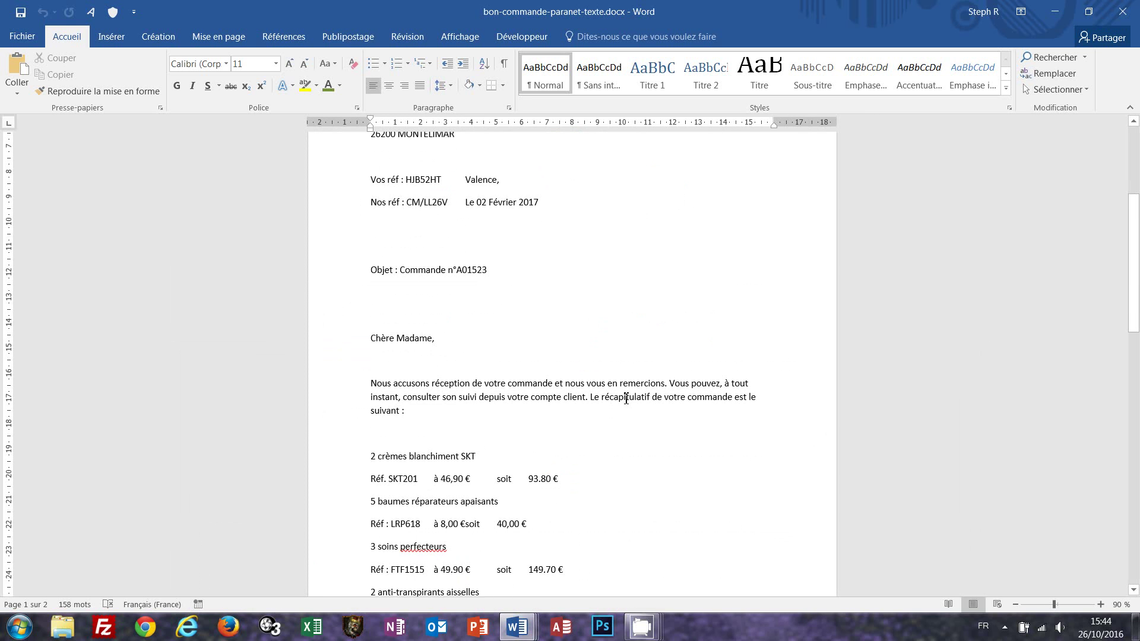
pyautogui.scroll(-8, 628, 401)
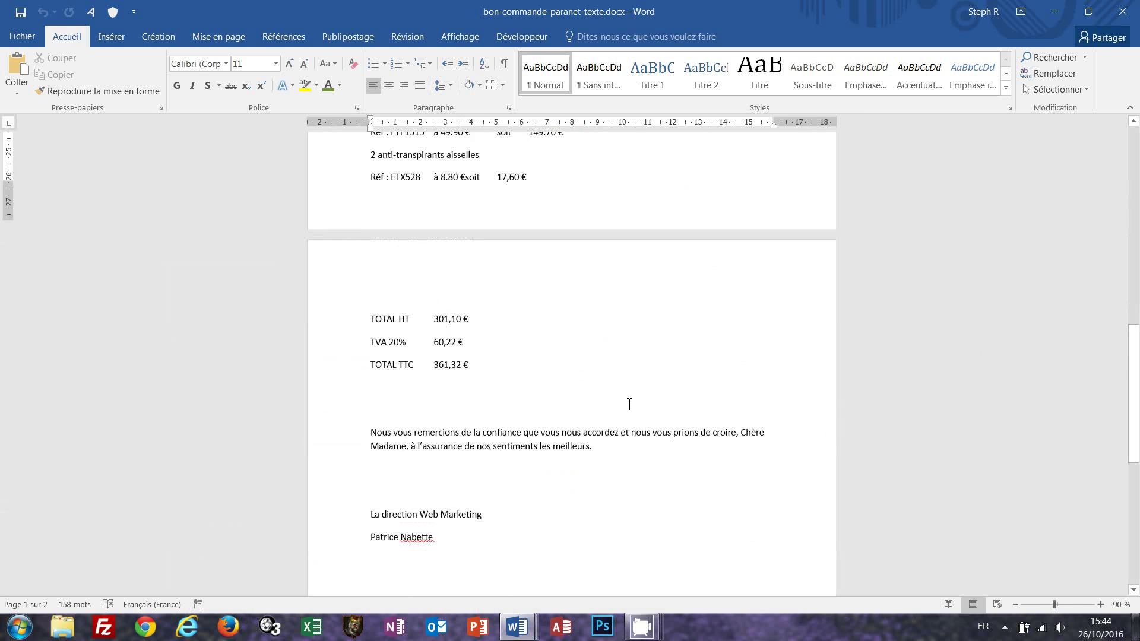
pyautogui.scroll(-2, 630, 413)
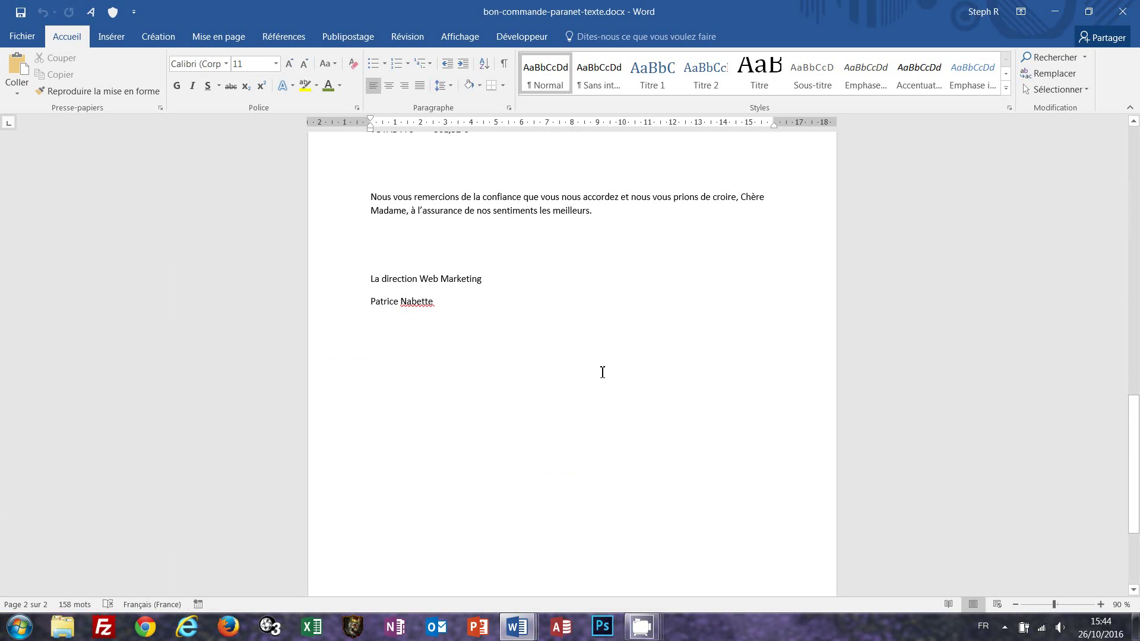
pyautogui.scroll(11, 602, 374)
pyautogui.scroll(8, 609, 383)
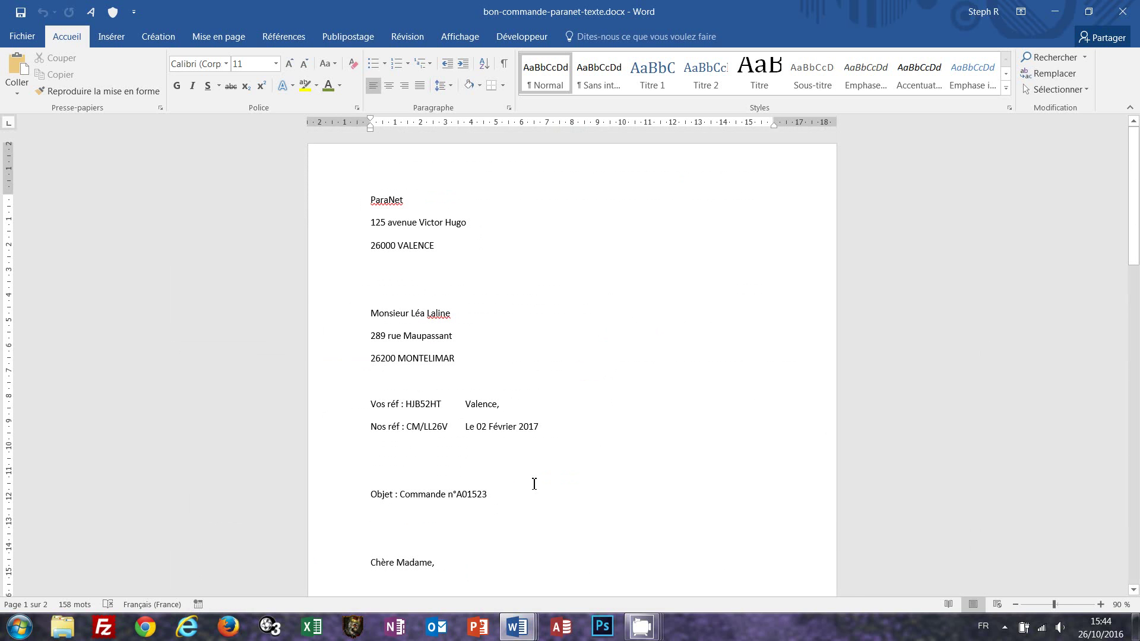
# - Review promotions-papeterie-final.docx again, switch to promotions-articles-bureau-texte.docx and show its formatting marks
pyautogui.moveTo(525, 638)
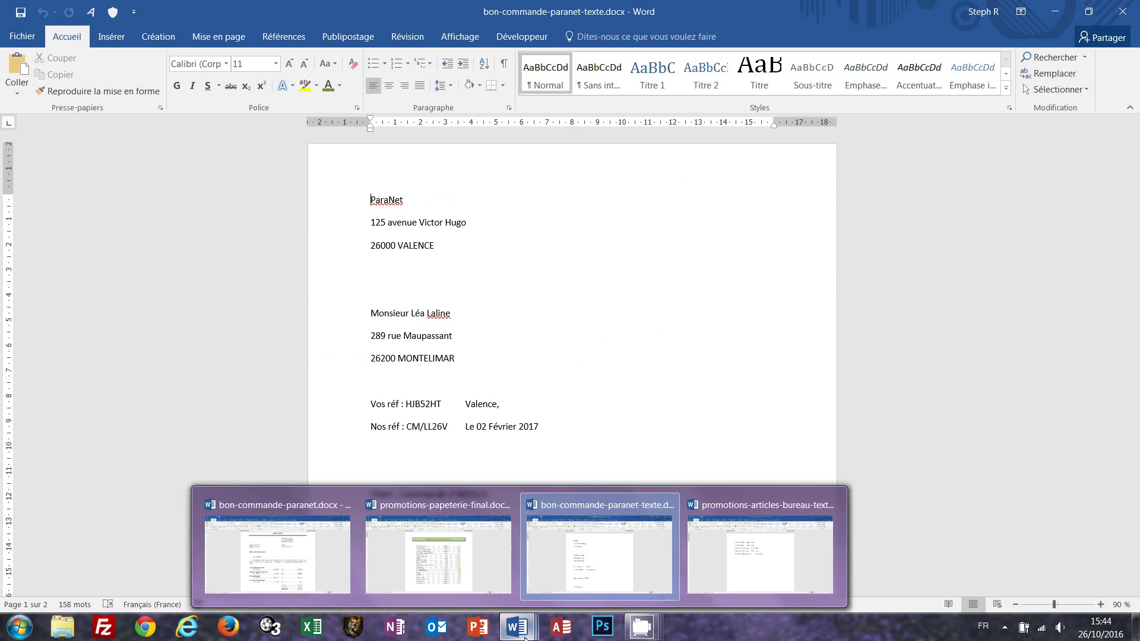
pyautogui.click(489, 566)
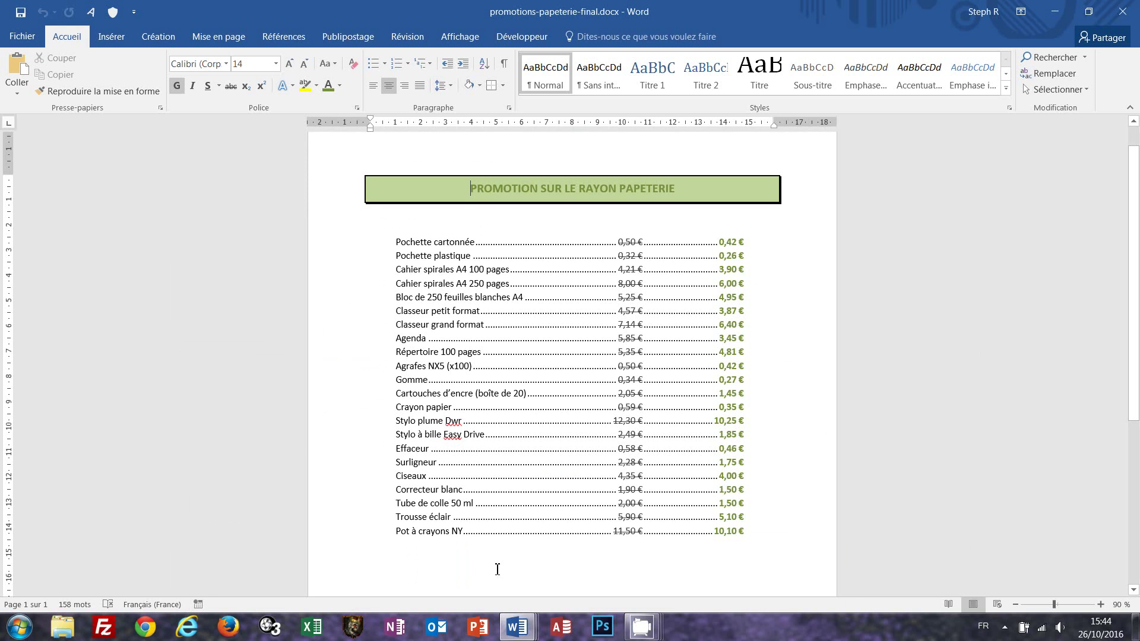
pyautogui.moveTo(516, 636)
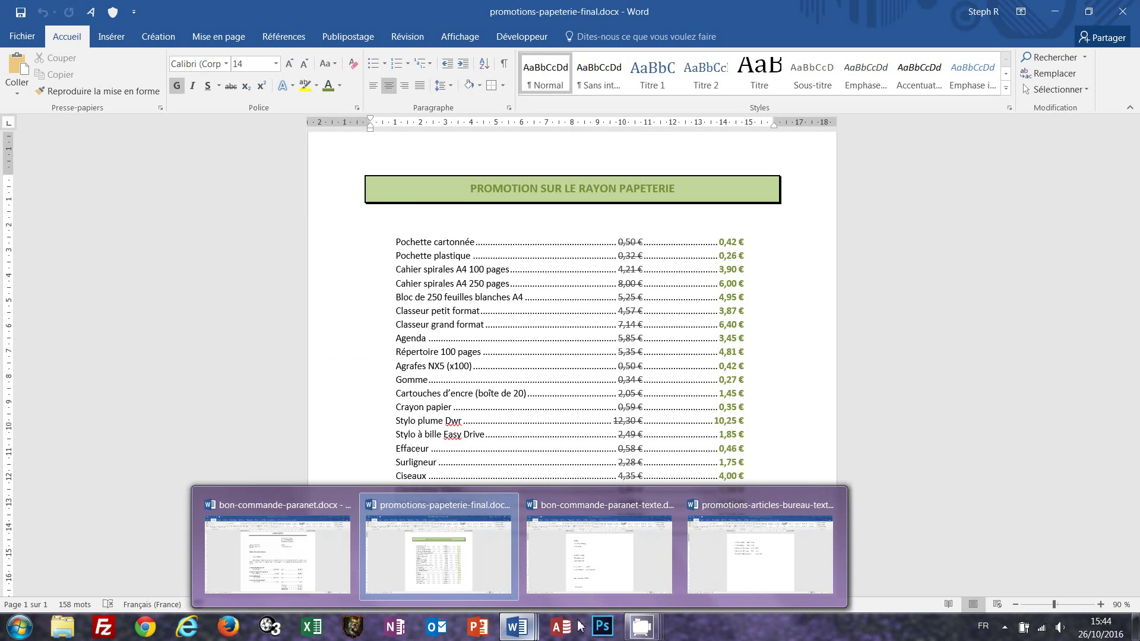
pyautogui.click(816, 567)
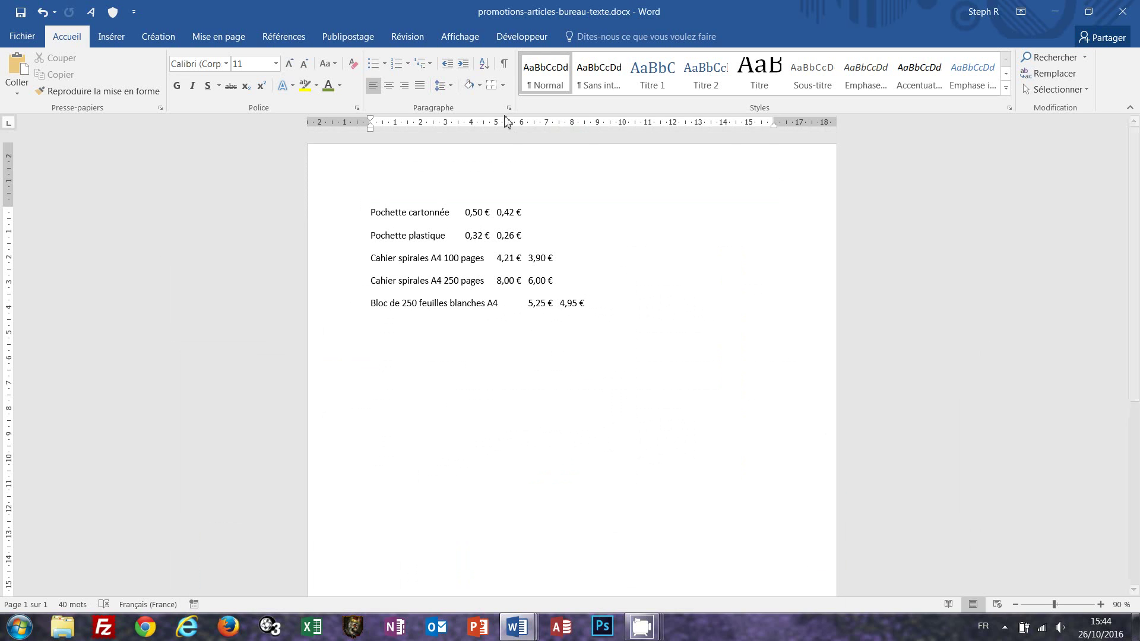
pyautogui.click(504, 69)
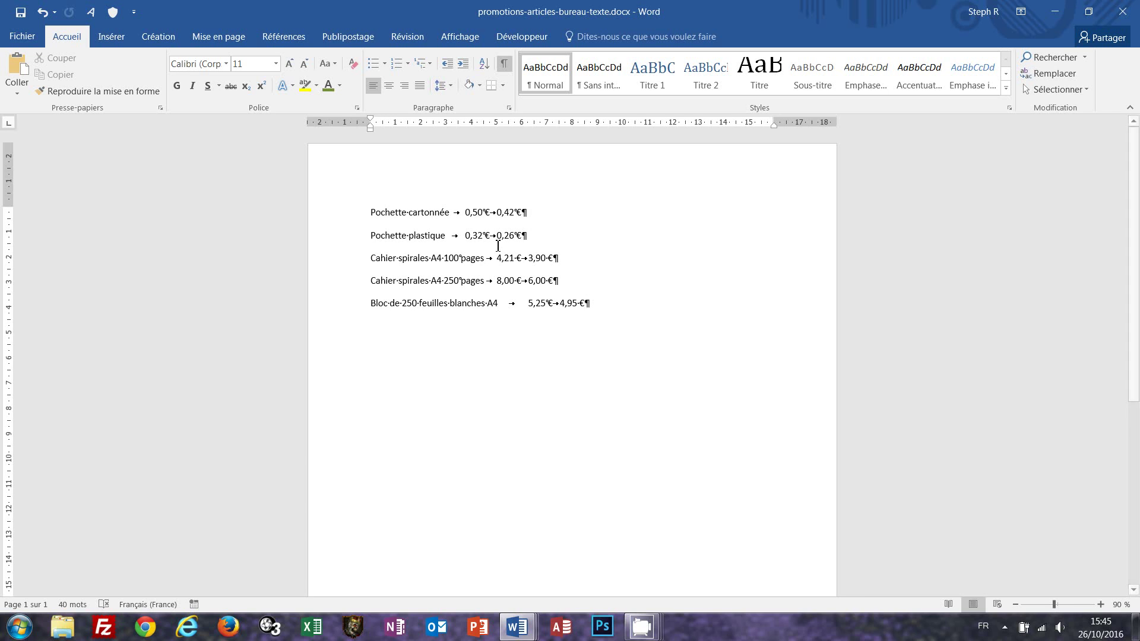
# - Add the title "Promotion sur le rayon Papèterie" on a new line above the first article and centre it
pyautogui.click(372, 214)
pyautogui.press('Return')
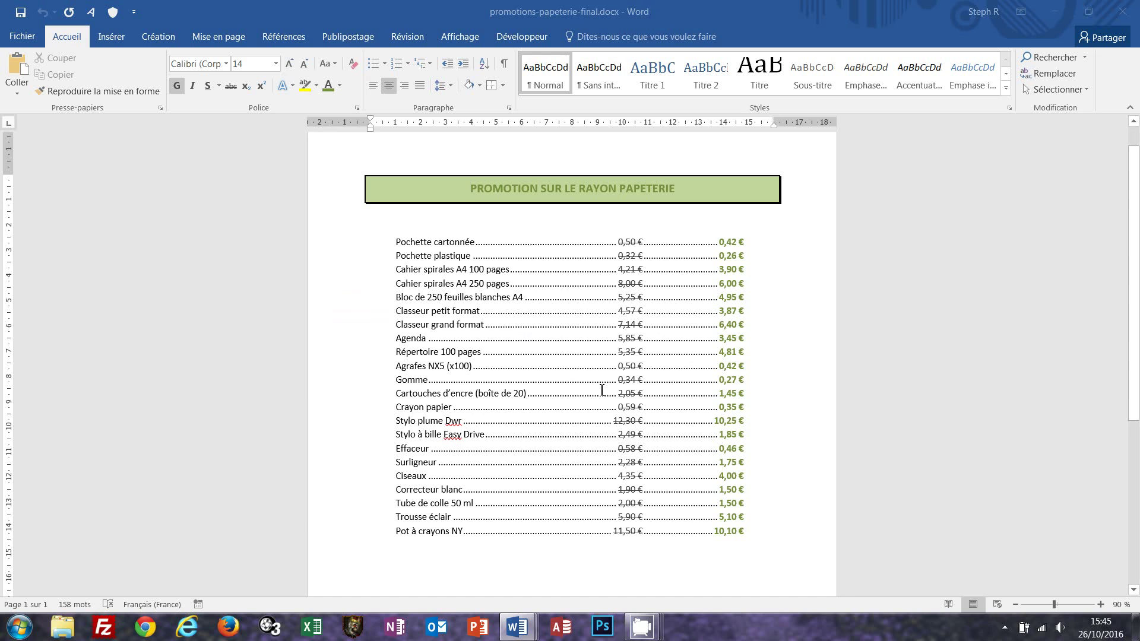
pyautogui.hotkey('alt', 'Tab')
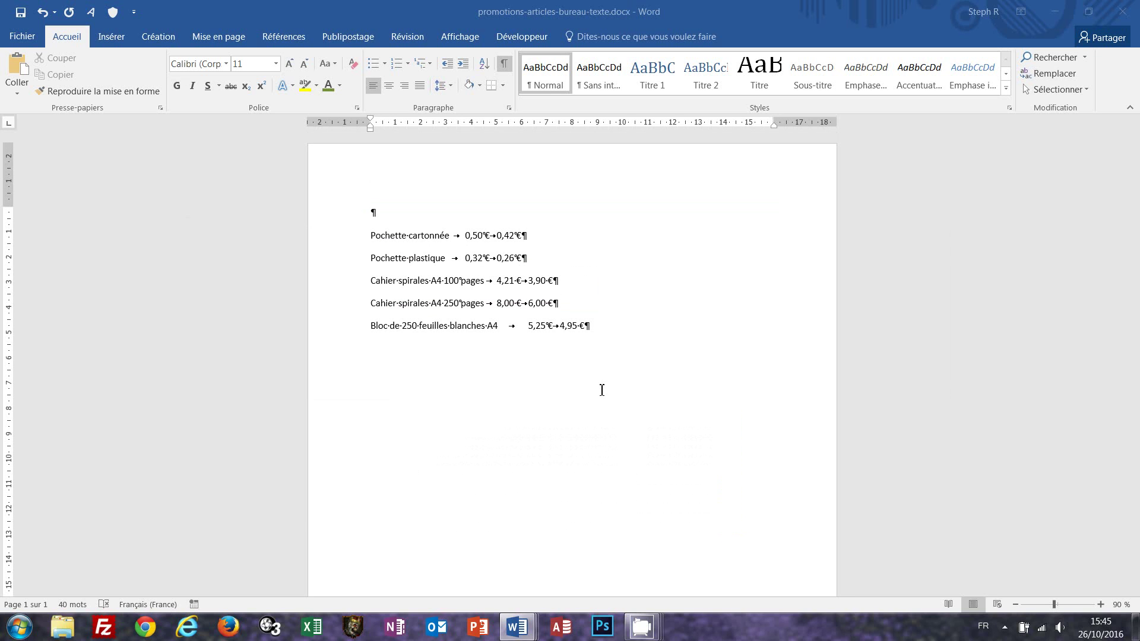
pyautogui.write('Prom')
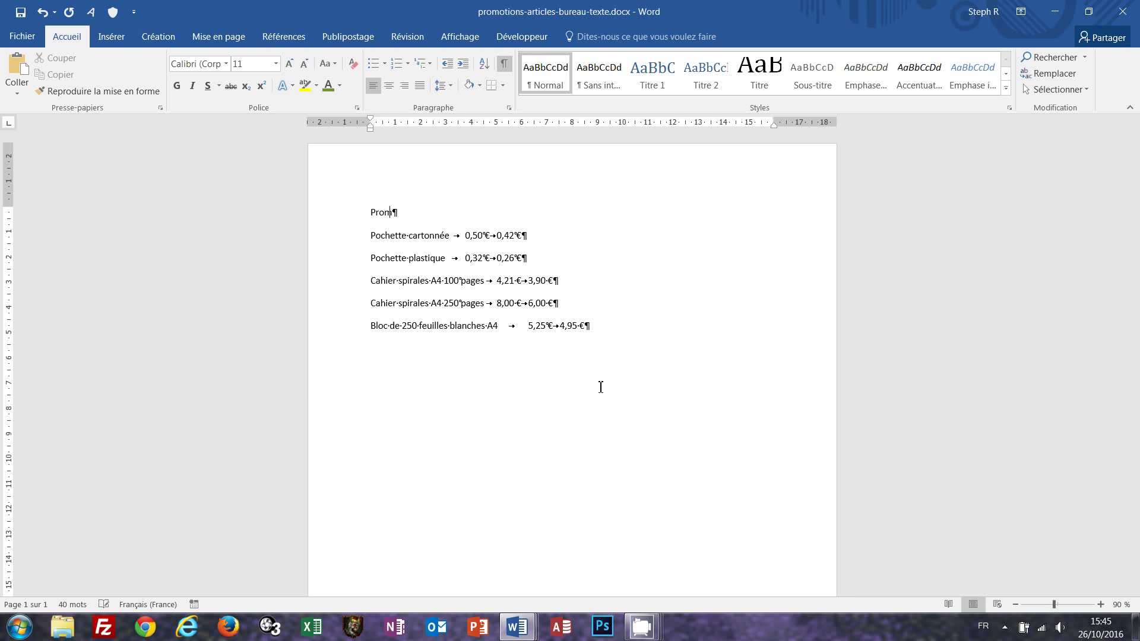
pyautogui.write('otion sur le rayon Papèterie')
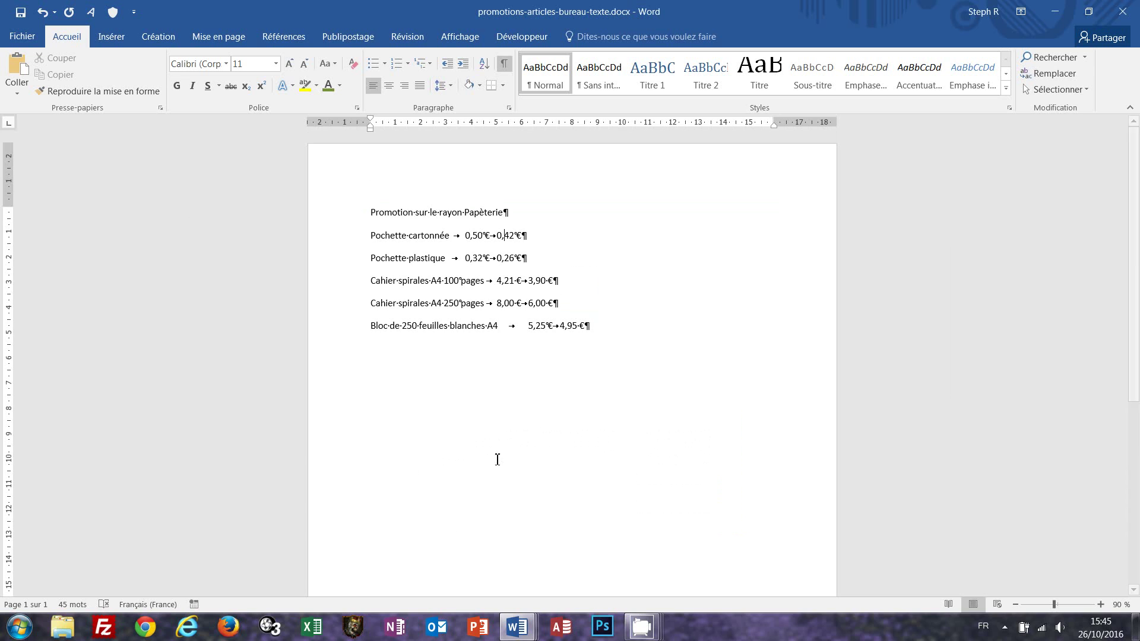
pyautogui.click(452, 212)
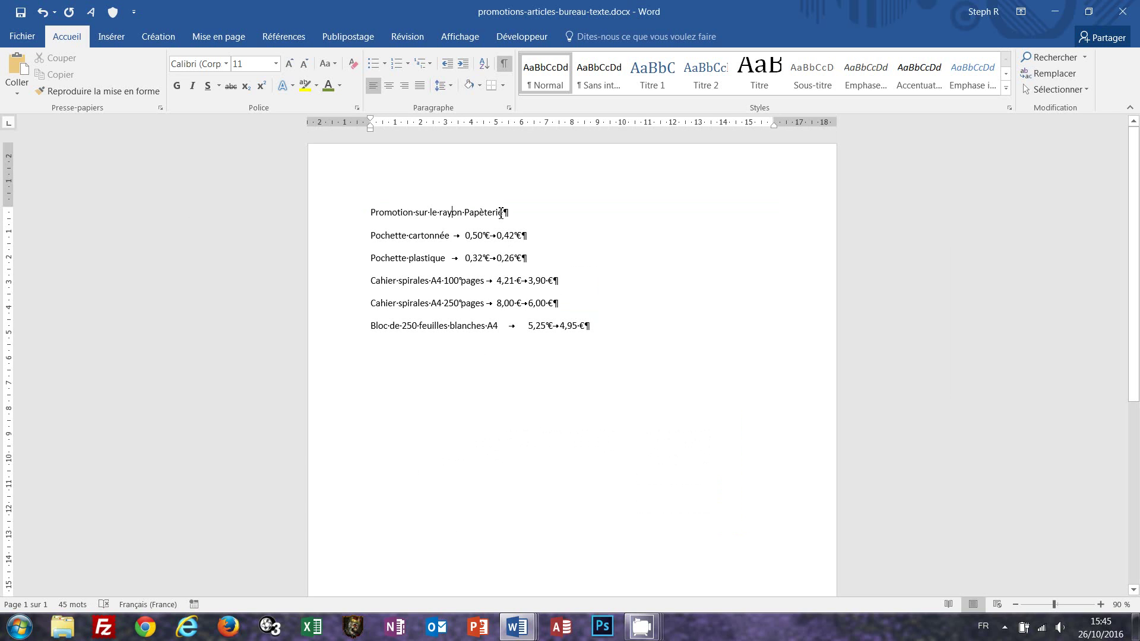
pyautogui.click(391, 90)
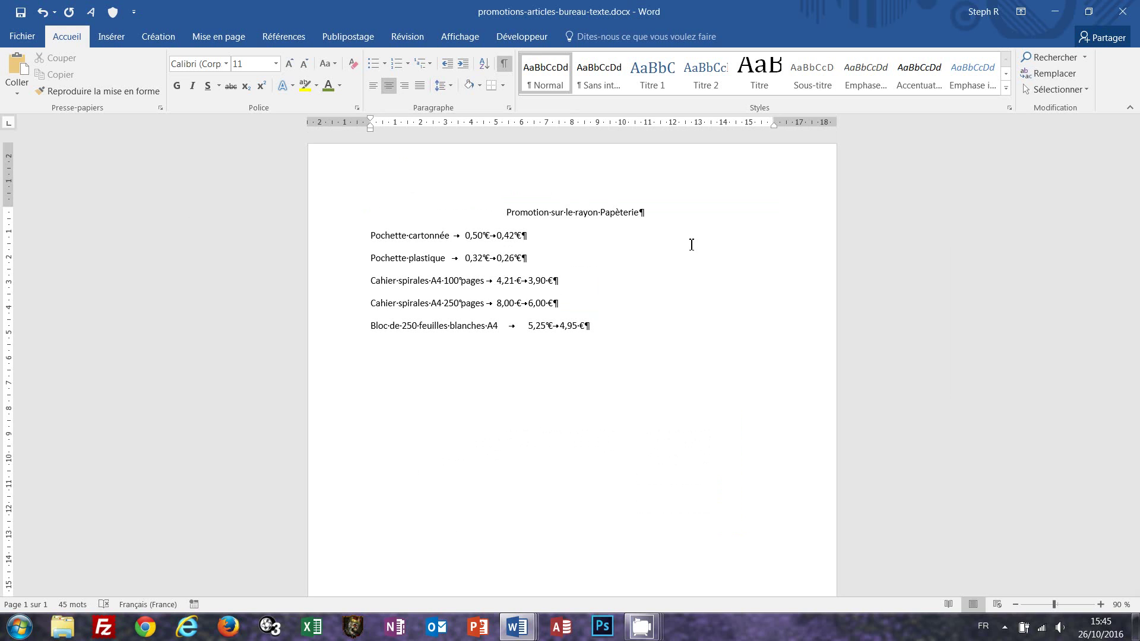
# - Check the title's font formatting in promotions-papeterie-final.docx and return to promotions-articles-bureau-texte.docx
pyautogui.hotkey('alt', 'Tab')
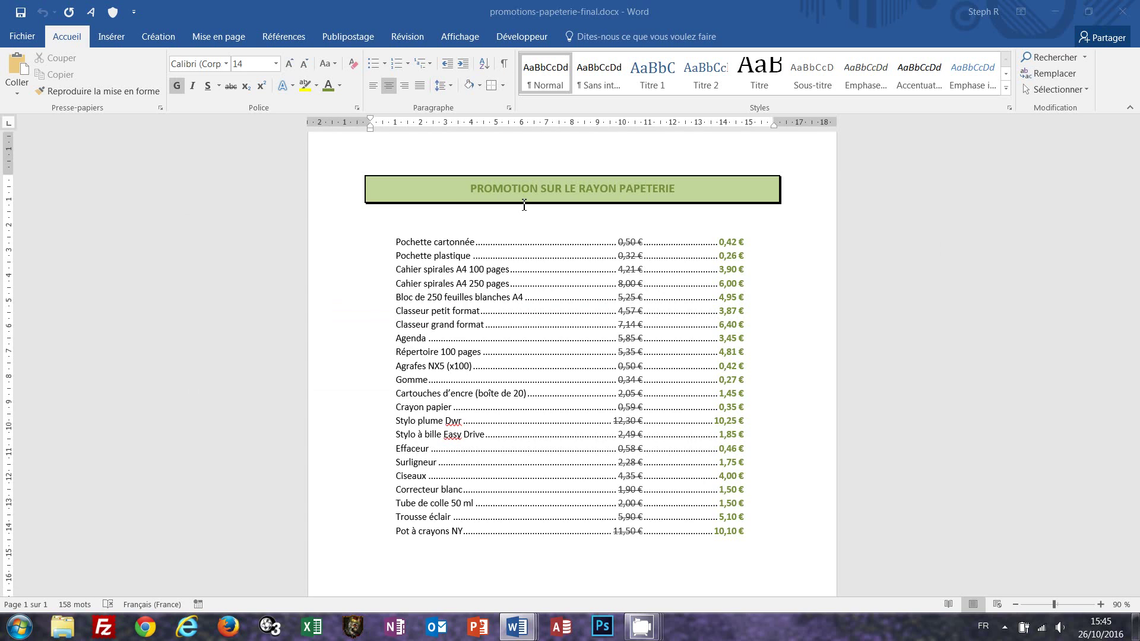
pyautogui.click(516, 191)
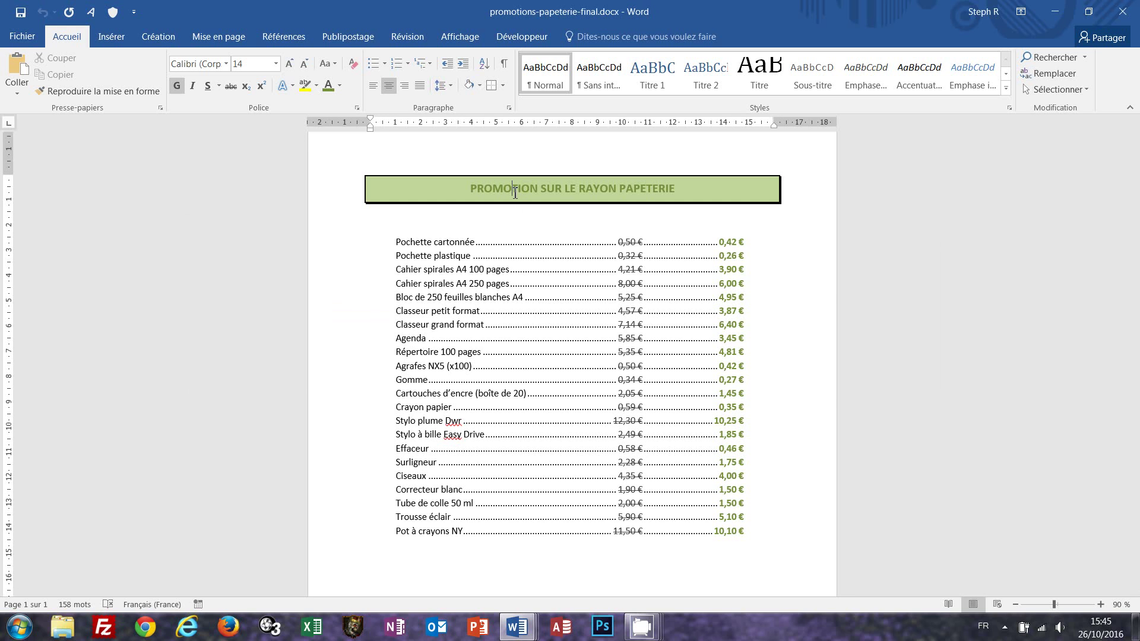
pyautogui.hotkey('alt', 'Tab')
pyautogui.moveTo(537, 623)
pyautogui.click(762, 552)
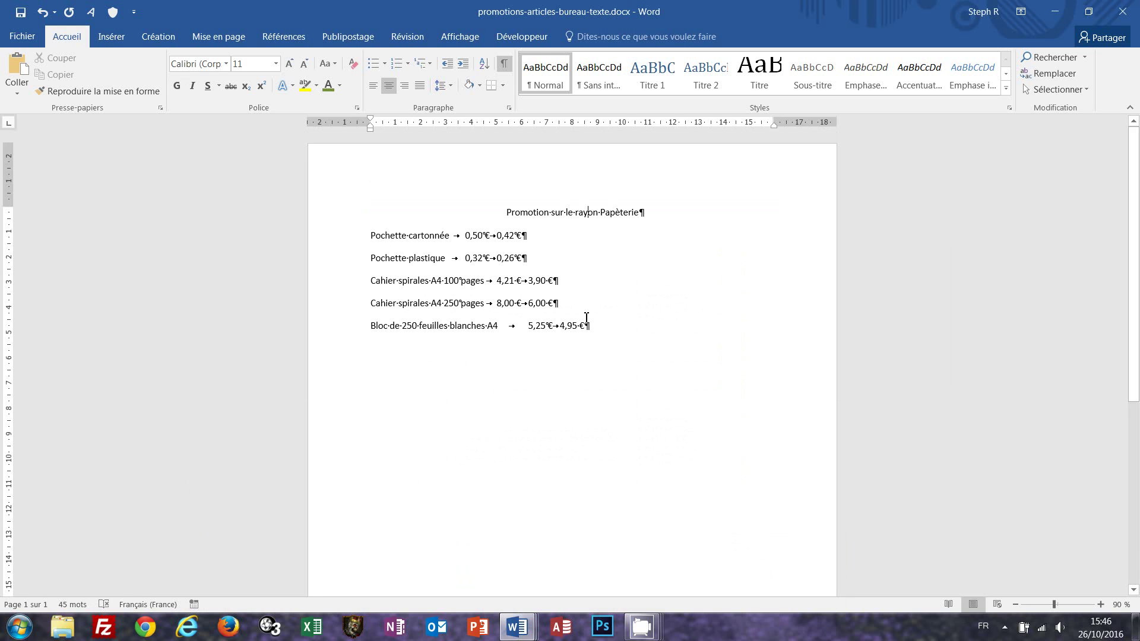
# - Format the whole title line in olive green, bold, at font size 14
pyautogui.click(350, 217)
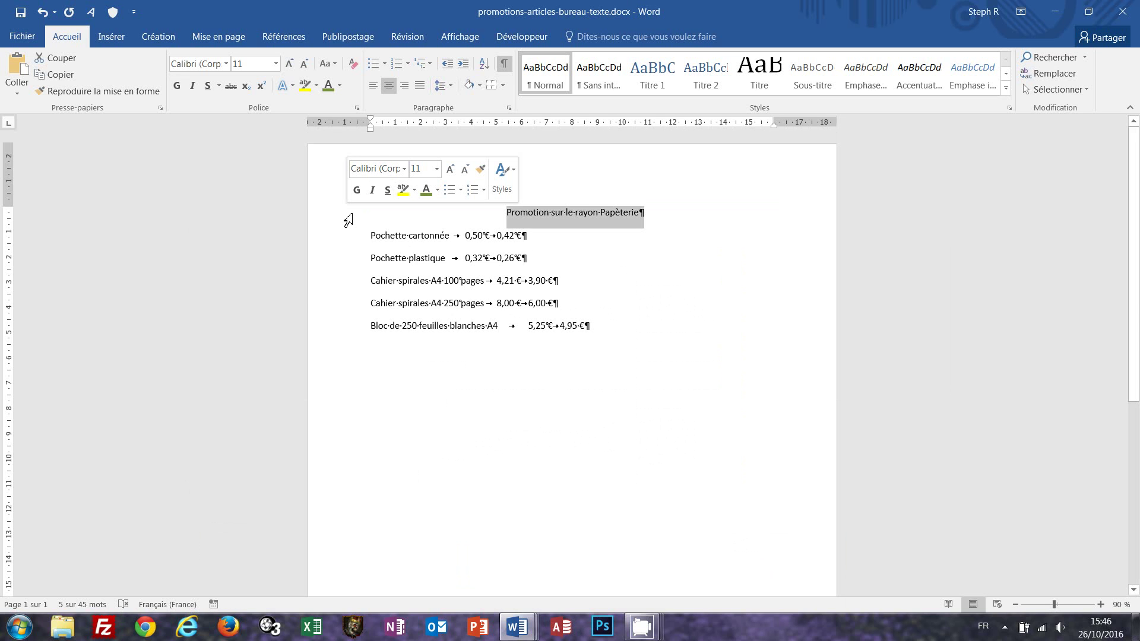
pyautogui.click(331, 90)
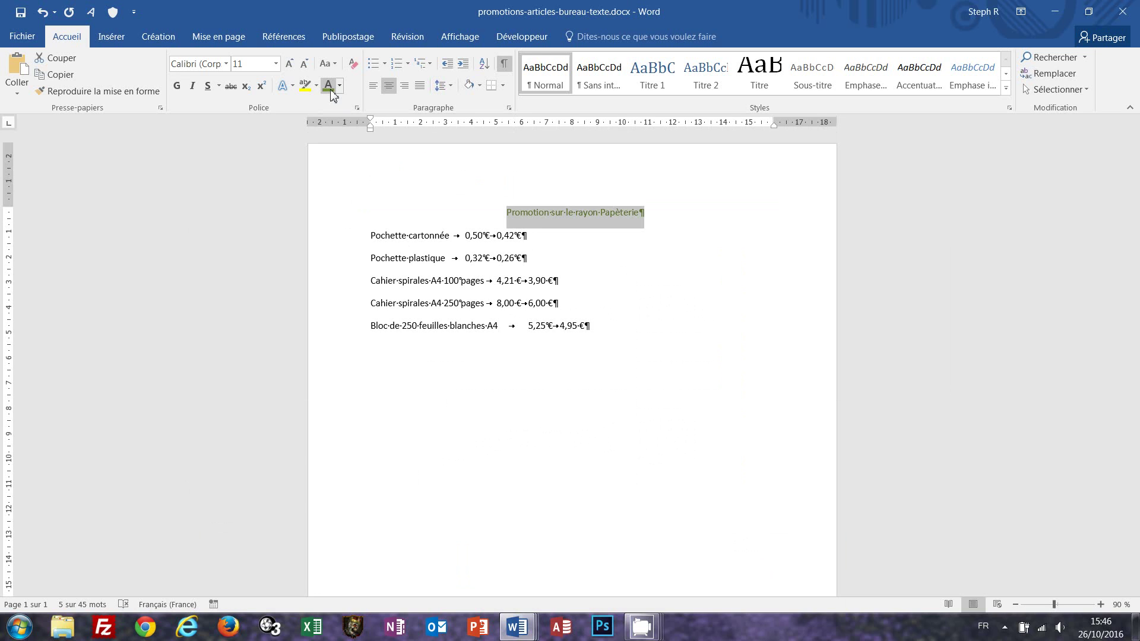
pyautogui.click(177, 85)
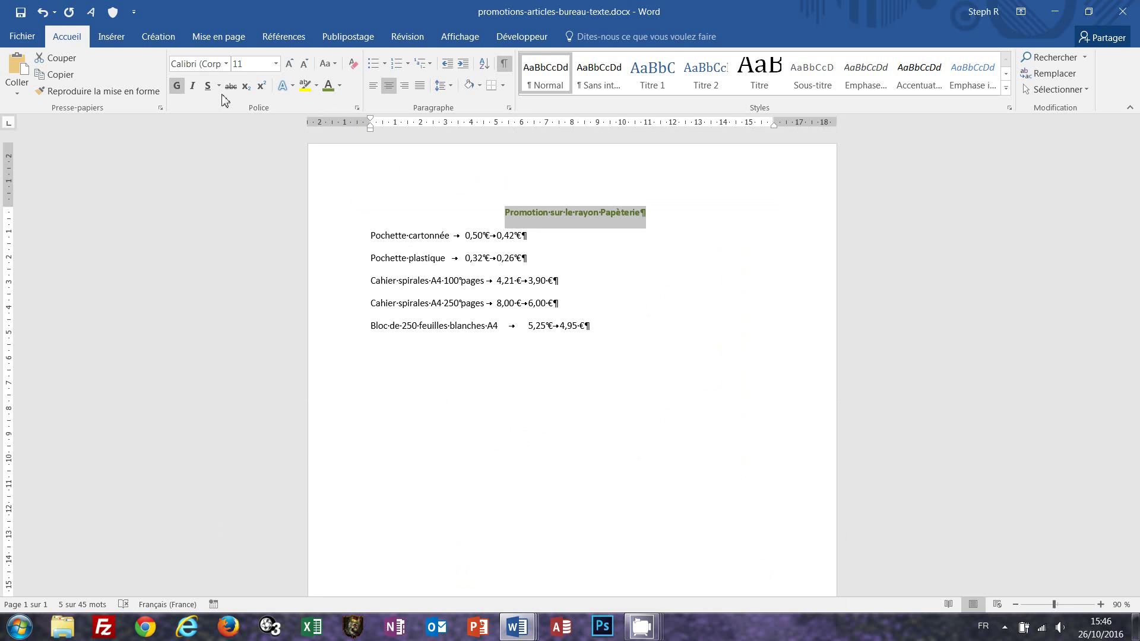
pyautogui.click(246, 62)
pyautogui.write('14')
pyautogui.press('Return')
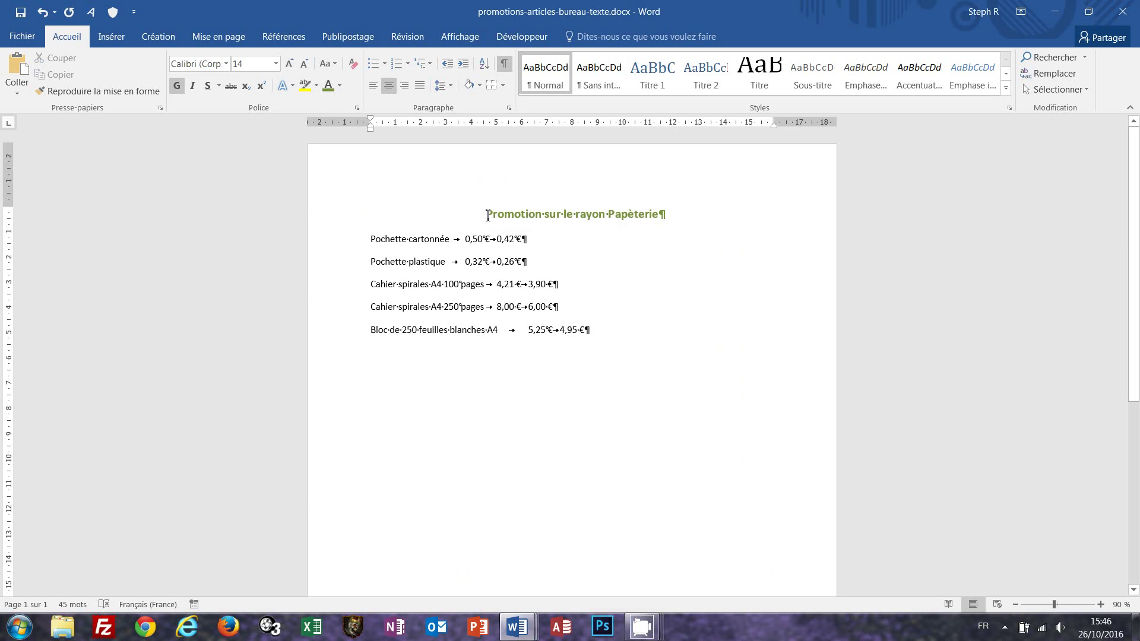
# - Apply a light olive green paragraph shading to the title line
pyautogui.moveTo(486, 214); pyautogui.dragTo(665, 213)
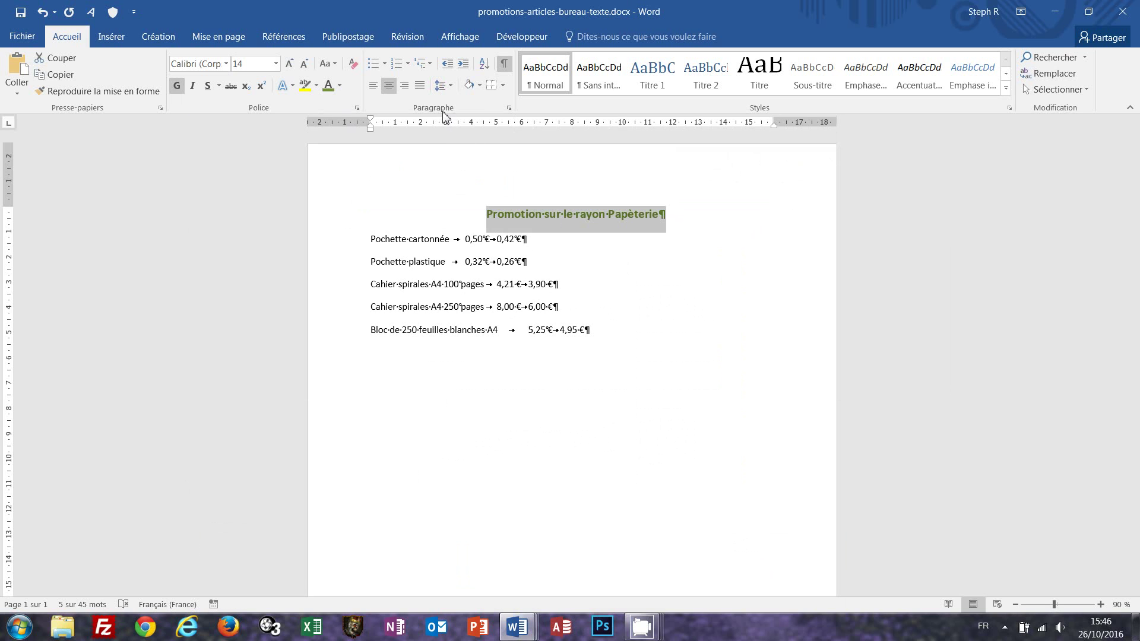
pyautogui.click(481, 86)
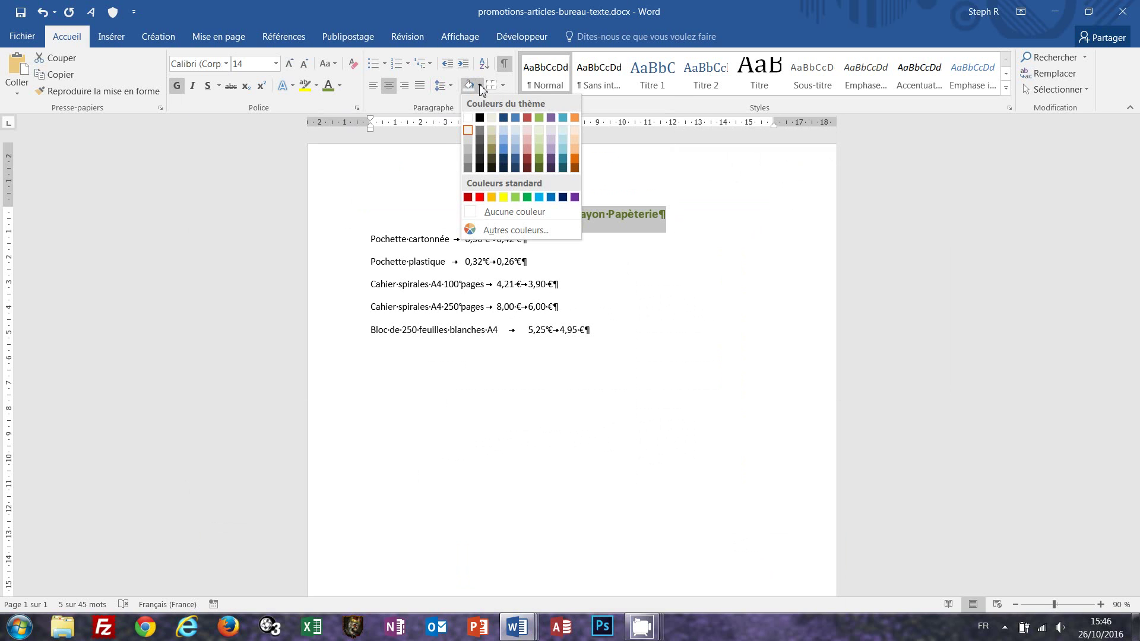
pyautogui.click(540, 131)
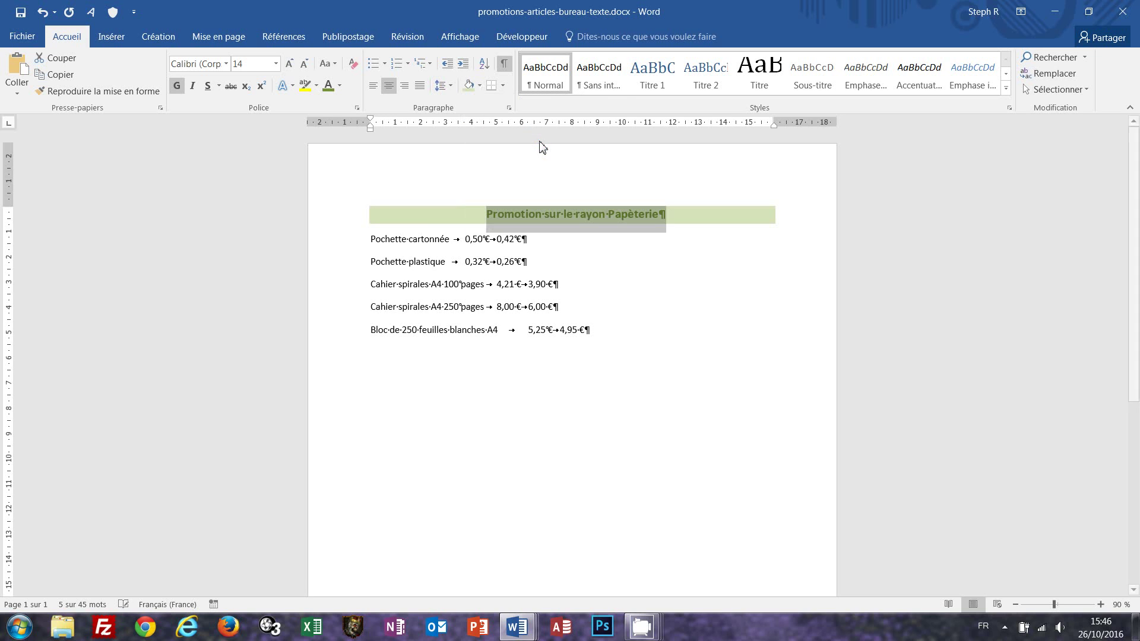
# - Add a black shadow (Ombre) border with a 1 ½ pt line width around the title paragraph
pyautogui.click(504, 87)
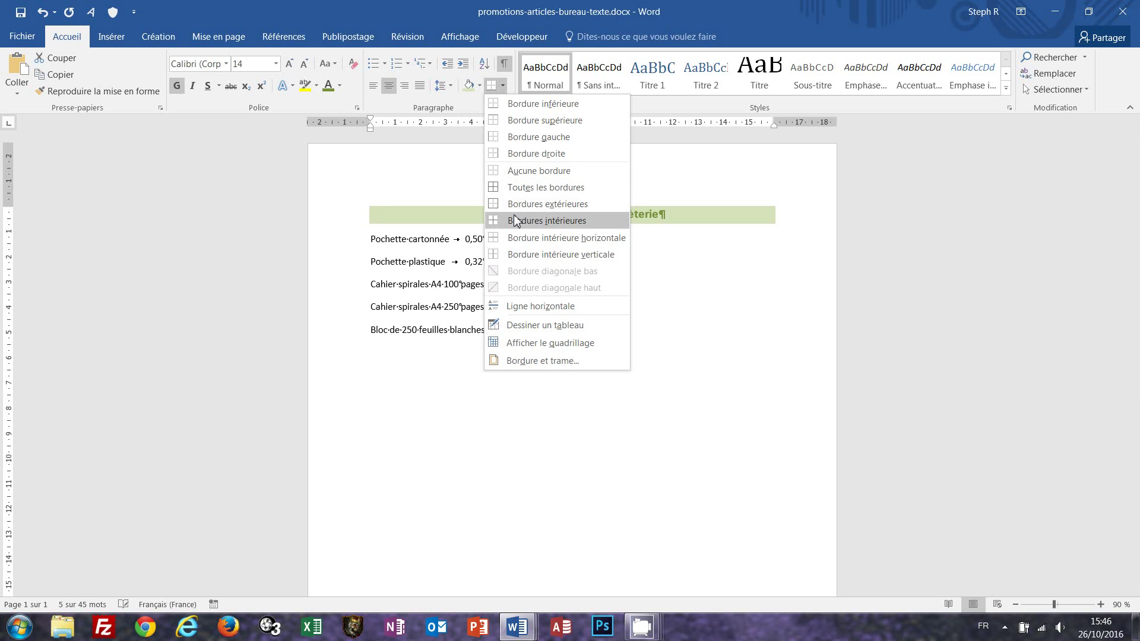
pyautogui.click(514, 361)
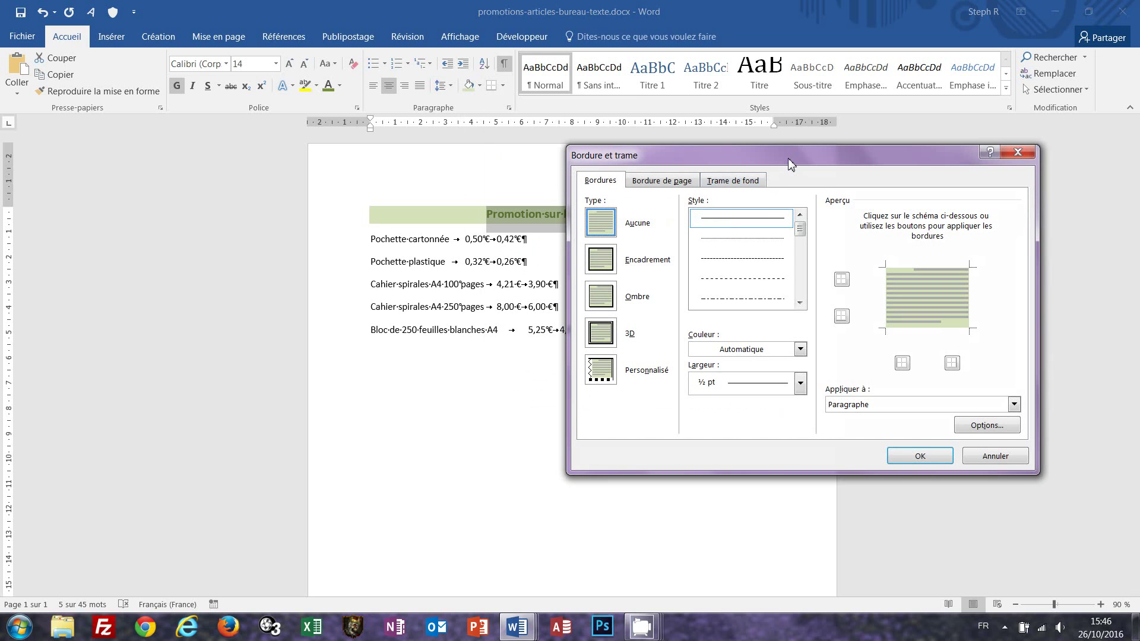
pyautogui.click(800, 383)
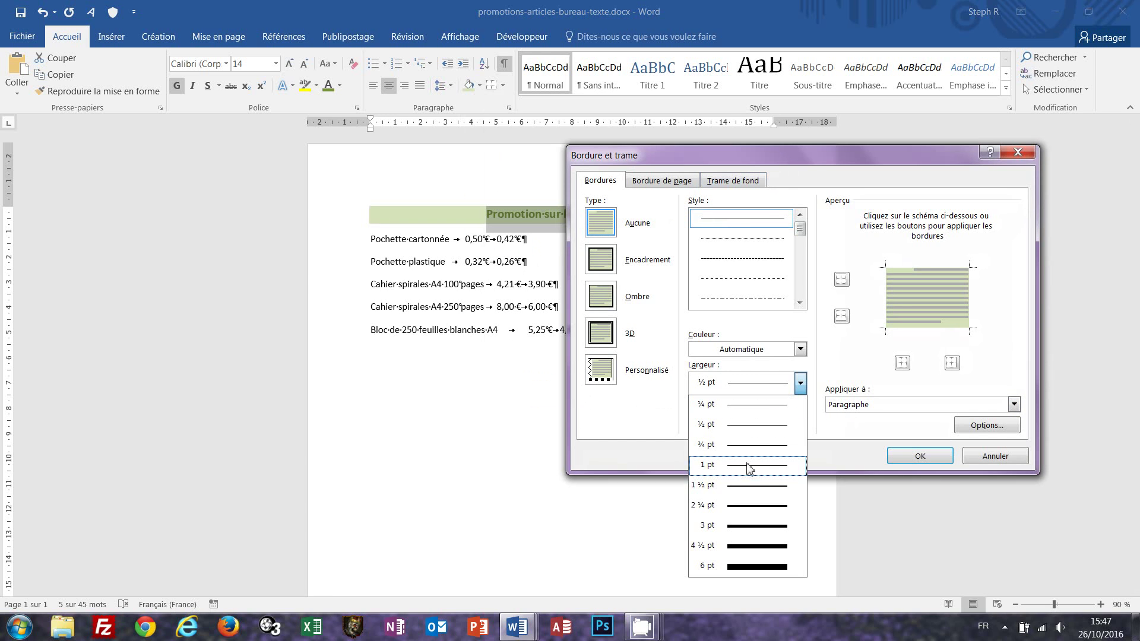
pyautogui.click(746, 490)
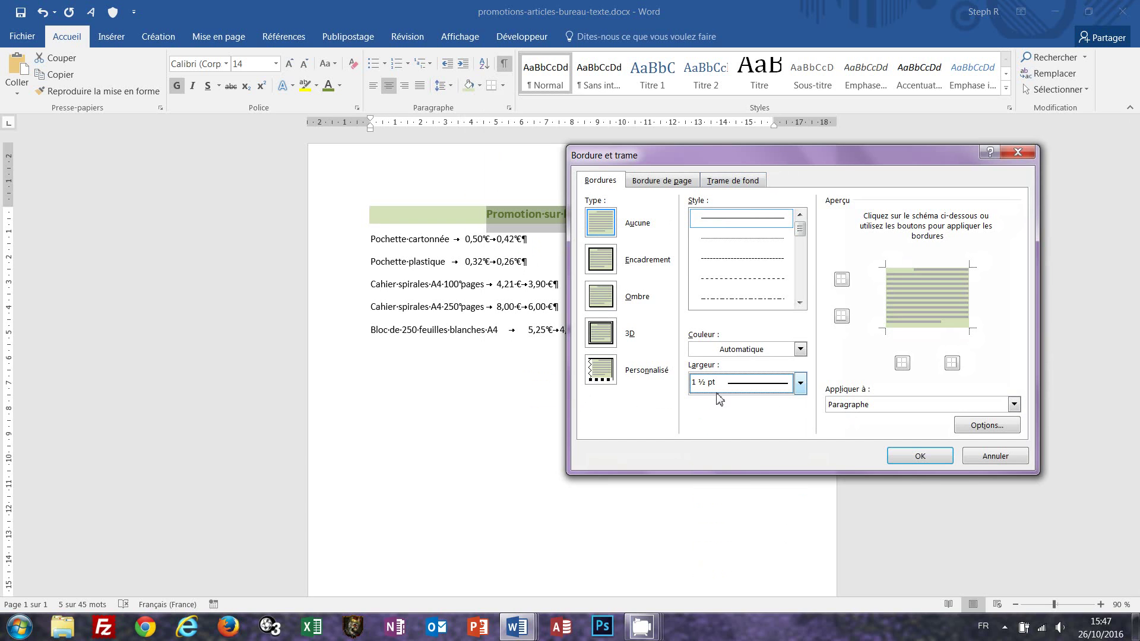
pyautogui.click(806, 349)
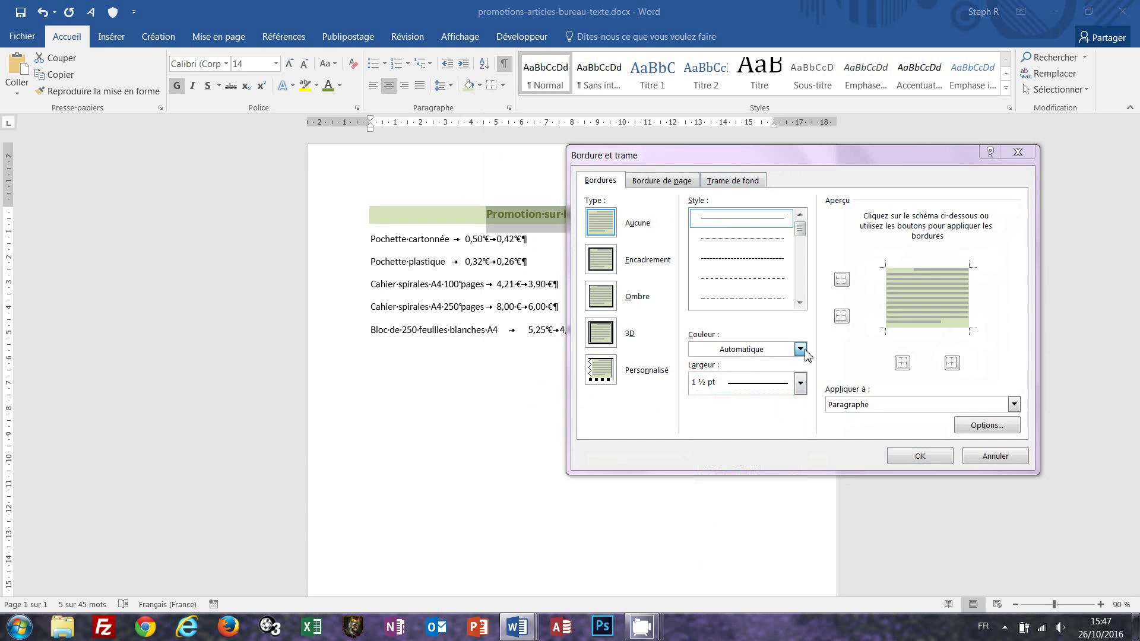
pyautogui.click(708, 397)
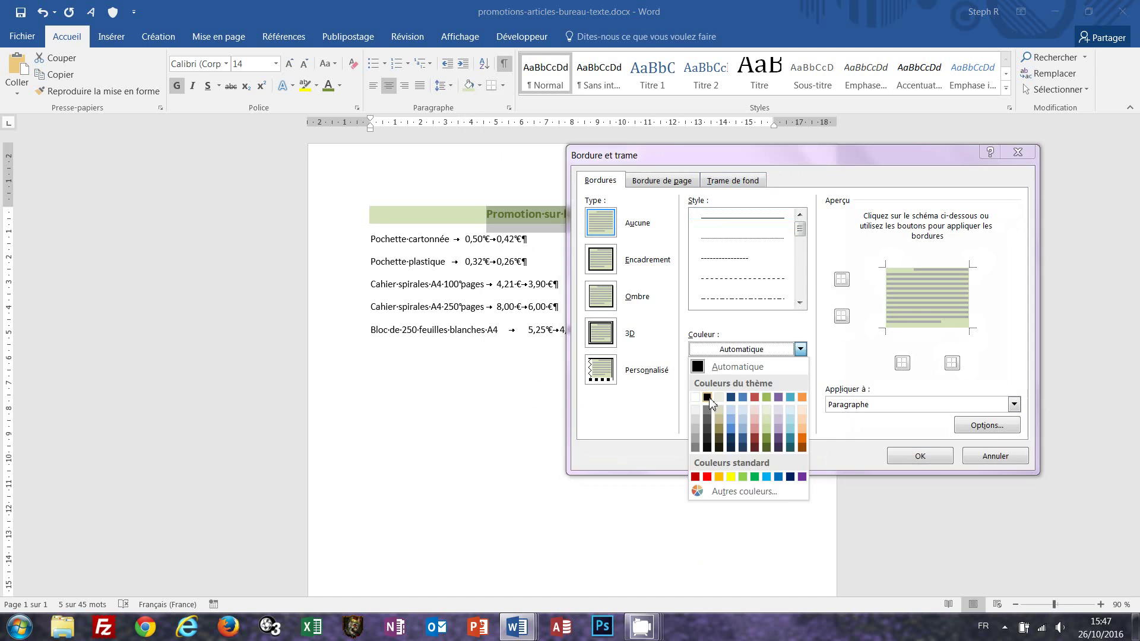
pyautogui.click(602, 305)
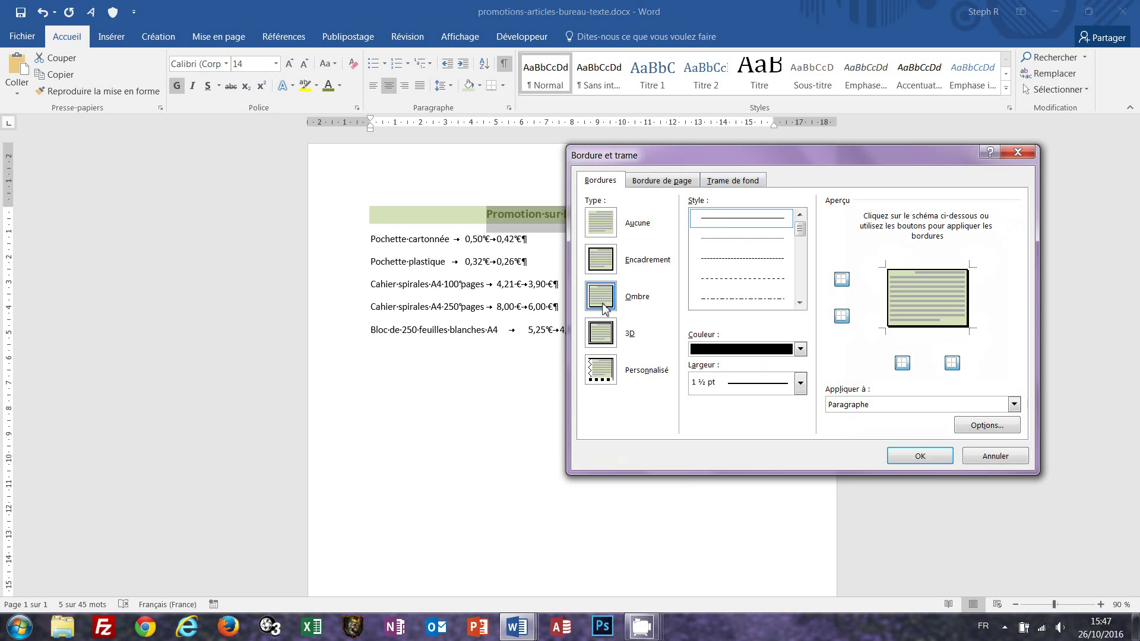
pyautogui.click(937, 461)
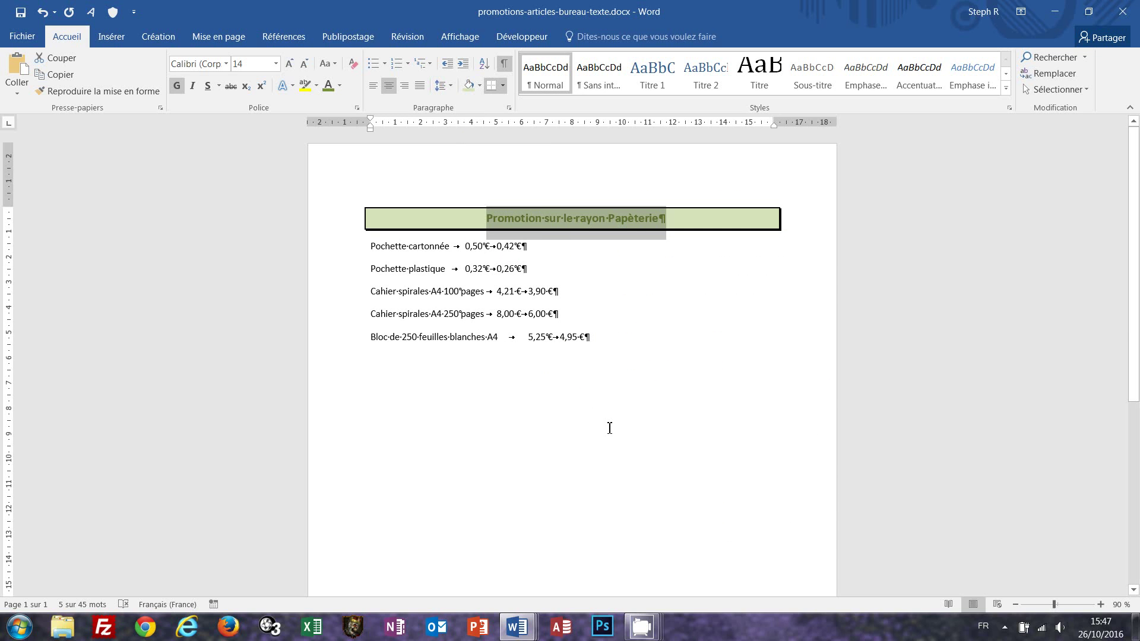
# - Compare the title box with the one in promotions-papeterie-final.docx and return to promotions-articles-bureau-texte.docx
pyautogui.hotkey('alt', 'Tab')
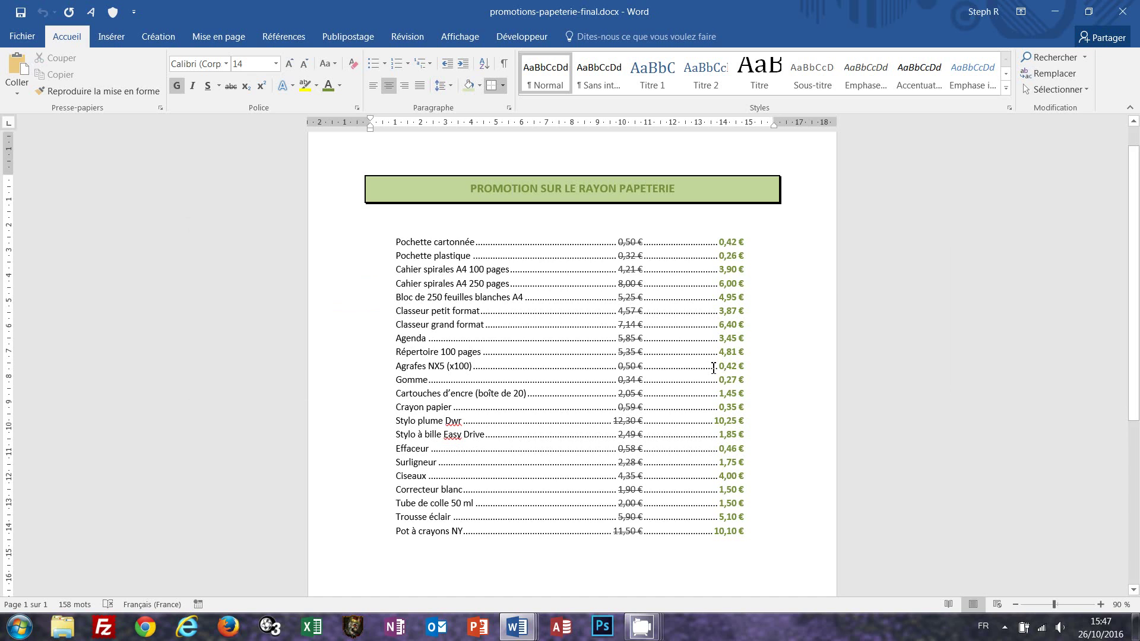
pyautogui.hotkey('alt', 'Tab')
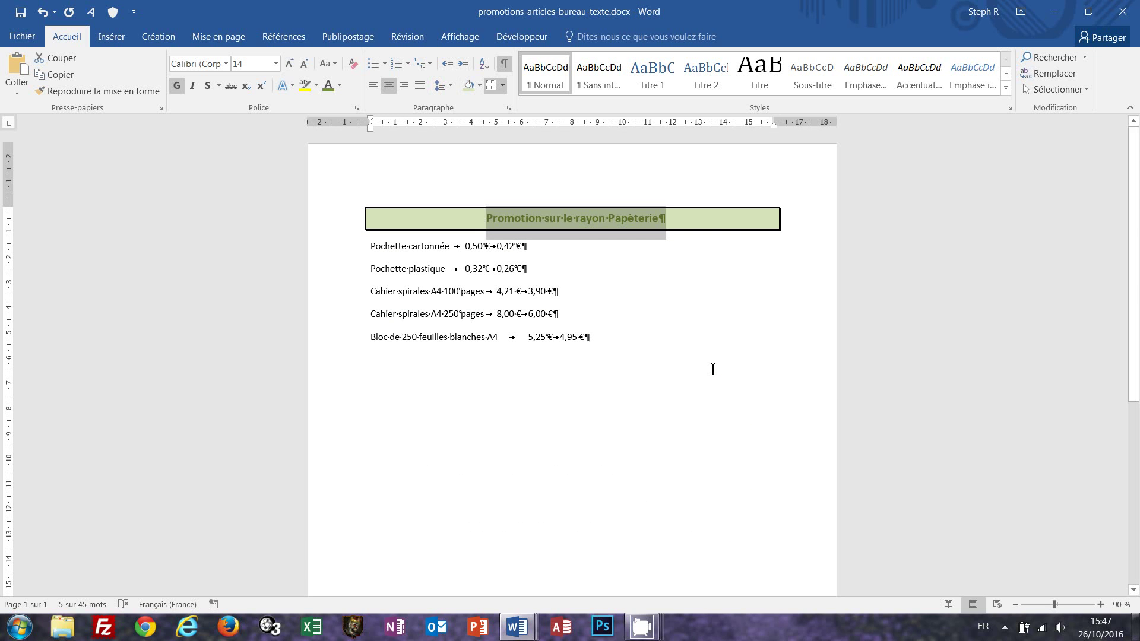
pyautogui.hotkey('alt', 'Tab')
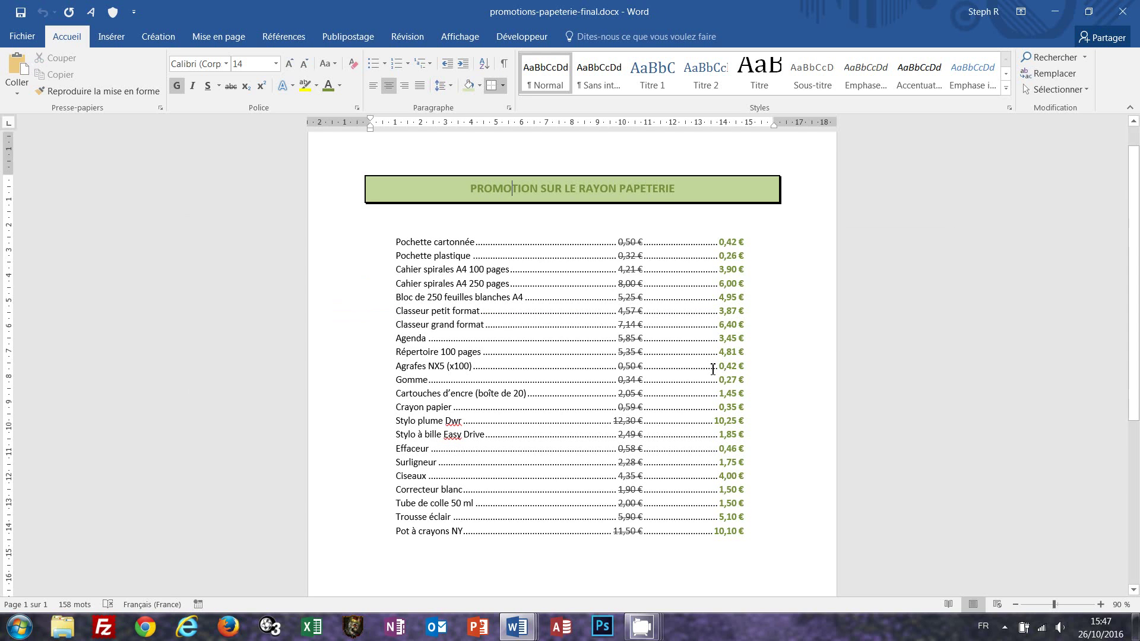
pyautogui.hotkey('alt', 'Tab')
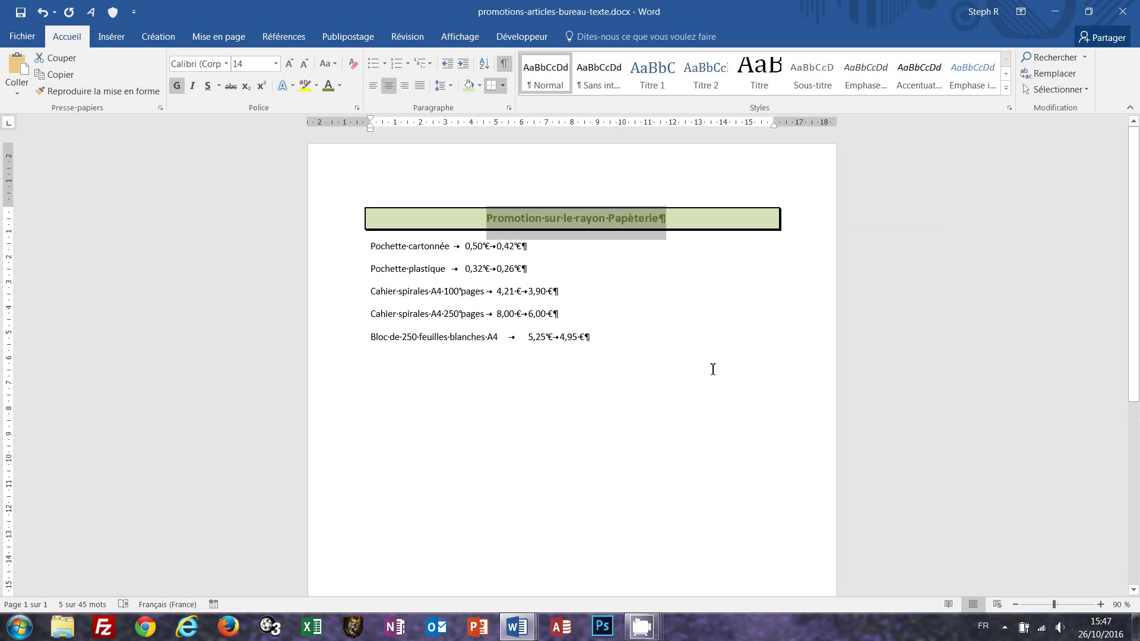
pyautogui.hotkey('alt', 'Tab')
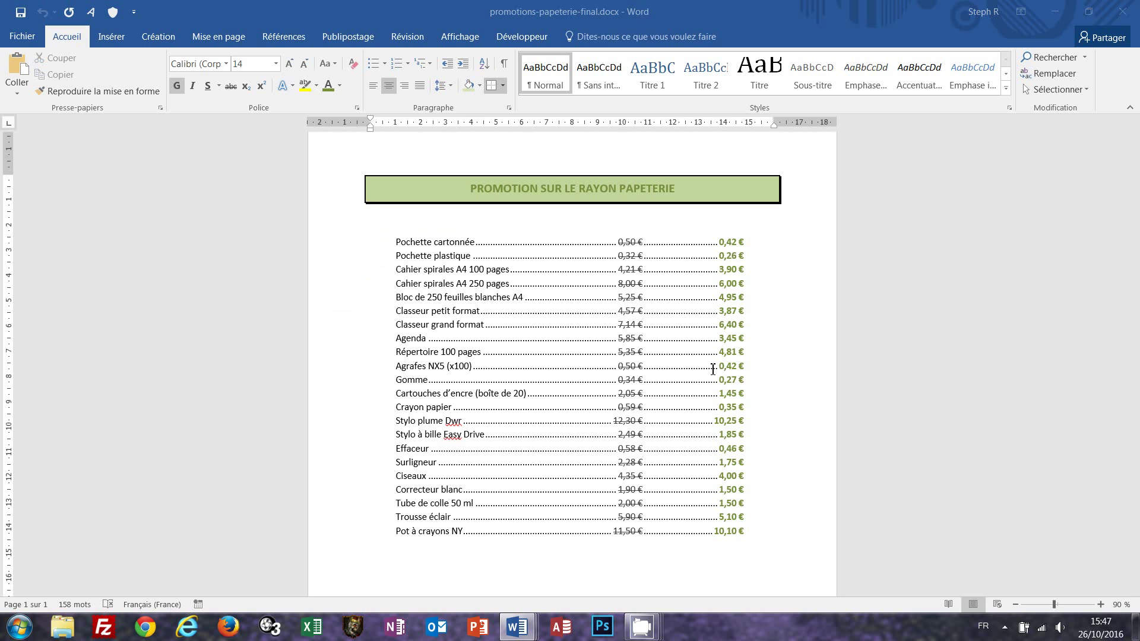
pyautogui.hotkey('alt', 'Tab')
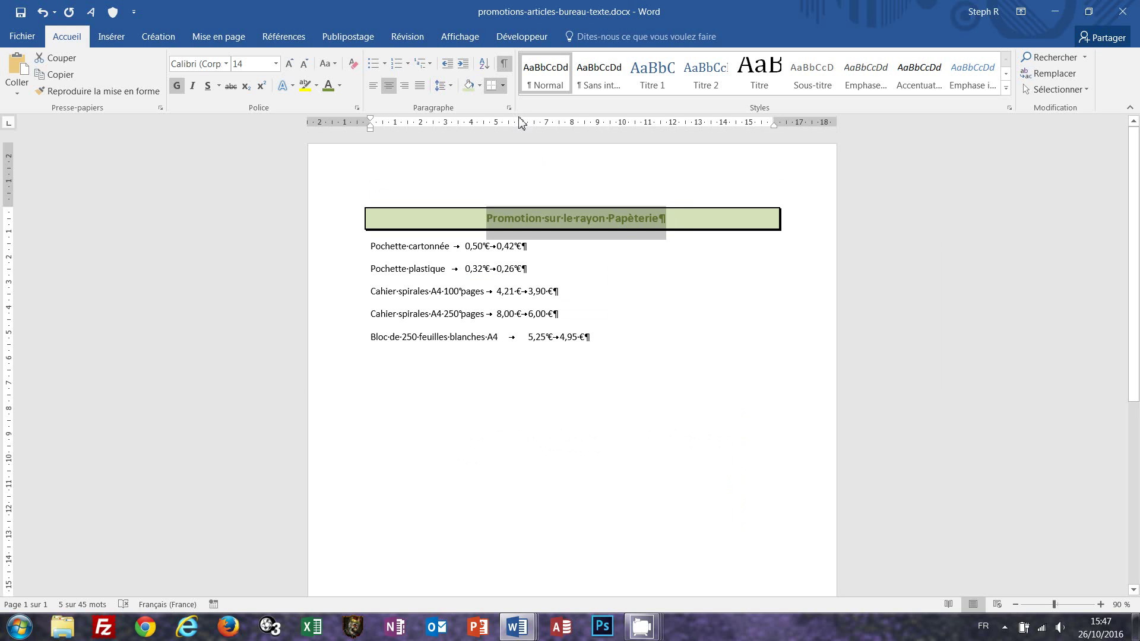
# - Set the title border's distance from the text to 4 pt above and below
pyautogui.click(503, 86)
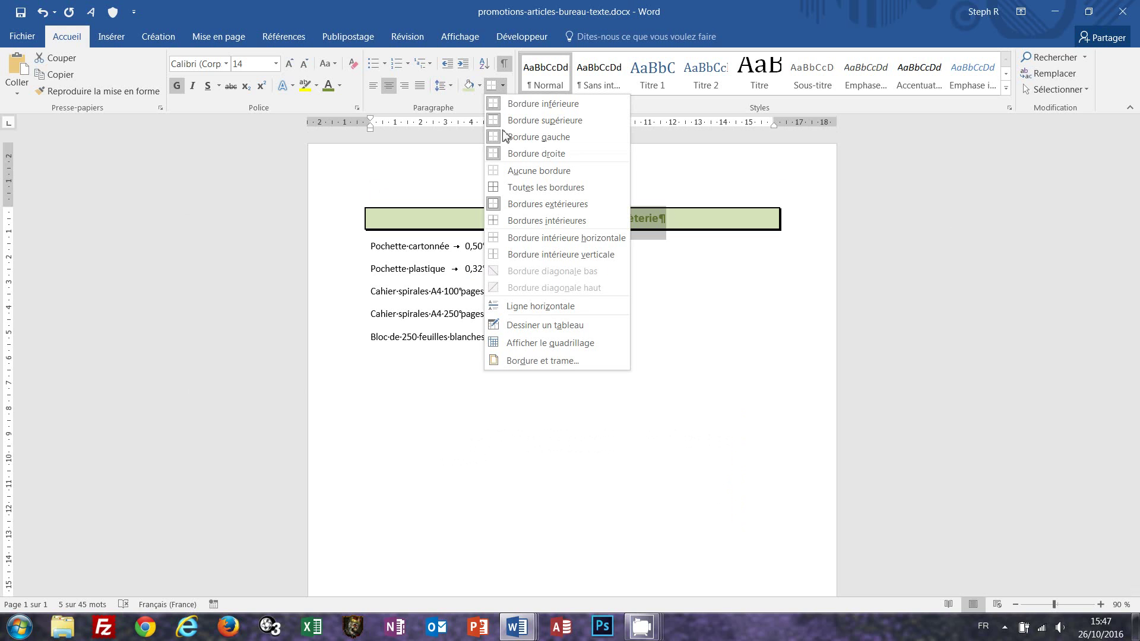
pyautogui.click(516, 362)
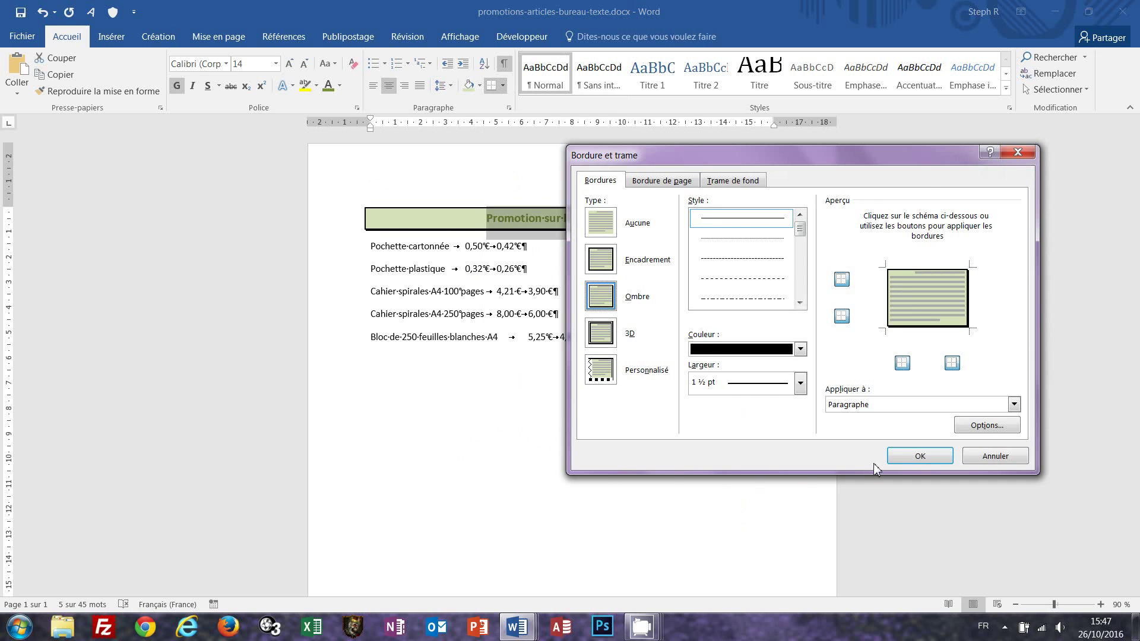
pyautogui.click(984, 426)
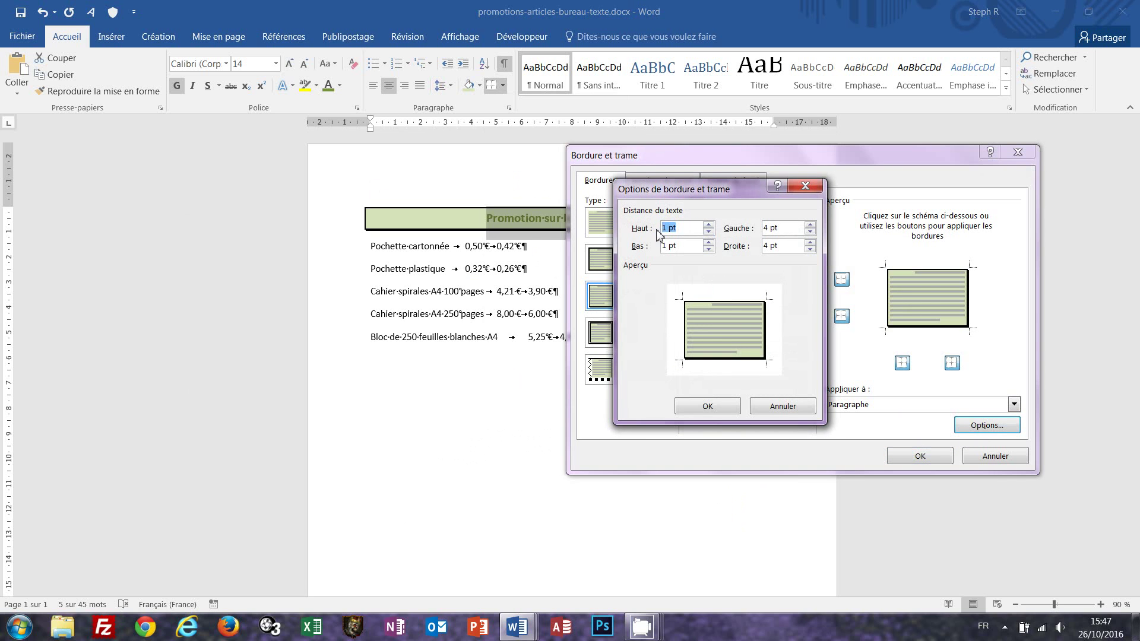
pyautogui.click(709, 225)
pyautogui.click(709, 225)
pyautogui.click(709, 225)
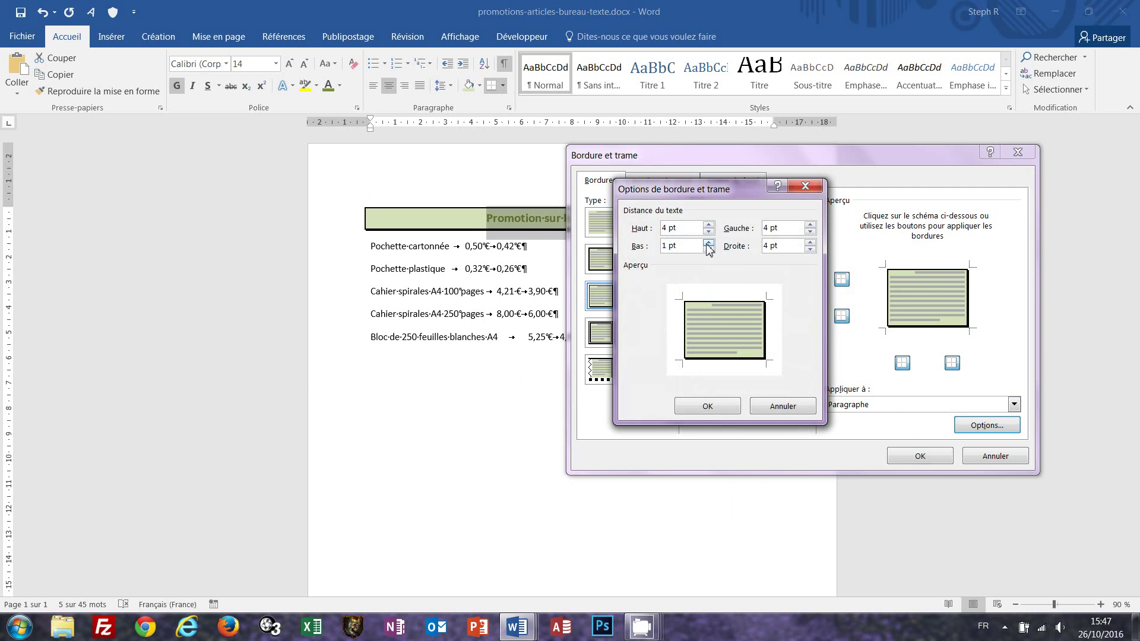
pyautogui.click(708, 243)
pyautogui.click(708, 243)
pyautogui.click(708, 242)
pyautogui.click(723, 408)
pyautogui.click(903, 457)
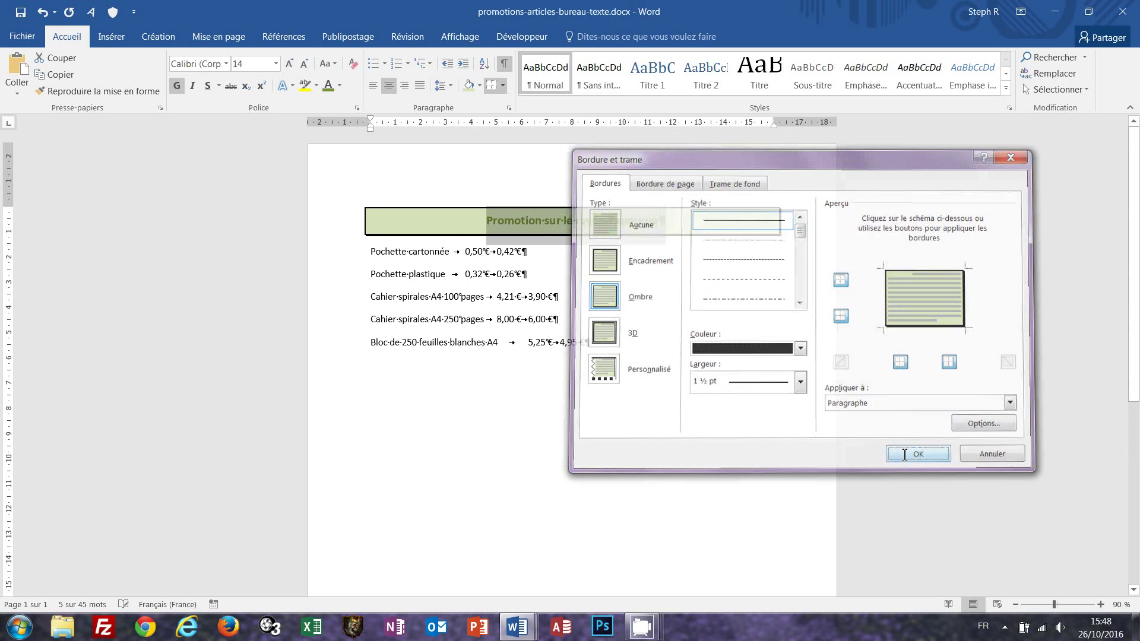
# - Show formatting marks in promotions-papeterie-final.docx and insert an empty paragraph between the title and the first article in promotions-articles-bureau-texte.docx
pyautogui.click(682, 348)
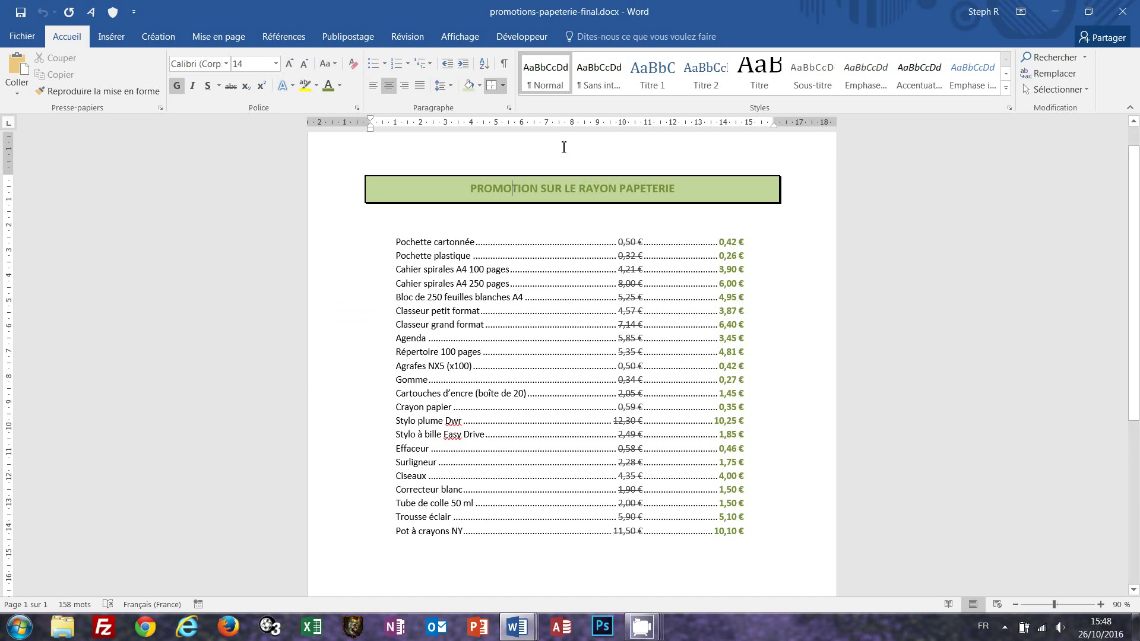
pyautogui.click(503, 64)
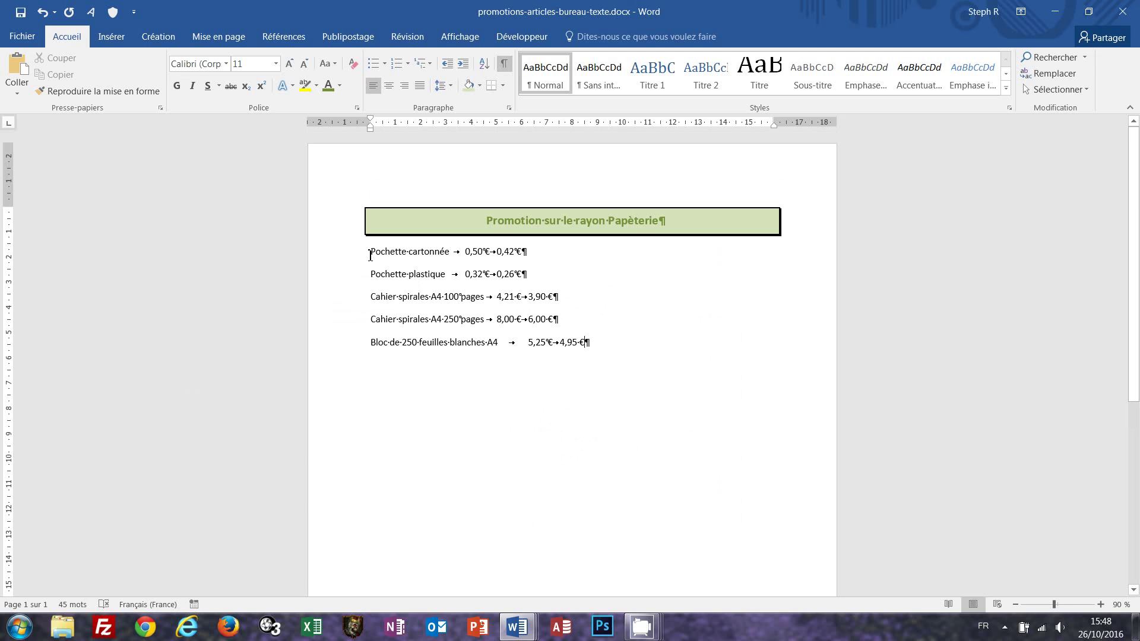
pyautogui.click(369, 255)
pyautogui.press('Return')
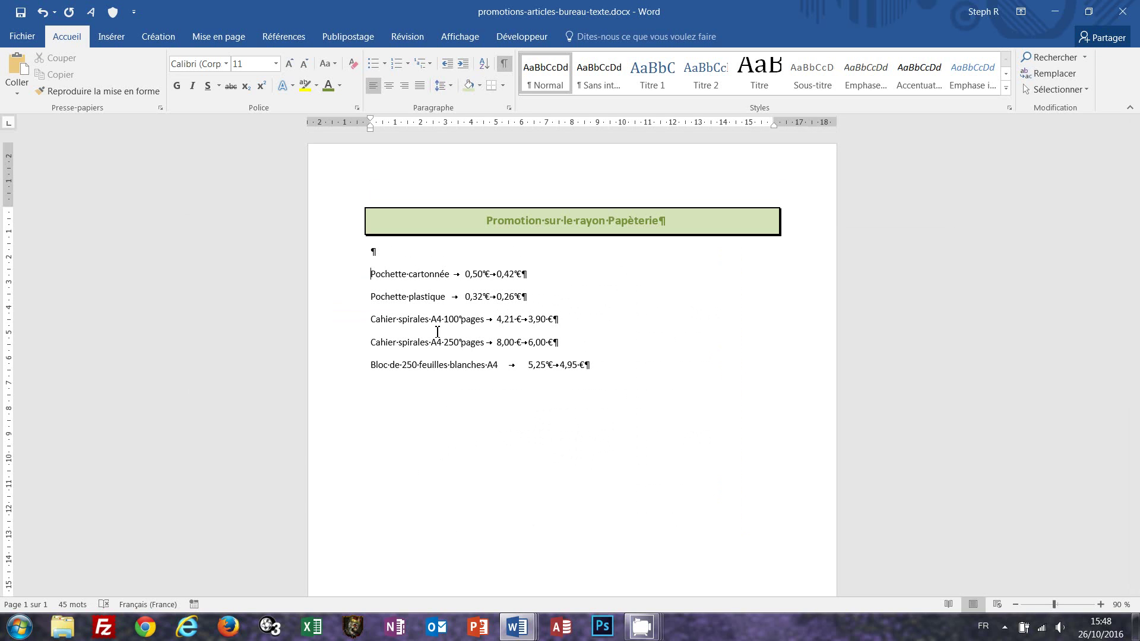
pyautogui.click(405, 250)
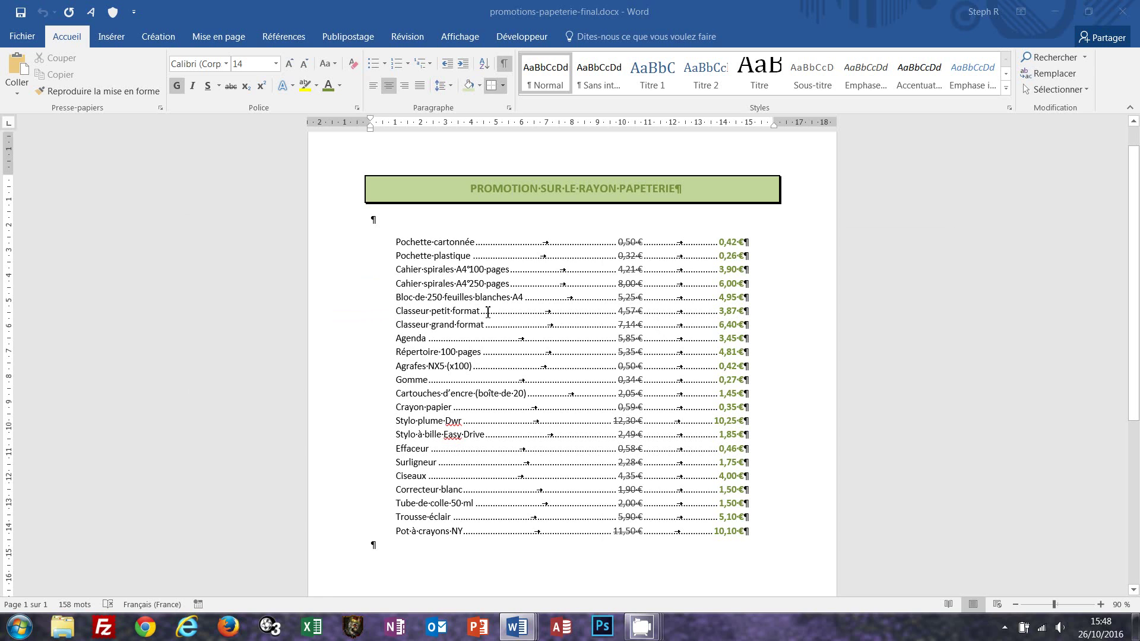
# - Add the article "Classeur petit format" below the last article with tab-separated prices 4,57 € and 3,87 €, and start a new line
pyautogui.click(406, 314)
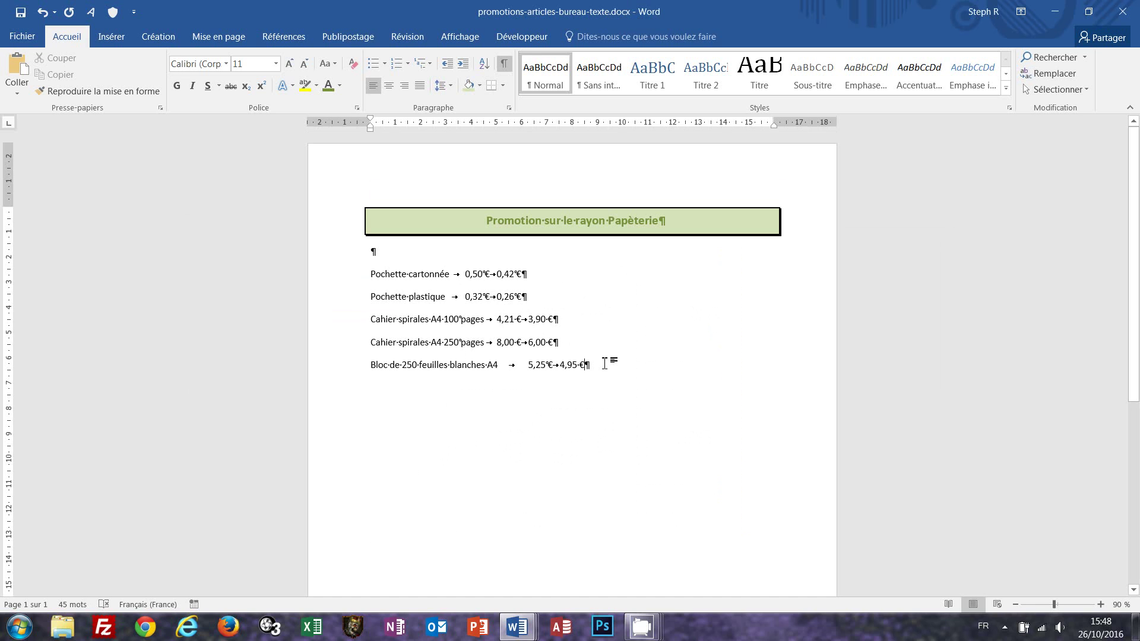
pyautogui.press('Return')
pyautogui.write('Classeu')
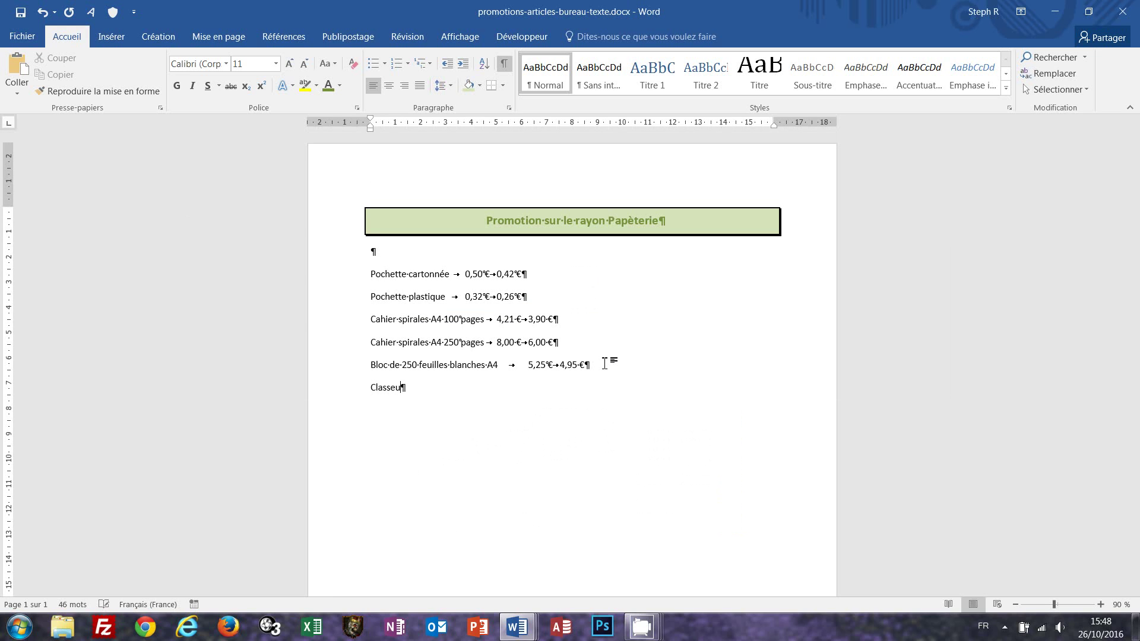
pyautogui.write('r petit format')
pyautogui.press('Tab')
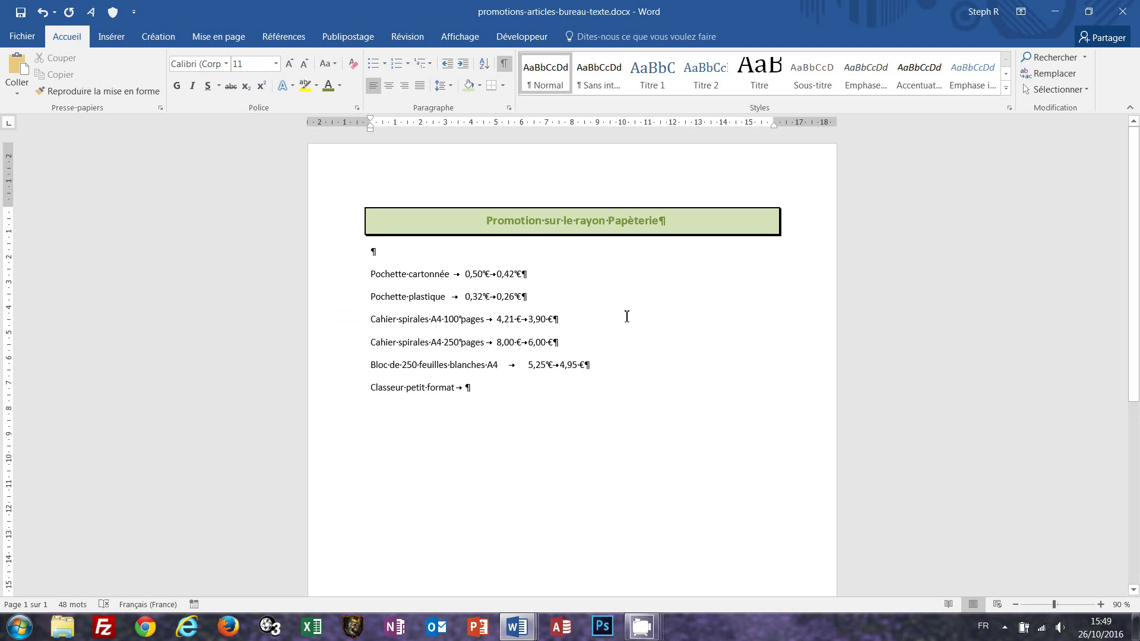
pyautogui.write('4,57 ')
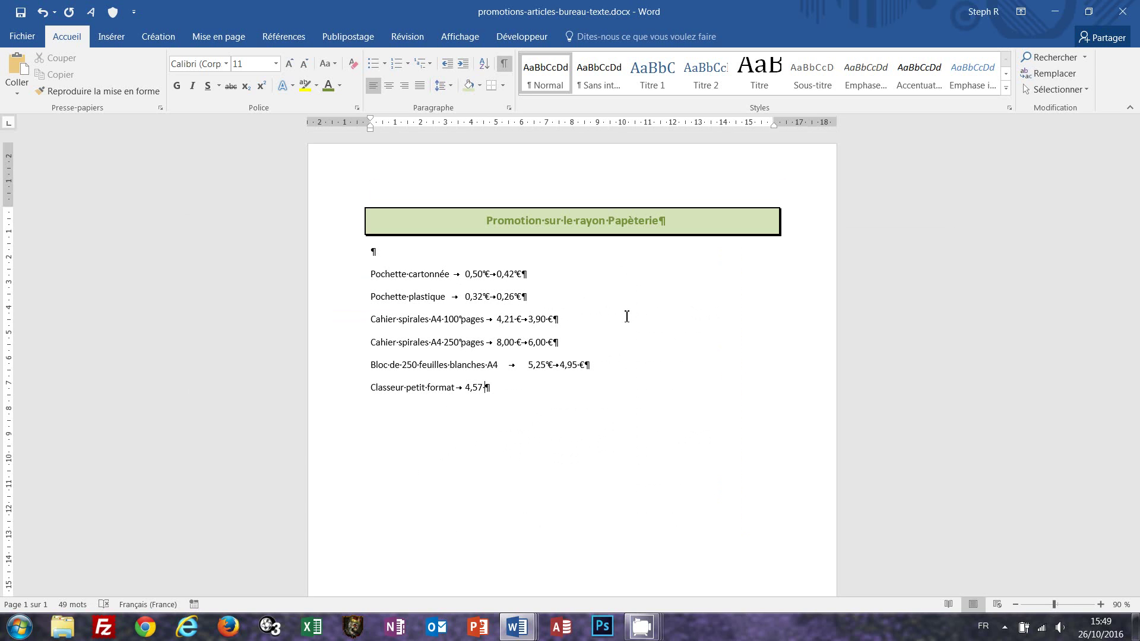
pyautogui.write('€')
pyautogui.hotkey('alt', 'Tab')
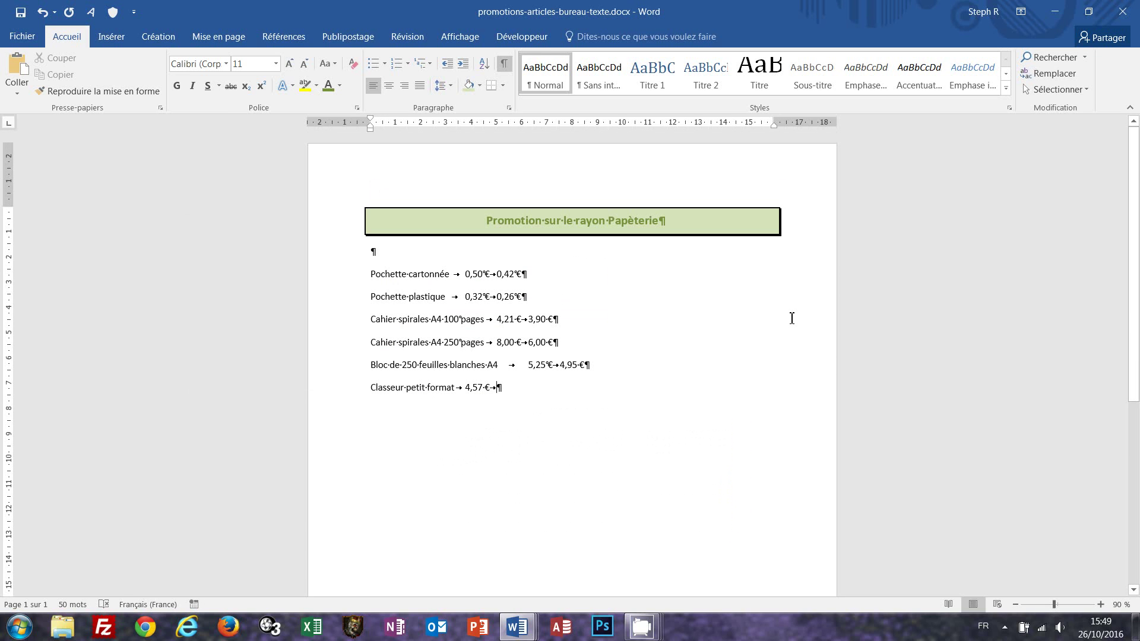
pyautogui.write('3,87 ')
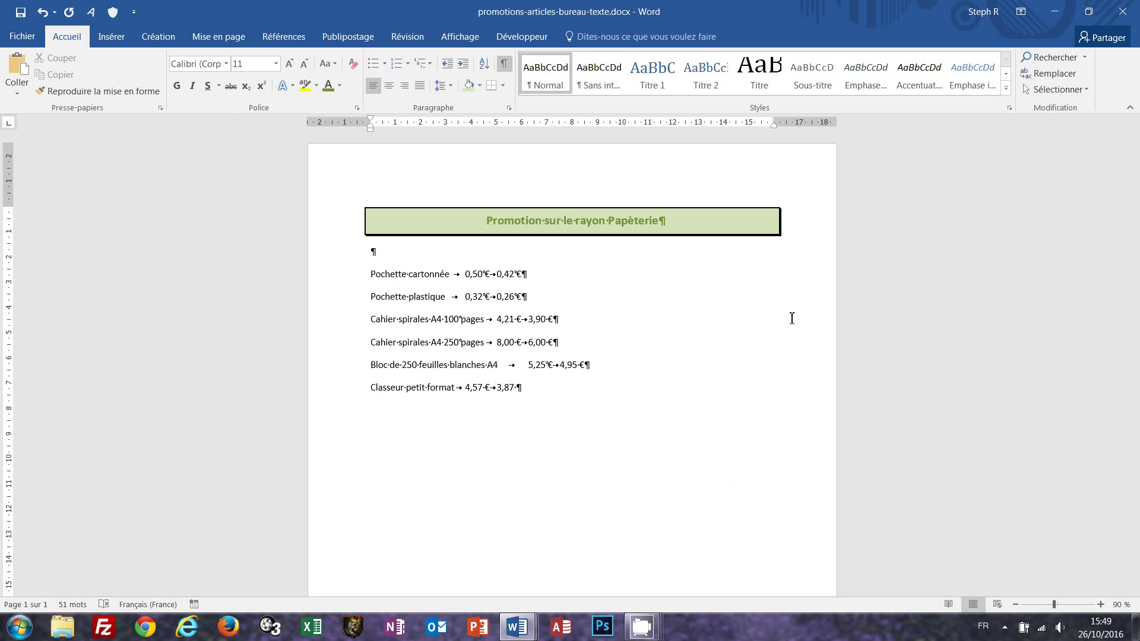
pyautogui.write('€')
pyautogui.press('Return')
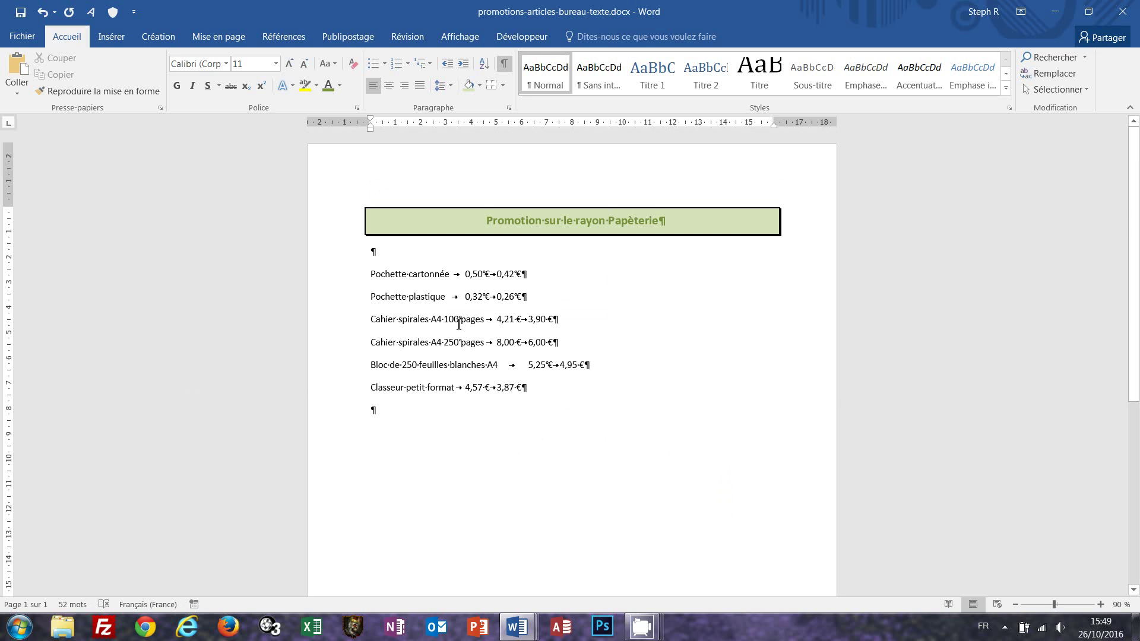
# - Examine the tab alignment and formatting of both price columns in promotions-papeterie-final.docx and return to promotions-articles-bureau-texte.docx
pyautogui.hotkey('alt', 'Tab')
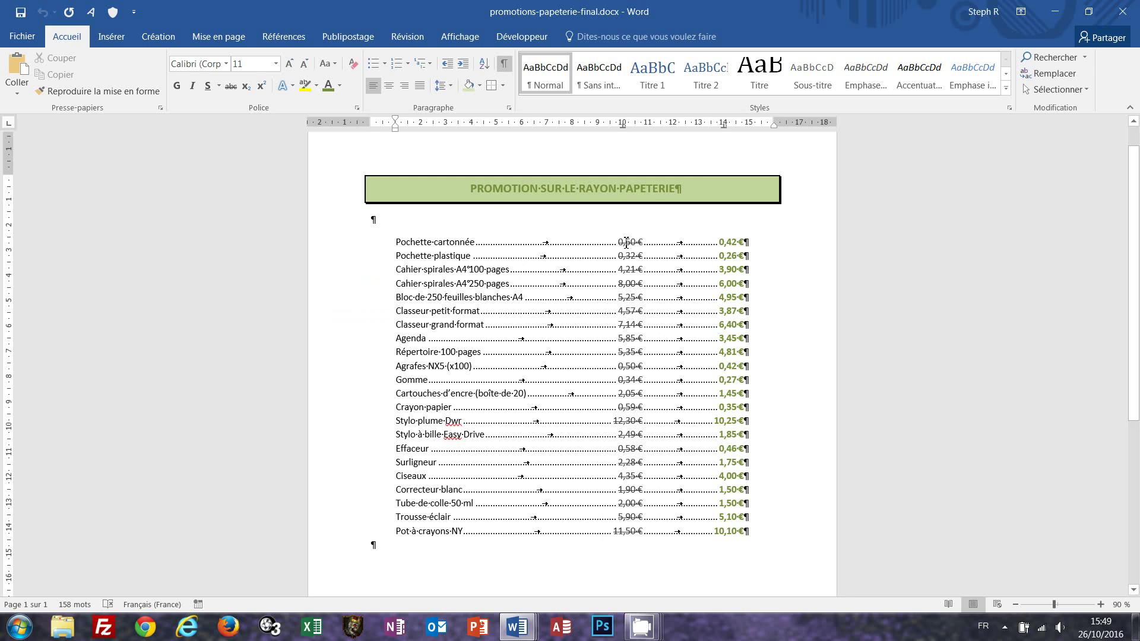
pyautogui.moveTo(620, 247); pyautogui.dragTo(636, 268)
pyautogui.click(739, 257)
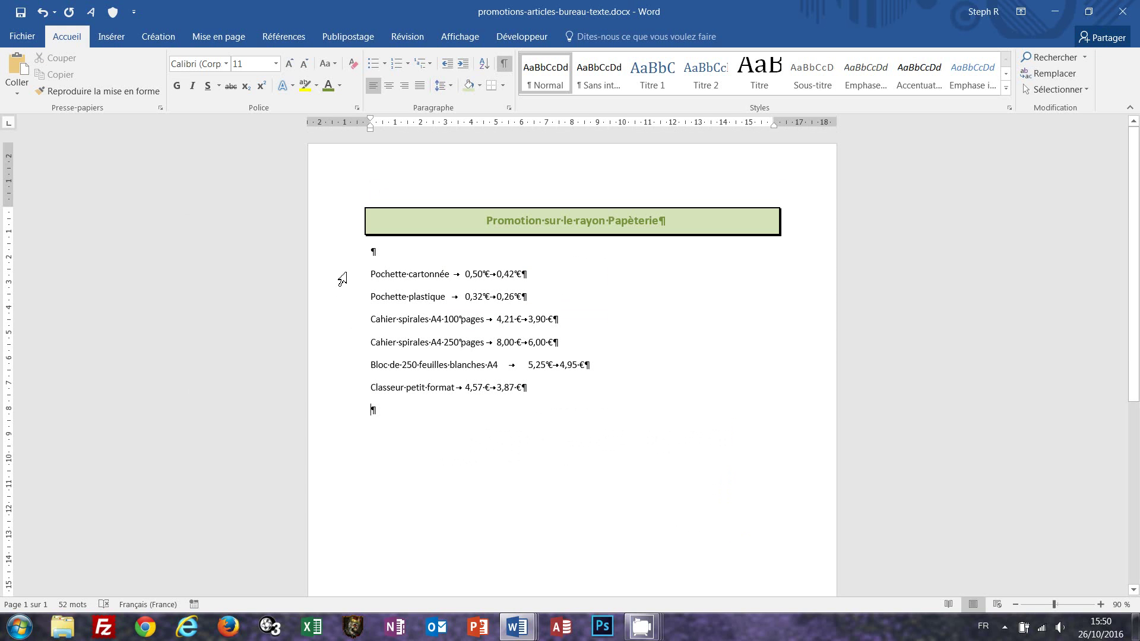
# - Indent the six article lines, from "Pochette cartonnée" to "Classeur petit format", by 1 cm from the left margin
pyautogui.moveTo(343, 278); pyautogui.dragTo(336, 390)
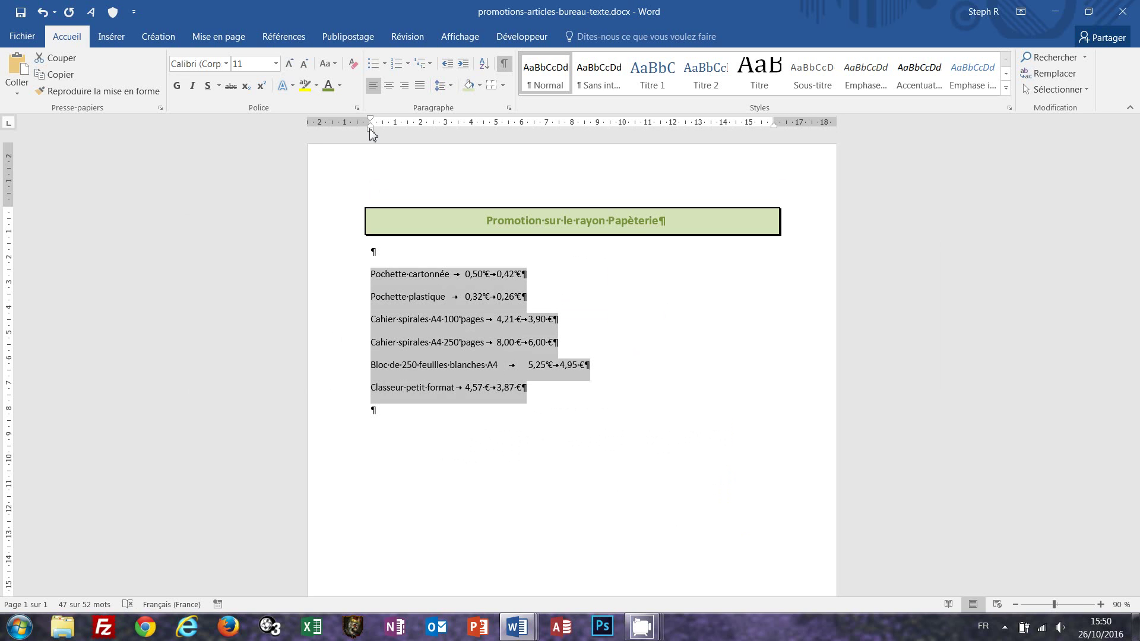
pyautogui.moveTo(370, 134); pyautogui.dragTo(398, 138)
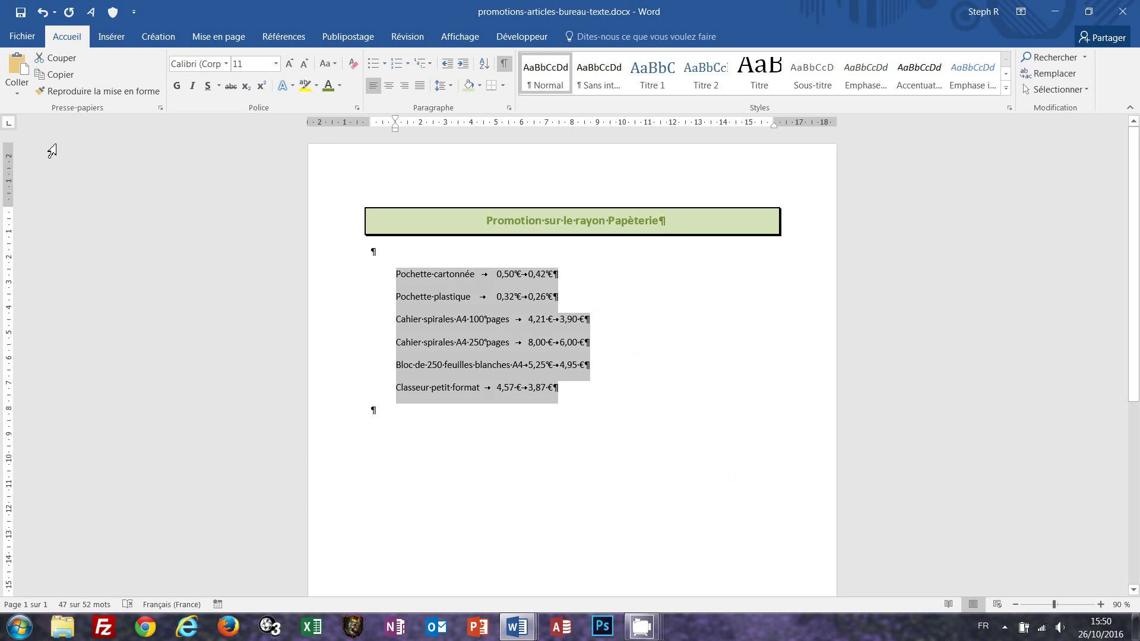
# - Add decimal tab stops at 10 cm and 14 cm to the six article lines, matching promotions-papeterie-final.docx
pyautogui.click(10, 126)
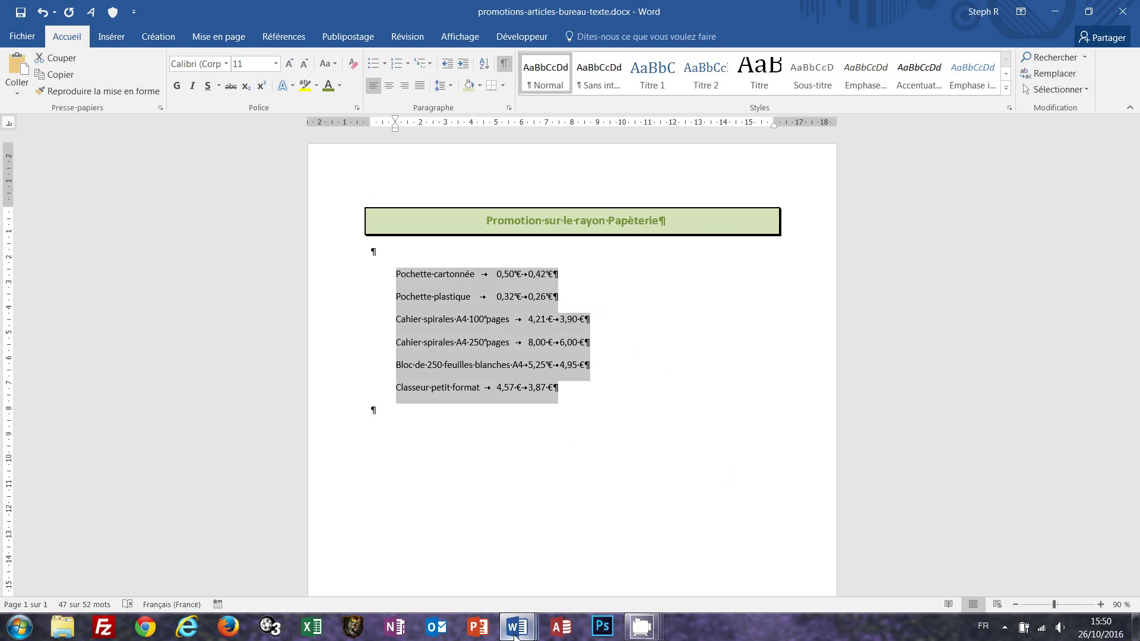
pyautogui.moveTo(514, 634)
pyautogui.click(439, 553)
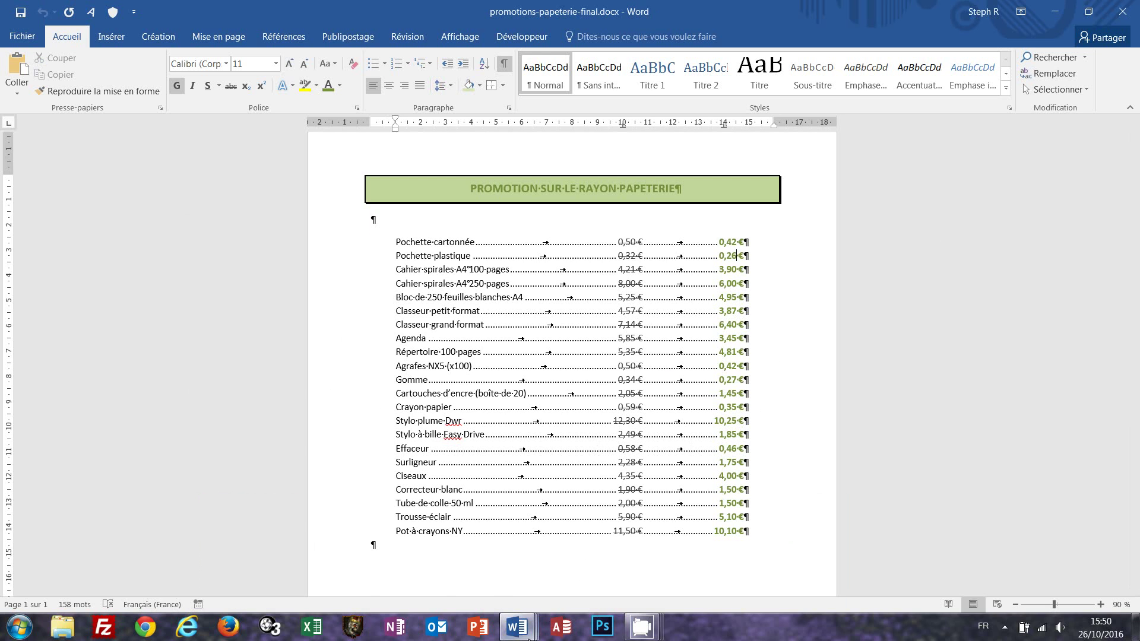
pyautogui.moveTo(518, 629)
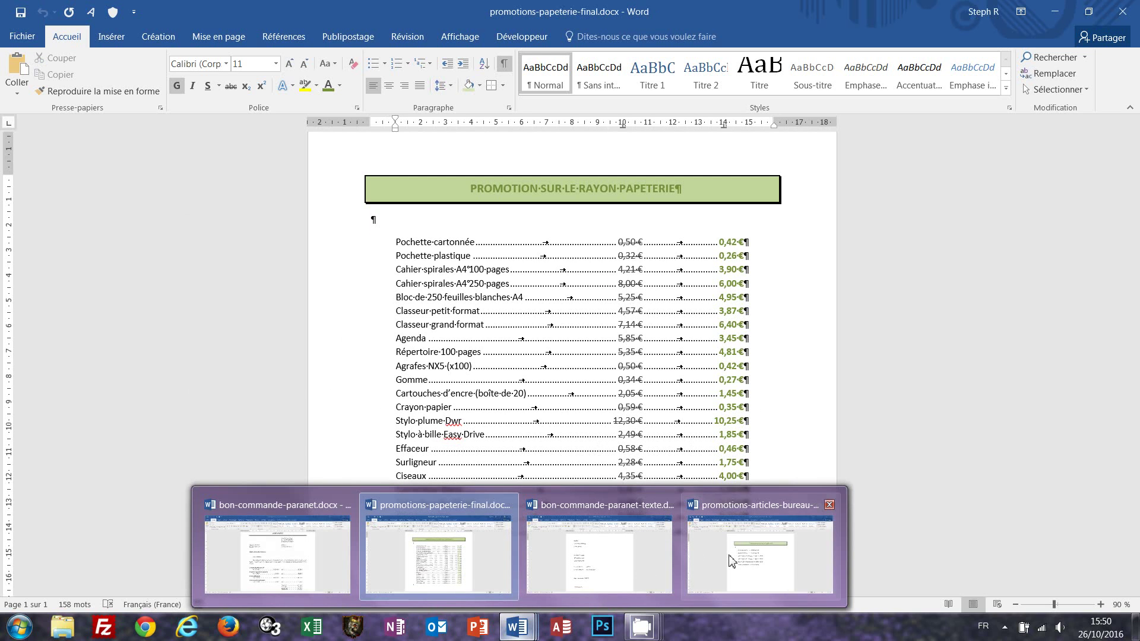
pyautogui.click(762, 555)
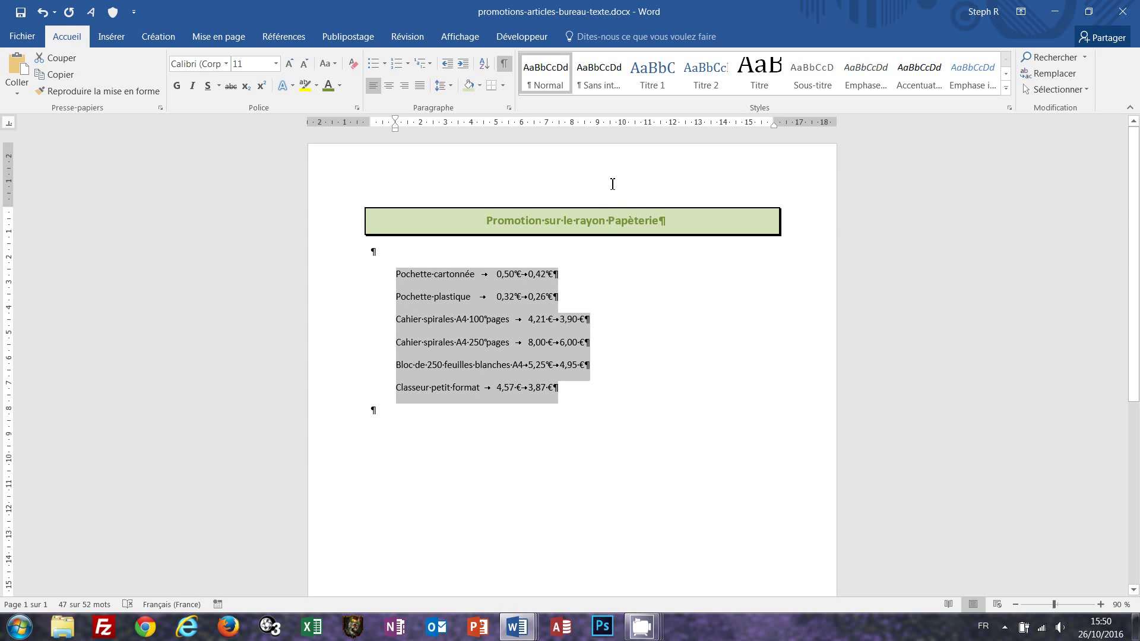
pyautogui.click(622, 124)
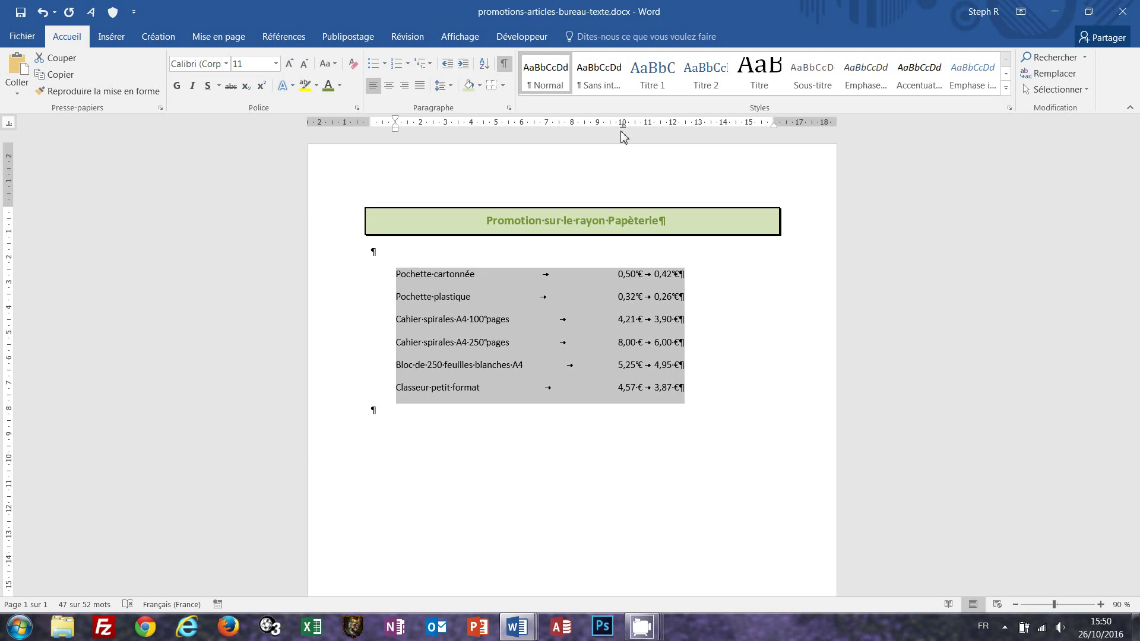
pyautogui.click(724, 124)
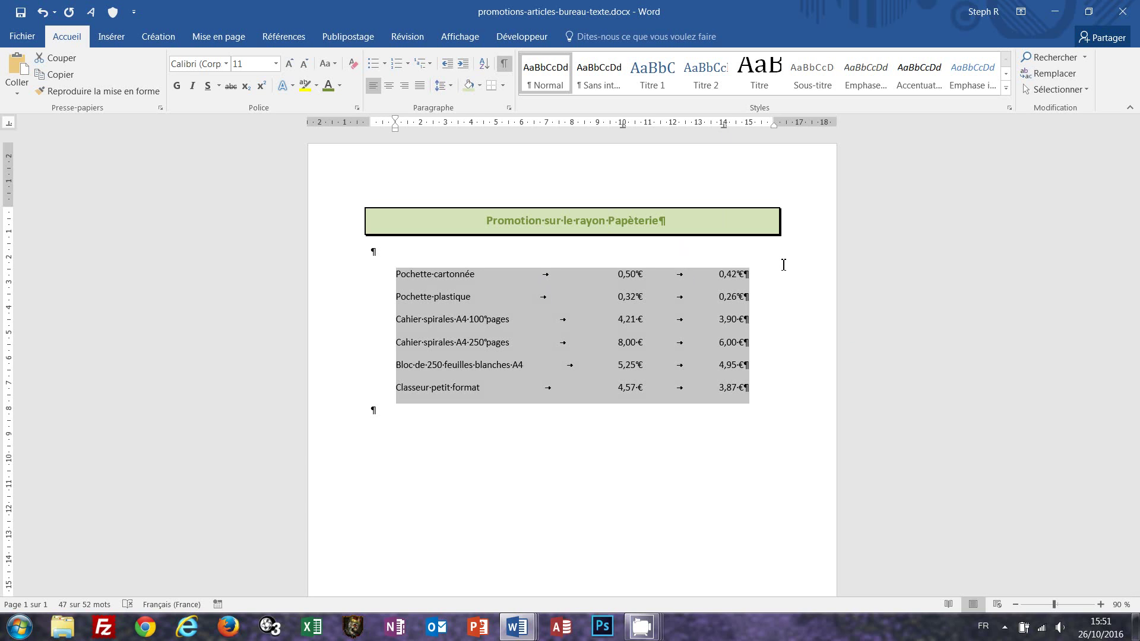
pyautogui.click(662, 317)
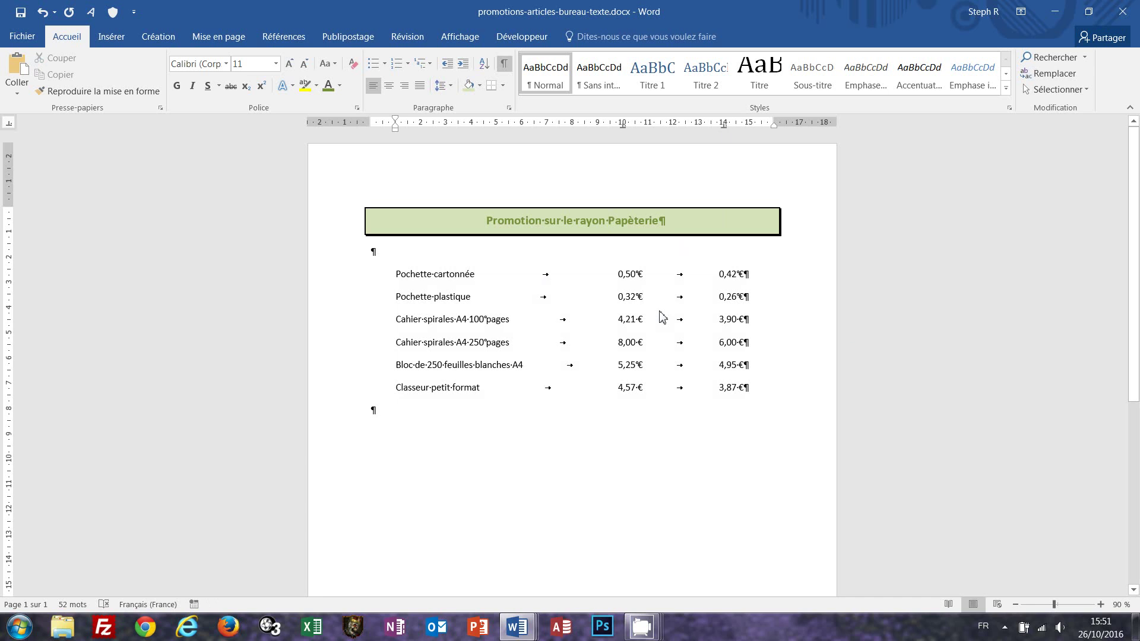
pyautogui.click(759, 389)
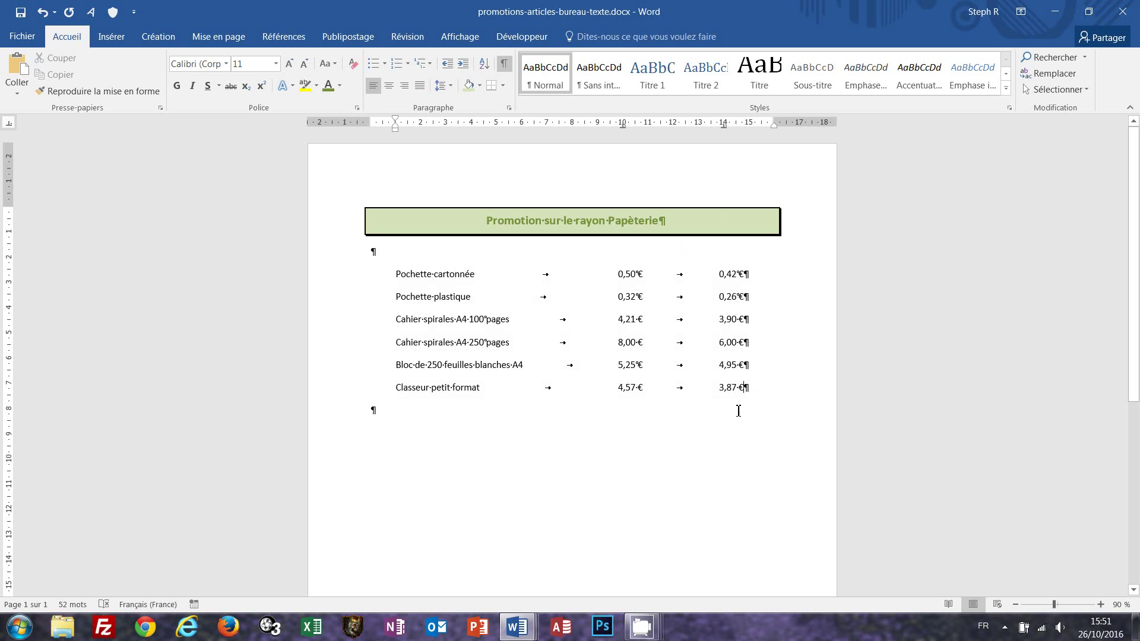
# - Insert the text of promotions-texte.txt from the sources folder below the last article, using the default Windows text encoding
pyautogui.click(622, 415)
pyautogui.click(119, 38)
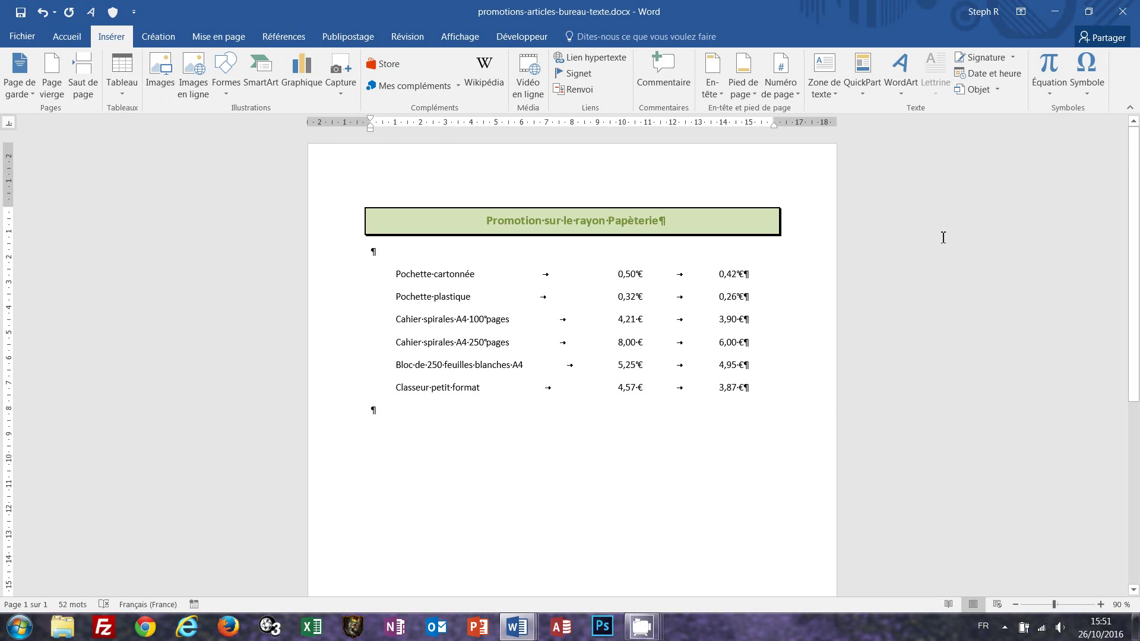
pyautogui.click(998, 89)
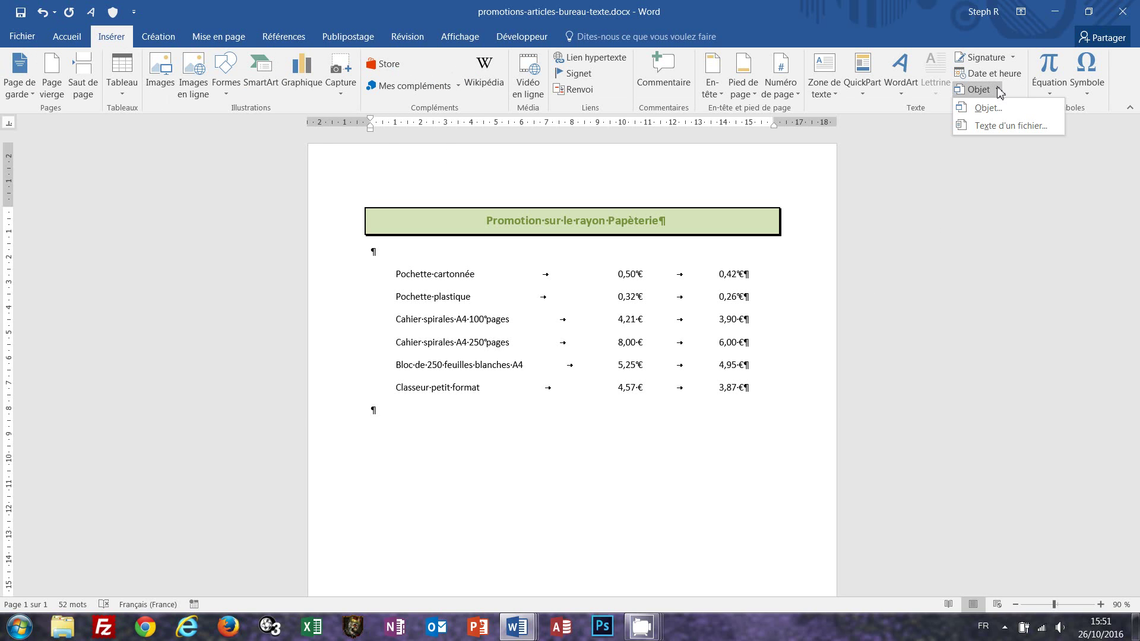
pyautogui.click(998, 124)
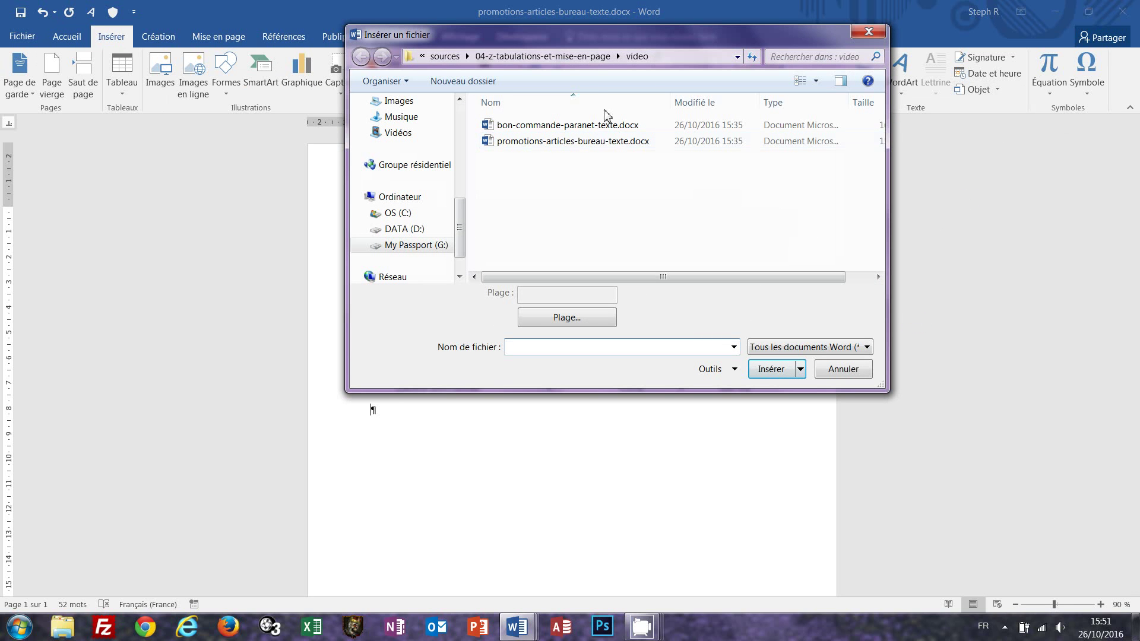
pyautogui.click(585, 56)
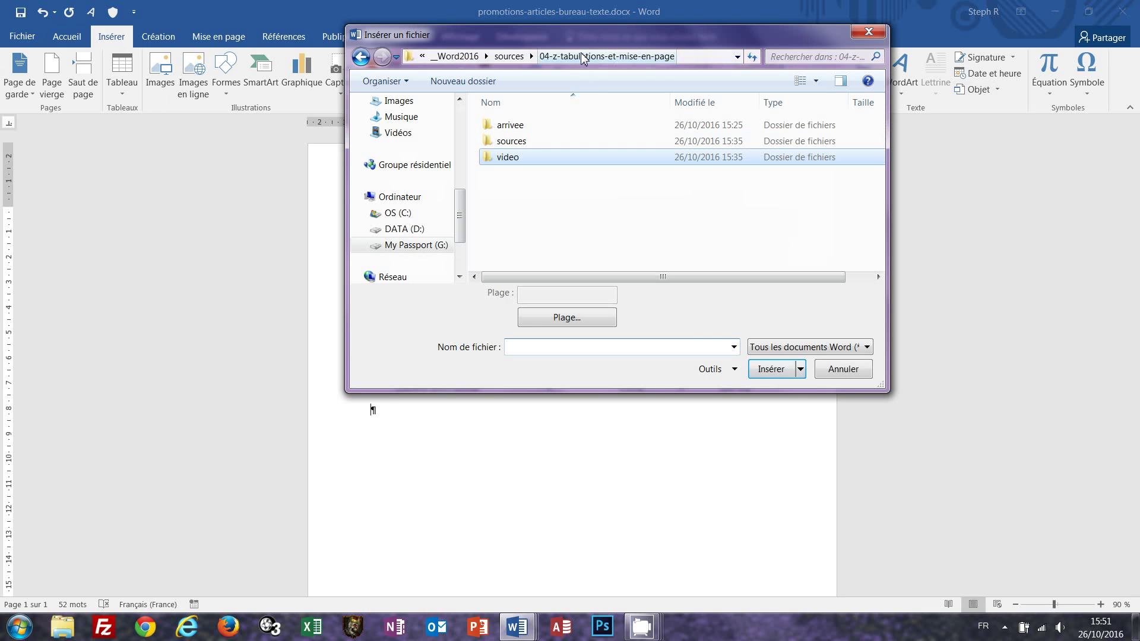
pyautogui.doubleClick(519, 144)
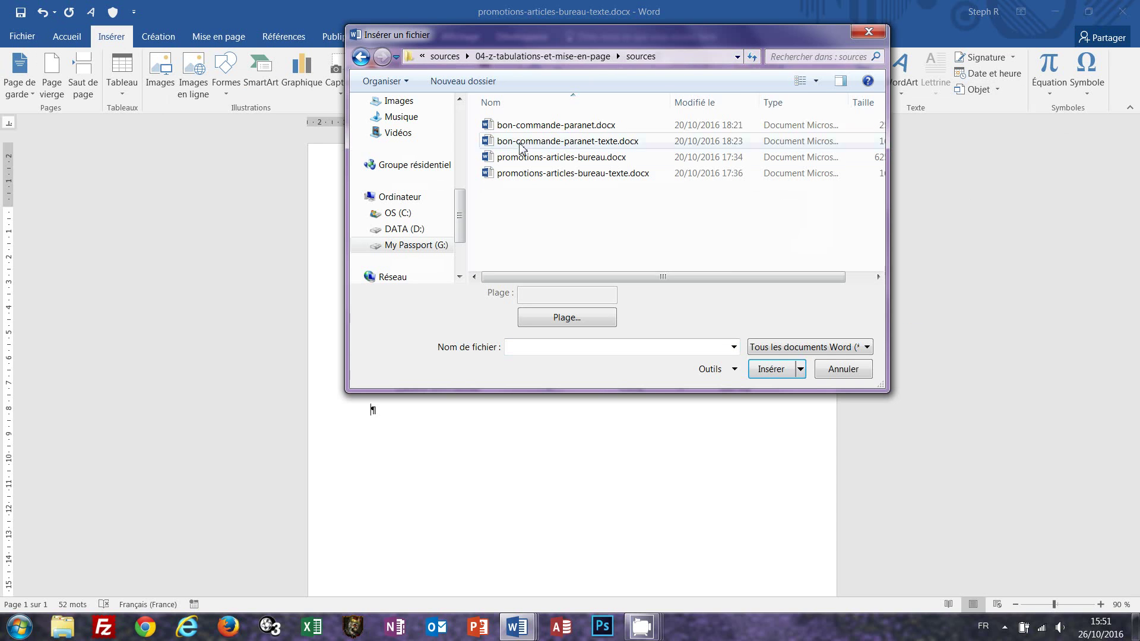
pyautogui.click(856, 352)
pyautogui.click(798, 373)
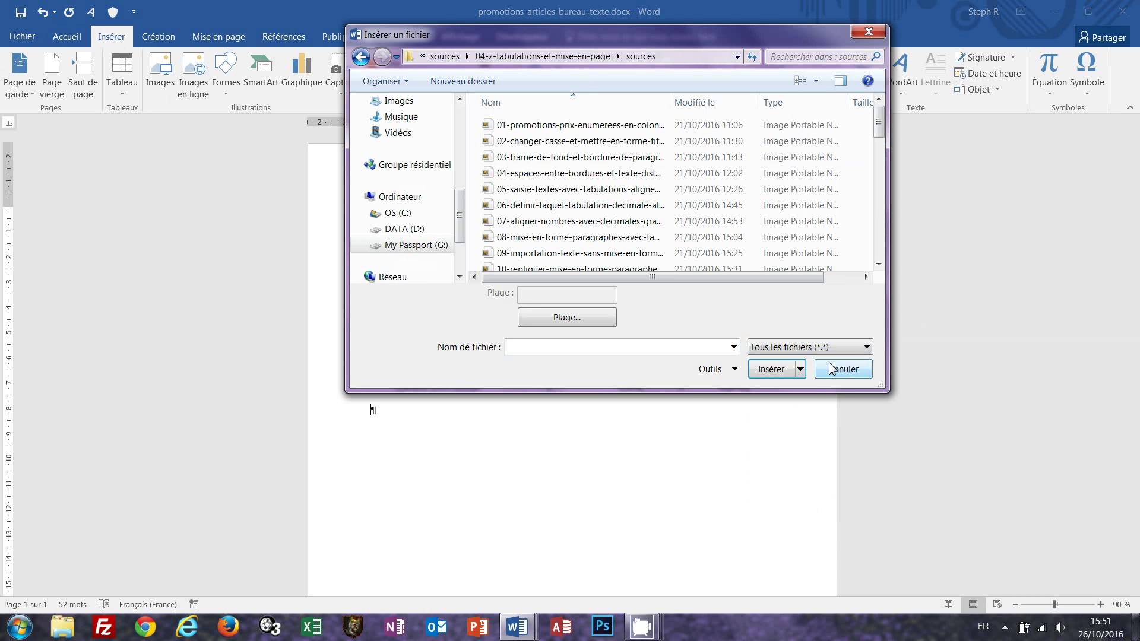
pyautogui.moveTo(880, 128); pyautogui.dragTo(882, 255)
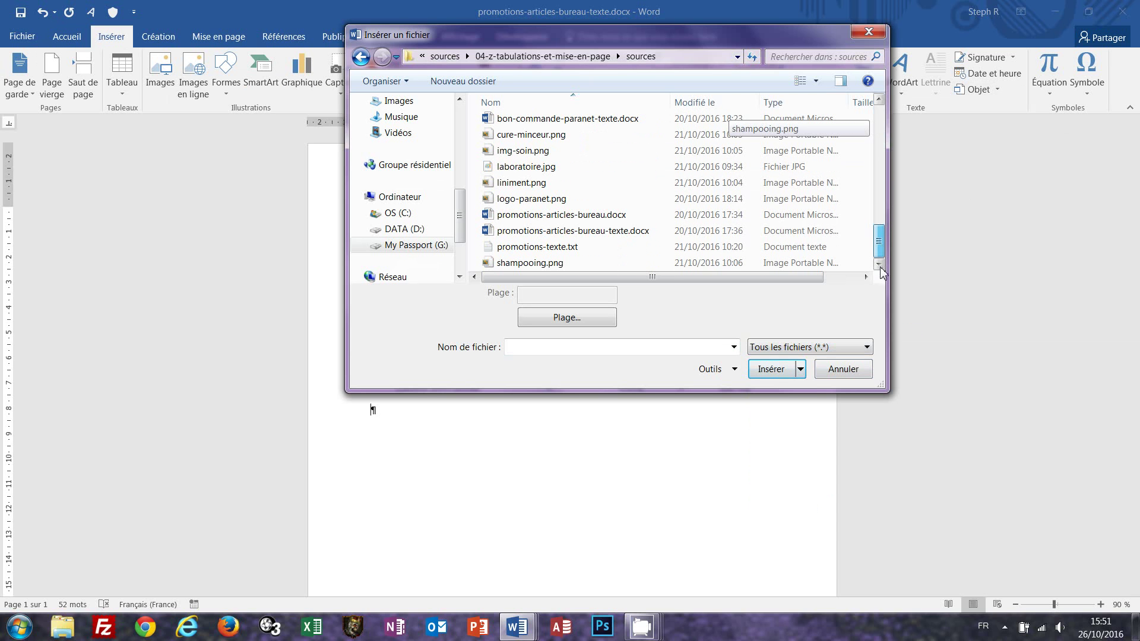
pyautogui.doubleClick(510, 248)
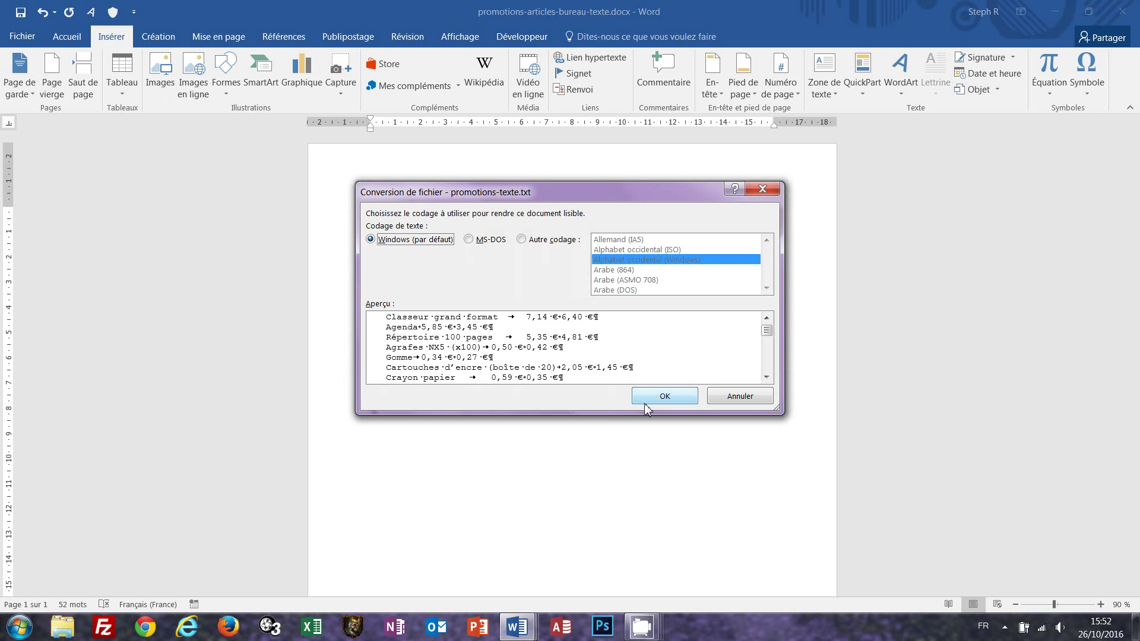
pyautogui.click(657, 396)
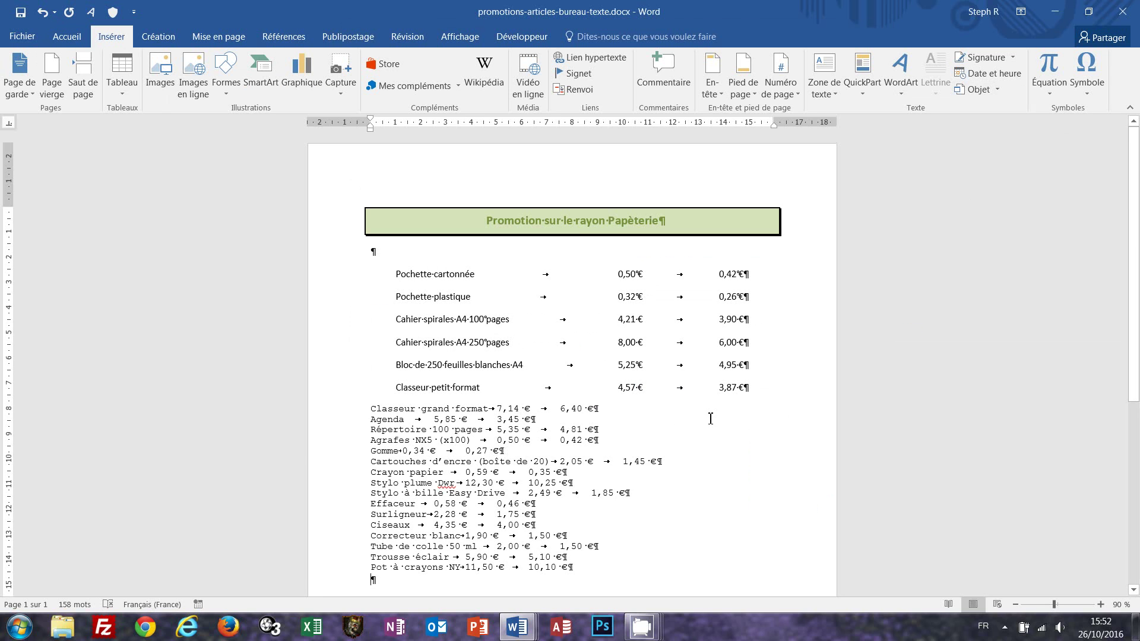
# - Copy the formatting of the "Bloc de 250 feuilles blanches A4" line onto the imported lines from "Classeur grand format" to "Pot à crayons NY"
pyautogui.scroll(-2, 711, 418)
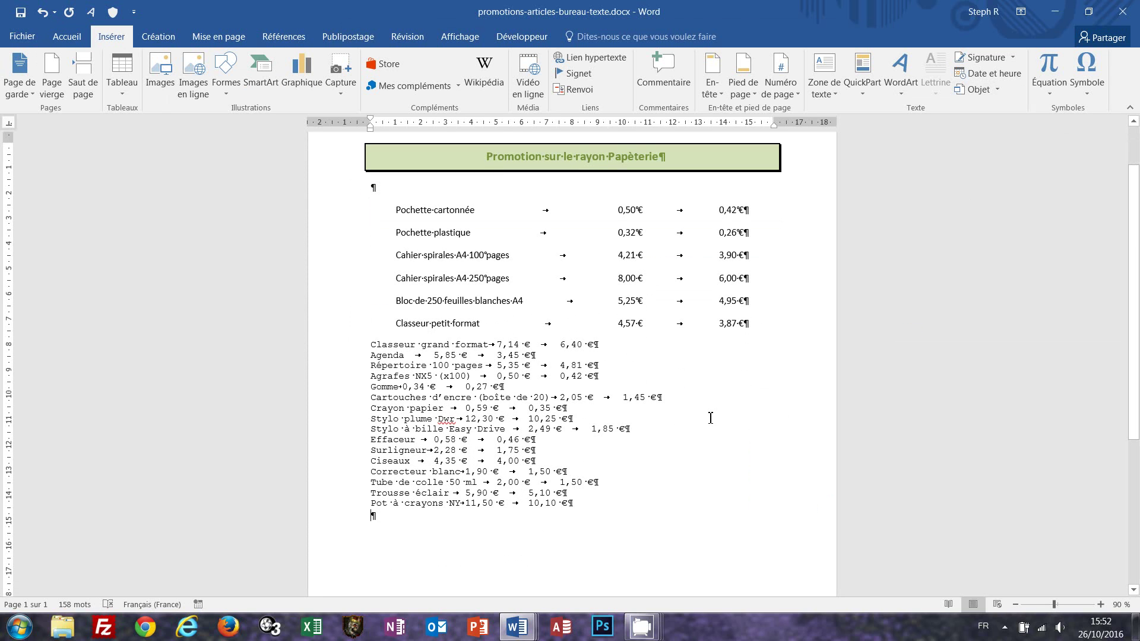
pyautogui.click(393, 345)
pyautogui.click(67, 36)
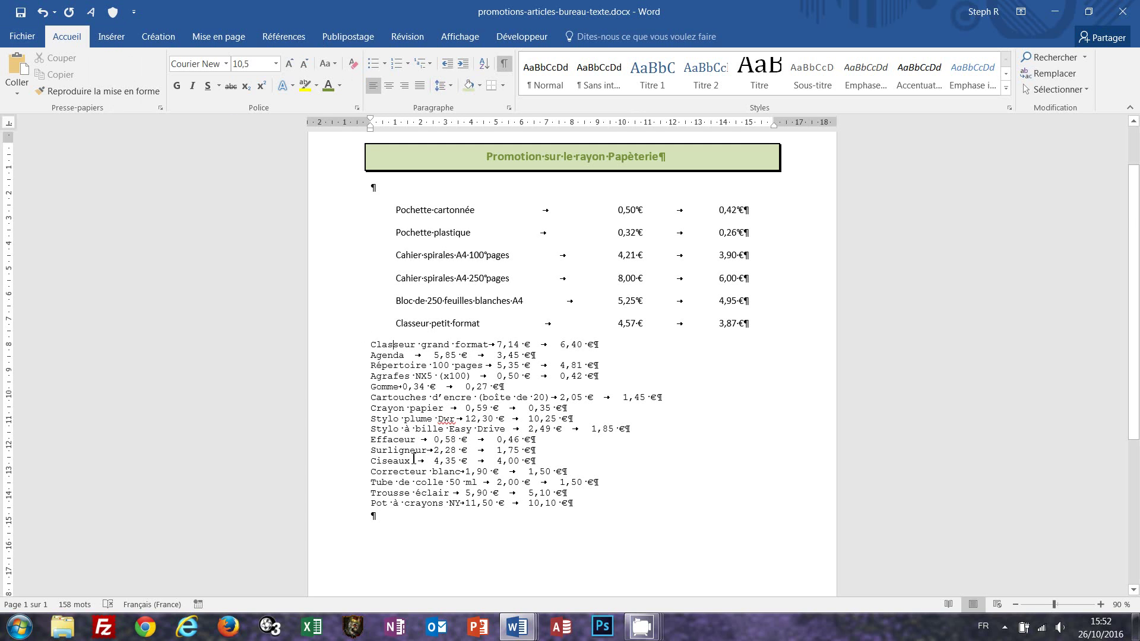
pyautogui.click(330, 307)
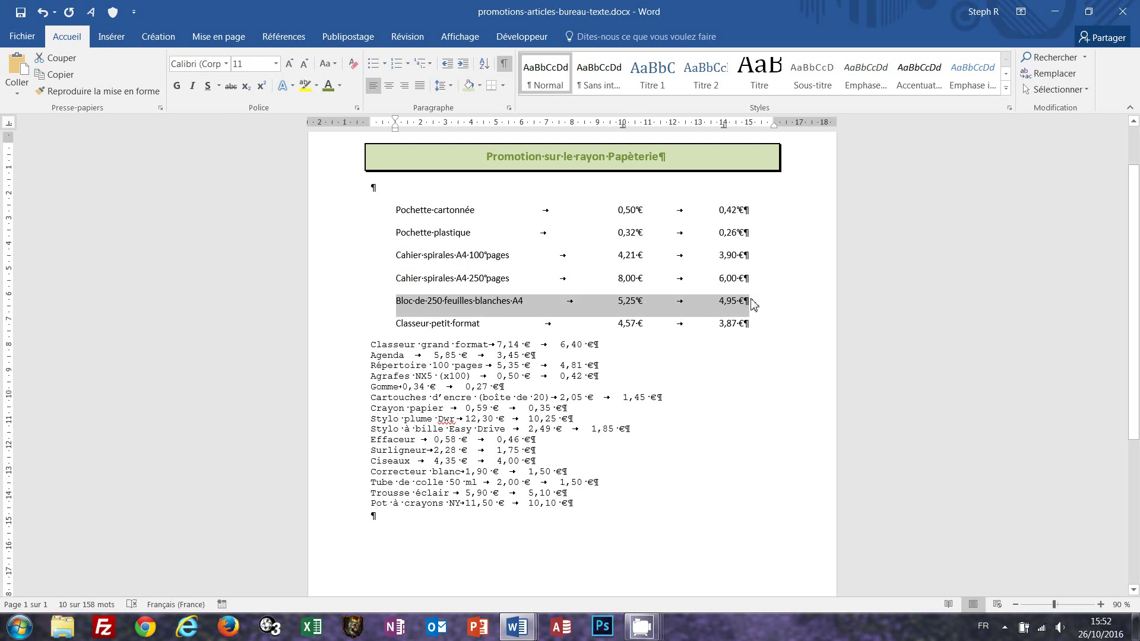
pyautogui.click(90, 93)
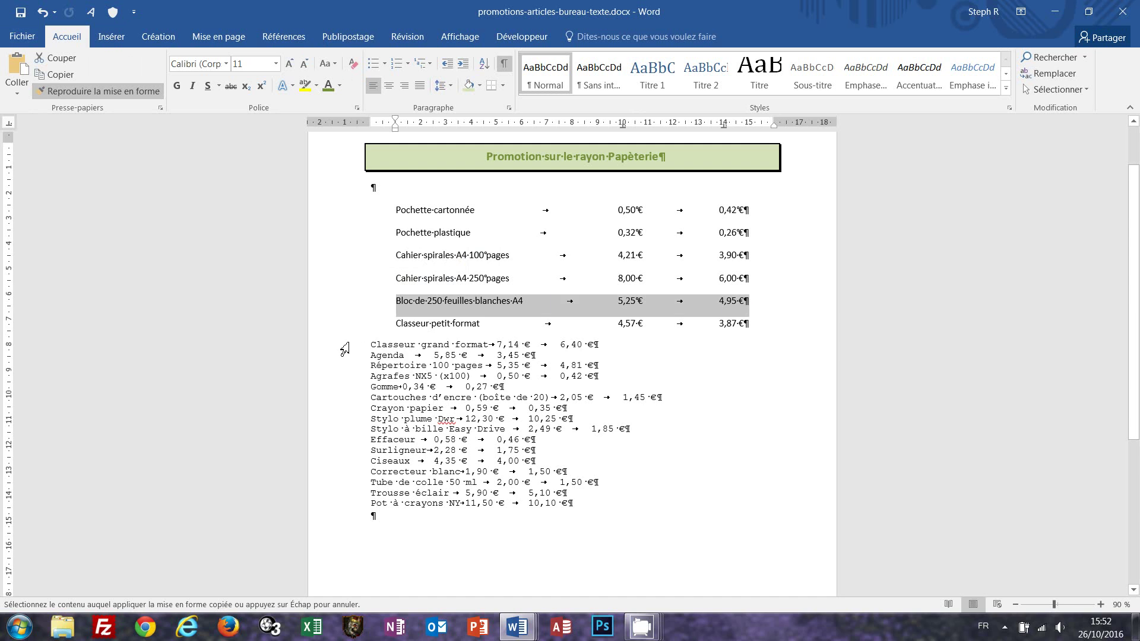
pyautogui.moveTo(345, 349); pyautogui.dragTo(336, 509)
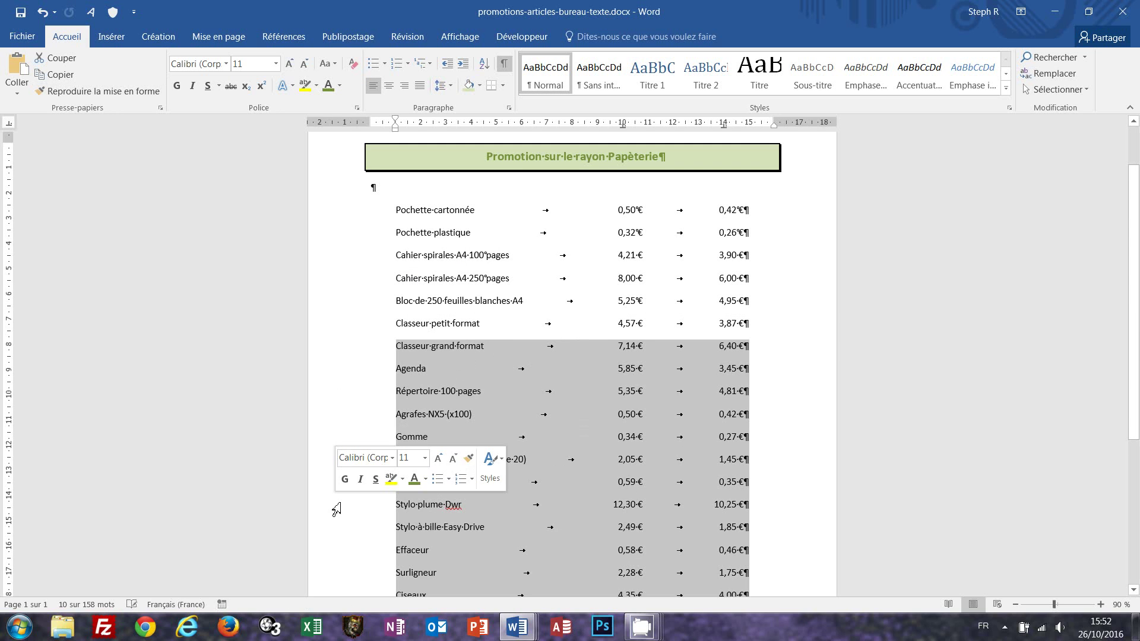
pyautogui.scroll(-1, 778, 403)
pyautogui.click(778, 394)
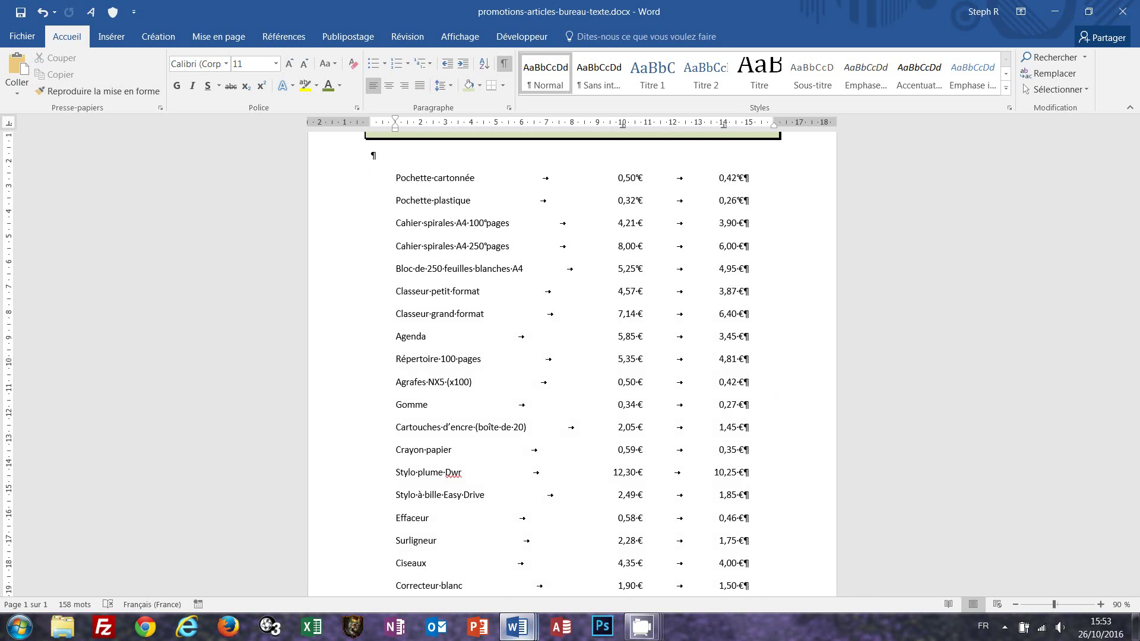
# - Compare the line spacing with promotions-papeterie-final.docx and remove the space after every article paragraph, from "Pochette cartonnée" to "Pot à crayons NY"
pyautogui.moveTo(516, 627)
pyautogui.click(486, 581)
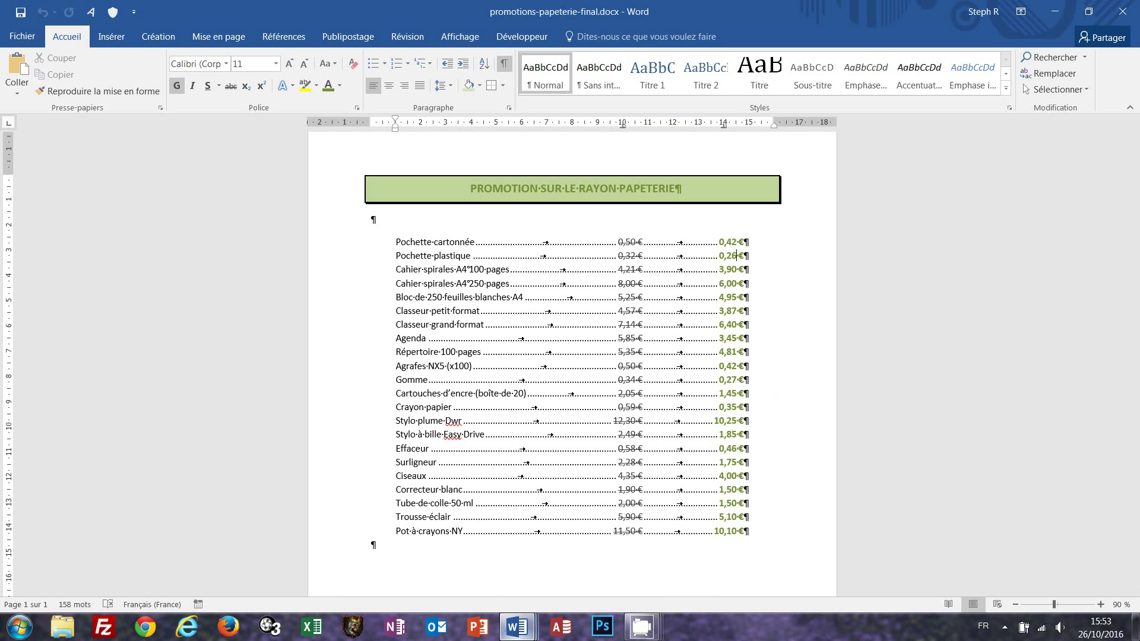
pyautogui.moveTo(513, 634)
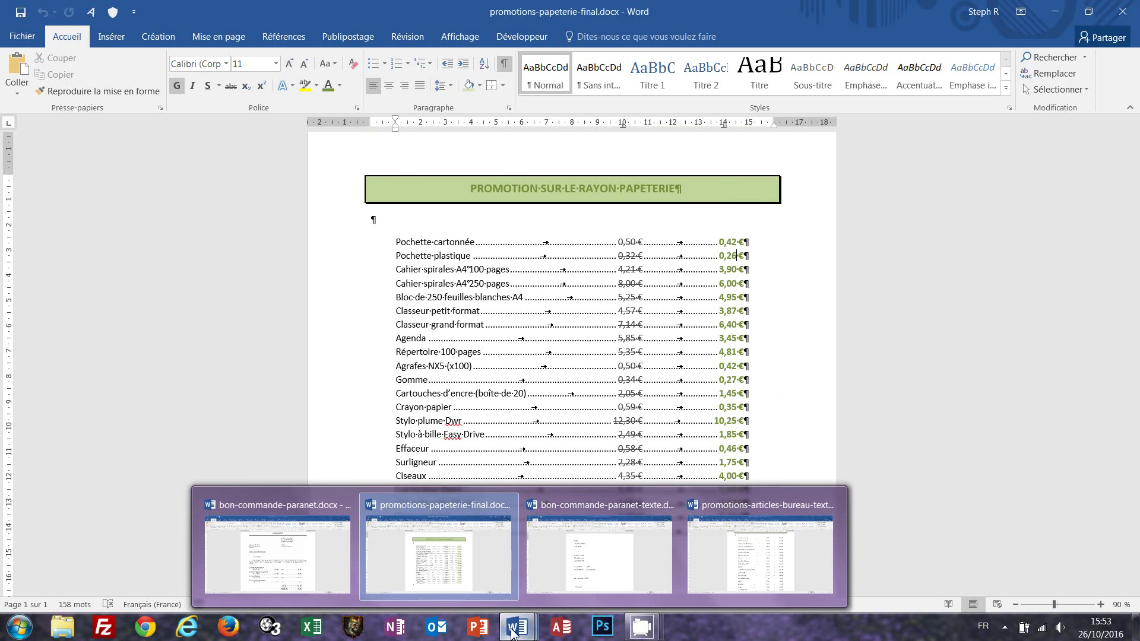
pyautogui.click(781, 574)
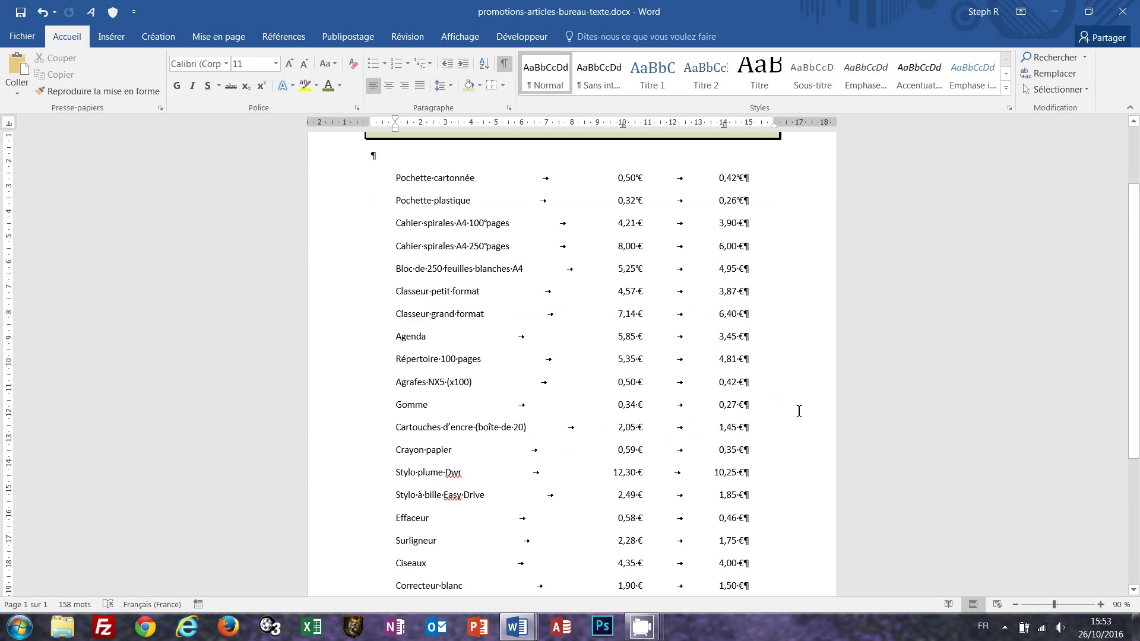
pyautogui.scroll(-3, 800, 410)
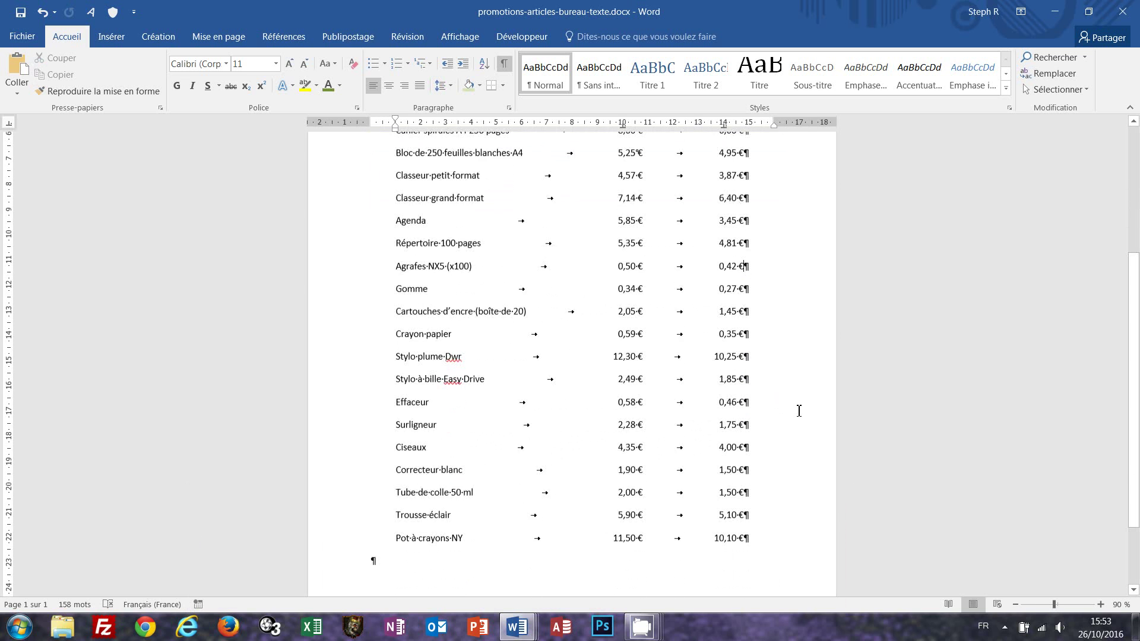
pyautogui.scroll(4, 800, 410)
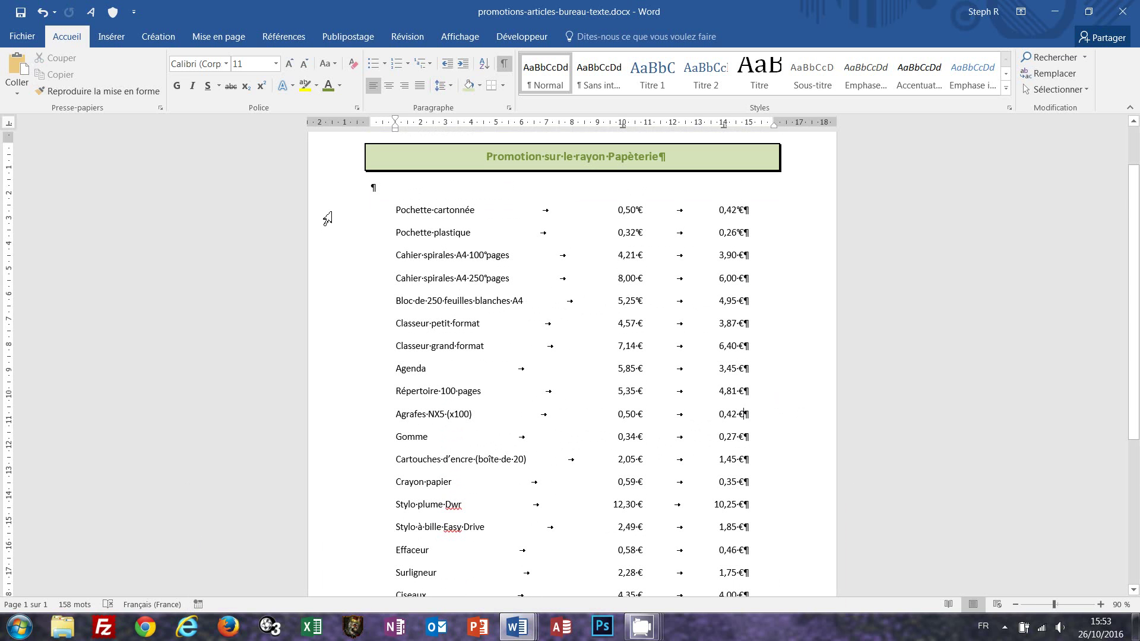
pyautogui.moveTo(330, 215); pyautogui.dragTo(370, 453)
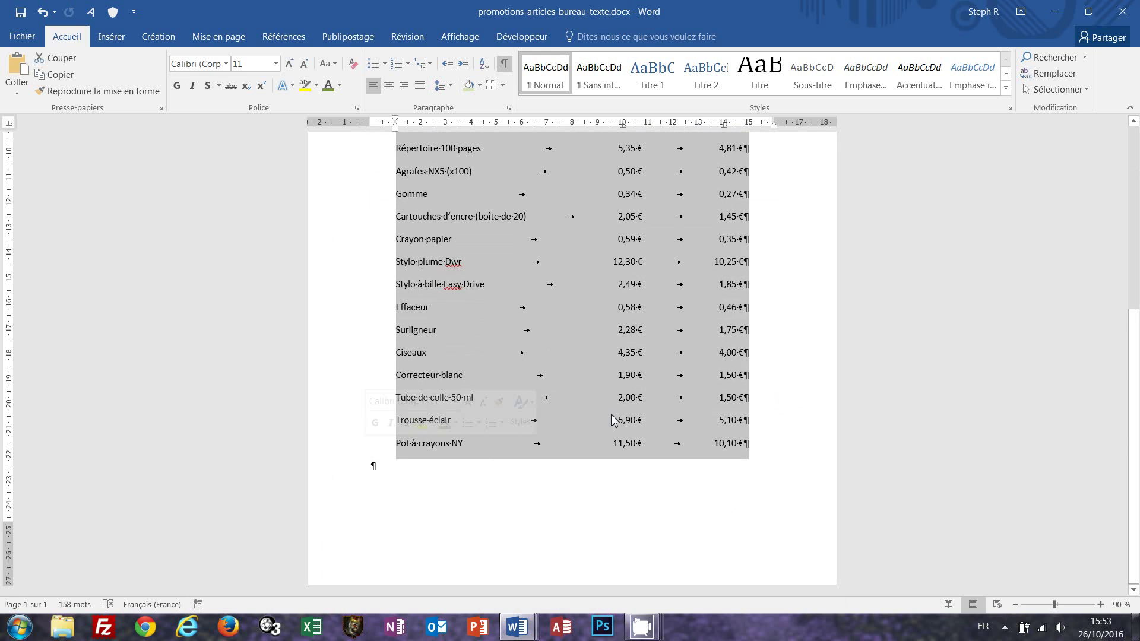
pyautogui.scroll(7, 683, 402)
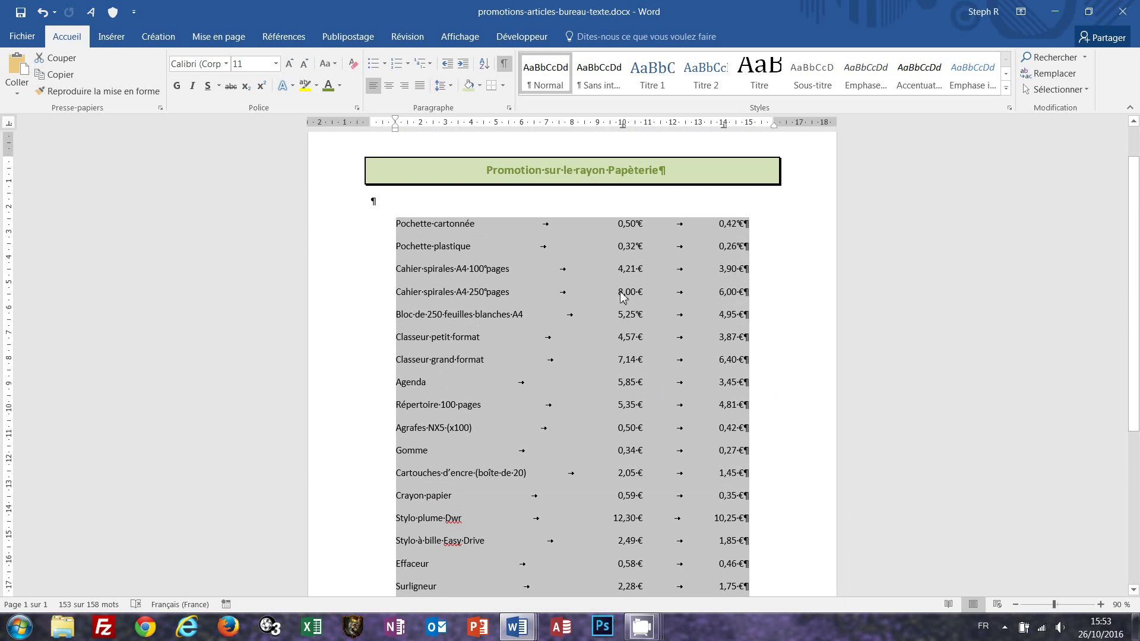
pyautogui.click(443, 86)
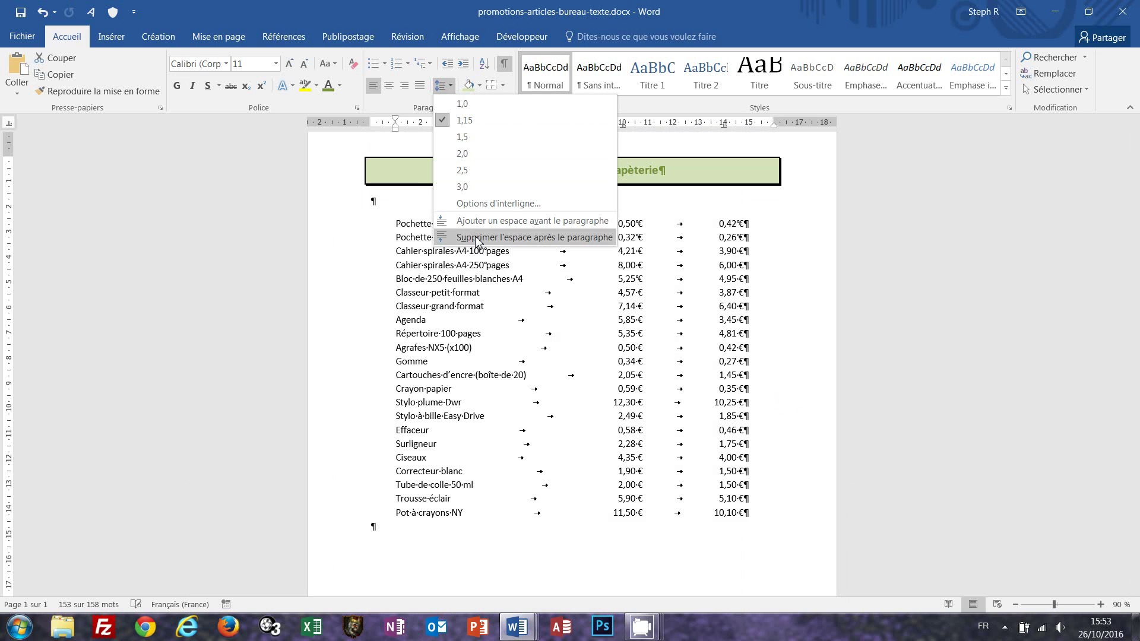
pyautogui.click(476, 238)
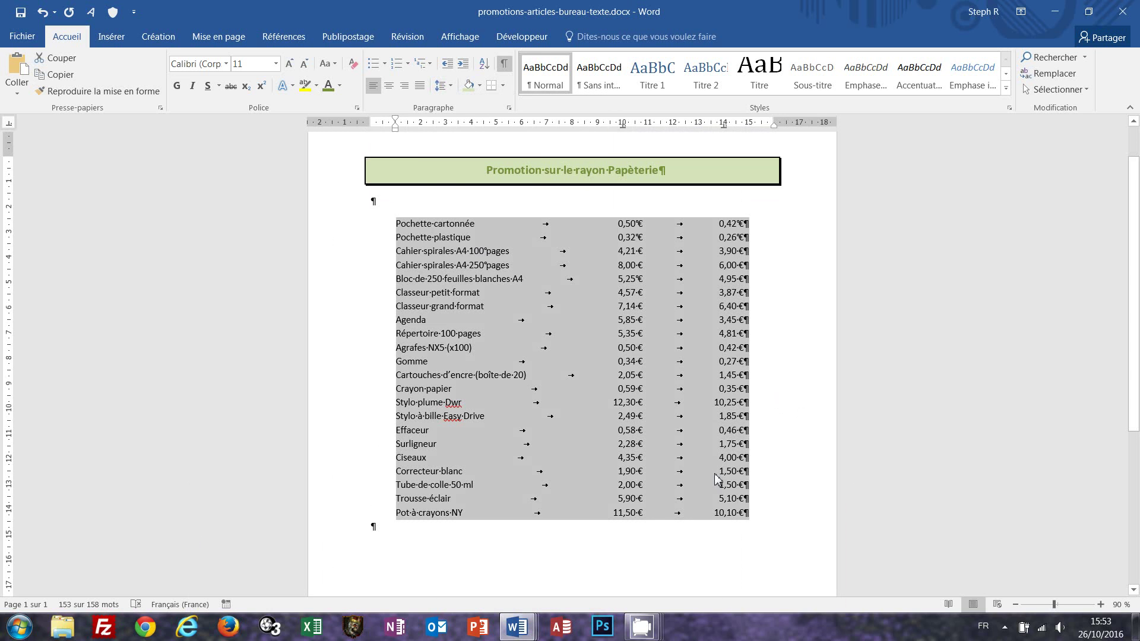
pyautogui.moveTo(517, 627)
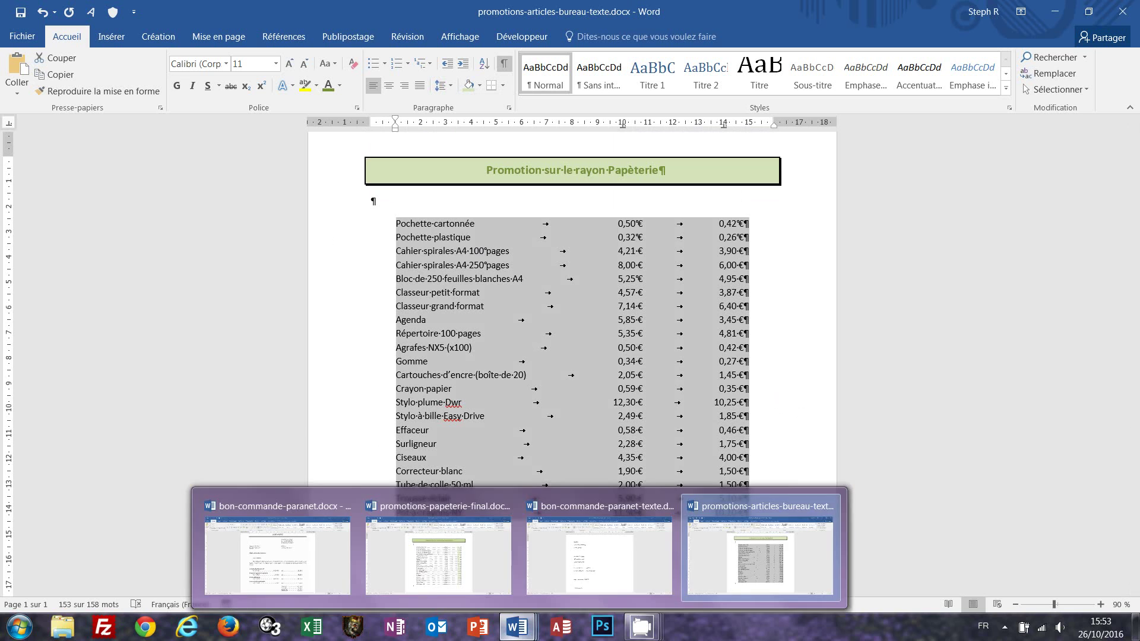
# - Compare the formatting of the two price columns with promotions-papeterie-final.docx and return to promotions-articles-bureau-texte.docx
pyautogui.click(452, 574)
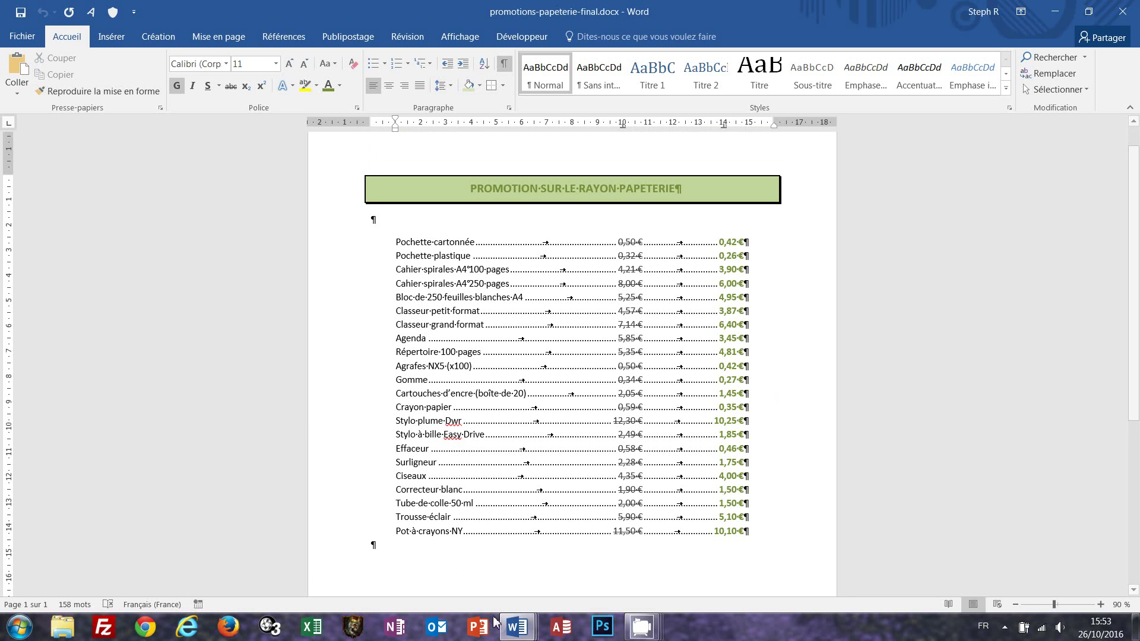
pyautogui.moveTo(521, 634)
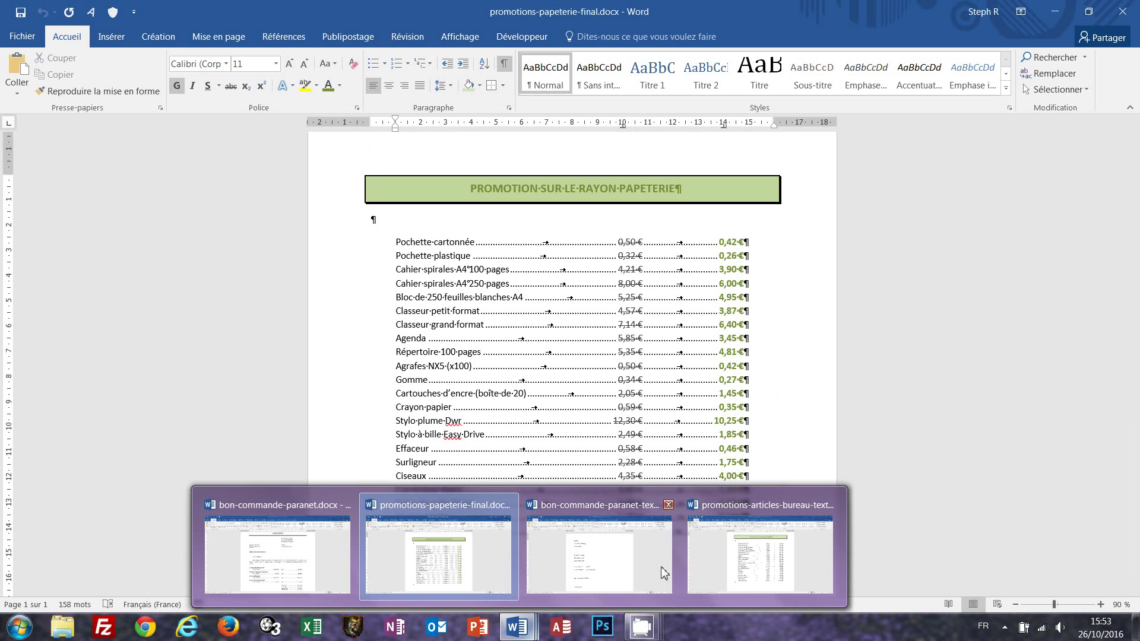
pyautogui.click(760, 543)
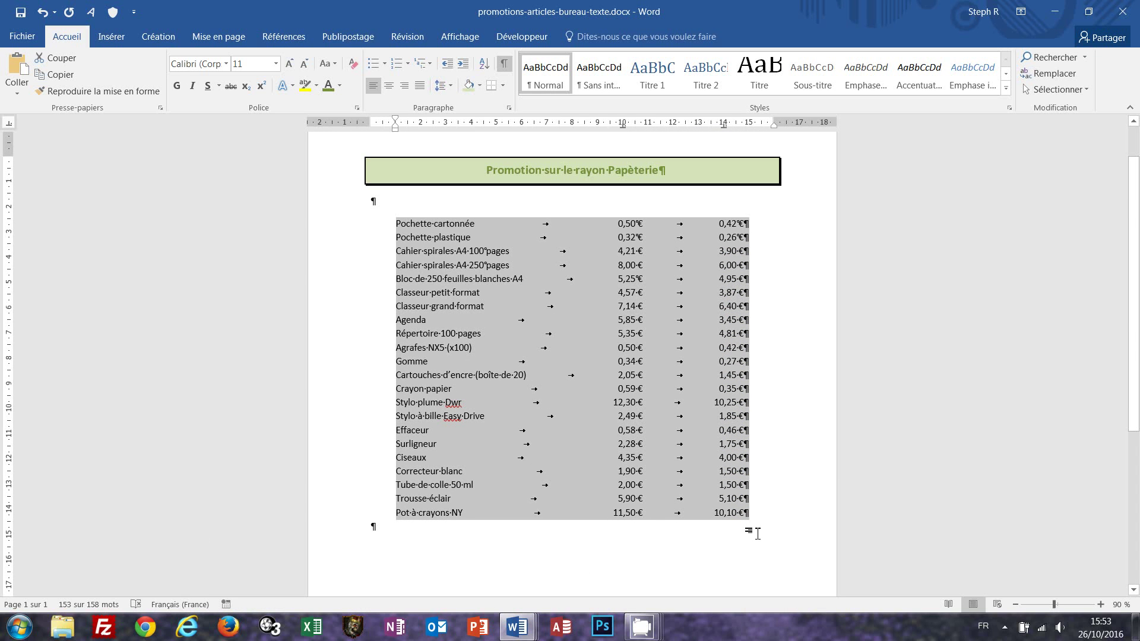
pyautogui.moveTo(521, 634)
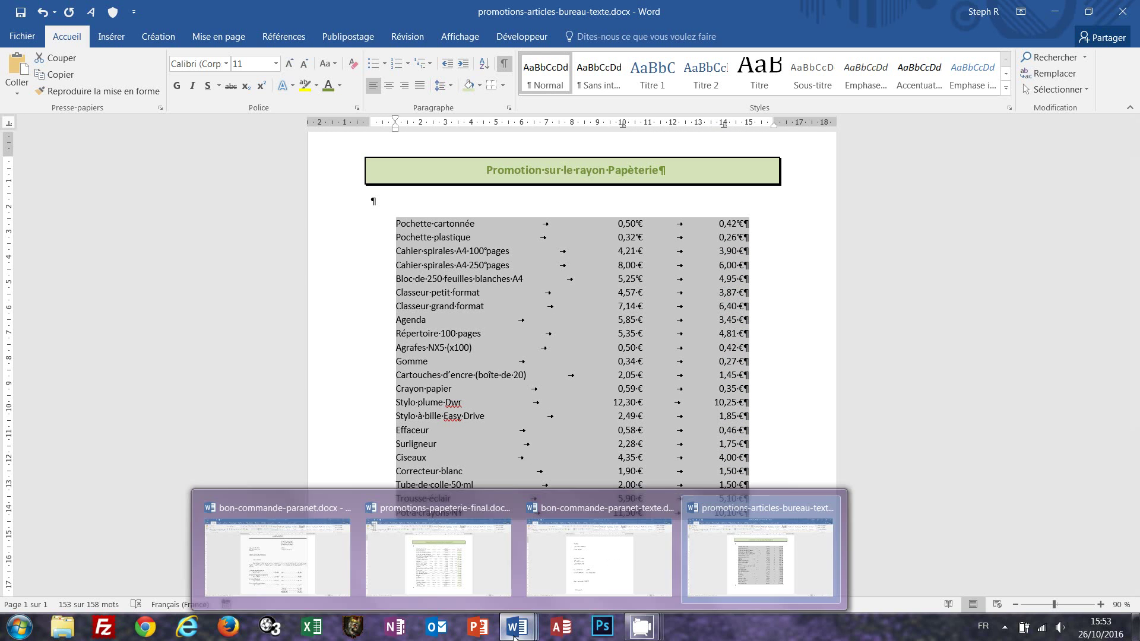
pyautogui.click(465, 569)
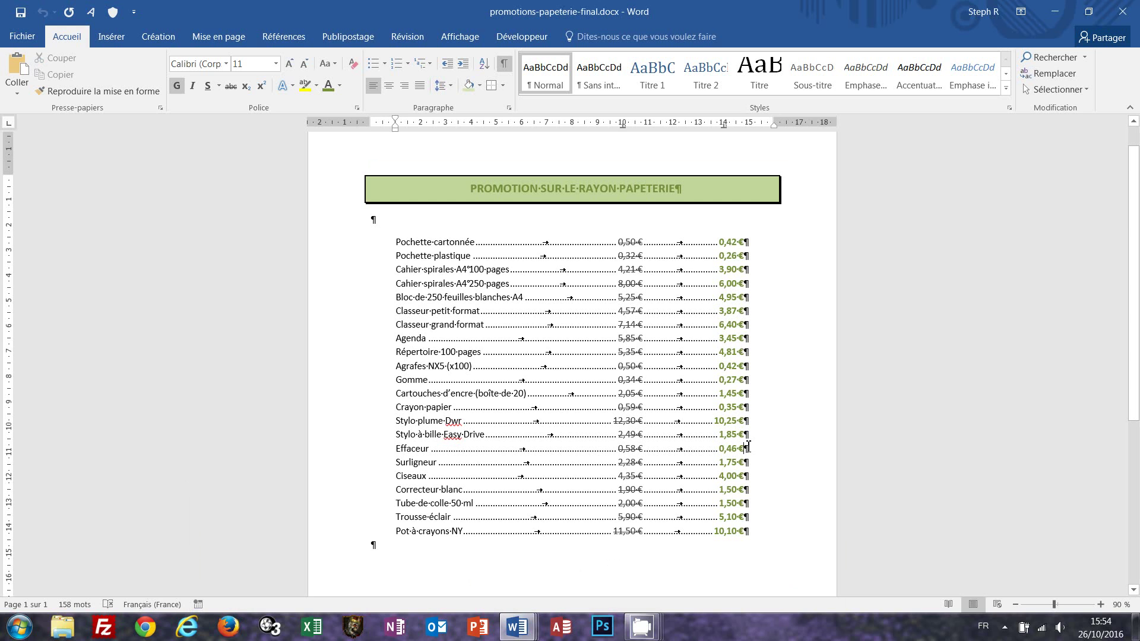
pyautogui.moveTo(517, 629)
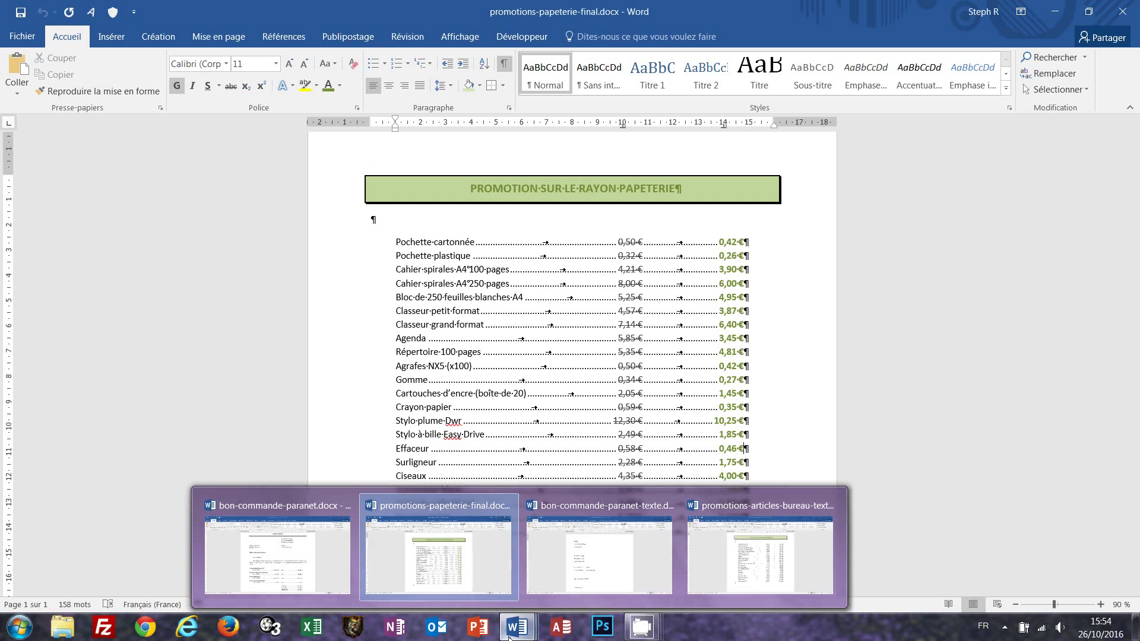
pyautogui.click(700, 562)
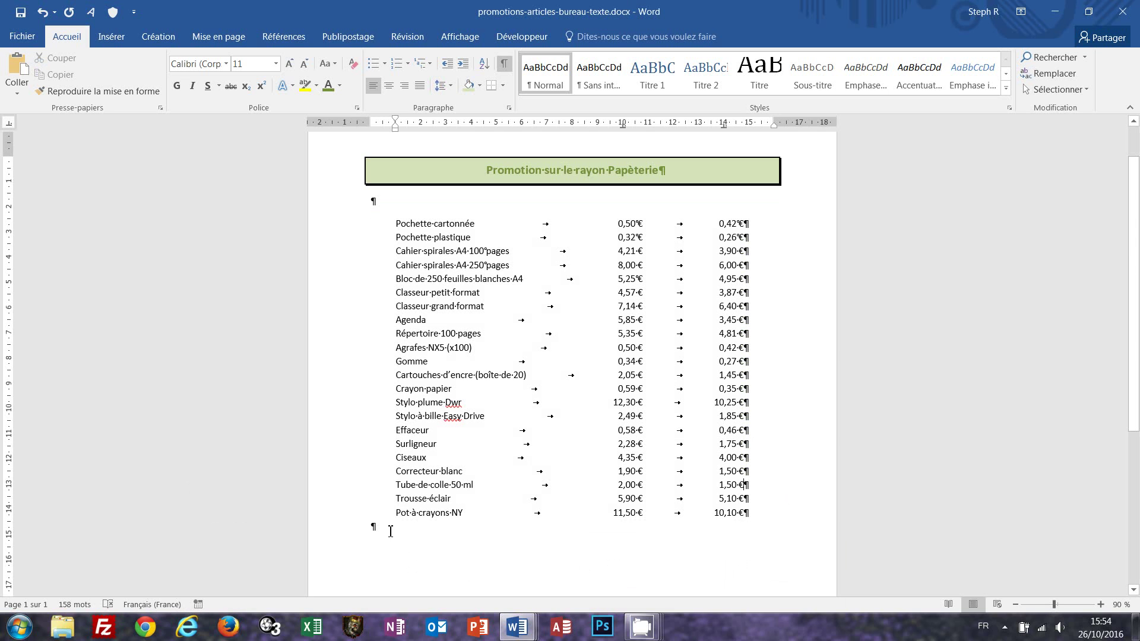
# - Colour the first price column grey and strike it through, from "Pochette cartonnée" to "Pot à crayons NY", without affecting the rest of each line
pyautogui.click(416, 550)
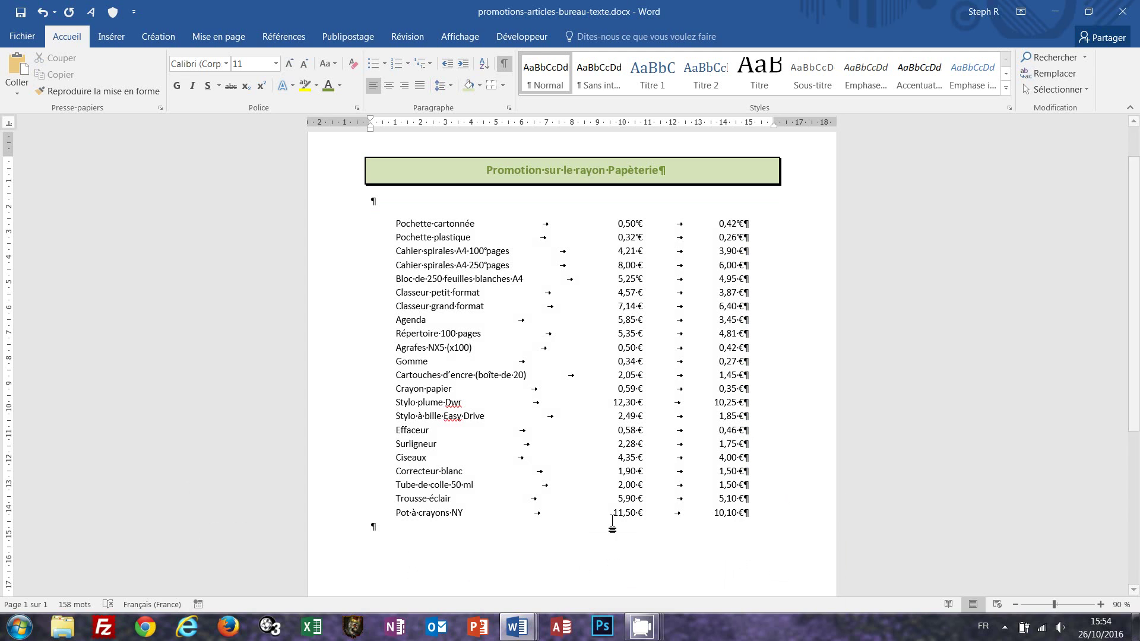
pyautogui.click(651, 525)
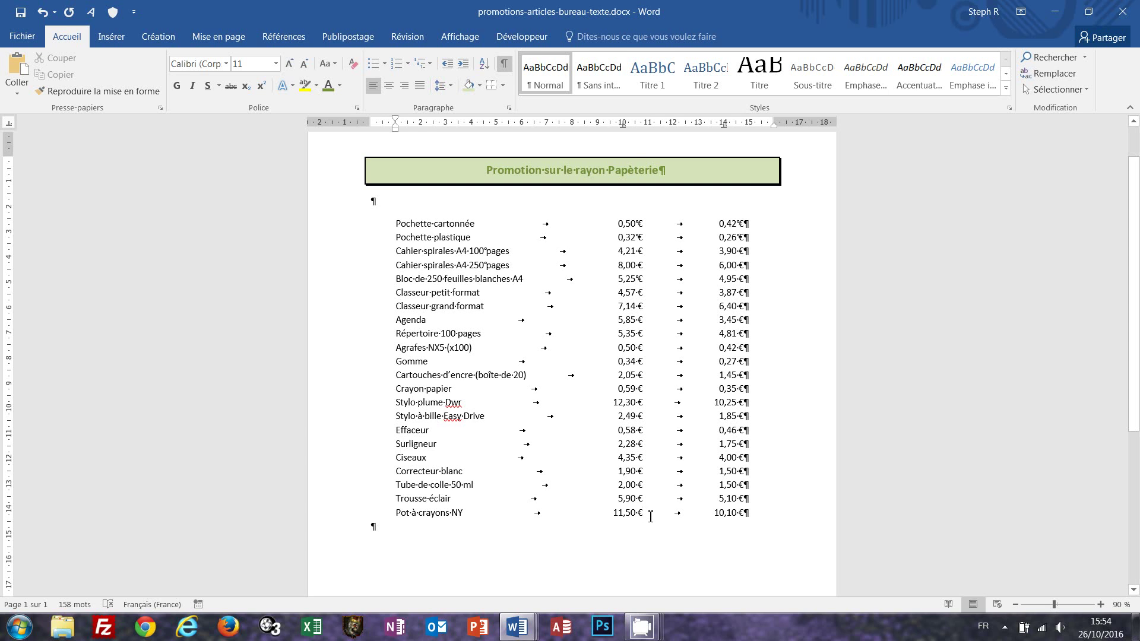
pyautogui.moveTo(650, 515); pyautogui.dragTo(600, 228)
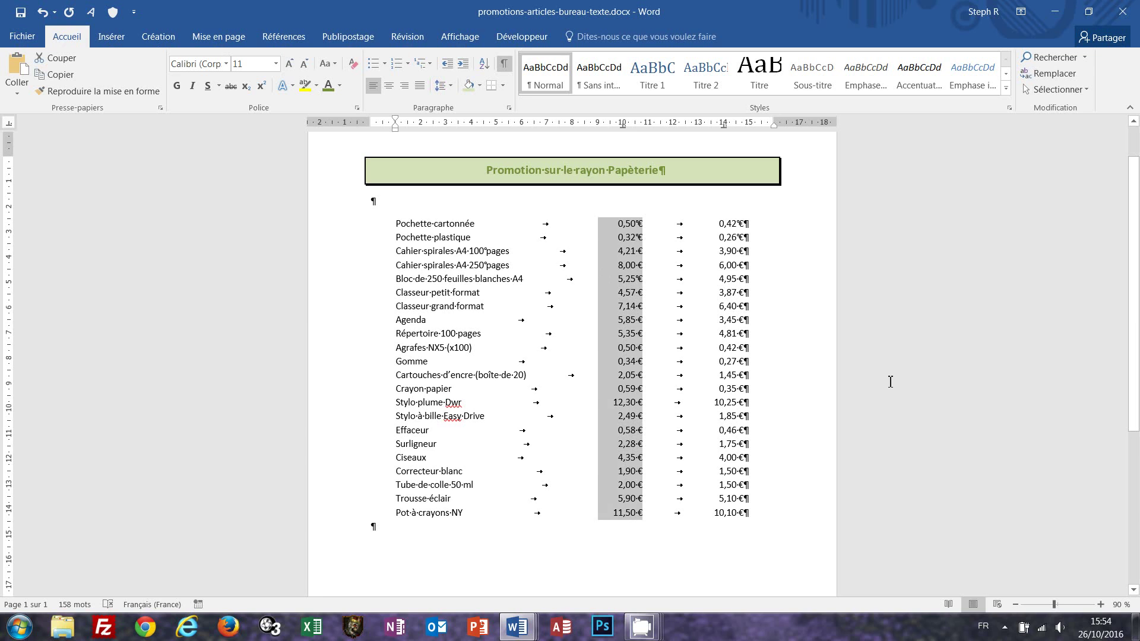
pyautogui.click(341, 87)
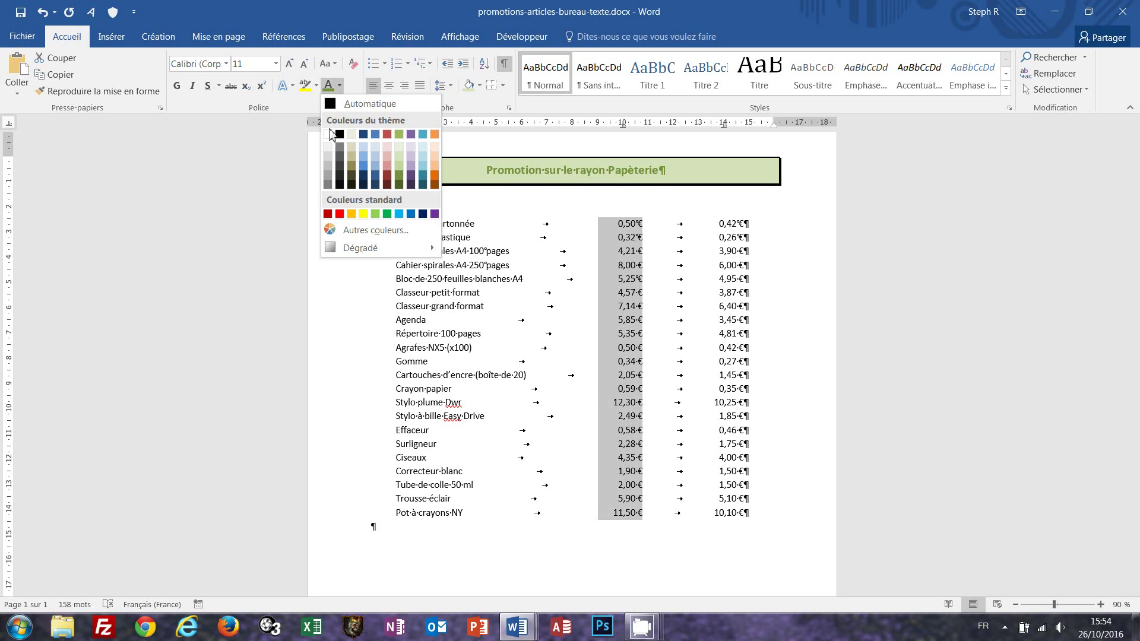
pyautogui.click(338, 147)
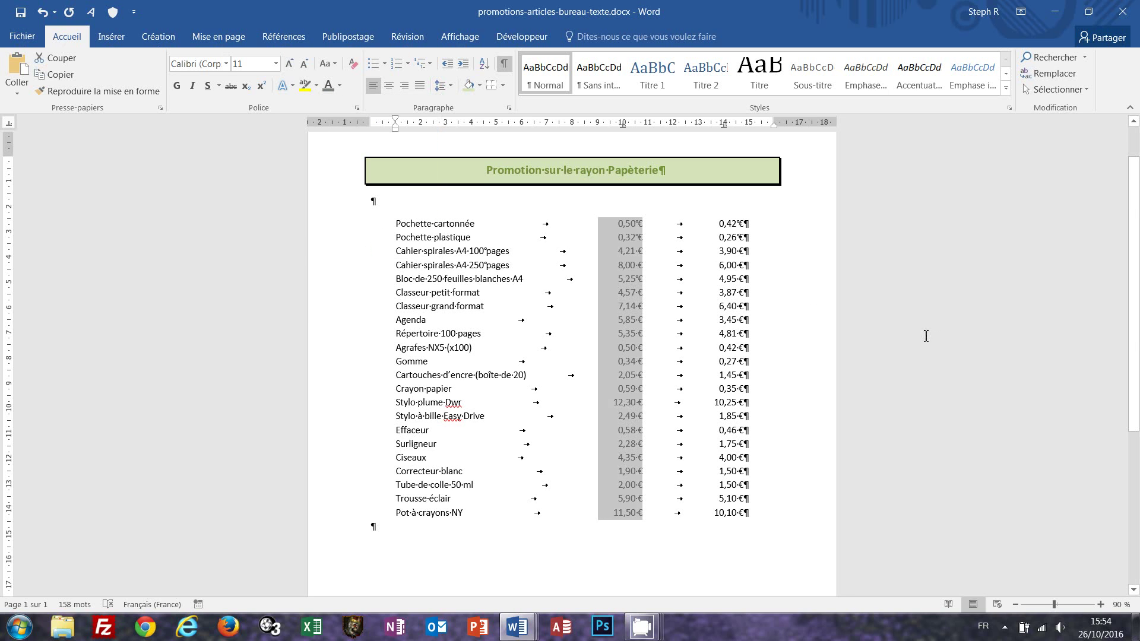
pyautogui.click(231, 87)
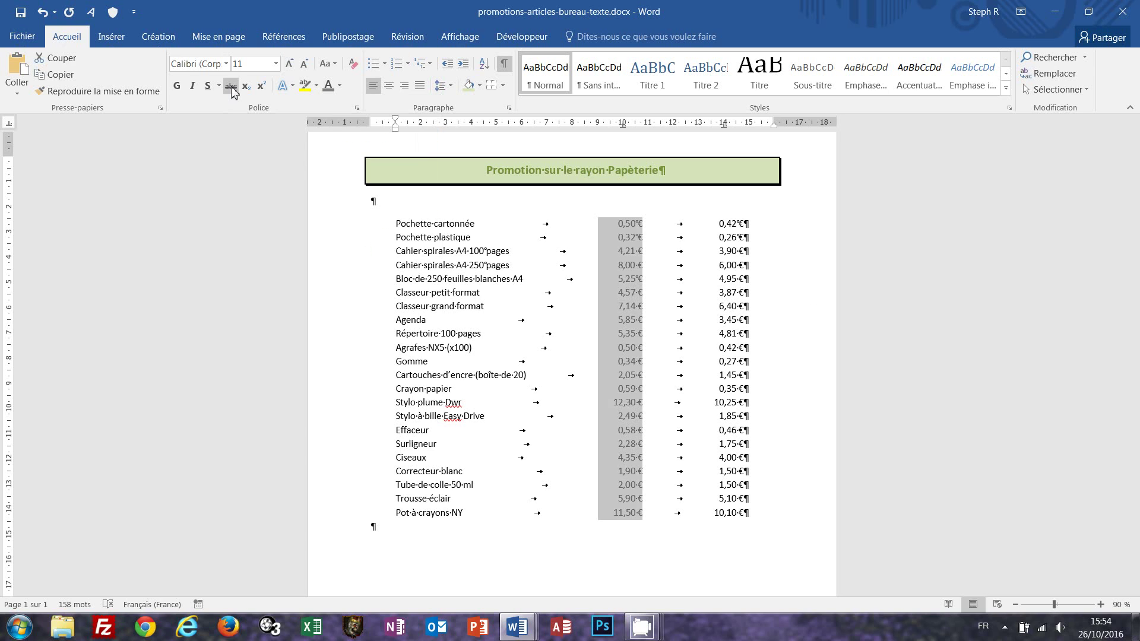
pyautogui.press('Left')
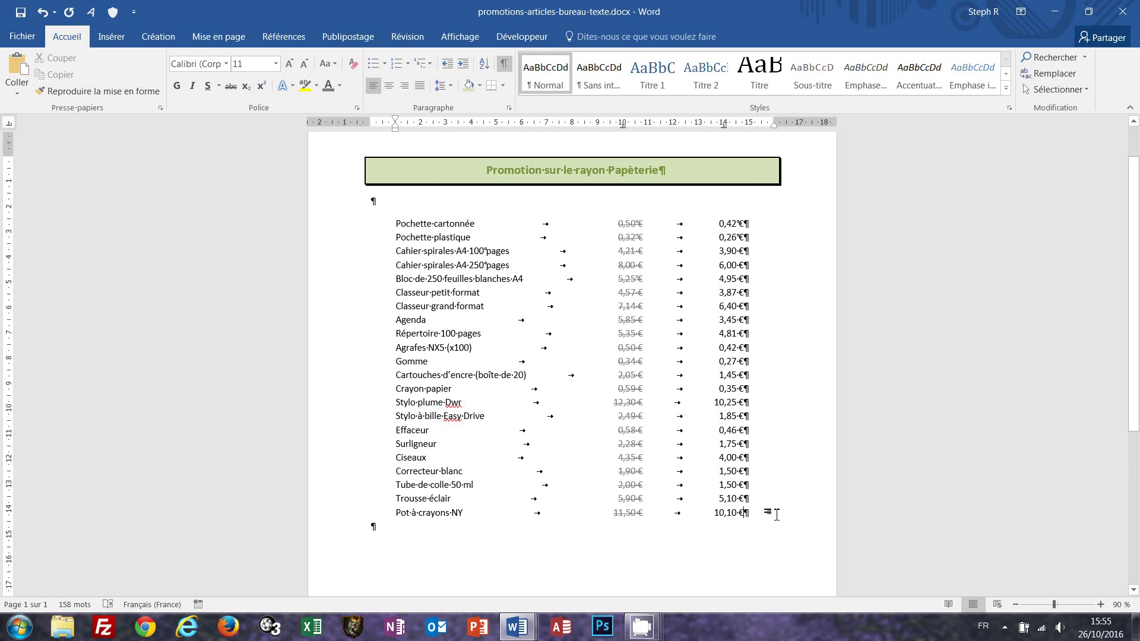
# - Make the second price column green and bold on all article lines, from "Pochette cartonnée" to "Pot à crayons NY"
pyautogui.moveTo(776, 515); pyautogui.dragTo(701, 222)
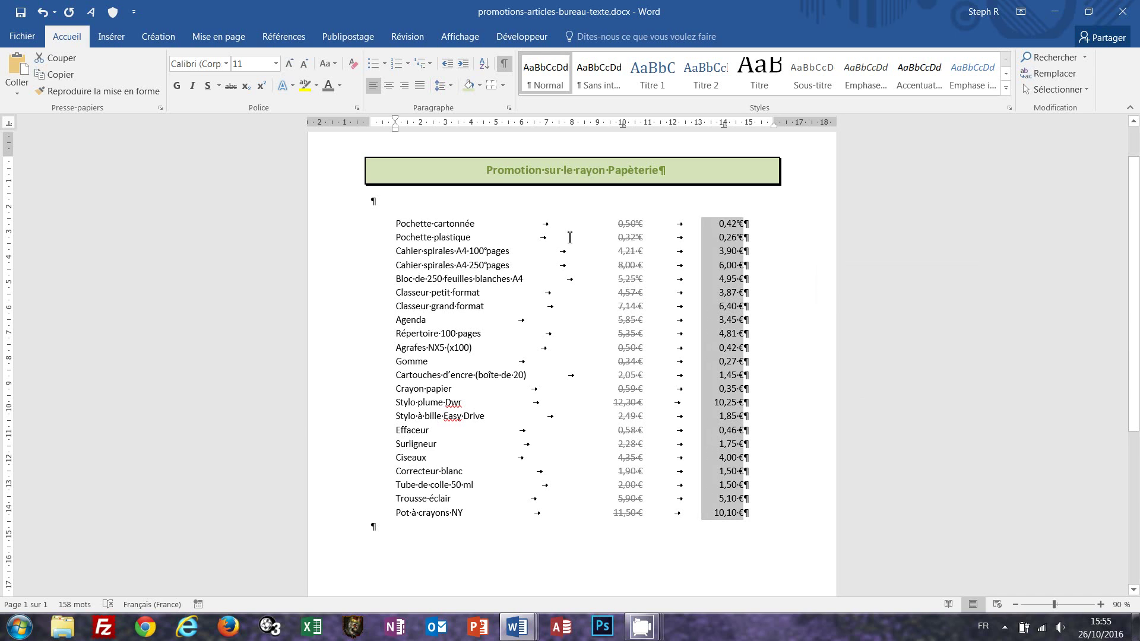
pyautogui.click(342, 87)
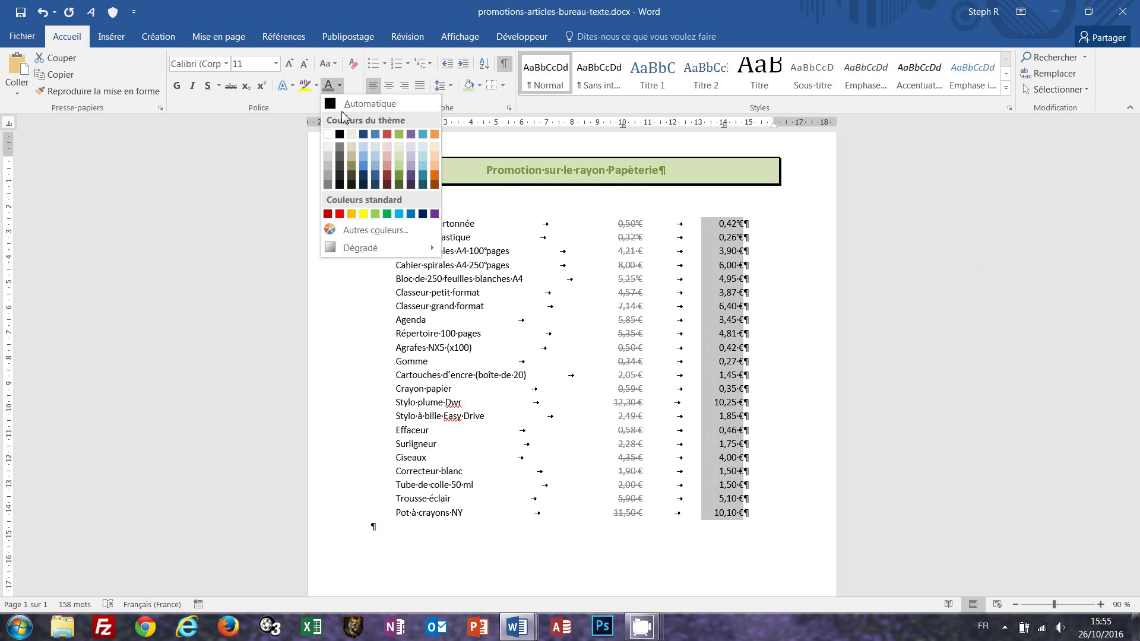
pyautogui.click(399, 185)
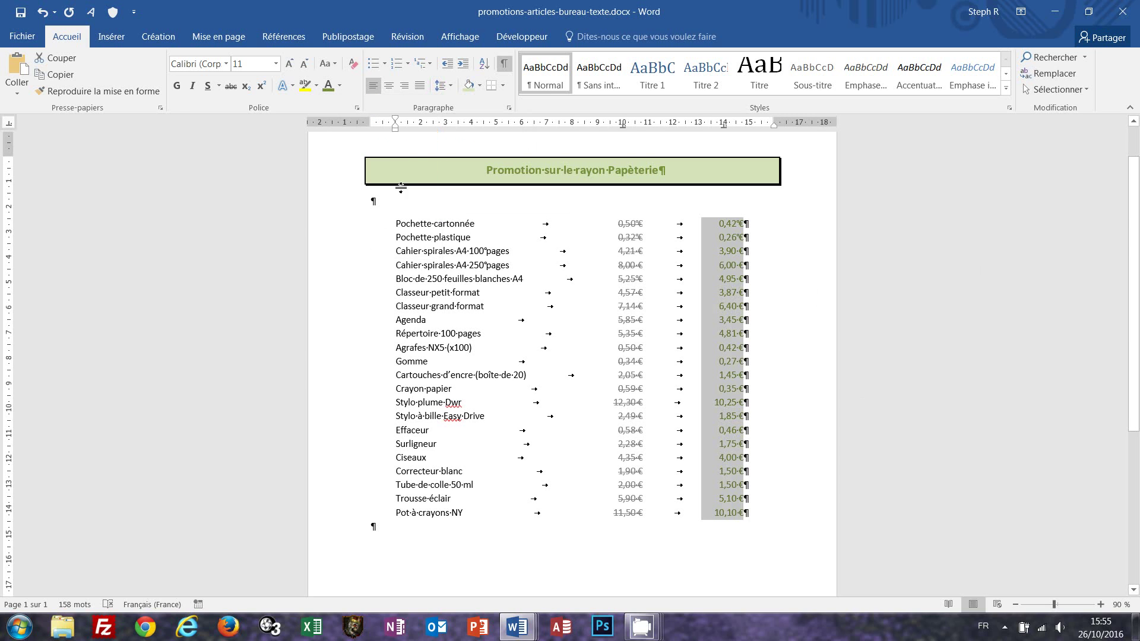
pyautogui.click(177, 86)
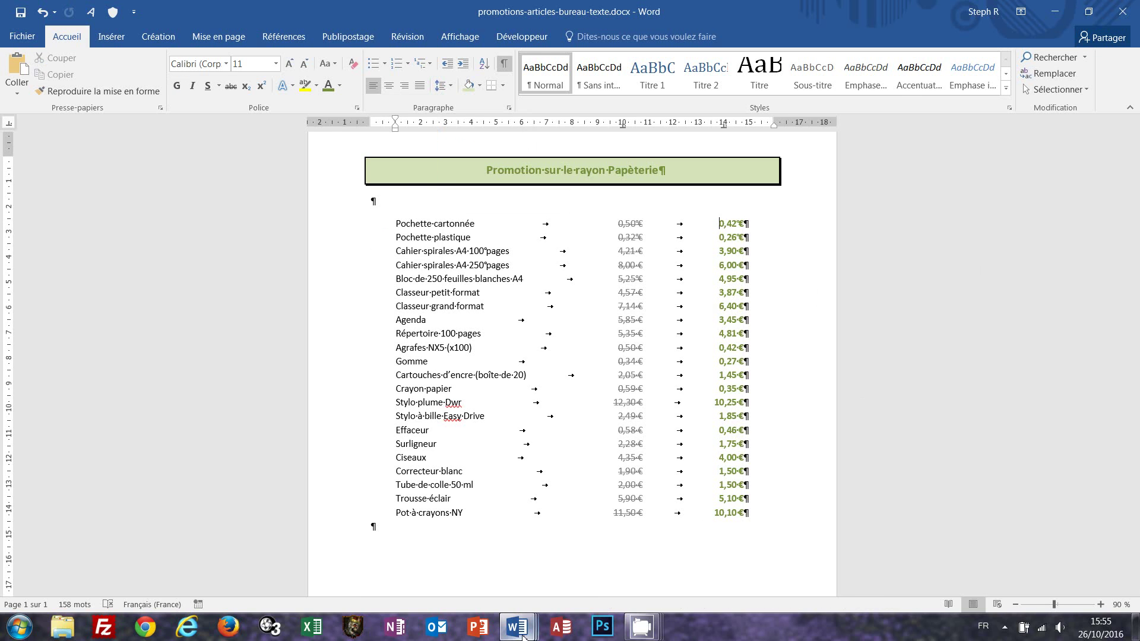
# - Examine the dotted leaders between the columns of promotions-papeterie-final.docx with its formatting marks hidden, and return to promotions-articles-bureau-texte.docx
pyautogui.moveTo(518, 627)
pyautogui.click(452, 570)
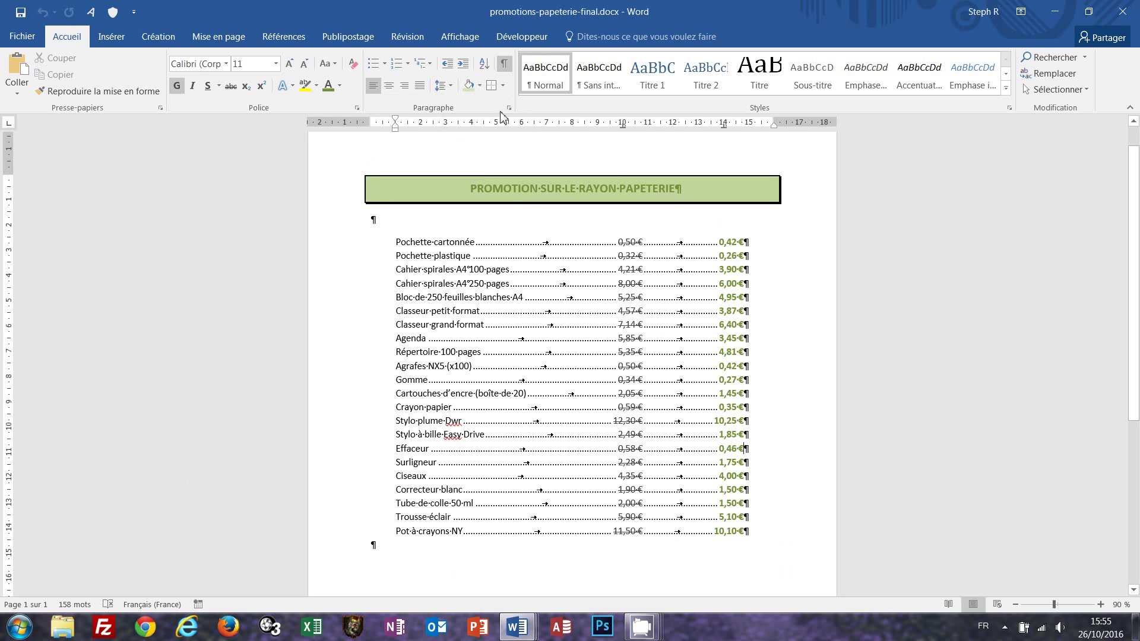
pyautogui.click(503, 63)
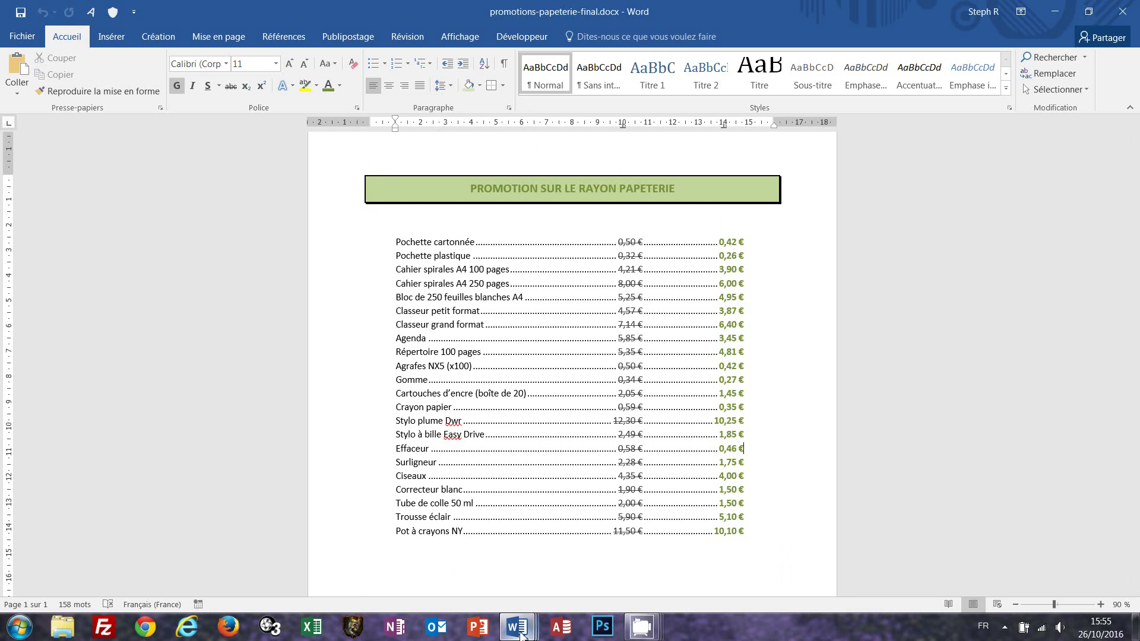
pyautogui.moveTo(520, 634)
pyautogui.click(776, 564)
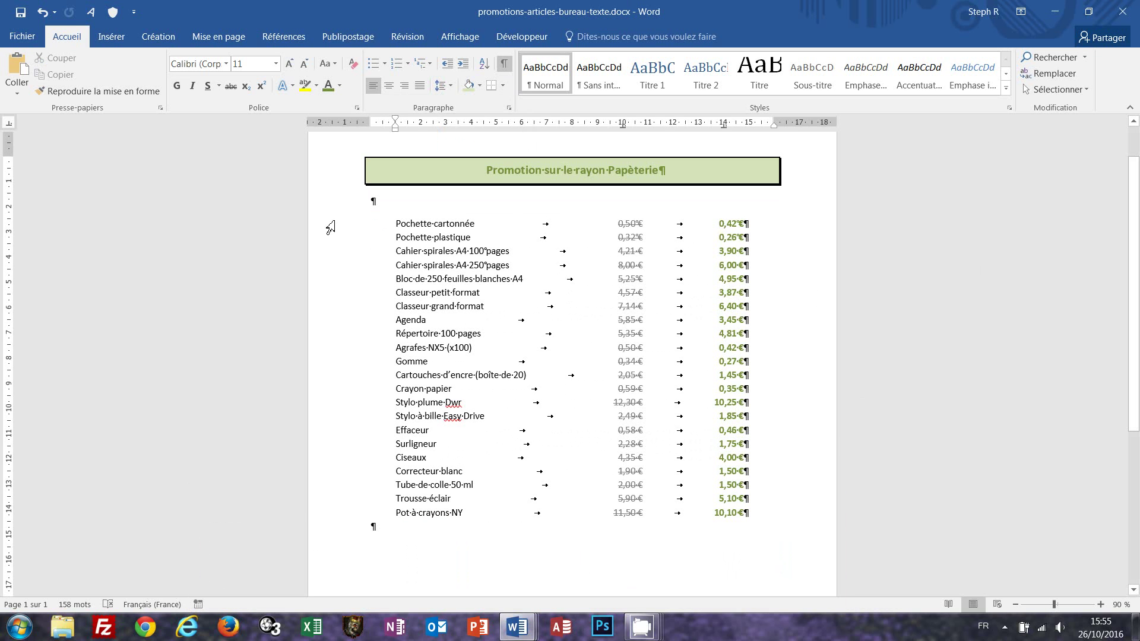
# - Apply dotted leader style 2 to the 10 cm decimal tab stop on all article lines, from "Pochette cartonnée" to "Pot à crayons NY"
pyautogui.moveTo(331, 226); pyautogui.dragTo(316, 521)
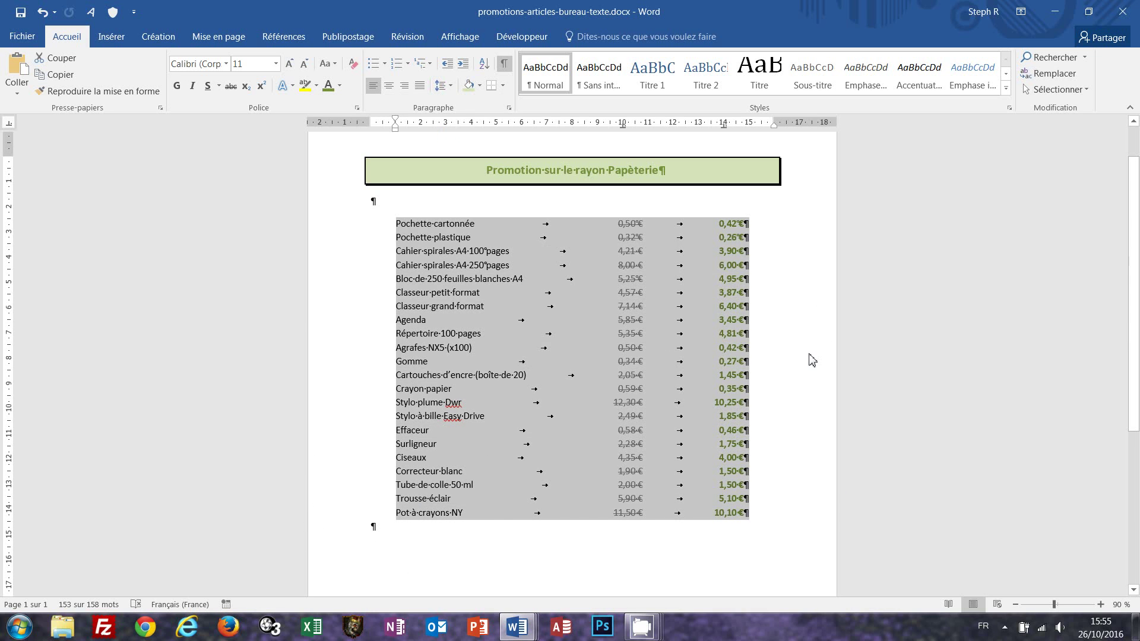
pyautogui.click(723, 128)
pyautogui.doubleClick(724, 127)
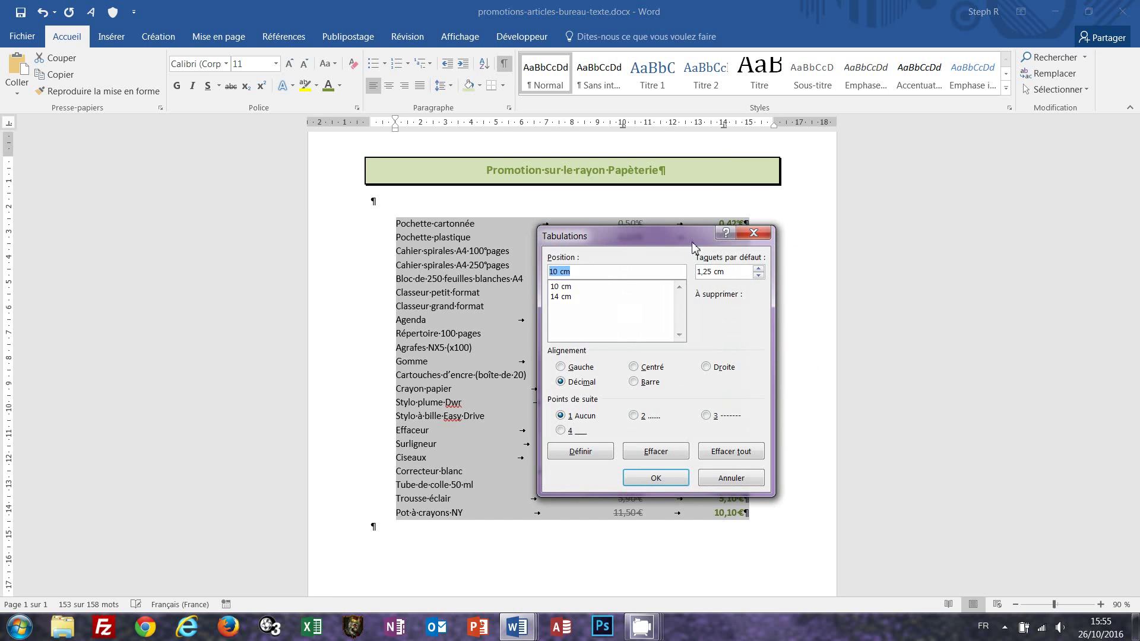
pyautogui.moveTo(674, 257); pyautogui.dragTo(646, 276)
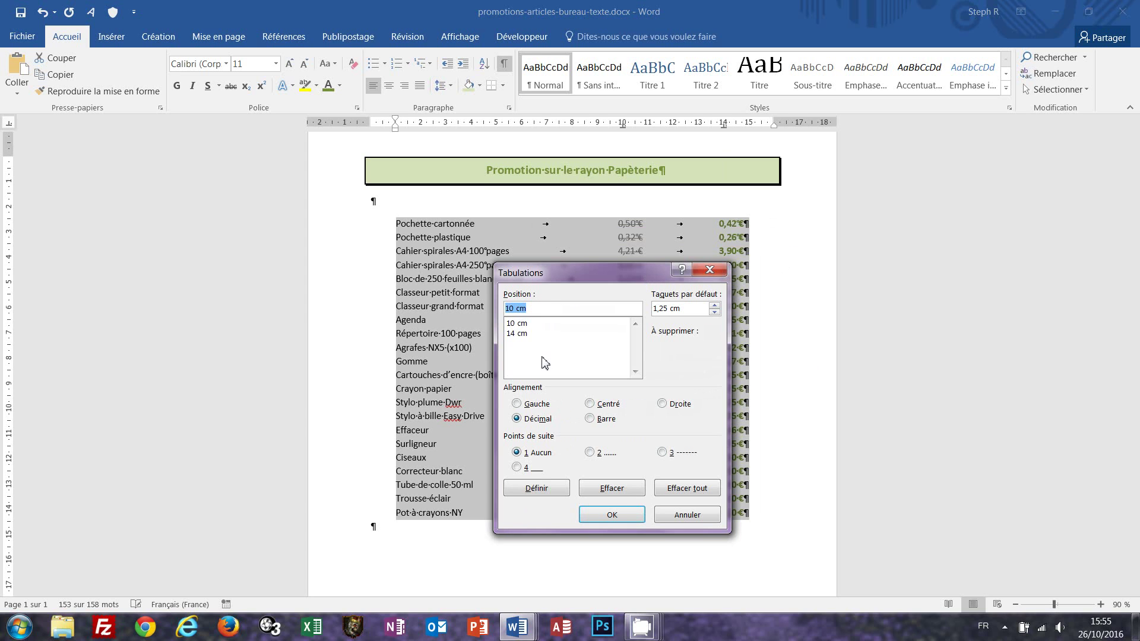
pyautogui.click(512, 324)
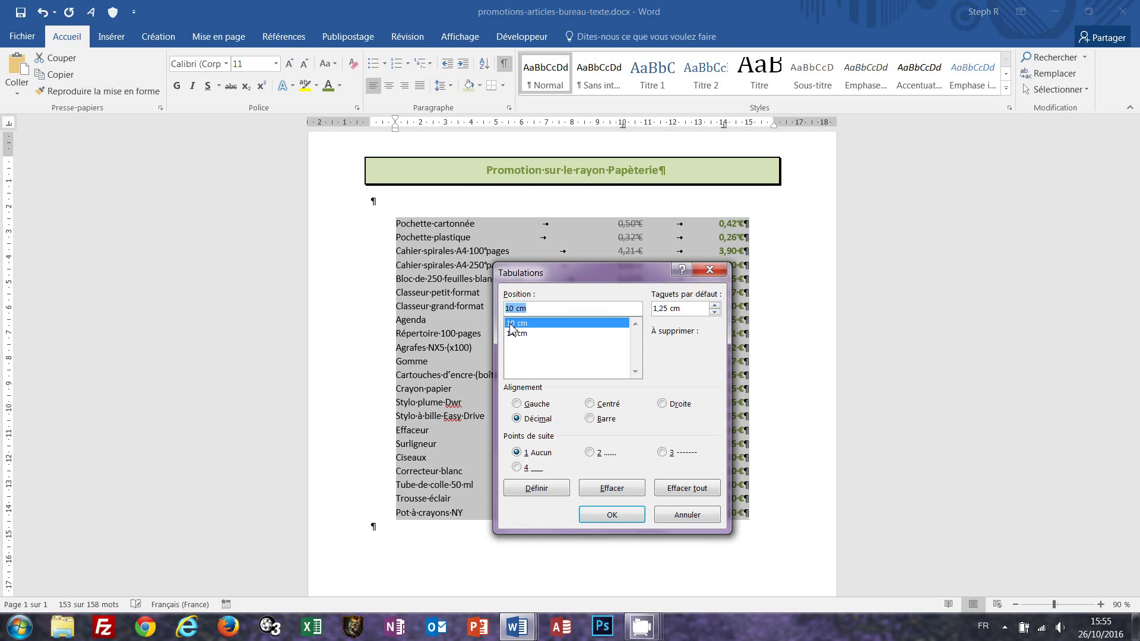
pyautogui.click(590, 453)
pyautogui.click(539, 491)
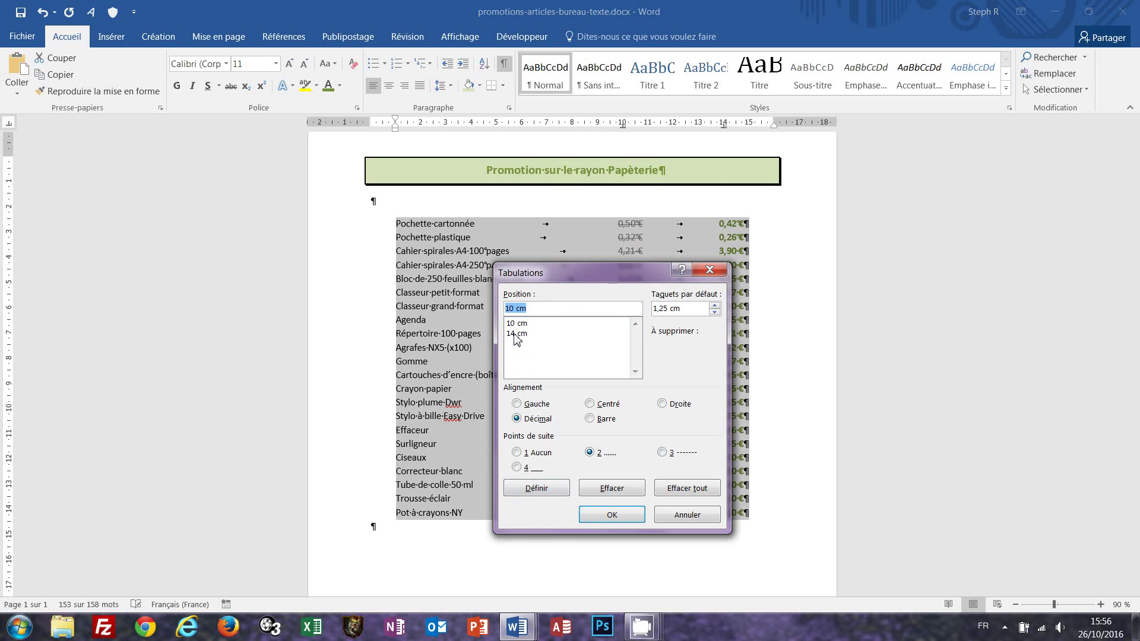
pyautogui.press('Return')
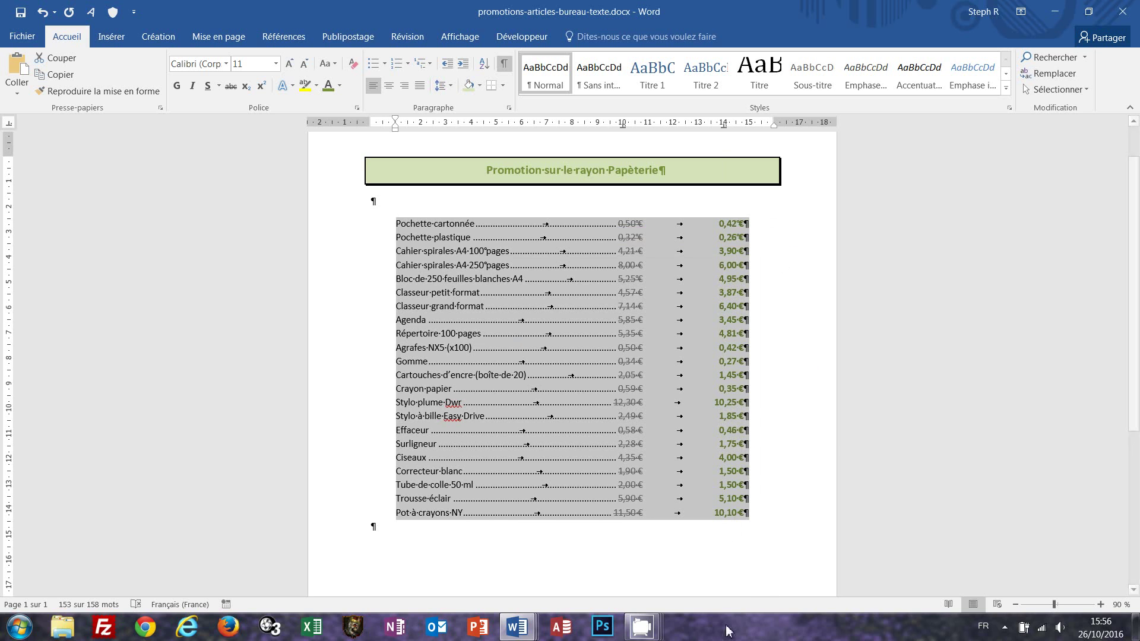
pyautogui.doubleClick(723, 126)
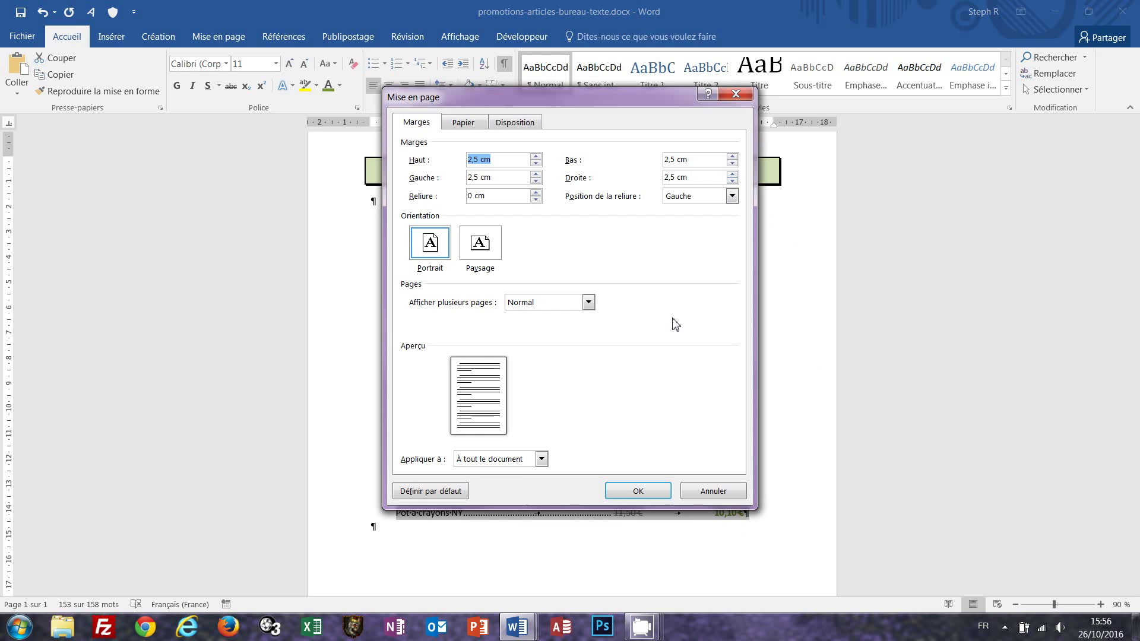
pyautogui.press('Escape')
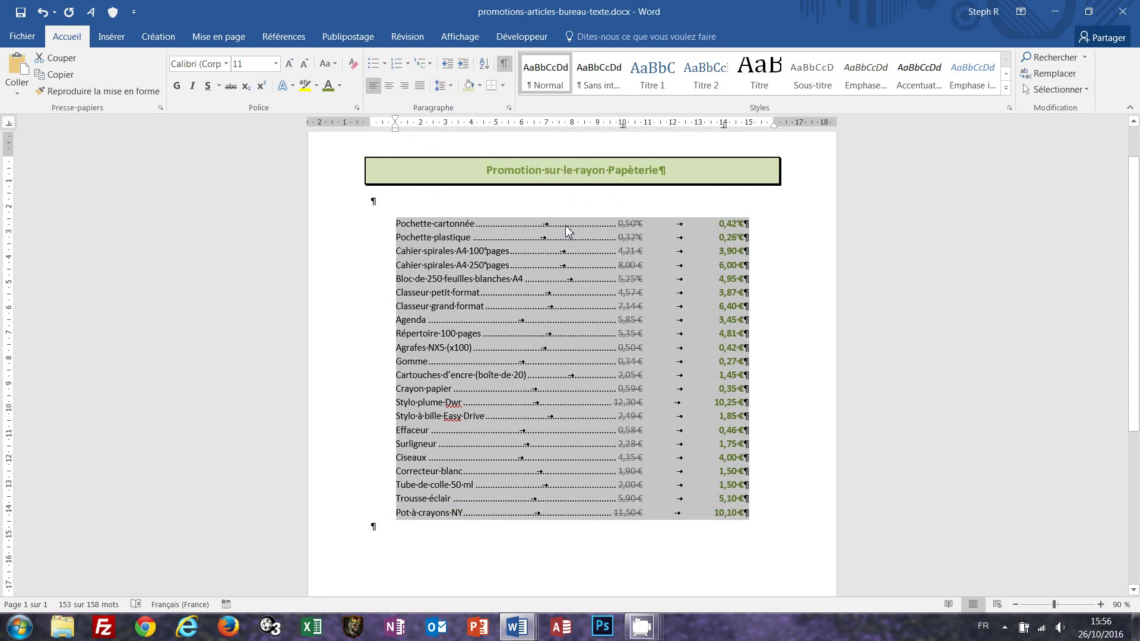
pyautogui.doubleClick(725, 126)
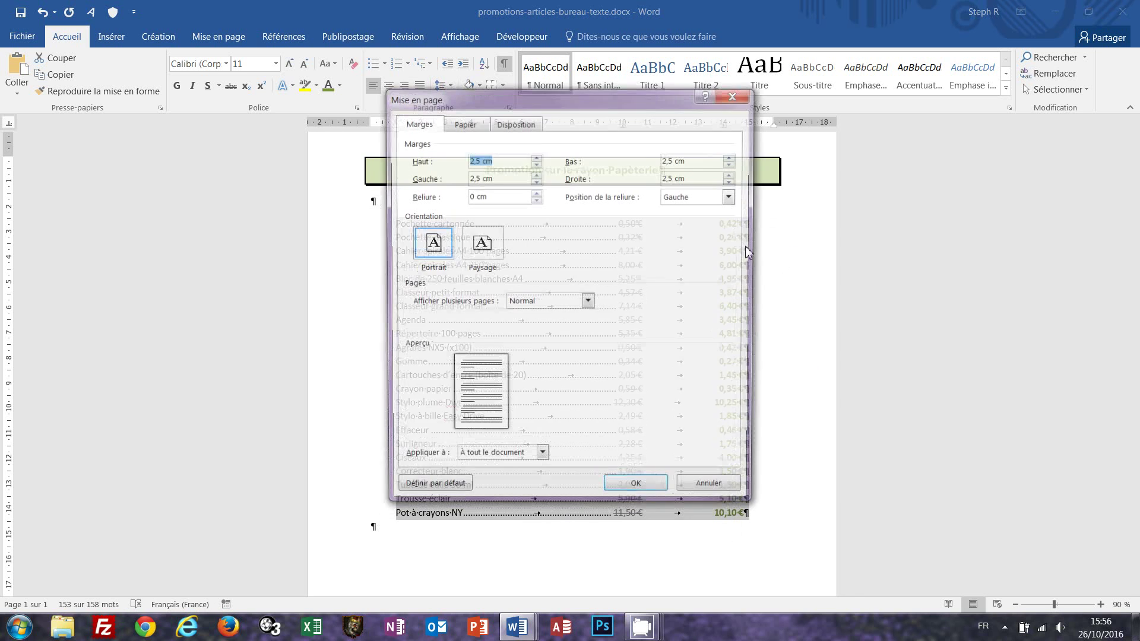
pyautogui.click(736, 98)
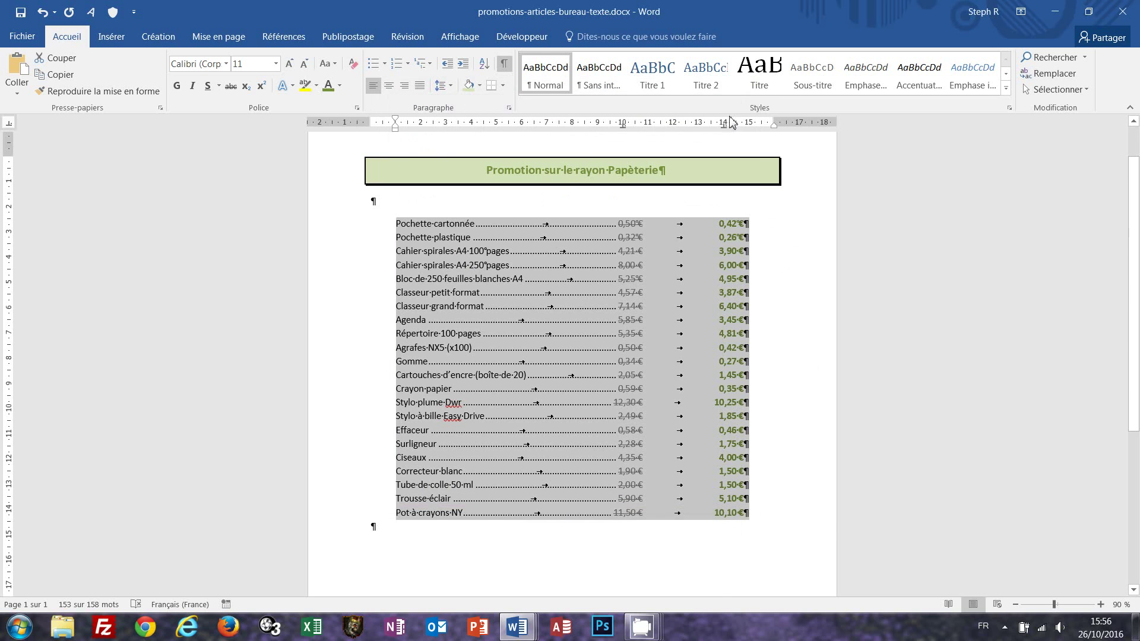
# - Apply dotted leader style 2 to the 14 cm decimal tab stop on the selected article lines
pyautogui.doubleClick(724, 124)
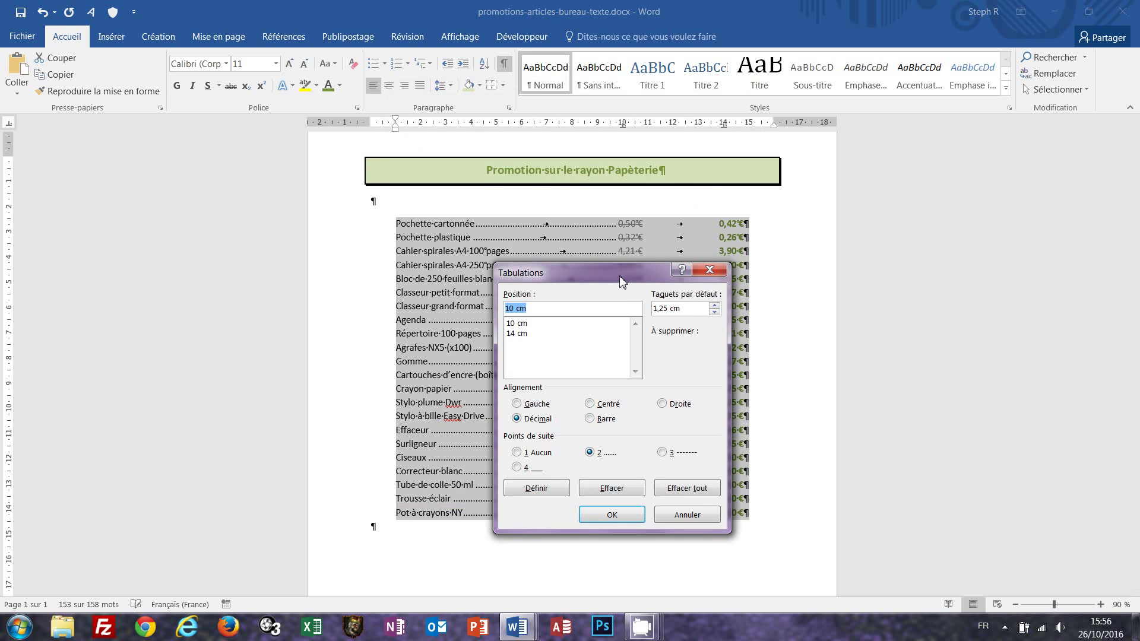
pyautogui.moveTo(619, 275); pyautogui.dragTo(678, 247)
pyautogui.click(578, 305)
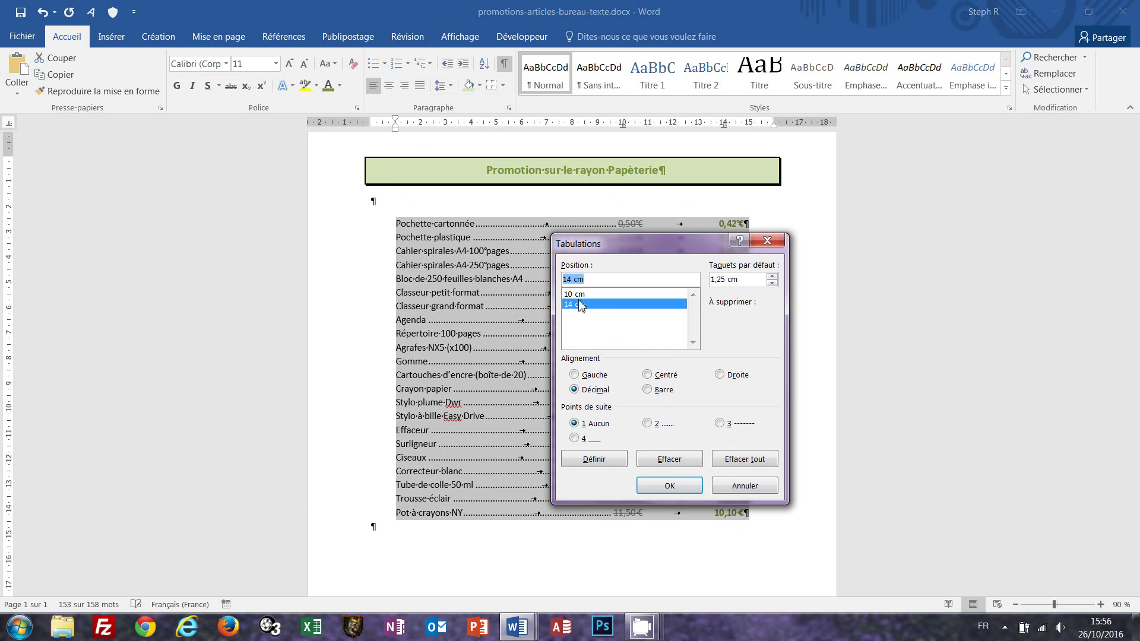
pyautogui.click(650, 425)
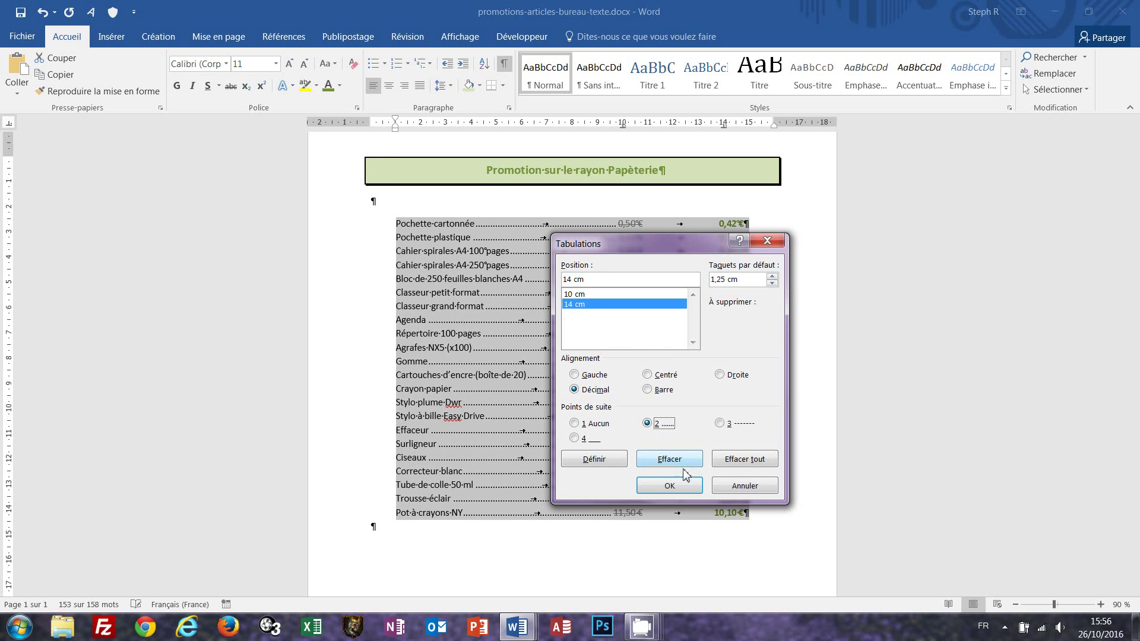
pyautogui.click(669, 486)
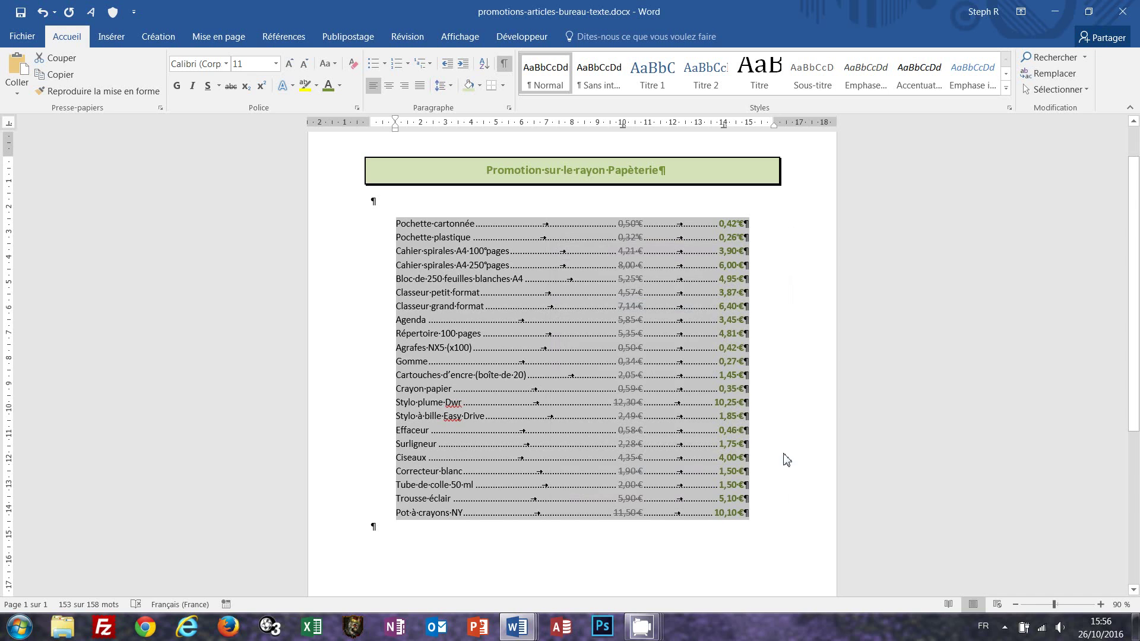
# - Hide the formatting marks in promotions-articles-bureau-texte.docx and compare its page with promotions-papeterie-final.docx
pyautogui.click(443, 529)
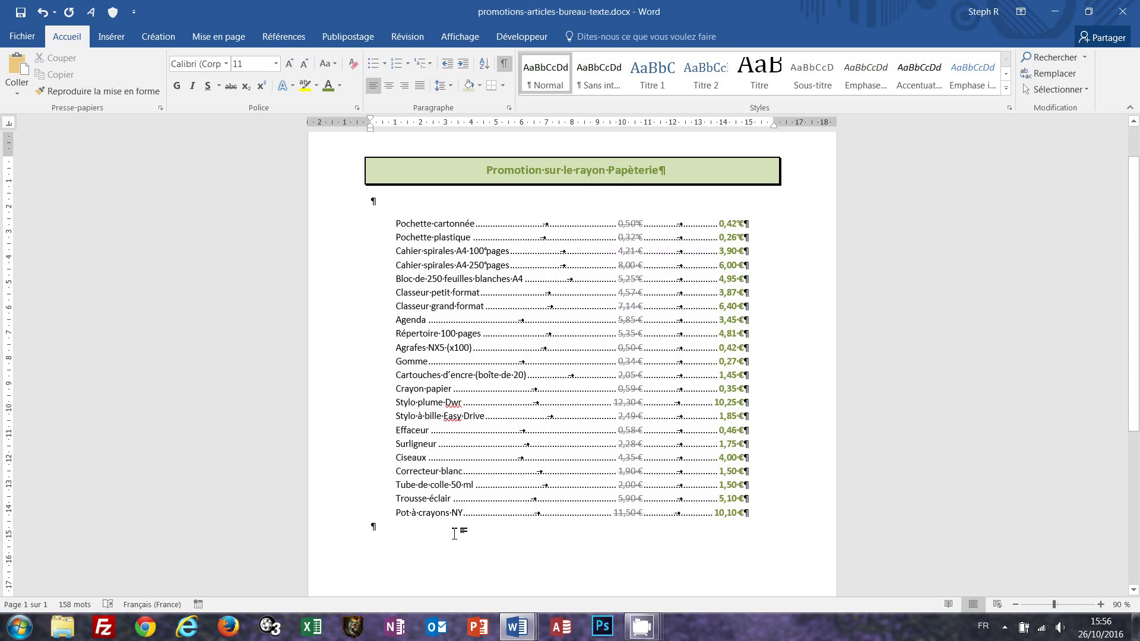
pyautogui.click(504, 64)
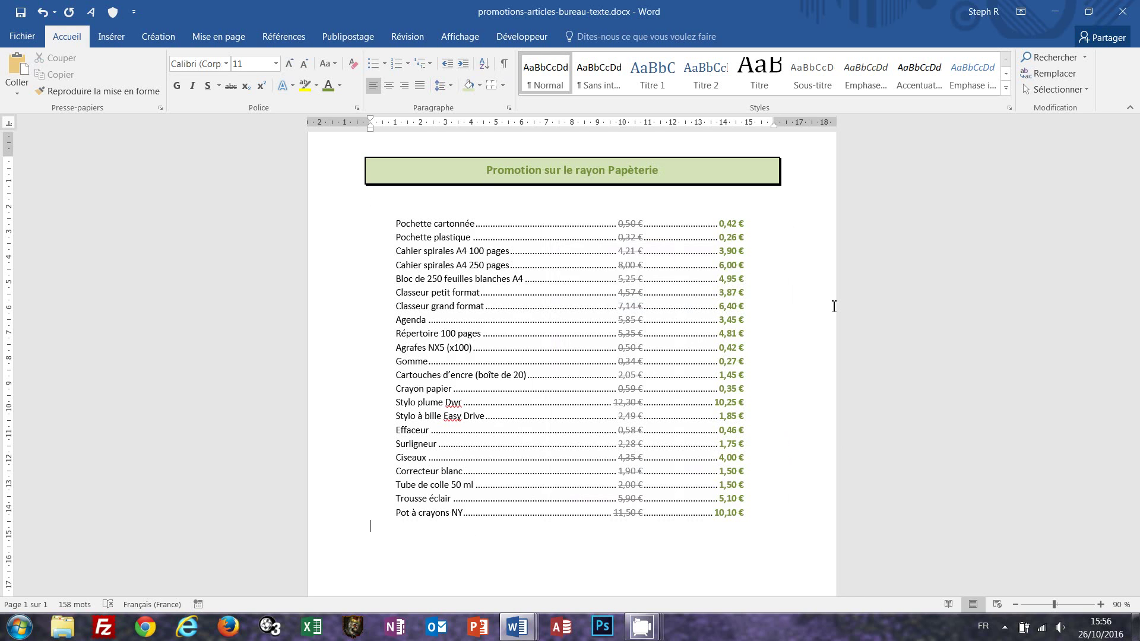
pyautogui.moveTo(520, 629)
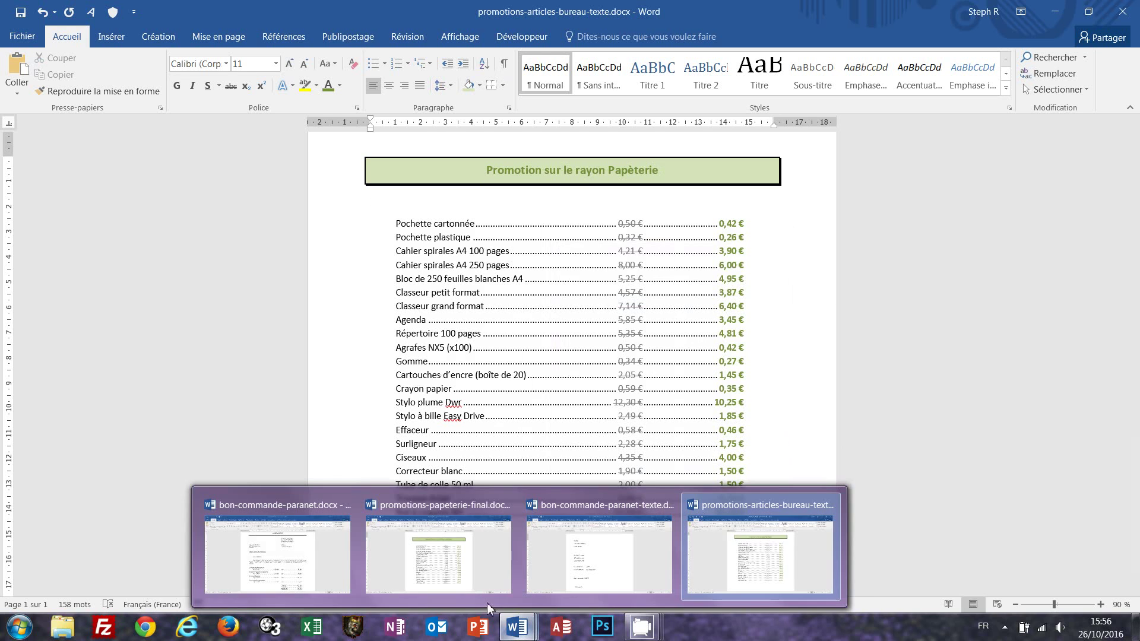
pyautogui.click(466, 575)
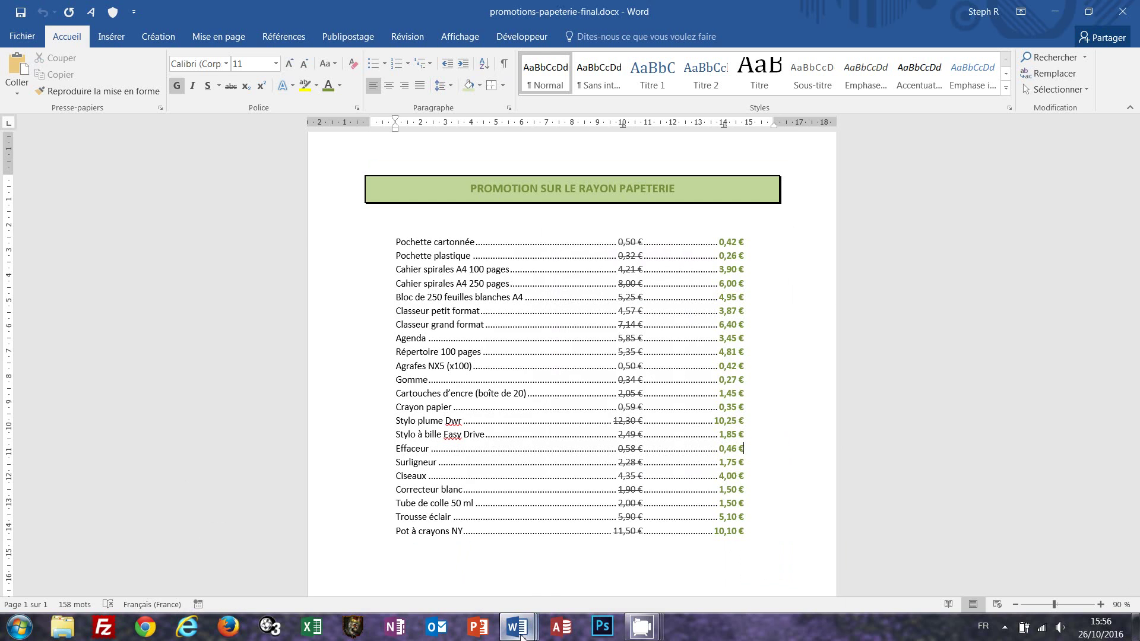
pyautogui.moveTo(525, 635)
pyautogui.click(769, 562)
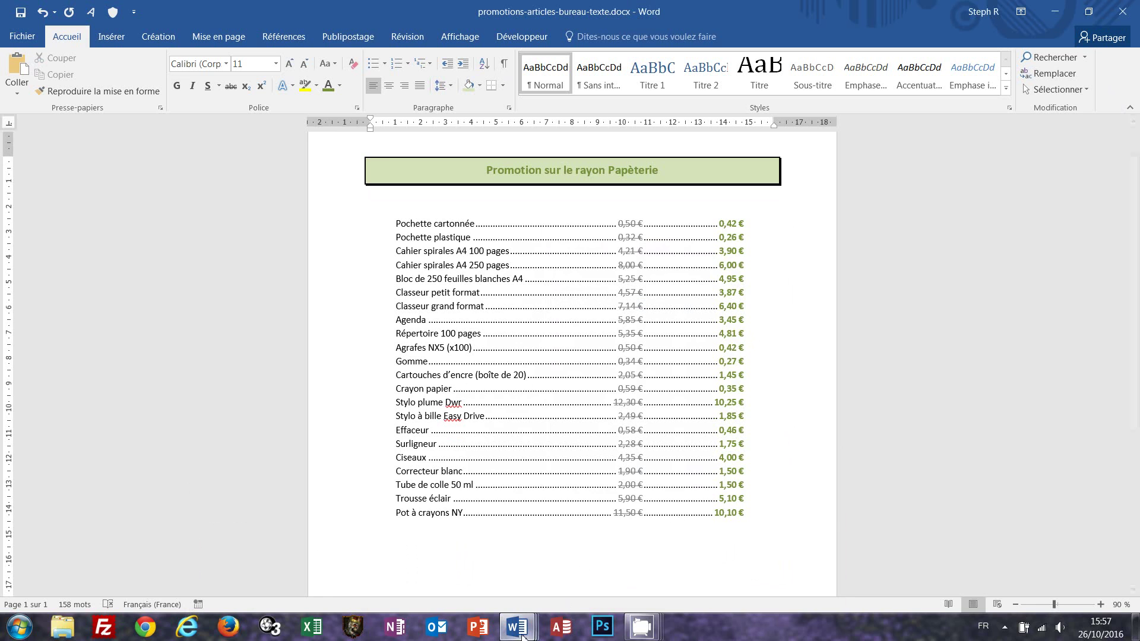
# - Examine the layout of both pages of bon-commande-paranet.docx, from the letterhead to the promotions page
pyautogui.moveTo(517, 636)
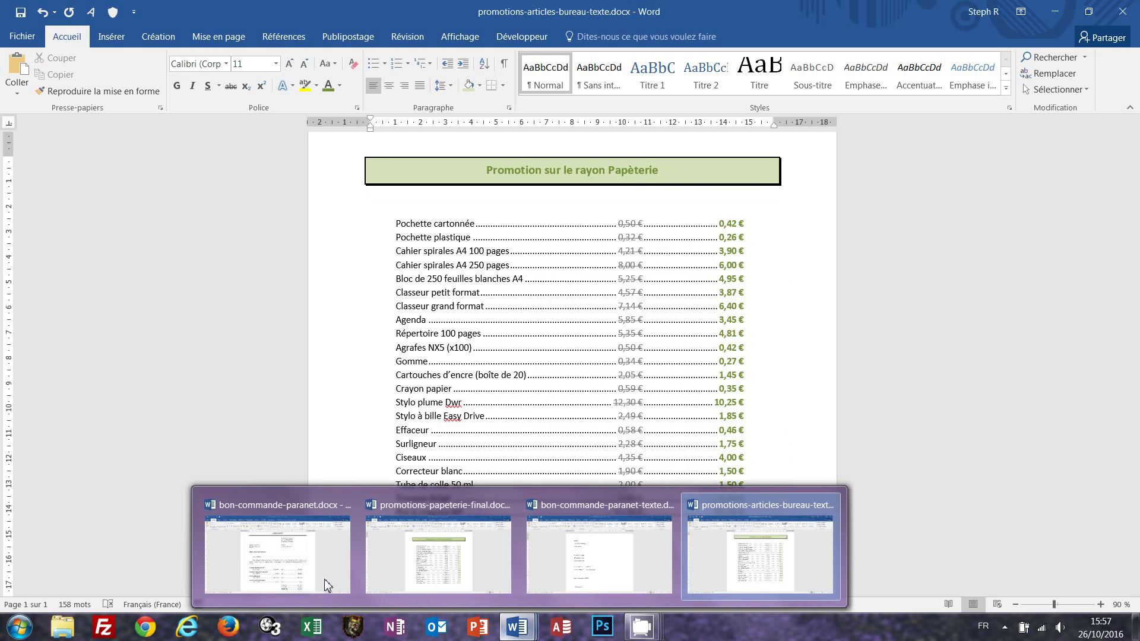
pyautogui.click(274, 582)
pyautogui.scroll(3, 696, 450)
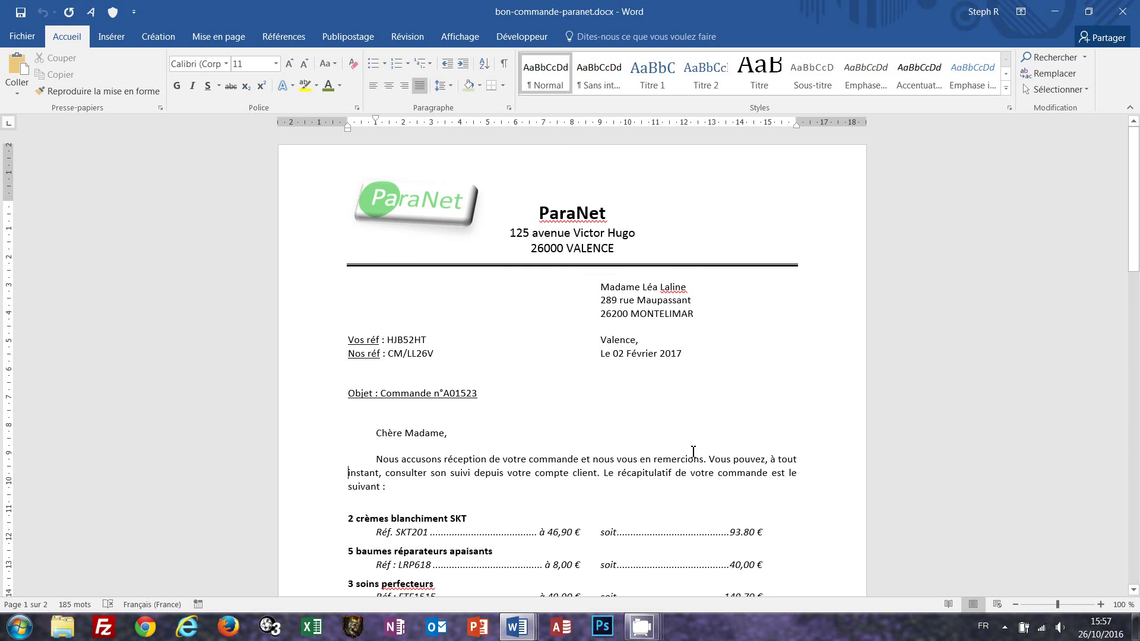
pyautogui.scroll(-5, 693, 452)
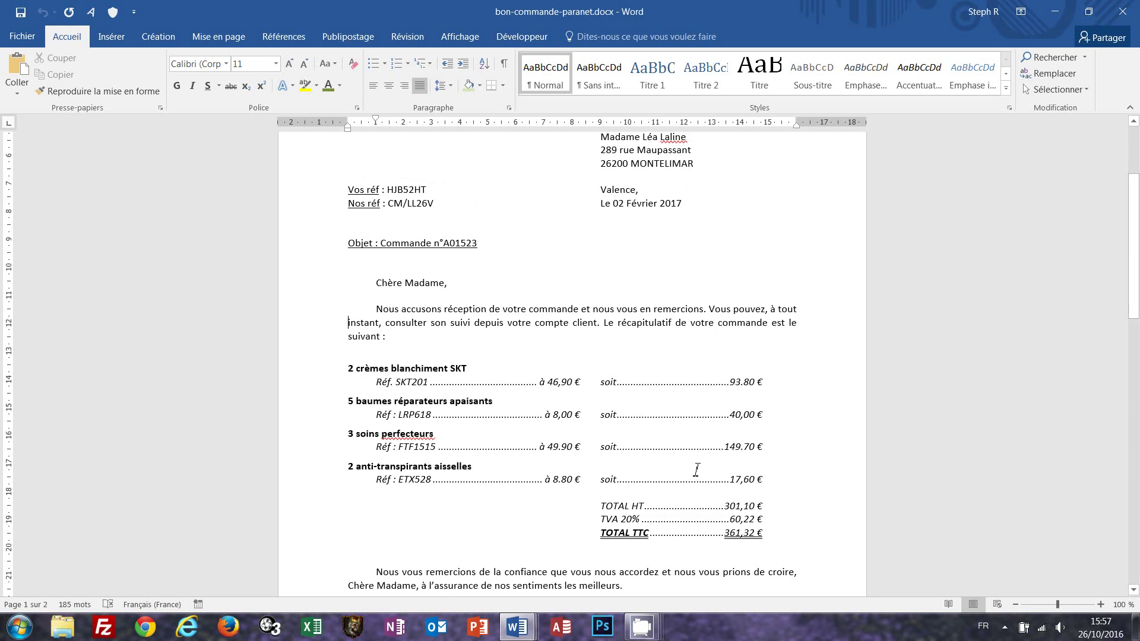
pyautogui.scroll(-10, 693, 468)
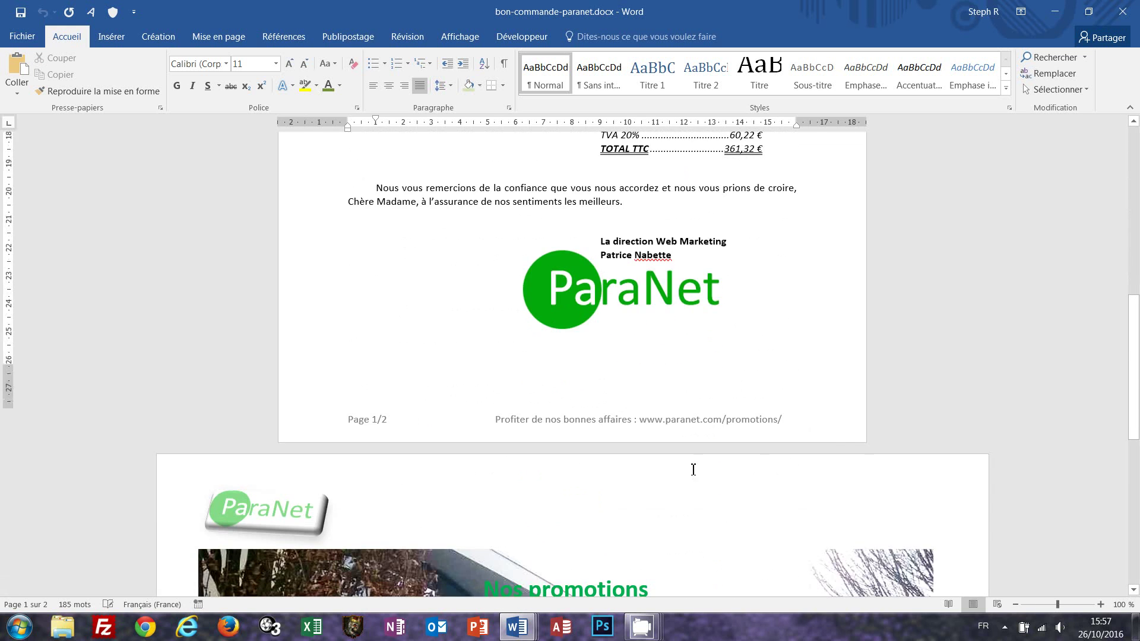
pyautogui.scroll(-3, 693, 468)
pyautogui.scroll(-3, 726, 404)
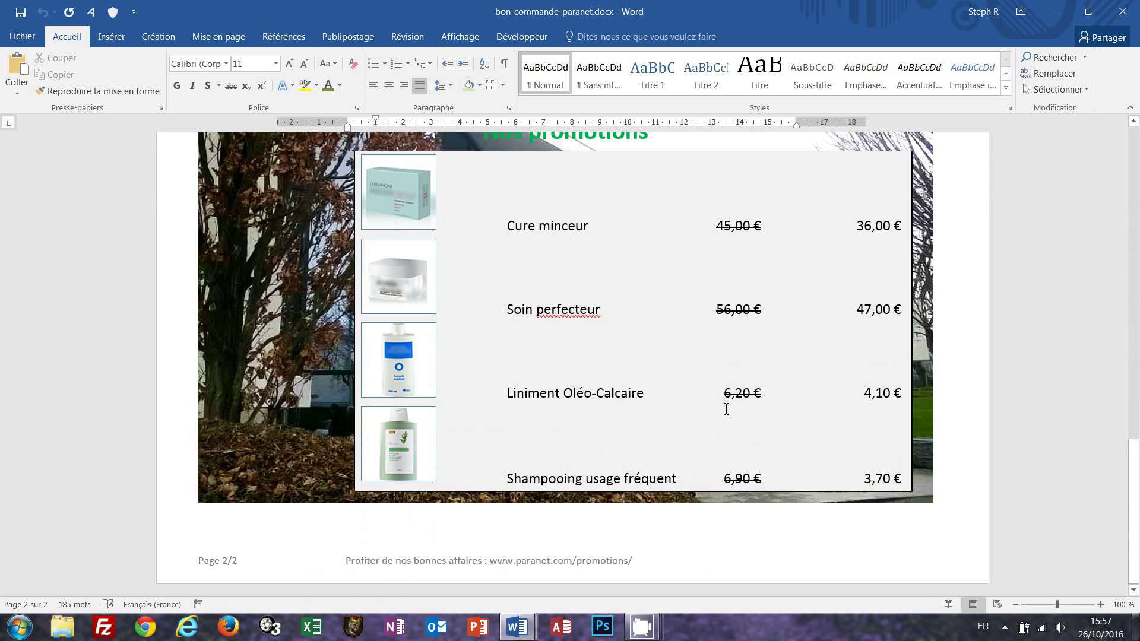
pyautogui.scroll(20, 726, 415)
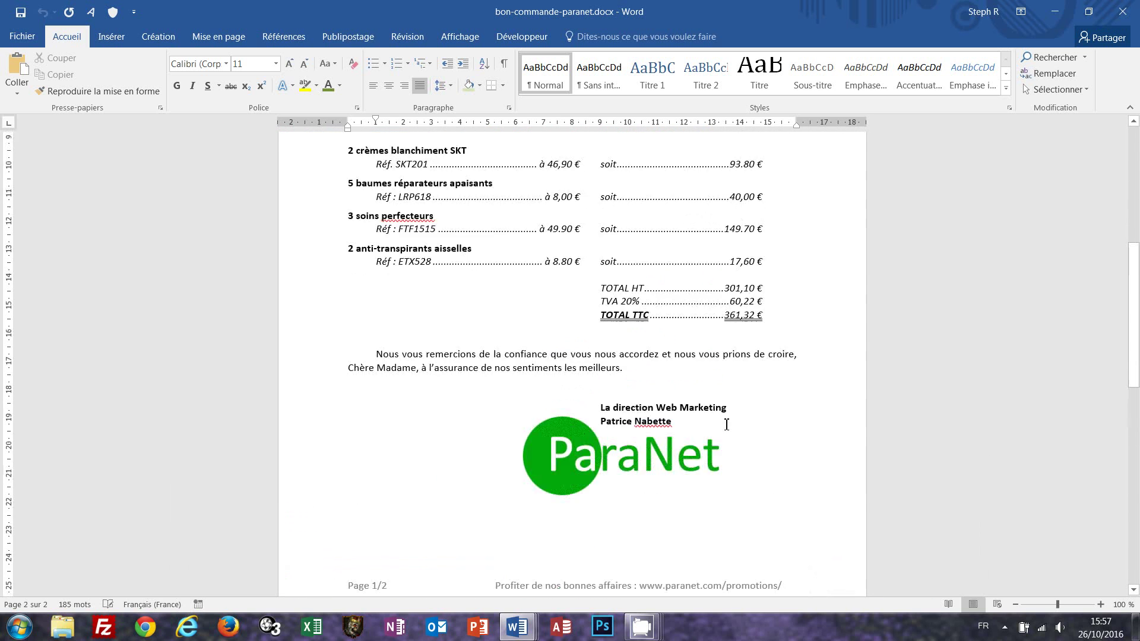
pyautogui.scroll(3, 727, 426)
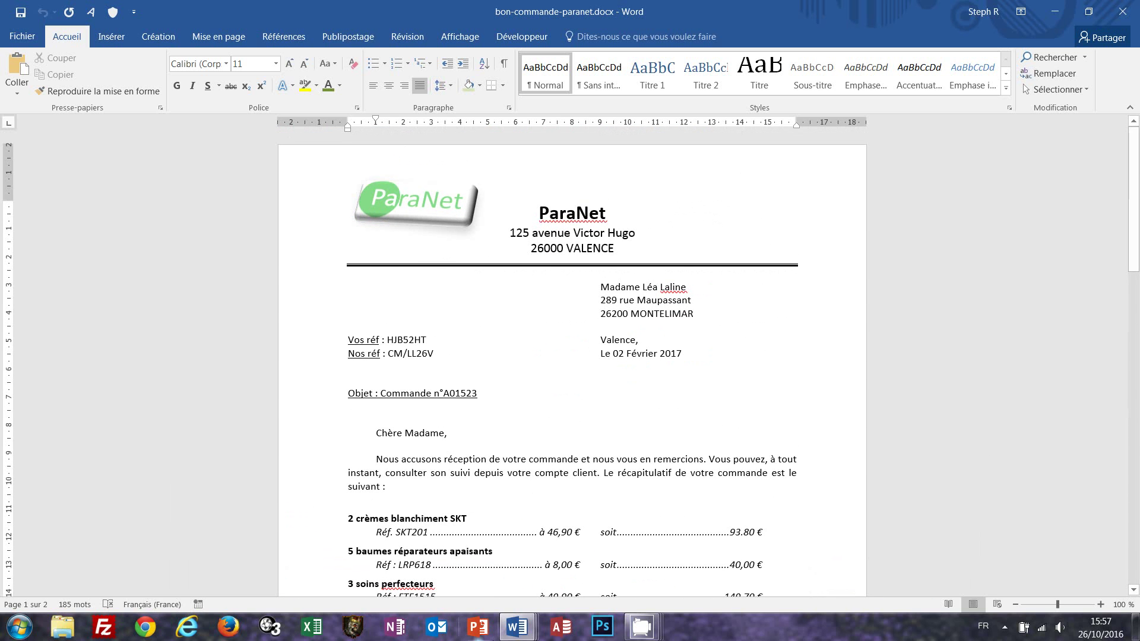
# - Examine the unformatted bon-commande-paranet-texte.docx against the finished bon-commande-paranet.docx, and return to the unformatted letter
pyautogui.moveTo(519, 631)
pyautogui.click(603, 553)
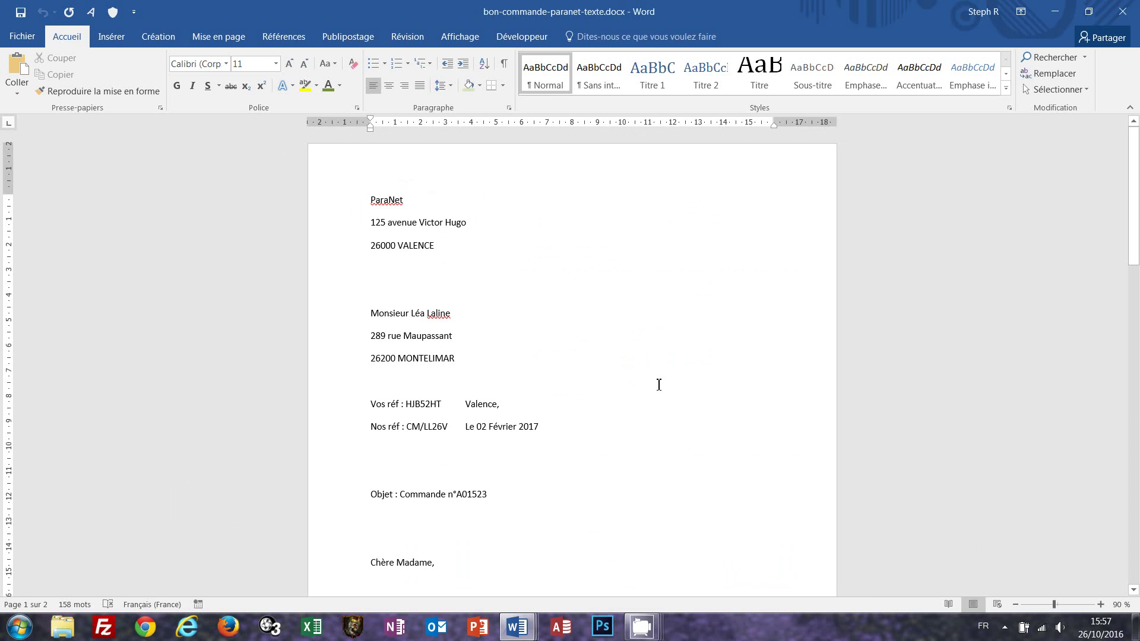
pyautogui.scroll(-6, 635, 451)
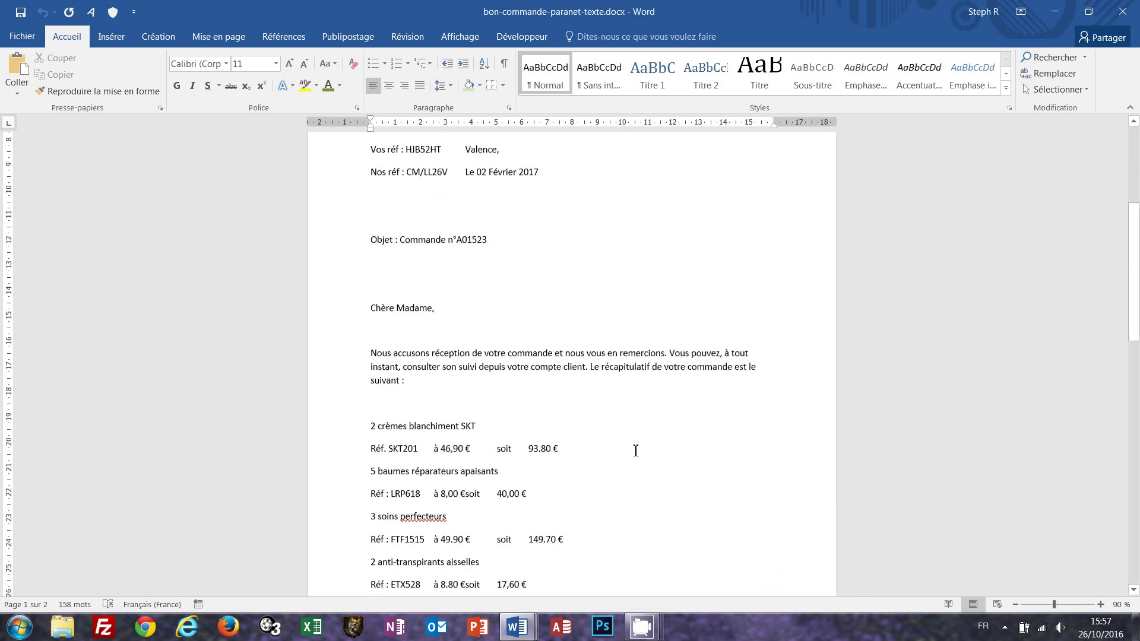
pyautogui.scroll(-2, 635, 451)
pyautogui.scroll(8, 635, 453)
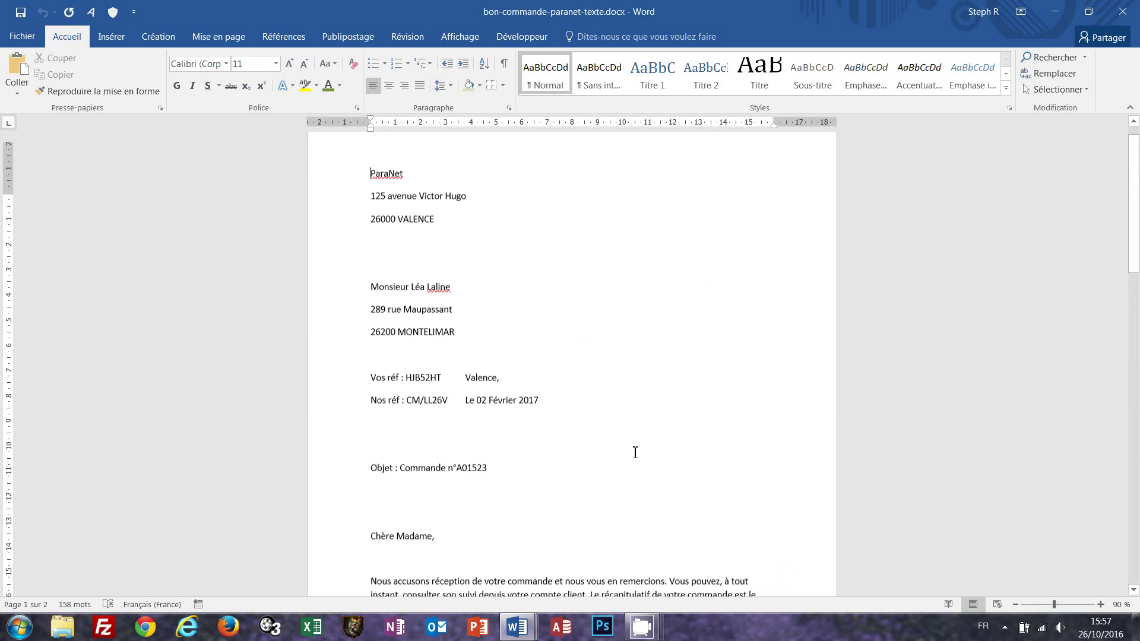
pyautogui.moveTo(517, 628)
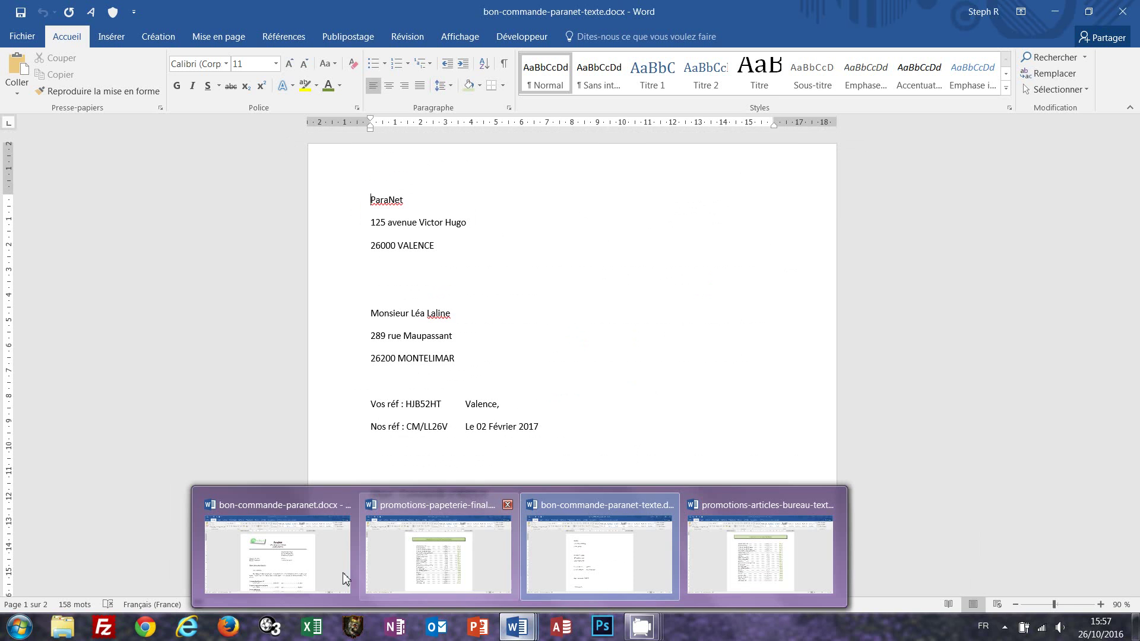
pyautogui.click(291, 572)
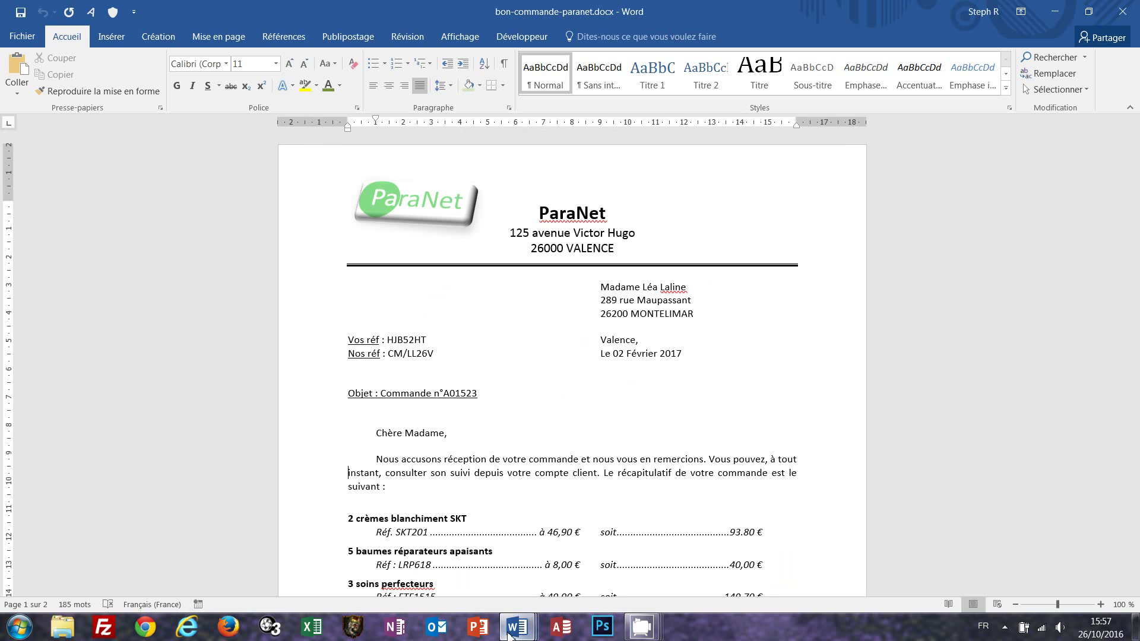
pyautogui.moveTo(509, 635)
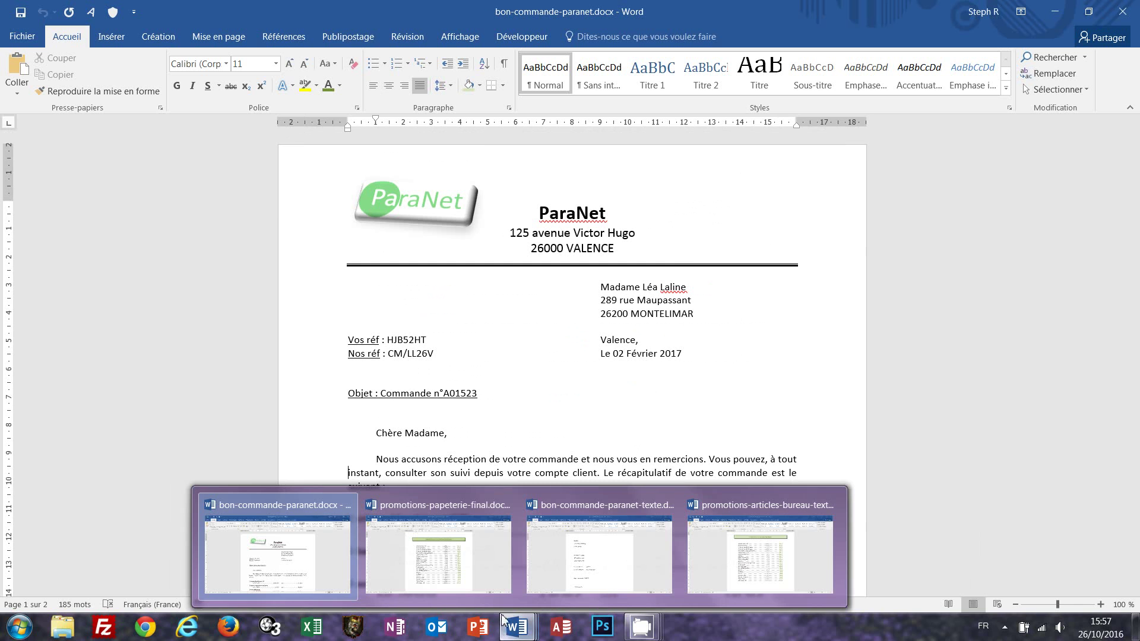
pyautogui.scroll(-5, 593, 333)
pyautogui.scroll(-12, 594, 337)
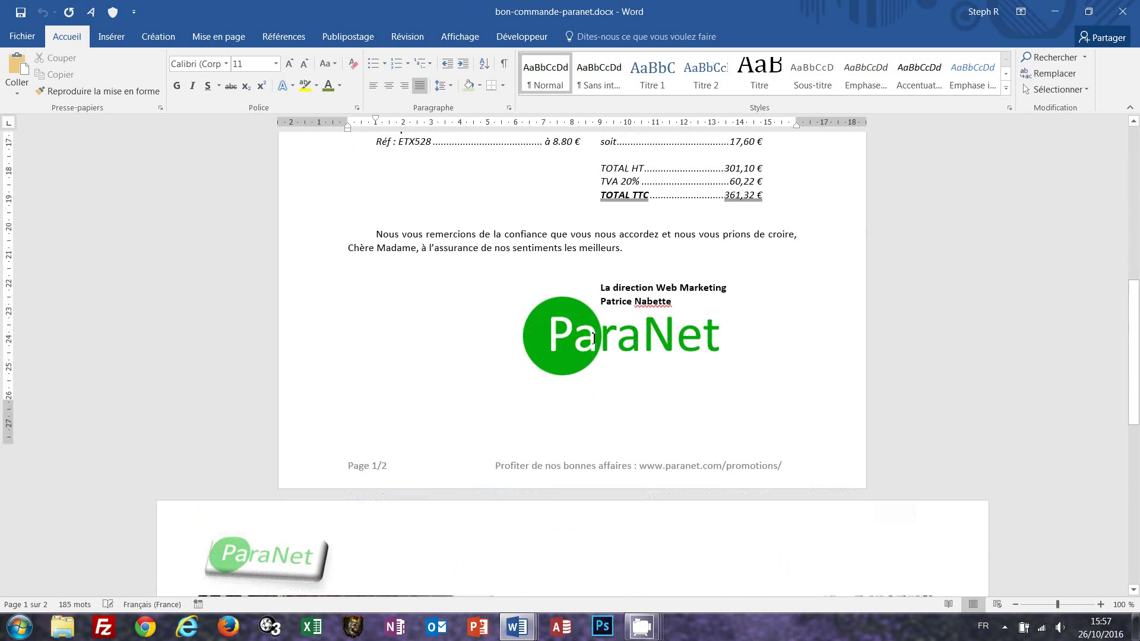
pyautogui.scroll(15, 592, 338)
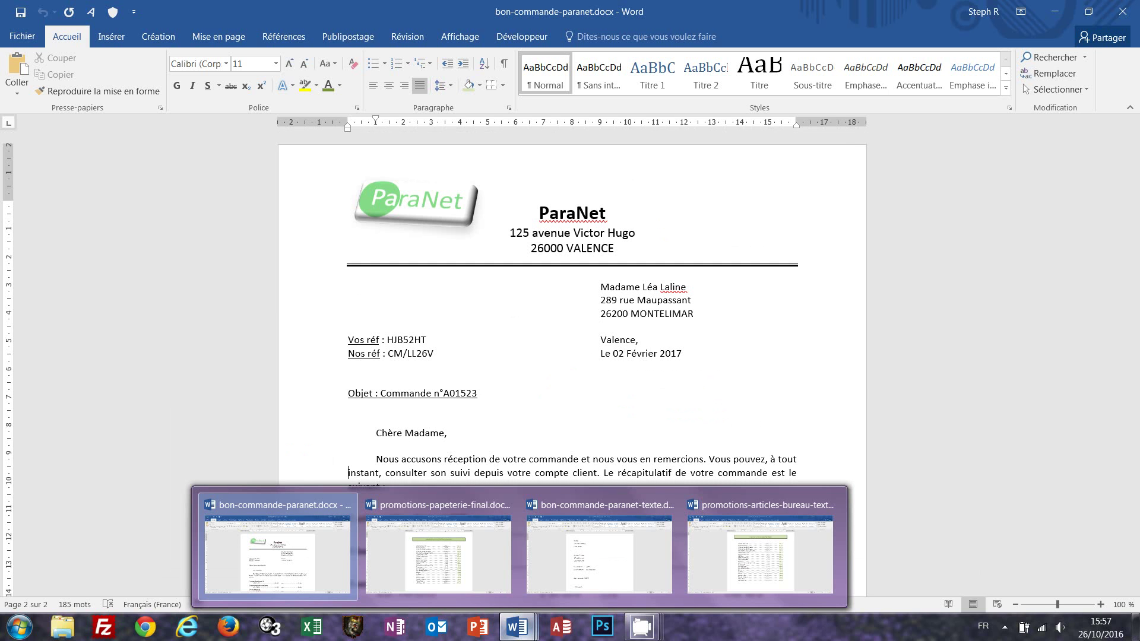
pyautogui.click(602, 576)
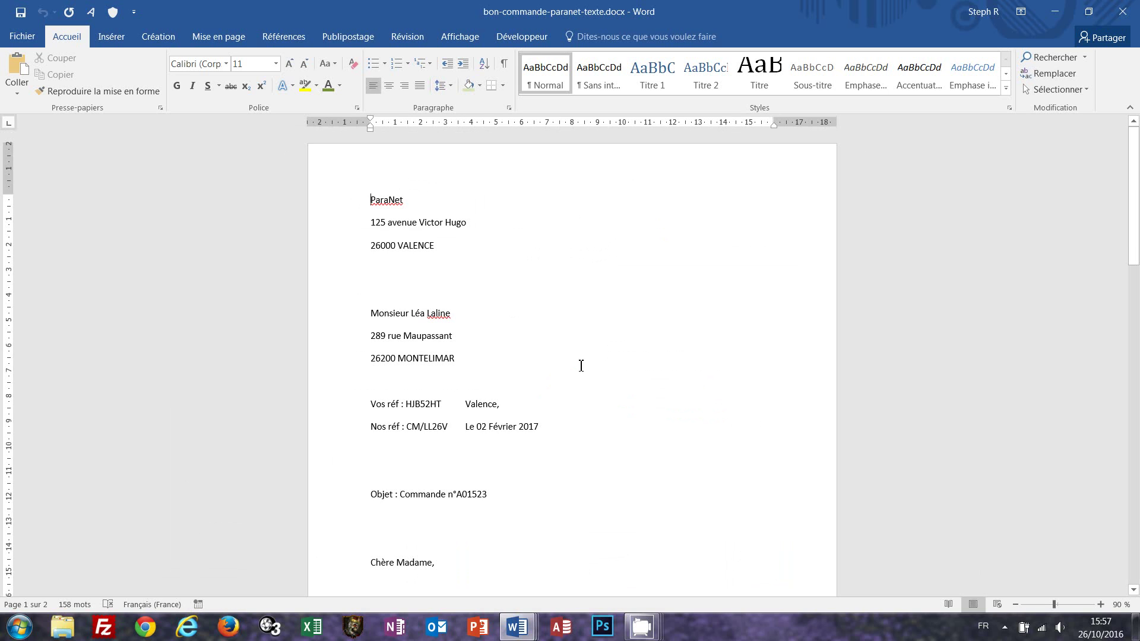
# - Insert the picture logo-paranet.png into the page header of bon-commande-paranet-texte.docx
pyautogui.doubleClick(394, 160)
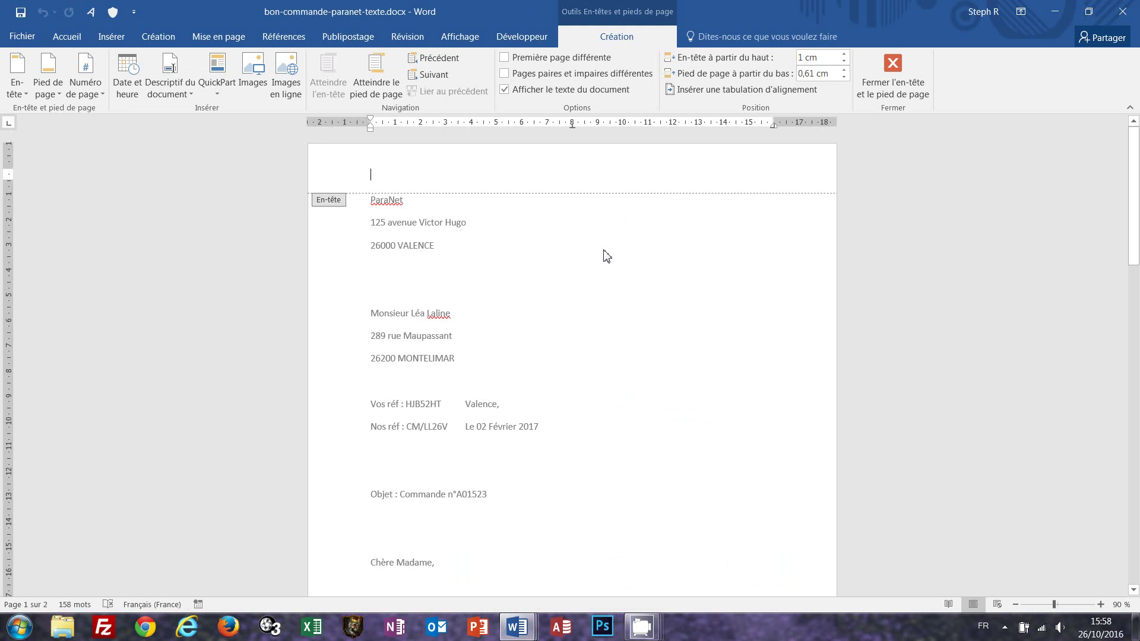
pyautogui.click(124, 38)
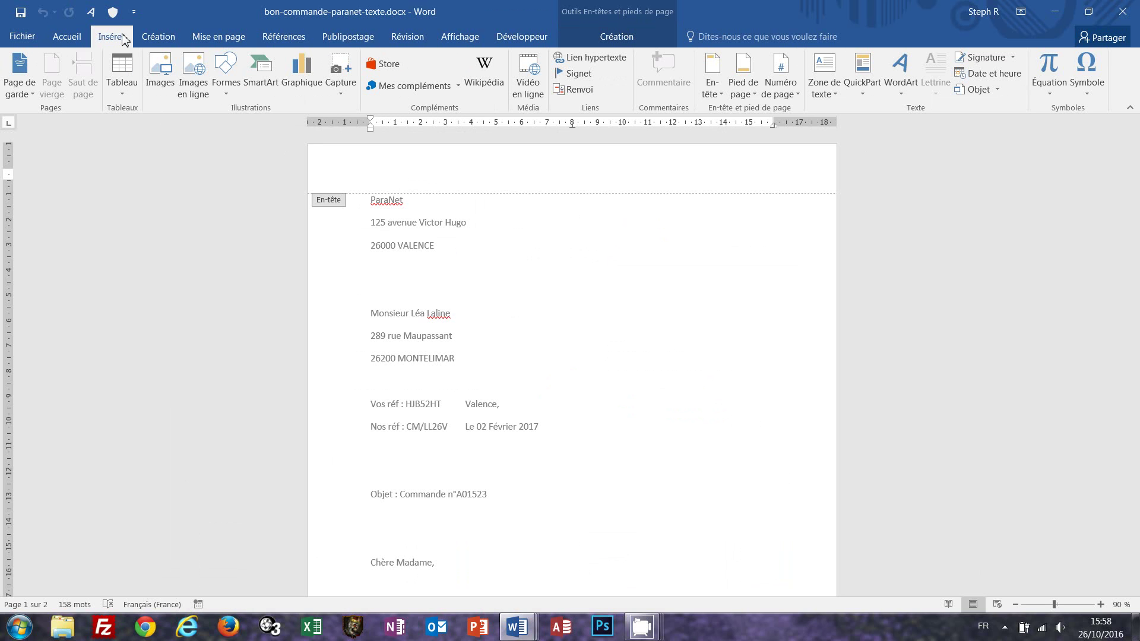
pyautogui.click(166, 84)
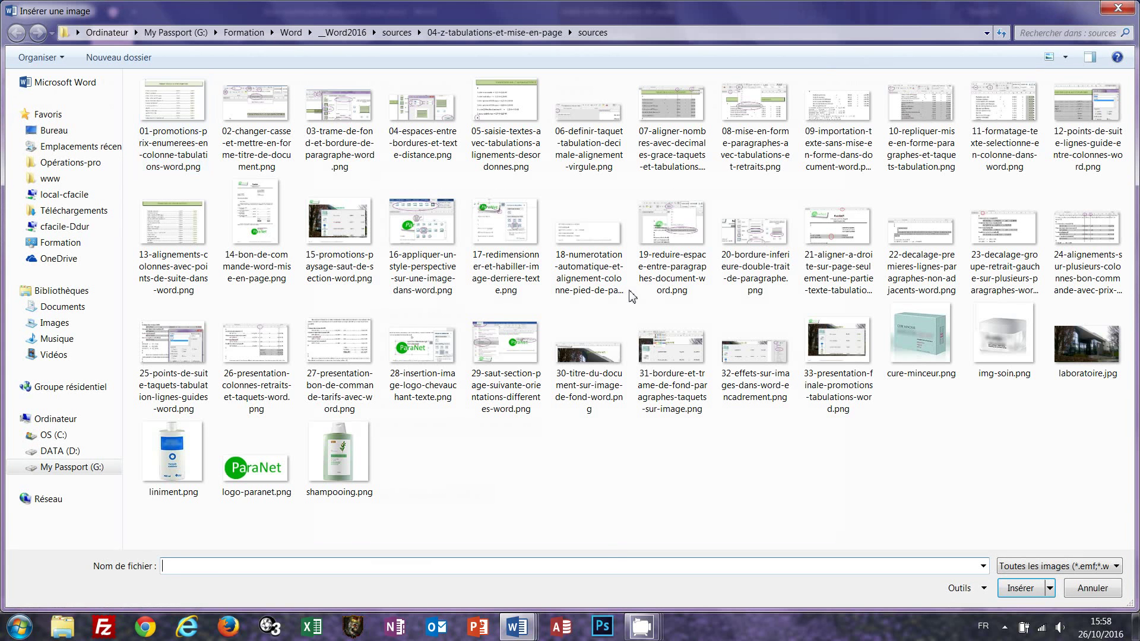
pyautogui.doubleClick(256, 469)
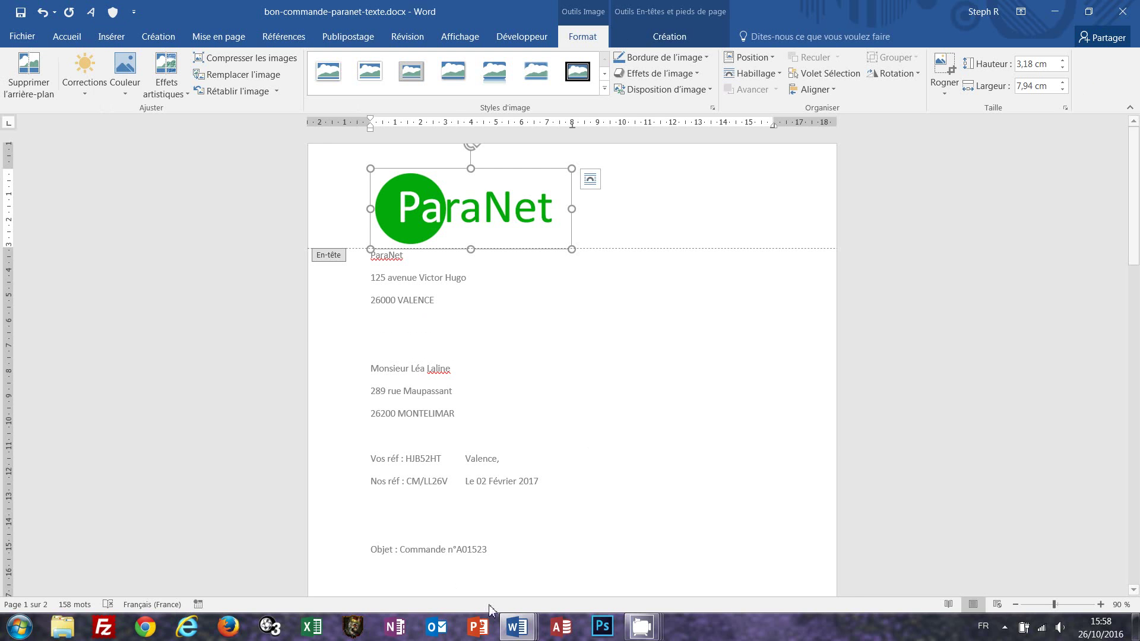
# - Apply the bevelled perspective picture style with rounded corners to the header logo, matching the logo in bon-commande-paranet.docx
pyautogui.moveTo(514, 635)
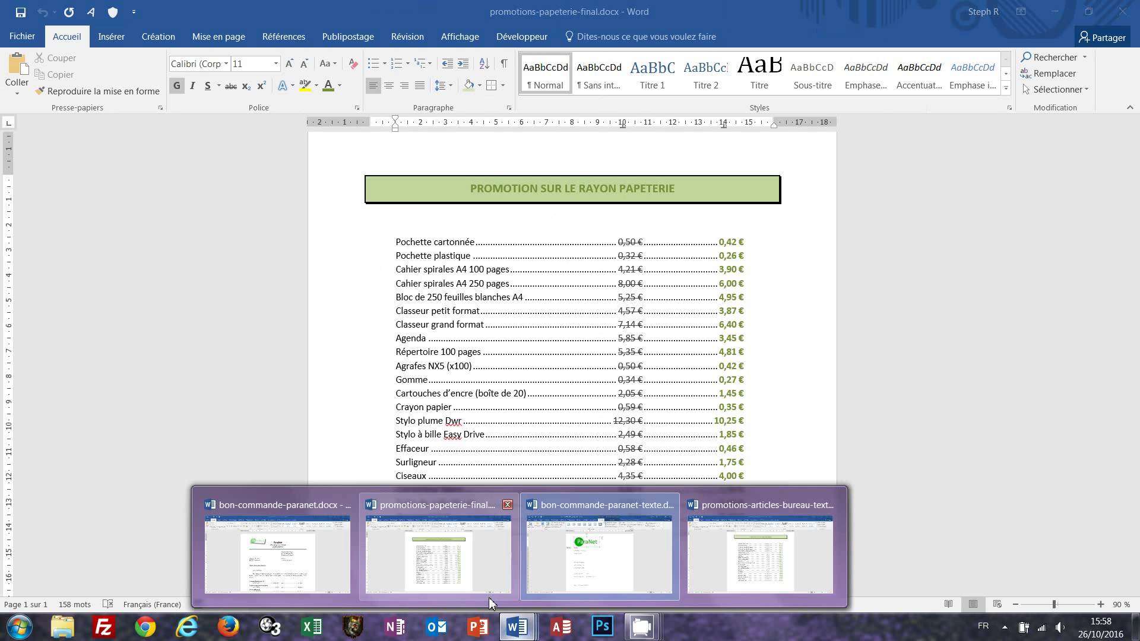
pyautogui.click(285, 555)
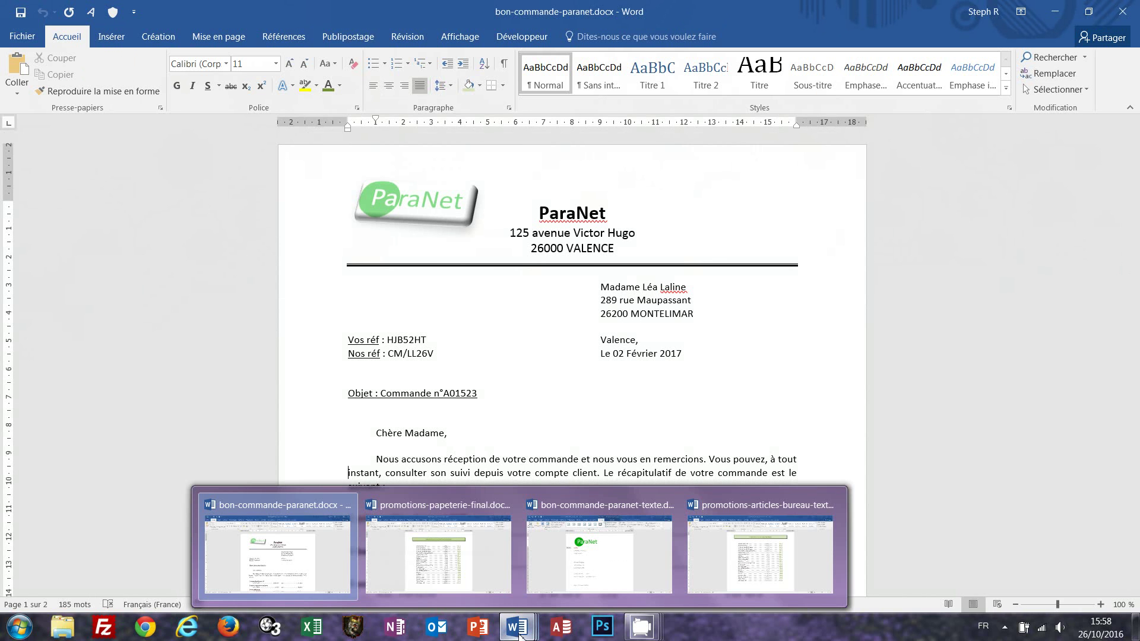
pyautogui.click(593, 564)
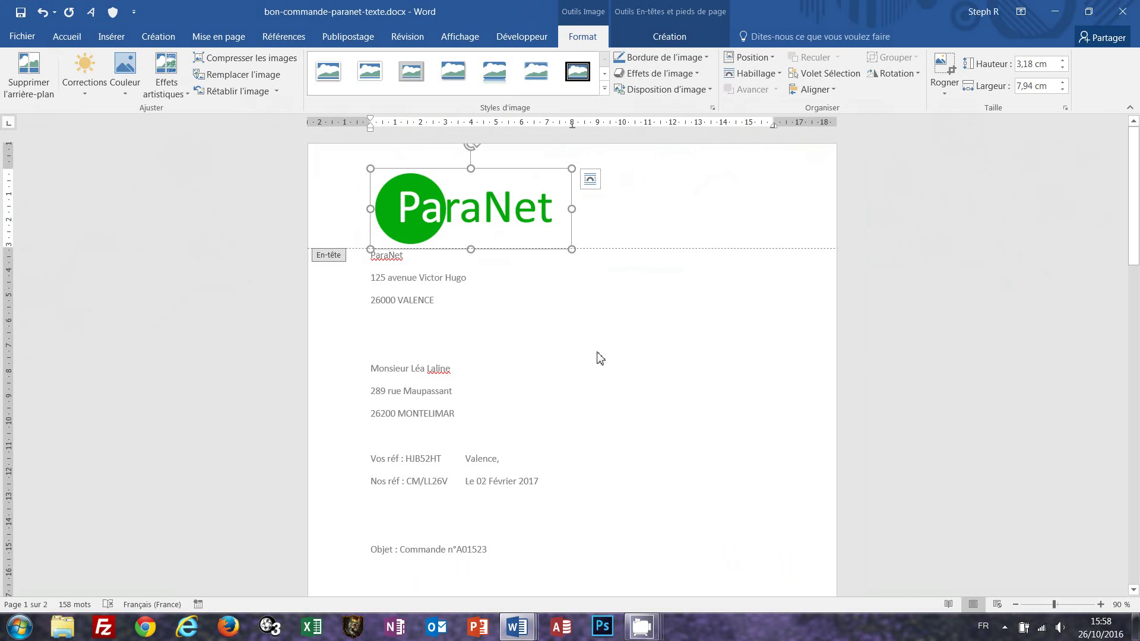
pyautogui.rightClick(510, 215)
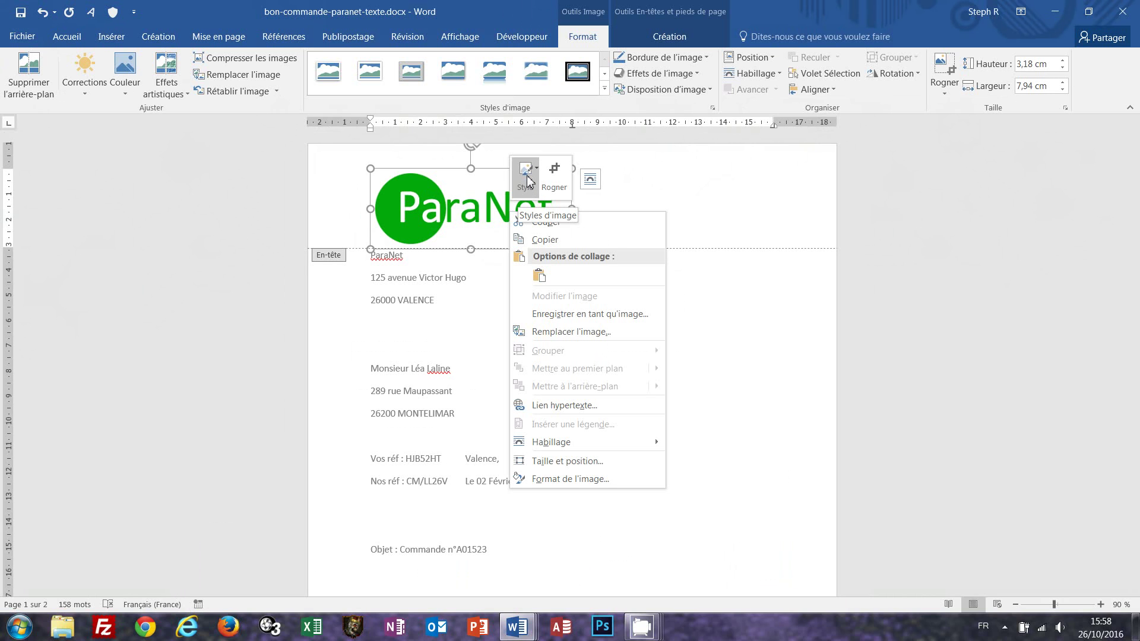
pyautogui.click(527, 178)
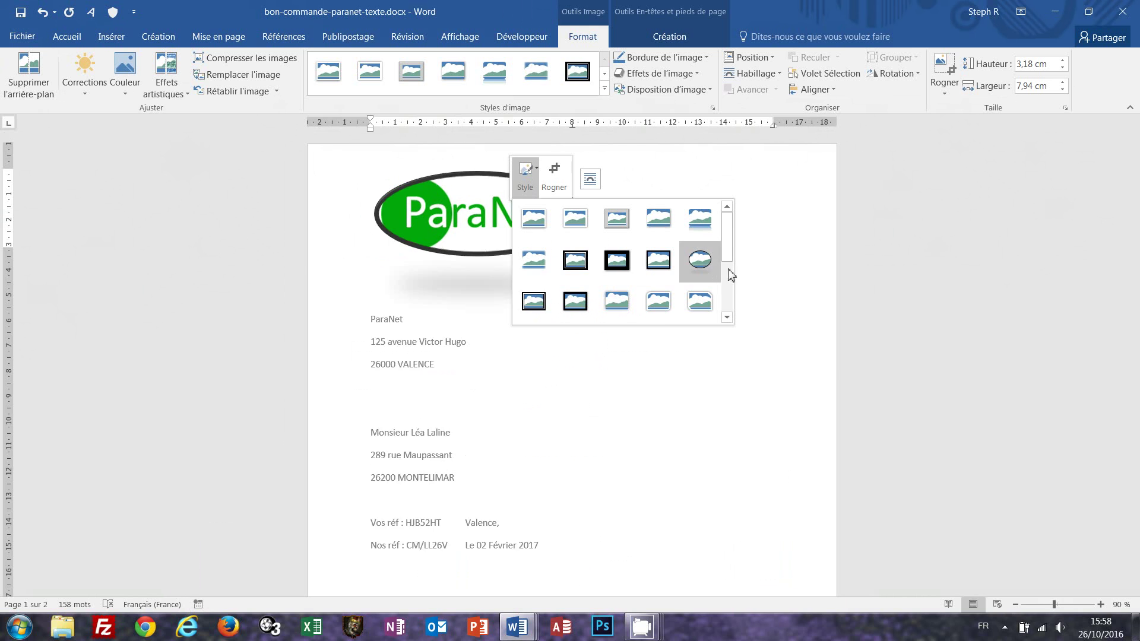
pyautogui.moveTo(732, 249); pyautogui.dragTo(734, 299)
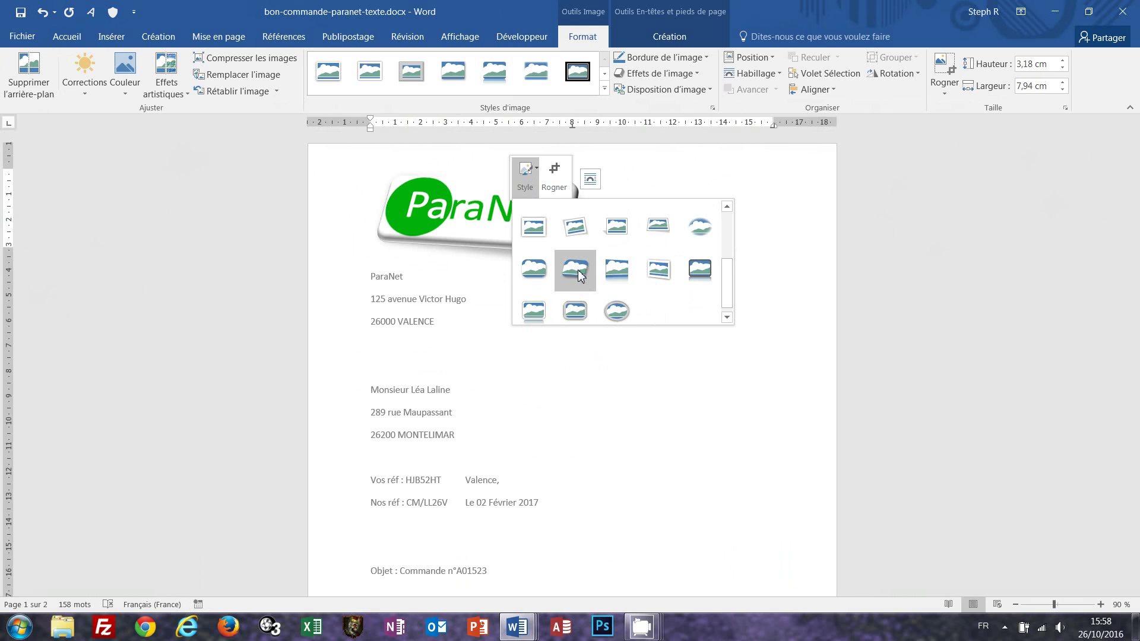
pyautogui.click(578, 275)
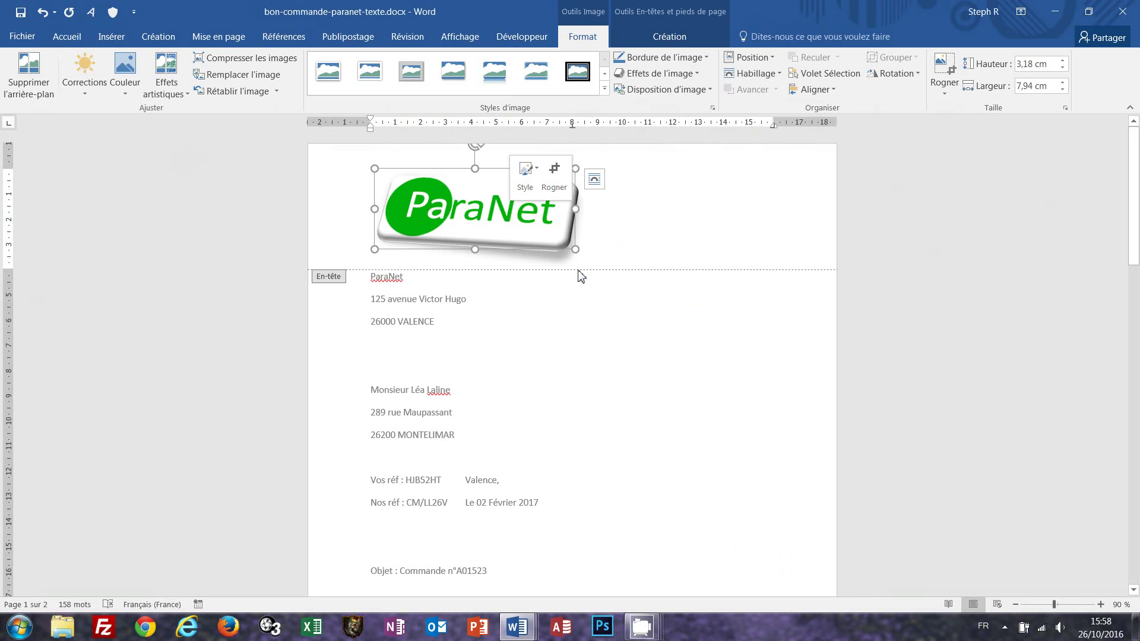
# - Scale the header logo down to 1,88 cm high by 4,7 cm wide, using the logo in bon-commande-paranet.docx as reference
pyautogui.moveTo(511, 633)
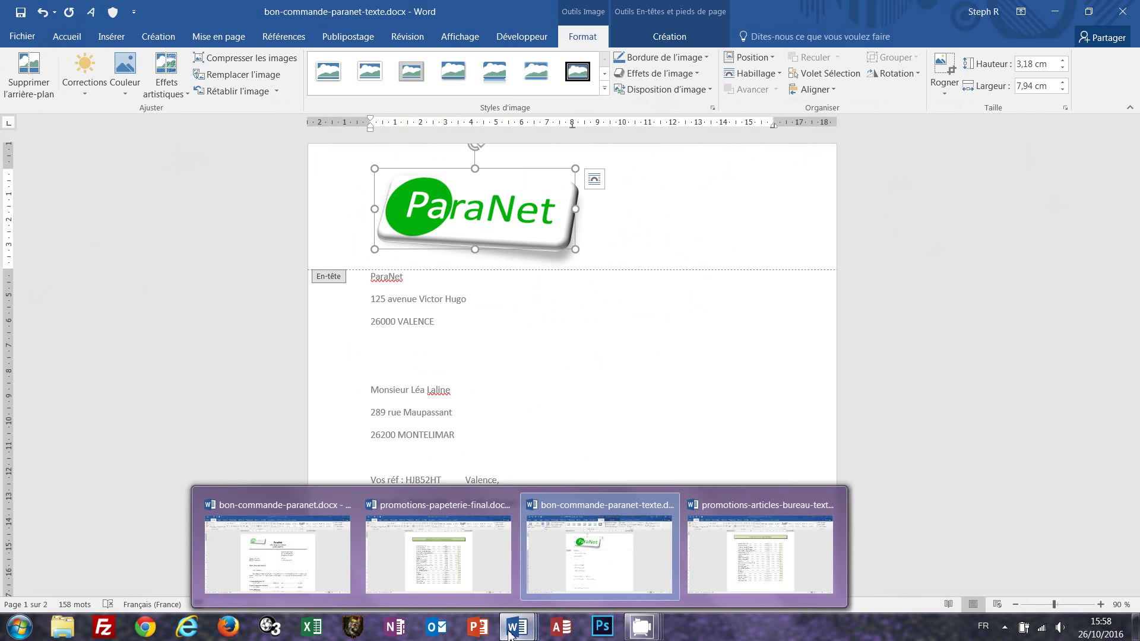
pyautogui.click(267, 580)
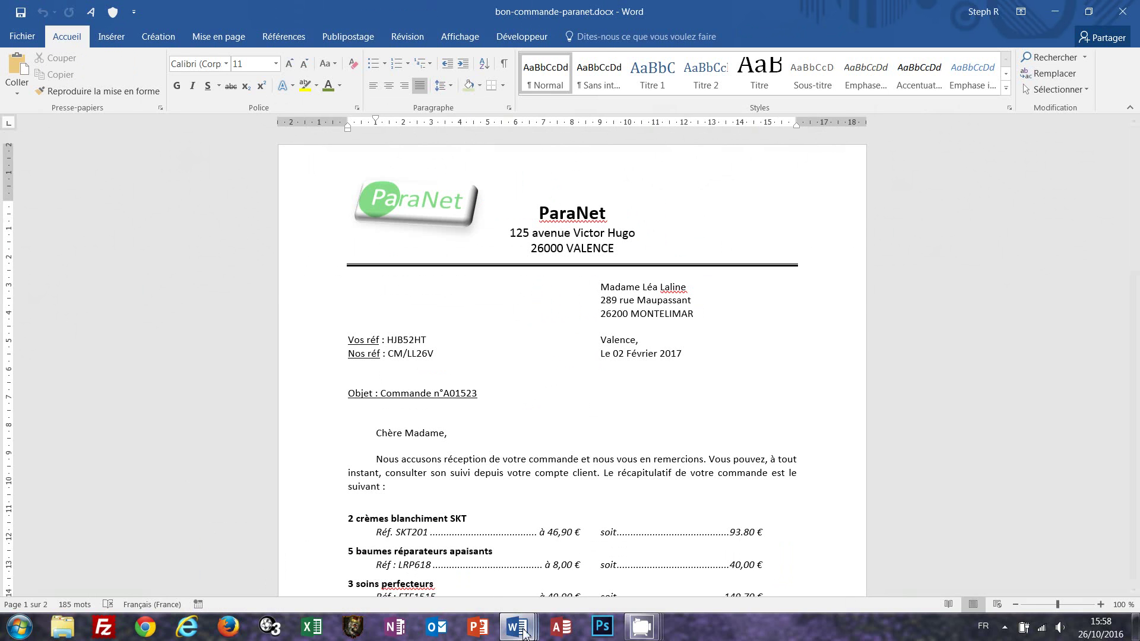
pyautogui.moveTo(520, 634)
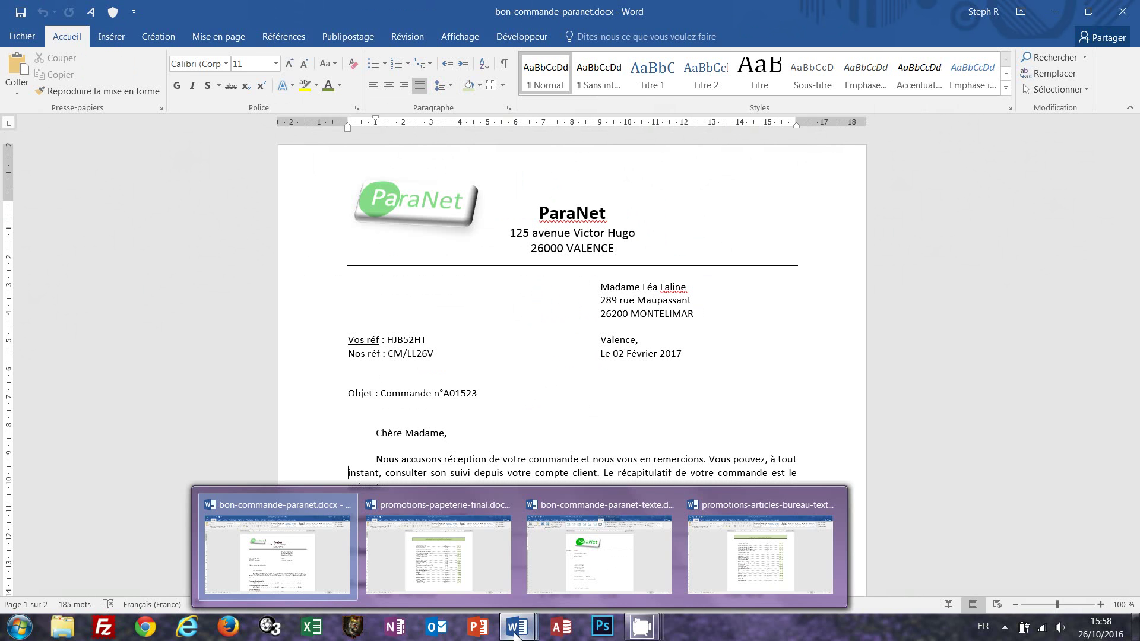
pyautogui.click(604, 573)
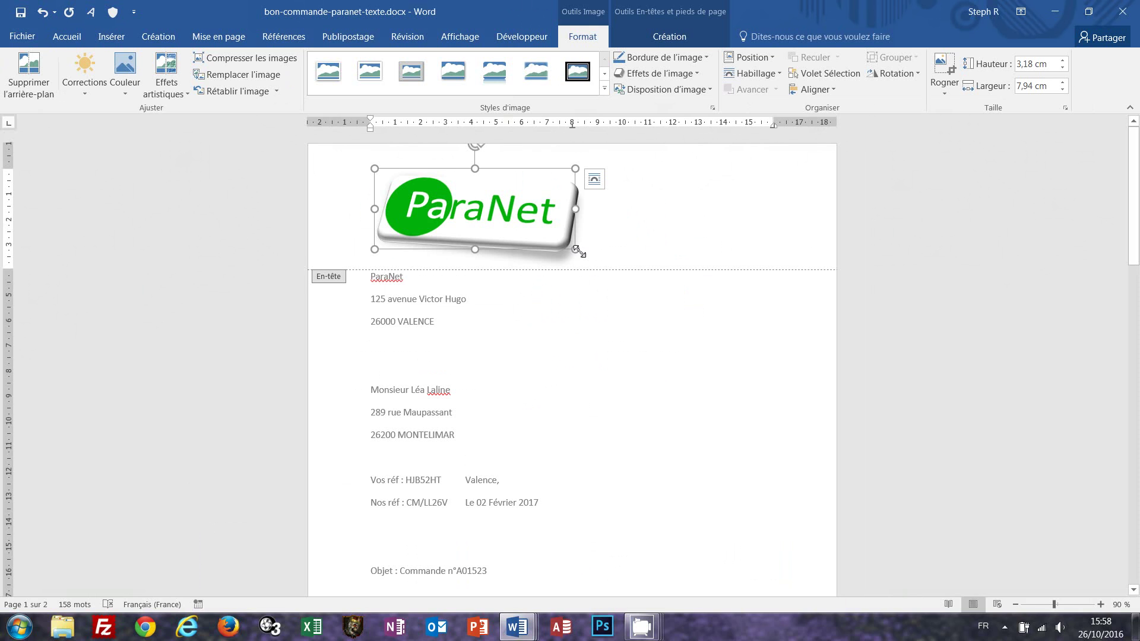
pyautogui.moveTo(576, 250); pyautogui.dragTo(491, 225)
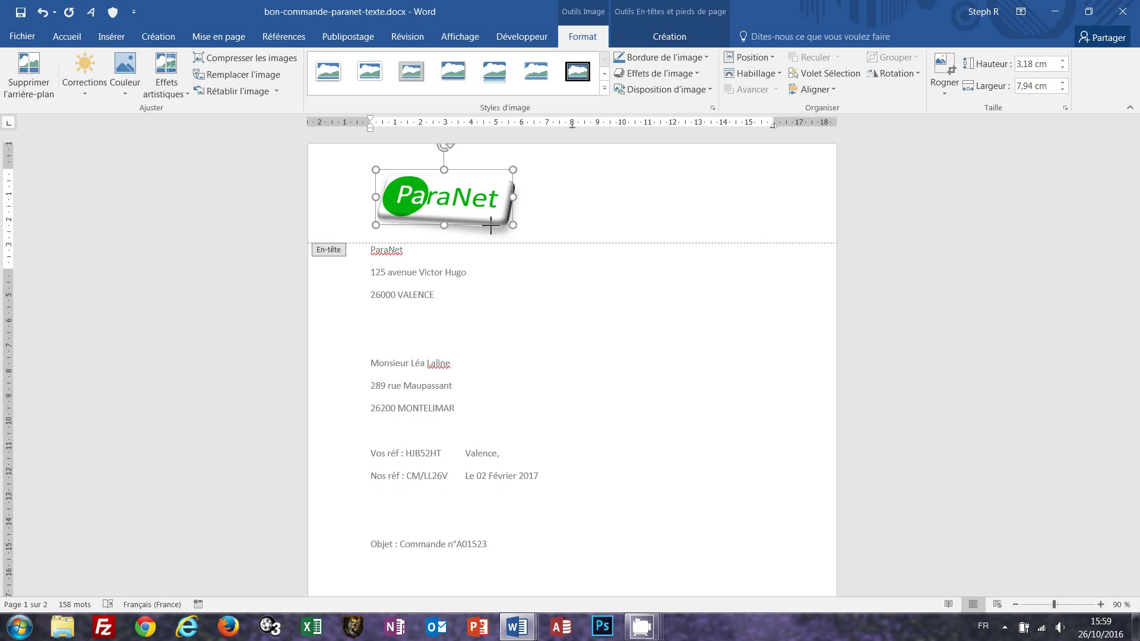
pyautogui.moveTo(490, 226); pyautogui.dragTo(490, 225)
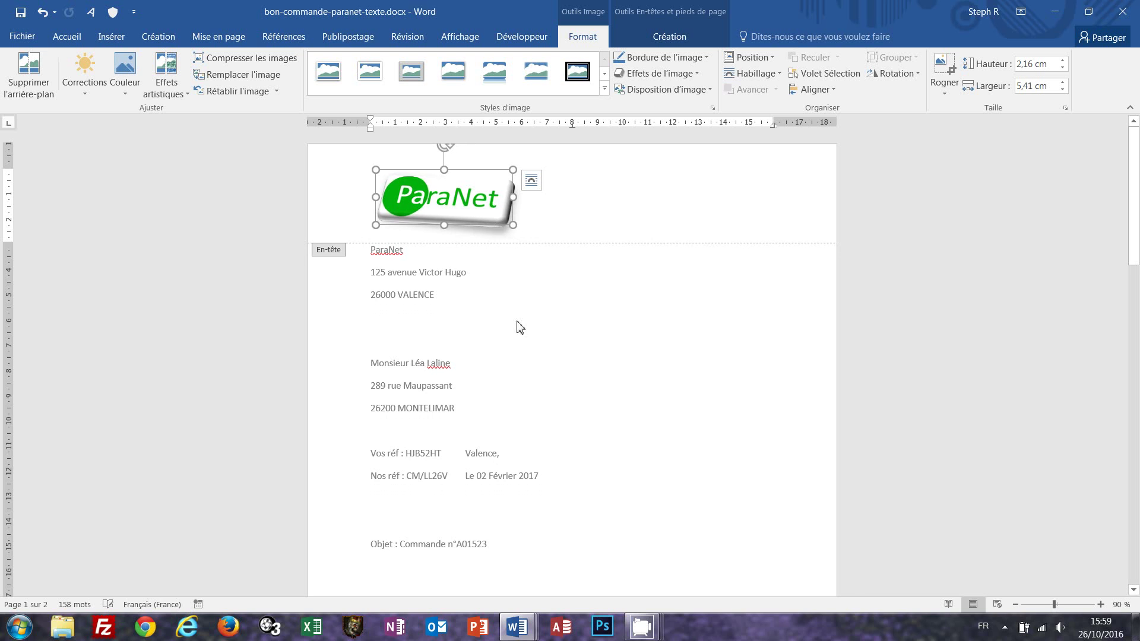
pyautogui.moveTo(511, 635)
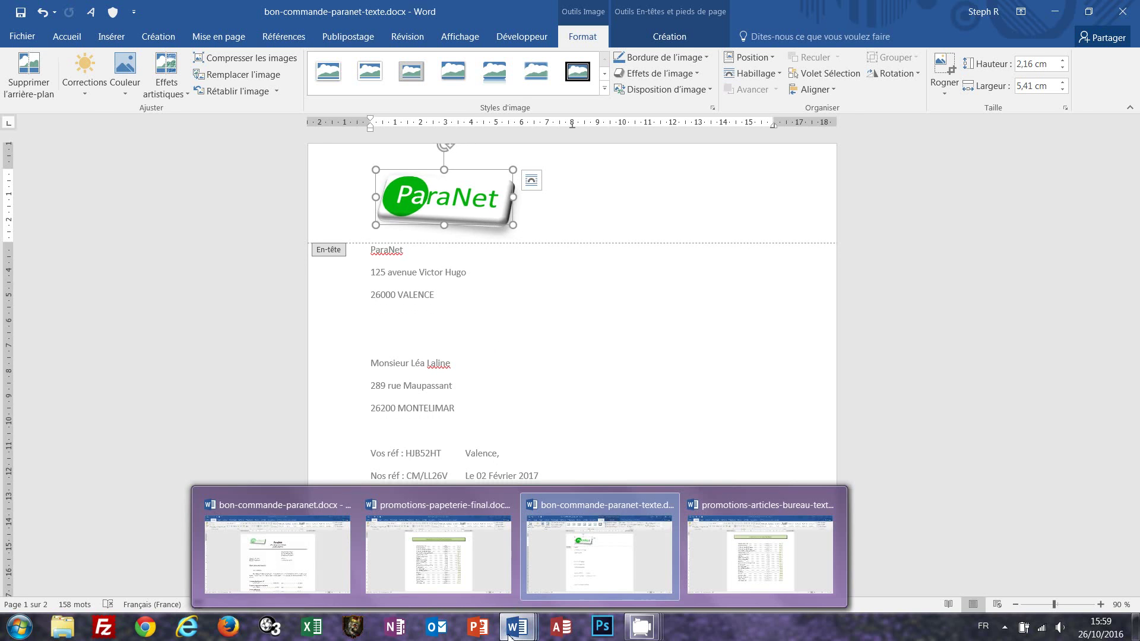
pyautogui.click(325, 564)
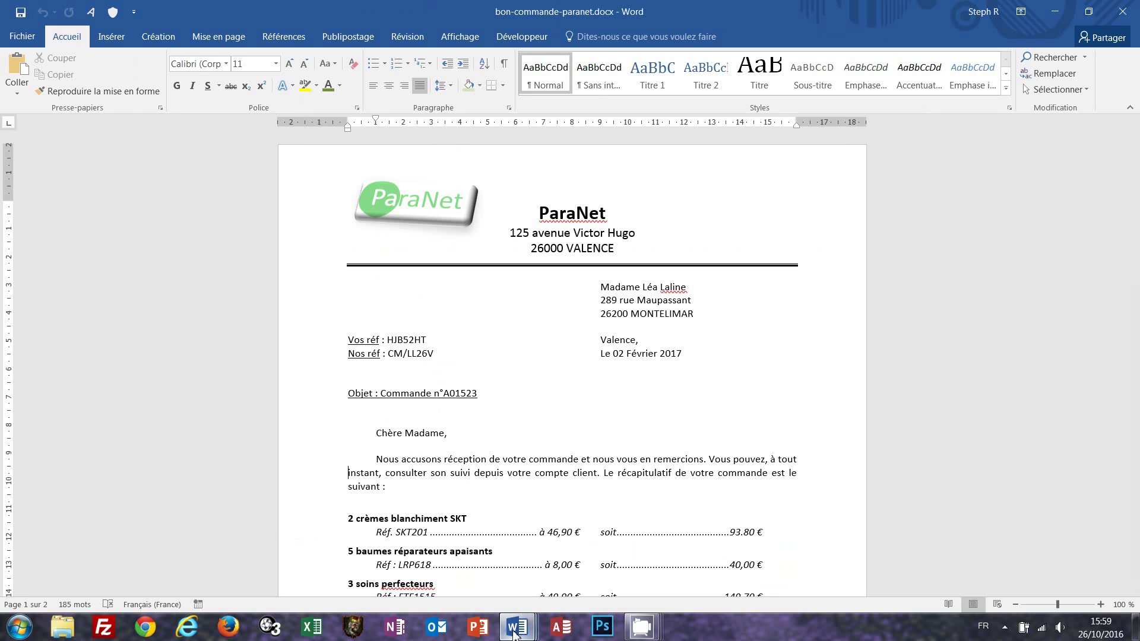
pyautogui.moveTo(512, 634)
pyautogui.click(585, 543)
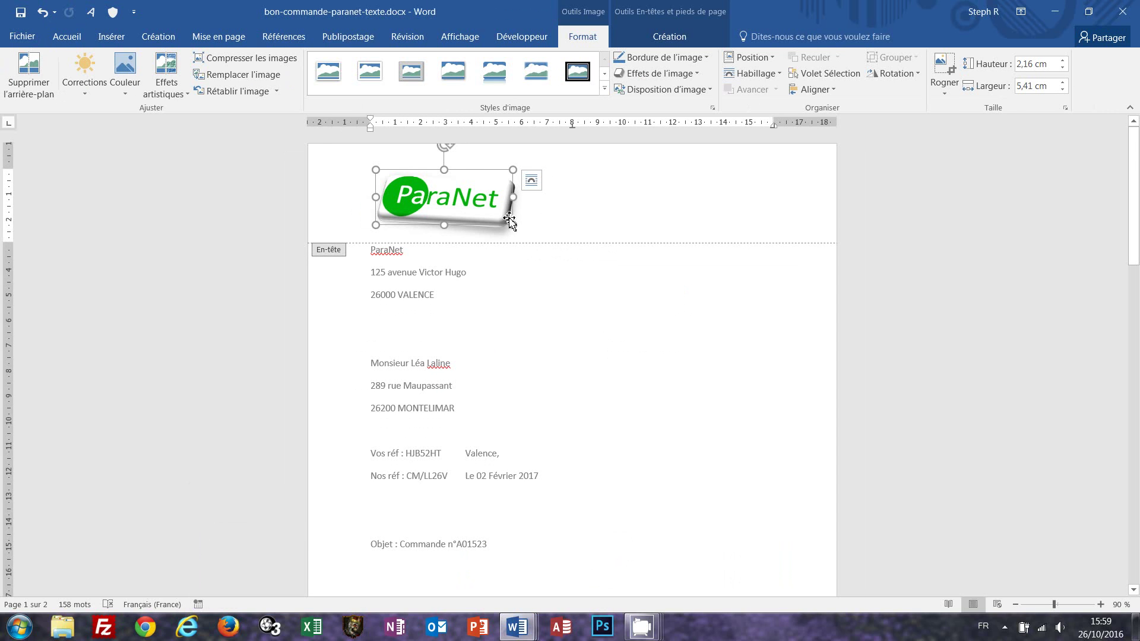
pyautogui.moveTo(515, 228); pyautogui.dragTo(489, 222)
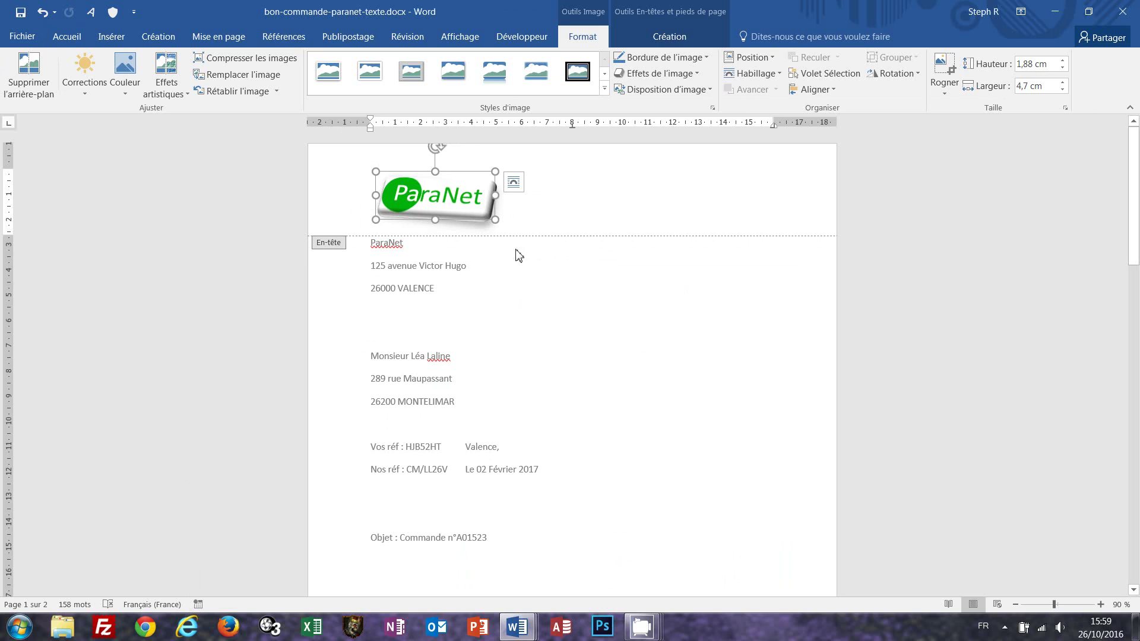
# - Set the header logo's text wrapping to behind text, and compare the letterhead with the one in bon-commande-paranet.docx
pyautogui.click(514, 186)
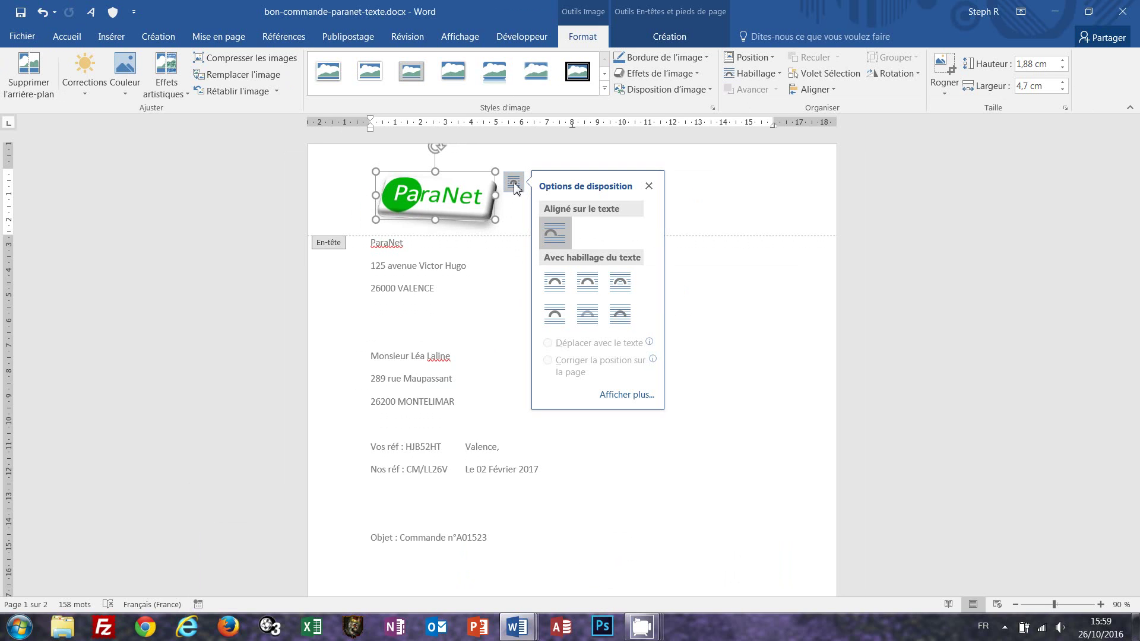
pyautogui.click(590, 319)
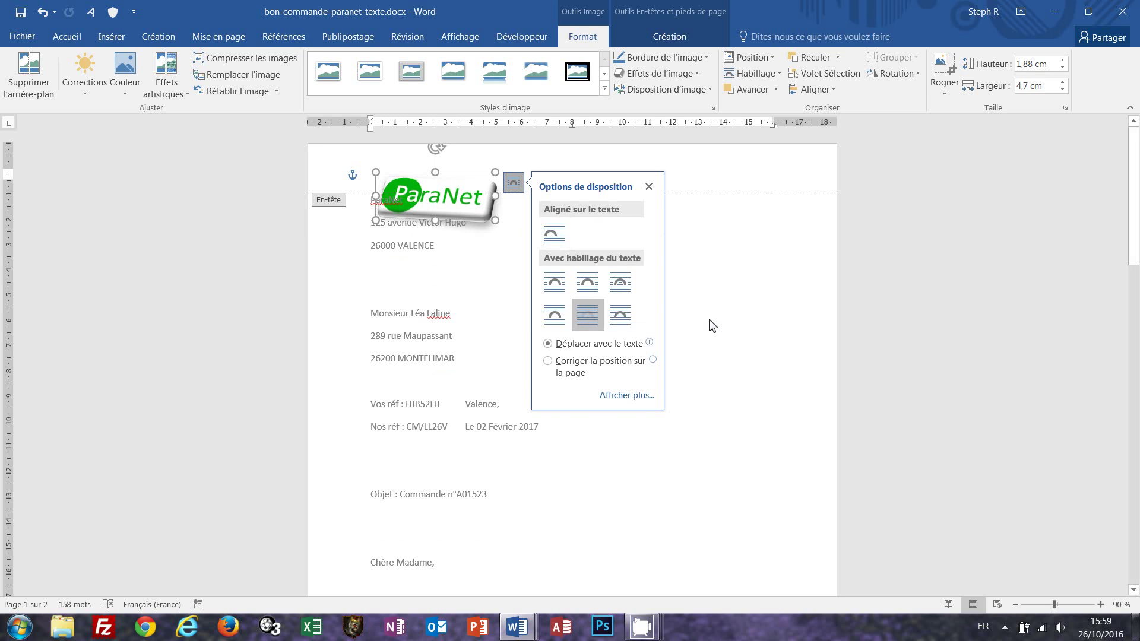
pyautogui.click(649, 186)
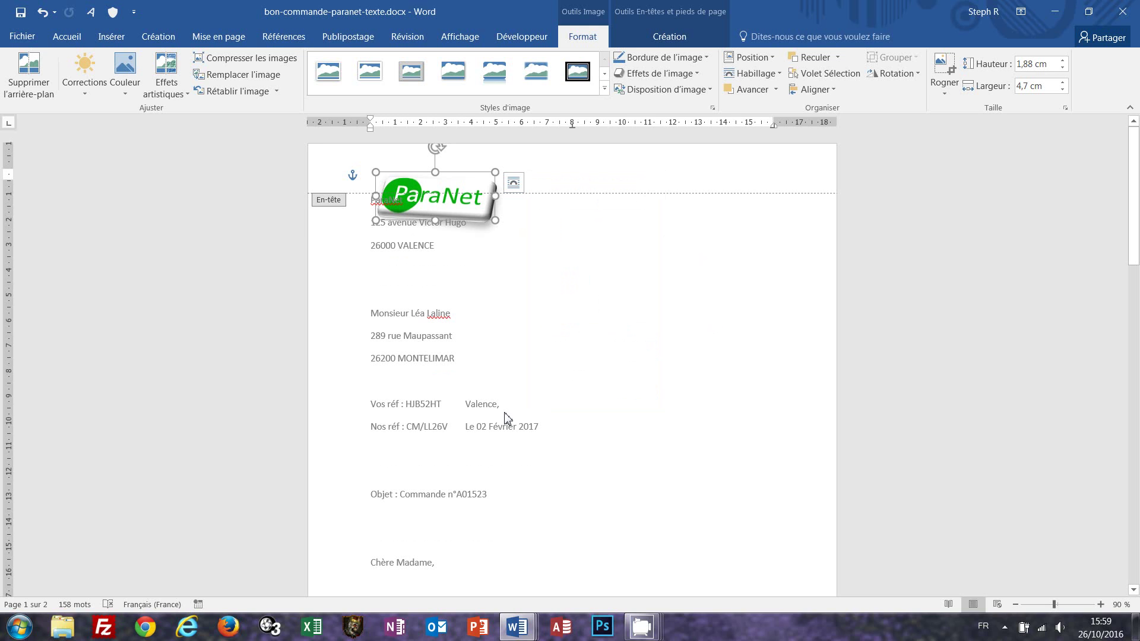
pyautogui.moveTo(527, 634)
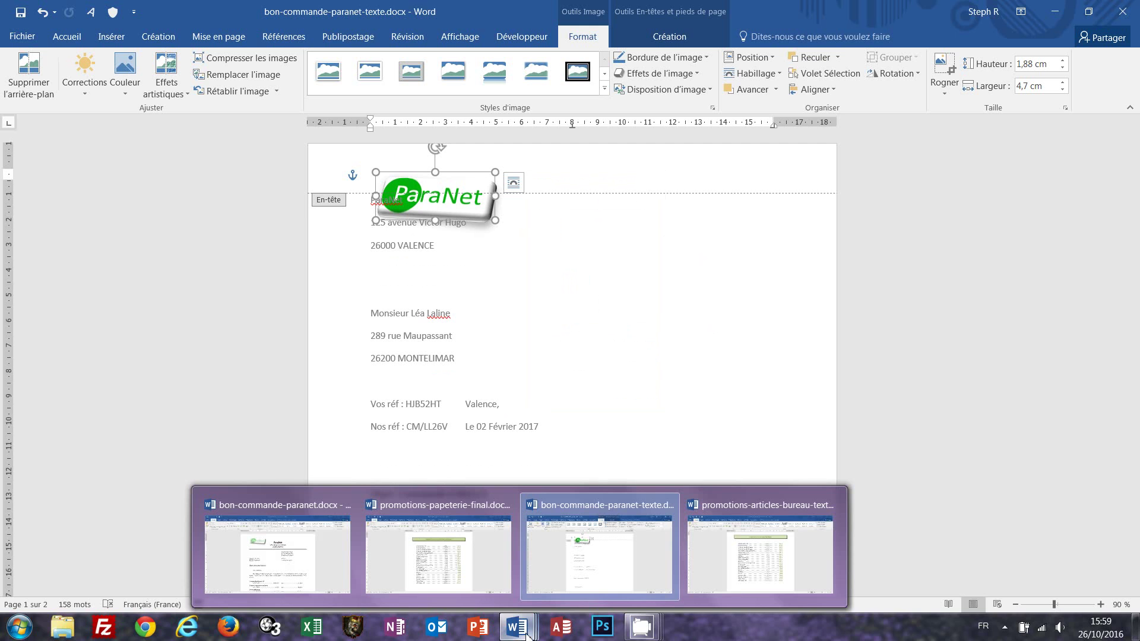
pyautogui.click(279, 575)
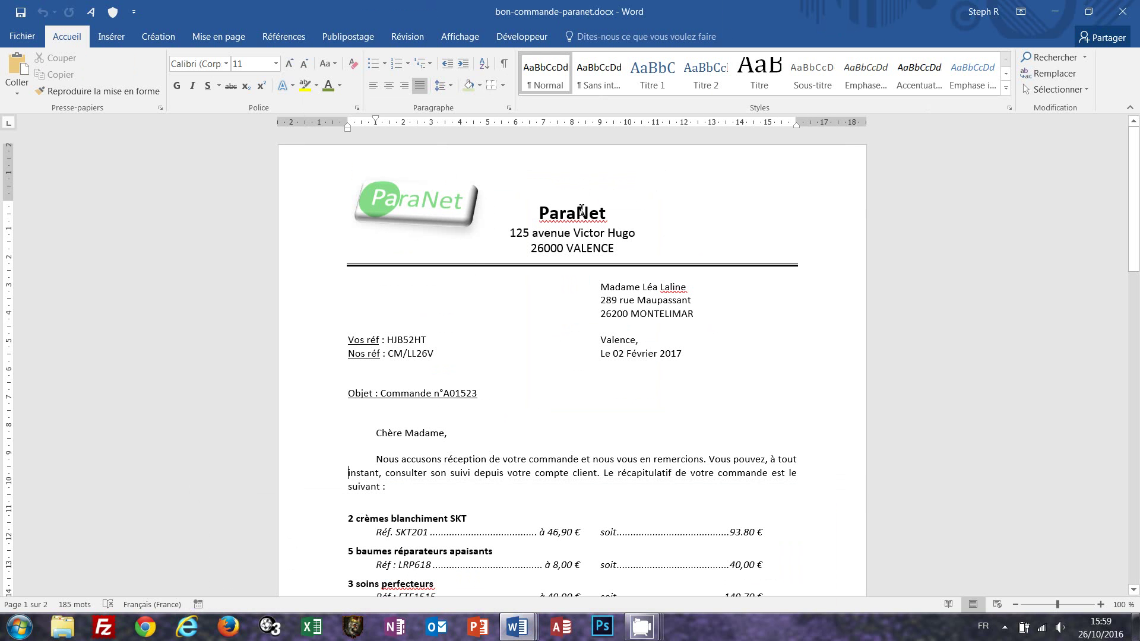
pyautogui.moveTo(527, 631)
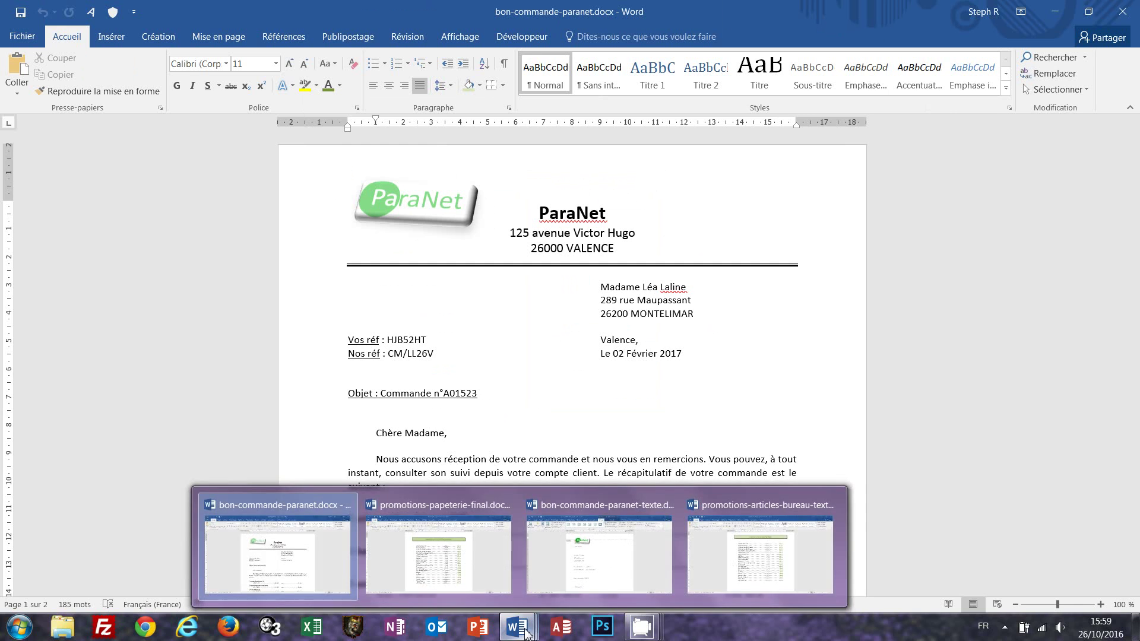
pyautogui.click(621, 558)
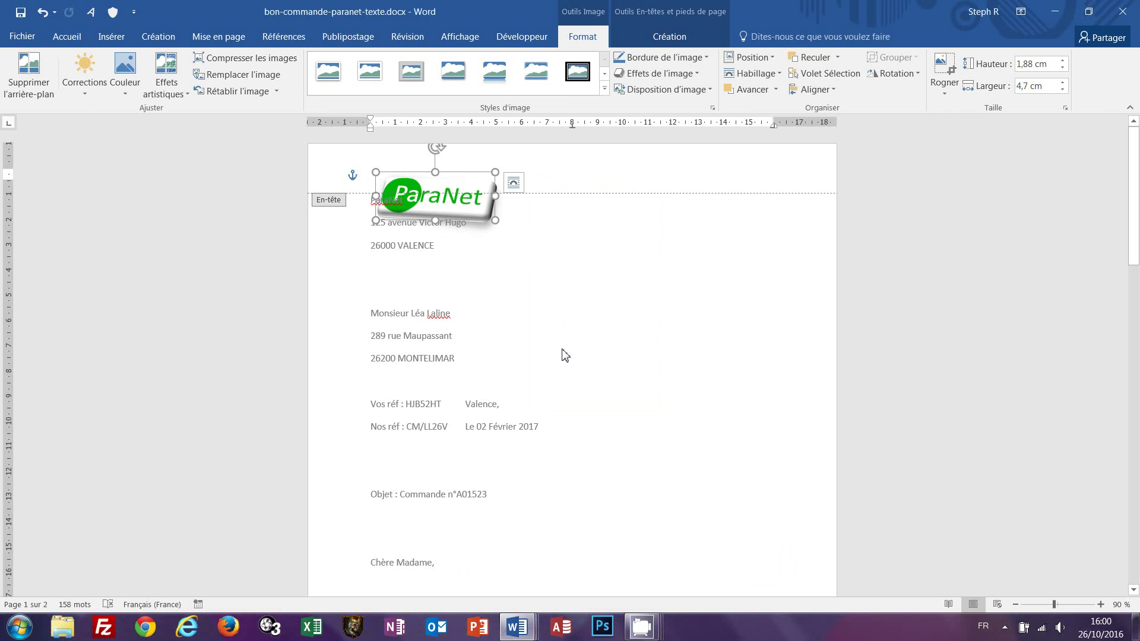
# - Deselect the logo and go from the page header to the page footer of the letter
pyautogui.click(551, 173)
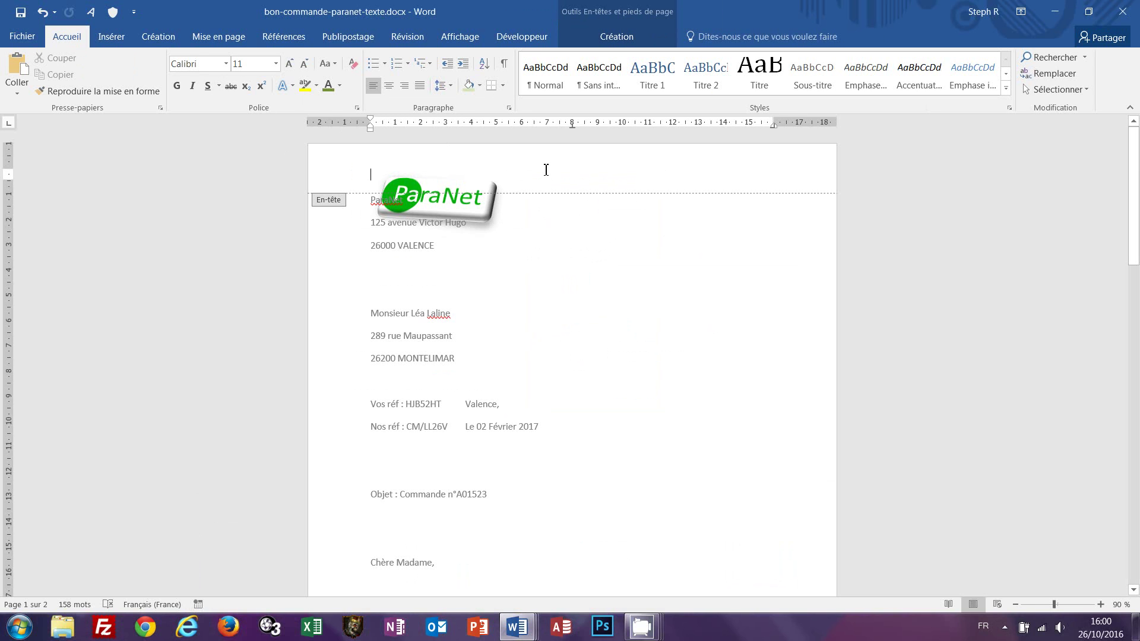
pyautogui.click(612, 35)
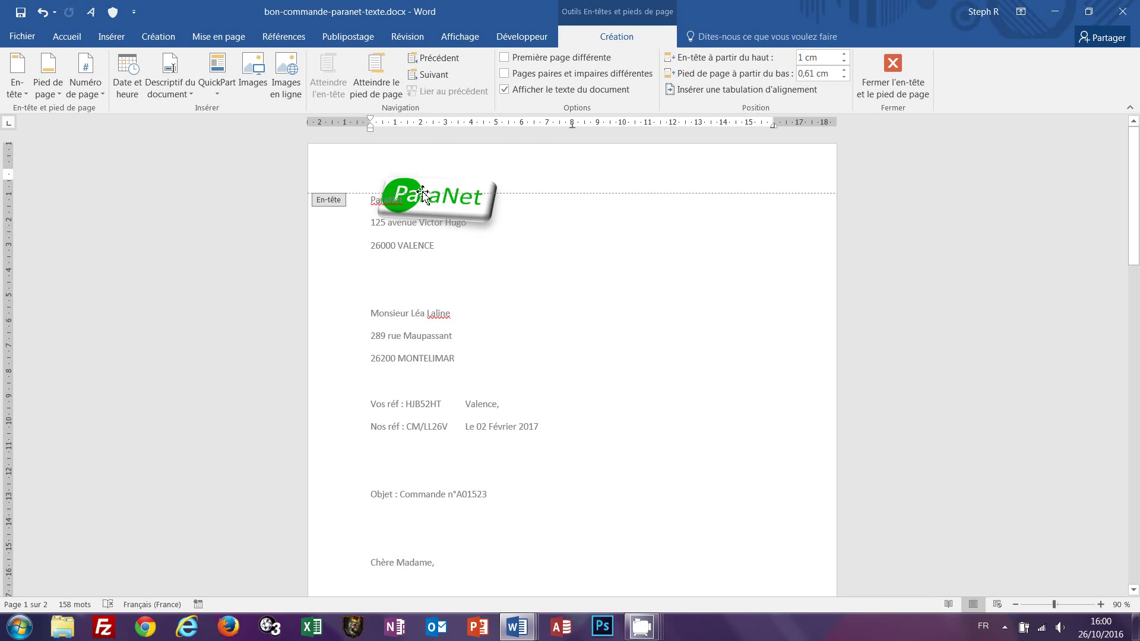
pyautogui.click(380, 77)
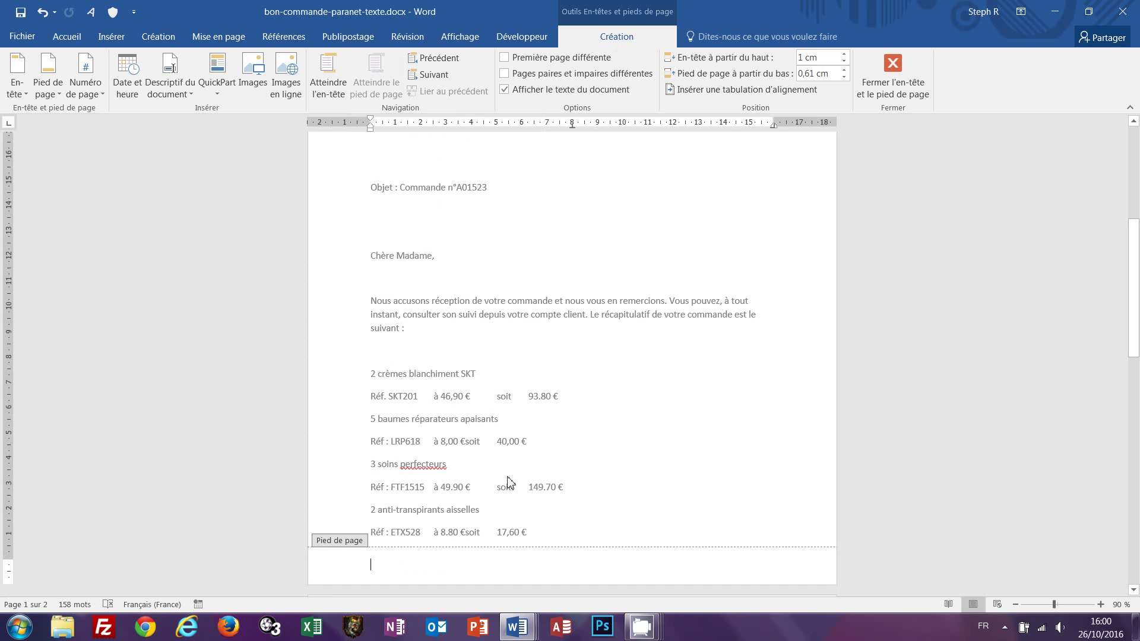
pyautogui.scroll(-1, 509, 483)
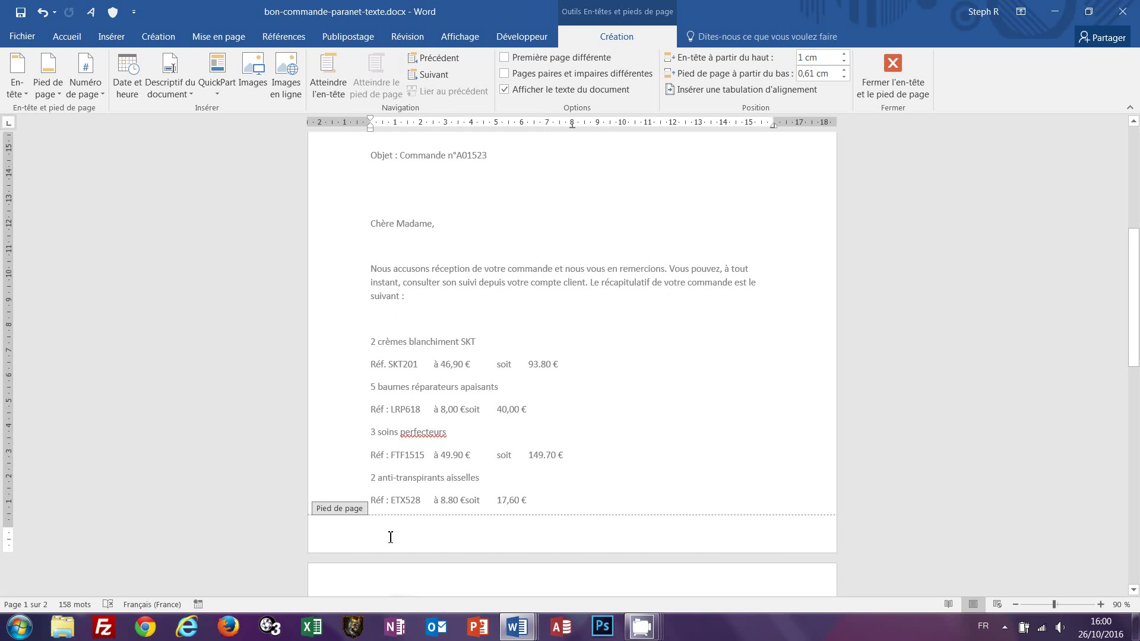
# - Examine the page numbering and the promotions text in the first-page footer of bon-commande-paranet.docx
pyautogui.moveTo(519, 631)
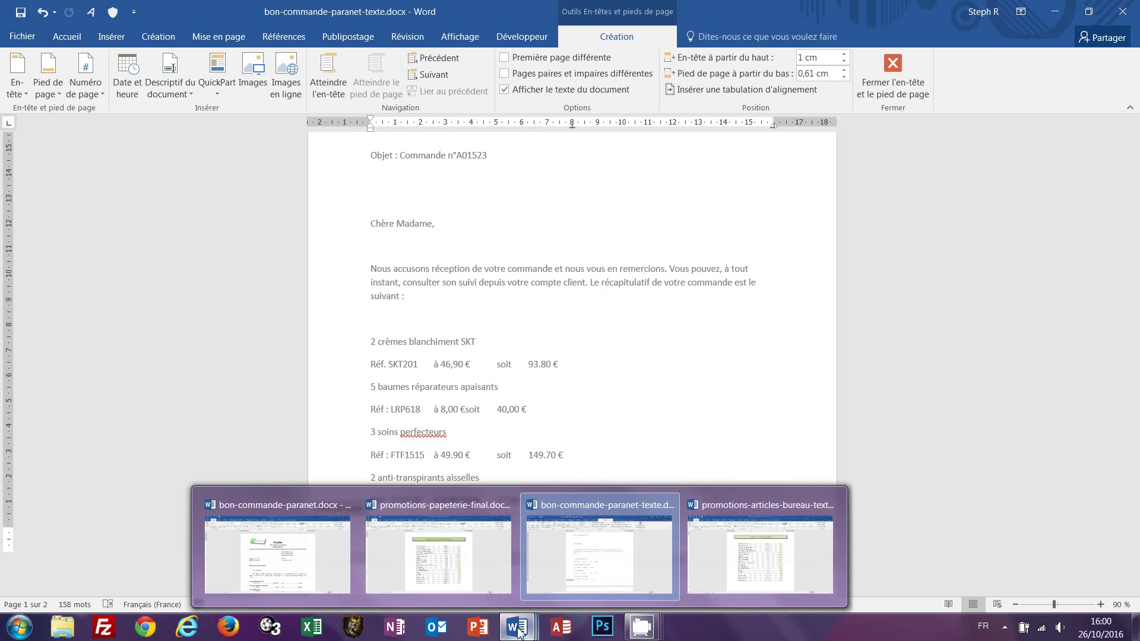
pyautogui.click(277, 552)
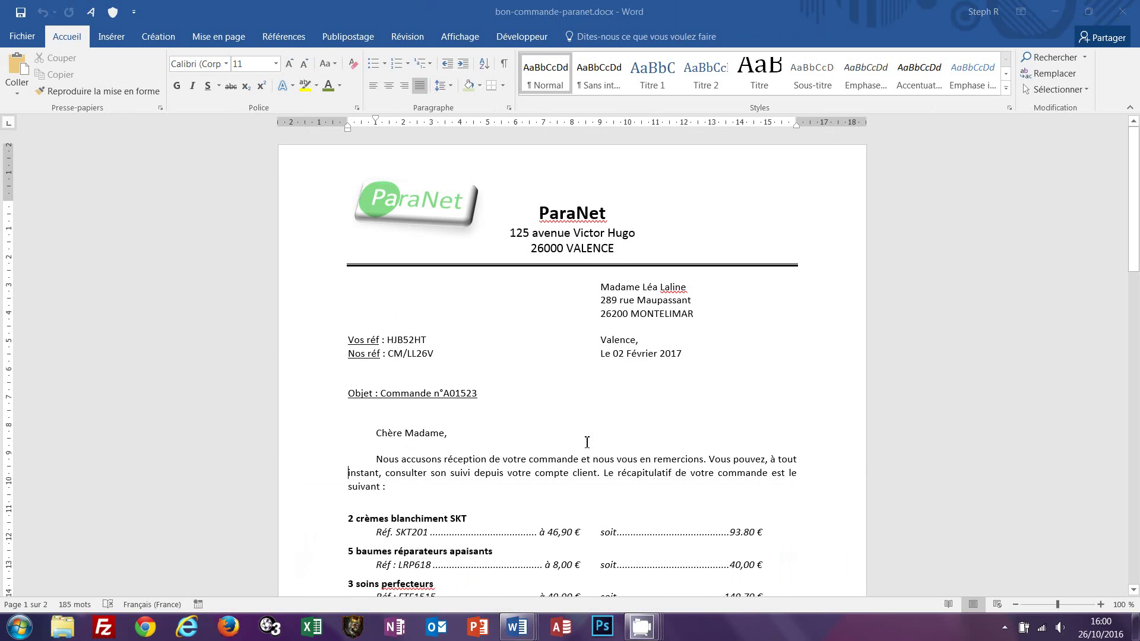
pyautogui.scroll(-12, 587, 445)
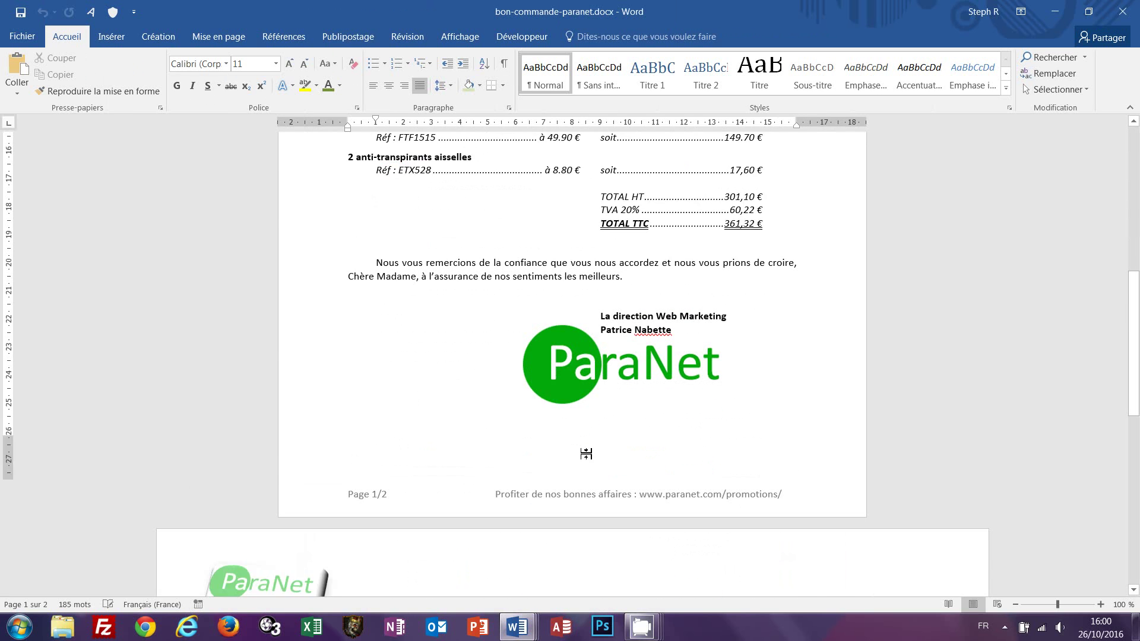
pyautogui.scroll(-3, 586, 454)
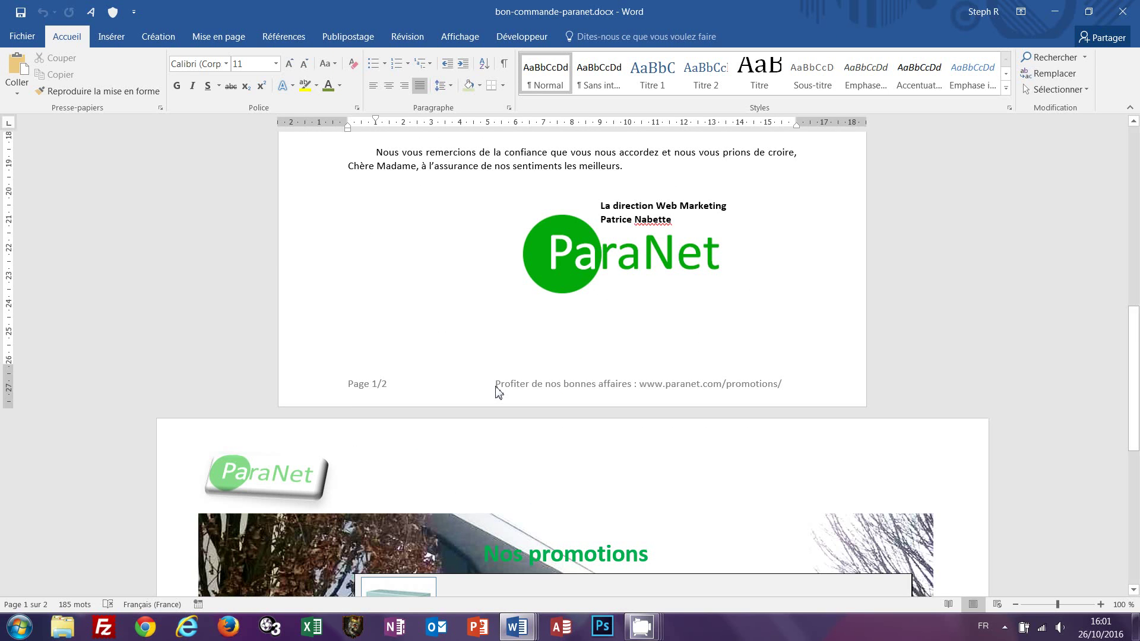
pyautogui.doubleClick(497, 387)
pyautogui.moveTo(496, 386); pyautogui.dragTo(787, 384)
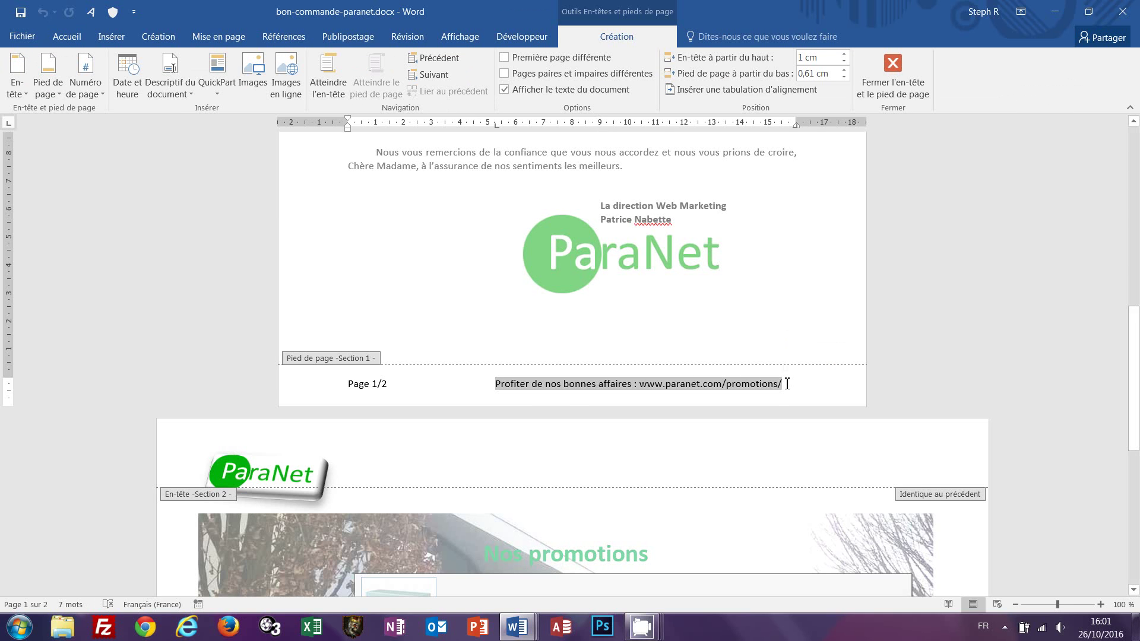
pyautogui.doubleClick(784, 331)
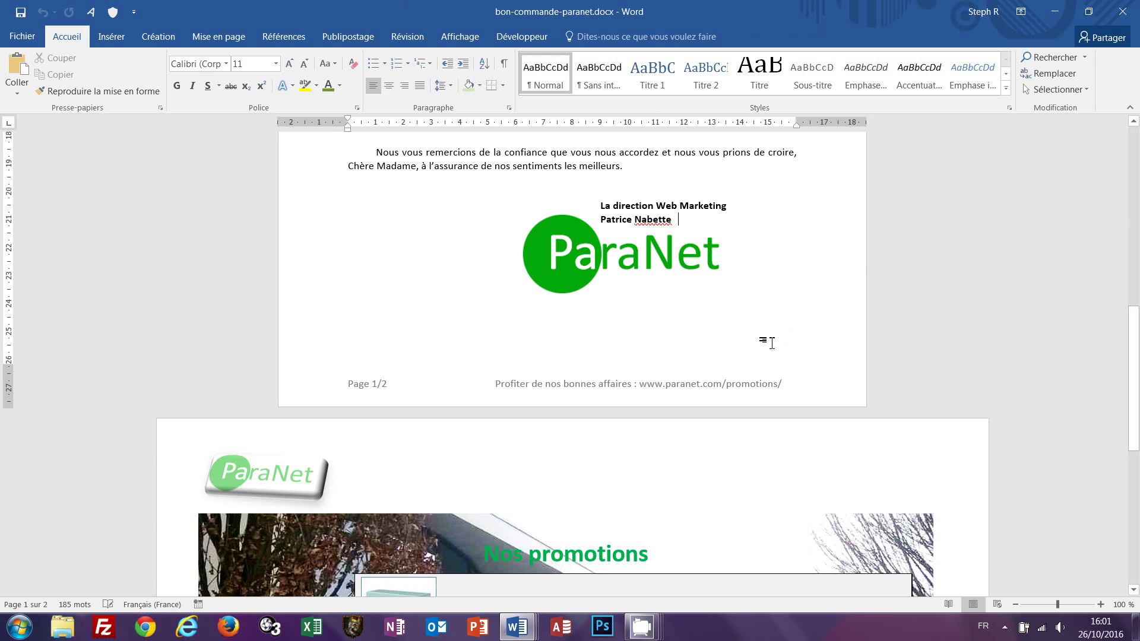
pyautogui.moveTo(523, 638)
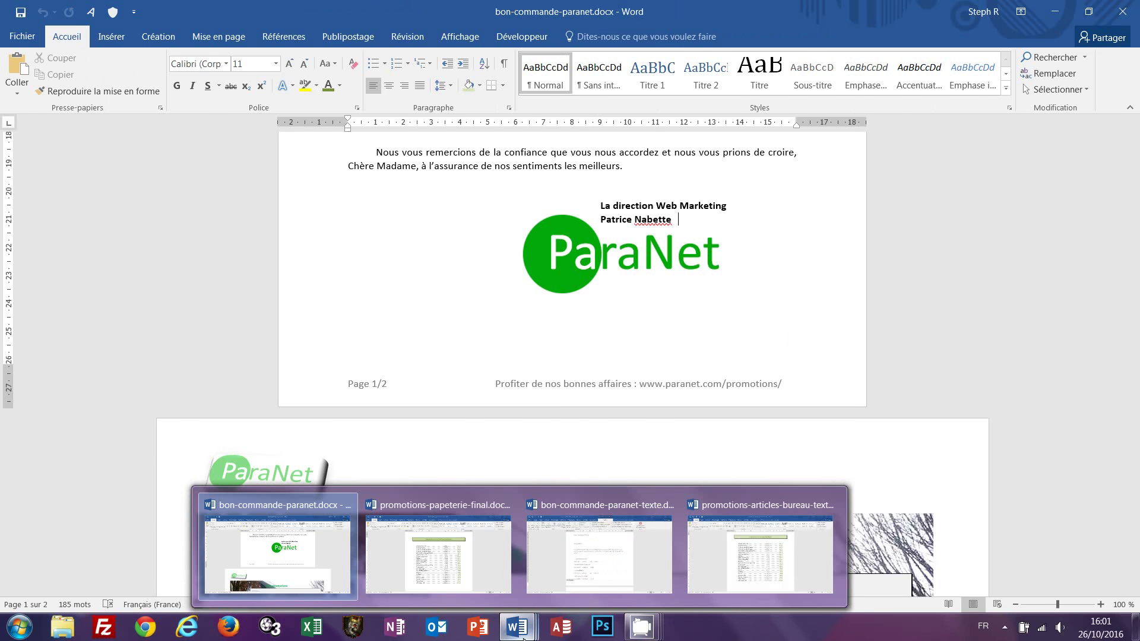
# - Return to bon-commande-paranet-texte.docx and enter the word "Page" followed by a space in the footer
pyautogui.click(581, 579)
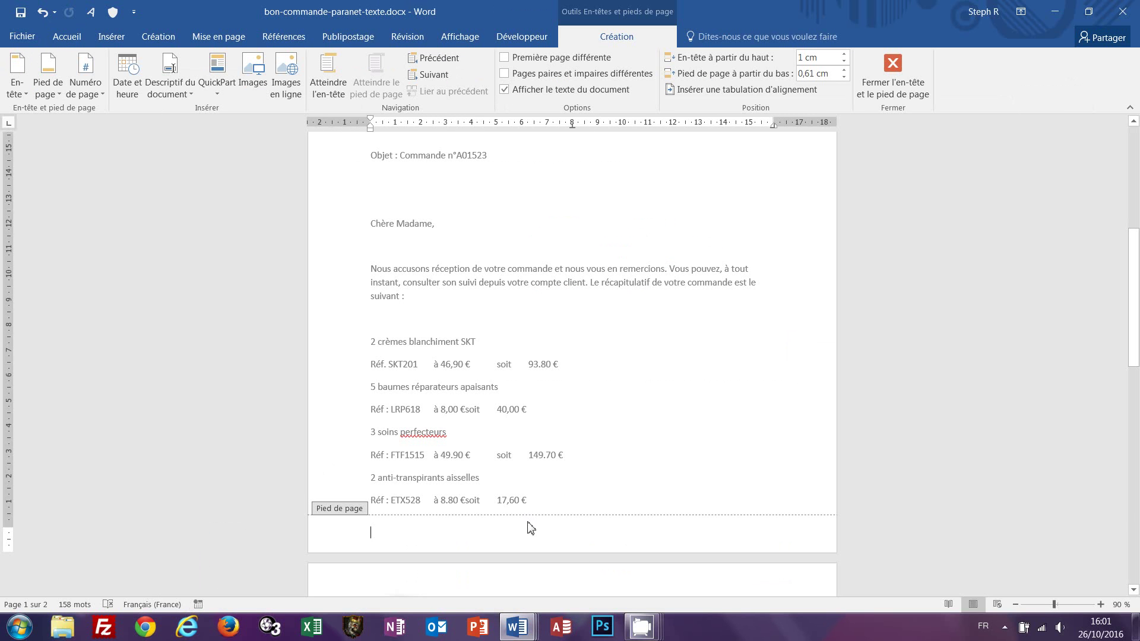
pyautogui.scroll(-1, 517, 535)
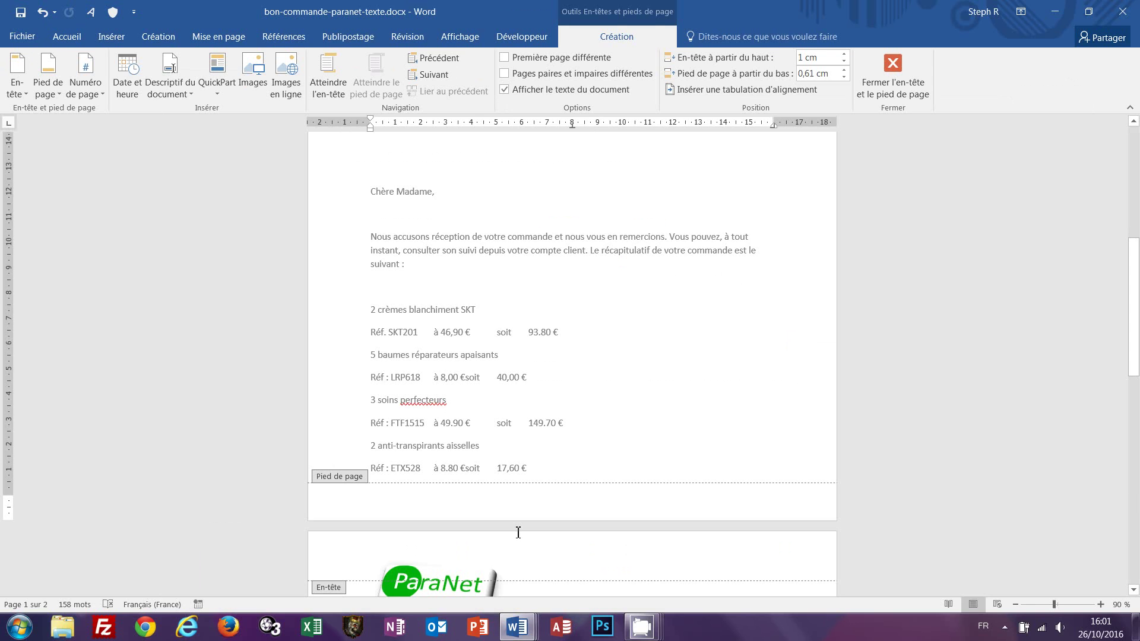
pyautogui.write('Page')
pyautogui.click(234, 40)
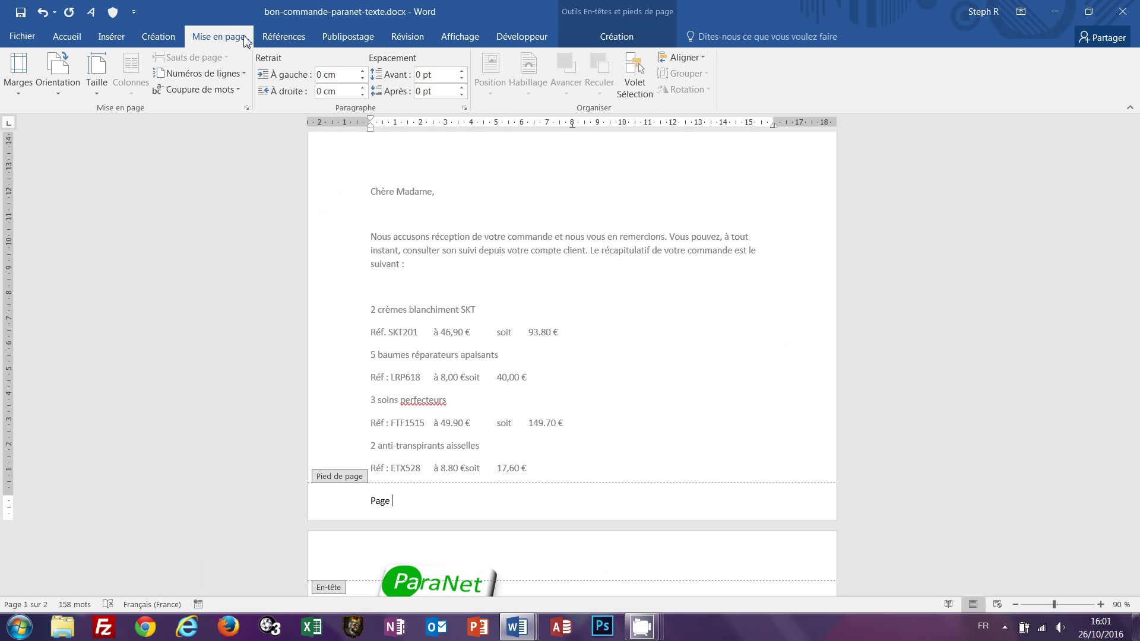
pyautogui.click(99, 38)
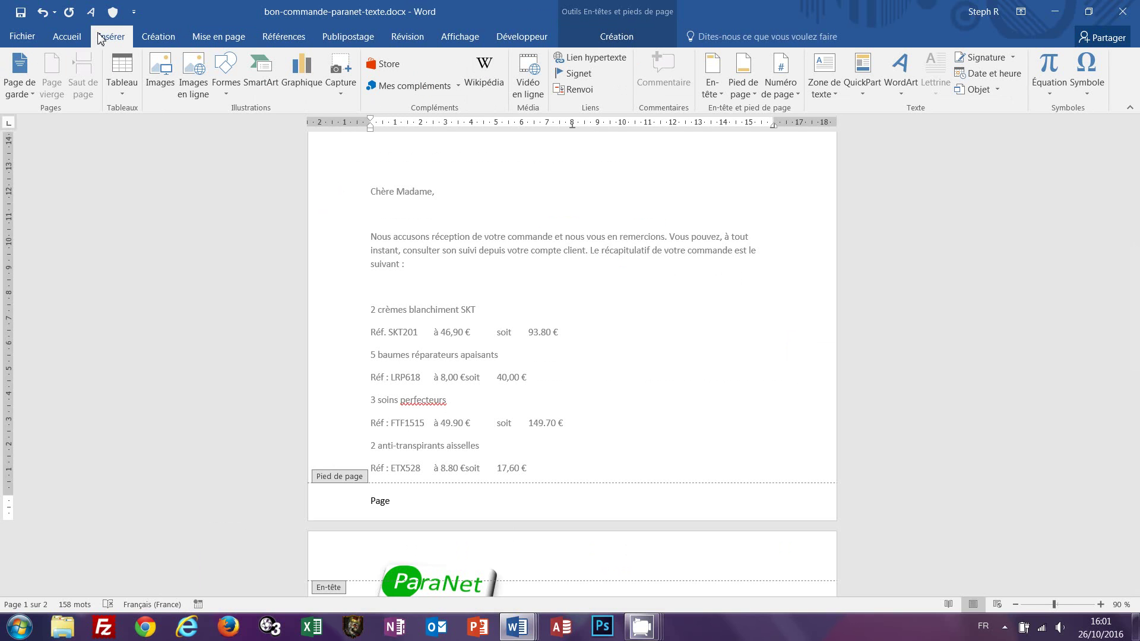
pyautogui.click(233, 38)
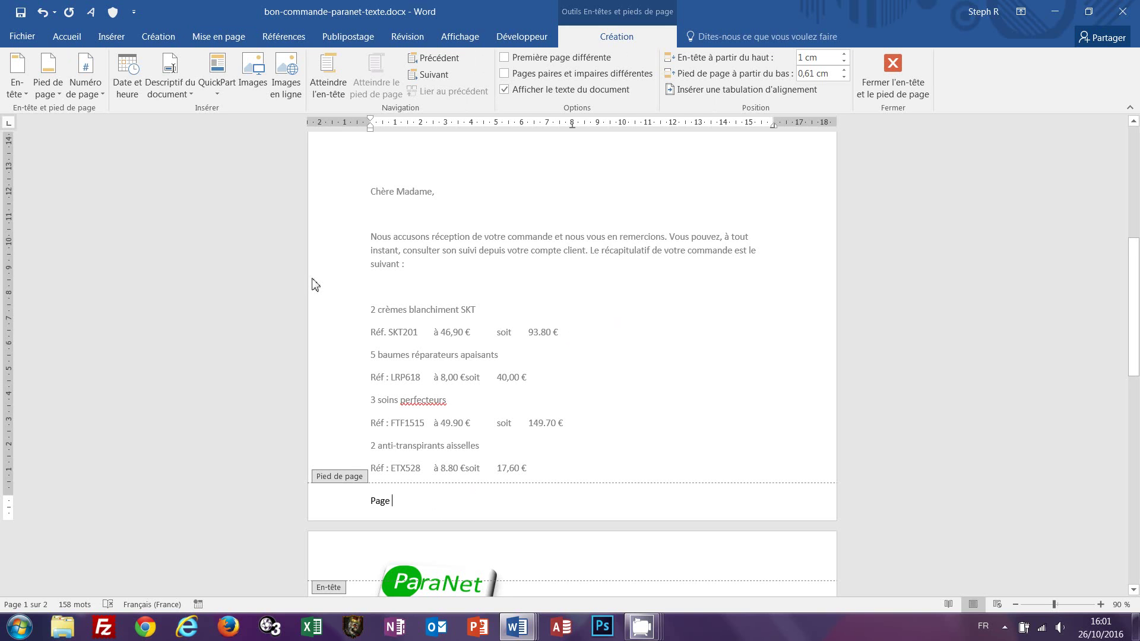
# - Insert the Page field after the word "Page" in the footer and check the numbering on the second page
pyautogui.click(192, 98)
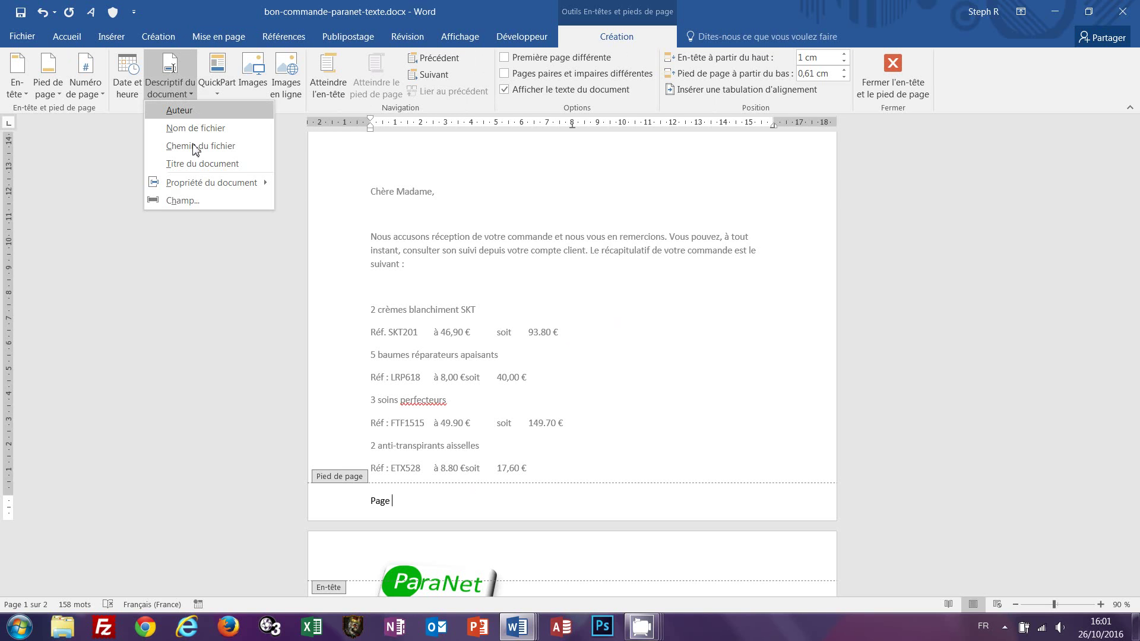
pyautogui.click(182, 200)
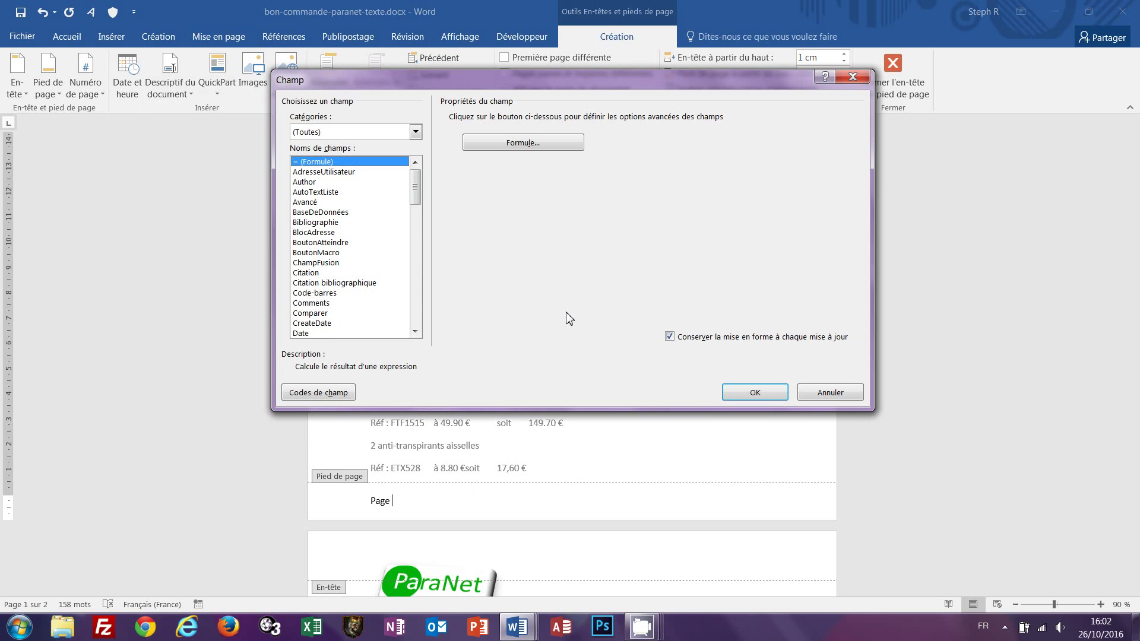
pyautogui.scroll(-1, 418, 208)
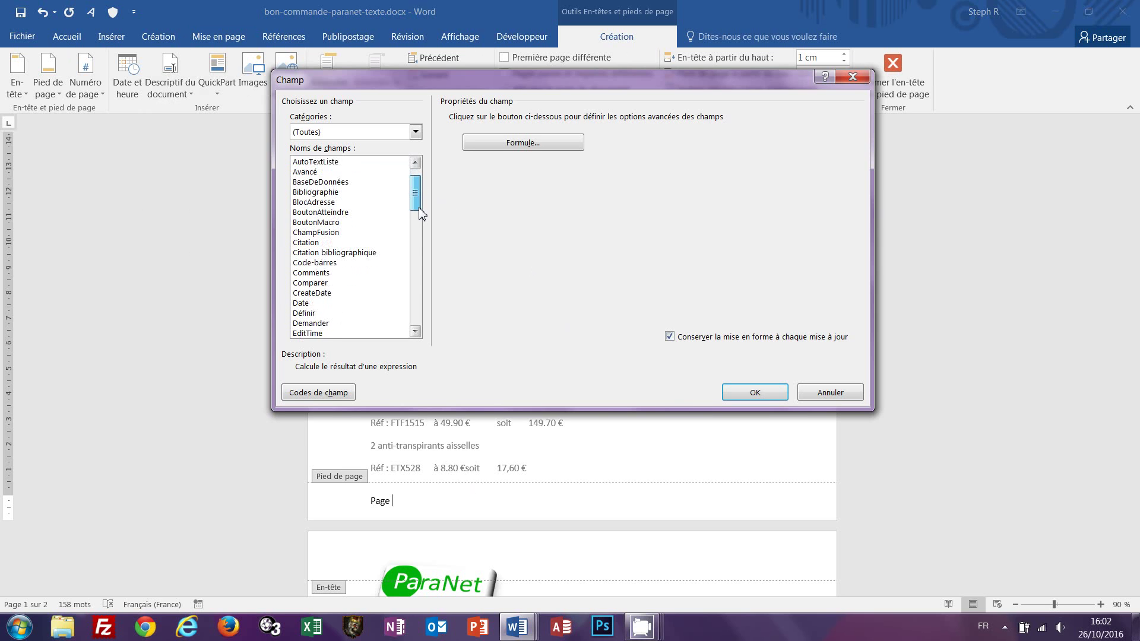
pyautogui.scroll(-1, 420, 213)
pyautogui.click(356, 242)
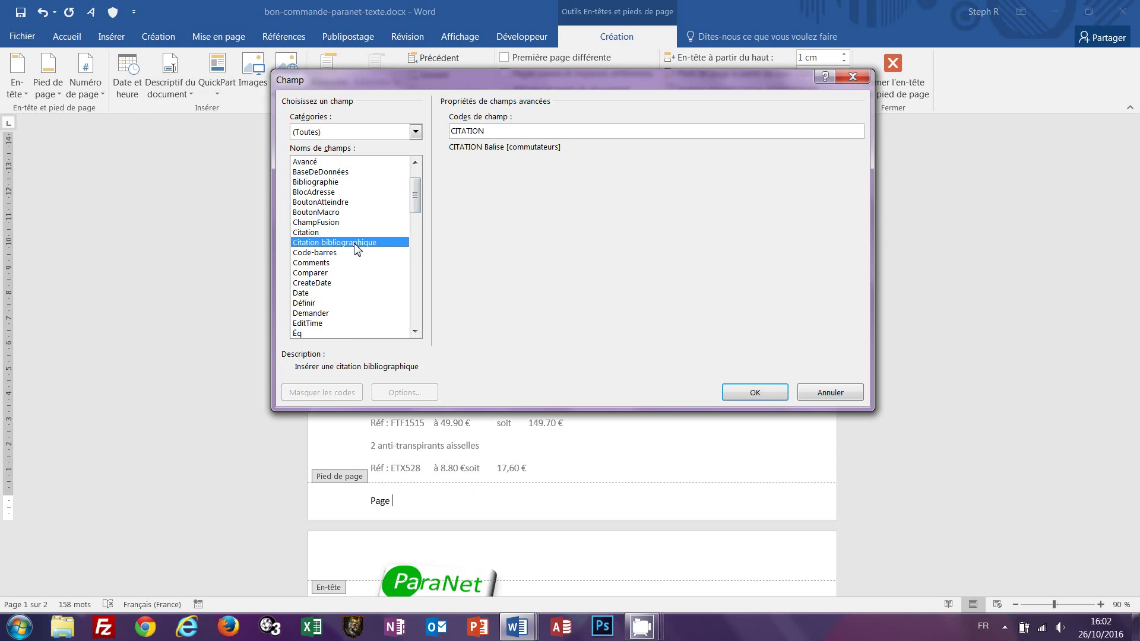
pyautogui.press('p')
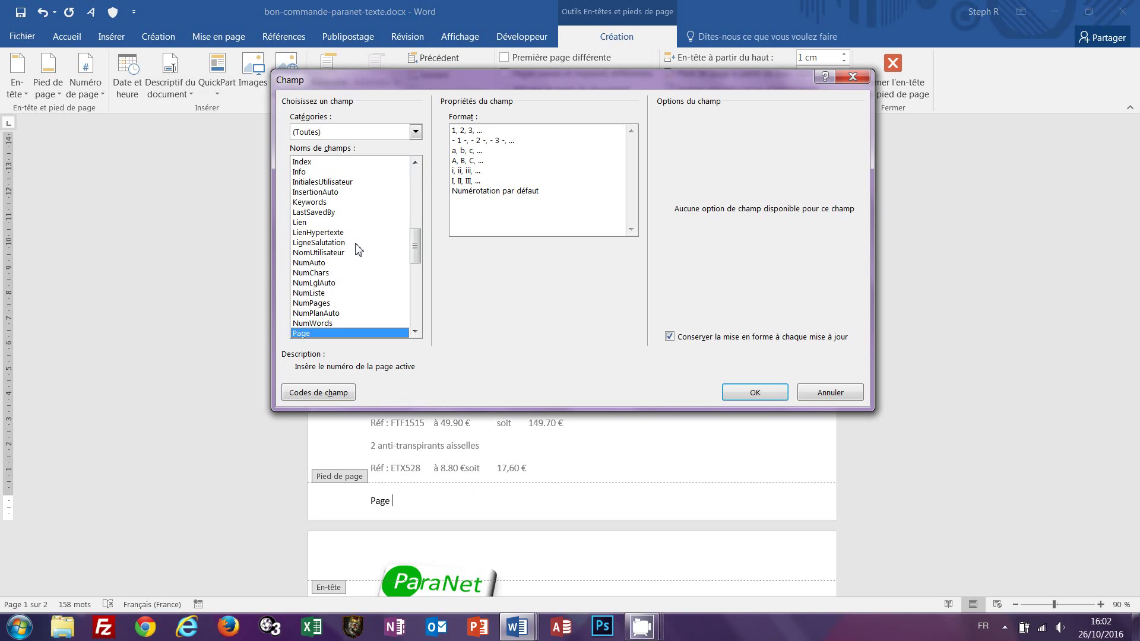
pyautogui.click(766, 394)
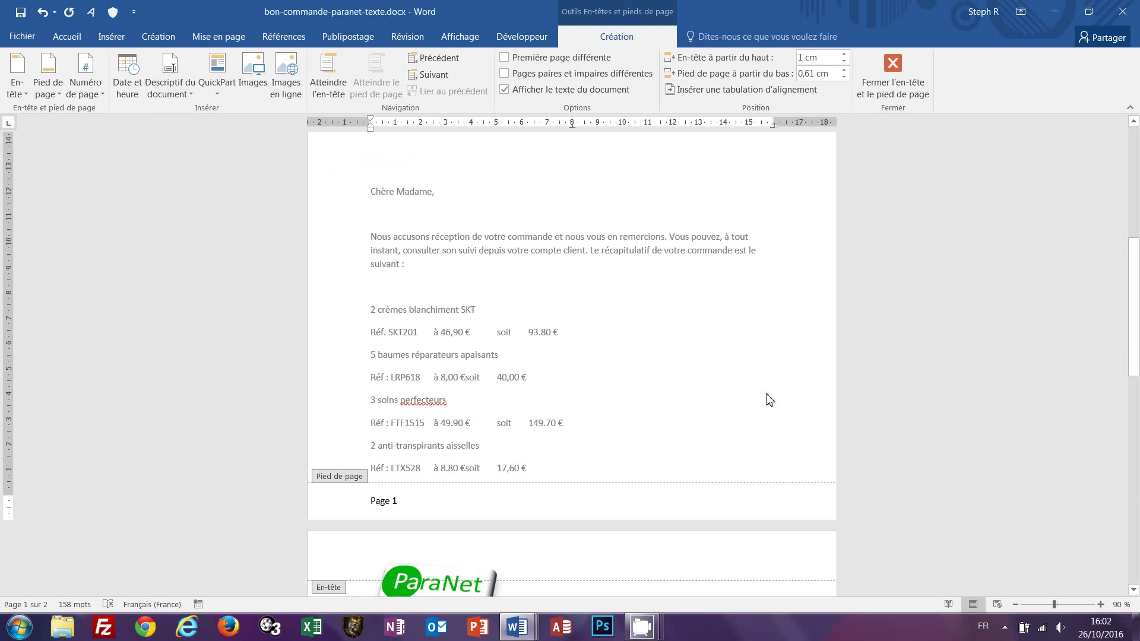
pyautogui.scroll(-10, 765, 397)
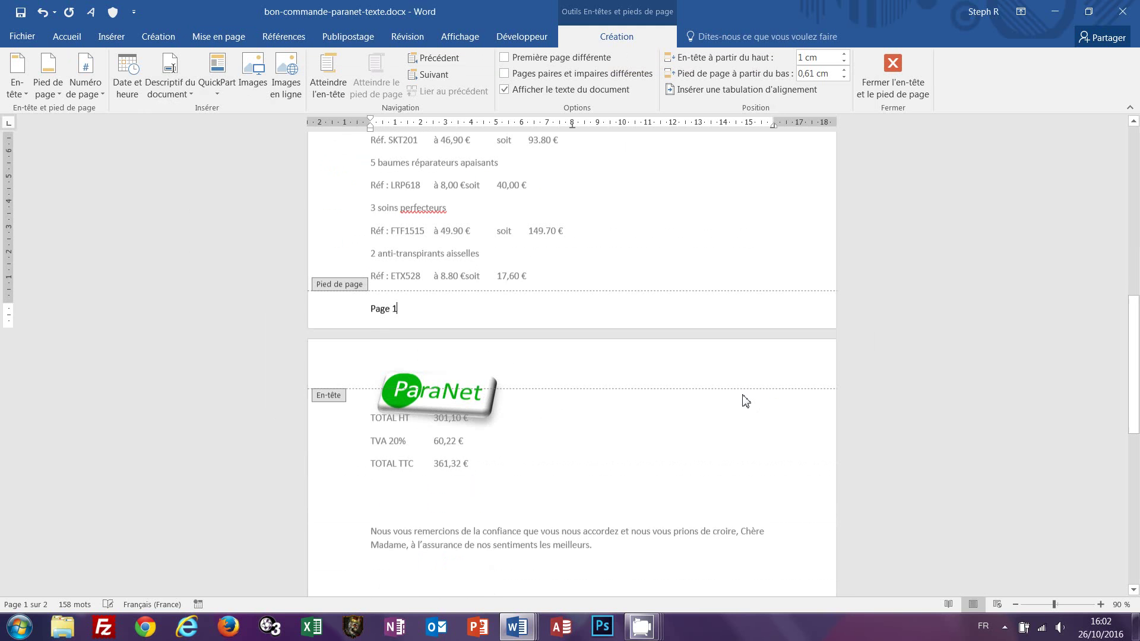
pyautogui.scroll(-2, 738, 393)
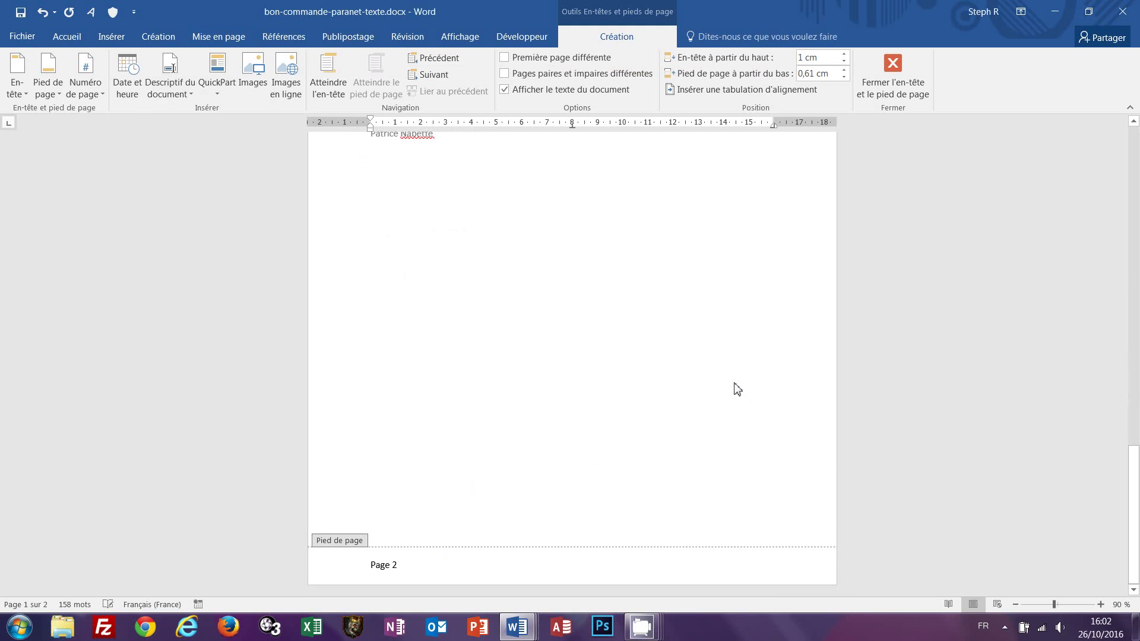
pyautogui.scroll(8, 740, 386)
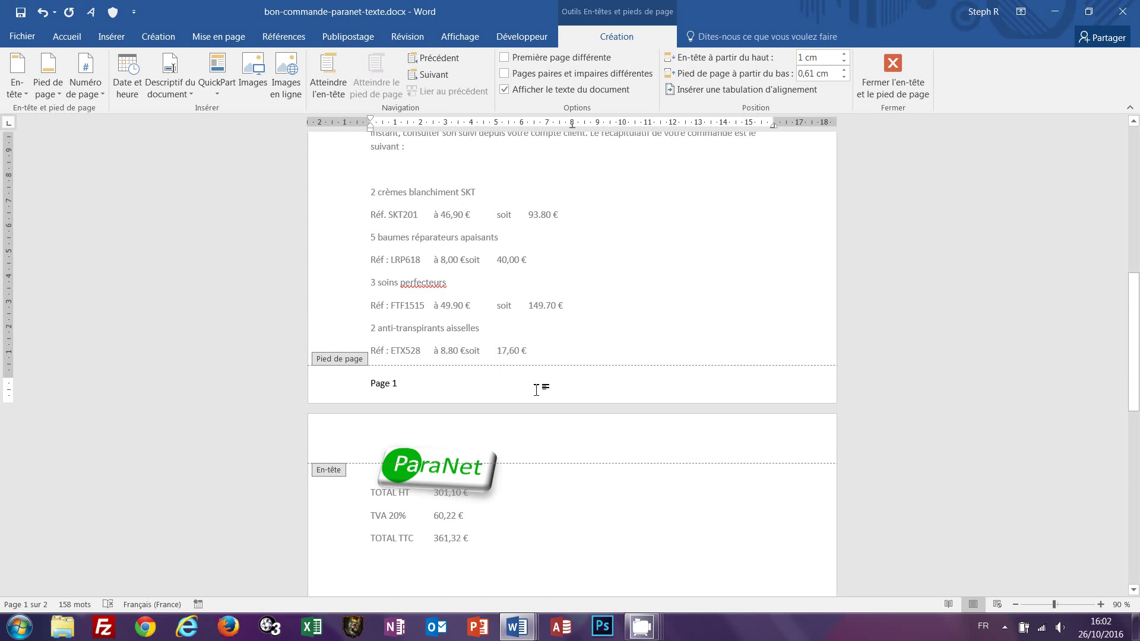
# - Add a slash after the page number in the footer and insert the NumPages field behind it
pyautogui.write('/')
pyautogui.click(190, 94)
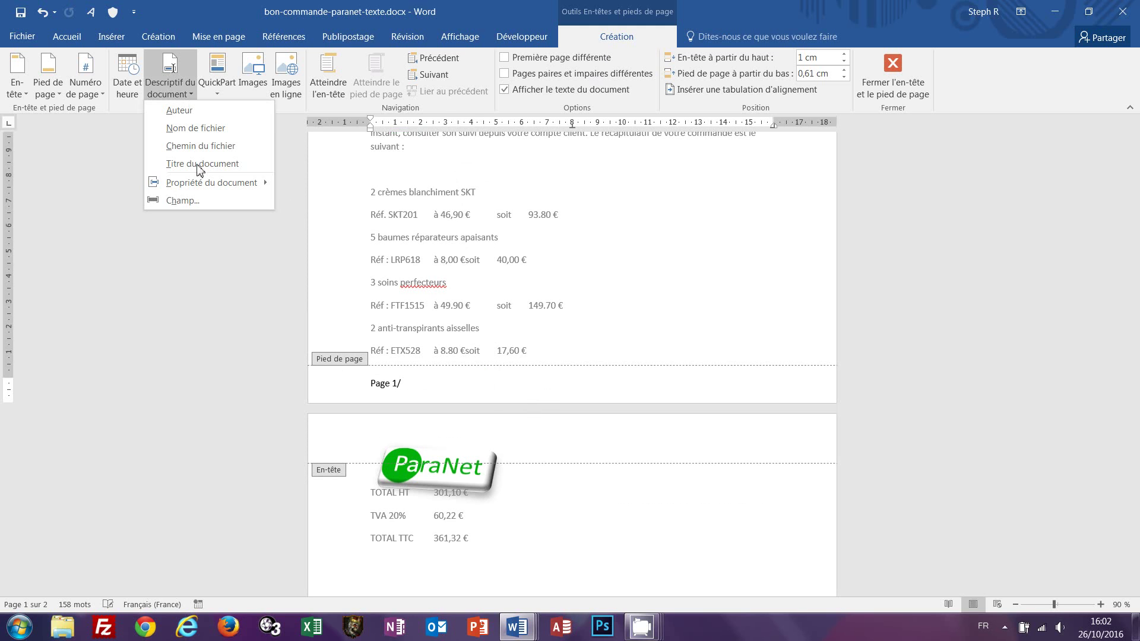
pyautogui.click(196, 202)
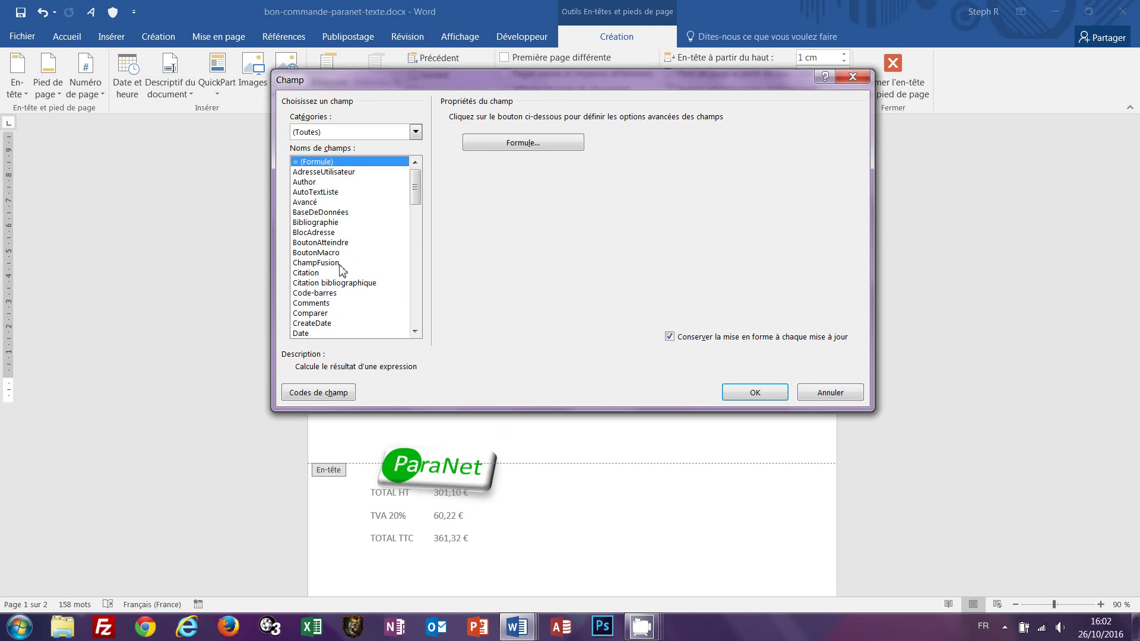
pyautogui.press('d')
pyautogui.press('n')
pyautogui.press('u')
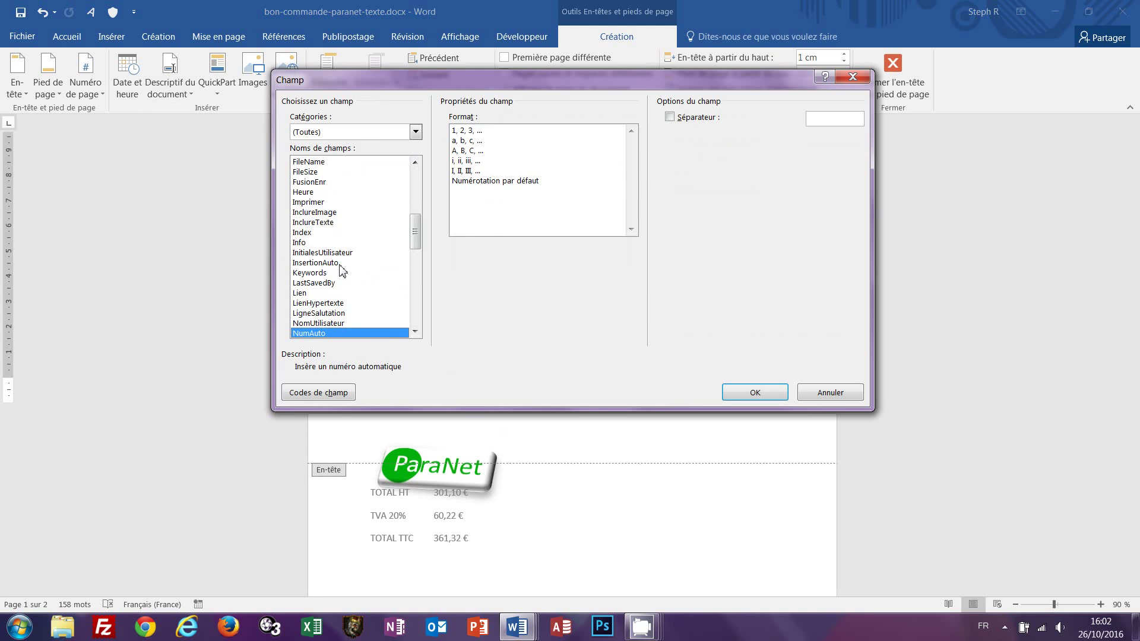
pyautogui.press('m')
pyautogui.press('p')
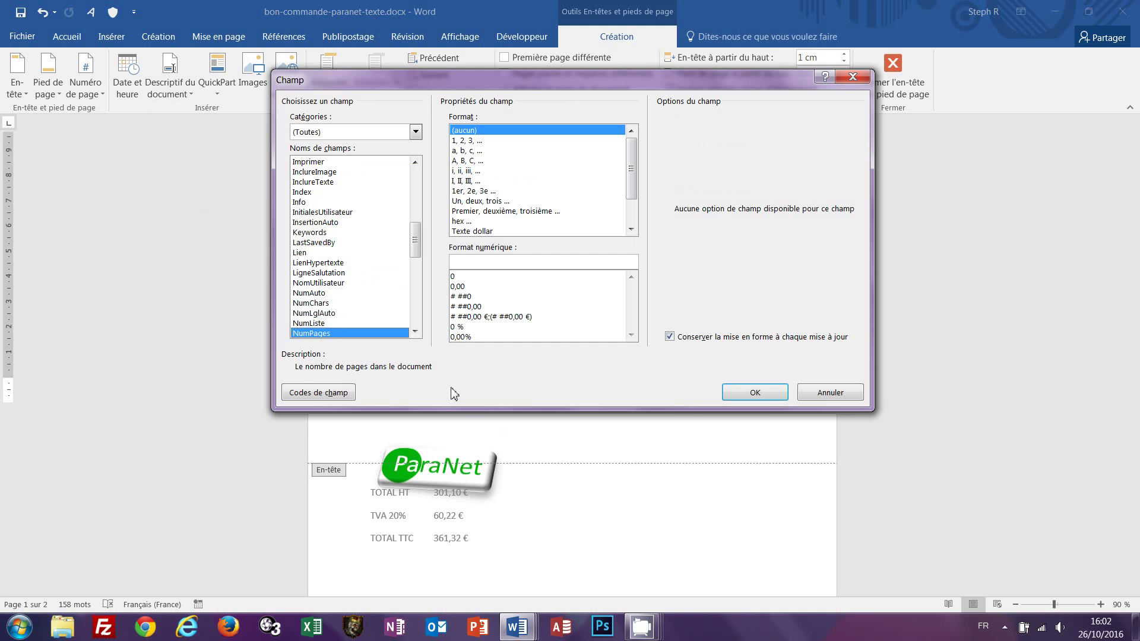
pyautogui.click(756, 393)
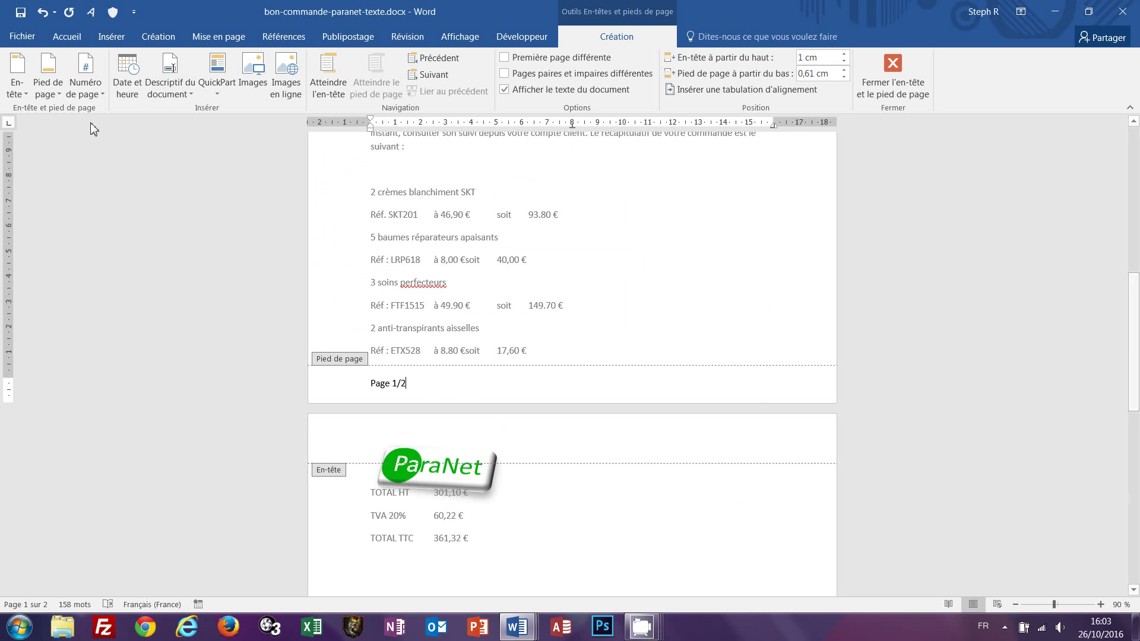
pyautogui.click(522, 125)
pyautogui.moveTo(523, 126); pyautogui.dragTo(523, 127)
pyautogui.write('Profiter de nos bonnes affaires : www.paranet.com/promotions/')
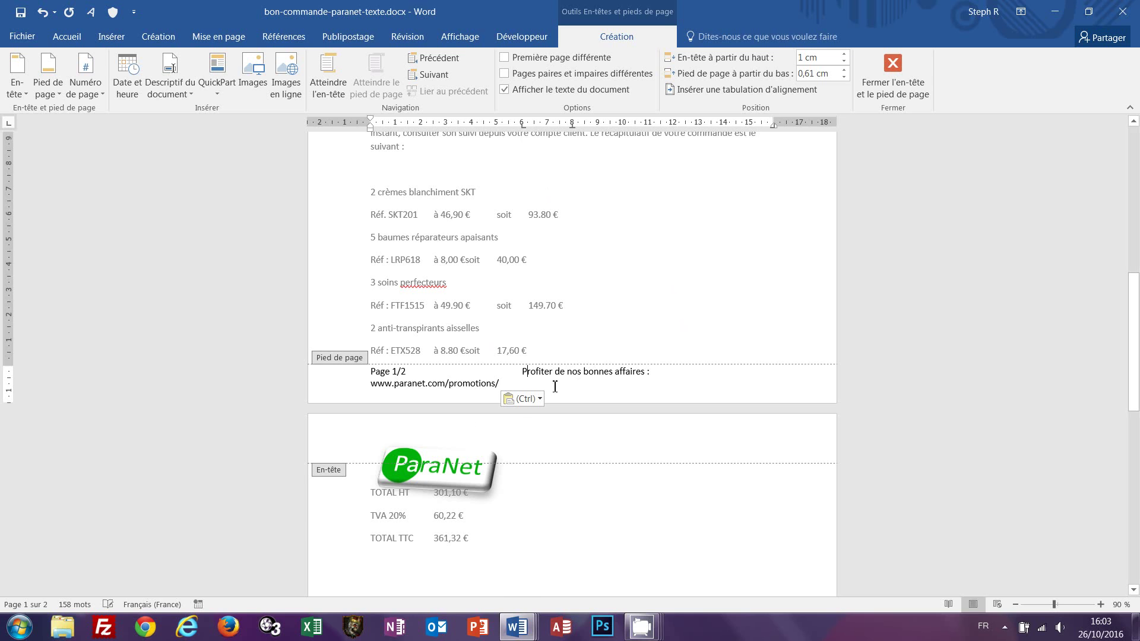
pyautogui.moveTo(522, 126); pyautogui.dragTo(498, 131)
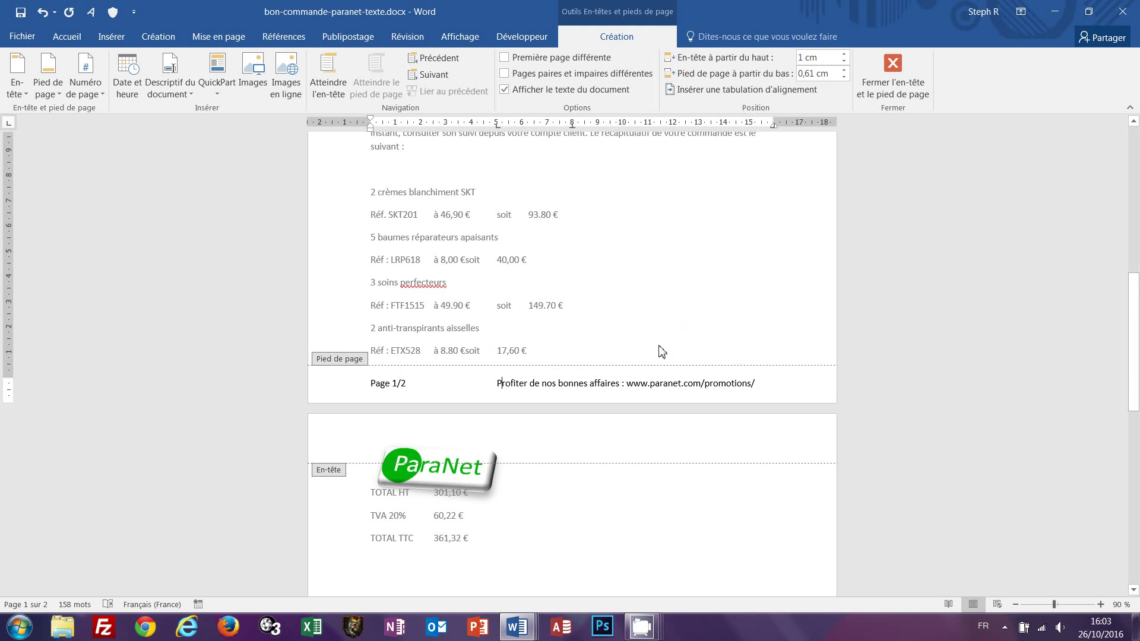
# - Leave the footer and examine the logo and footer on both pages of the letter
pyautogui.tripleClick(666, 233)
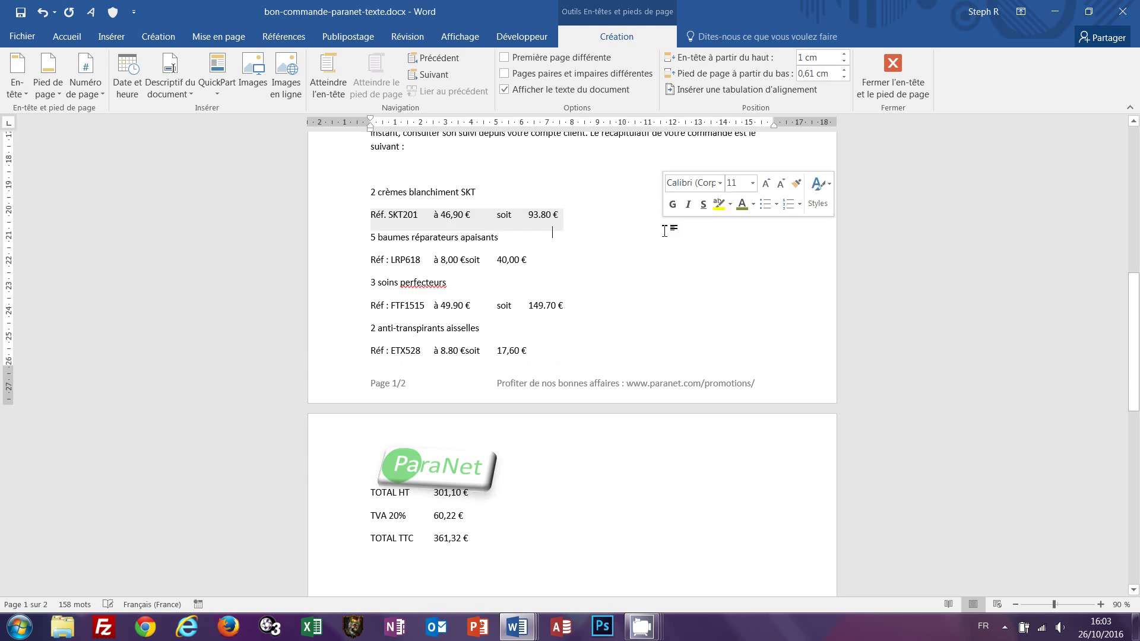
pyautogui.scroll(10, 682, 297)
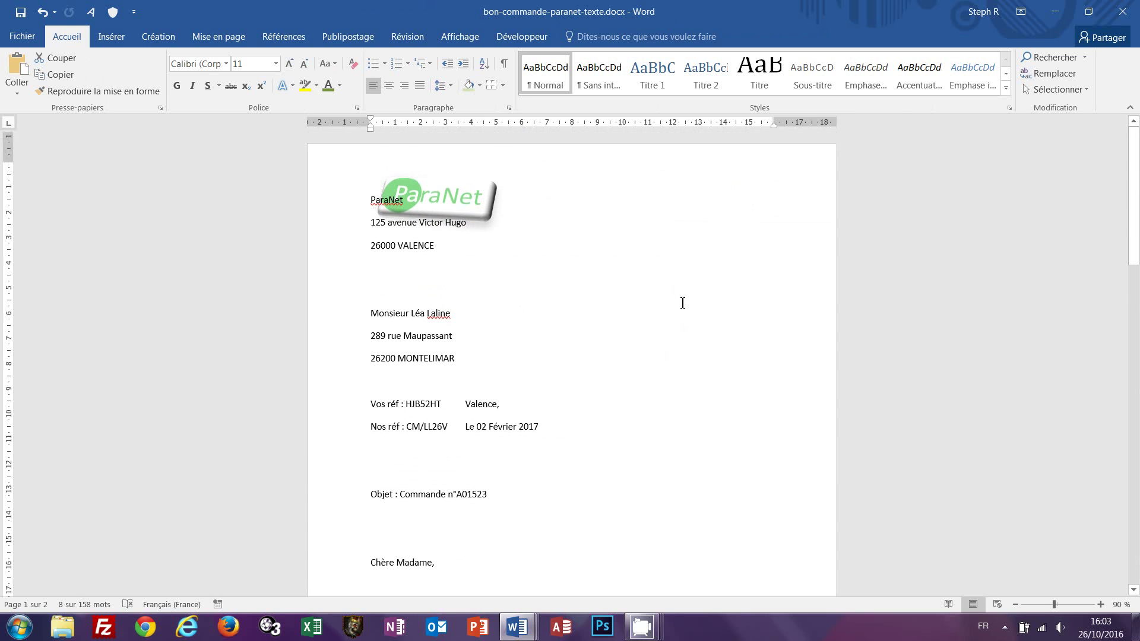
pyautogui.scroll(-10, 682, 302)
pyautogui.scroll(-1, 681, 300)
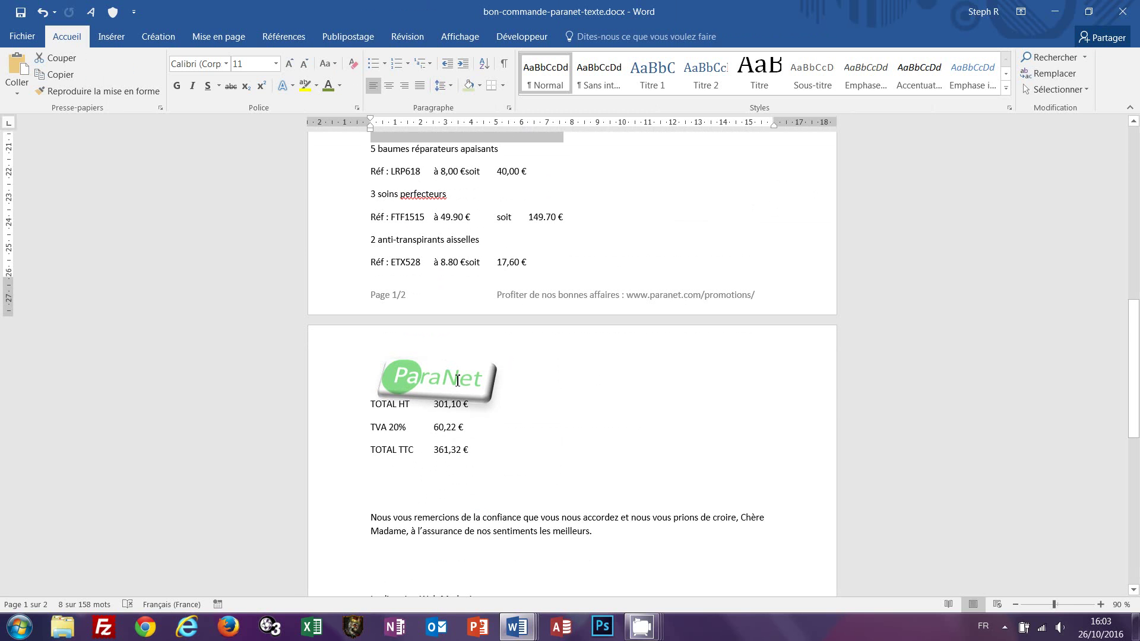
pyautogui.scroll(-12, 457, 380)
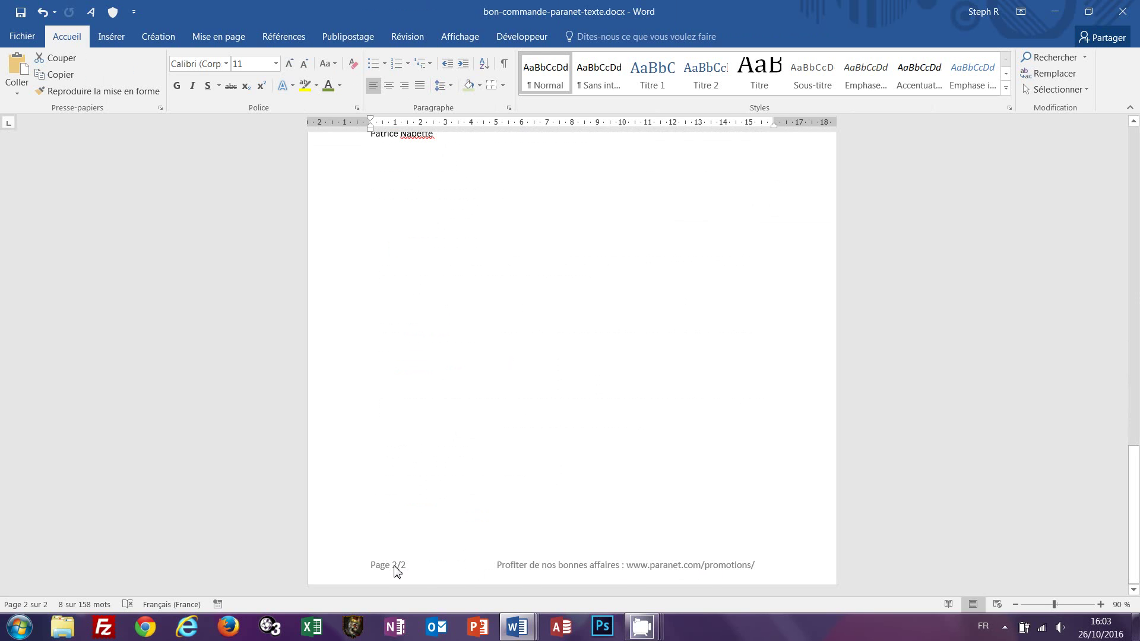
pyautogui.scroll(15, 611, 329)
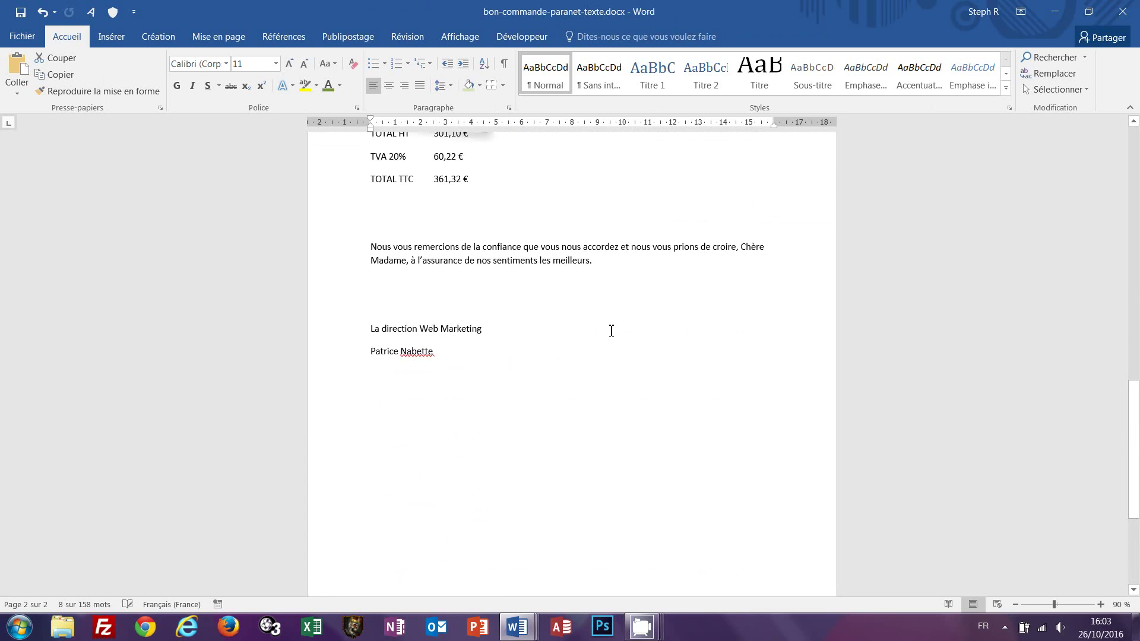
pyautogui.scroll(10, 612, 332)
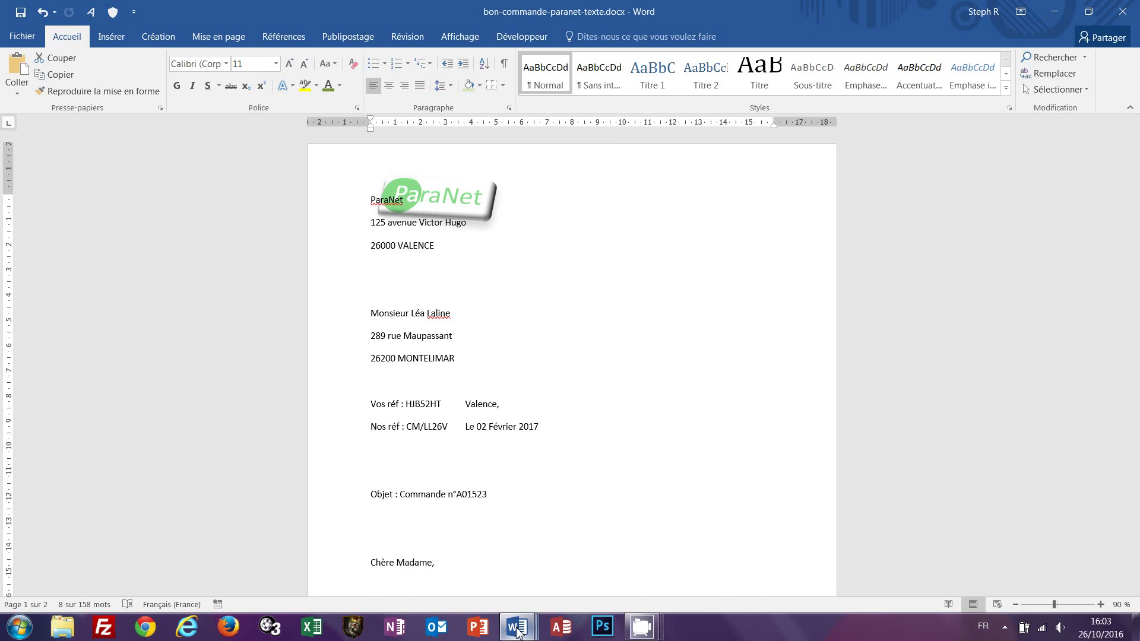
# - Switch to bon-commande-paranet.docx and show its formatting marks to examine the layout of the letterhead paragraphs
pyautogui.moveTo(518, 632)
pyautogui.click(291, 568)
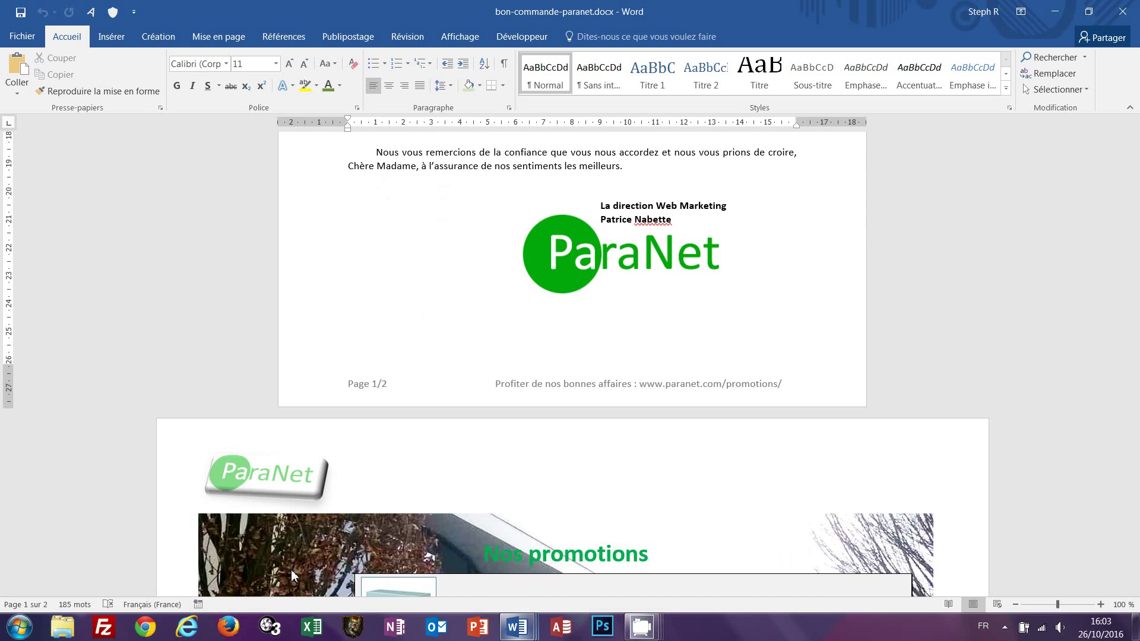
pyautogui.scroll(10, 533, 355)
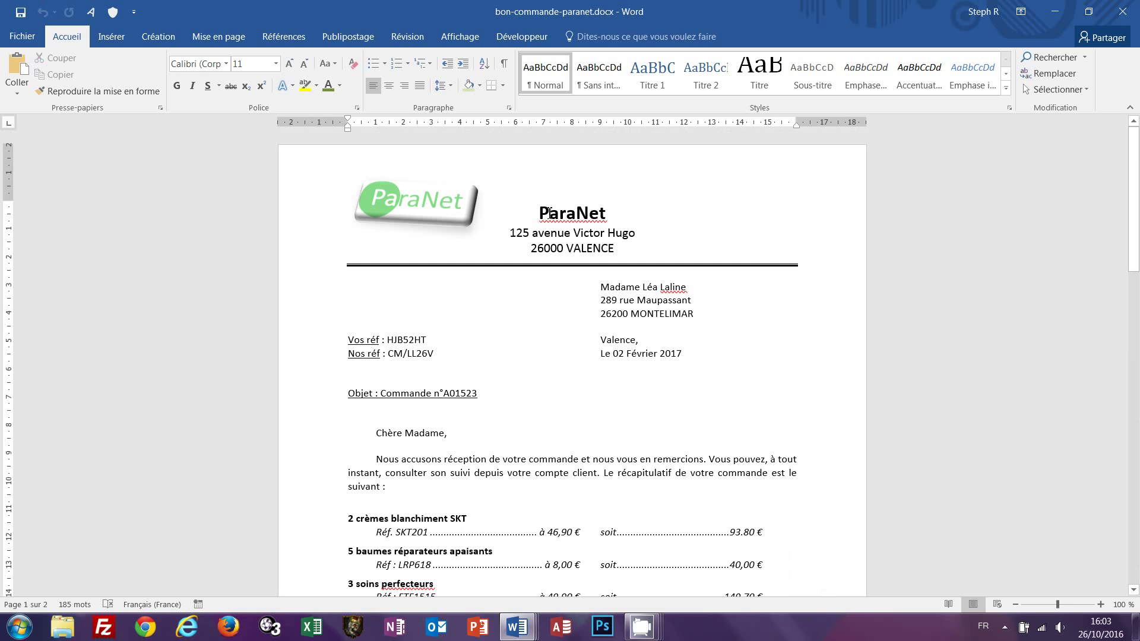
pyautogui.click(503, 63)
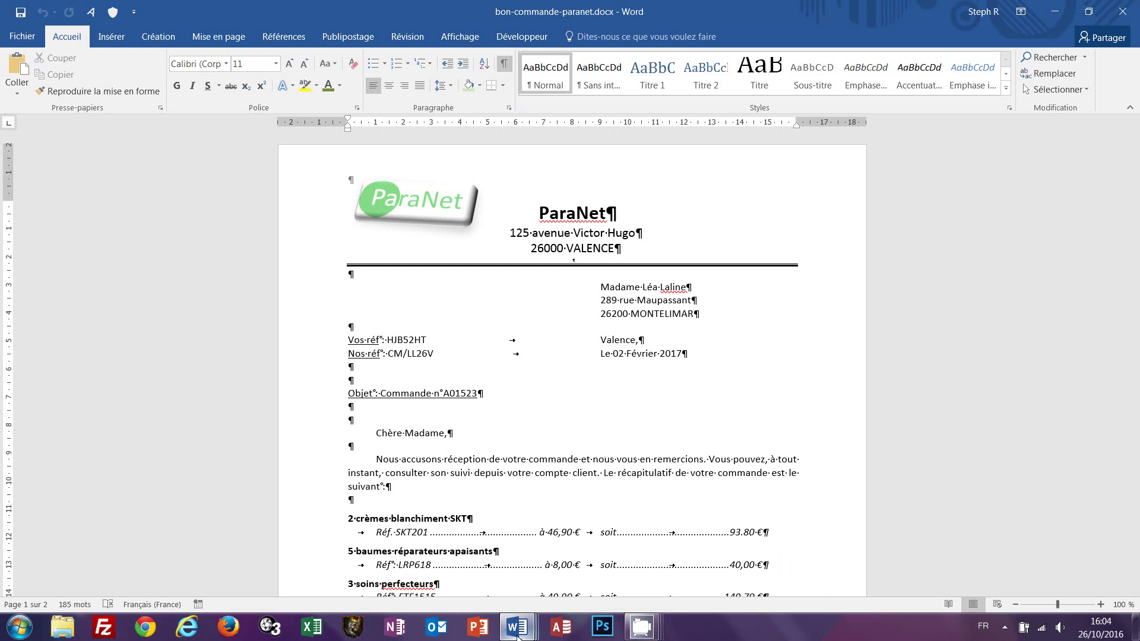
# - Return to bon-commande-paranet-texte.docx, centre the three ParaNet letterhead lines and remove the space after these paragraphs
pyautogui.moveTo(516, 636)
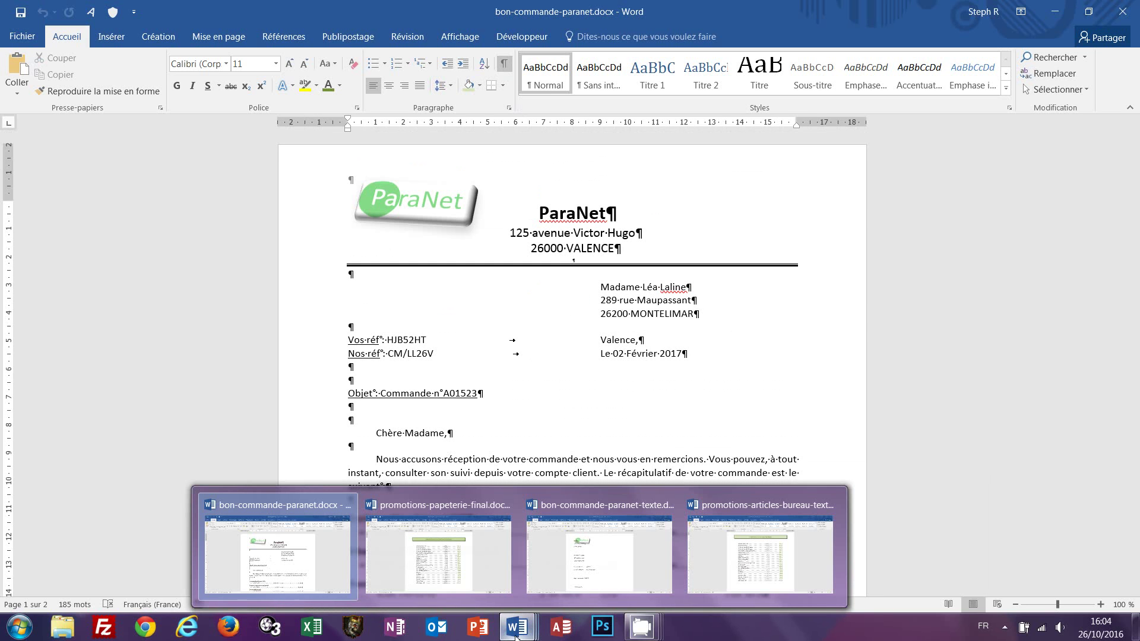
pyautogui.click(613, 577)
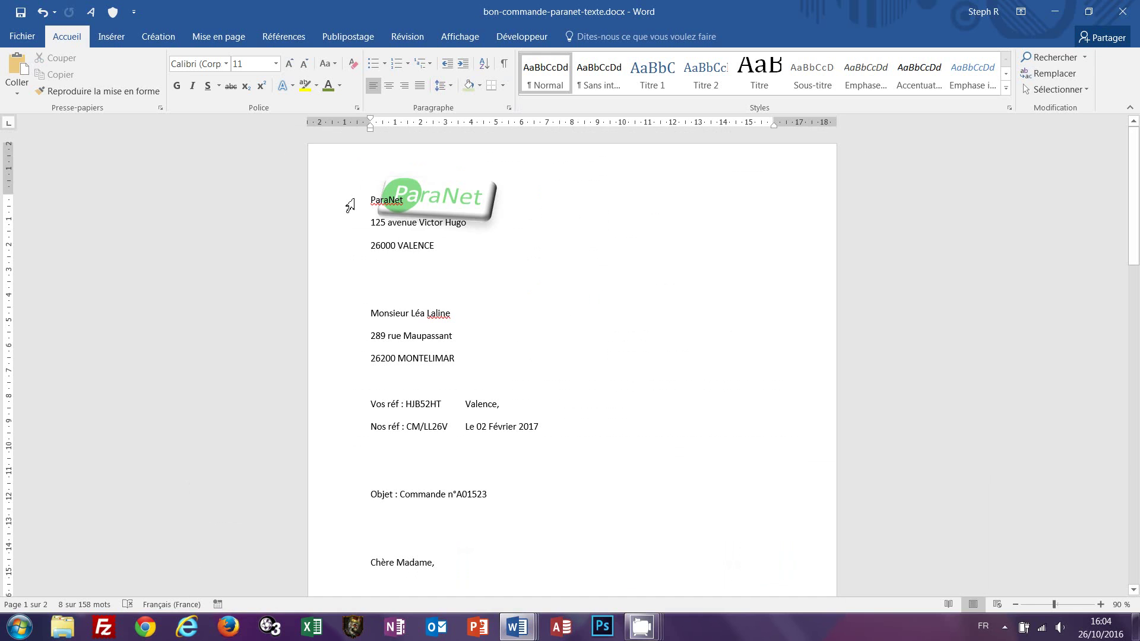
pyautogui.click(350, 203)
pyautogui.moveTo(350, 224); pyautogui.dragTo(348, 249)
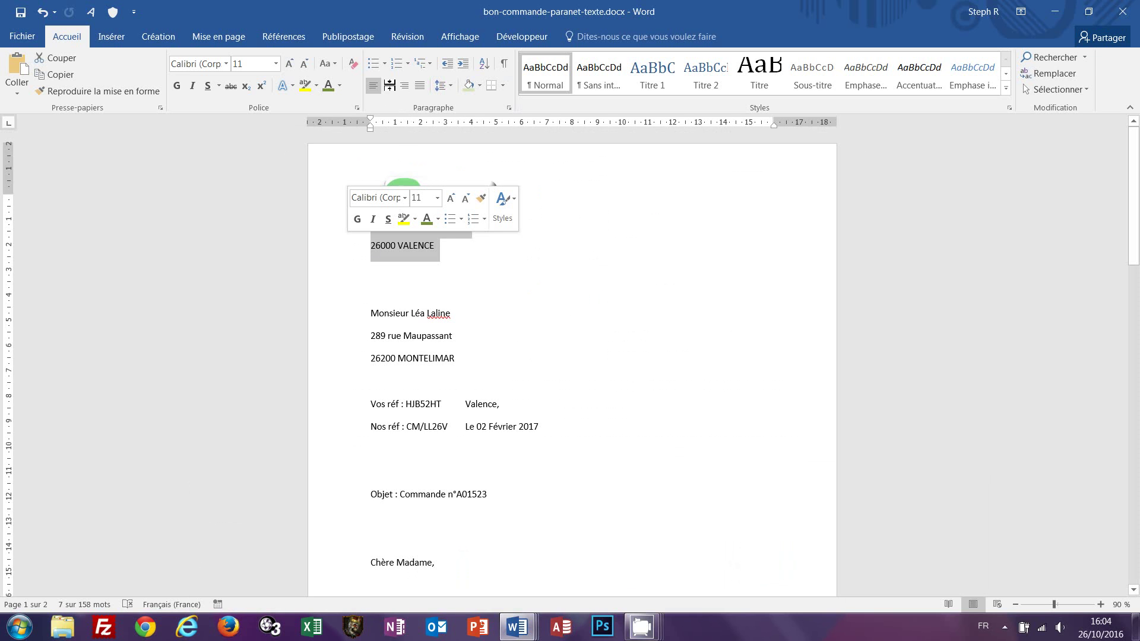
pyautogui.click(388, 87)
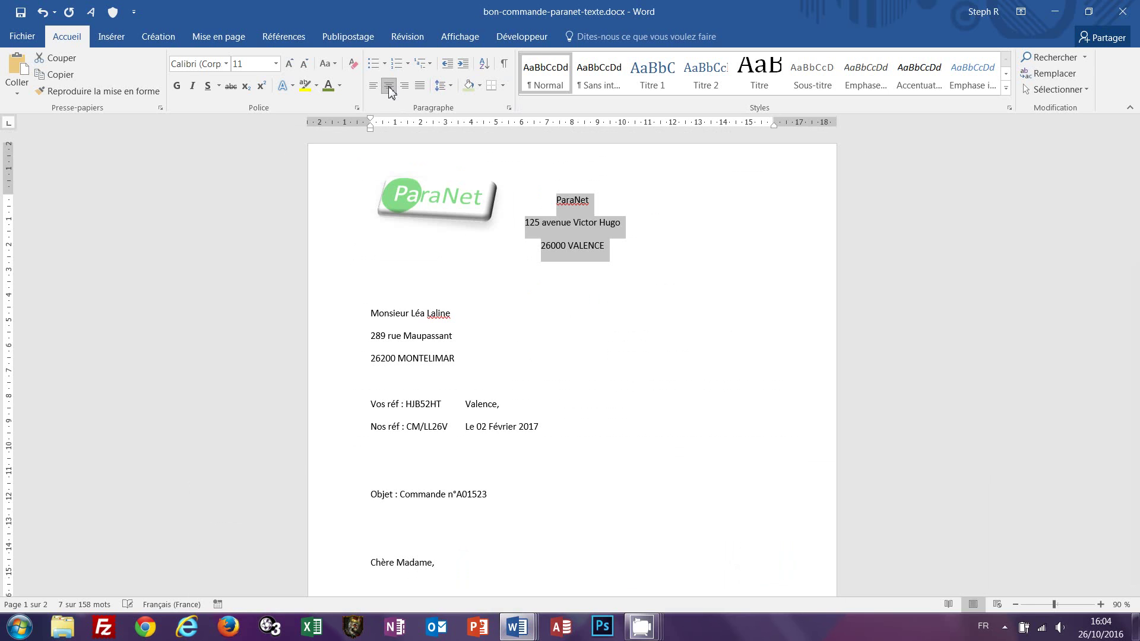
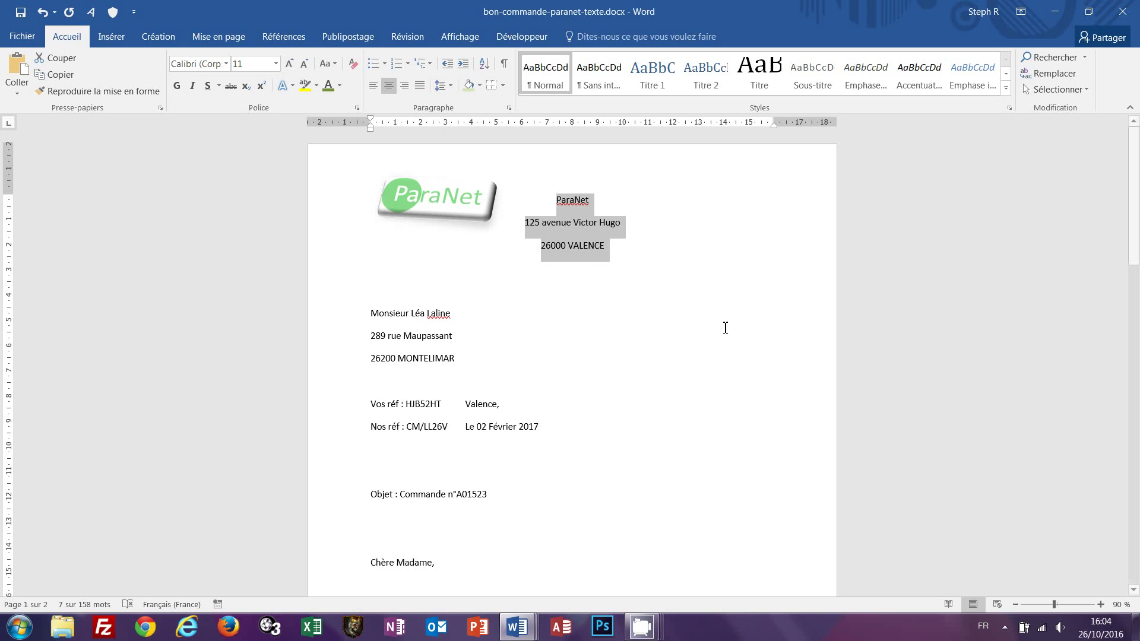
pyautogui.click(451, 87)
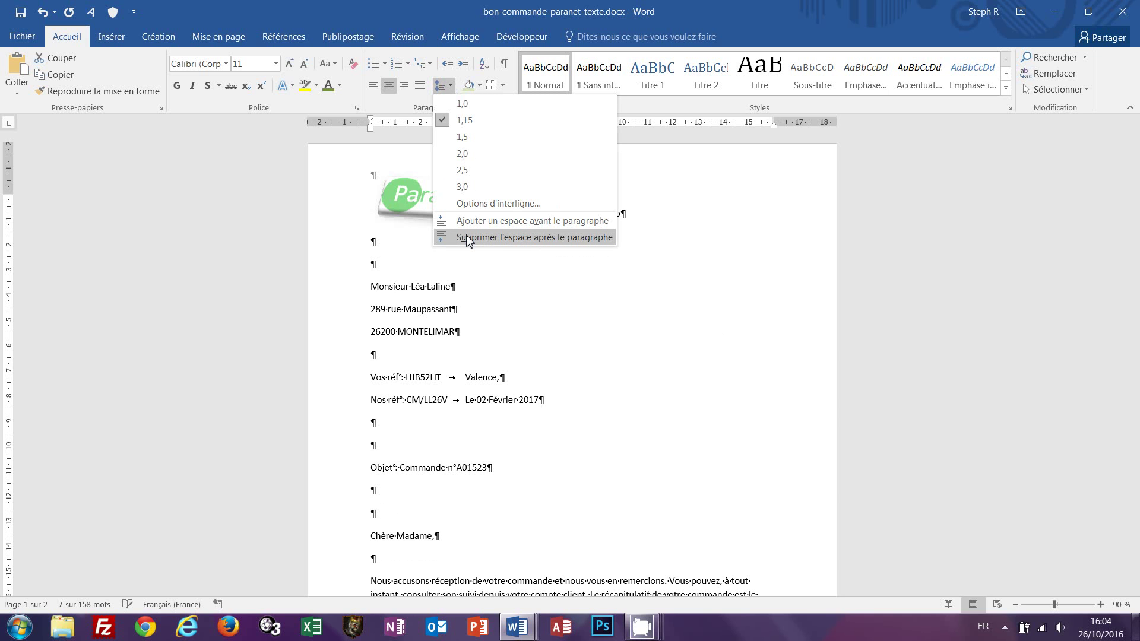
pyautogui.click(465, 236)
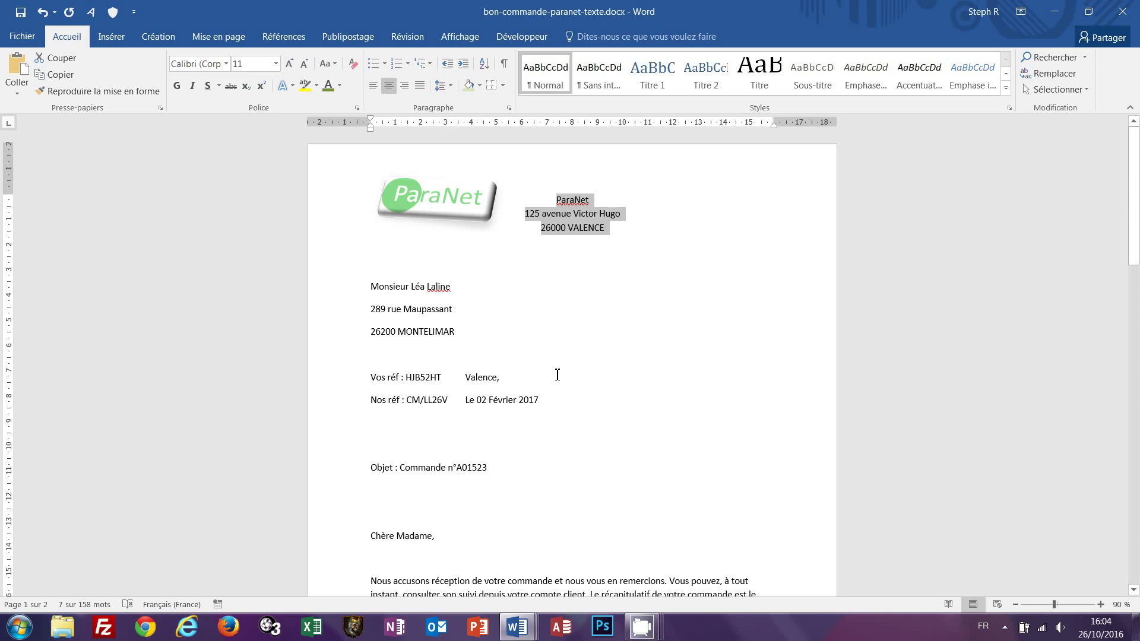
# - Switch to bon-commande-paranet.docx and check the font size and weight of the company name and address lines in the letterhead
pyautogui.click(560, 204)
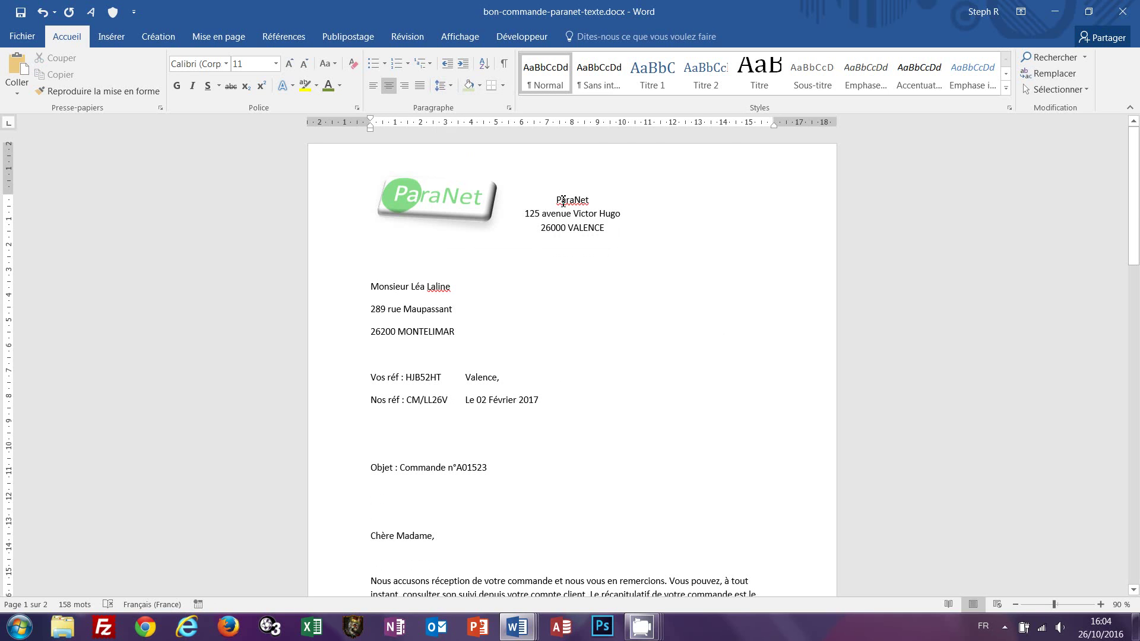
pyautogui.doubleClick(562, 201)
pyautogui.hotkey('alt', 'Tab')
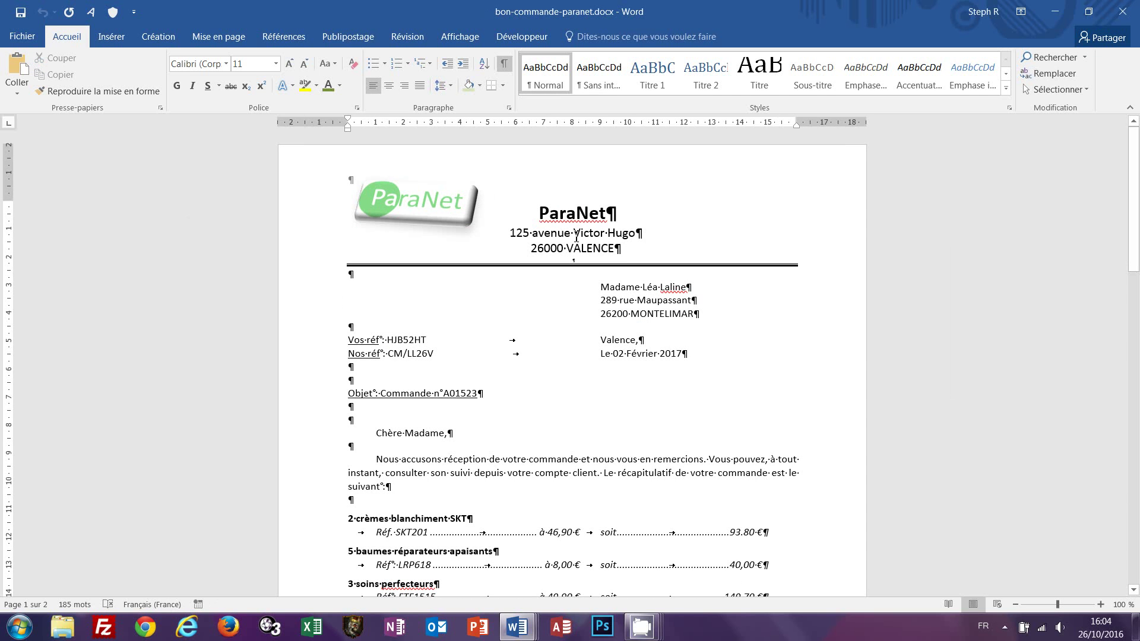
pyautogui.click(568, 215)
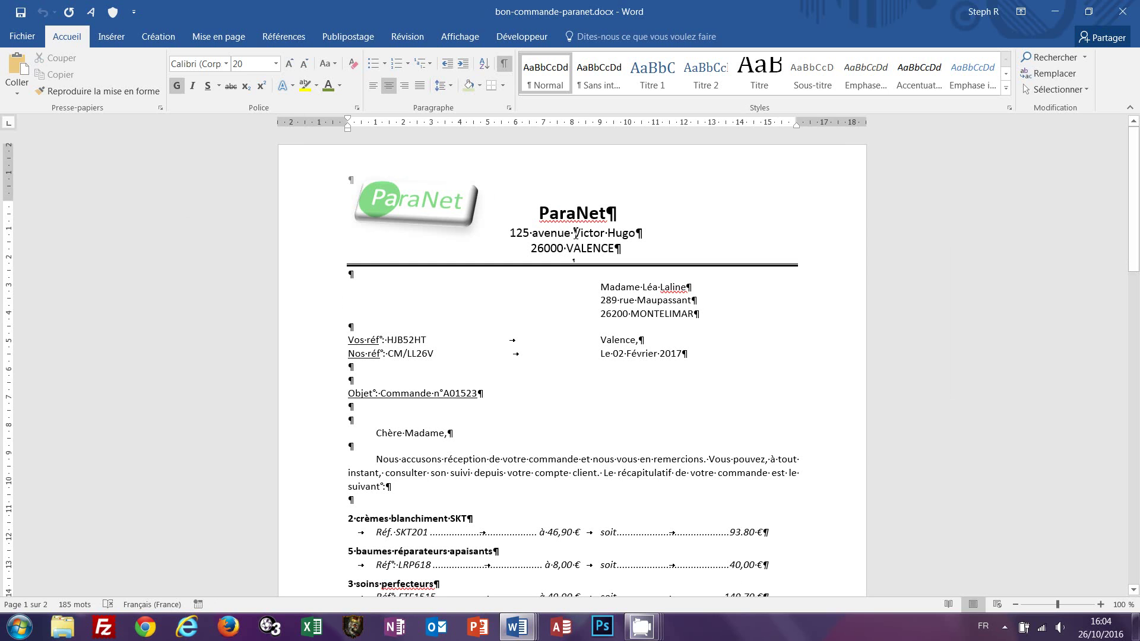
pyautogui.click(575, 232)
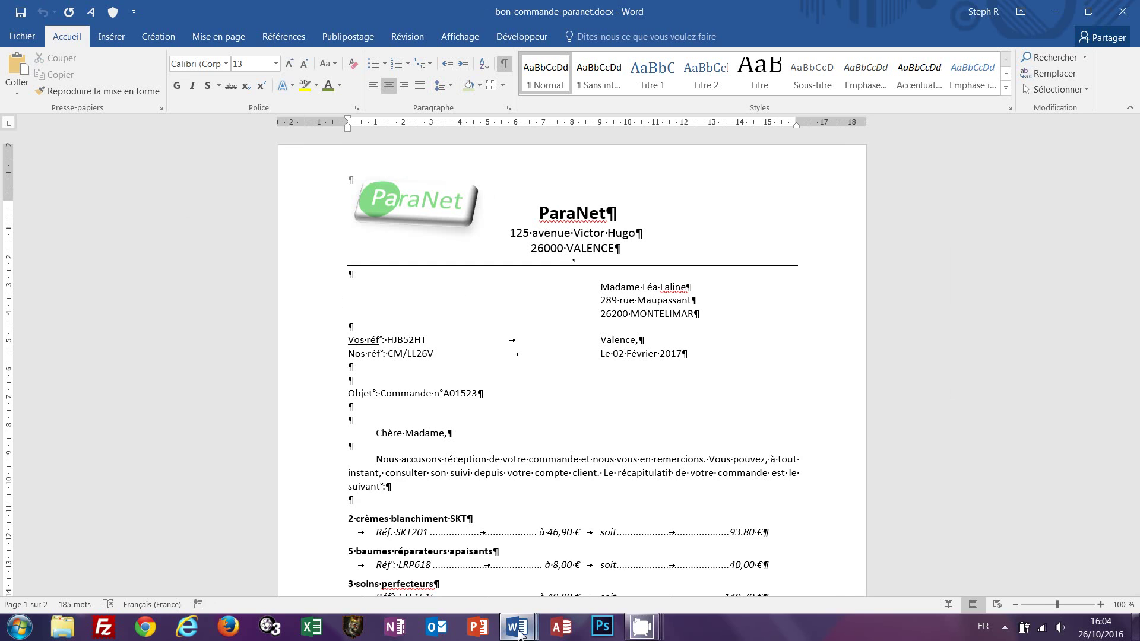
# - Return to bon-commande-paranet-texte.docx and set the font size of the three letterhead lines to 13 pt
pyautogui.moveTo(518, 630)
pyautogui.click(611, 565)
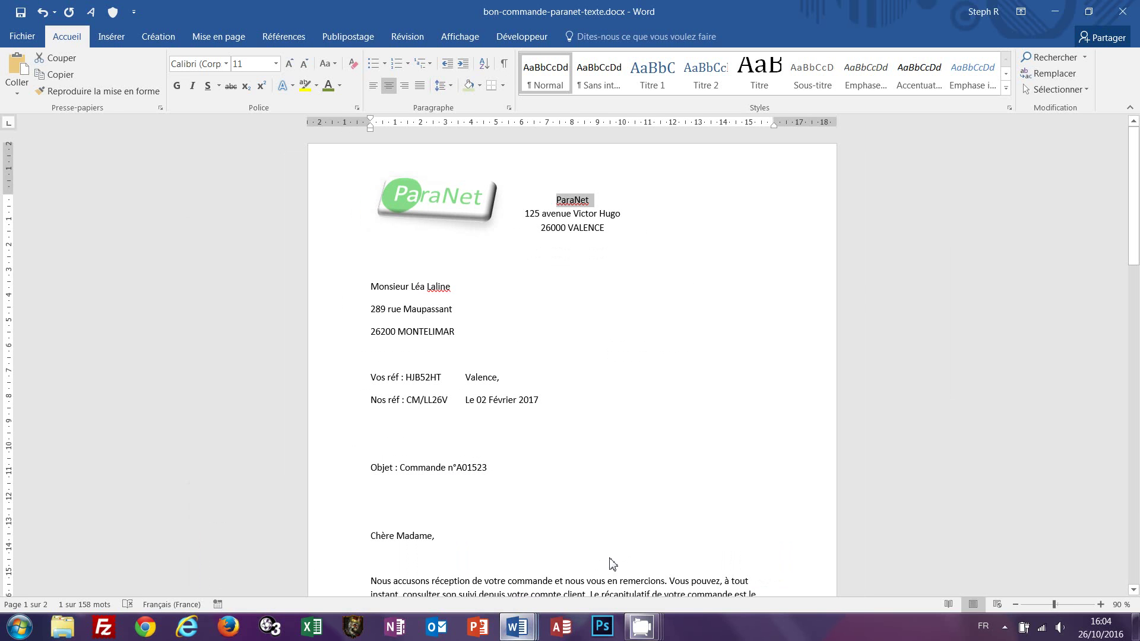
pyautogui.click(580, 201)
pyautogui.moveTo(557, 200); pyautogui.dragTo(605, 231)
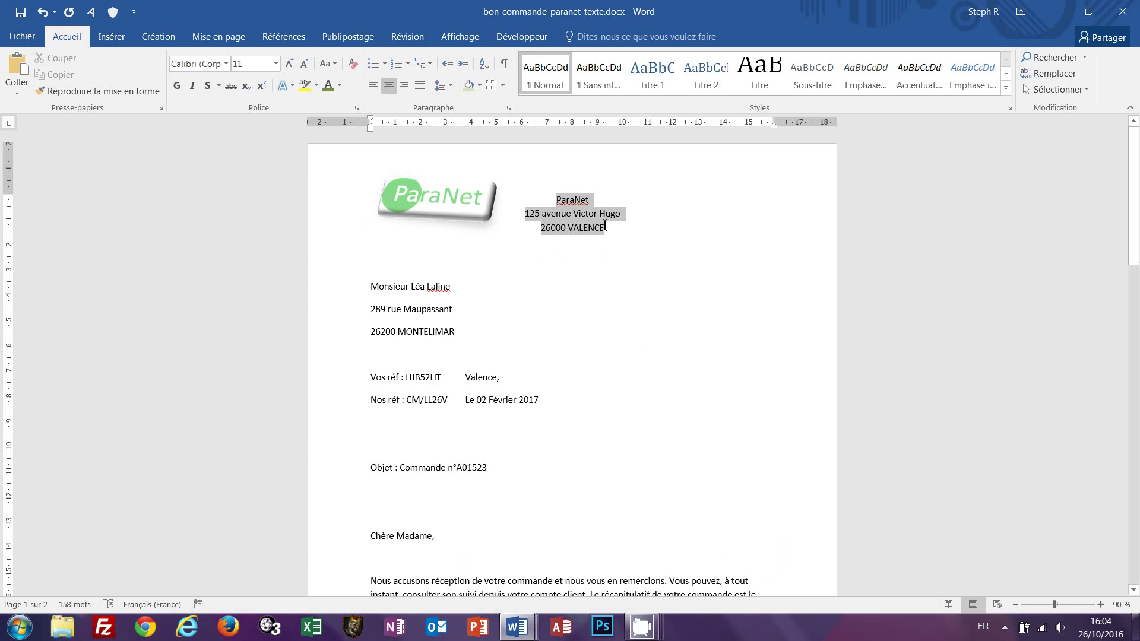
pyautogui.click(252, 64)
pyautogui.write('1')
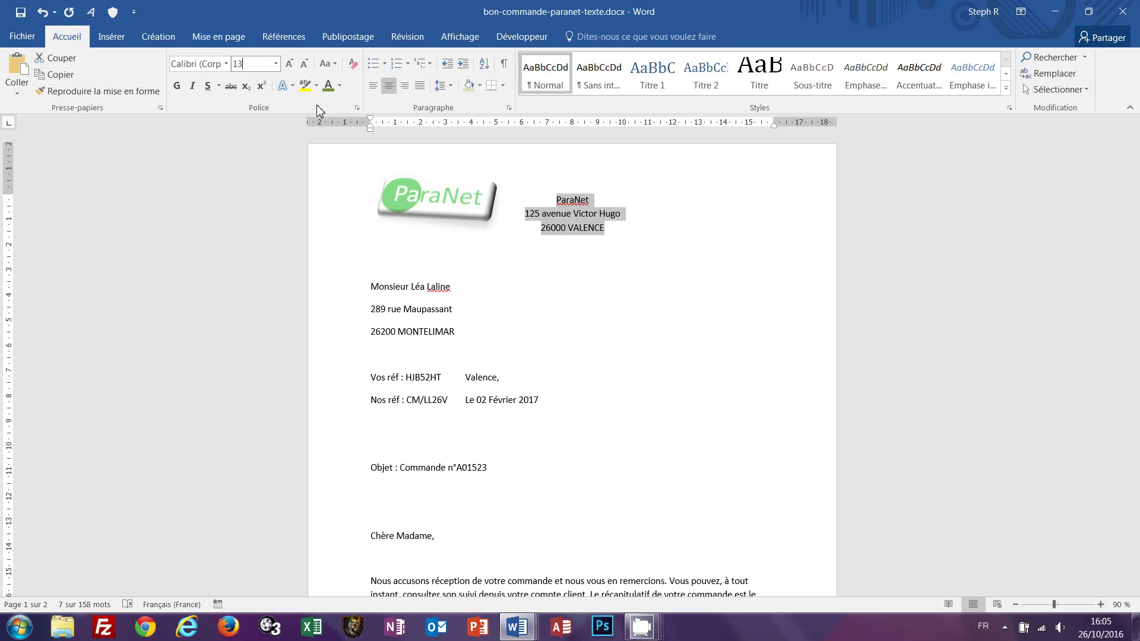
pyautogui.press('Return')
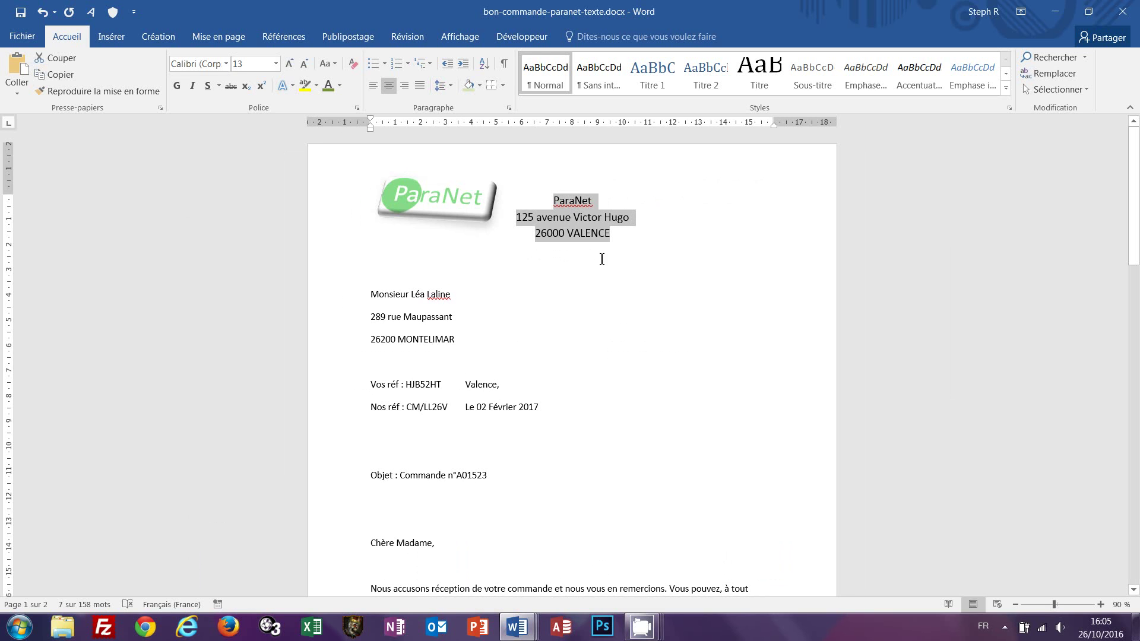
# - Format the company name "ParaNet" in the letterhead as 20 pt bold and save the letter
pyautogui.doubleClick(575, 202)
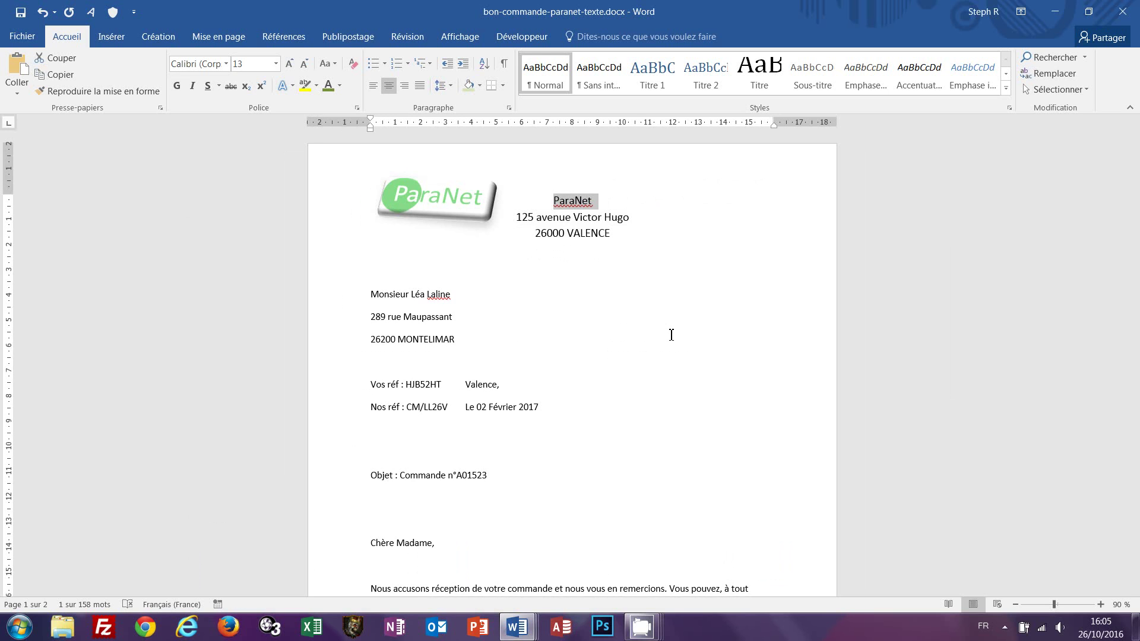
pyautogui.click(258, 69)
pyautogui.write('20')
pyautogui.press('Return')
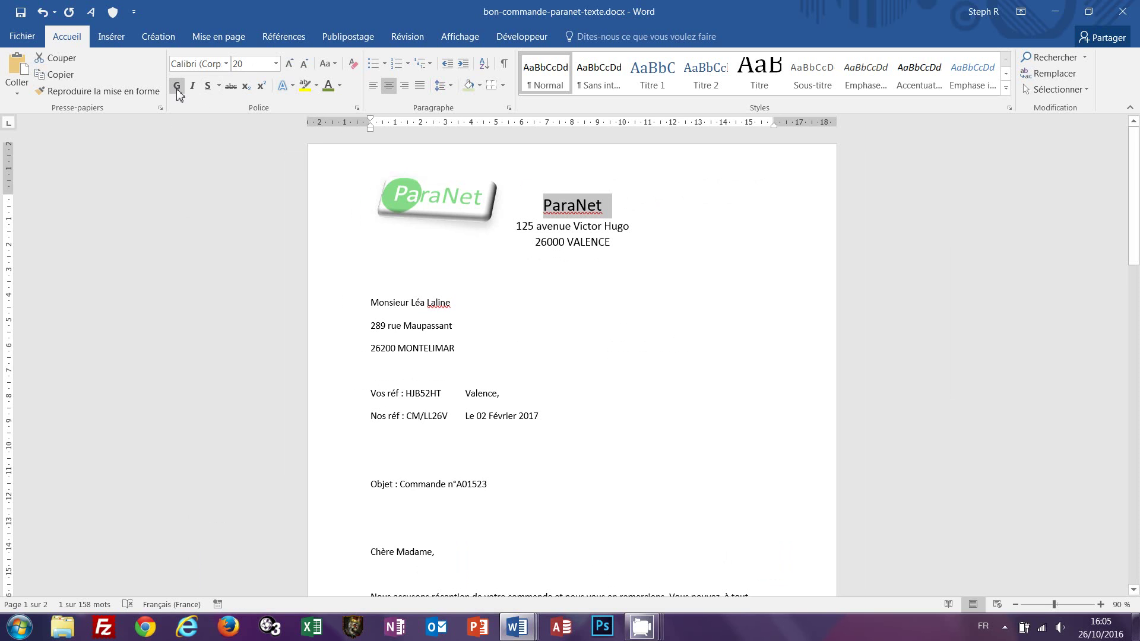
pyautogui.click(177, 88)
pyautogui.click(617, 233)
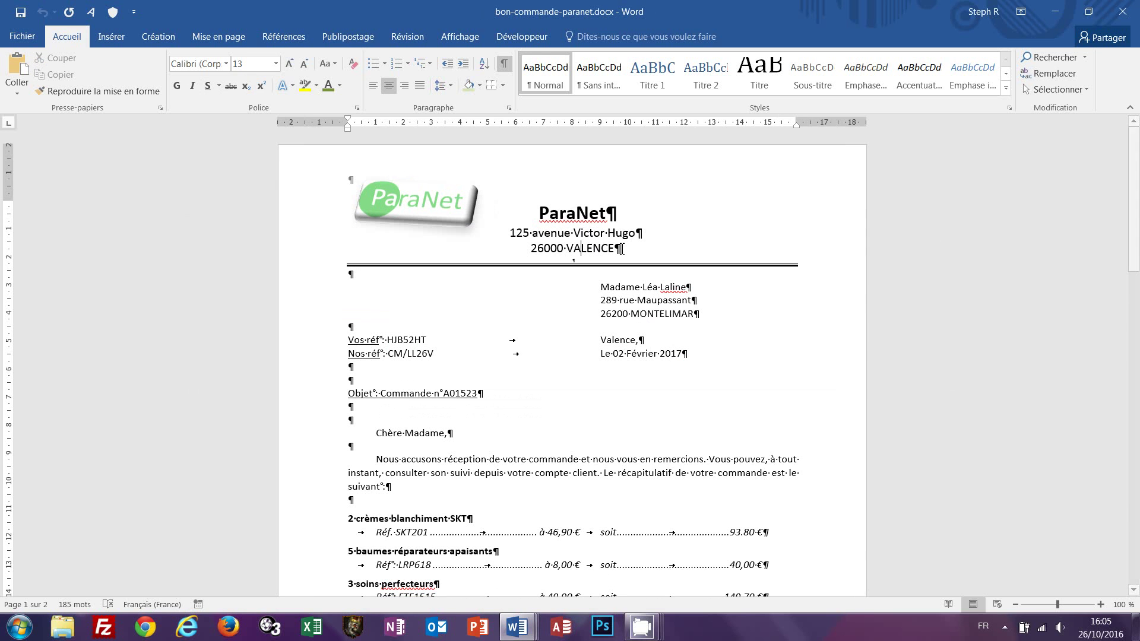
pyautogui.hotkey('ctrl', 's')
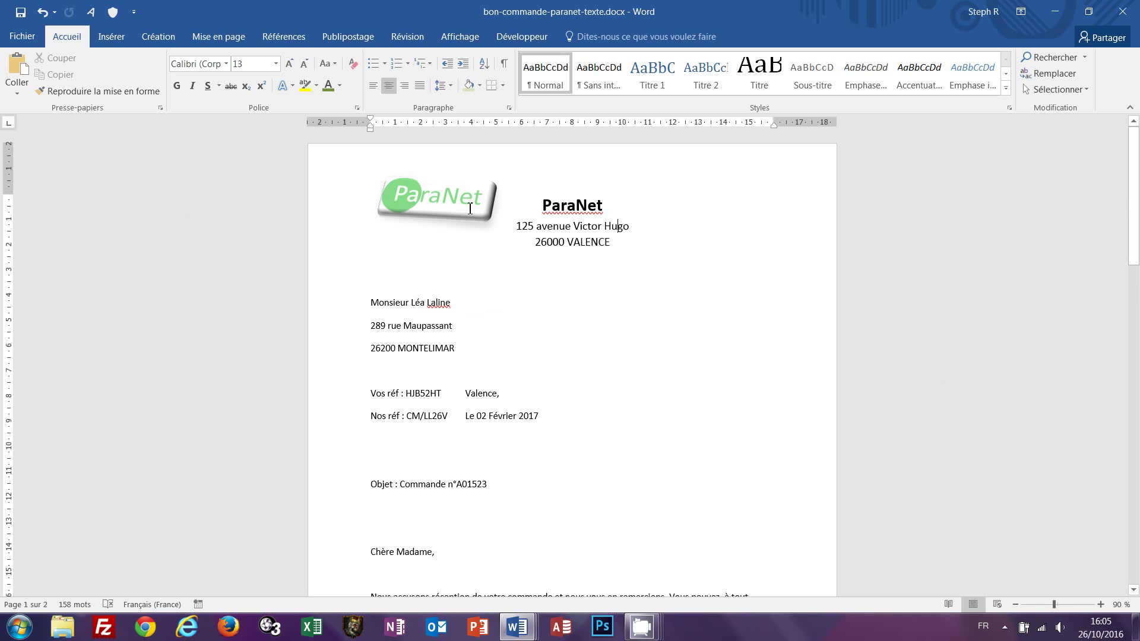
# - Add only a bottom border to the letterhead paragraphs, in the thick-and-thin double line style with a width of 3 pt
pyautogui.moveTo(323, 208); pyautogui.dragTo(326, 248)
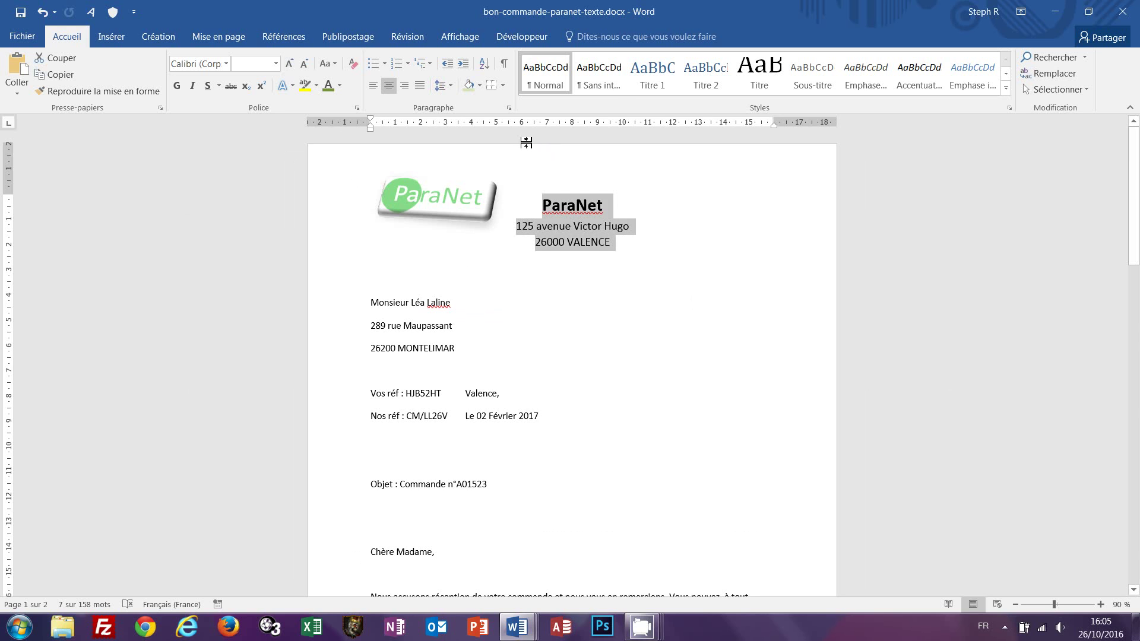
pyautogui.click(503, 86)
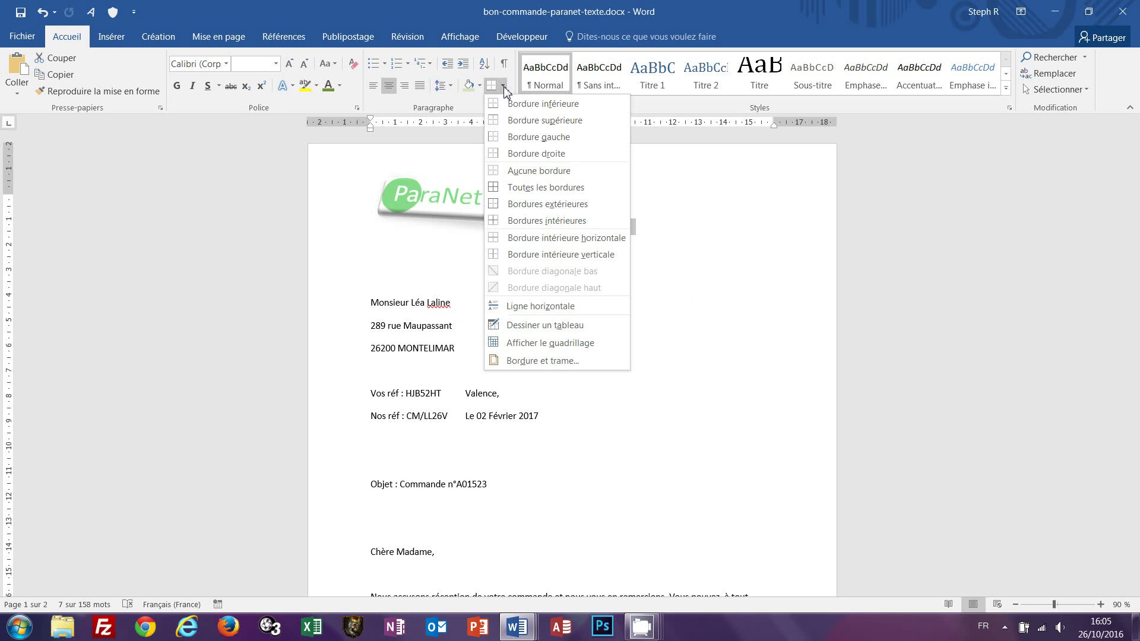
pyautogui.click(530, 361)
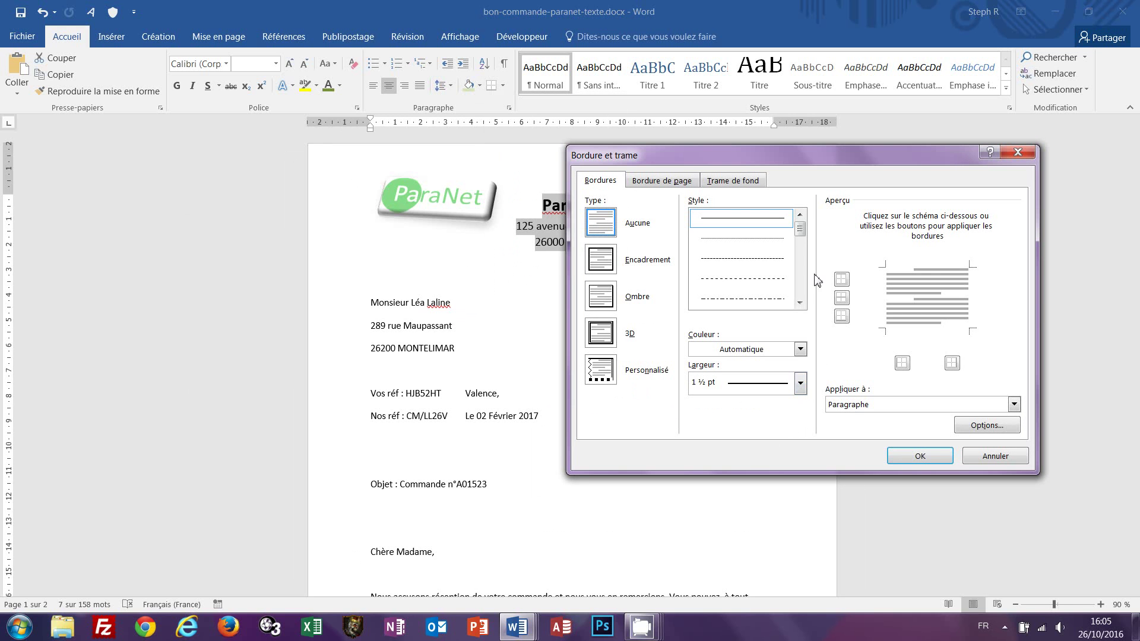
pyautogui.scroll(-2, 803, 279)
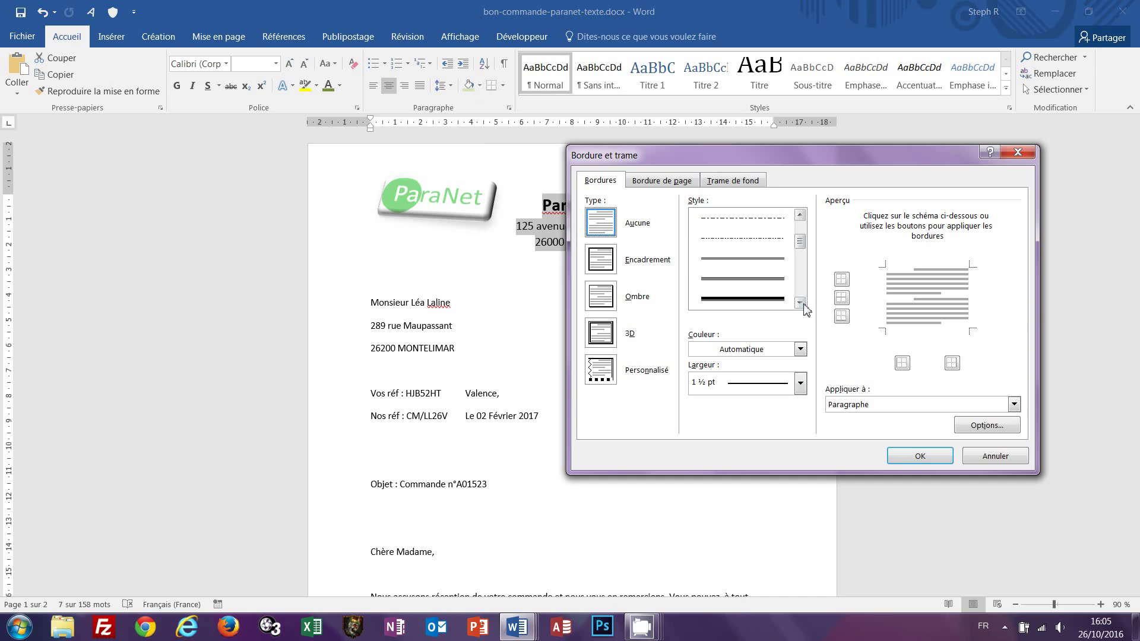
pyautogui.click(799, 303)
pyautogui.click(781, 286)
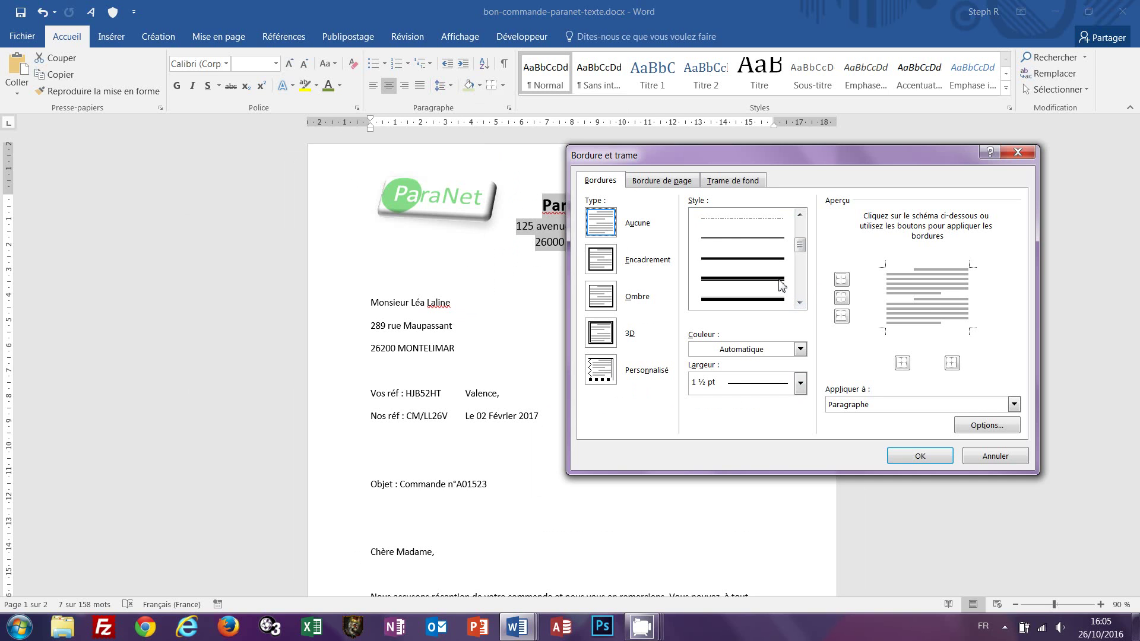
pyautogui.click(800, 304)
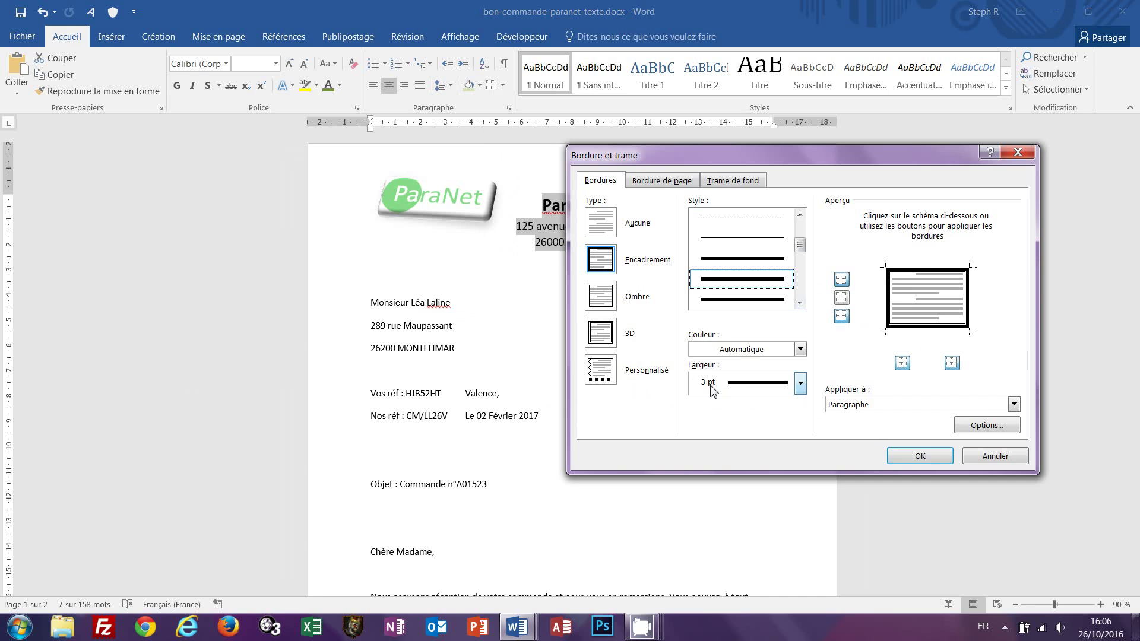
pyautogui.click(898, 294)
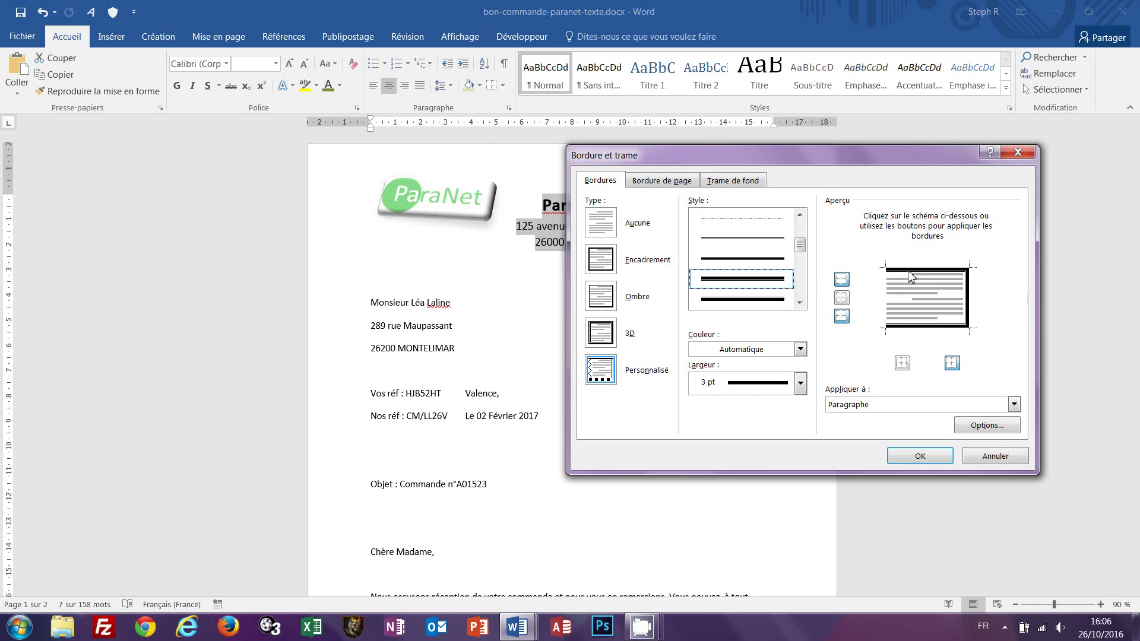
pyautogui.click(907, 270)
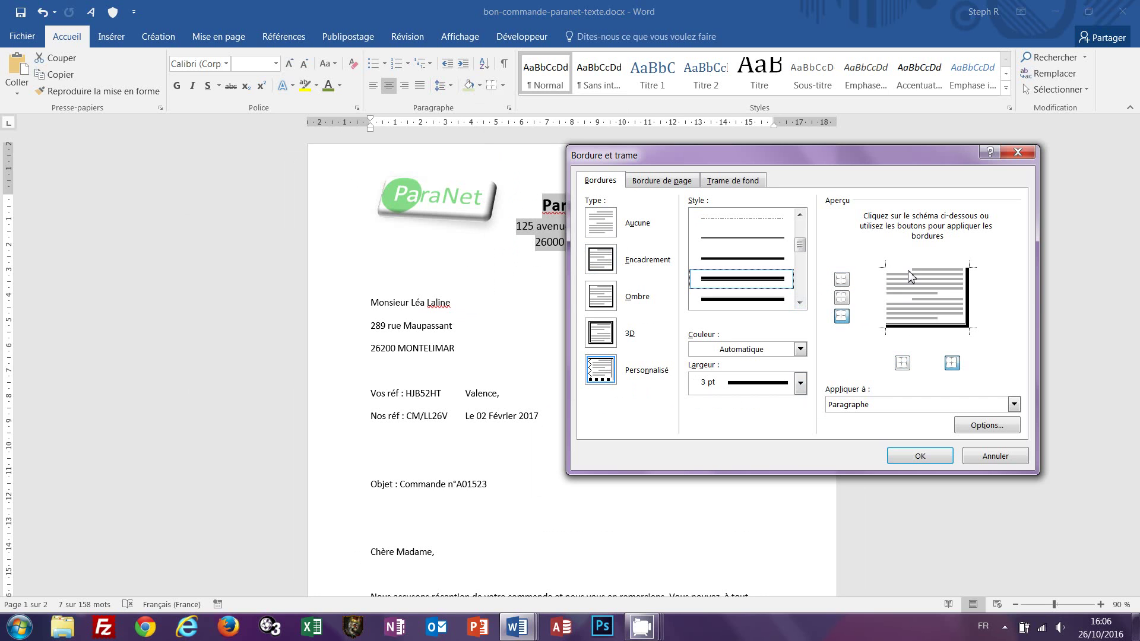
pyautogui.click(972, 301)
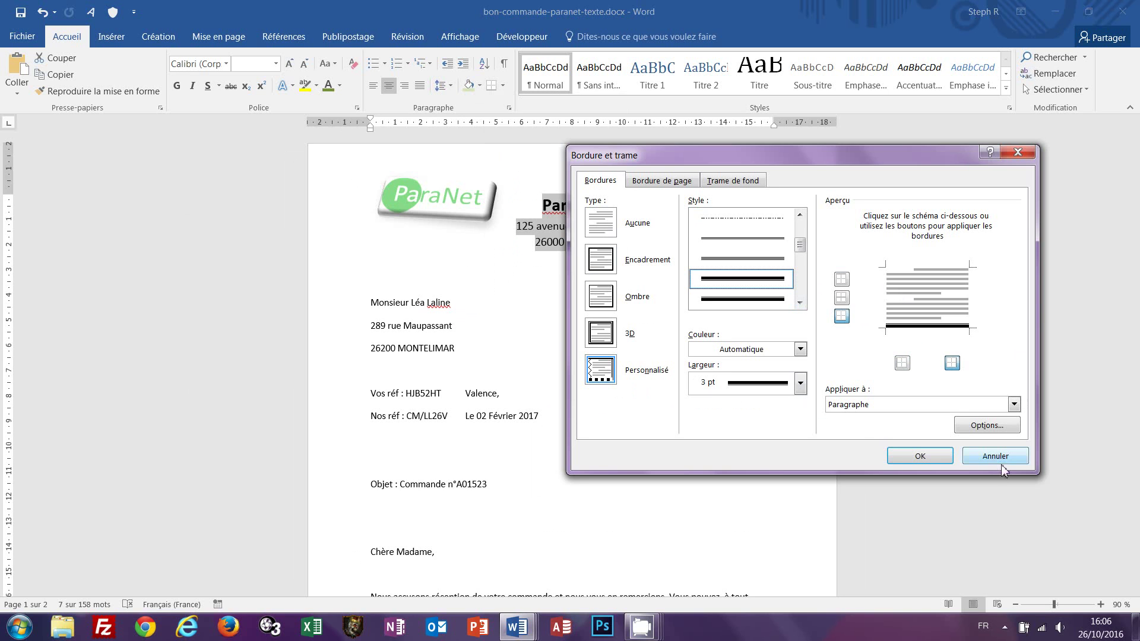
pyautogui.click(920, 456)
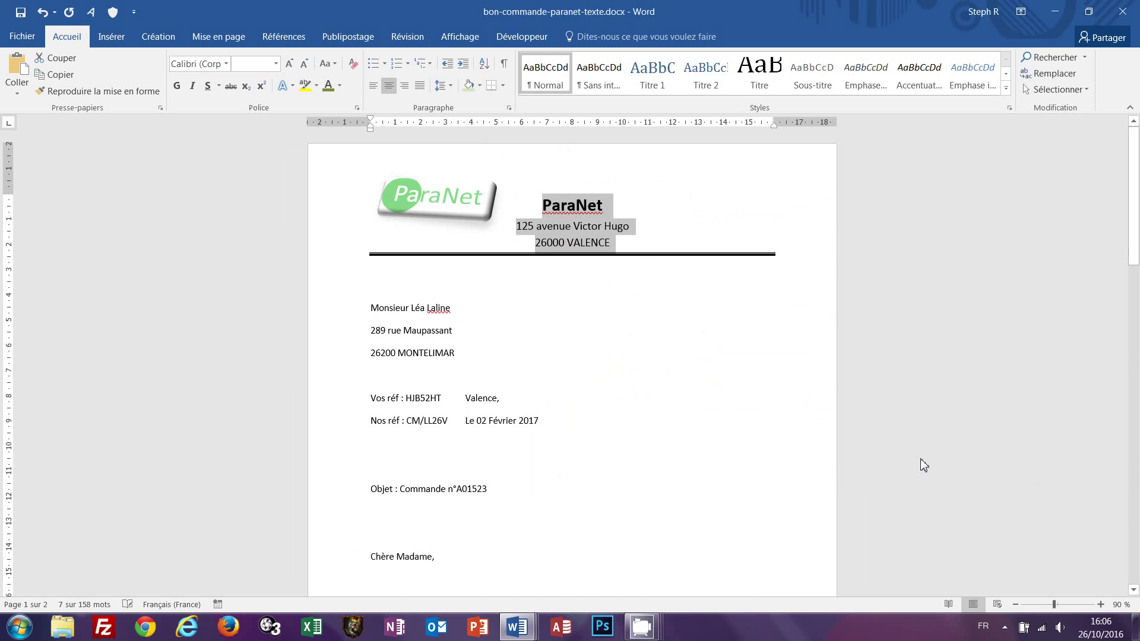
pyautogui.click(510, 321)
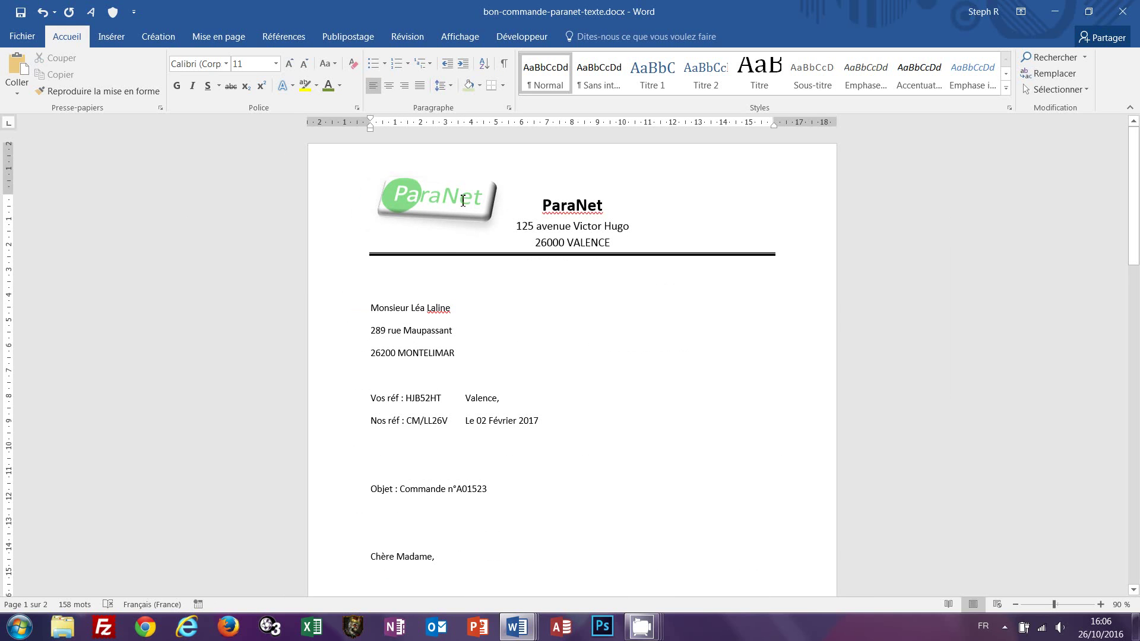
# - Increase the distance between the letterhead text and its bottom border slightly in the border options
pyautogui.moveTo(534, 204); pyautogui.dragTo(618, 246)
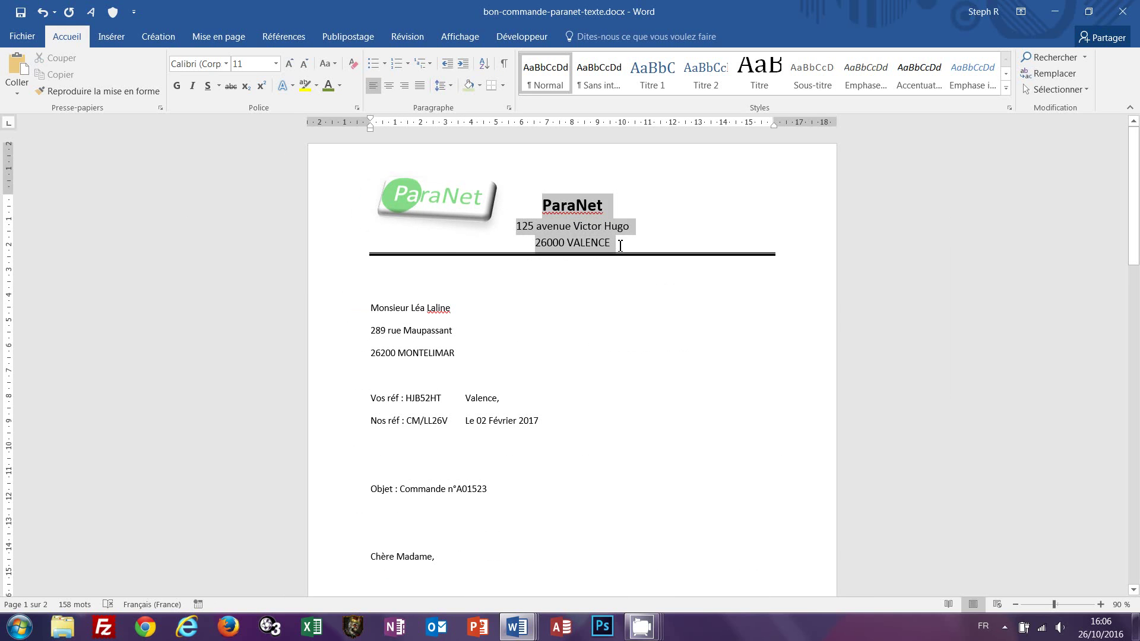
pyautogui.click(503, 85)
pyautogui.click(558, 364)
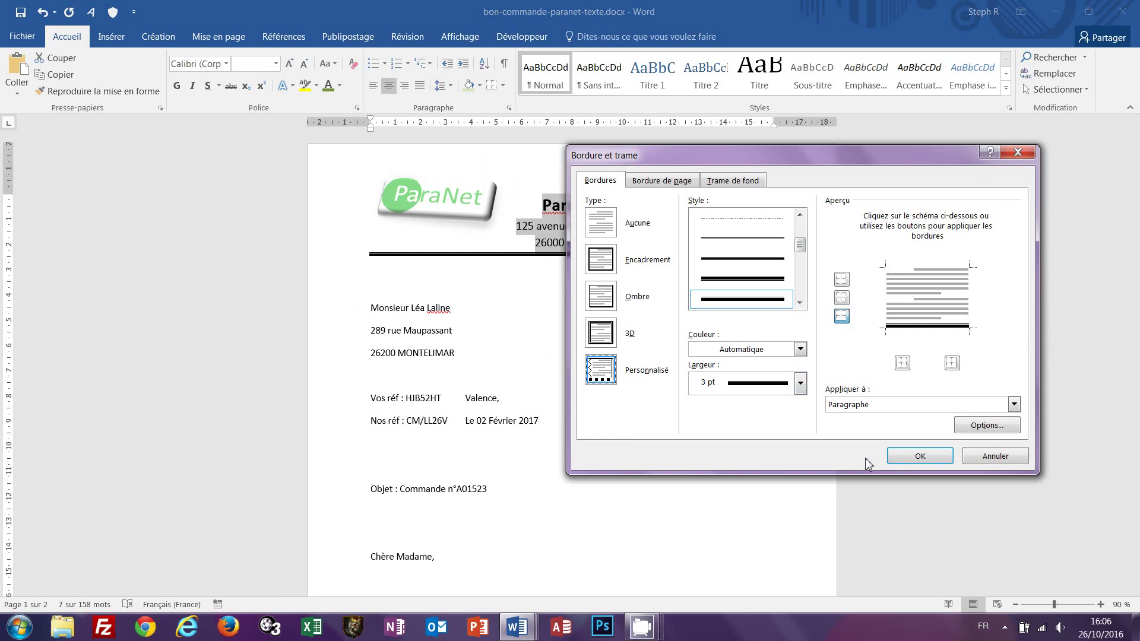
pyautogui.click(966, 428)
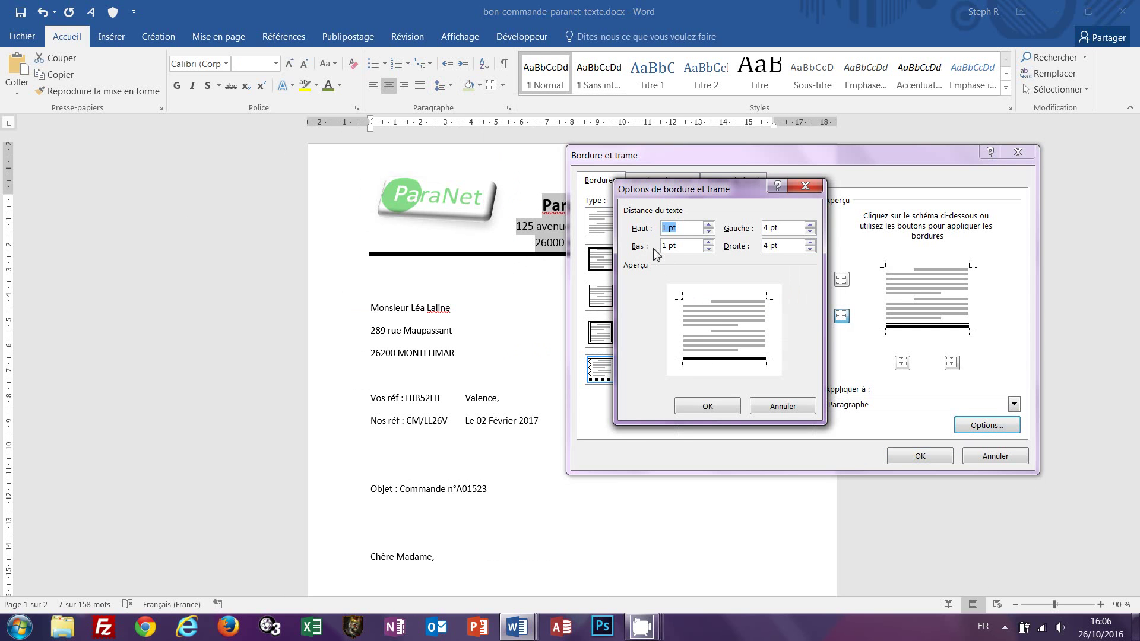
pyautogui.click(708, 243)
pyautogui.click(709, 242)
pyautogui.click(708, 242)
pyautogui.click(719, 408)
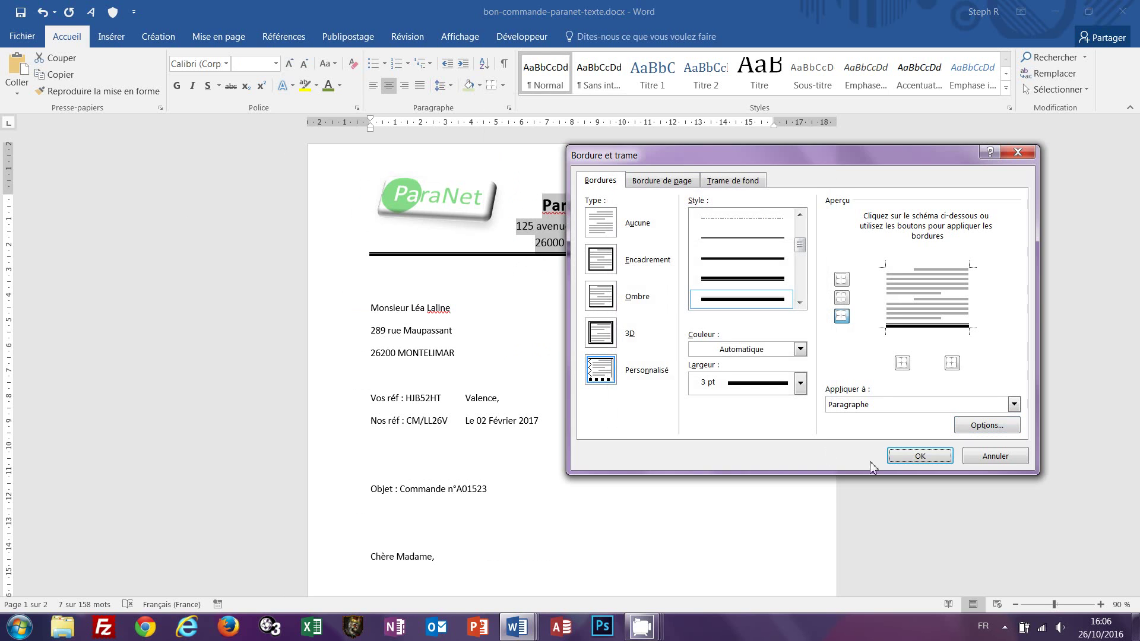
pyautogui.click(920, 458)
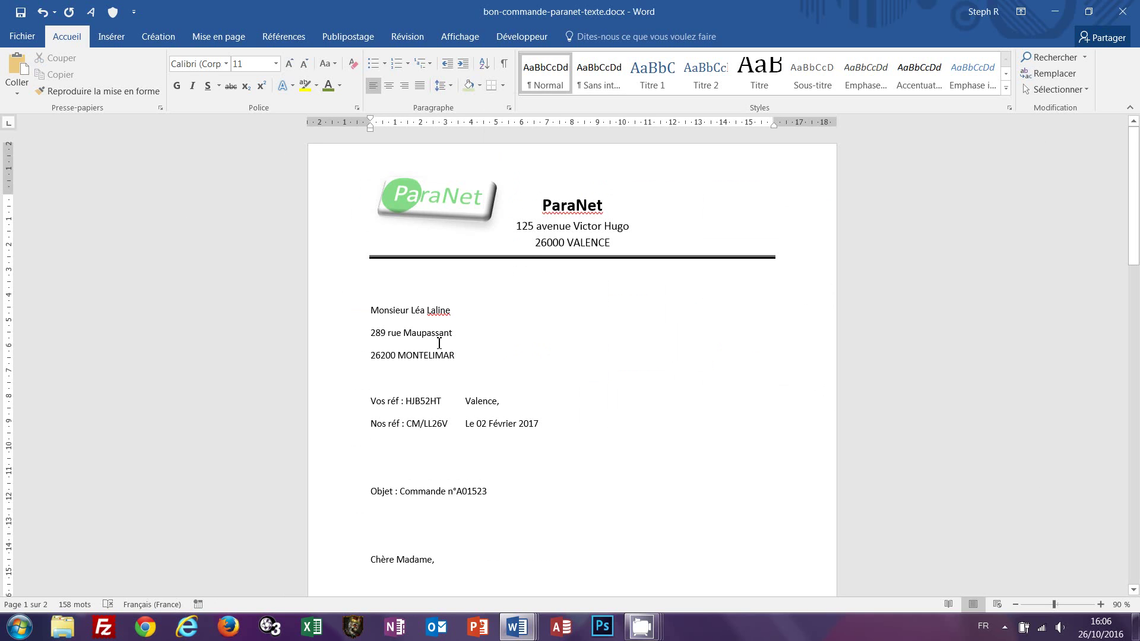
# - Show the formatting marks in the letter and examine the body layout of bon-commande-paranet.docx, undoing the accidental tab insertion there
pyautogui.click(505, 64)
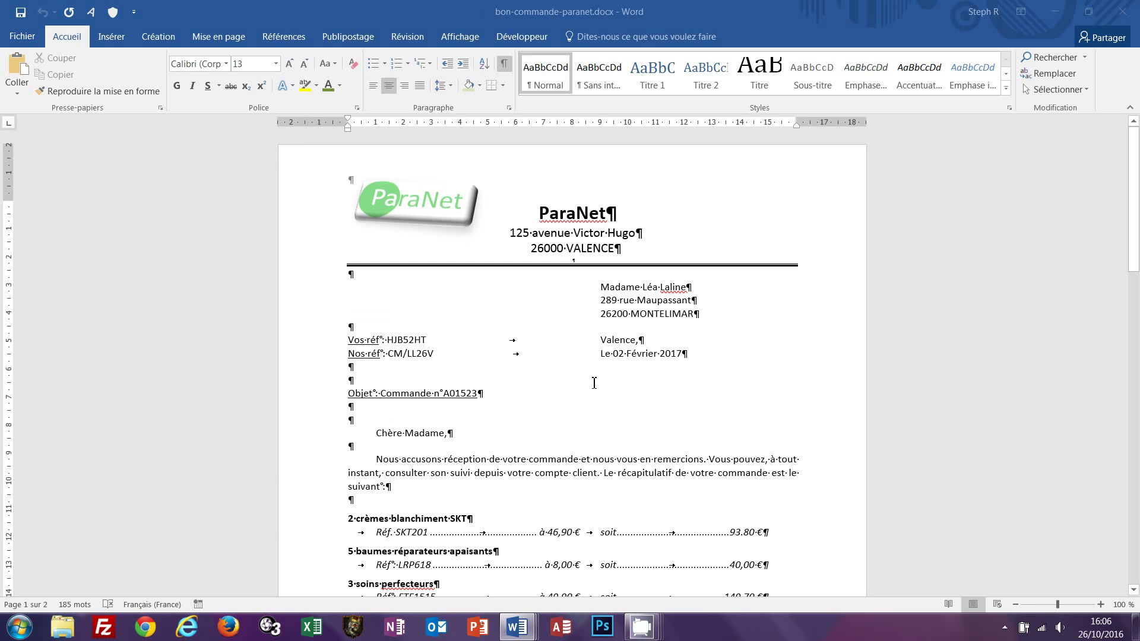
pyautogui.doubleClick(611, 423)
pyautogui.scroll(-1, 609, 419)
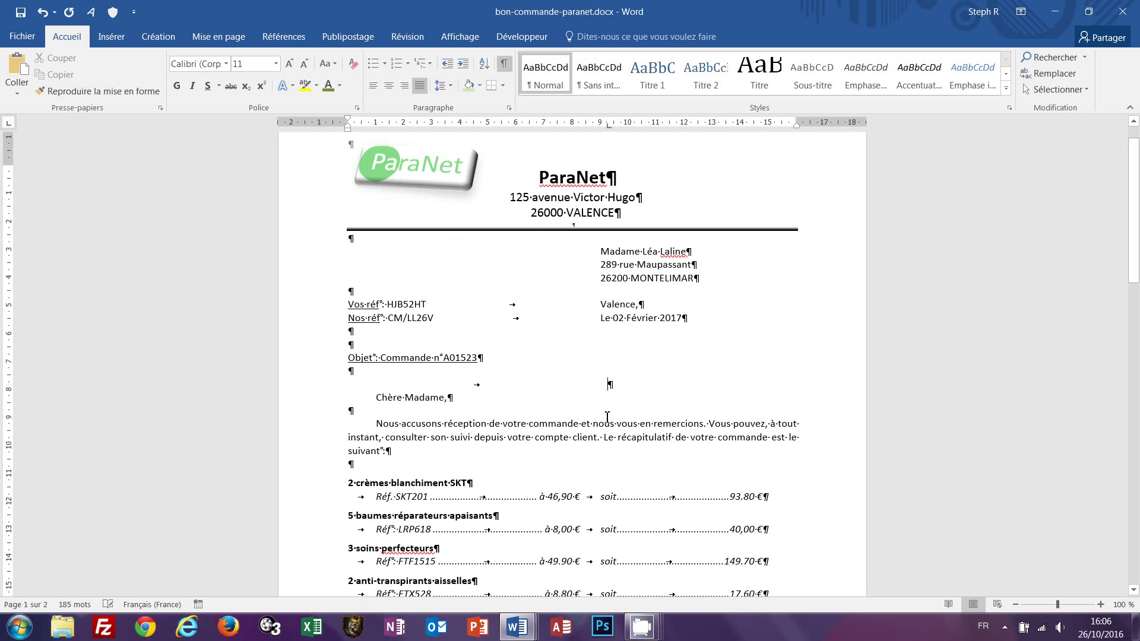
pyautogui.hotkey('ctrl', 'z')
pyautogui.scroll(-7, 613, 414)
pyautogui.scroll(8, 612, 417)
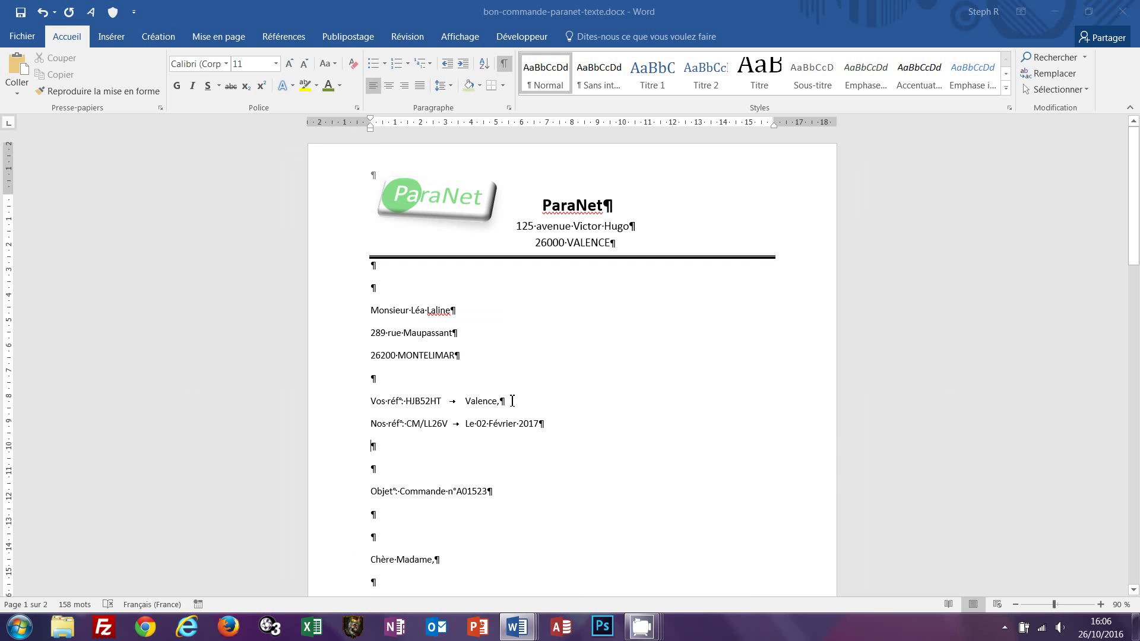
# - Return to bon-commande-paranet-texte.docx and examine the paragraph and tab marks on both pages, from the recipient's address to the signature
pyautogui.scroll(-10, 520, 420)
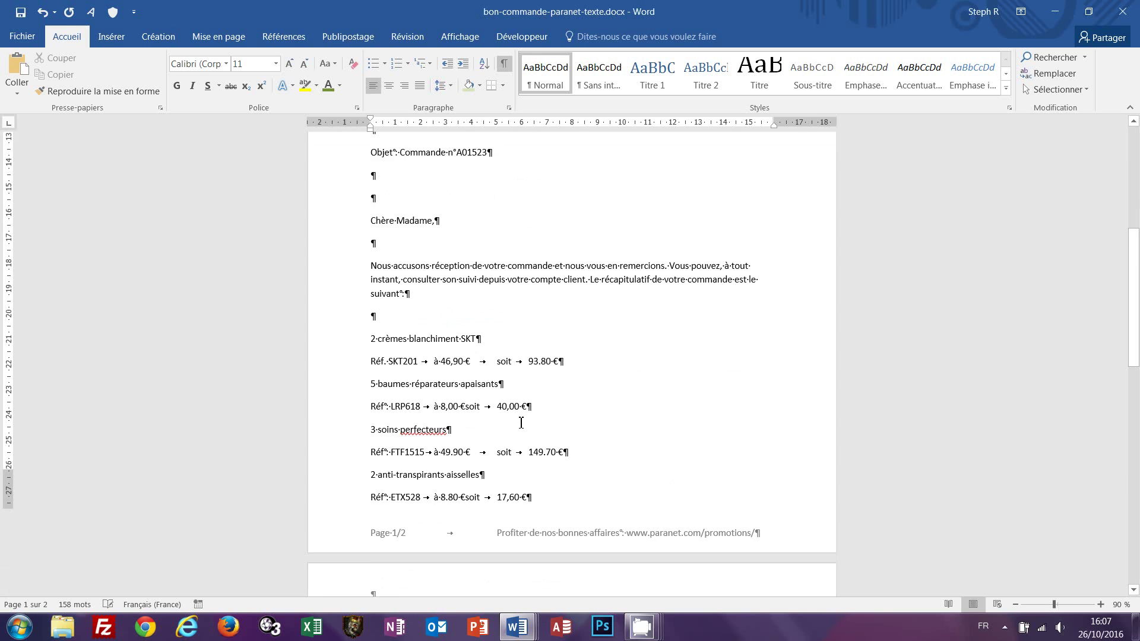
pyautogui.scroll(-10, 522, 423)
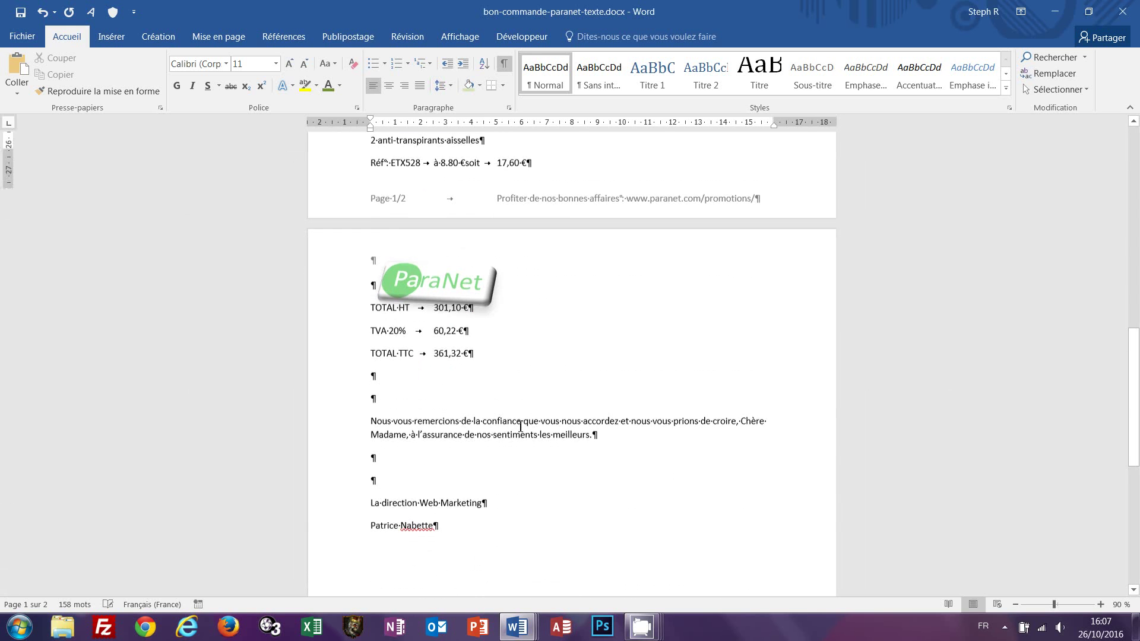
pyautogui.scroll(-3, 520, 426)
pyautogui.scroll(20, 519, 429)
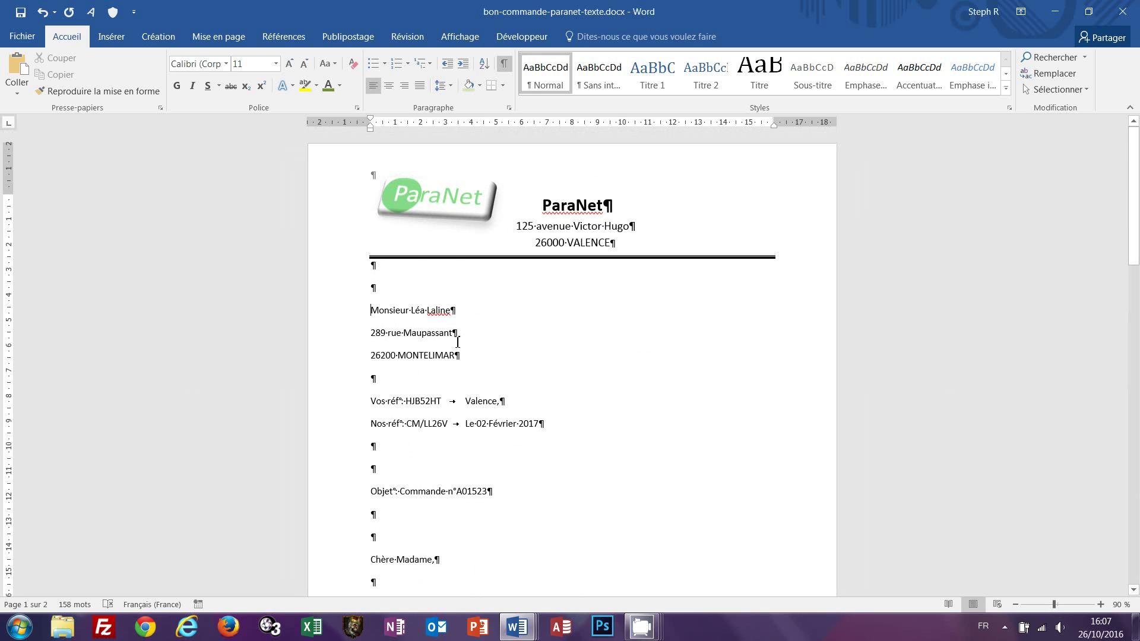
pyautogui.scroll(-15, 599, 363)
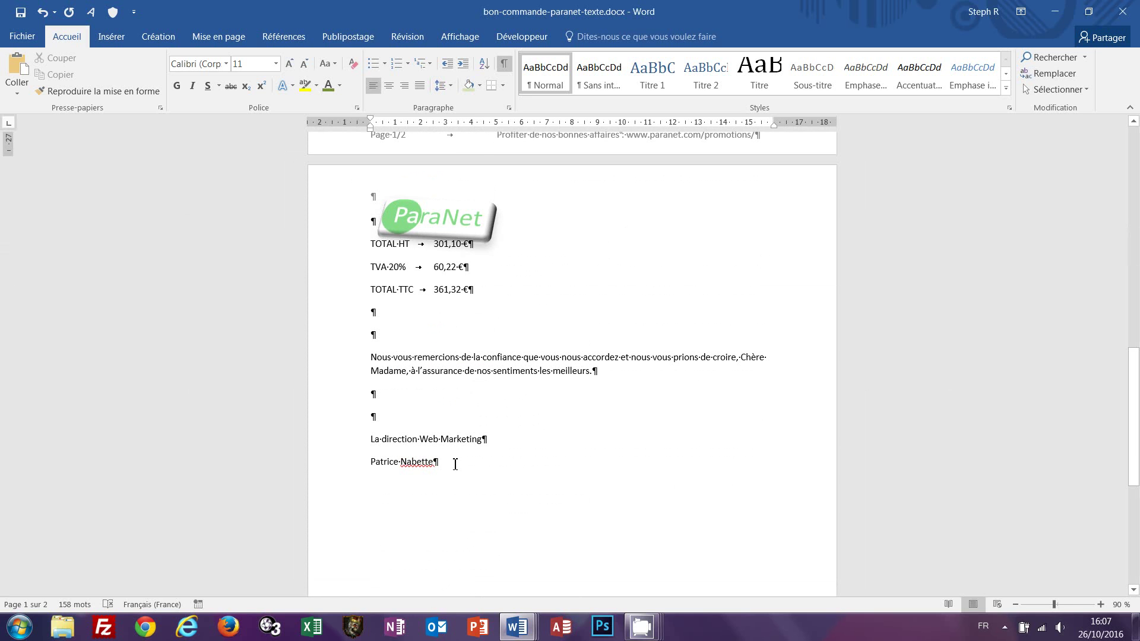
# - Remove the spacing after all paragraphs from the recipient's address to the signature, and check the tightened text
pyautogui.keyDown('shift'); pyautogui.click(456, 464); pyautogui.keyUp('shift')
pyautogui.scroll(12, 605, 365)
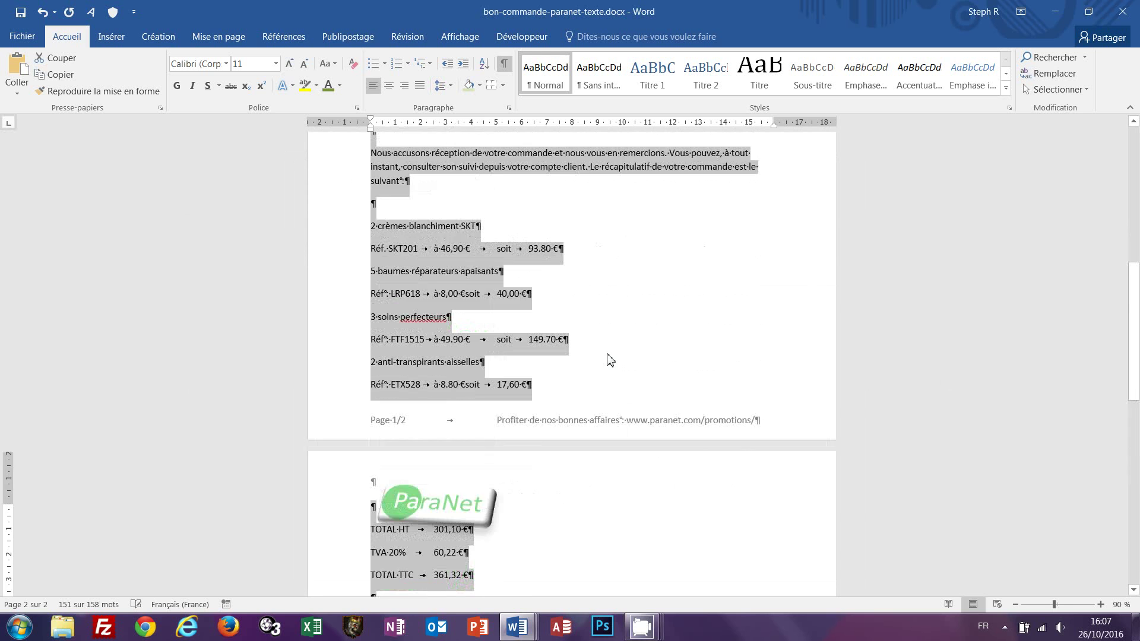
pyautogui.scroll(3, 607, 360)
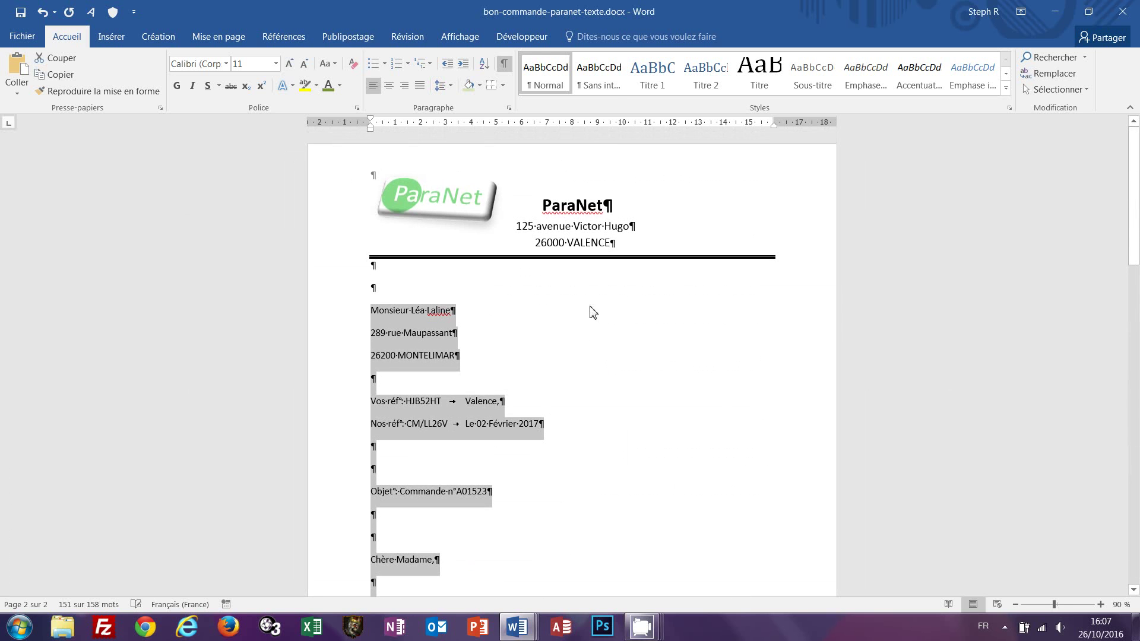
pyautogui.click(450, 86)
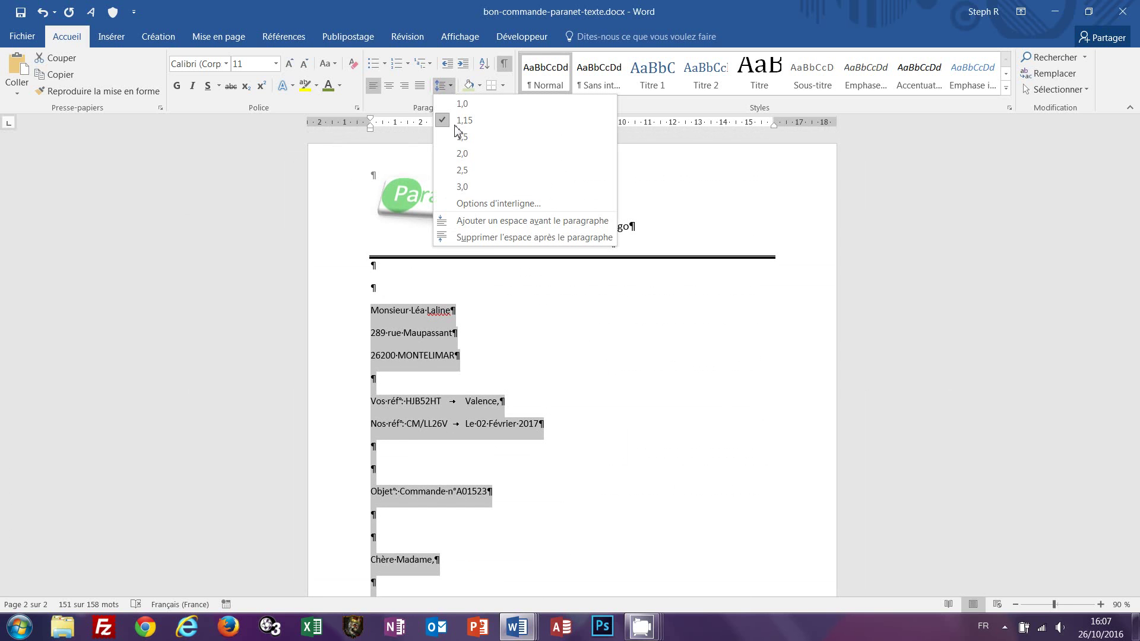
pyautogui.click(478, 238)
pyautogui.scroll(-8, 630, 372)
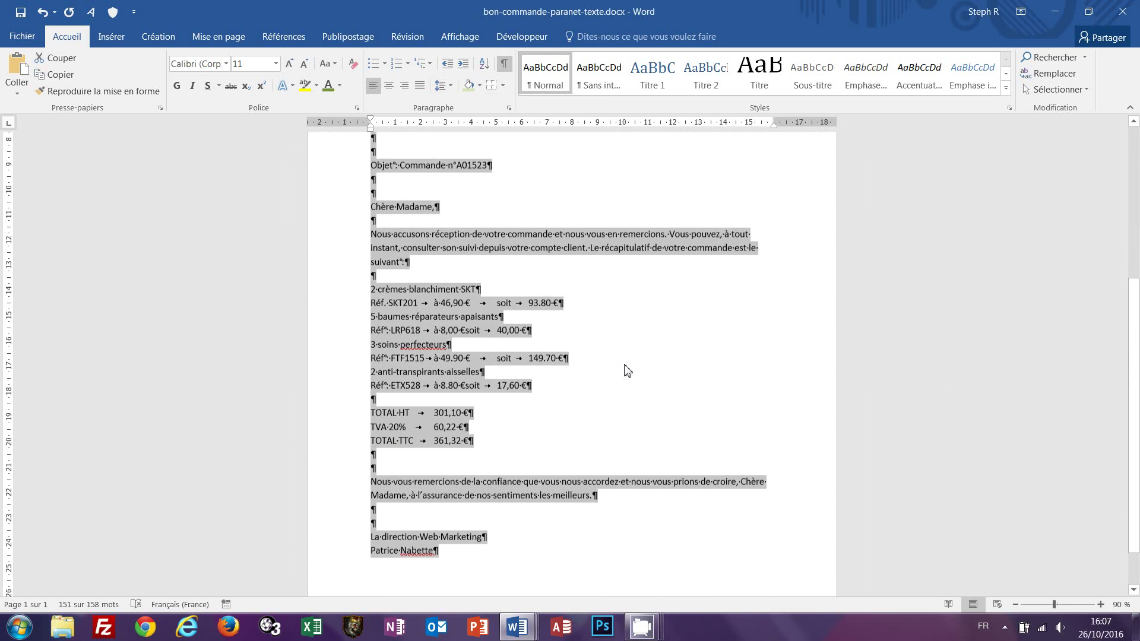
pyautogui.scroll(8, 627, 370)
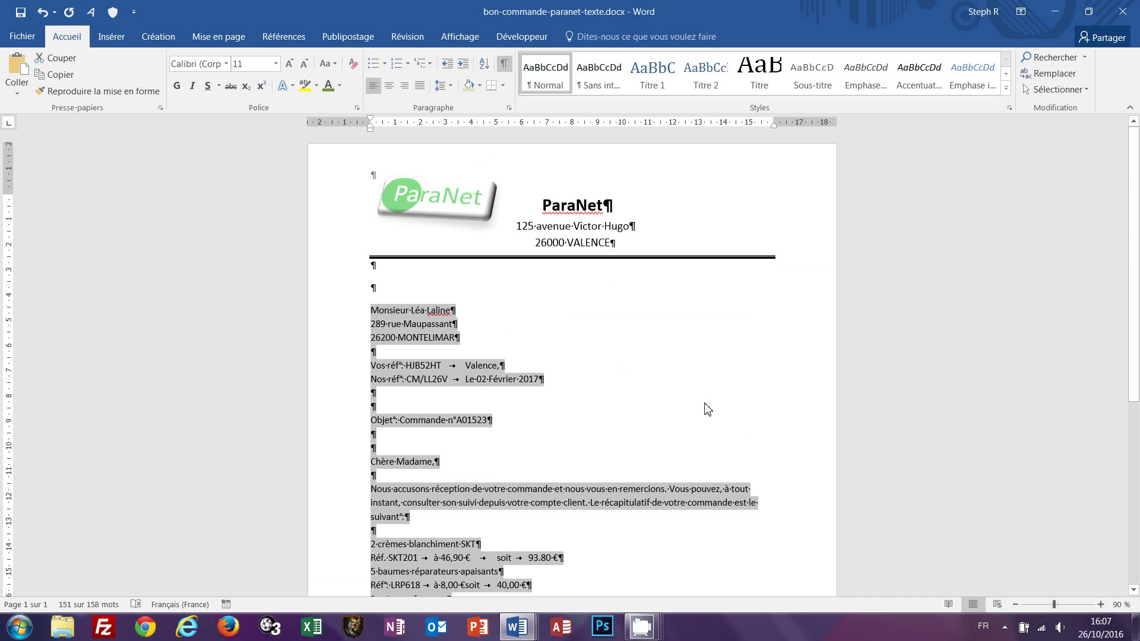
pyautogui.scroll(-4, 706, 409)
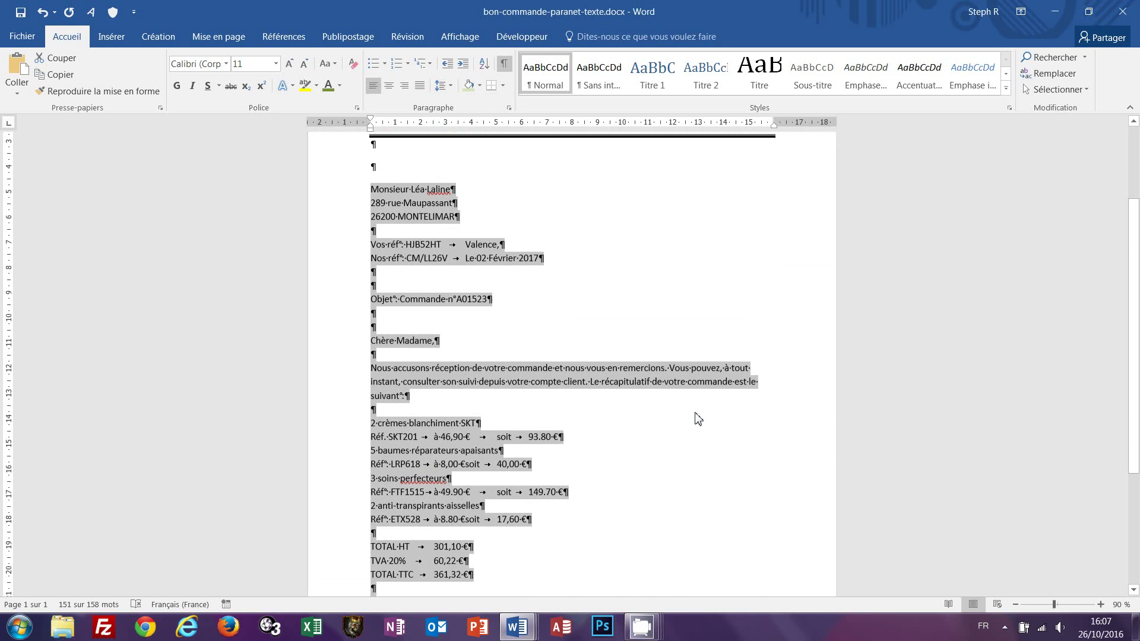
pyautogui.scroll(1, 695, 416)
pyautogui.scroll(-4, 695, 416)
pyautogui.scroll(8, 693, 416)
pyautogui.scroll(1, 693, 415)
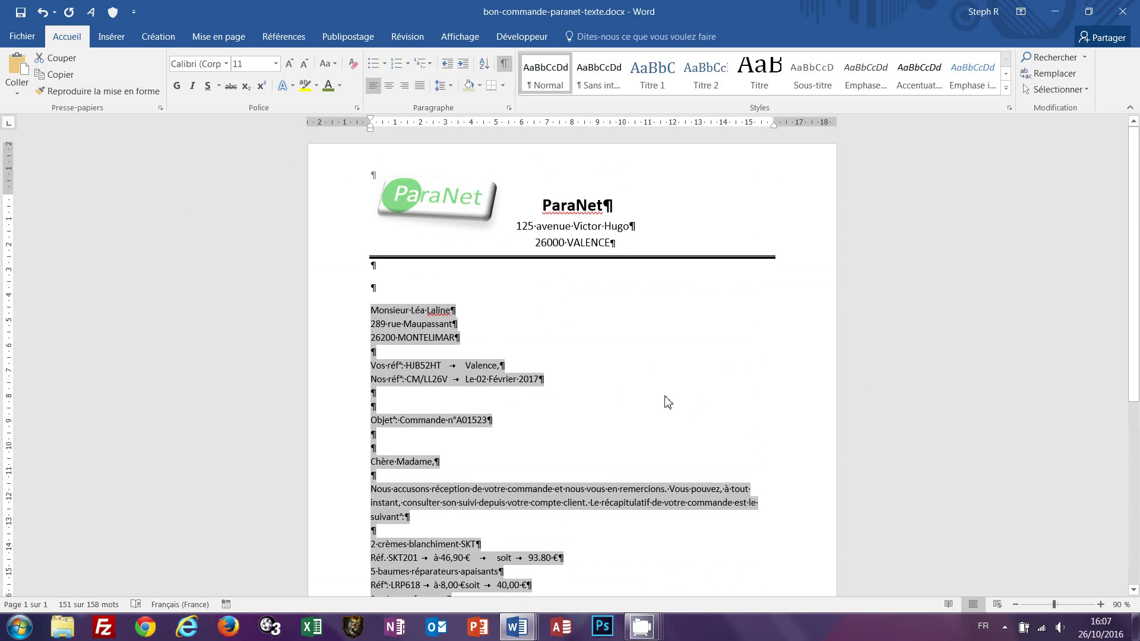
# - Delete one empty paragraph above the recipient's address and give the three address lines a 9 cm left indent, following bon-commande-paranet.docx
pyautogui.click(387, 289)
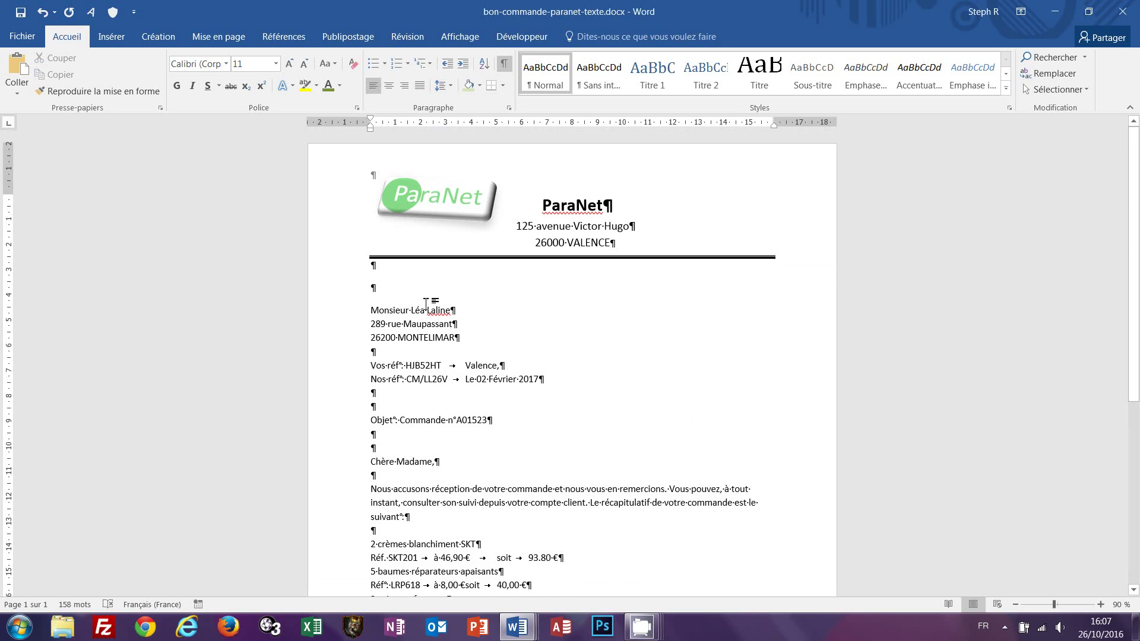
pyautogui.press('Delete')
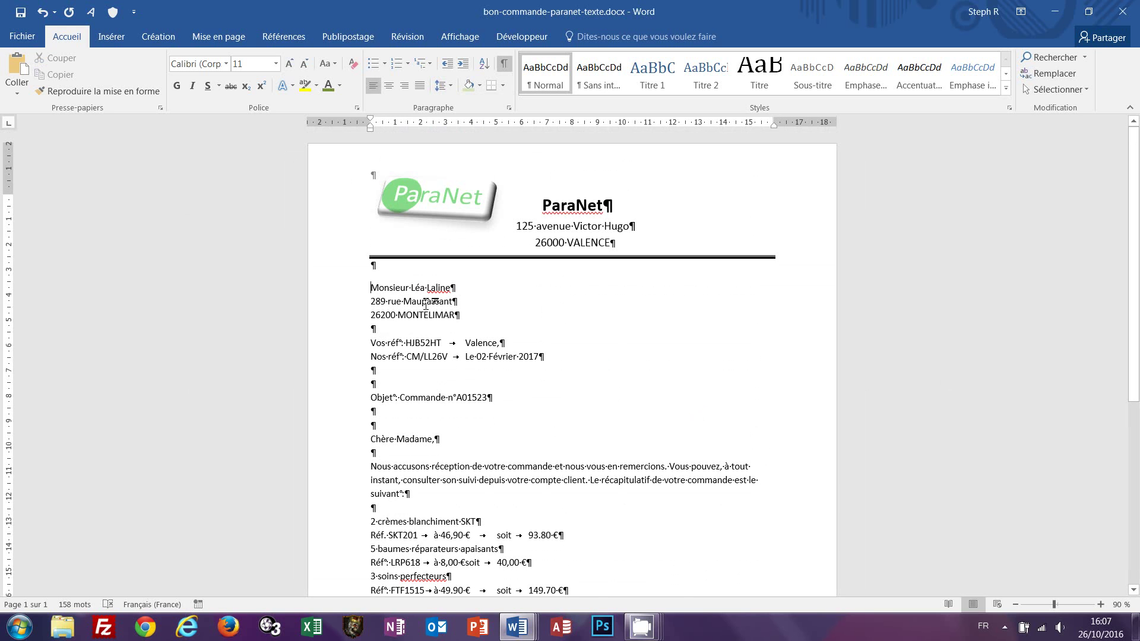
pyautogui.moveTo(517, 626)
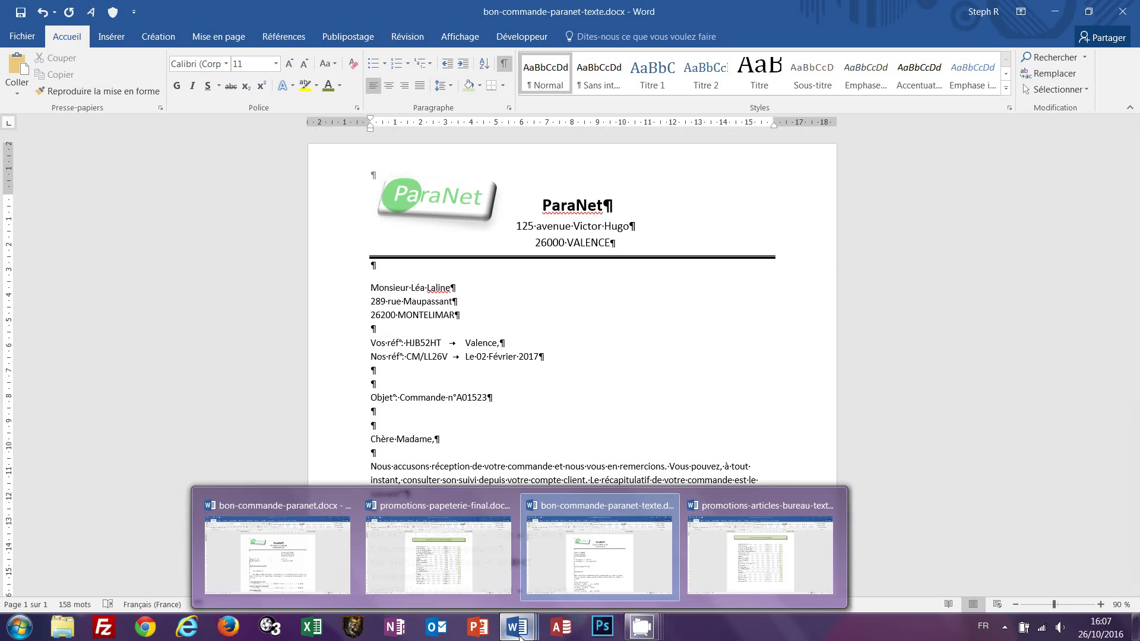
pyautogui.click(277, 559)
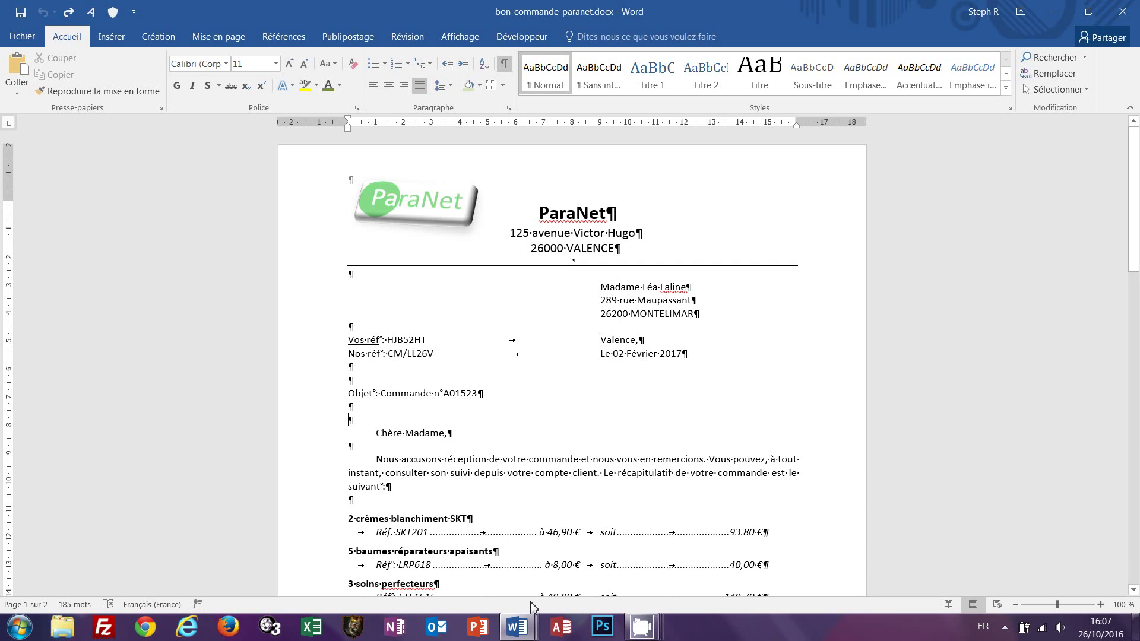
pyautogui.moveTo(523, 639)
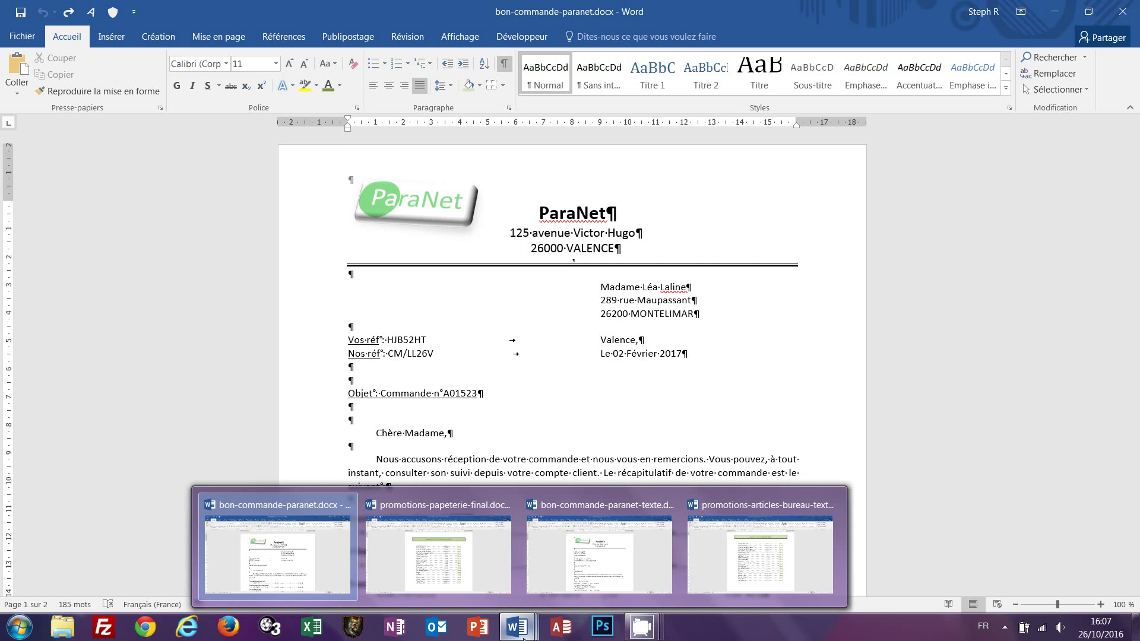
pyautogui.click(598, 550)
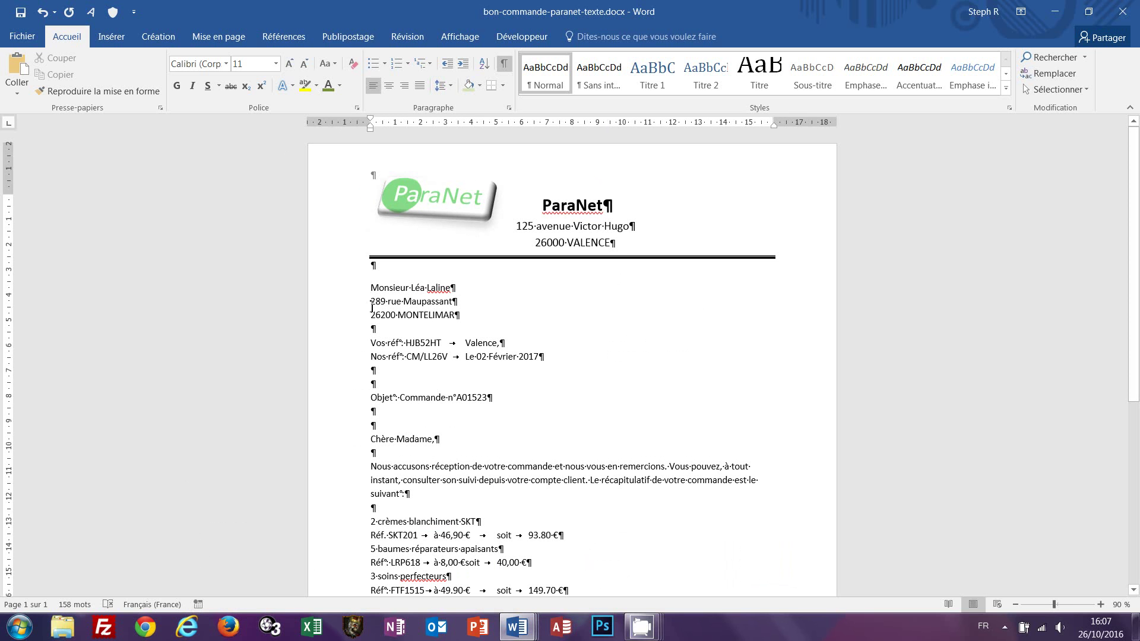
pyautogui.moveTo(332, 291); pyautogui.dragTo(333, 320)
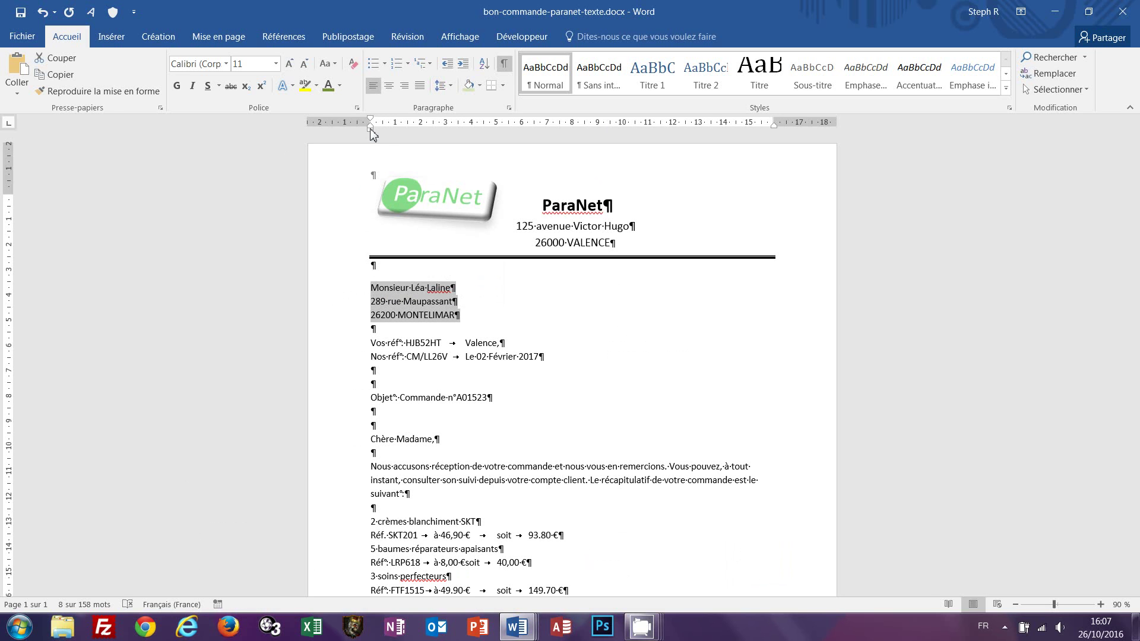
pyautogui.moveTo(373, 132); pyautogui.dragTo(601, 133)
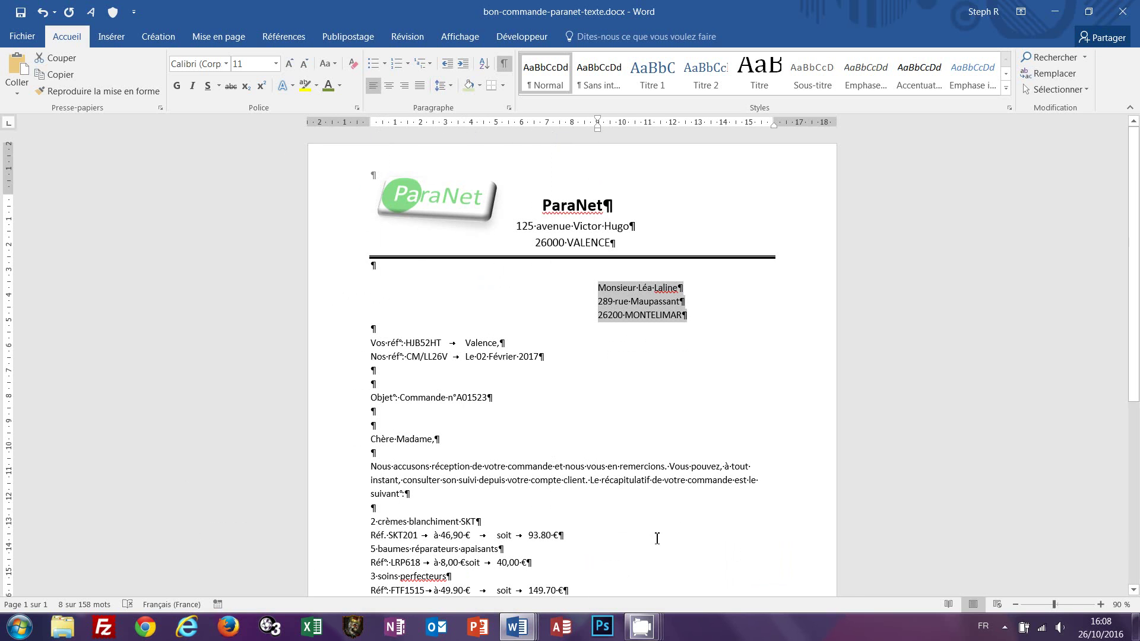
# - Compare the recipient's address block with the one in bon-commande-paranet.docx and return to bon-commande-paranet-texte.docx
pyautogui.moveTo(528, 634)
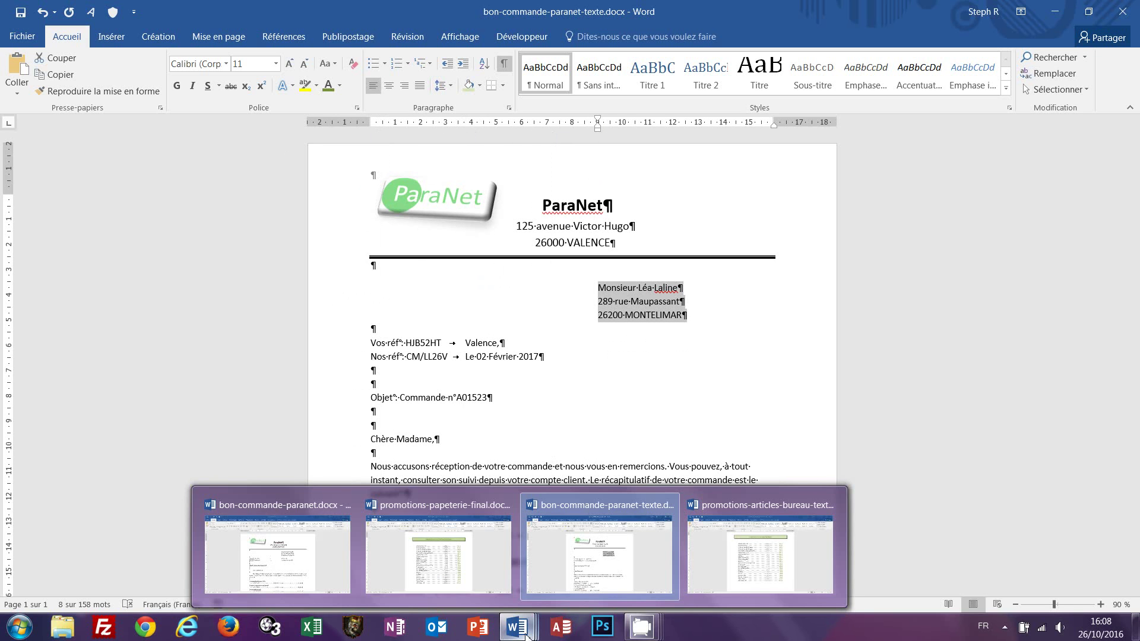
pyautogui.click(301, 558)
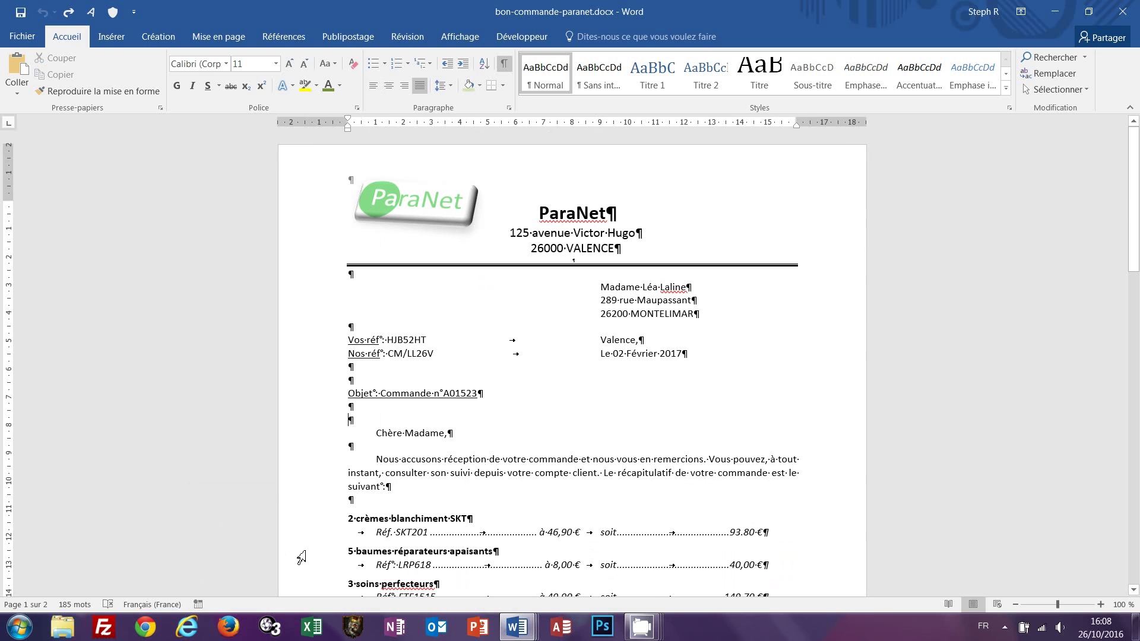
pyautogui.click(653, 288)
pyautogui.moveTo(519, 624)
pyautogui.click(599, 555)
pyautogui.moveTo(598, 287); pyautogui.dragTo(639, 326)
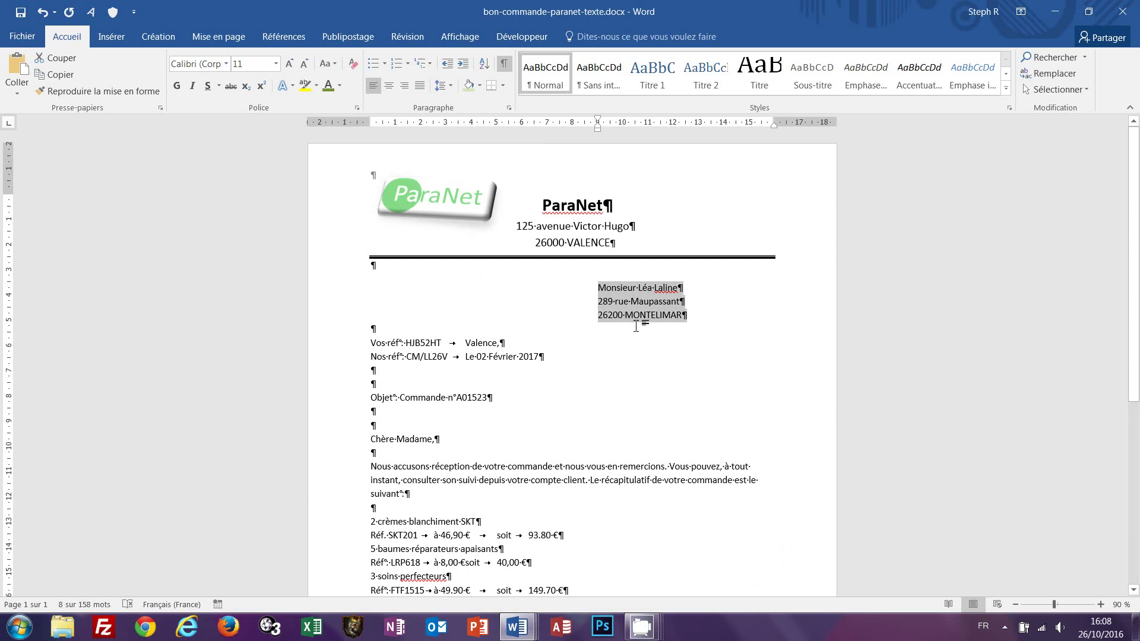
pyautogui.click(643, 302)
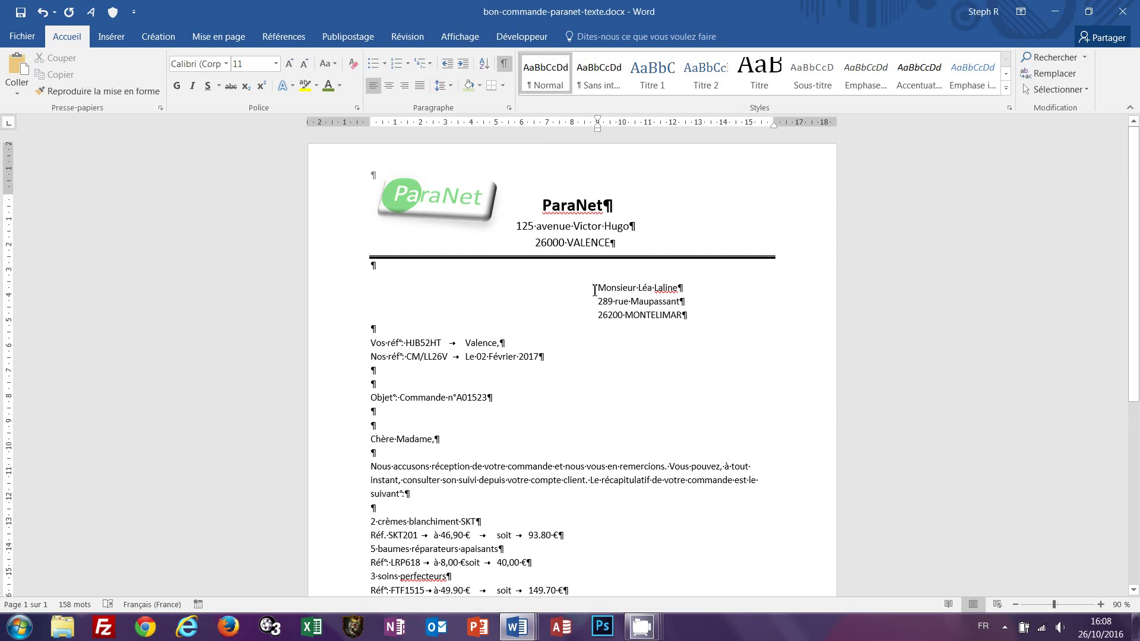
# - Bold the recipient's name line and the city name in the recipient's address block
pyautogui.click(353, 294)
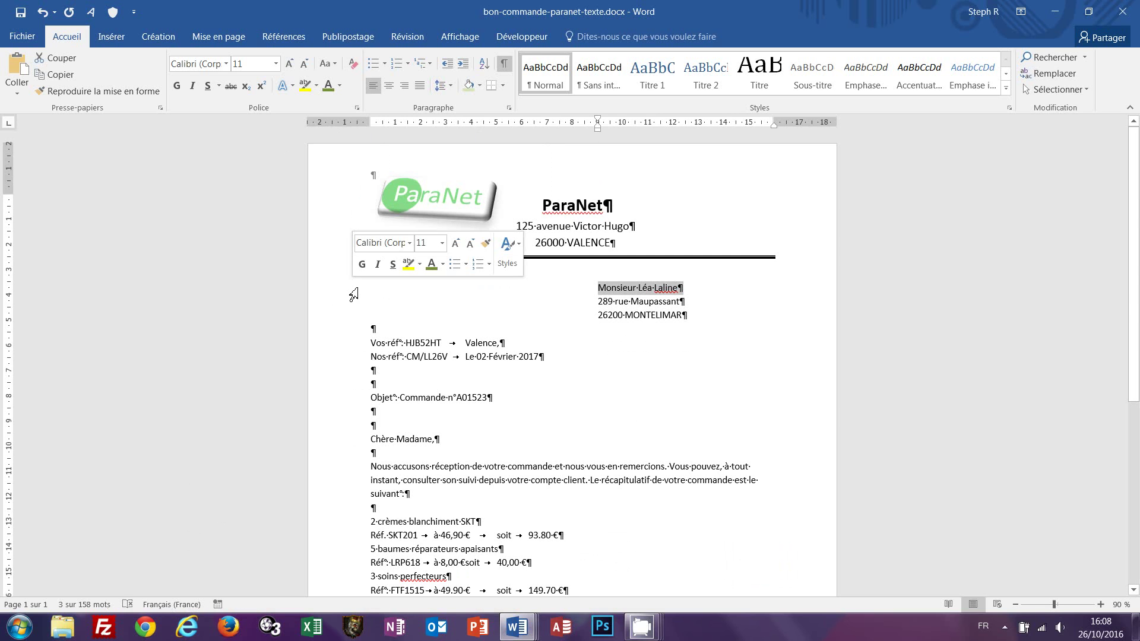
pyautogui.click(176, 85)
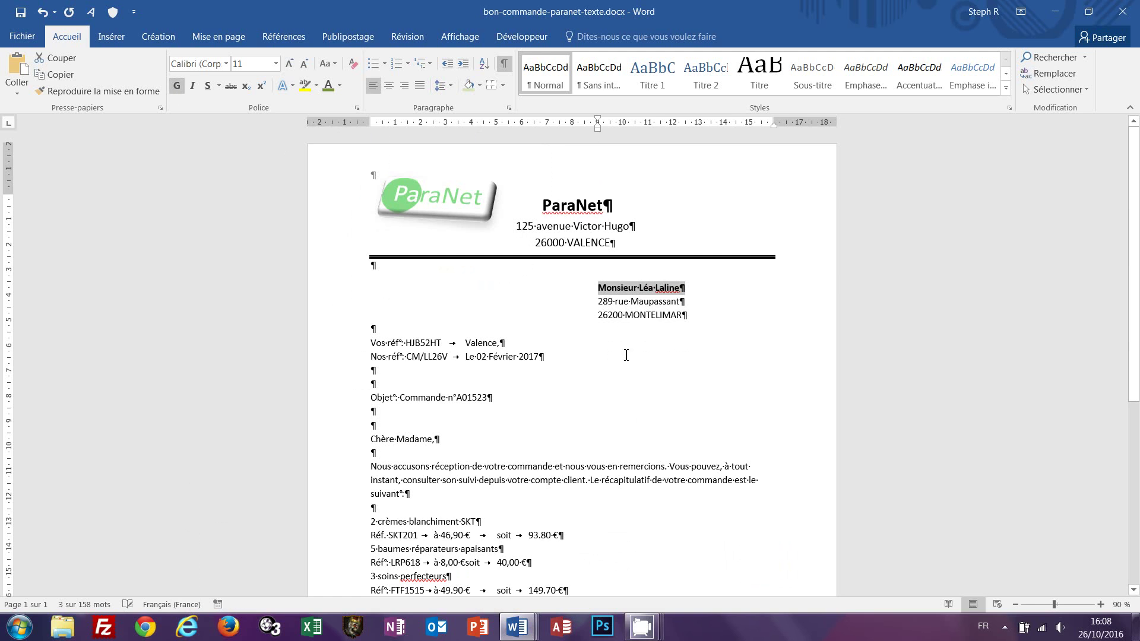
pyautogui.doubleClick(649, 316)
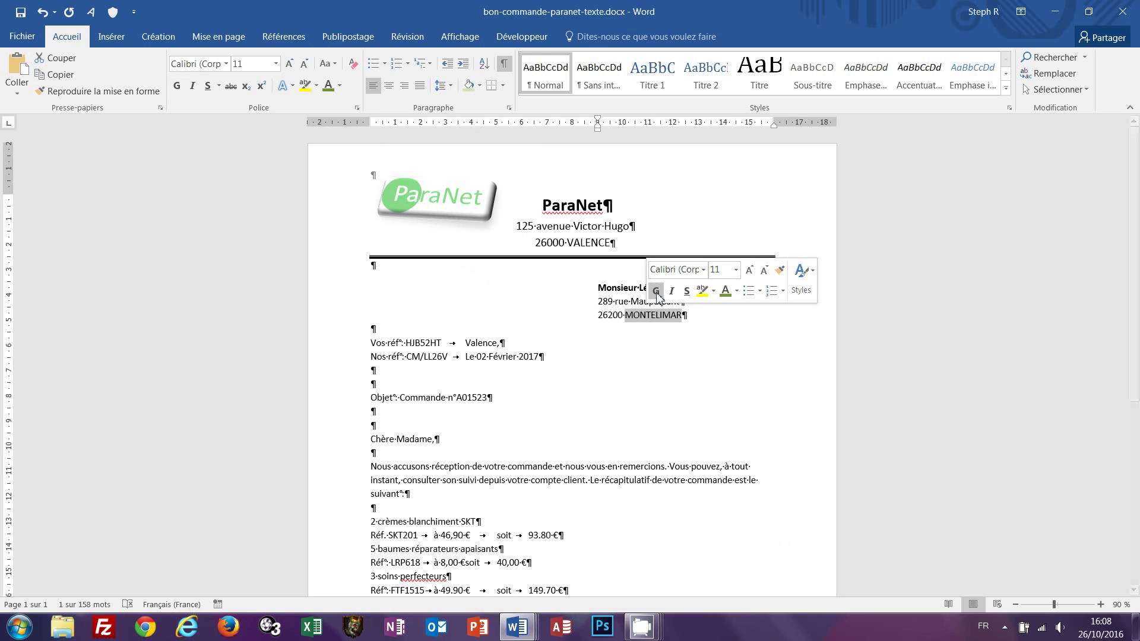
pyautogui.click(656, 292)
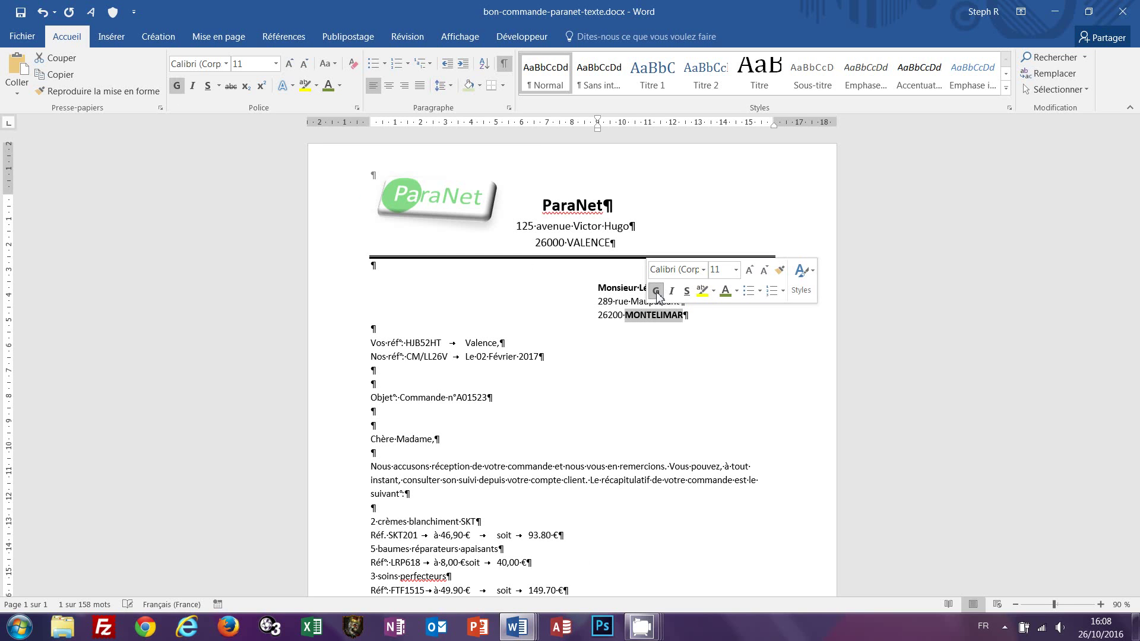
pyautogui.click(710, 321)
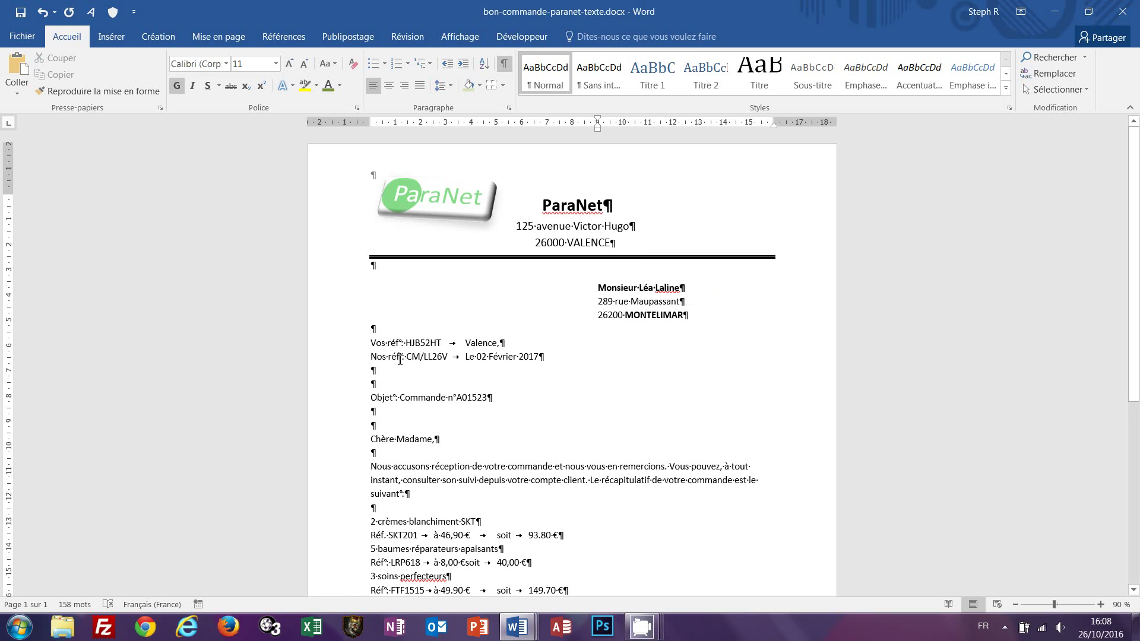
# - Align the city and date on the "Vos réf" and "Nos réf" lines with a left tab stop at 9 cm, matching bon-commande-paranet.docx
pyautogui.click(384, 342)
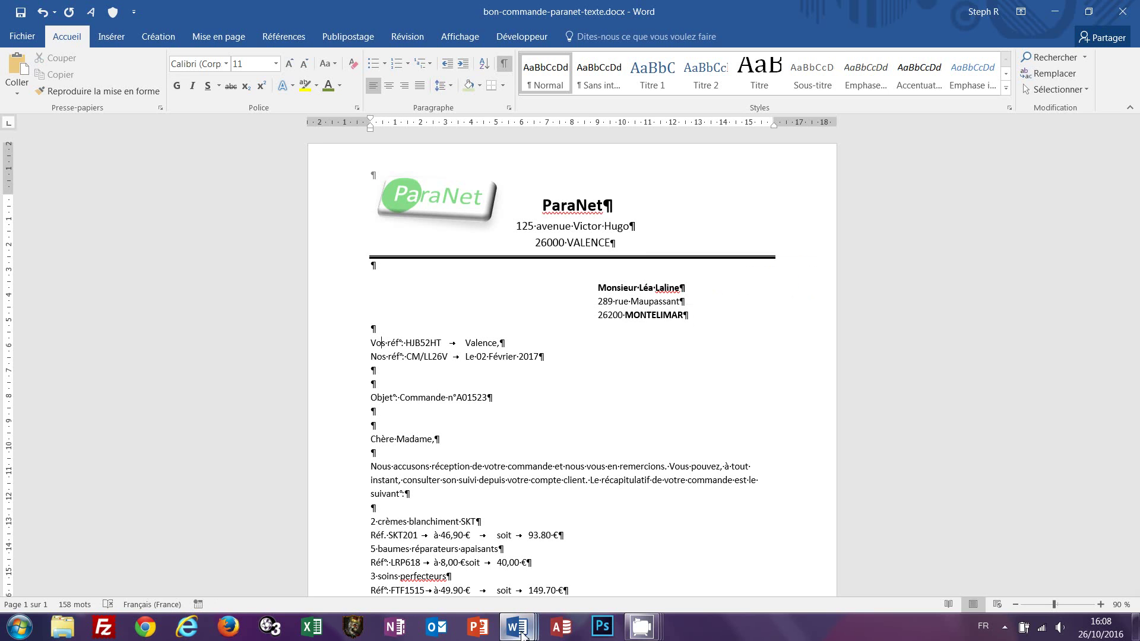
pyautogui.moveTo(521, 635)
pyautogui.click(342, 558)
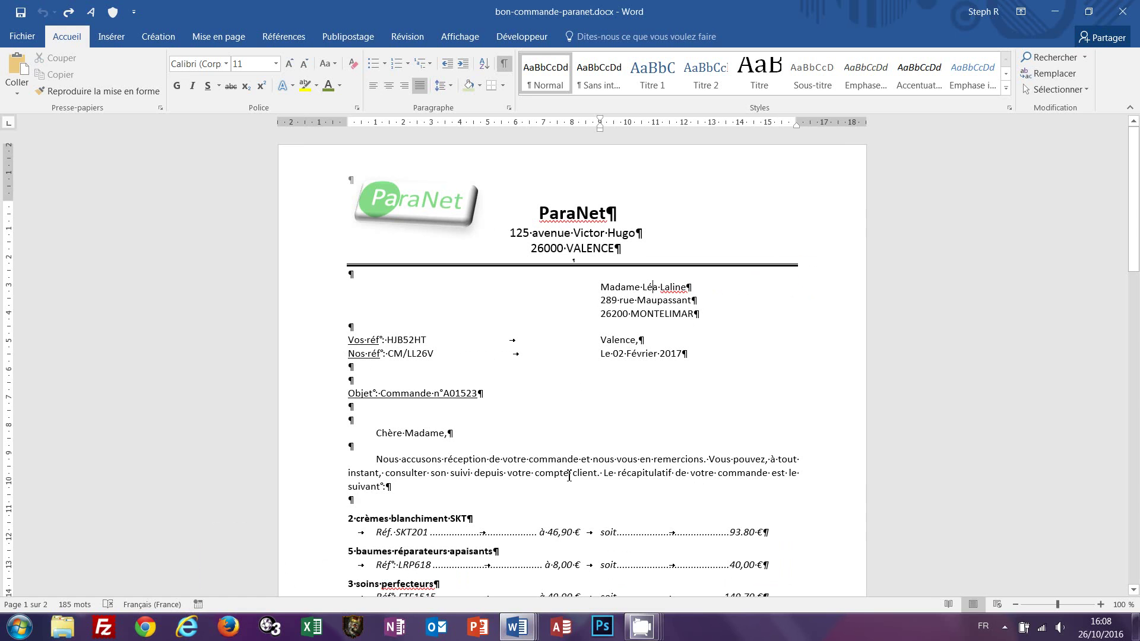
pyautogui.moveTo(517, 627)
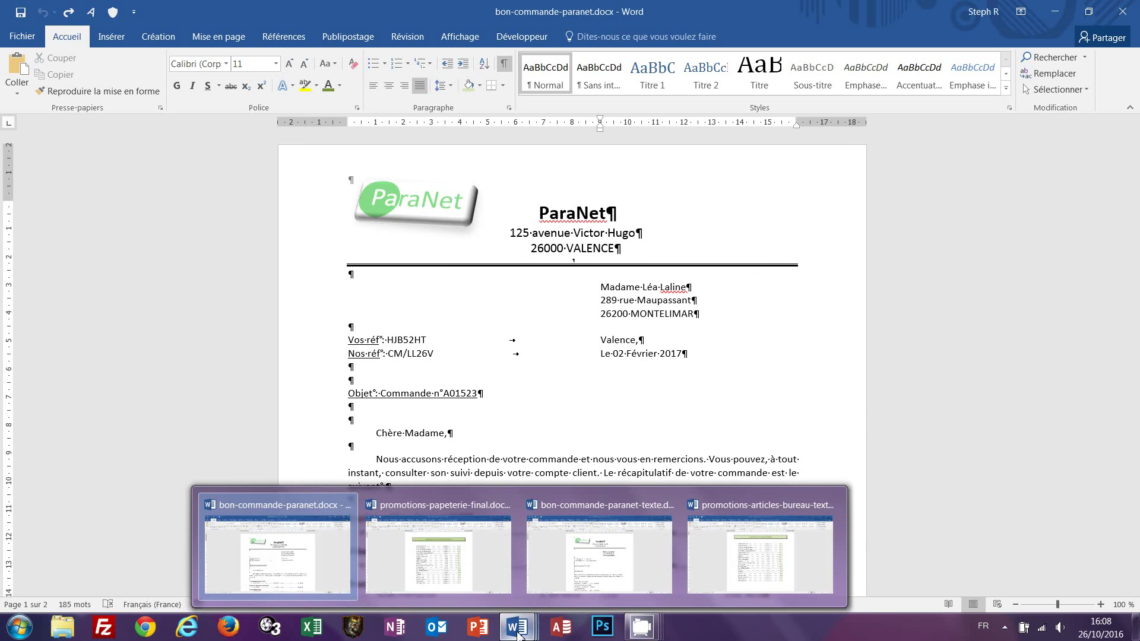
pyautogui.click(552, 593)
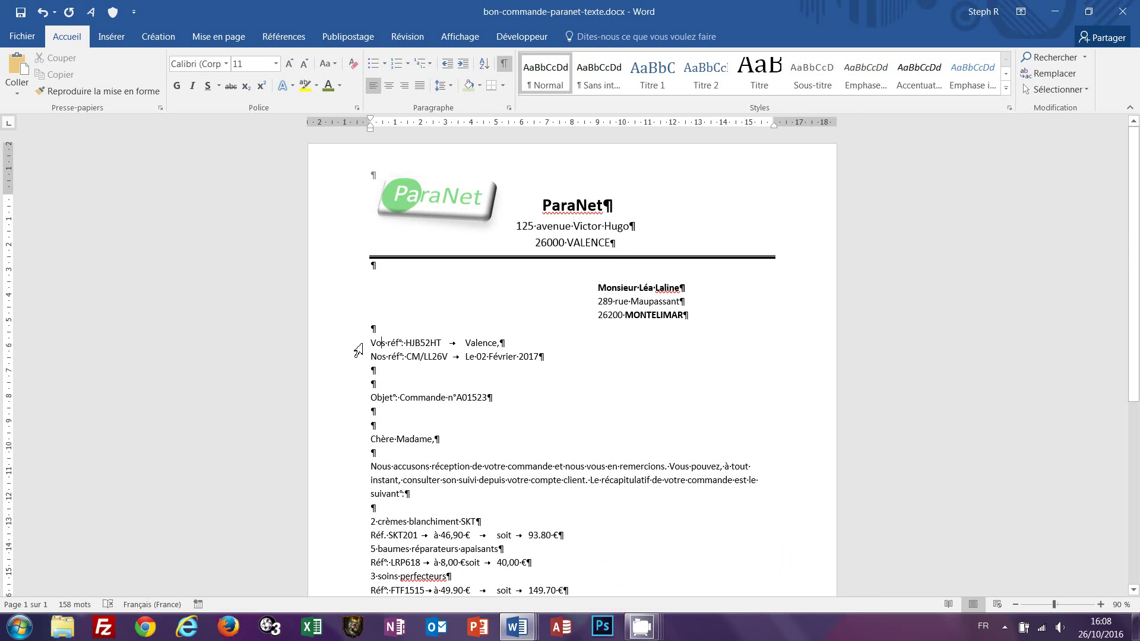
pyautogui.moveTo(358, 348); pyautogui.dragTo(356, 358)
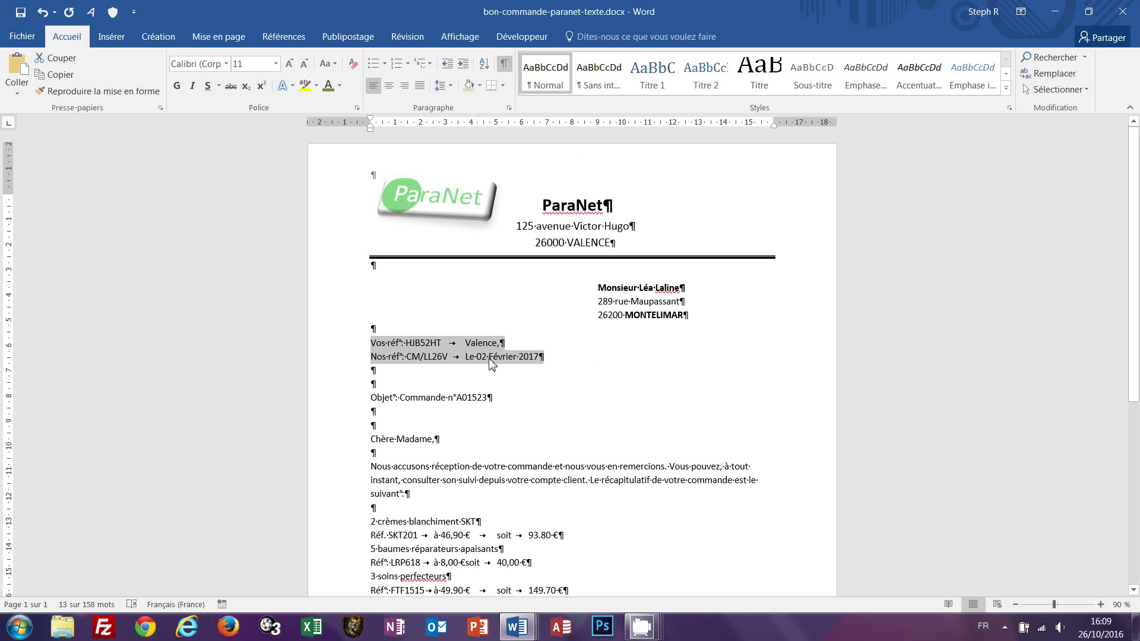
pyautogui.doubleClick(597, 123)
pyautogui.click(737, 95)
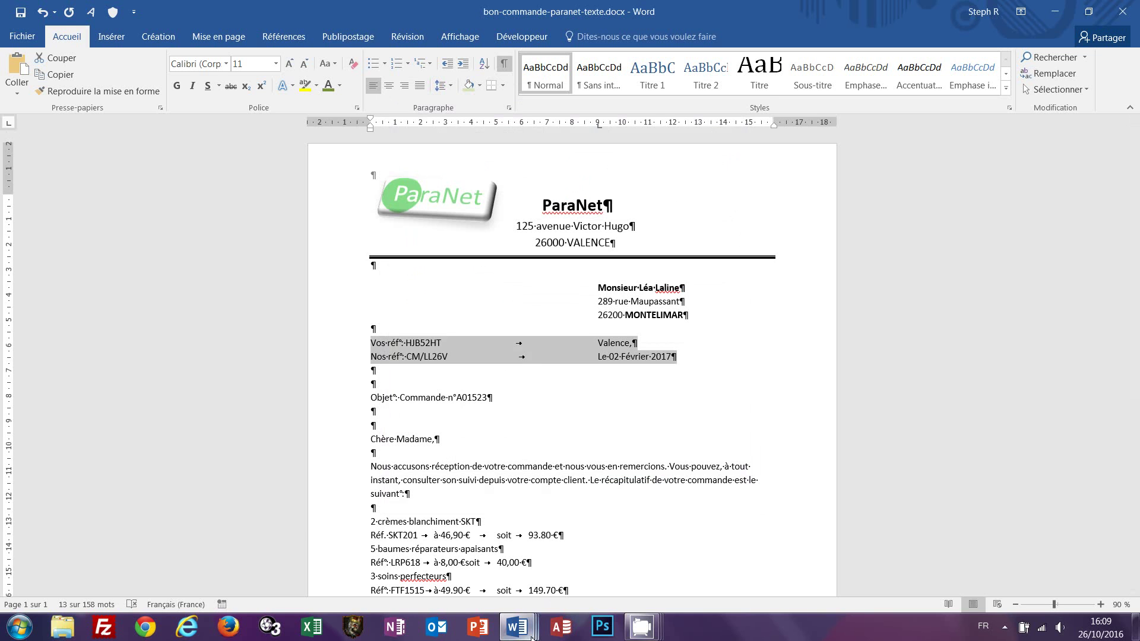
# - Underline the labels "Vos réf" and "Nos réf" in bon-commande-paranet-texte.docx, following the model in bon-commande-paranet.docx
pyautogui.moveTo(517, 627)
pyautogui.click(320, 586)
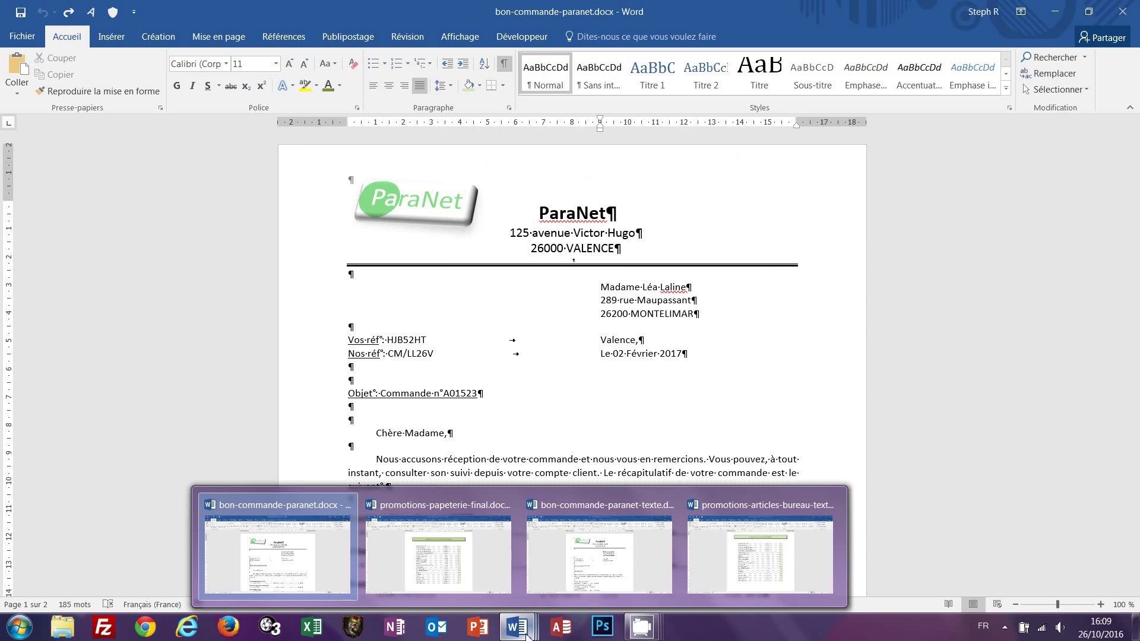
pyautogui.click(632, 561)
pyautogui.scroll(-1, 623, 379)
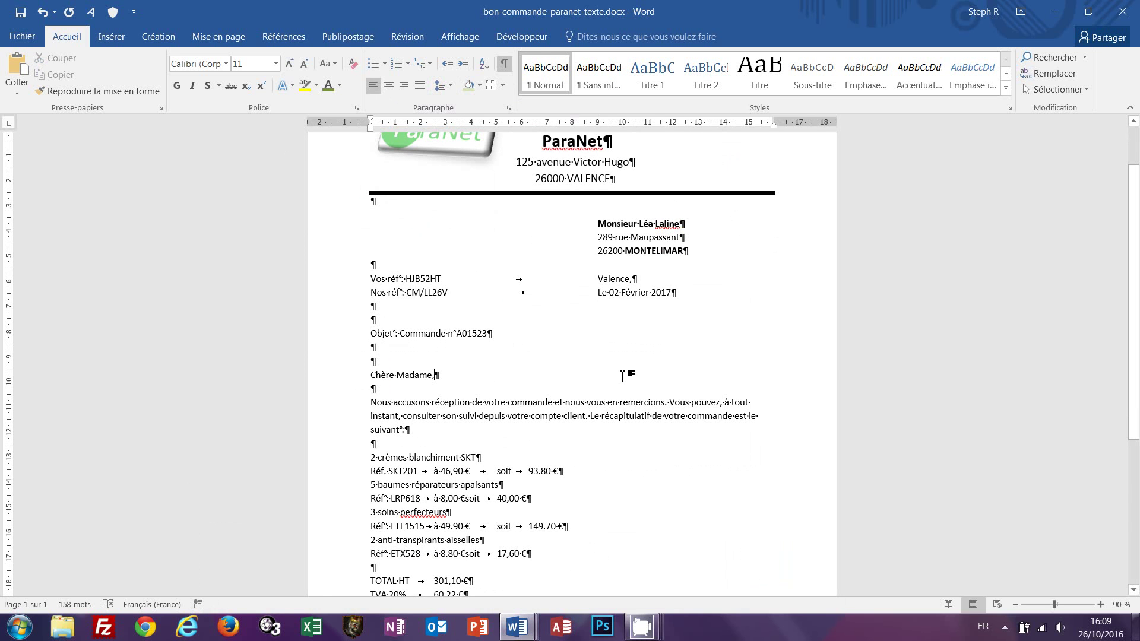
pyautogui.moveTo(517, 627)
pyautogui.click(306, 573)
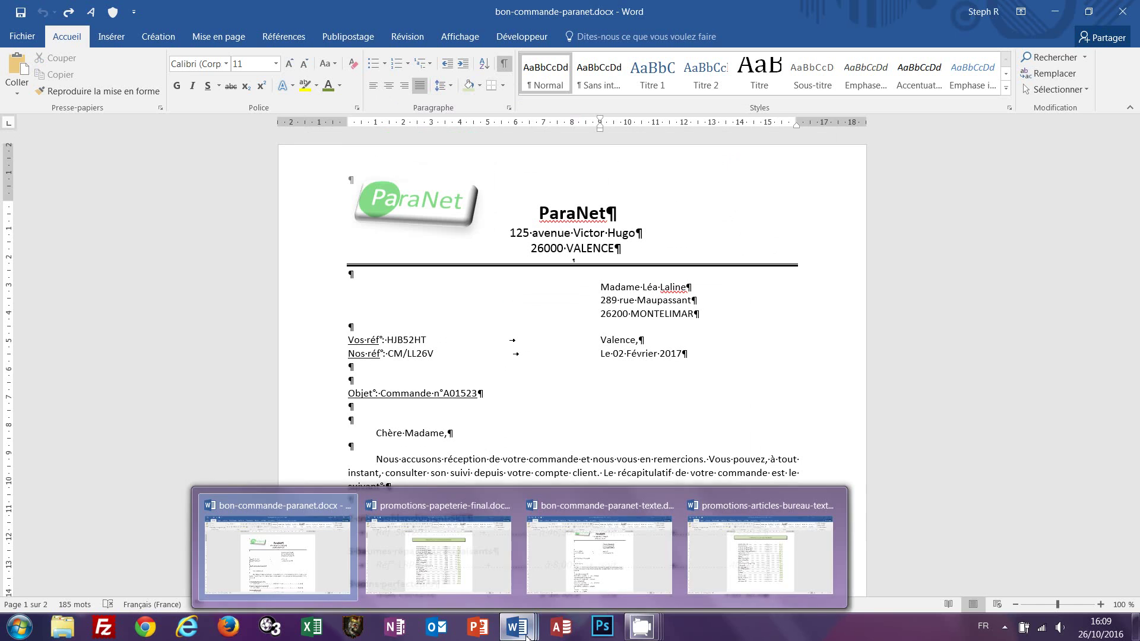
pyautogui.click(600, 552)
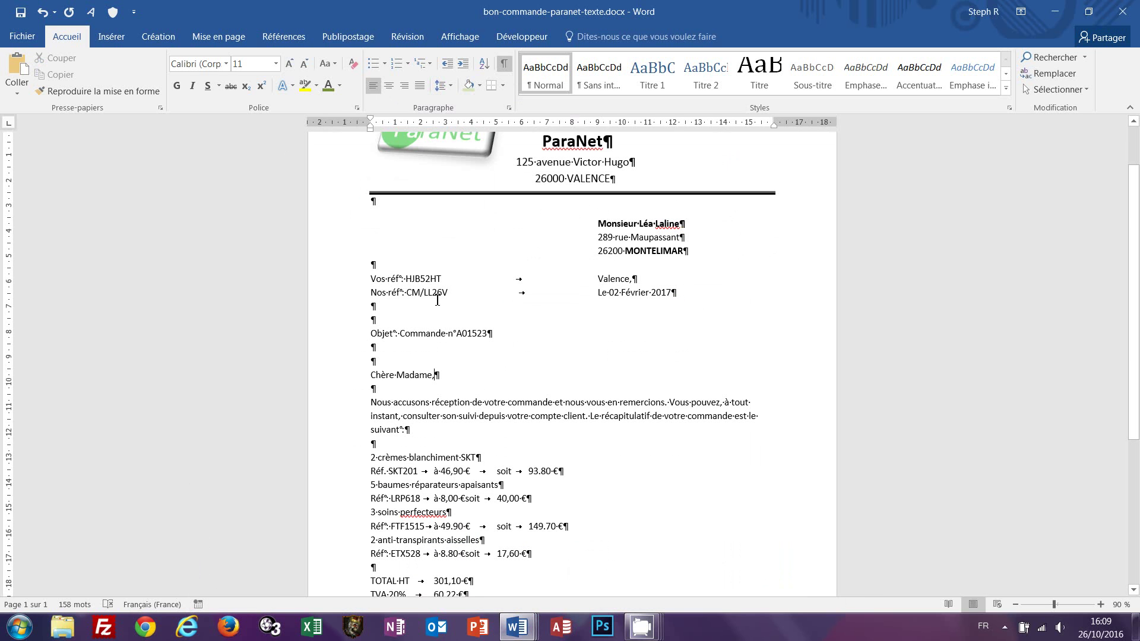
pyautogui.click(368, 283)
pyautogui.moveTo(402, 282); pyautogui.dragTo(399, 283)
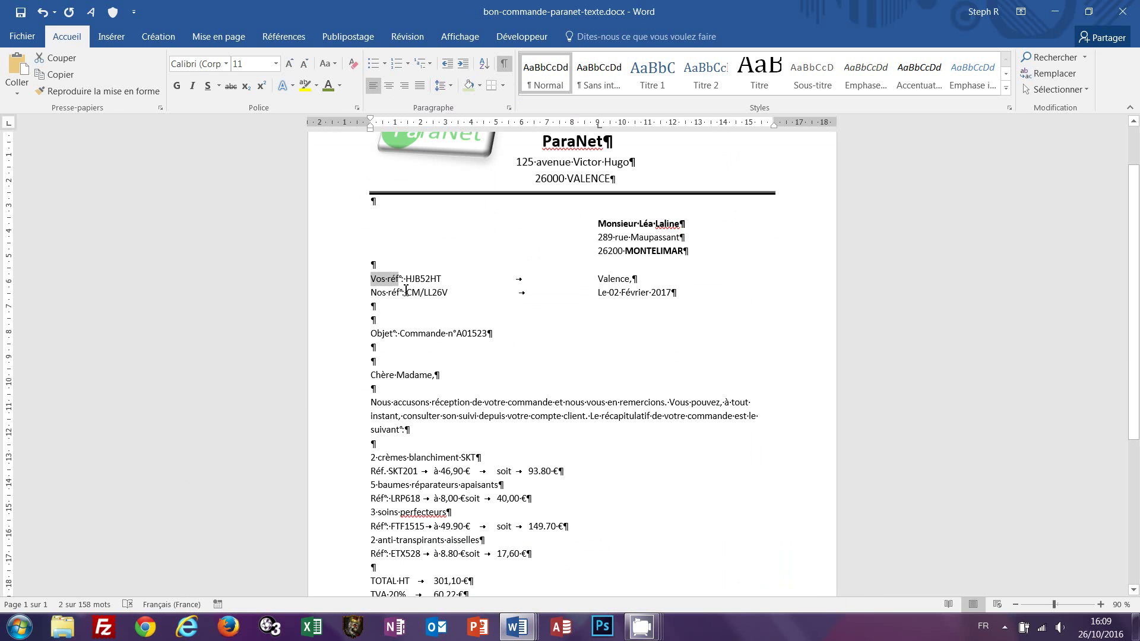
pyautogui.click(208, 86)
pyautogui.click(372, 290)
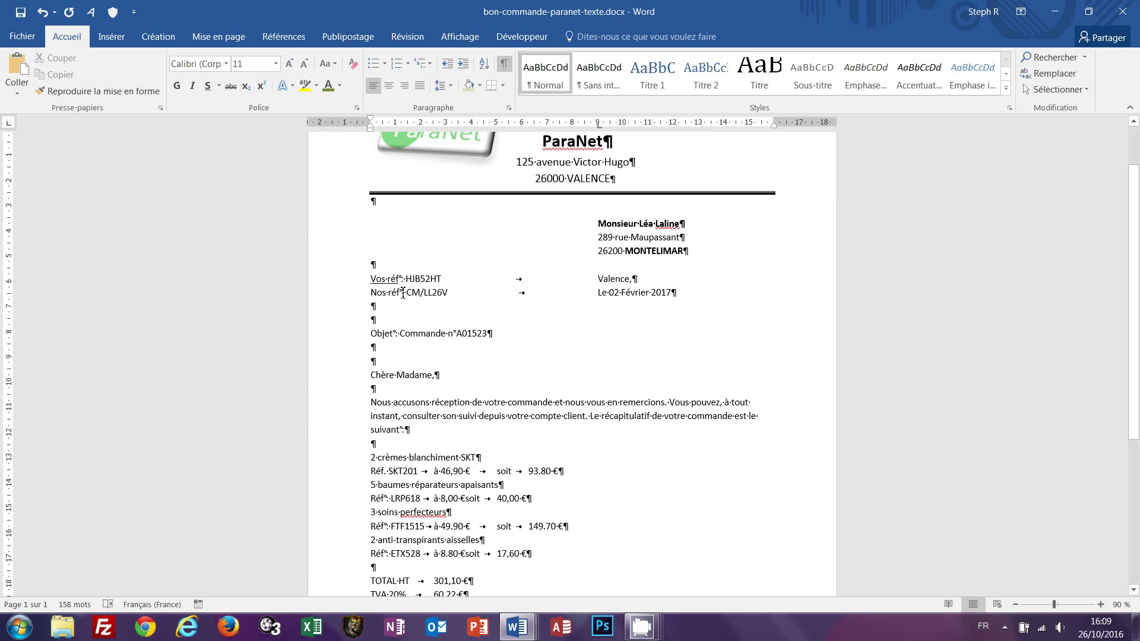
pyautogui.moveTo(403, 292); pyautogui.dragTo(371, 292)
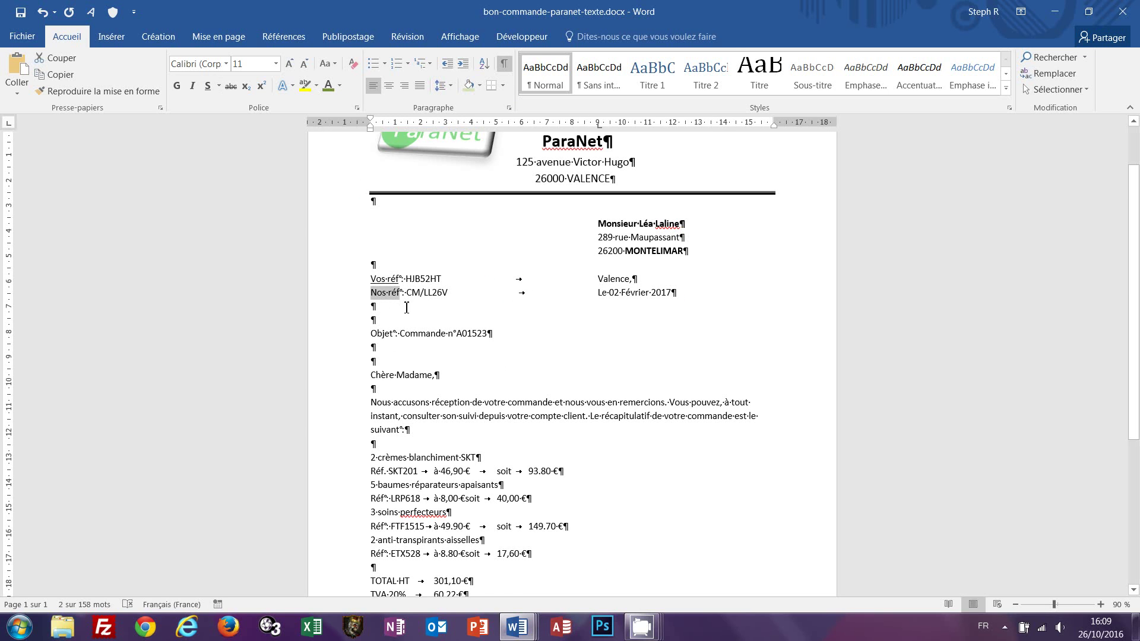
pyautogui.click(208, 86)
# - Underline the whole "Objet" line of the letter
pyautogui.click(372, 336)
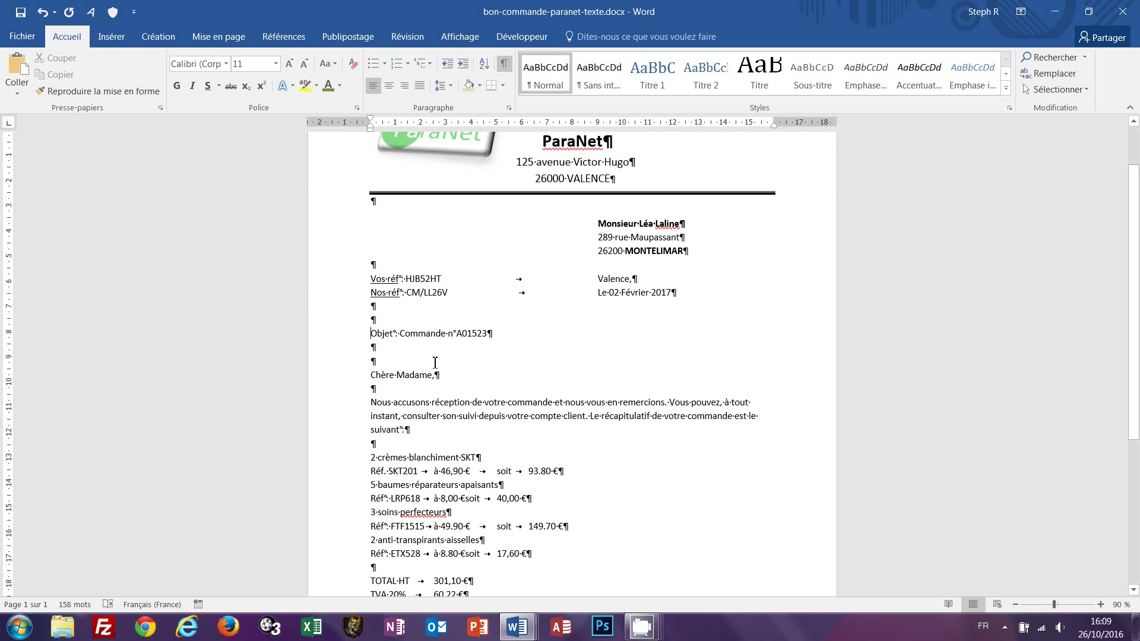
pyautogui.keyDown('shift'); pyautogui.click(488, 333); pyautogui.keyUp('shift')
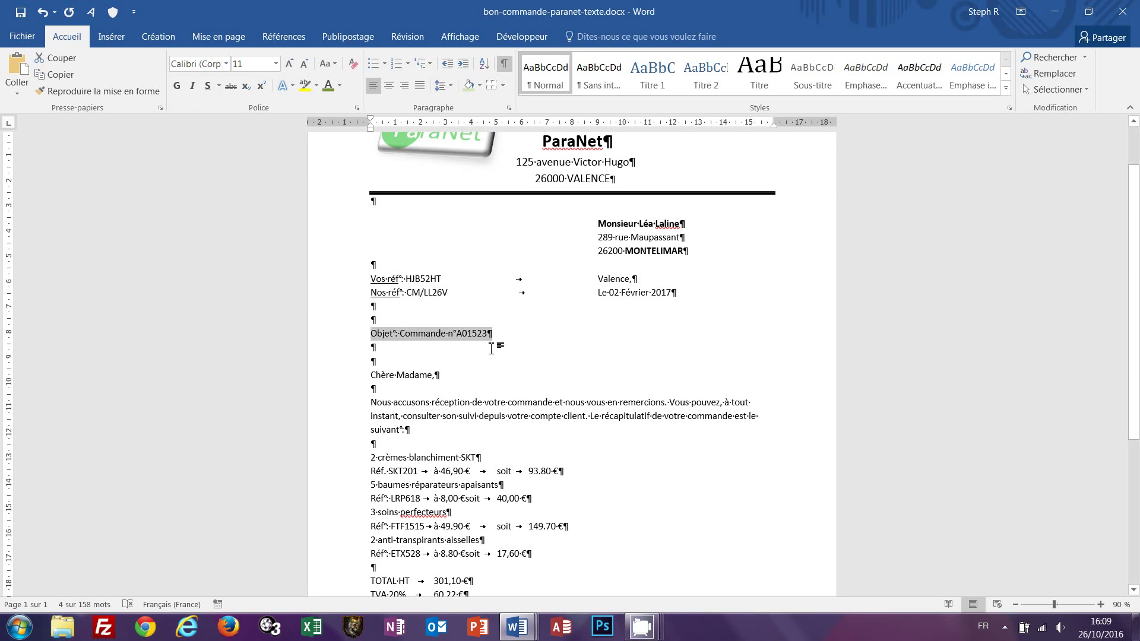
pyautogui.click(207, 86)
pyautogui.click(461, 402)
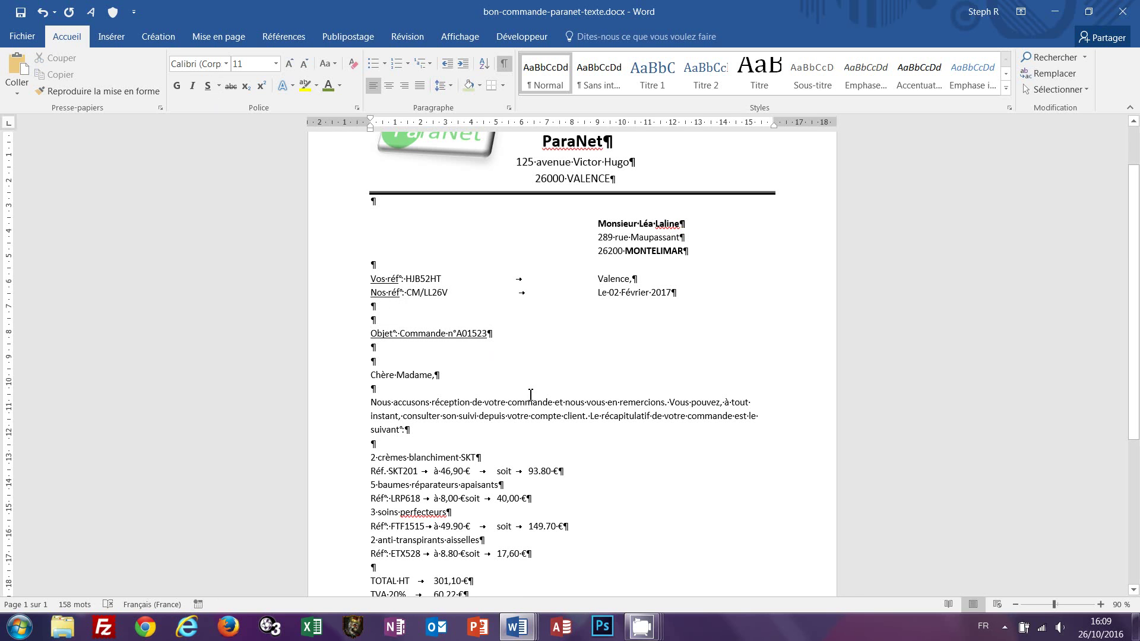
# - Examine the indents of the greeting and body paragraphs in bon-commande-paranet.docx, and return to bon-commande-paranet-texte.docx
pyautogui.moveTo(520, 628)
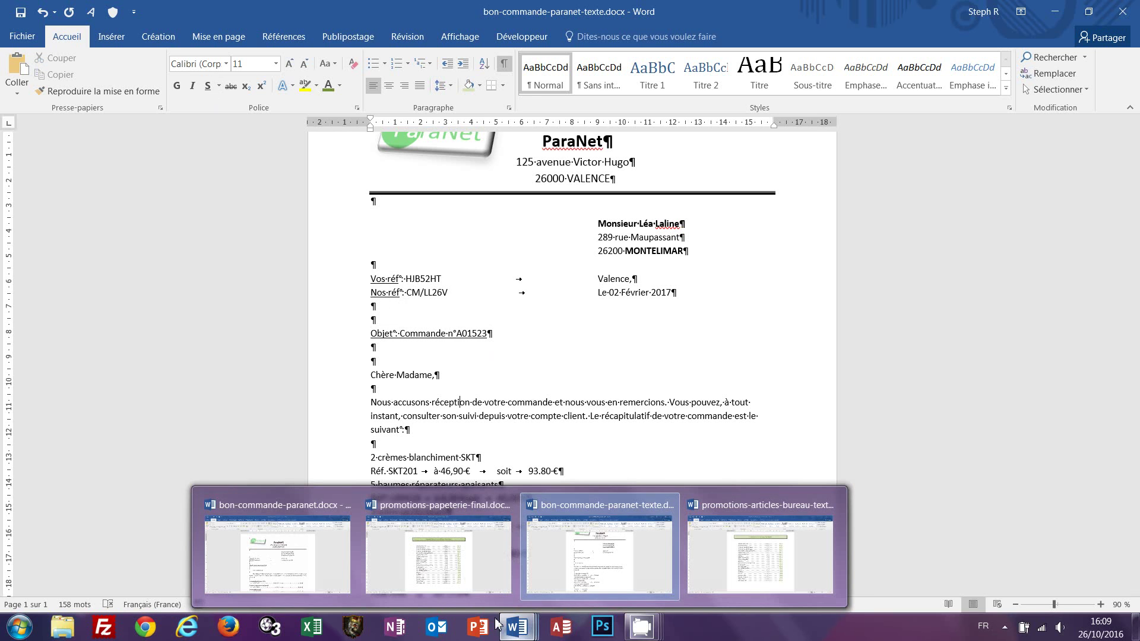
pyautogui.click(278, 555)
pyautogui.scroll(-5, 636, 387)
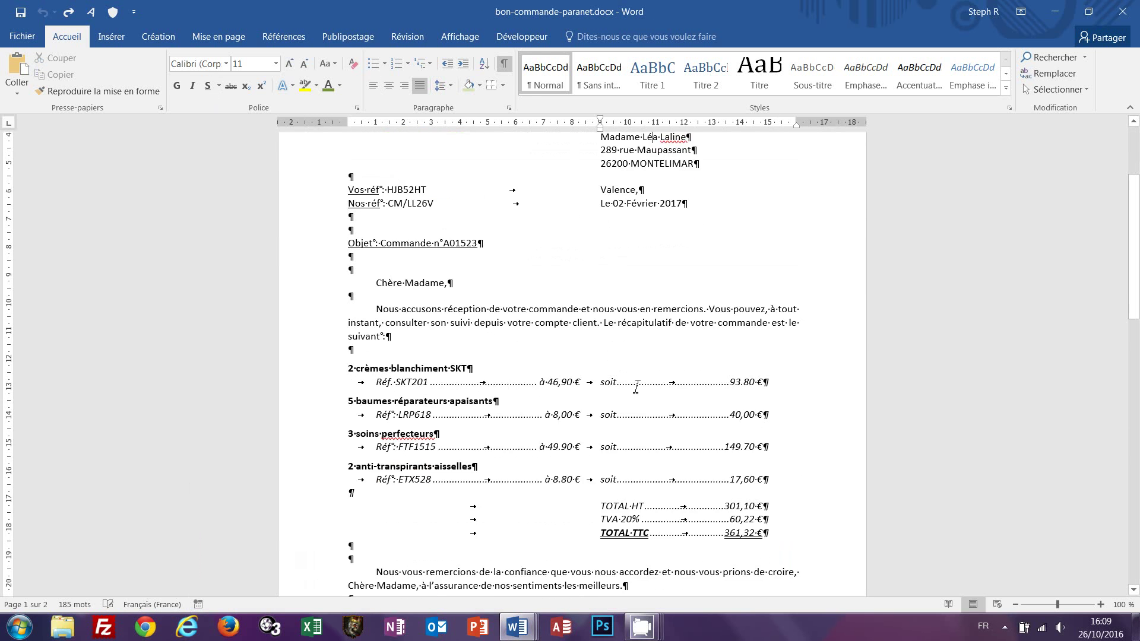
pyautogui.scroll(-1, 476, 323)
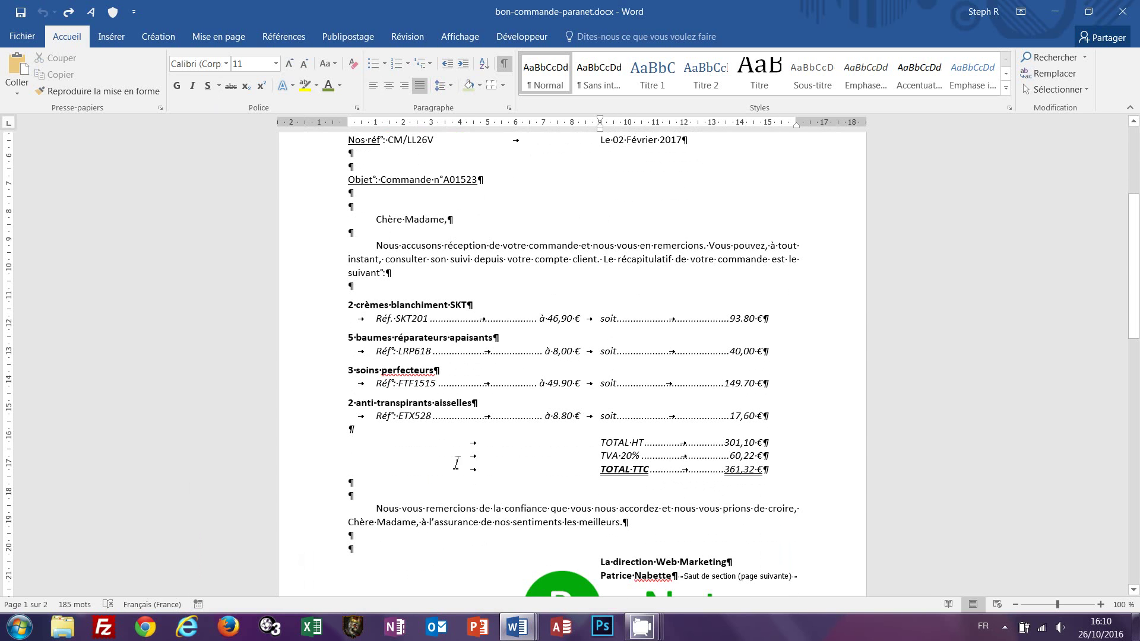
pyautogui.click(399, 221)
pyautogui.click(402, 248)
pyautogui.moveTo(520, 636)
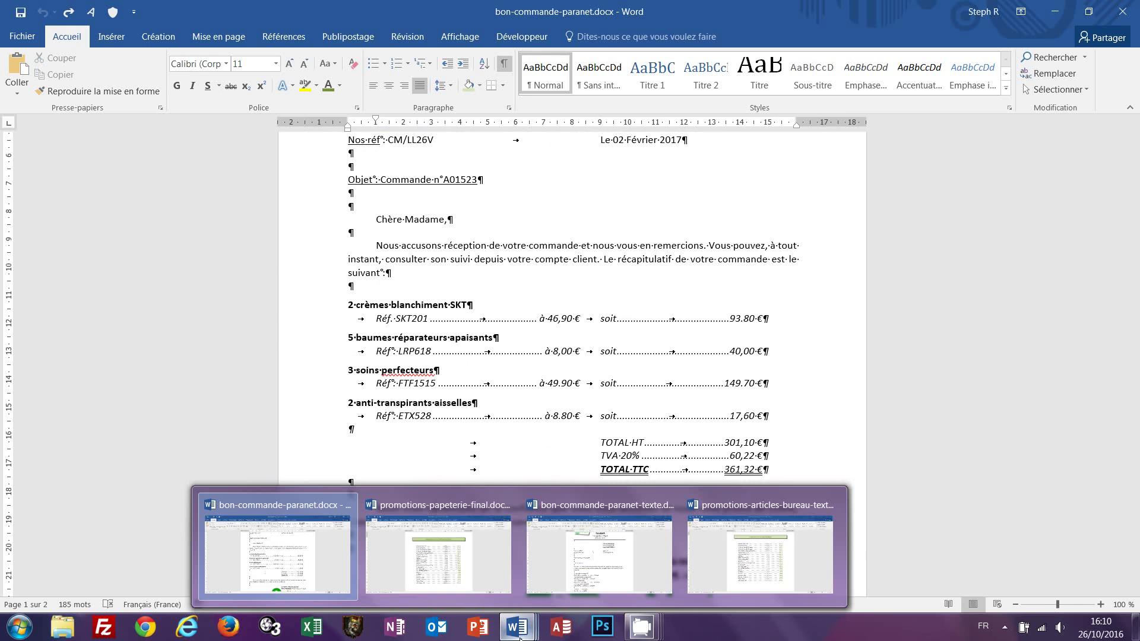
pyautogui.click(634, 579)
# - Apply a 1 cm first-line indent to the greeting, the opening paragraph and the closing thank-you paragraph
pyautogui.scroll(-3, 634, 469)
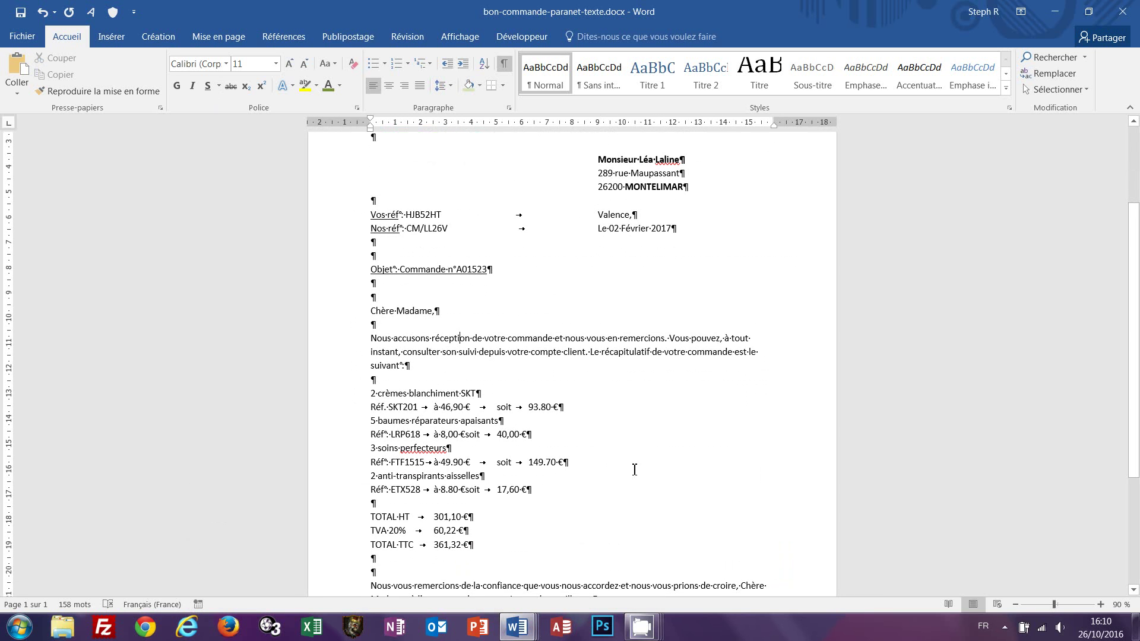
pyautogui.scroll(-3, 634, 466)
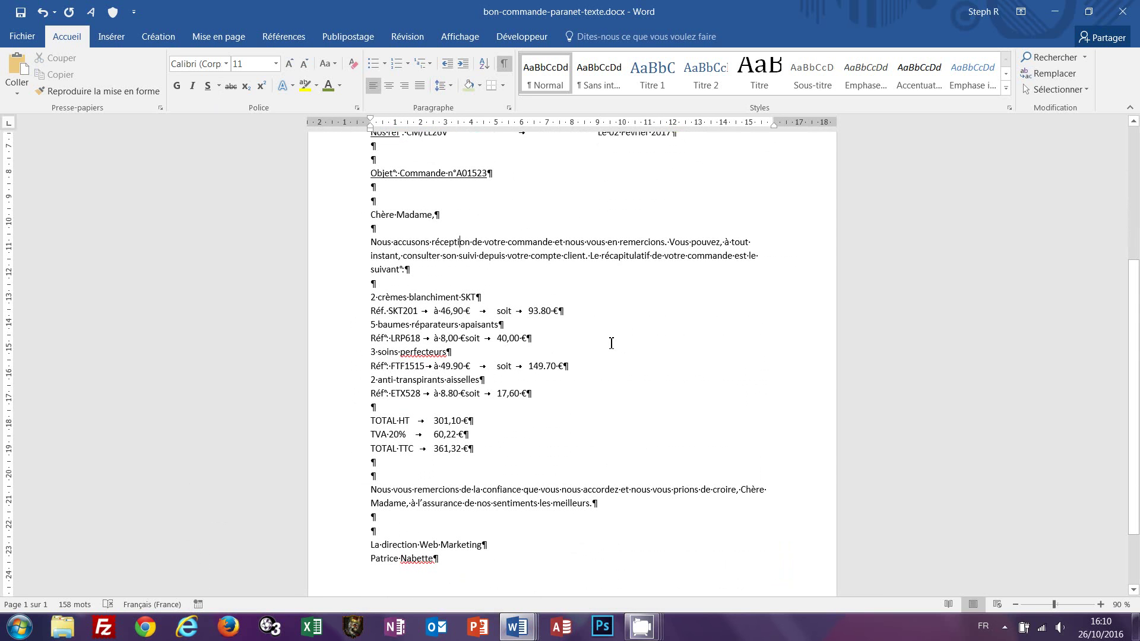
pyautogui.moveTo(359, 219); pyautogui.dragTo(346, 272)
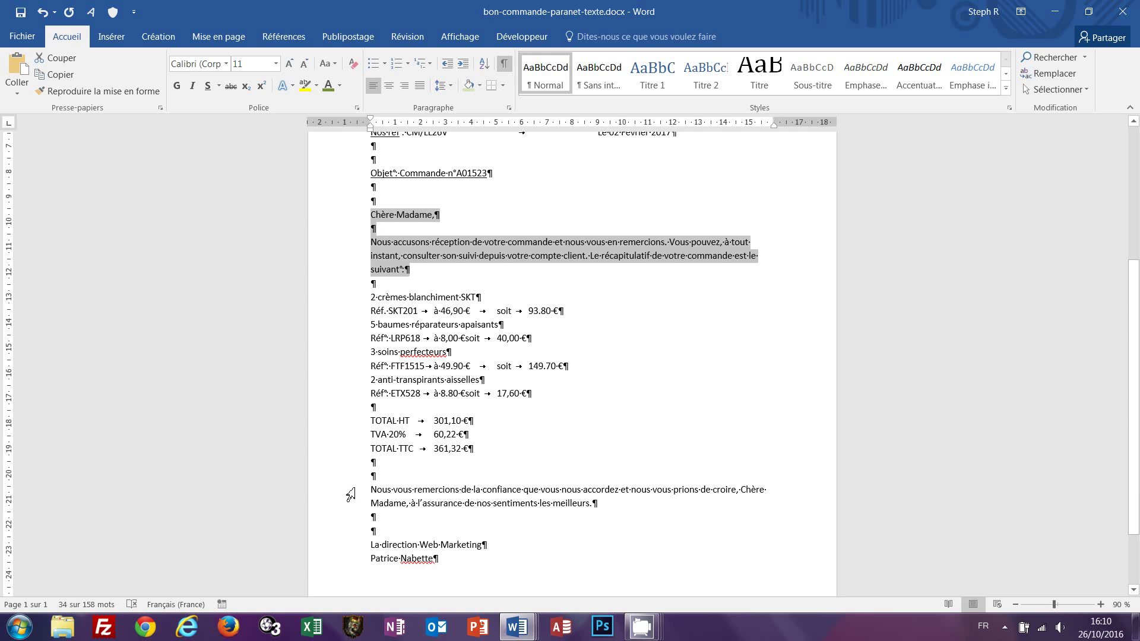
pyautogui.keyDown('ctrl'); pyautogui.moveTo(350, 495); pyautogui.dragTo(346, 509); pyautogui.keyUp('ctrl')
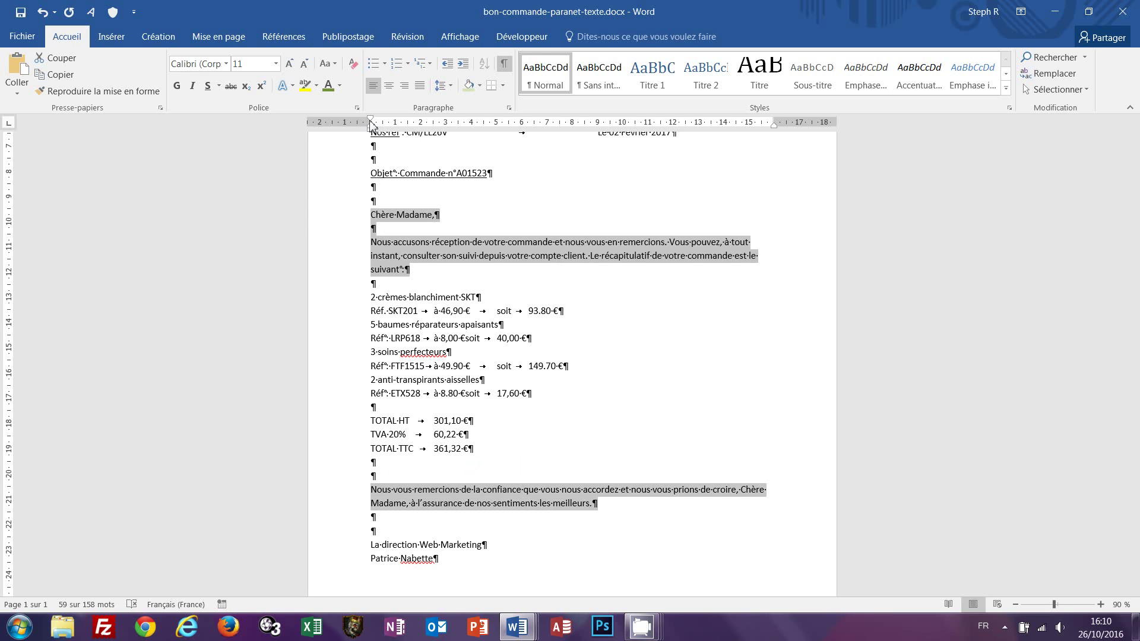
pyautogui.doubleClick(370, 121)
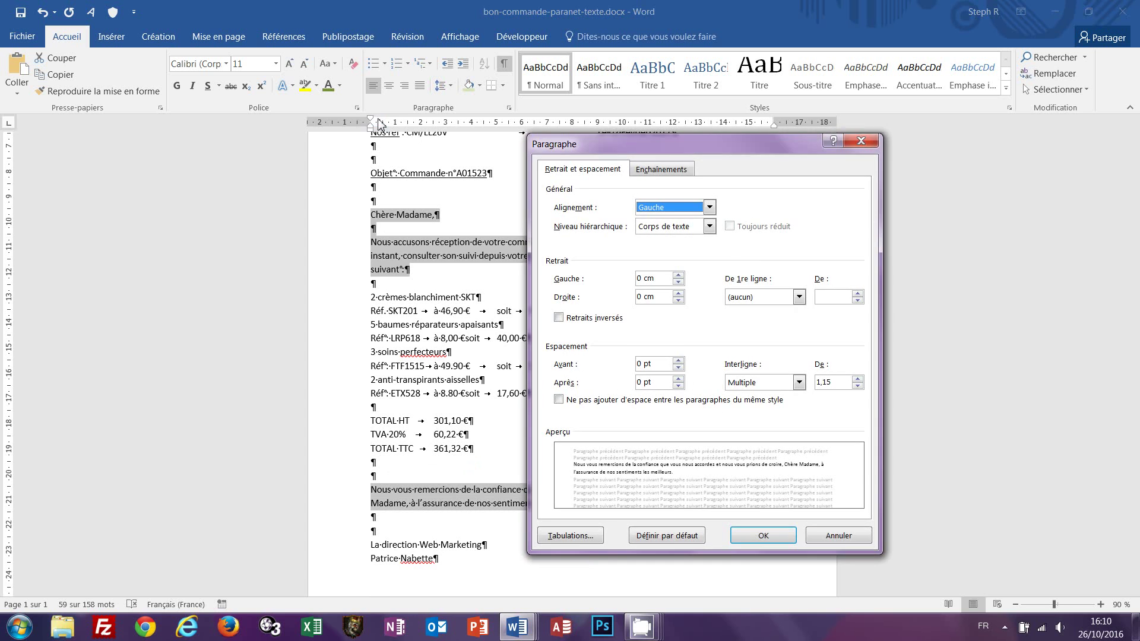
pyautogui.click(862, 140)
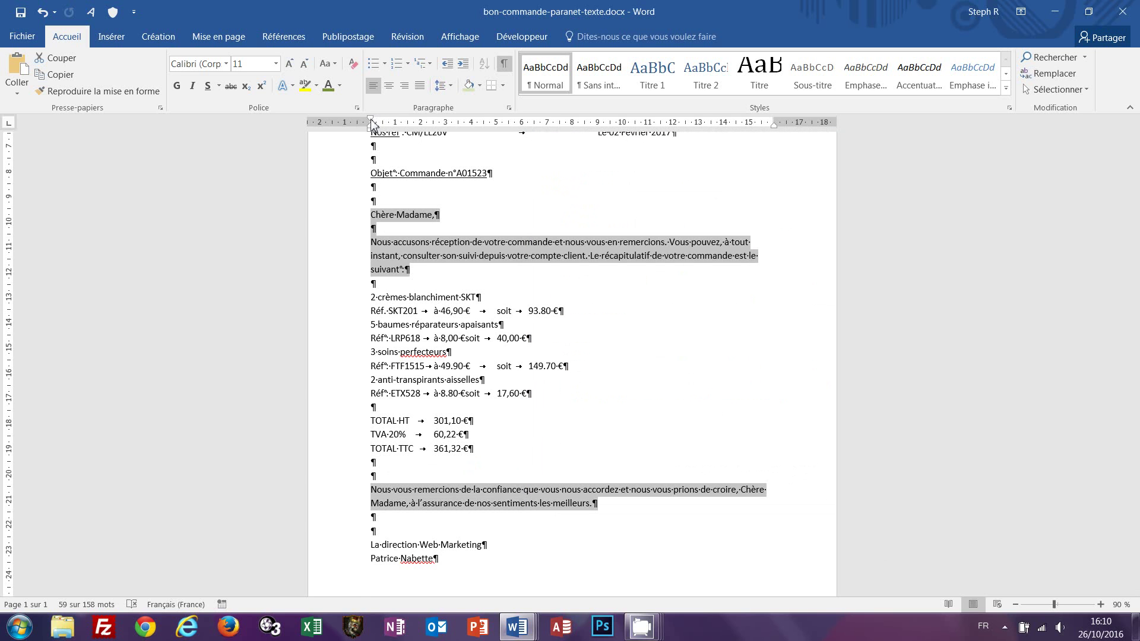
pyautogui.moveTo(372, 123); pyautogui.dragTo(396, 125)
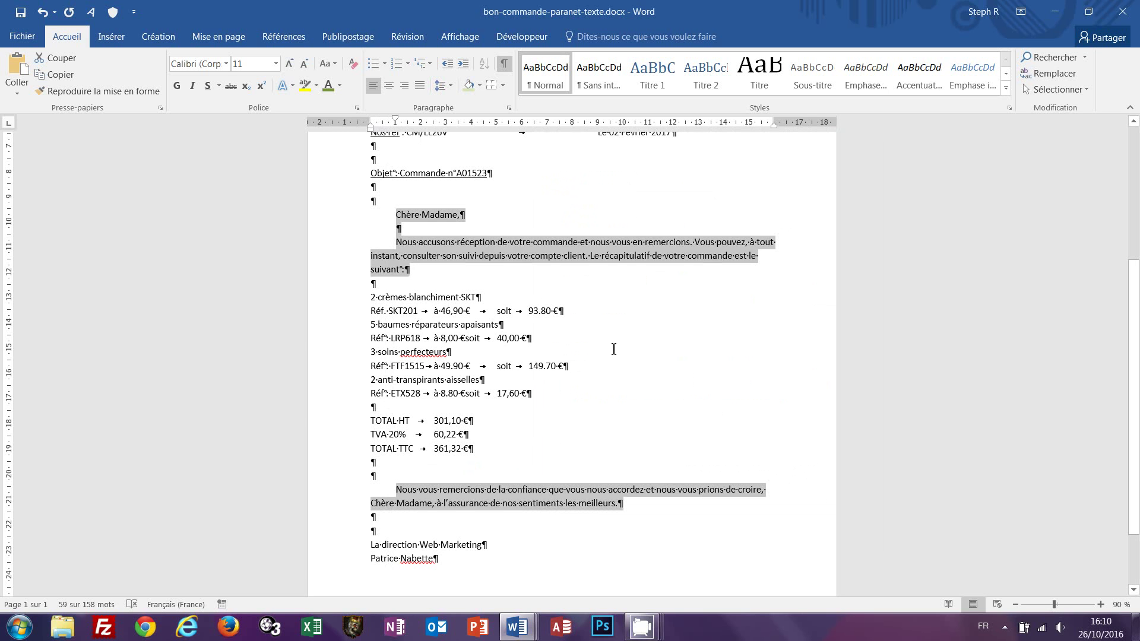
pyautogui.scroll(1, 601, 381)
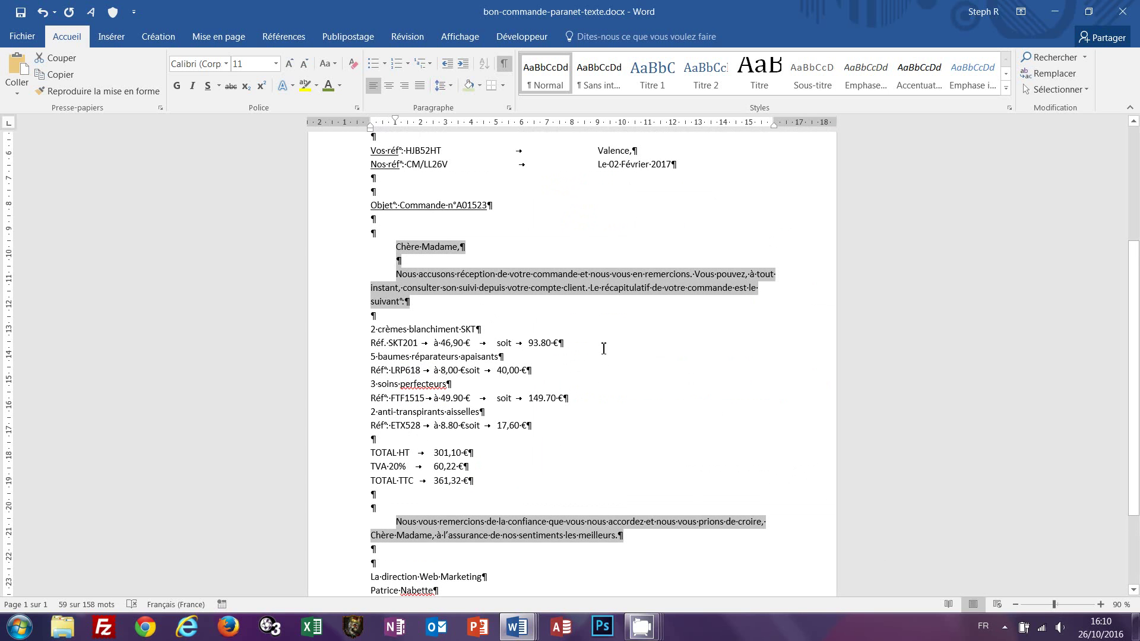
pyautogui.click(603, 349)
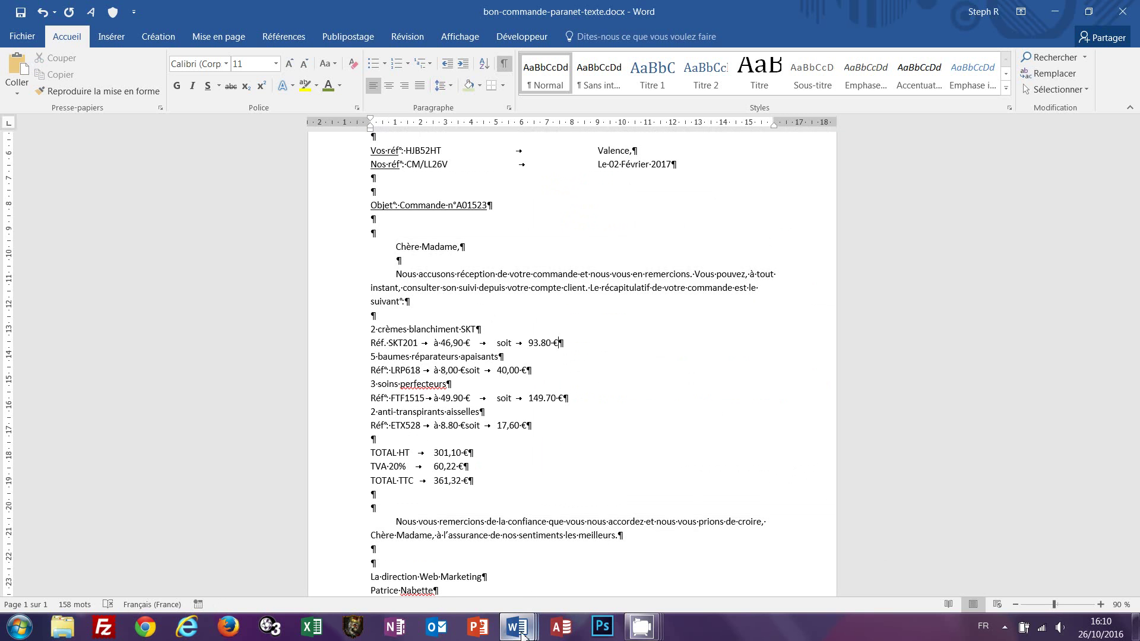
# - Make the four product name lines bold in bon-commande-paranet-texte.docx, following the model in bon-commande-paranet.docx
pyautogui.moveTo(522, 634)
pyautogui.click(277, 552)
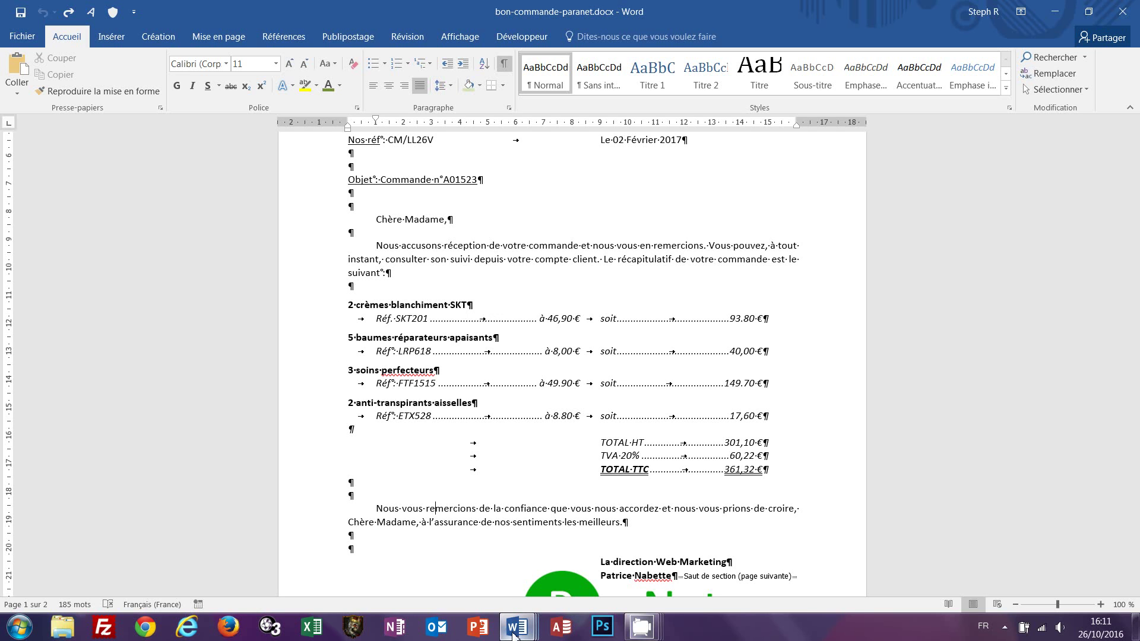
pyautogui.moveTo(514, 631)
pyautogui.click(582, 564)
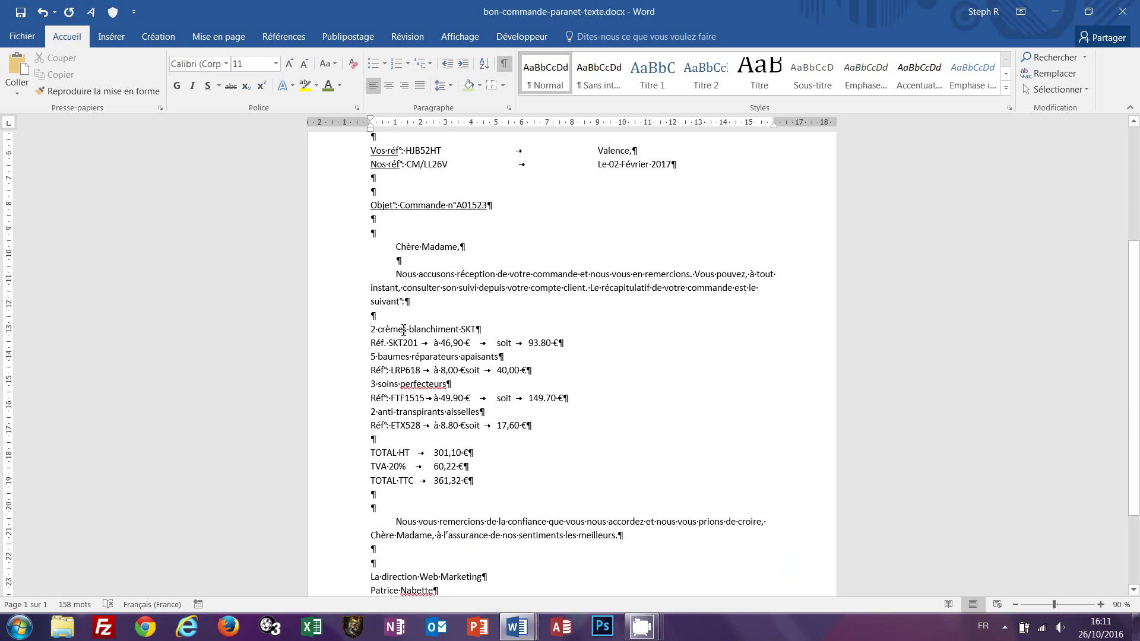
pyautogui.click(345, 333)
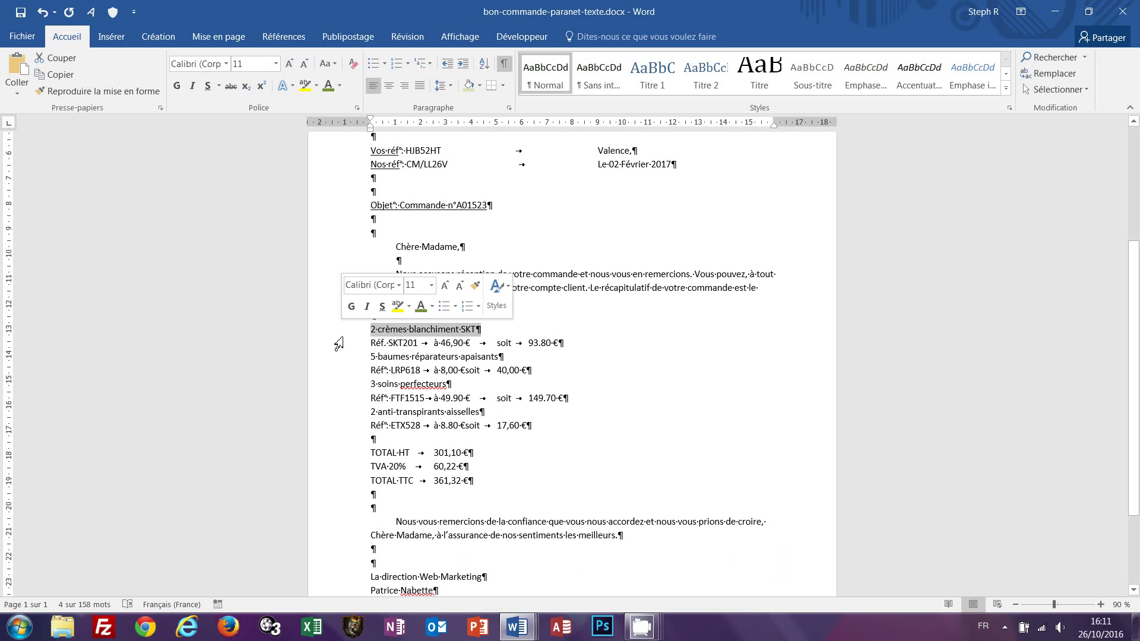
pyautogui.keyDown('ctrl'); pyautogui.click(324, 360); pyautogui.keyUp('ctrl')
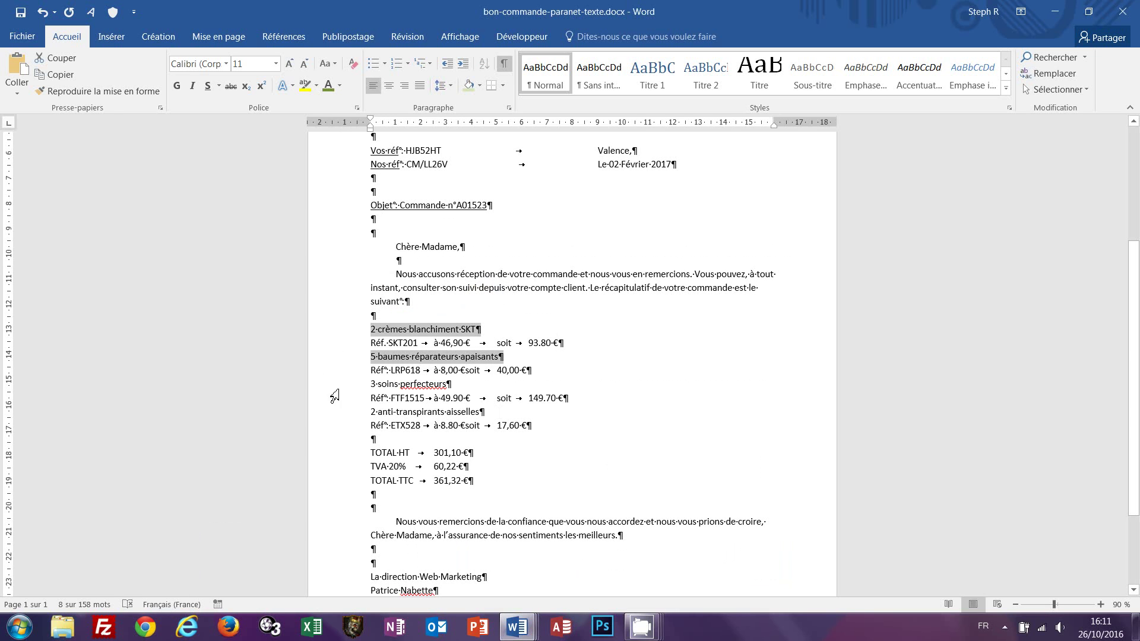
pyautogui.keyDown('ctrl'); pyautogui.click(328, 384); pyautogui.keyUp('ctrl')
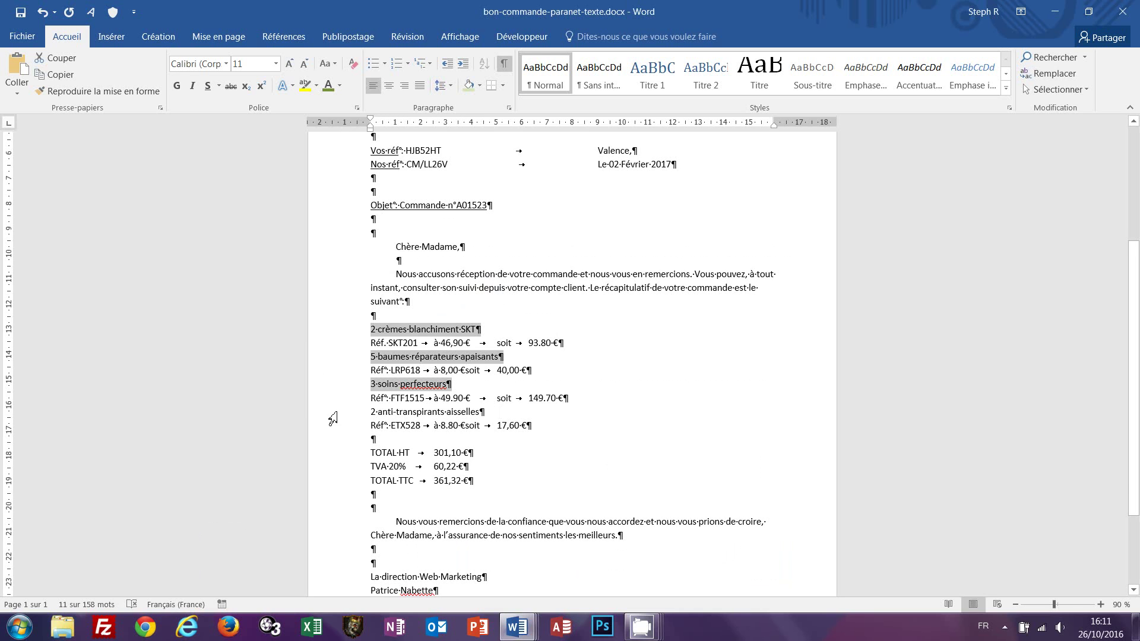
pyautogui.keyDown('ctrl'); pyautogui.click(332, 414); pyautogui.keyUp('ctrl')
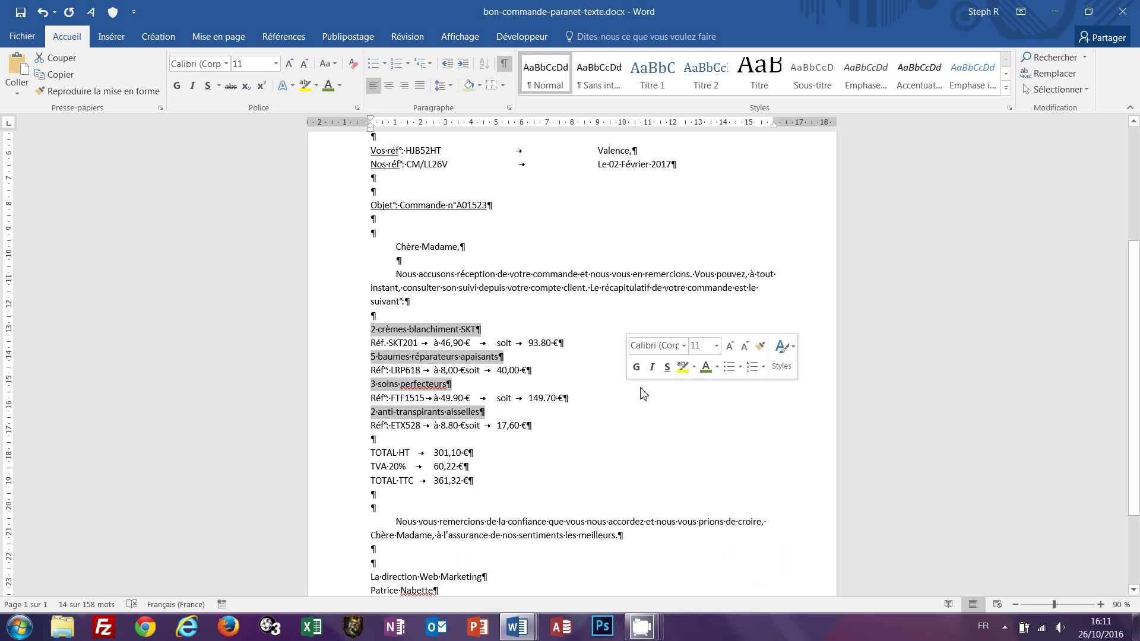
pyautogui.click(177, 87)
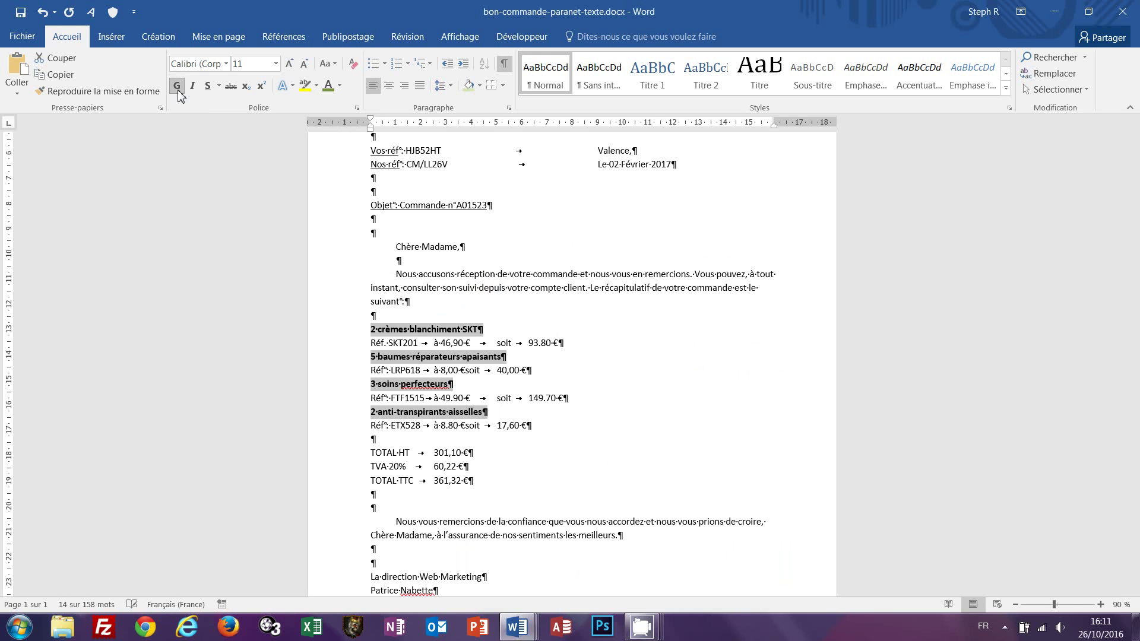
# - Examine the formatting of the product and reference lines in bon-commande-paranet.docx, and return to bon-commande-paranet-texte.docx
pyautogui.moveTo(514, 634)
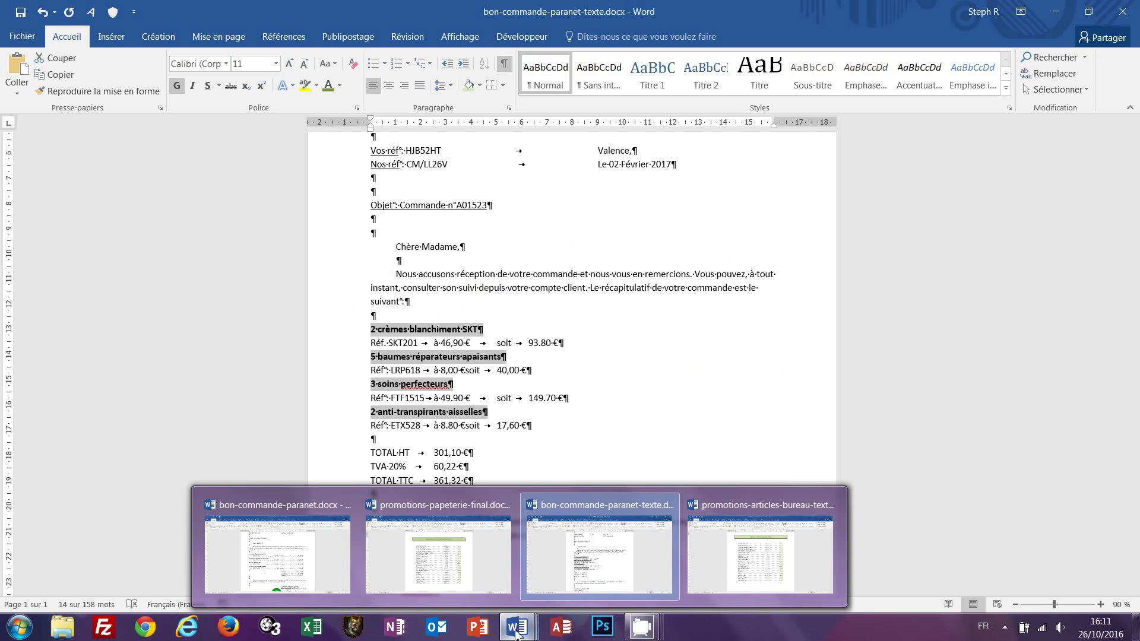
pyautogui.click(338, 579)
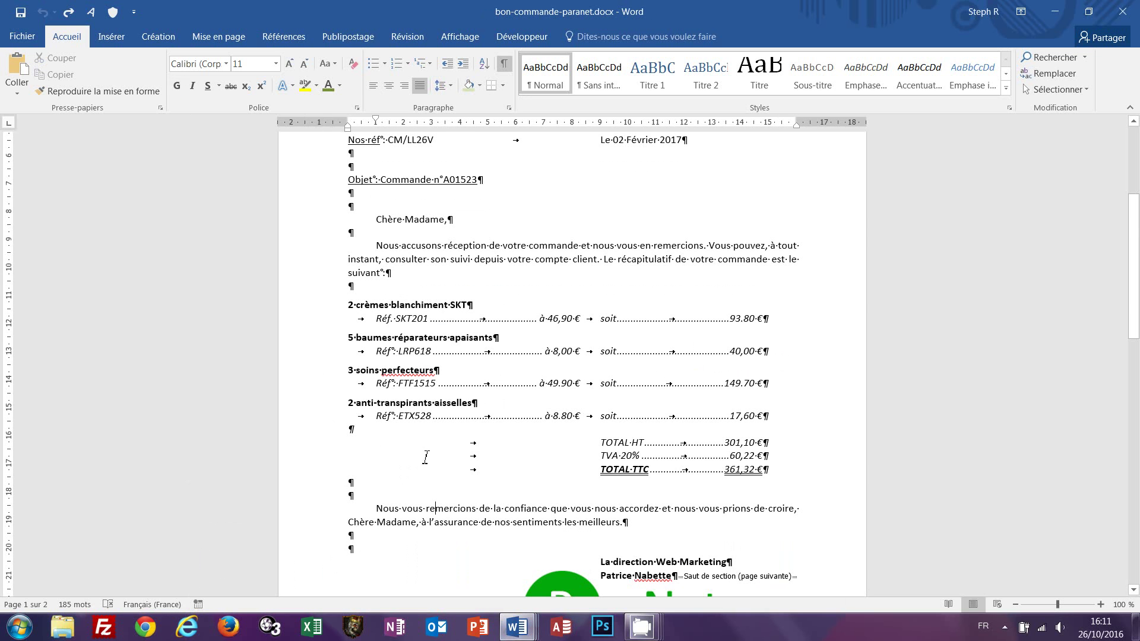
pyautogui.click(433, 306)
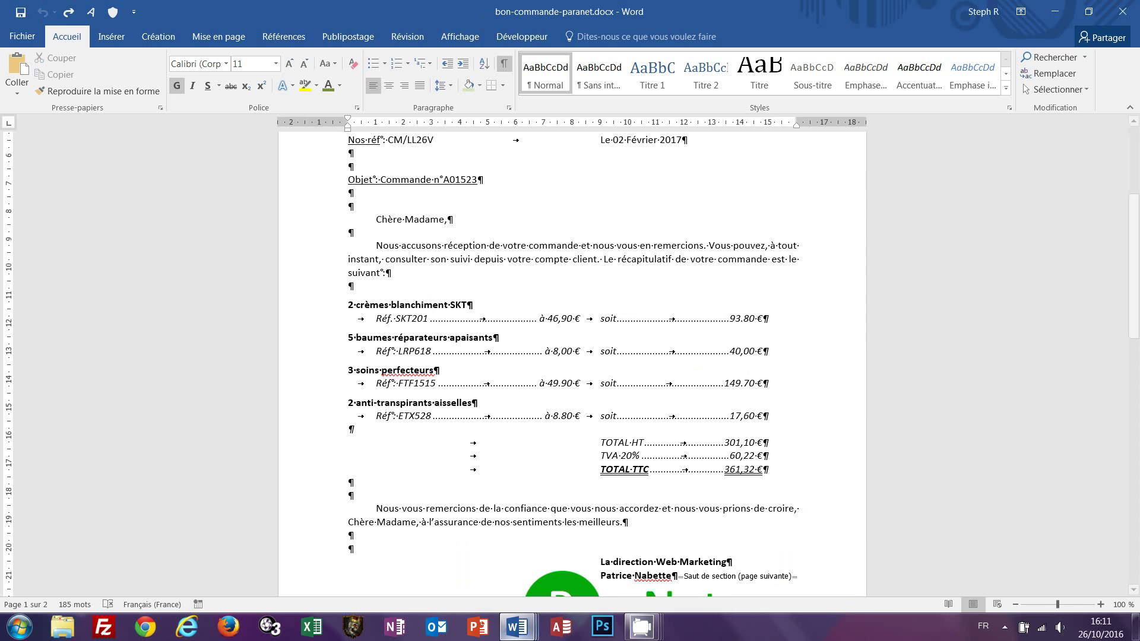
pyautogui.moveTo(517, 629)
pyautogui.click(610, 572)
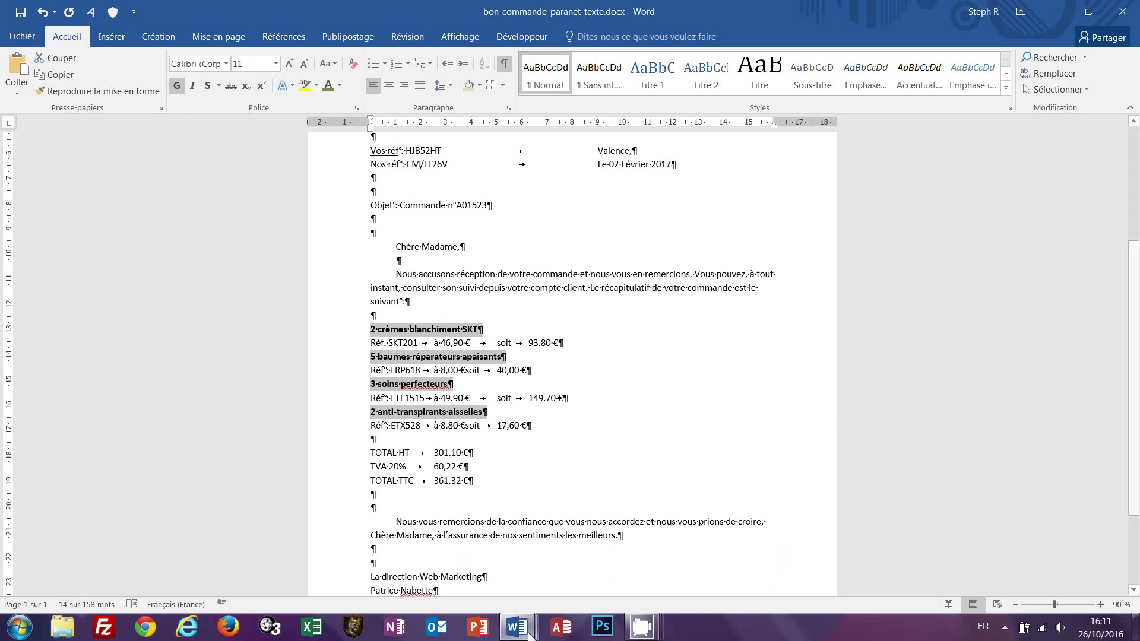
pyautogui.moveTo(530, 634)
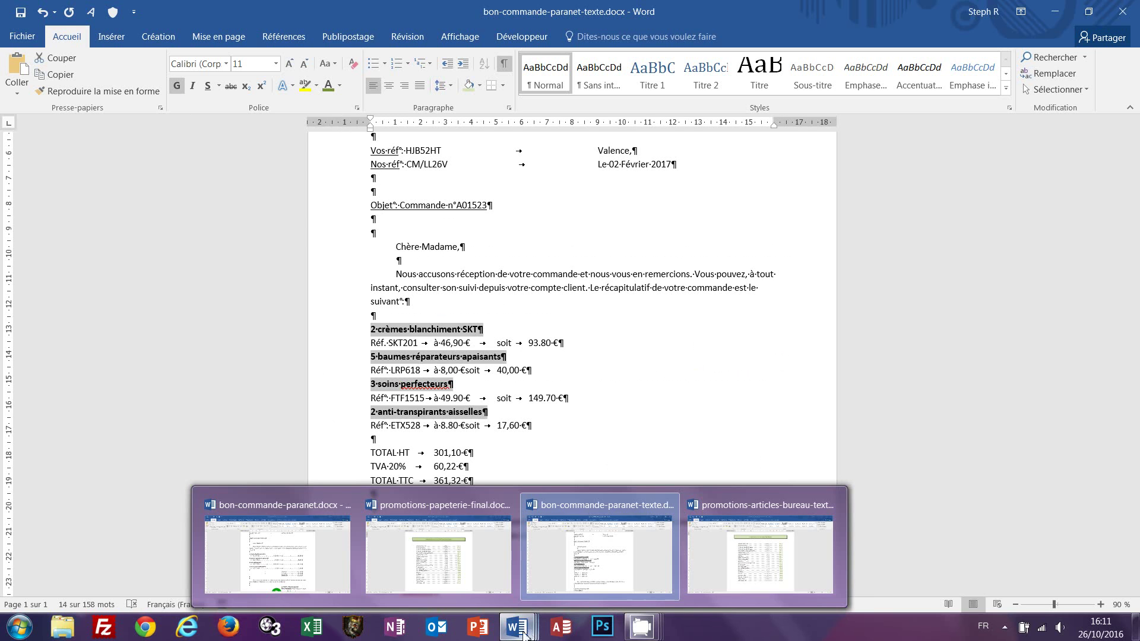
pyautogui.click(569, 523)
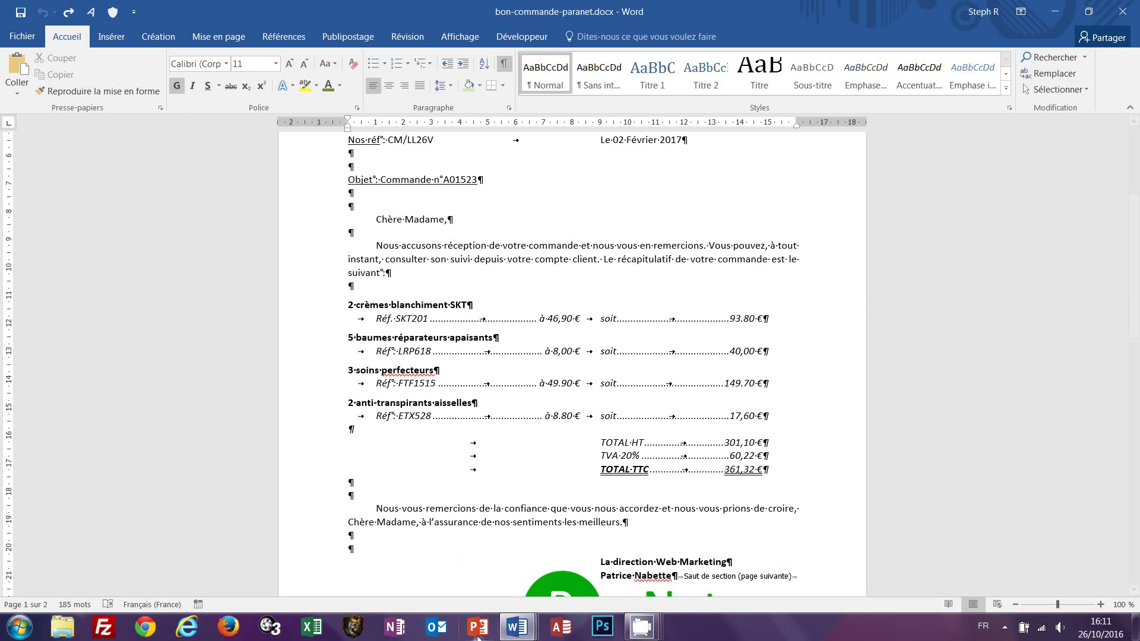
pyautogui.moveTo(537, 624)
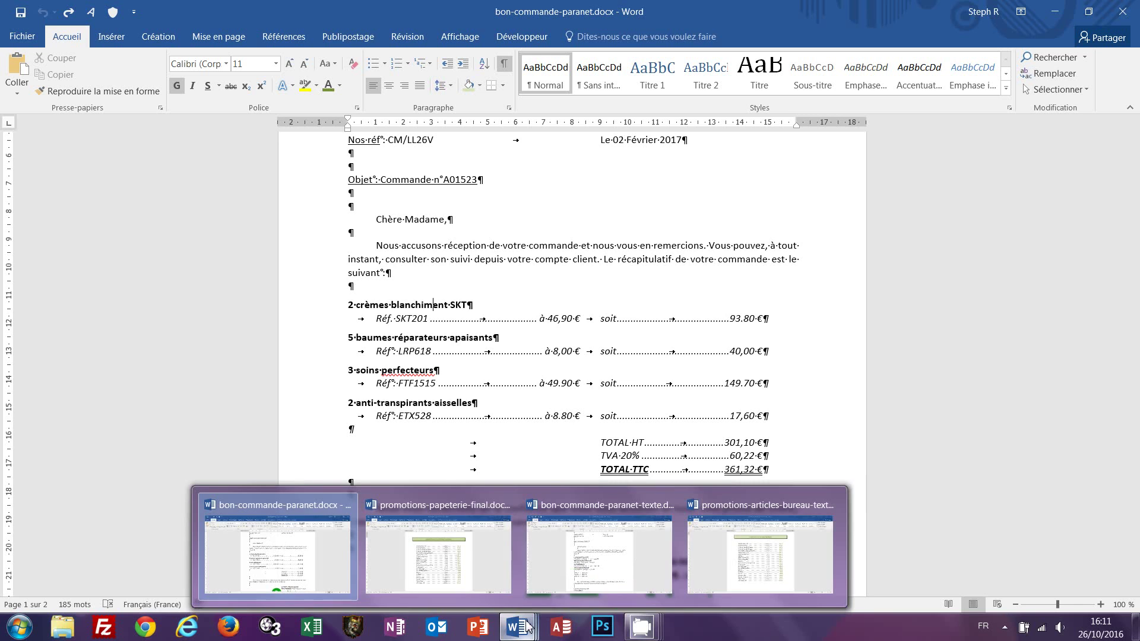
pyautogui.click(600, 555)
# - Apply a 1 cm left indent to the four "Réf" lines below the product names
pyautogui.click(346, 345)
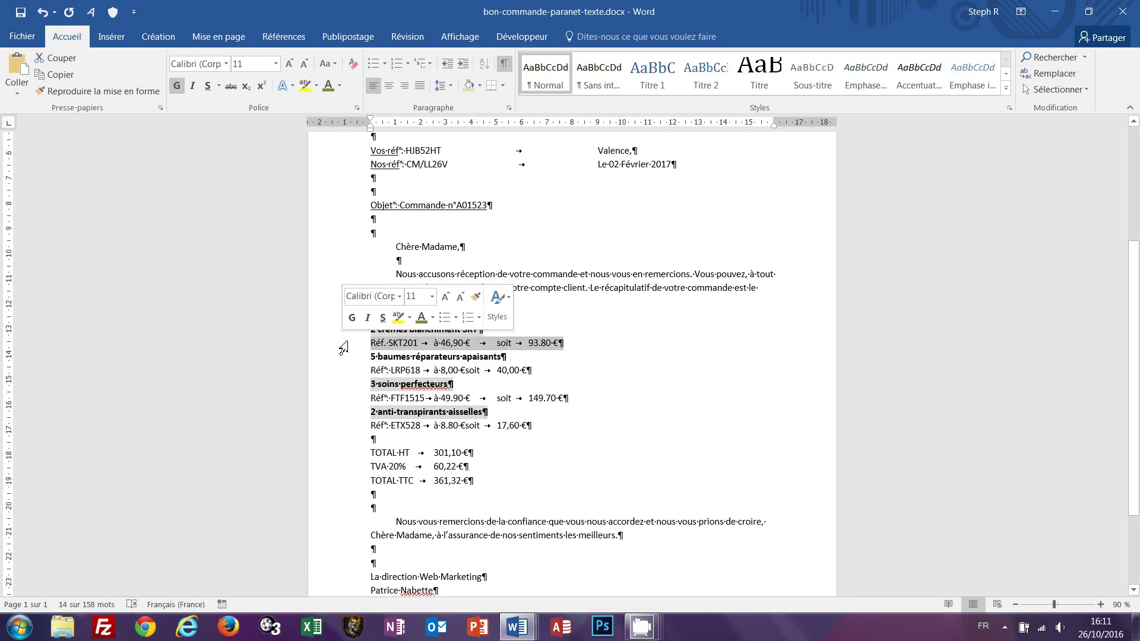
pyautogui.keyDown('ctrl'); pyautogui.click(334, 371); pyautogui.keyUp('ctrl')
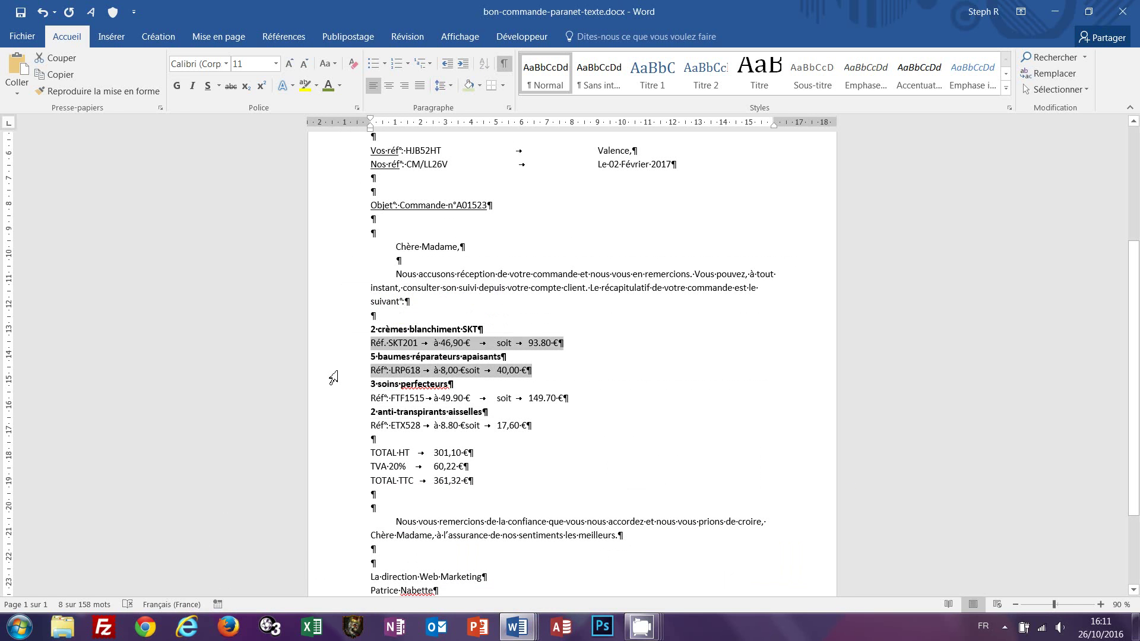
pyautogui.keyDown('ctrl'); pyautogui.click(334, 399); pyautogui.keyUp('ctrl')
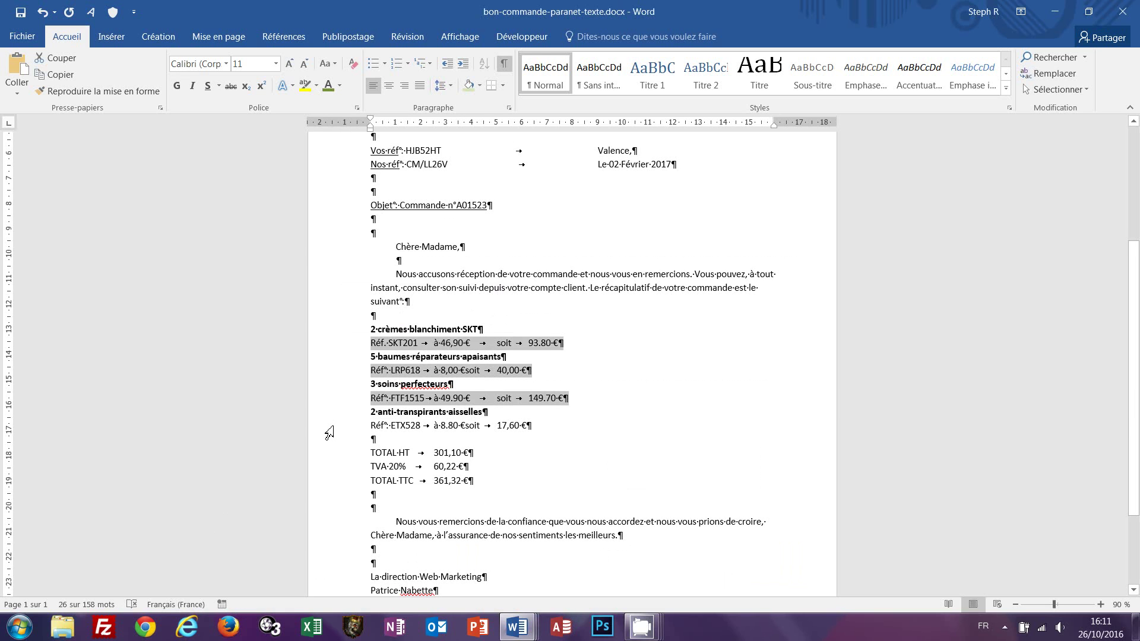
pyautogui.keyDown('ctrl'); pyautogui.click(330, 426); pyautogui.keyUp('ctrl')
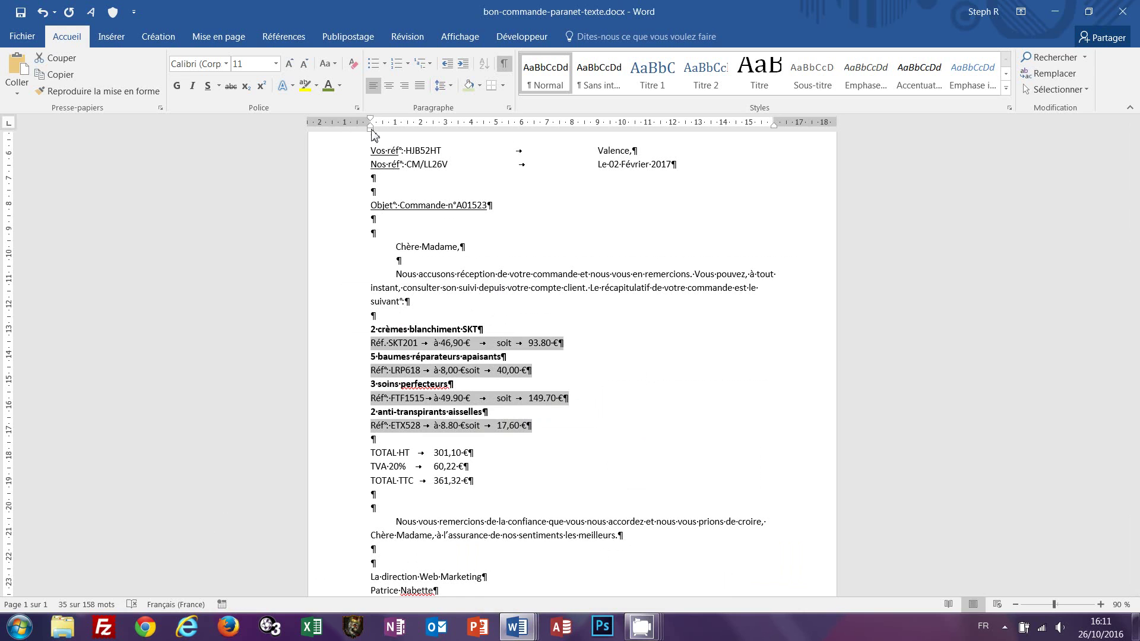
pyautogui.moveTo(372, 132); pyautogui.dragTo(395, 131)
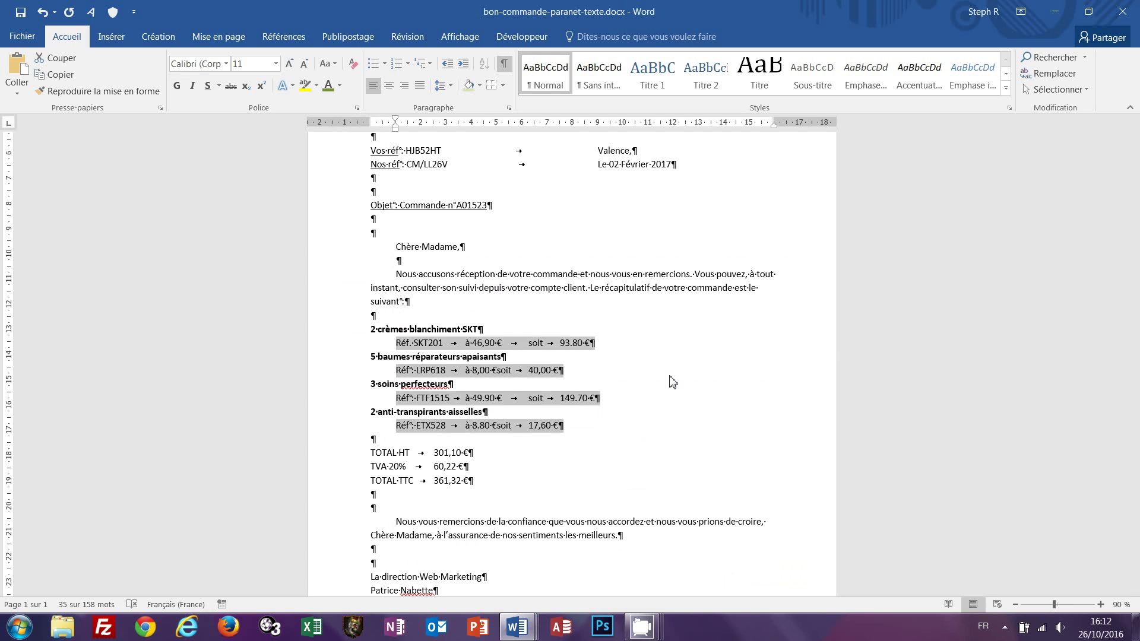
# - Check the reference lines' tab stops in bon-commande-paranet.docx, and add a decimal tab stop at 7.5 cm to the four "Réf" lines in bon-commande-paranet-texte.docx
pyautogui.moveTo(523, 636)
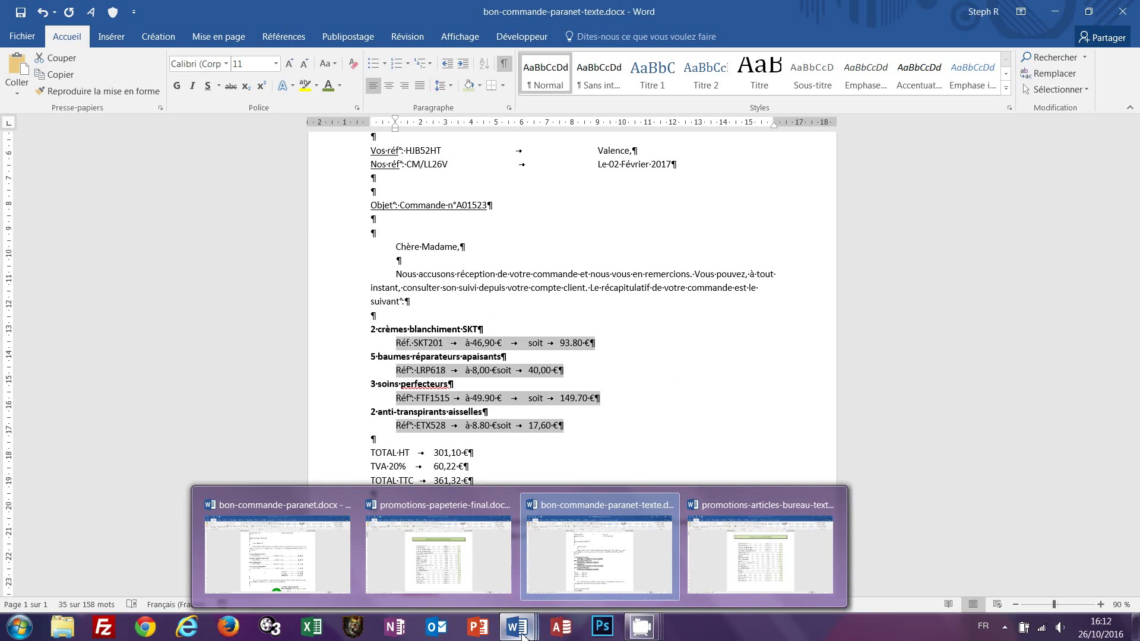
pyautogui.click(241, 558)
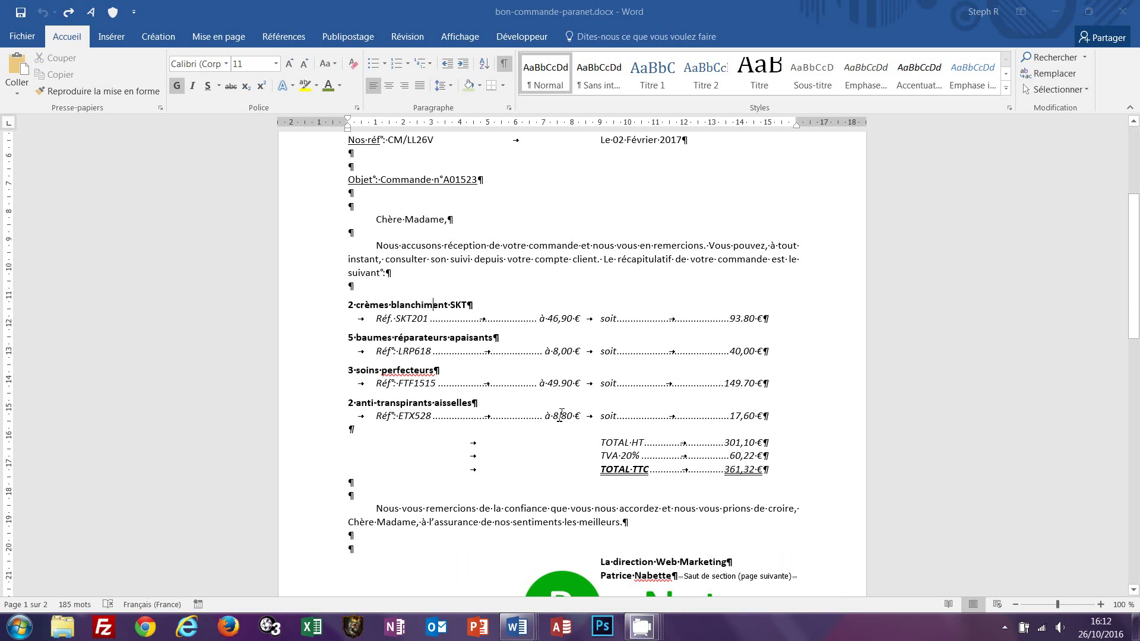
pyautogui.click(542, 380)
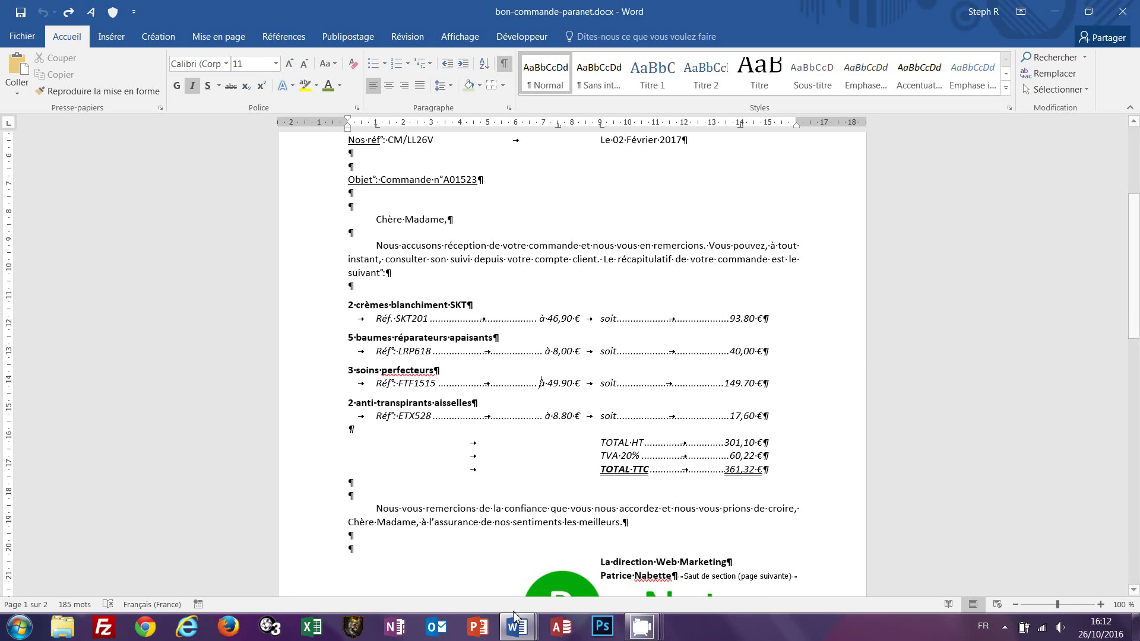
pyautogui.moveTo(514, 628)
pyautogui.click(599, 554)
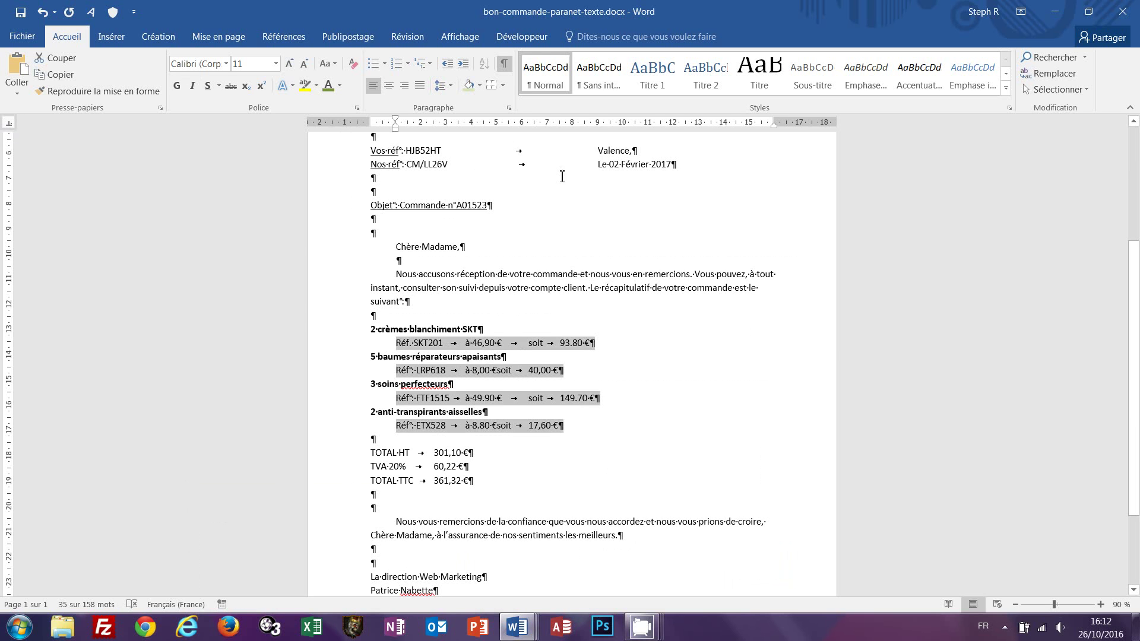
pyautogui.click(560, 123)
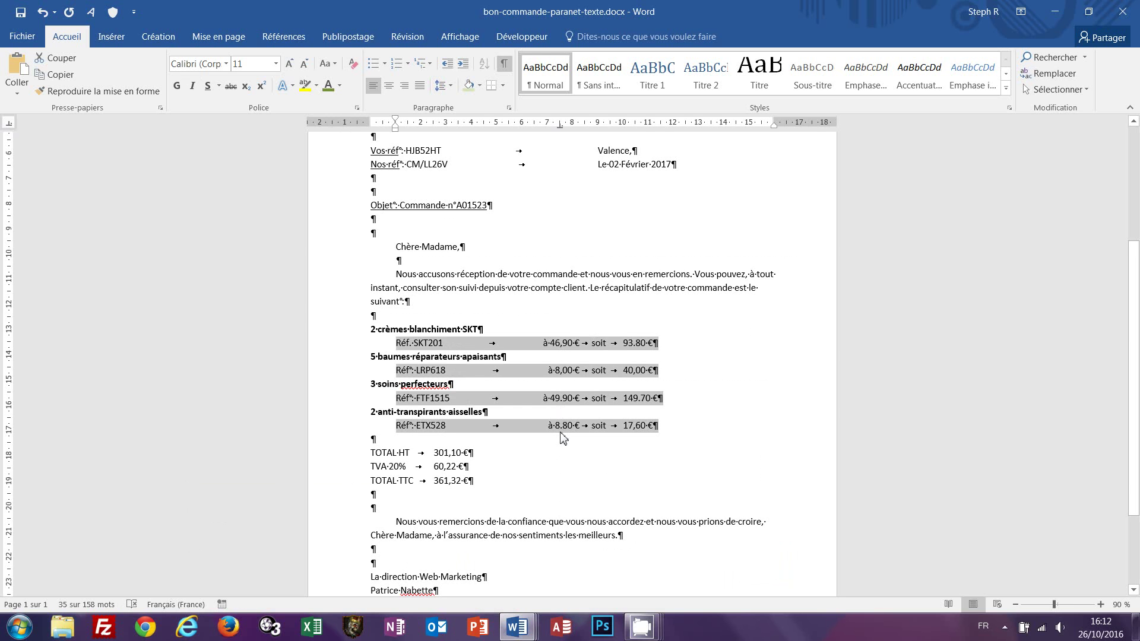
# - Add a left tab stop at 9 cm and a decimal tab stop at 14 cm to the four "Réf" lines
pyautogui.click(8, 124)
pyautogui.click(8, 124)
pyautogui.click(8, 125)
pyautogui.click(8, 125)
pyautogui.click(8, 124)
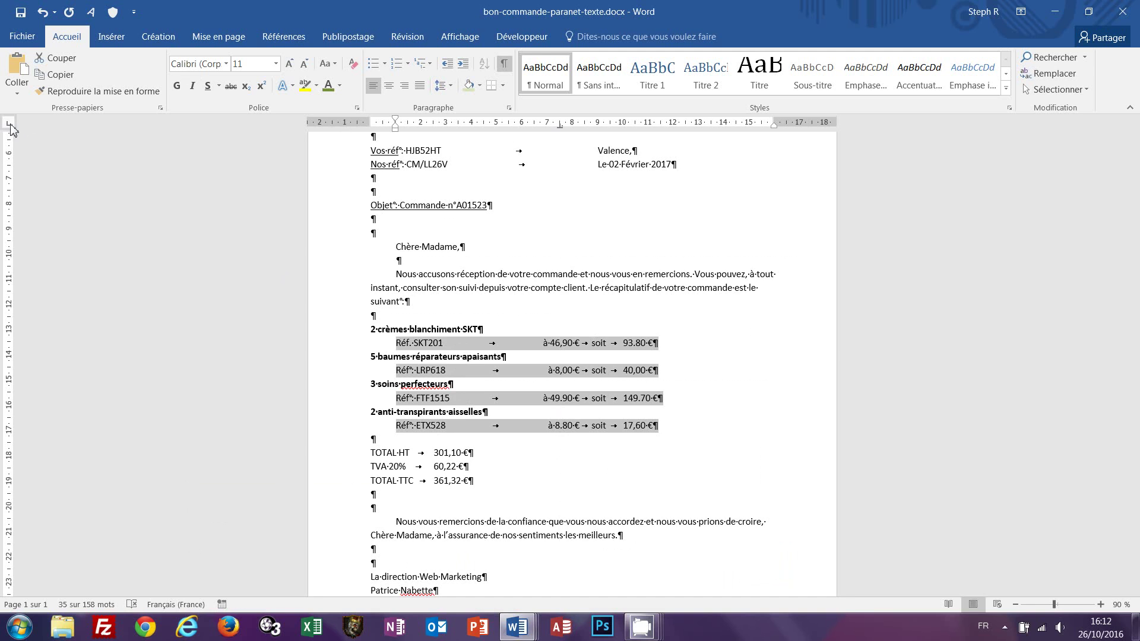
pyautogui.click(8, 124)
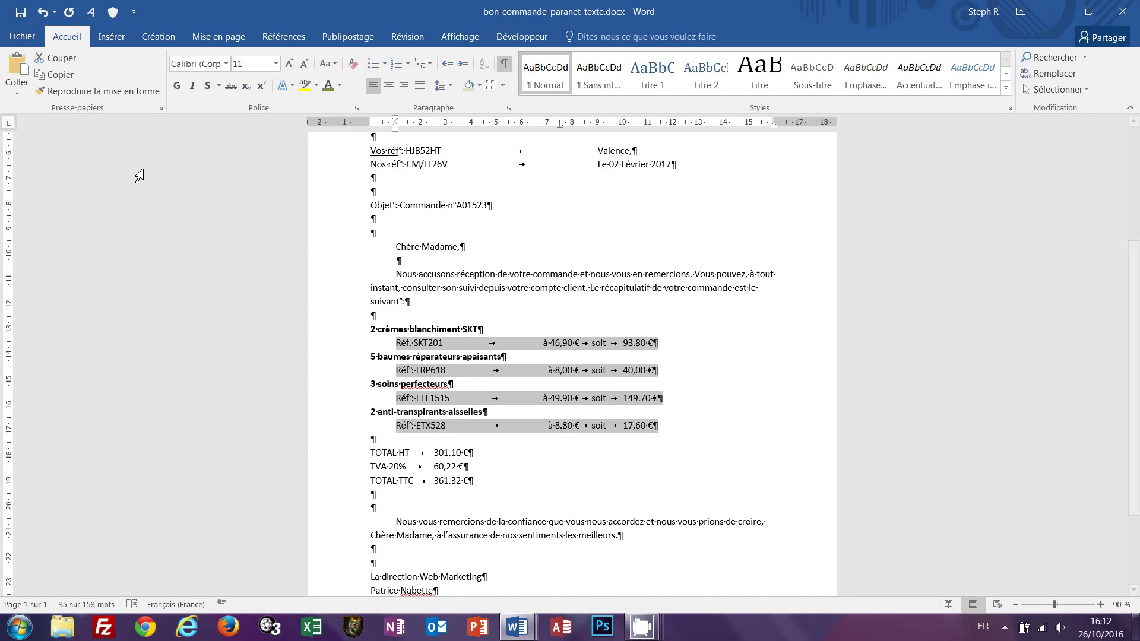
pyautogui.click(599, 124)
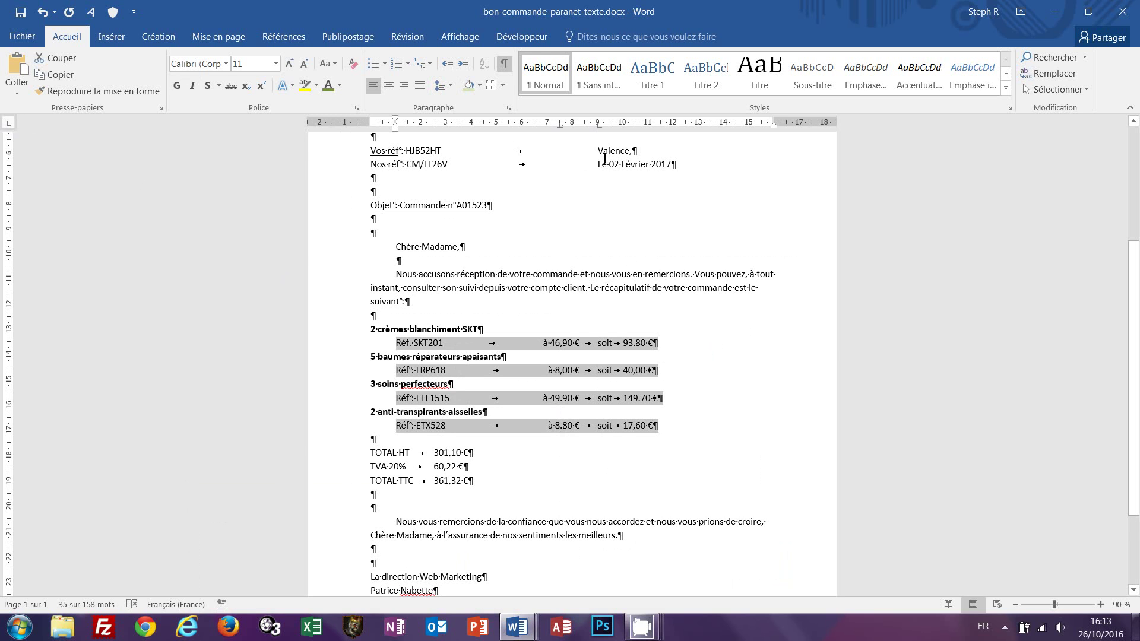
pyautogui.click(10, 124)
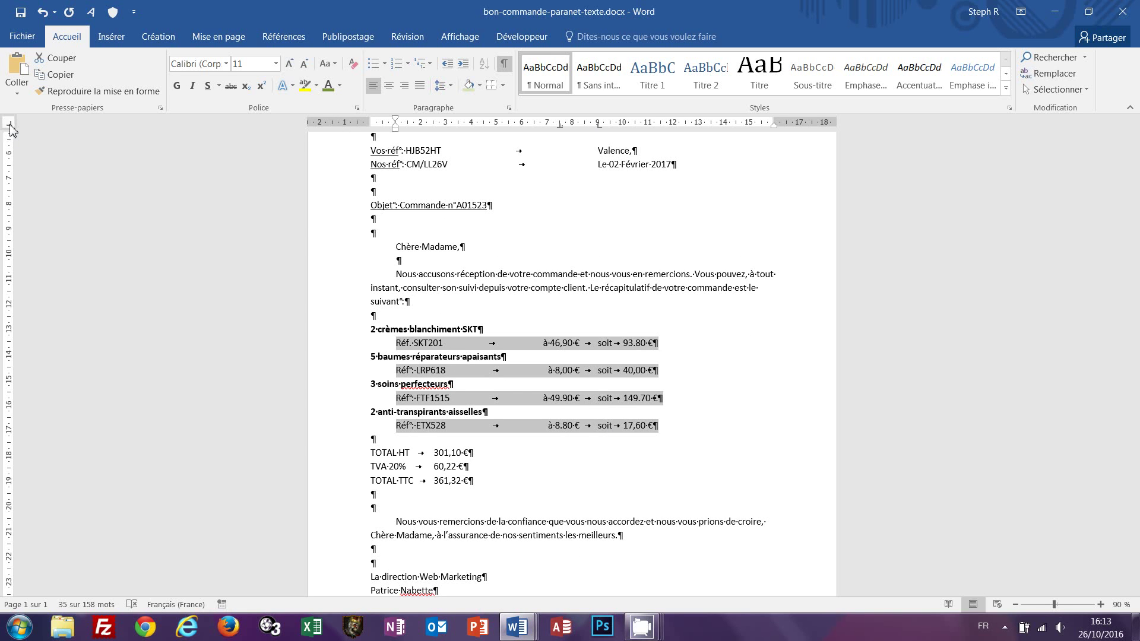
pyautogui.click(724, 123)
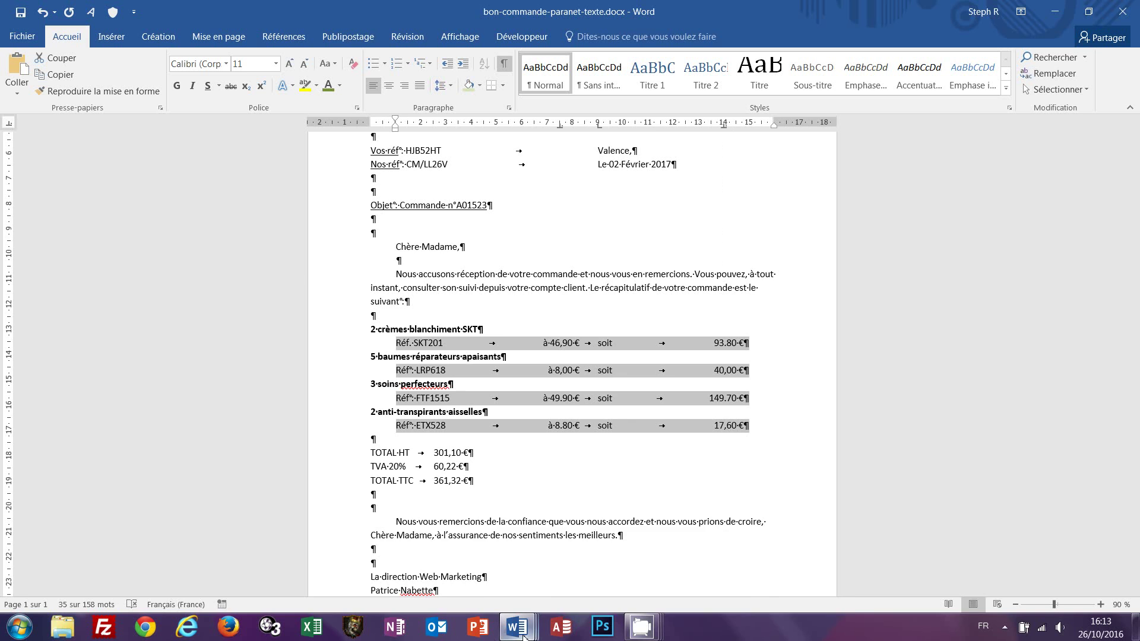
# - Check the reference lines' leaders in bon-commande-paranet.docx, and set dotted leader 2 on the four "Réf" lines' 7.5 cm and 14 cm tab stops in bon-commande-paranet-texte.docx
pyautogui.moveTo(522, 635)
pyautogui.click(305, 571)
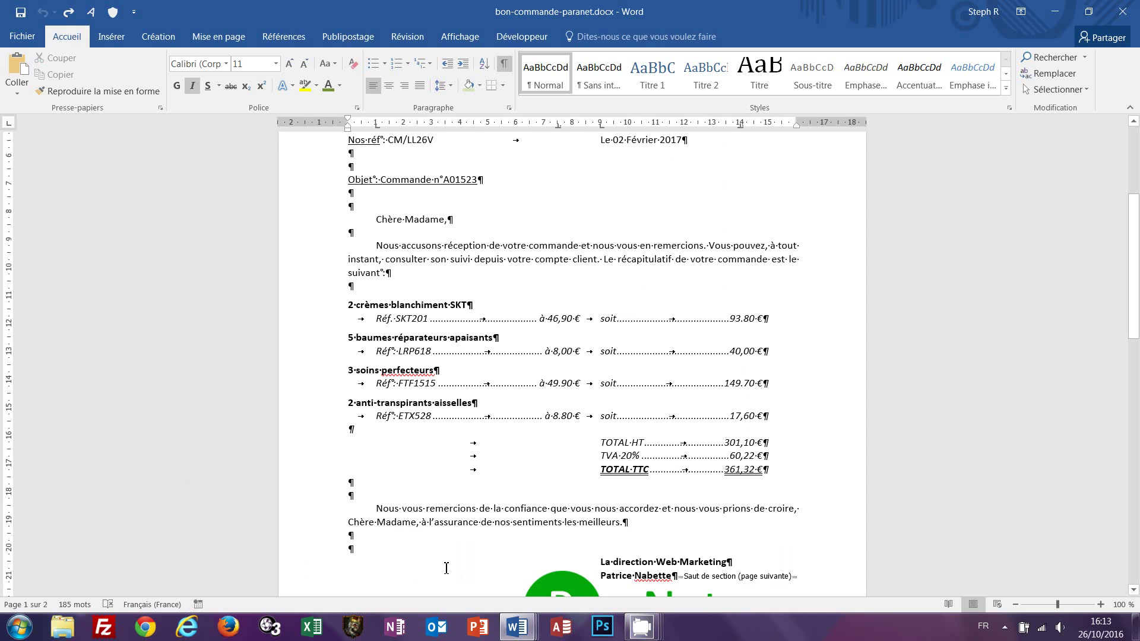
pyautogui.moveTo(519, 630)
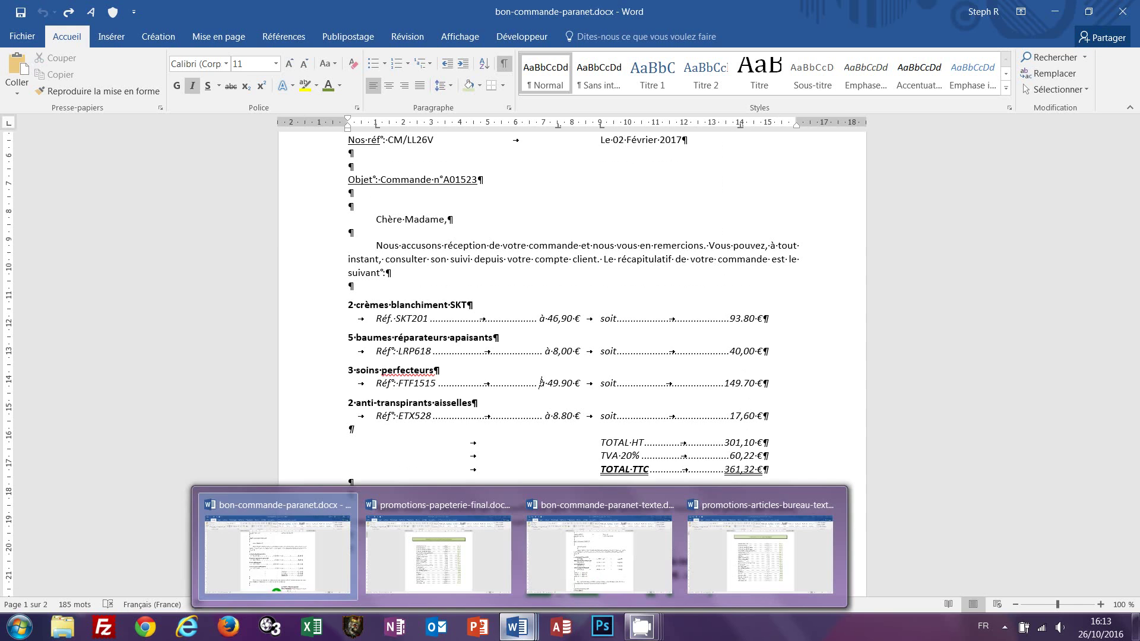
pyautogui.click(629, 576)
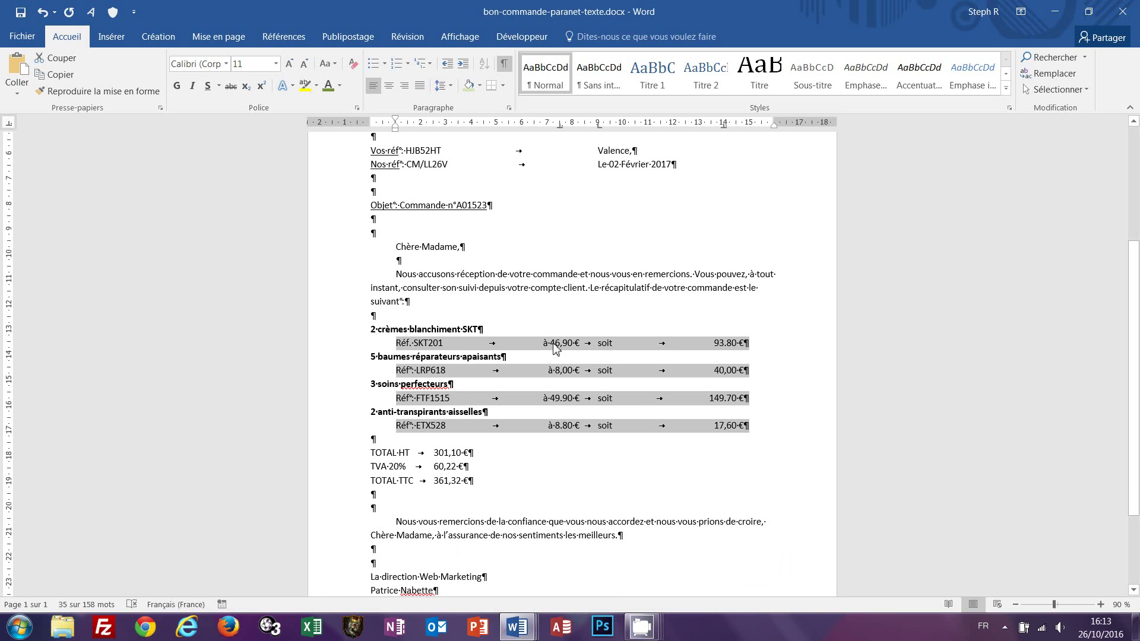
pyautogui.doubleClick(561, 126)
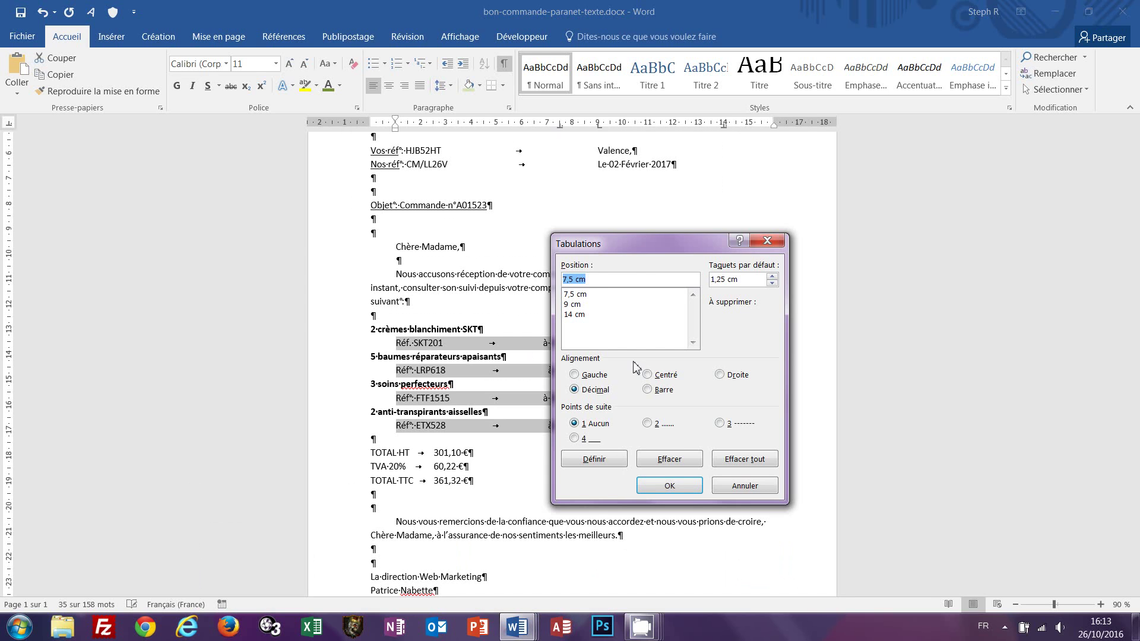
pyautogui.click(585, 296)
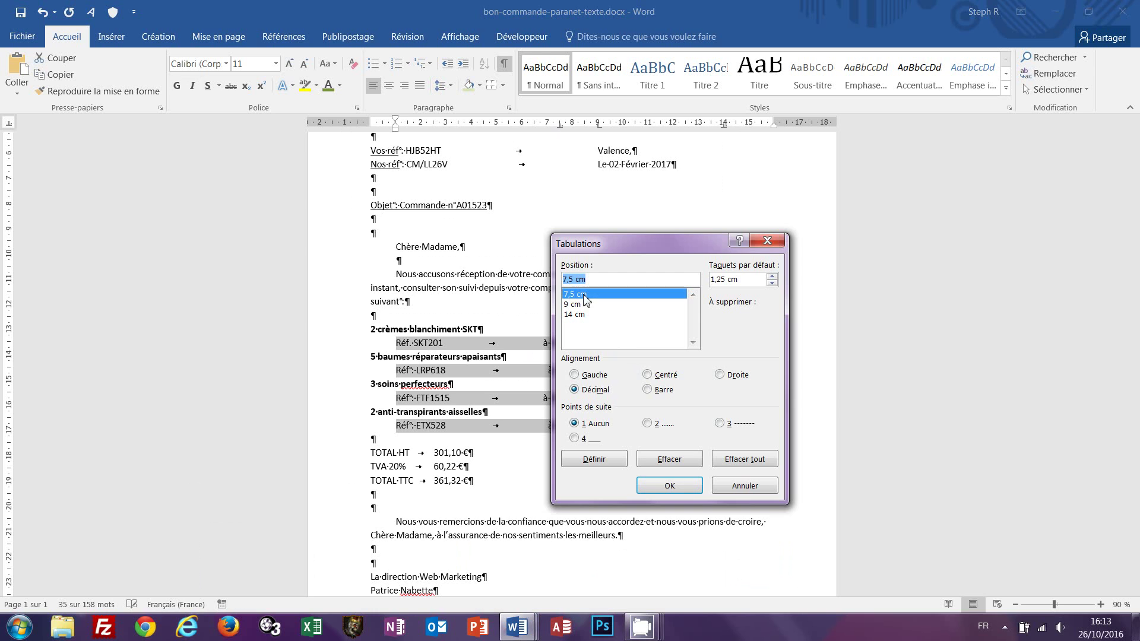
pyautogui.click(648, 423)
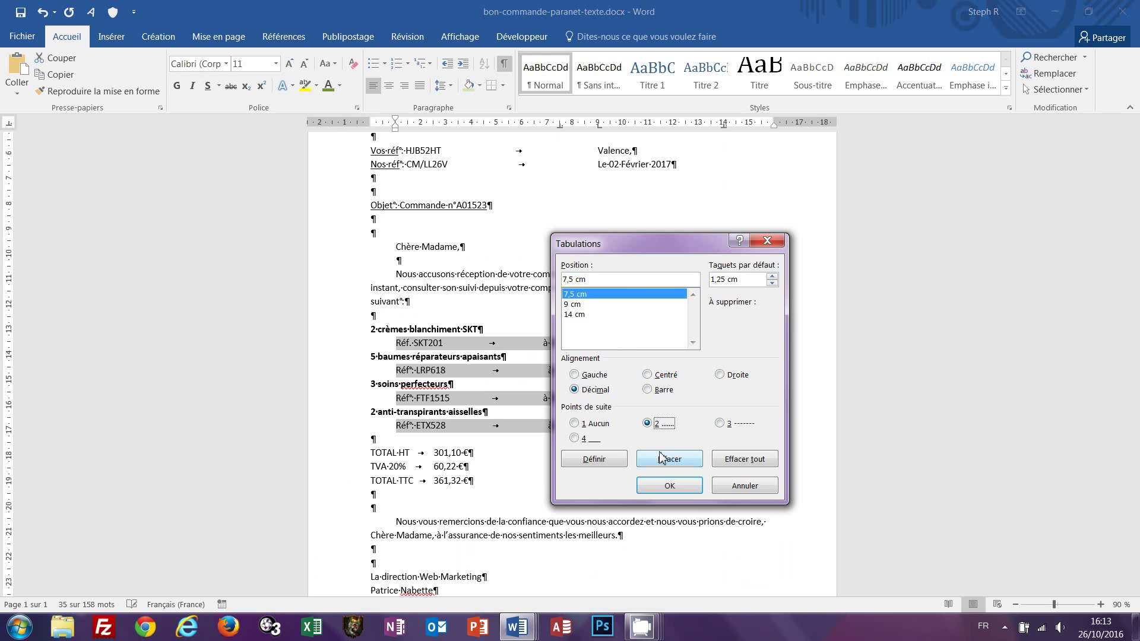
pyautogui.click(609, 461)
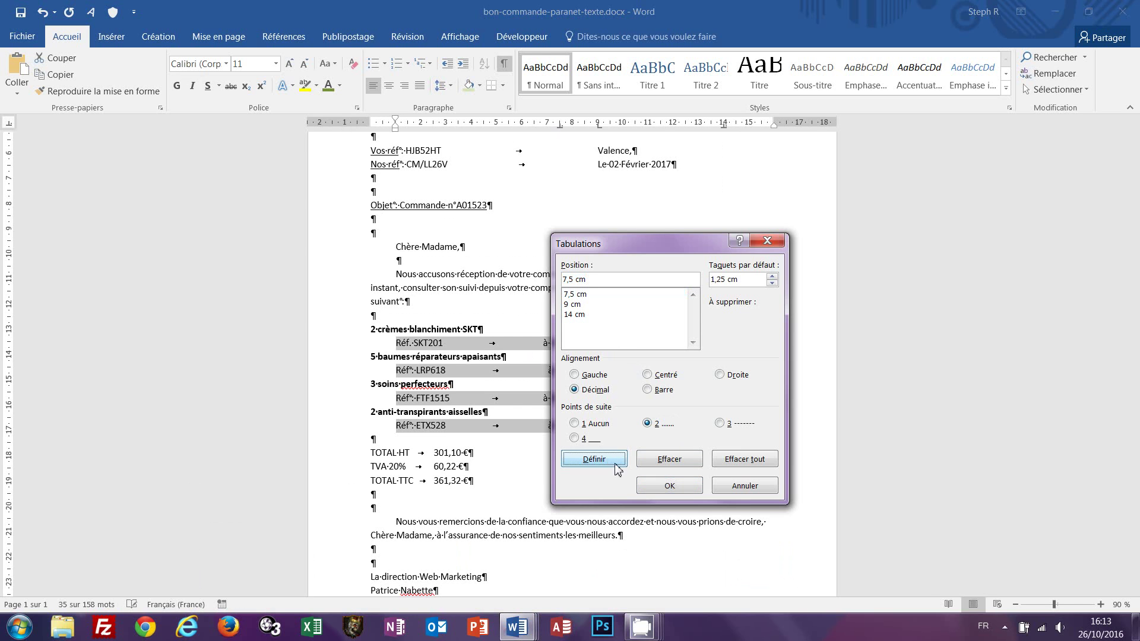
pyautogui.click(578, 318)
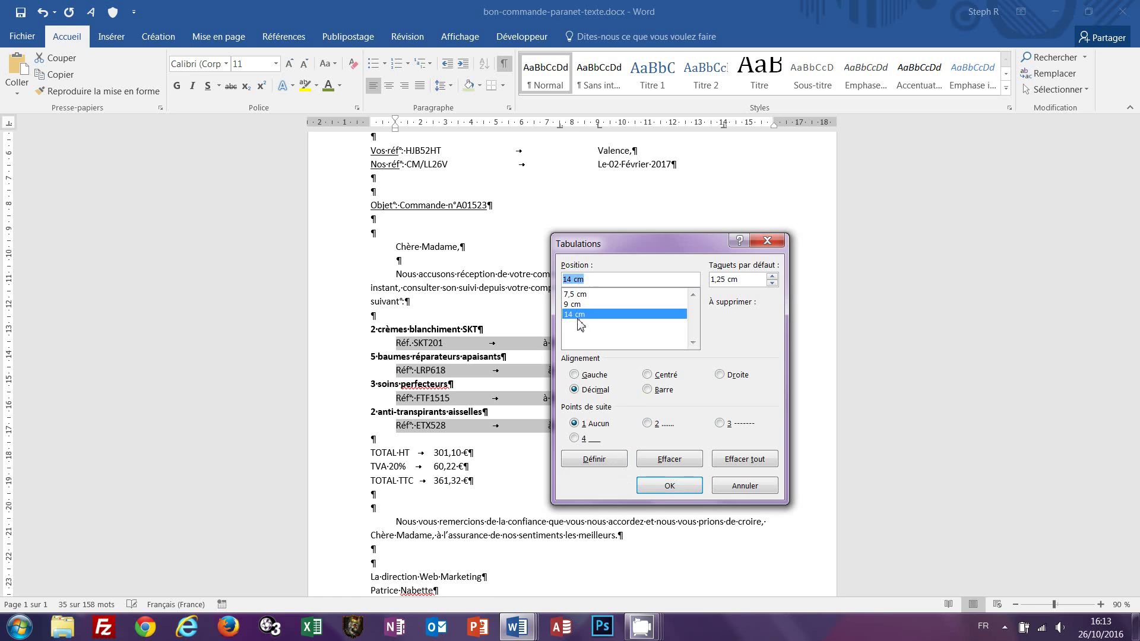
pyautogui.click(649, 424)
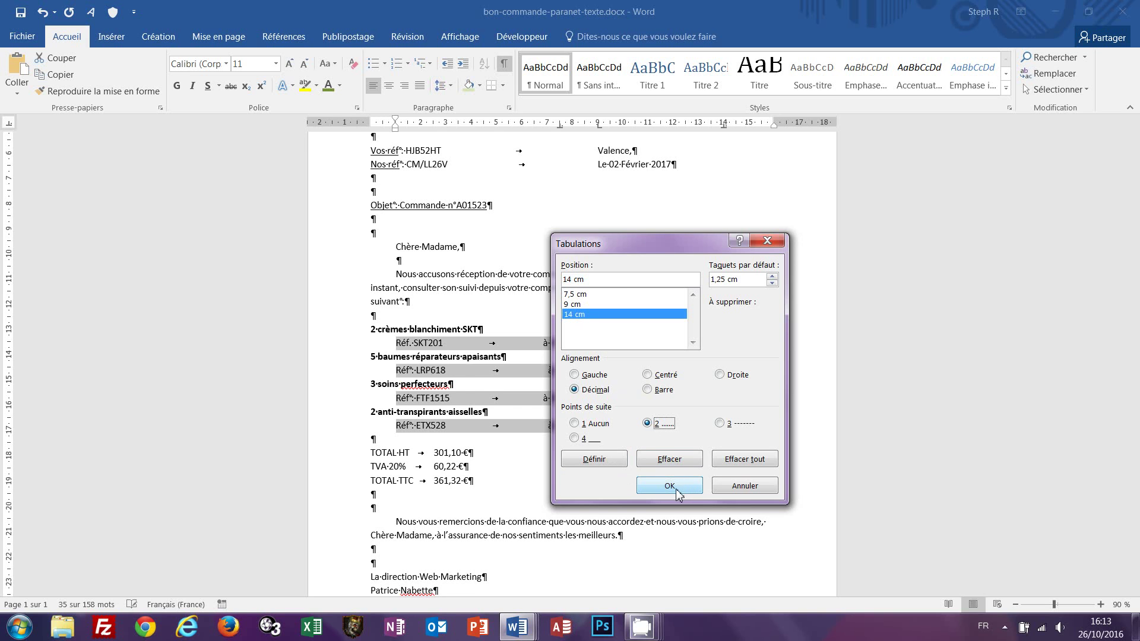
pyautogui.click(676, 487)
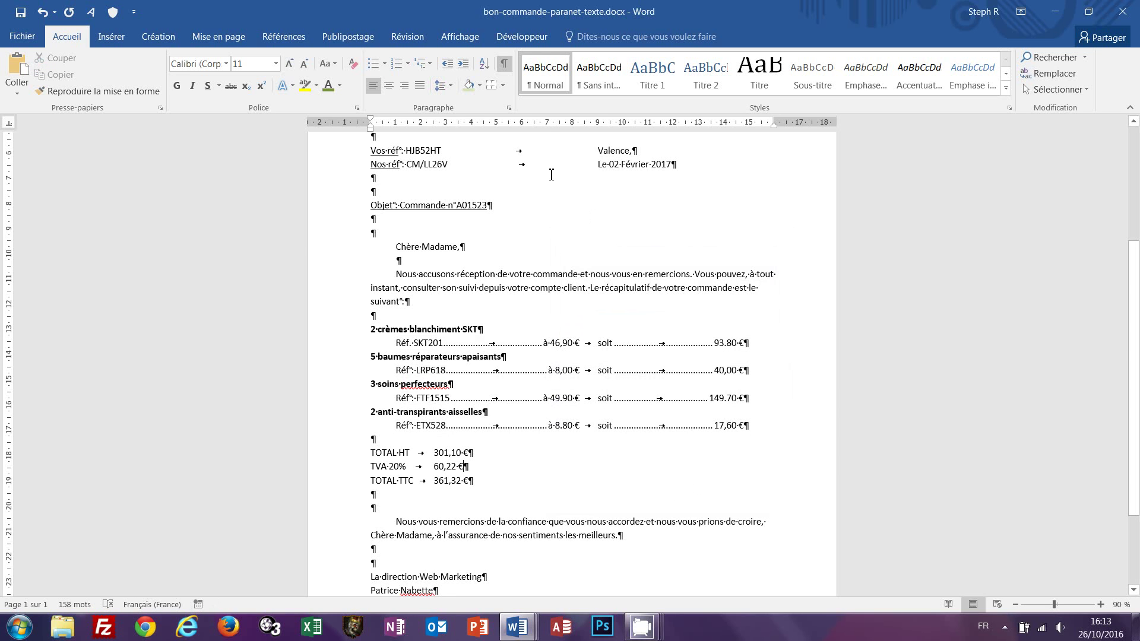
# - View the order lines briefly without formatting marks, and examine the layout of the totals lines in bon-commande-paranet.docx
pyautogui.click(504, 66)
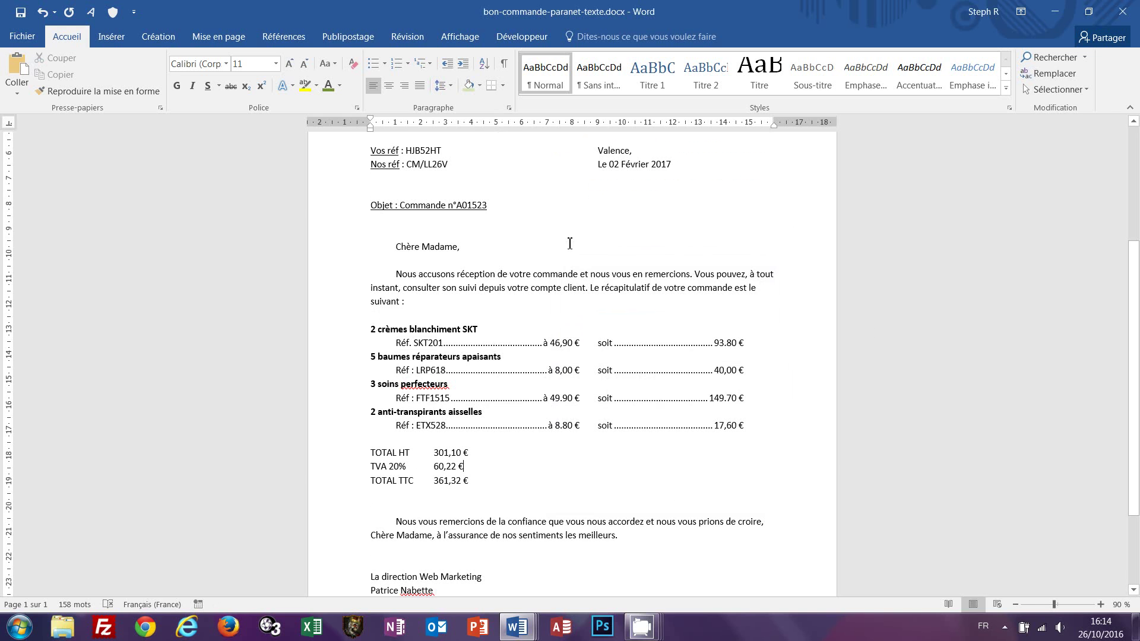
pyautogui.click(504, 67)
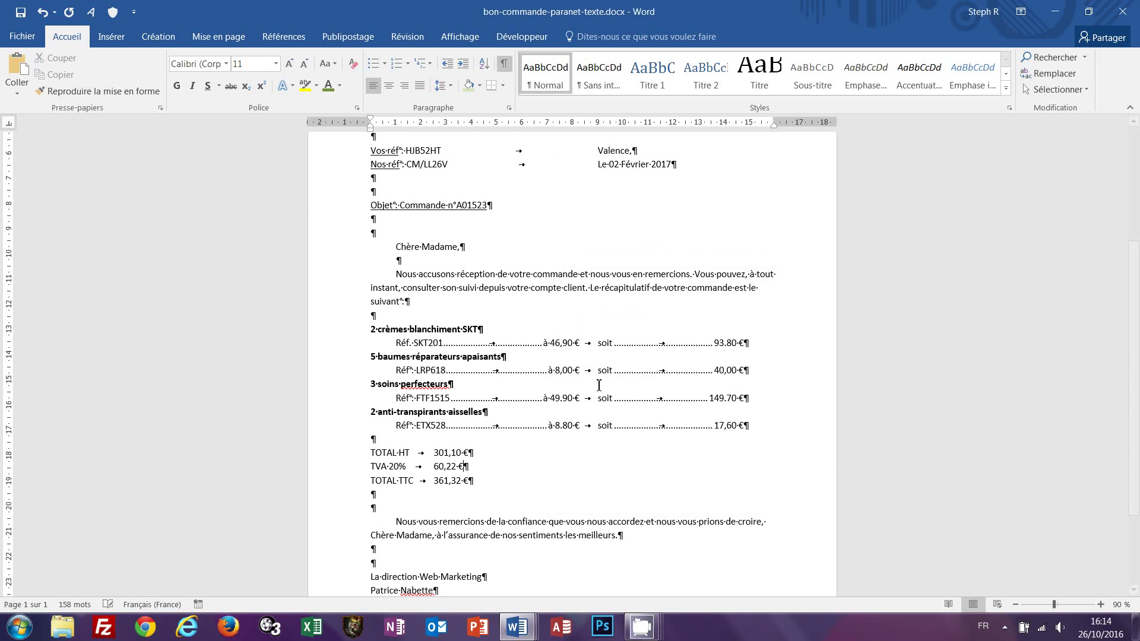
pyautogui.moveTo(521, 635)
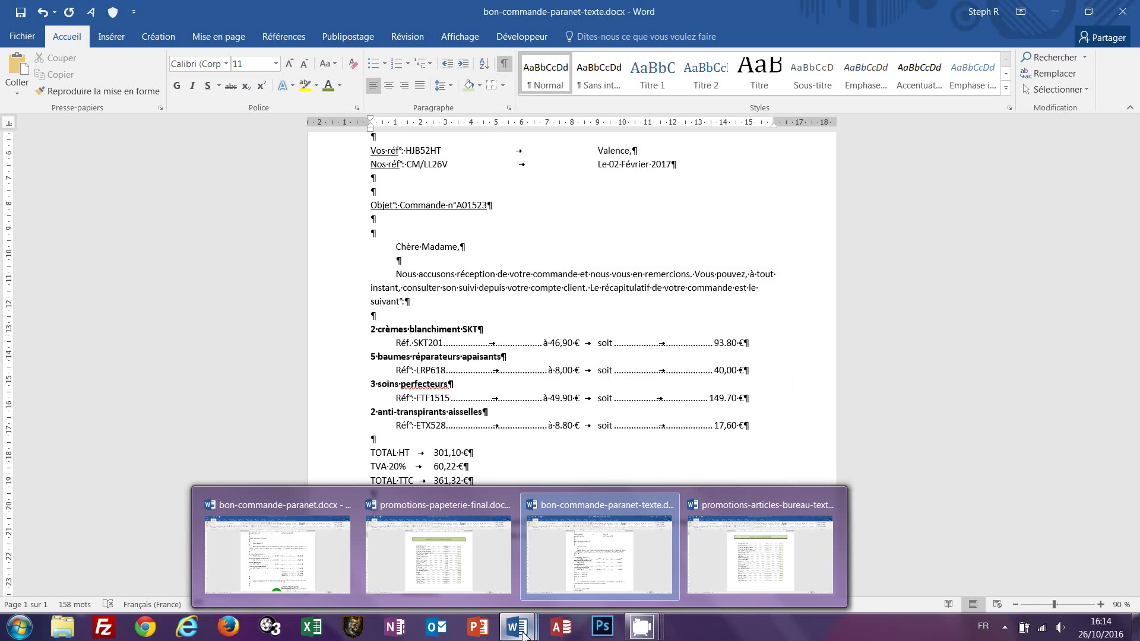
pyautogui.click(282, 567)
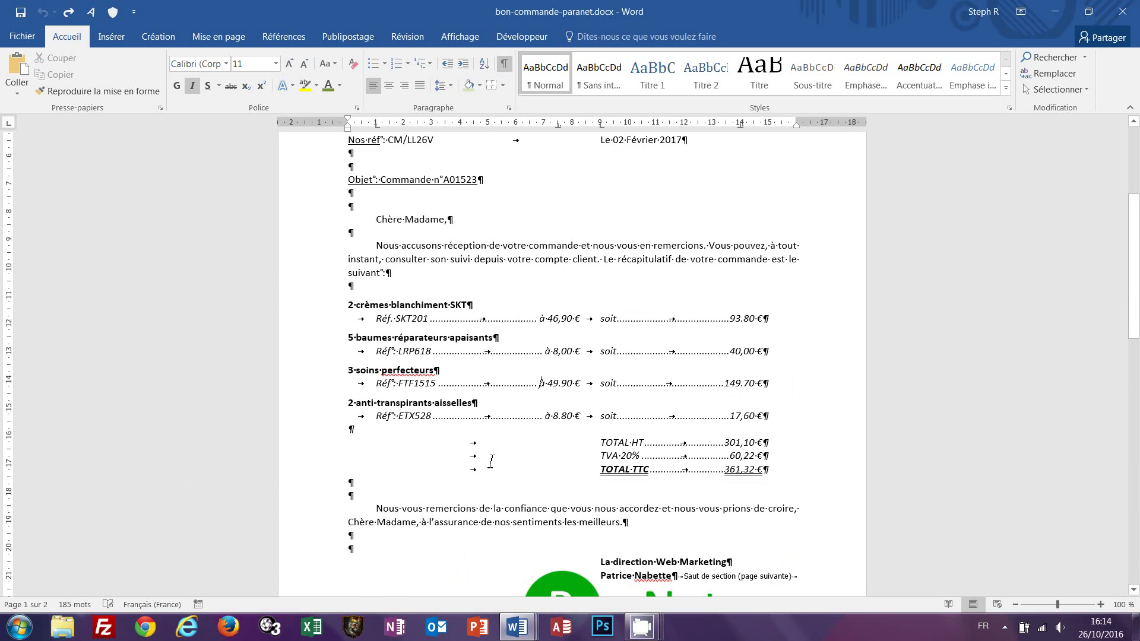
pyautogui.scroll(-4, 491, 462)
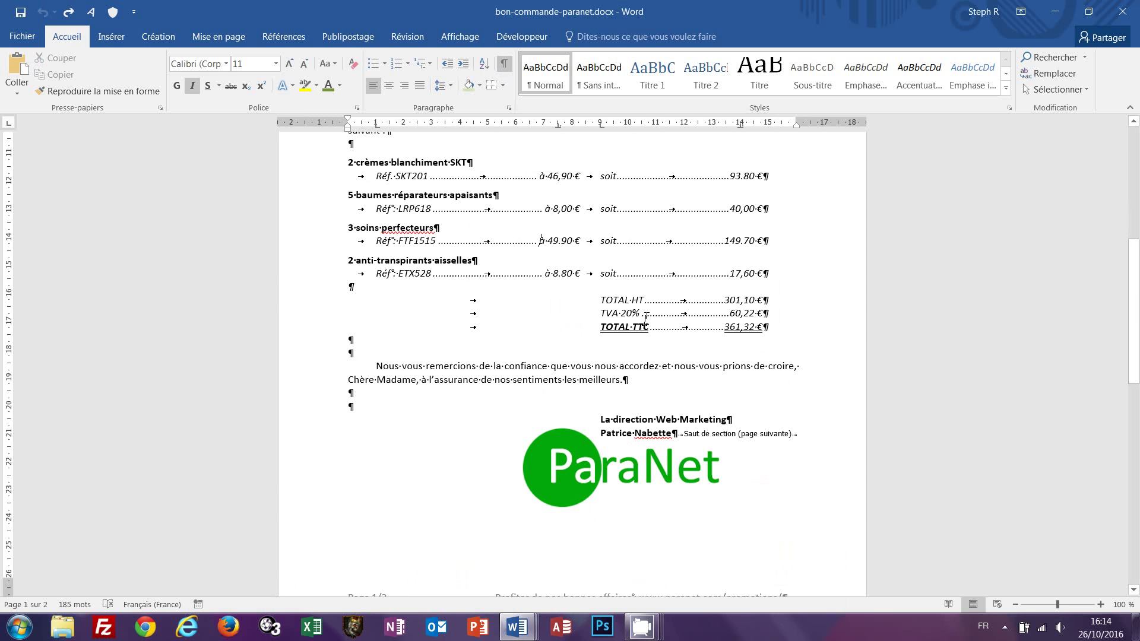
pyautogui.click(644, 315)
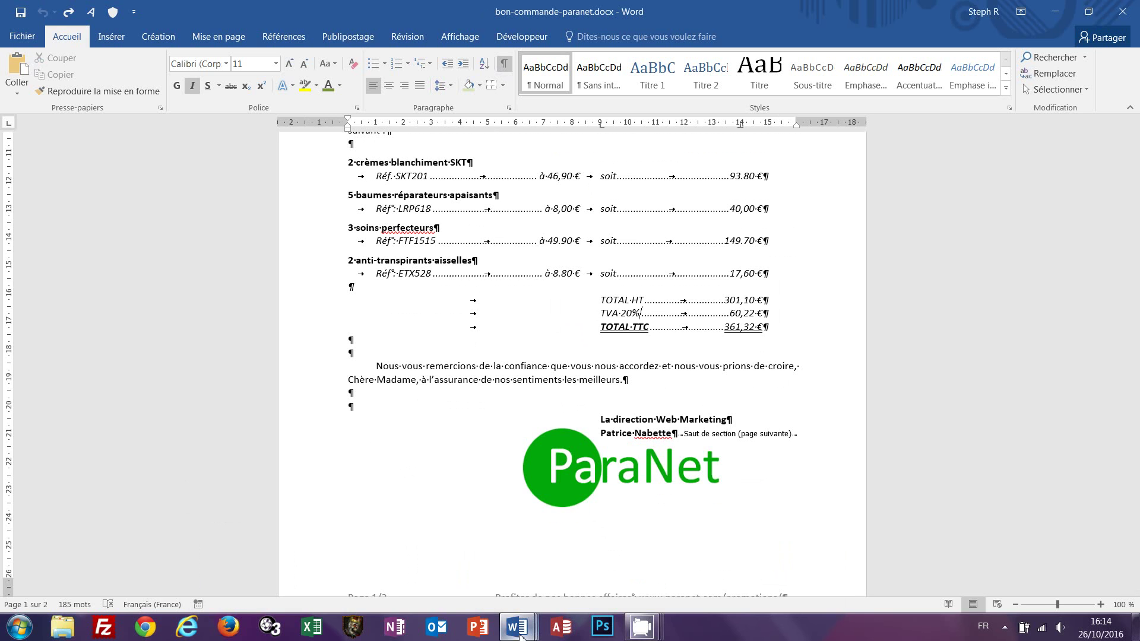
# - In bon-commande-paranet-texte.docx, give the three totals lines a 9 cm left indent and a decimal tab stop at 14 cm
pyautogui.moveTo(520, 634)
pyautogui.click(599, 570)
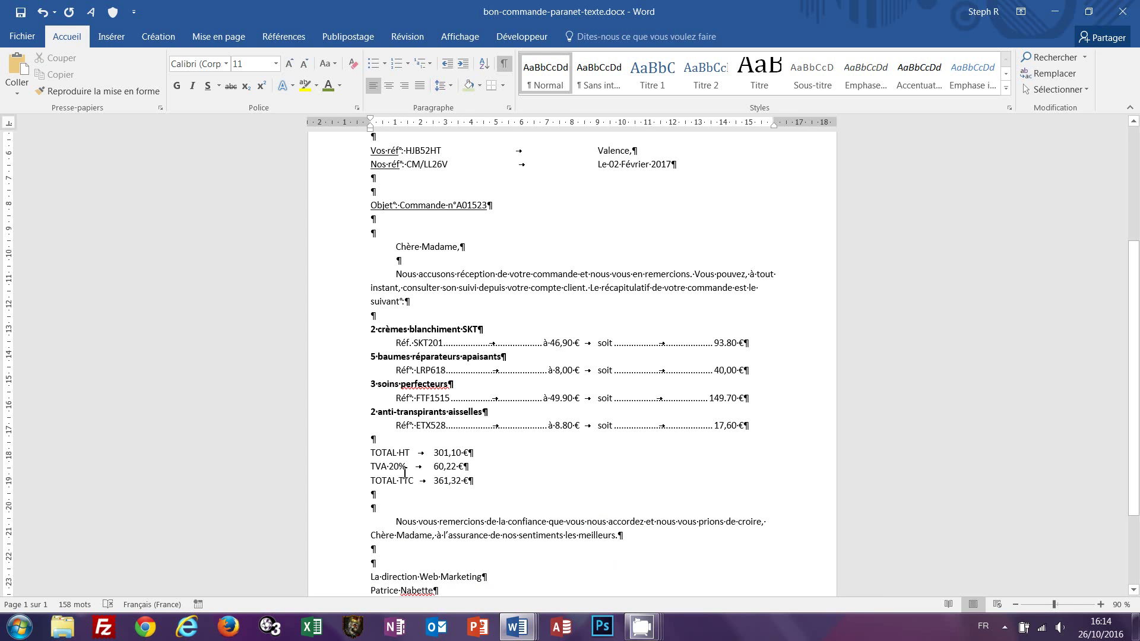
pyautogui.moveTo(349, 459); pyautogui.dragTo(349, 483)
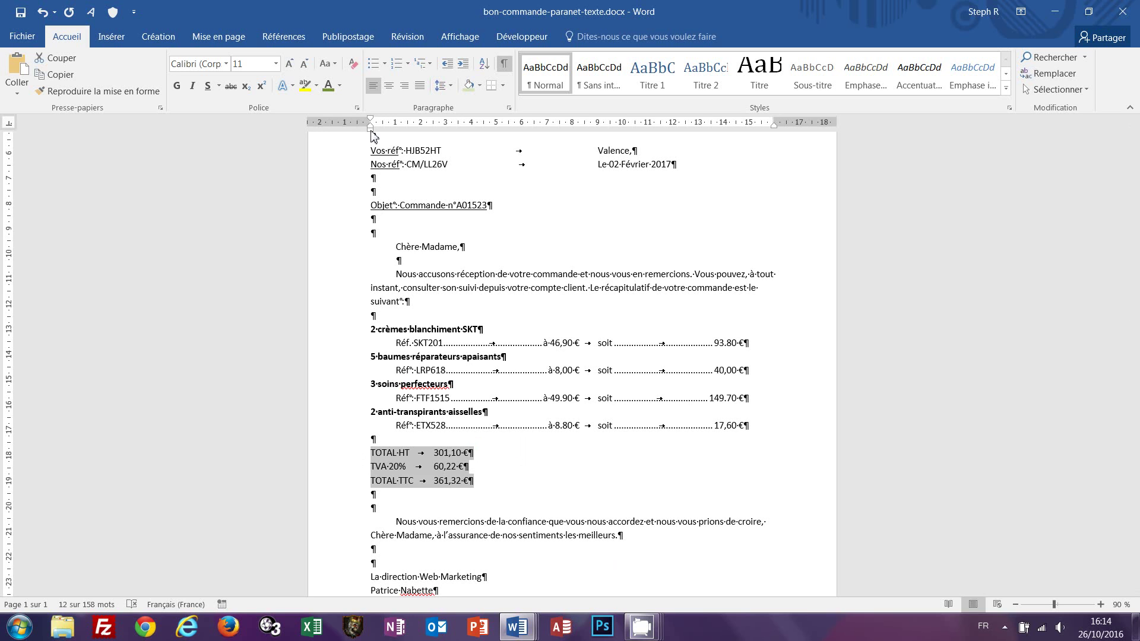
pyautogui.moveTo(369, 134)
pyautogui.mouseDown()
pyautogui.moveTo(628, 145)
pyautogui.moveTo(597, 149)
pyautogui.mouseUp()
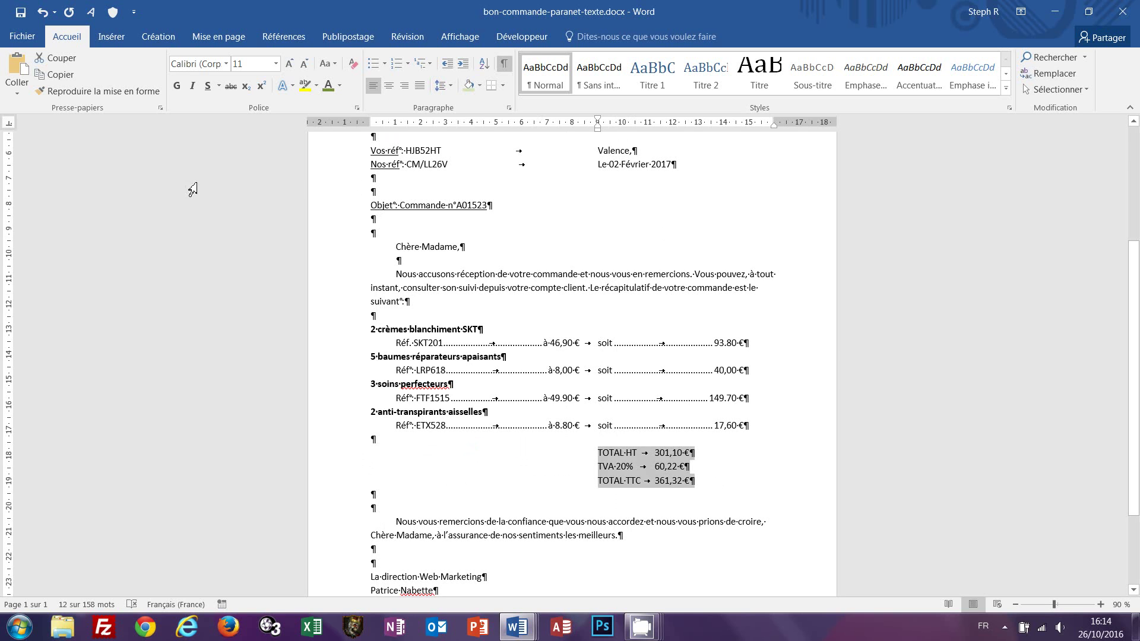
pyautogui.click(723, 124)
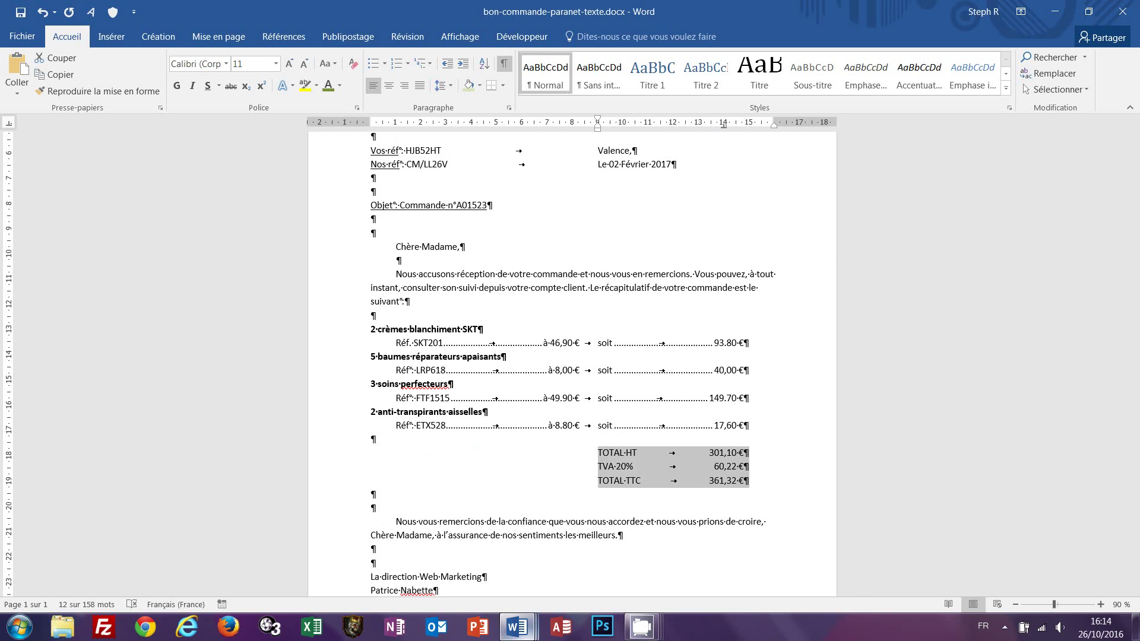
# - Check the totals' formatting in bon-commande-paranet.docx, and make the "TOTAL TTC" label bold with a double underline in bon-commande-paranet-texte.docx
pyautogui.moveTo(517, 626)
pyautogui.click(278, 547)
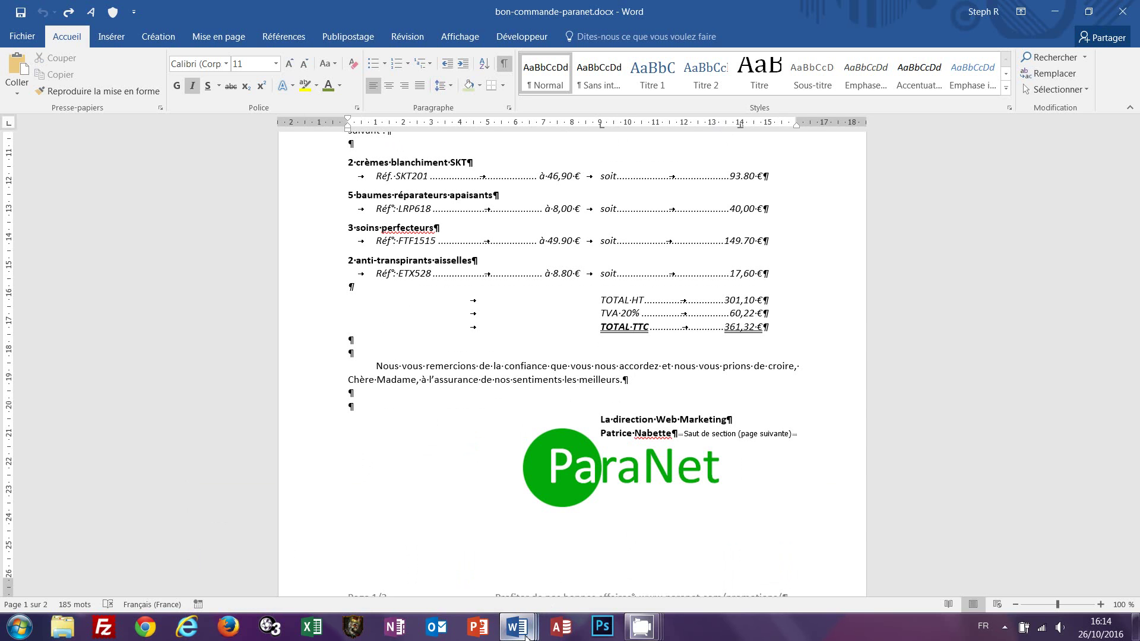
pyautogui.moveTo(527, 637)
pyautogui.click(561, 571)
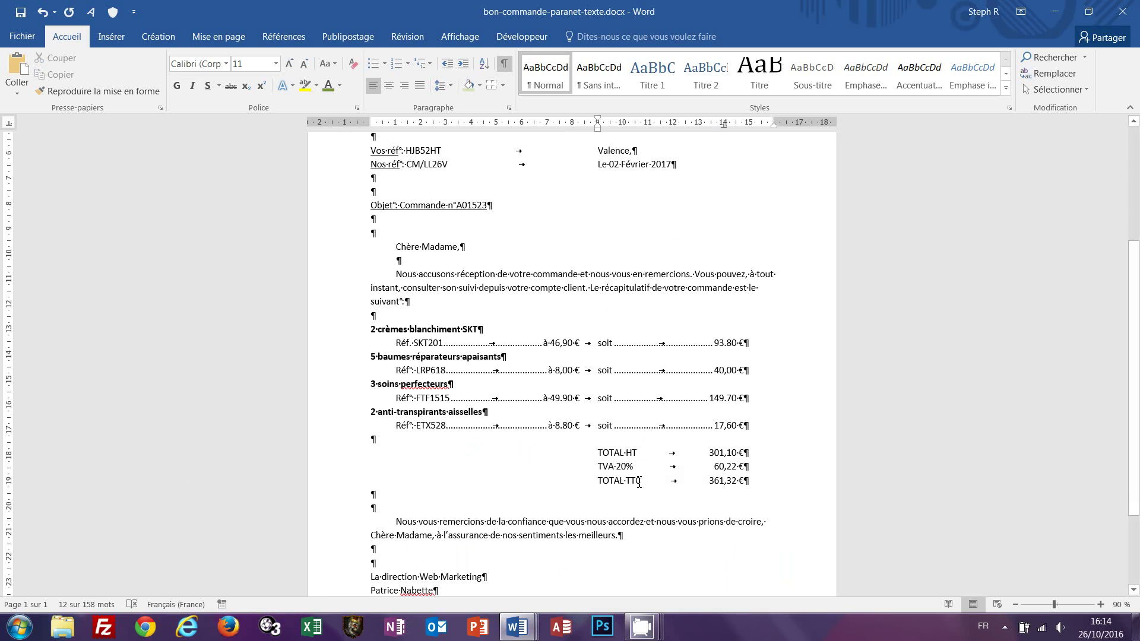
pyautogui.moveTo(641, 480); pyautogui.dragTo(597, 481)
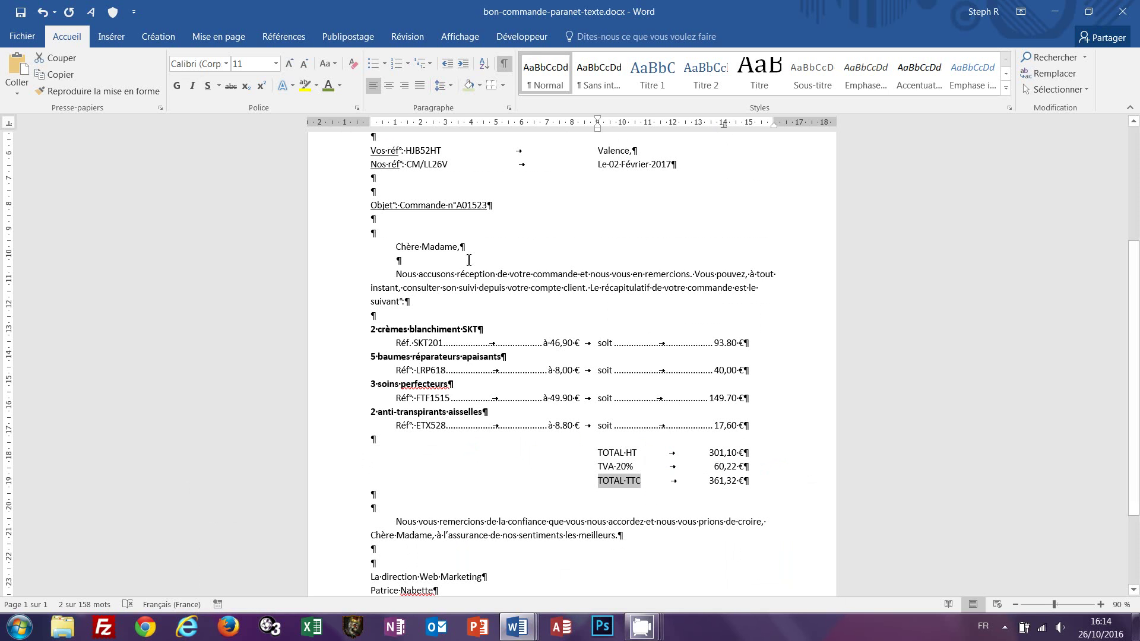
pyautogui.click(178, 88)
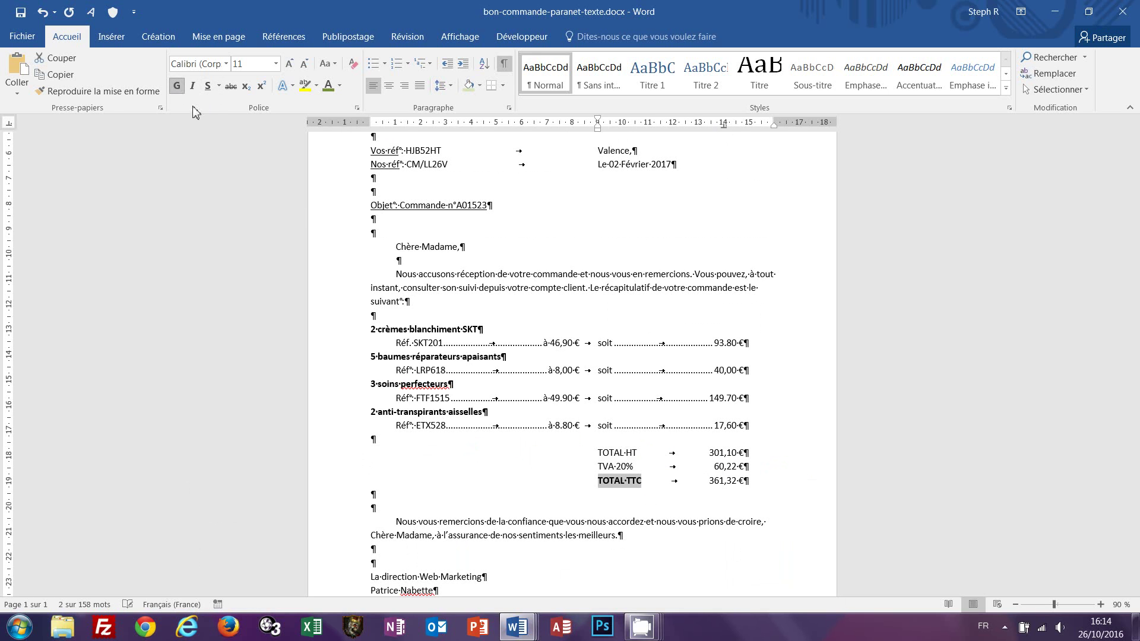
pyautogui.click(221, 86)
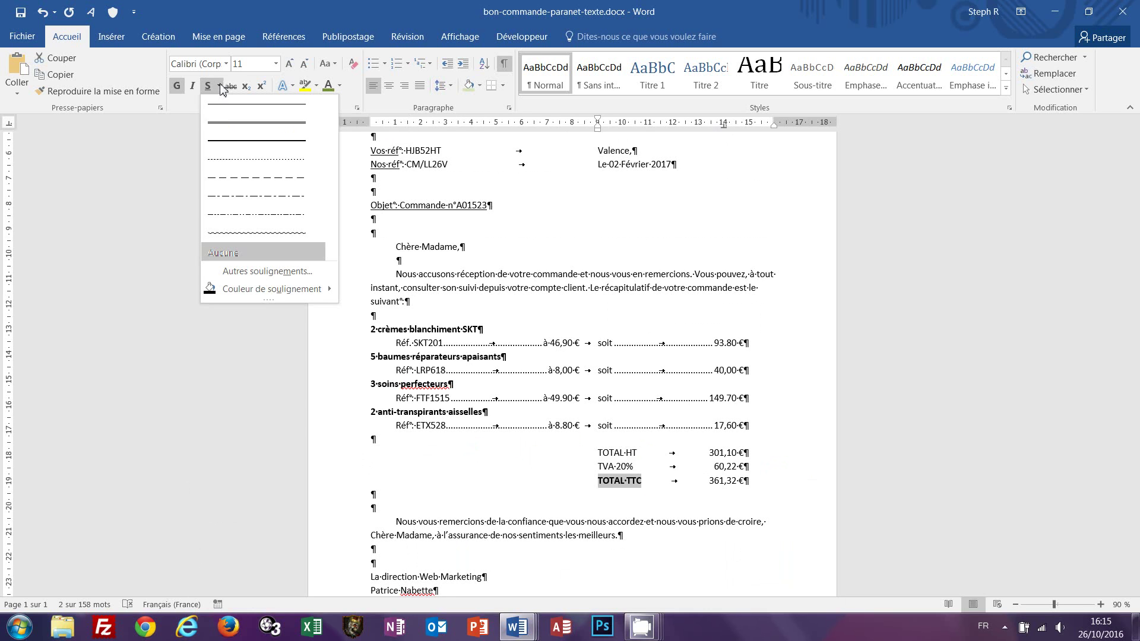
pyautogui.click(262, 123)
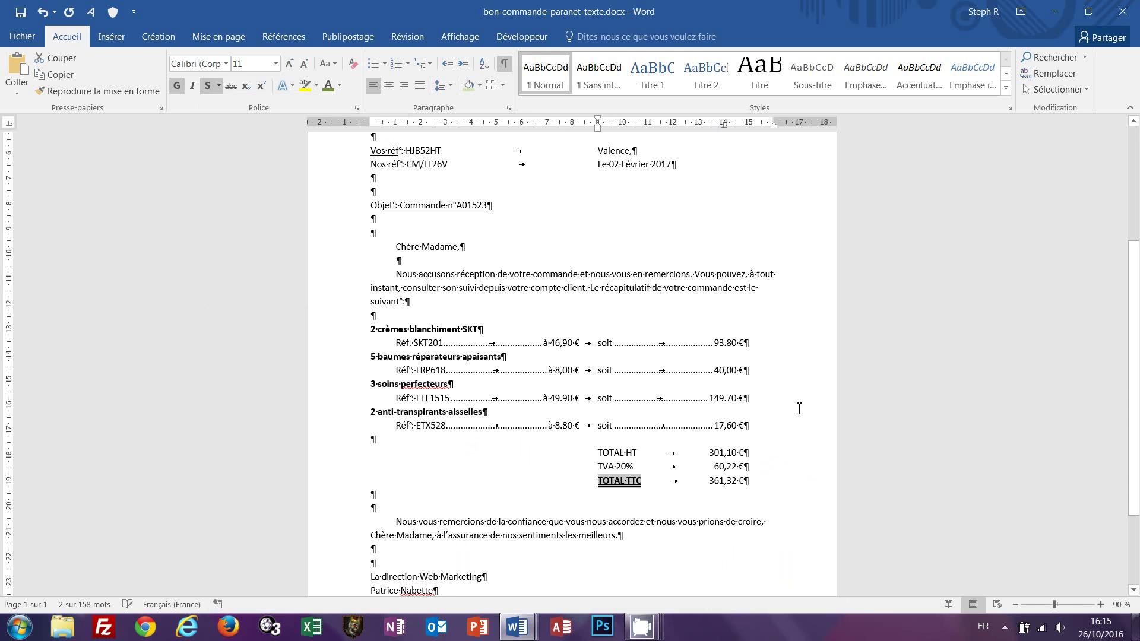
# - Apply a double underline to the amount on the "TOTAL TTC" line
pyautogui.click(711, 485)
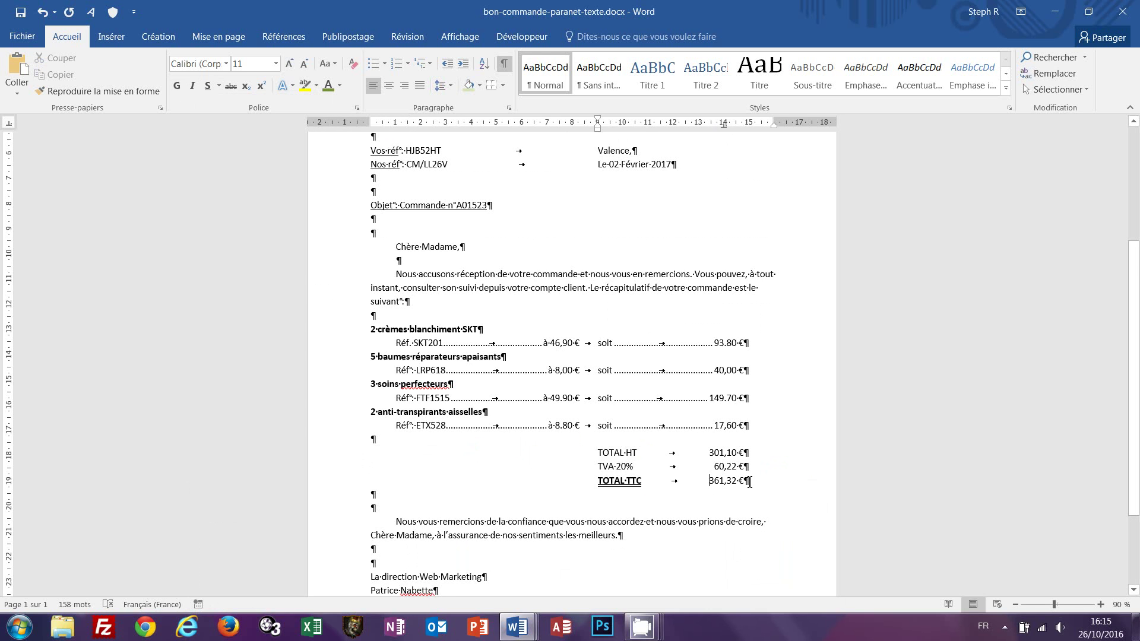
pyautogui.keyDown('shift'); pyautogui.click(749, 482); pyautogui.keyUp('shift')
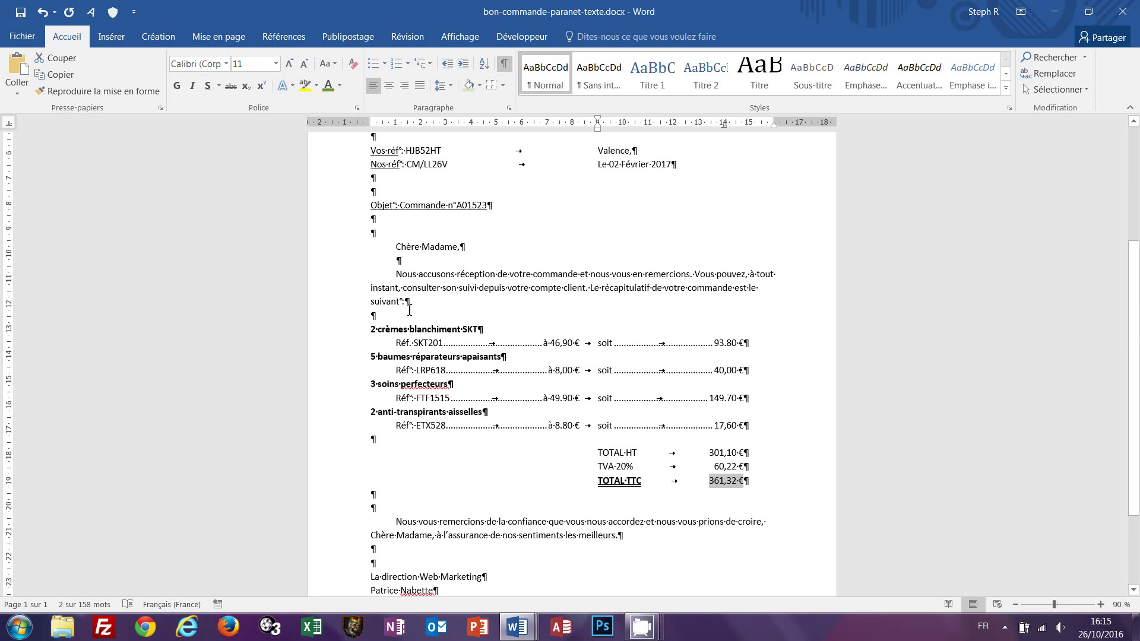
pyautogui.click(208, 87)
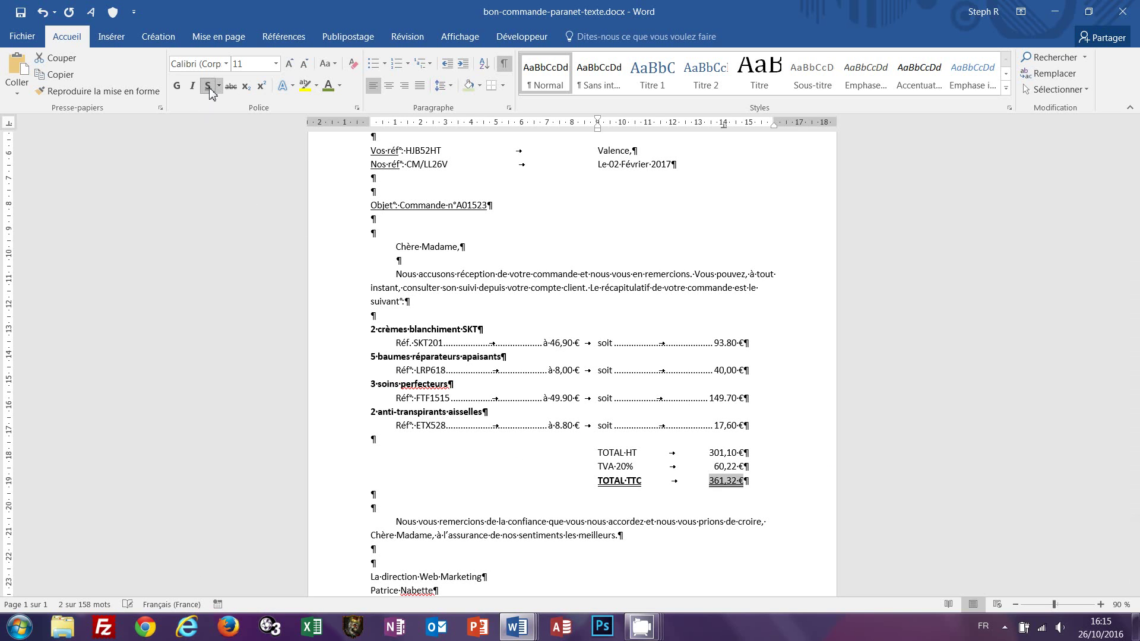
pyautogui.click(641, 536)
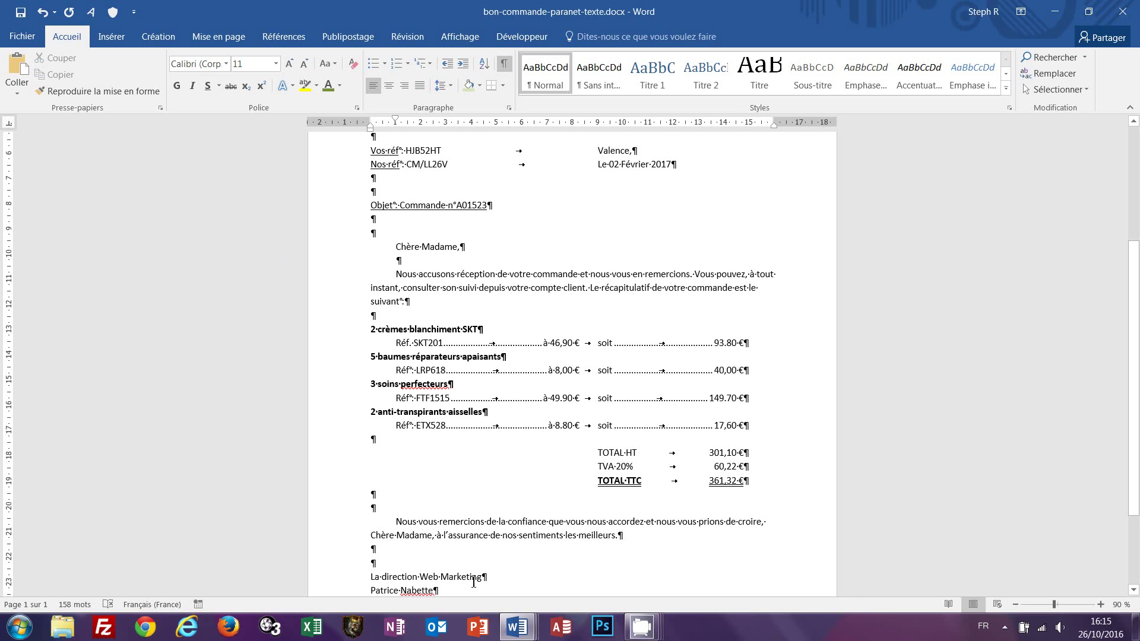
# - Check the signature block in bon-commande-paranet.docx, and examine the alignment of the recipient address, date and totals in bon-commande-paranet-texte.docx
pyautogui.moveTo(515, 635)
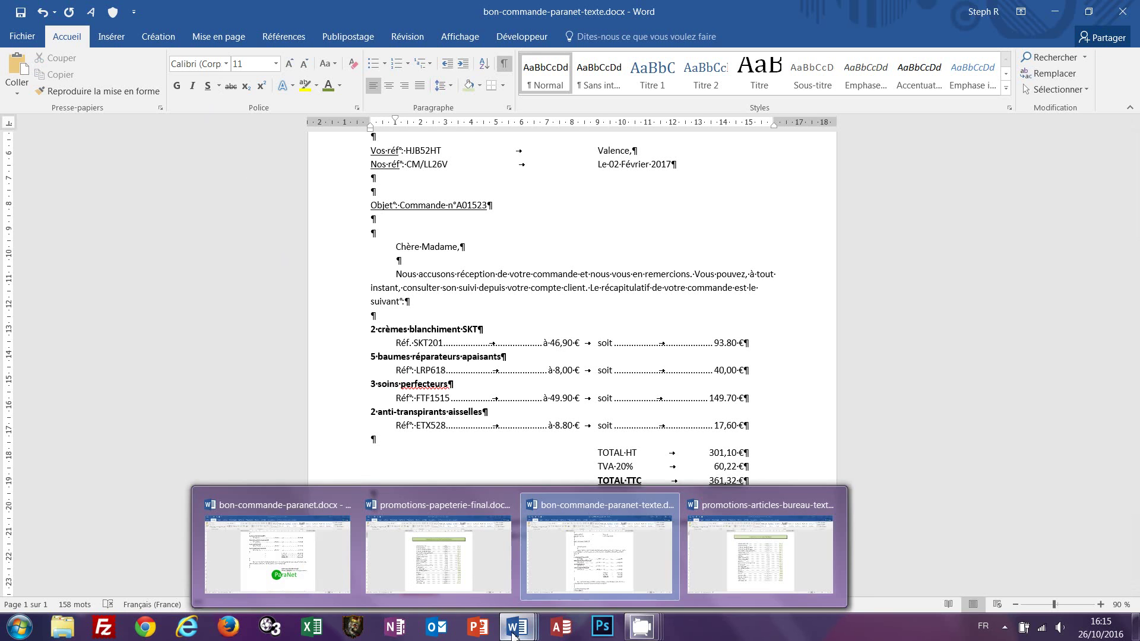
pyautogui.click(320, 582)
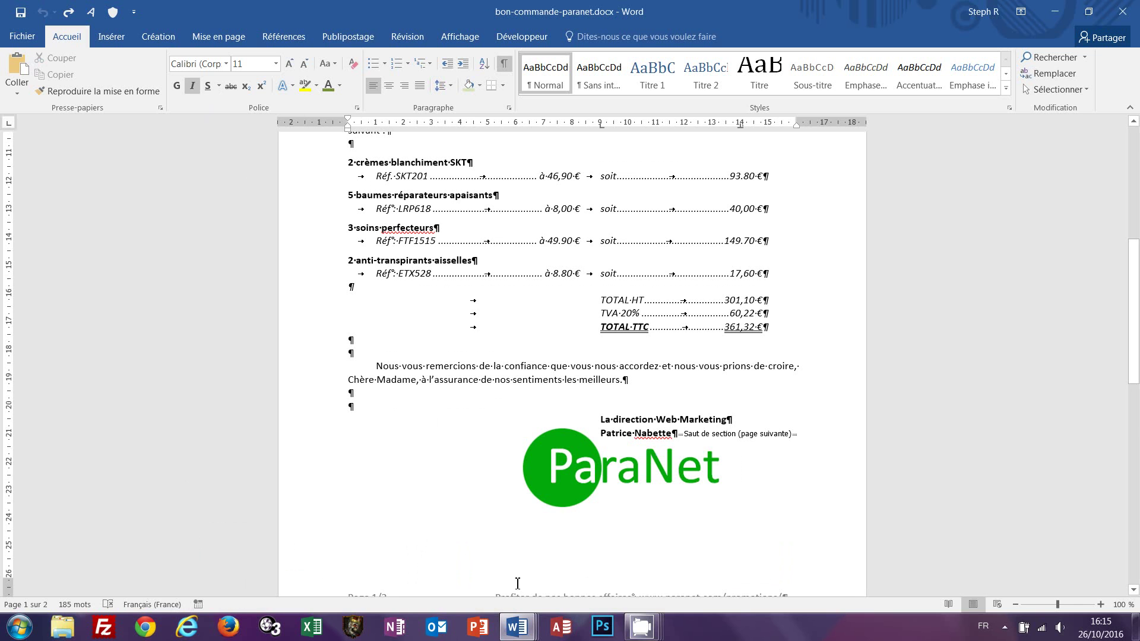
pyautogui.moveTo(517, 630)
pyautogui.click(600, 582)
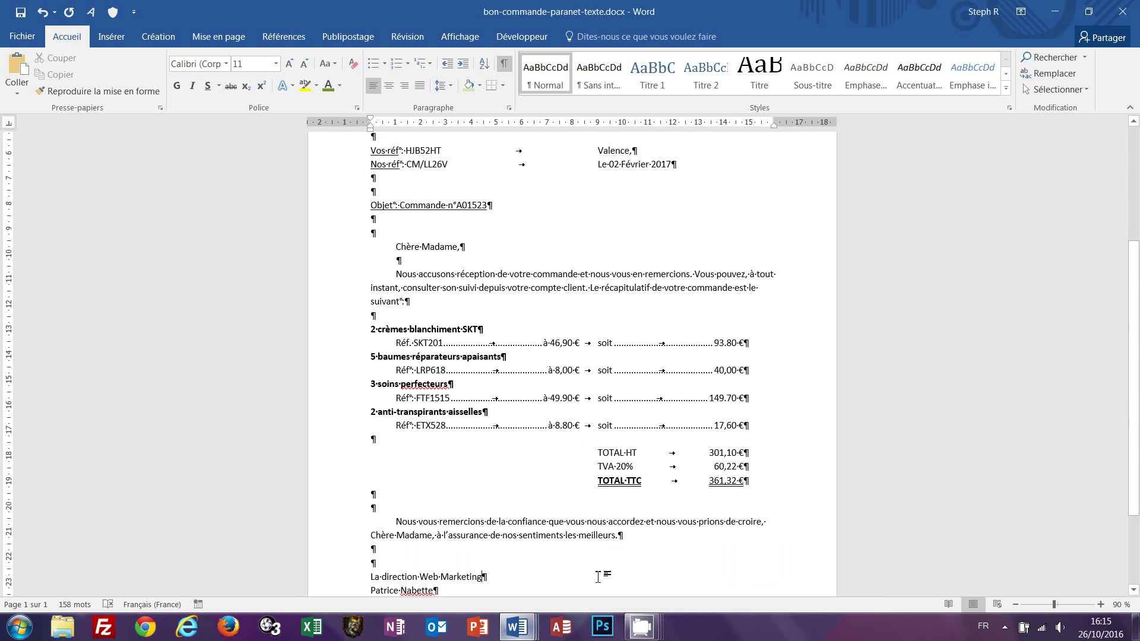
pyautogui.scroll(-2, 576, 525)
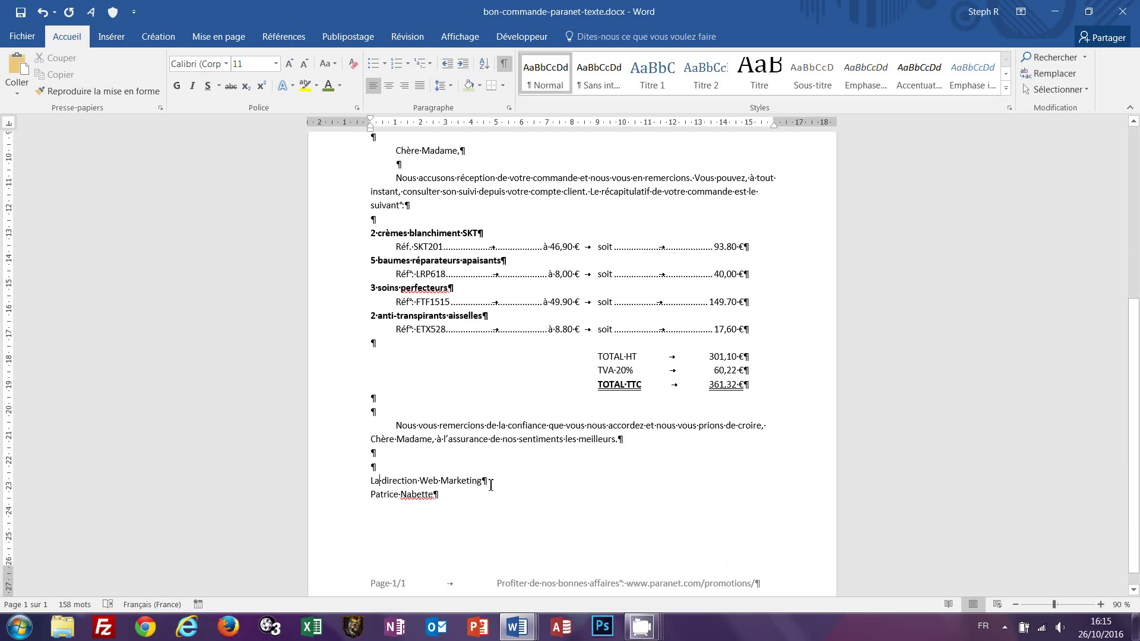
pyautogui.scroll(1, 491, 485)
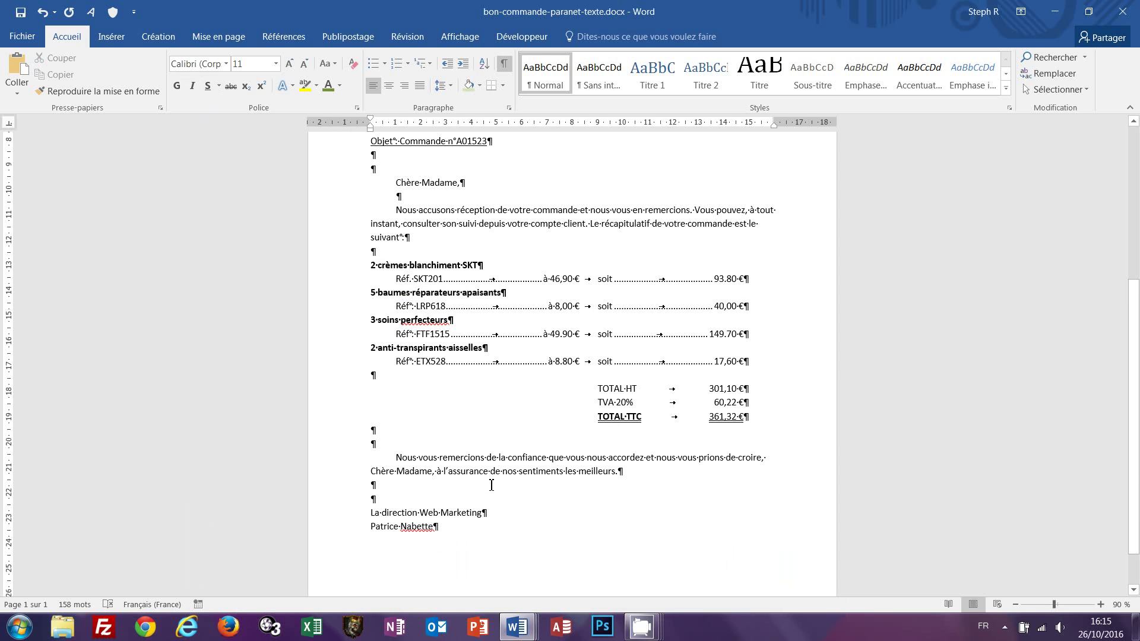
pyautogui.scroll(3, 528, 484)
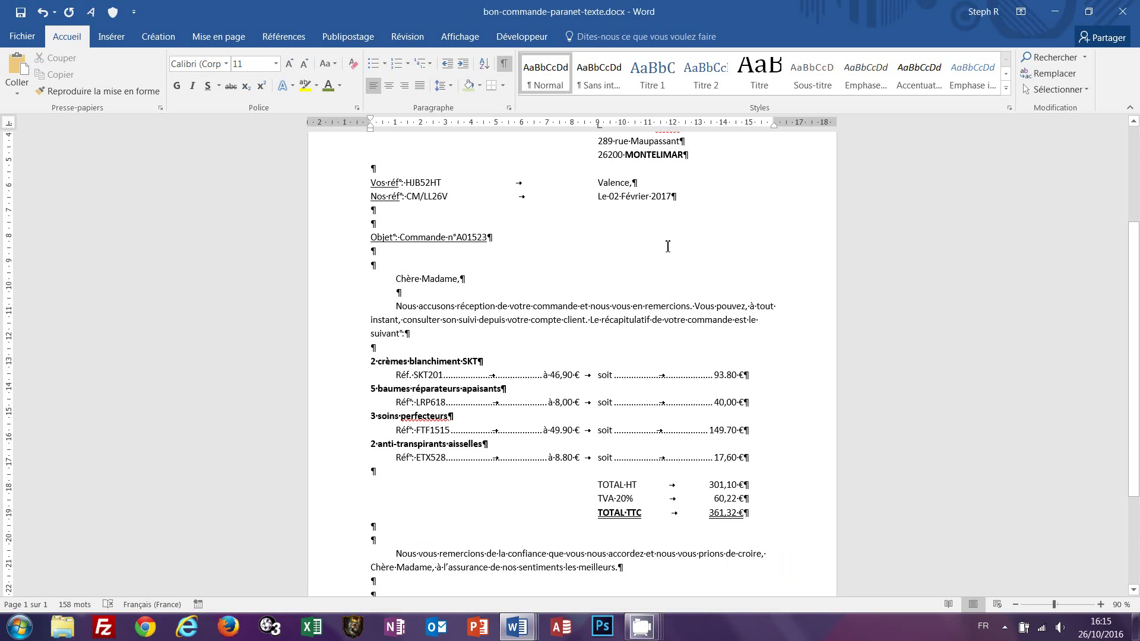
pyautogui.scroll(2, 667, 247)
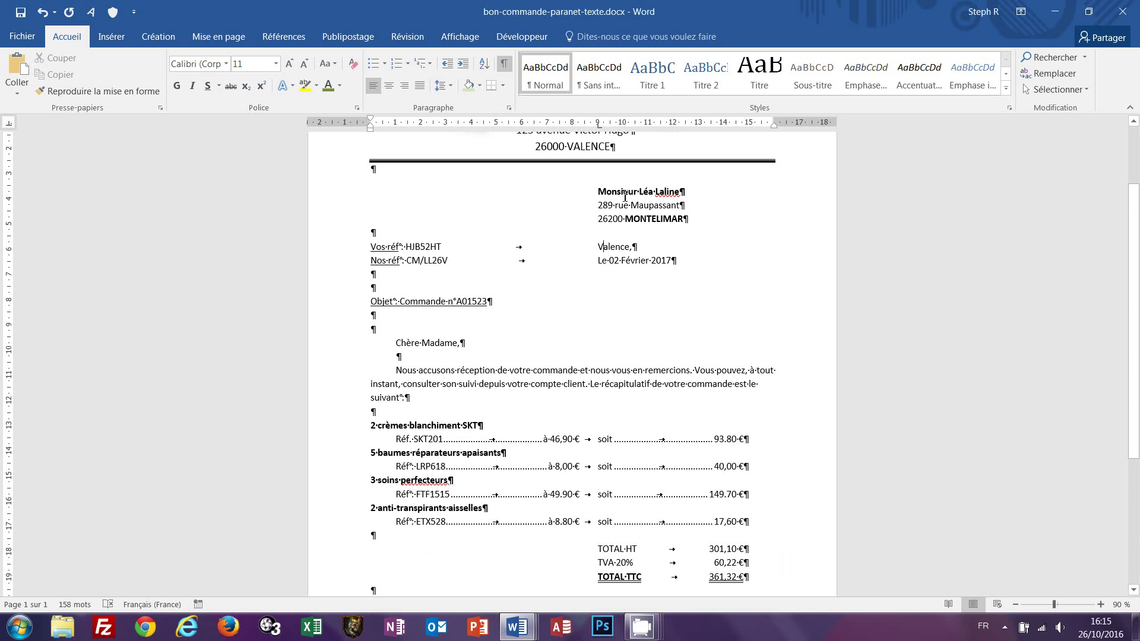
pyautogui.scroll(-4, 625, 196)
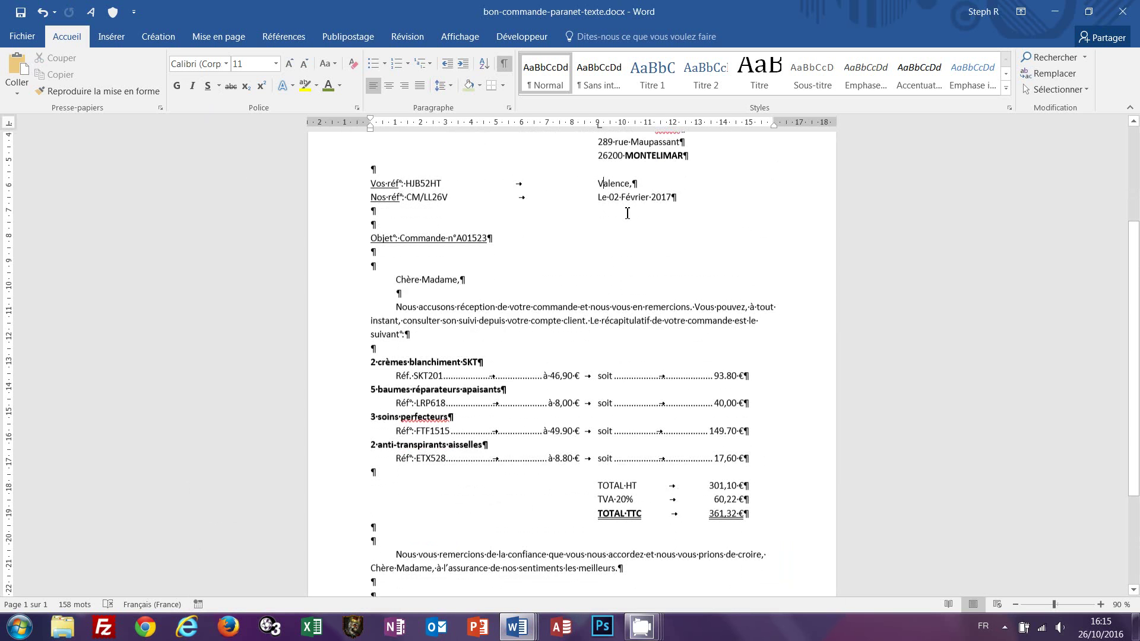
pyautogui.scroll(-1, 628, 214)
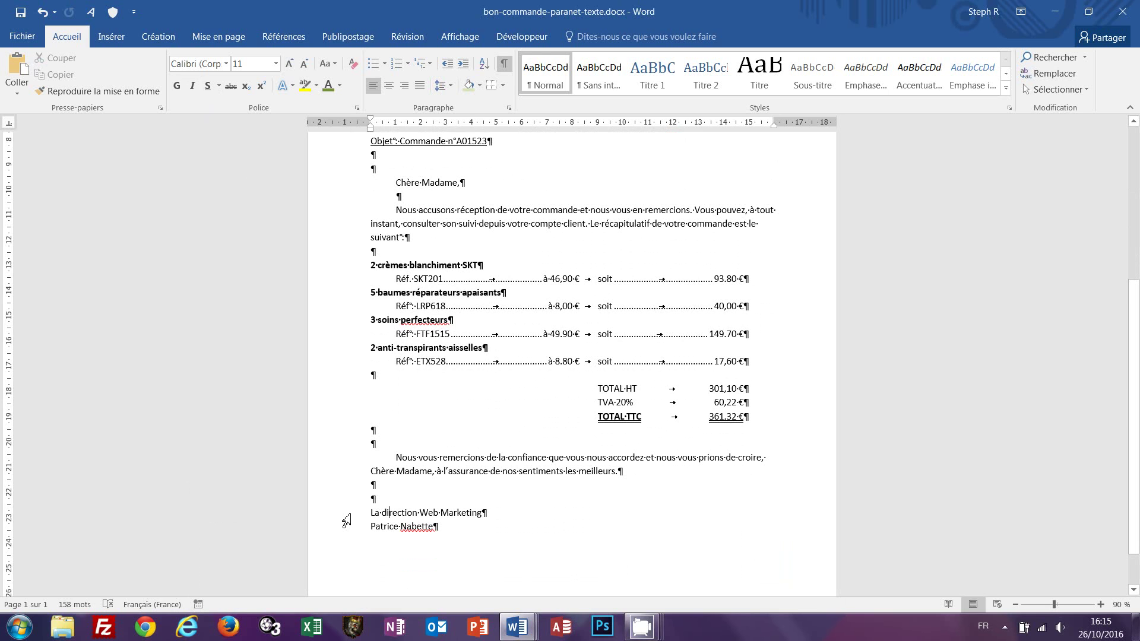
# - Give the two signature lines a 9 cm left indent and check their alignment with the recipient address
pyautogui.moveTo(346, 520); pyautogui.dragTo(347, 531)
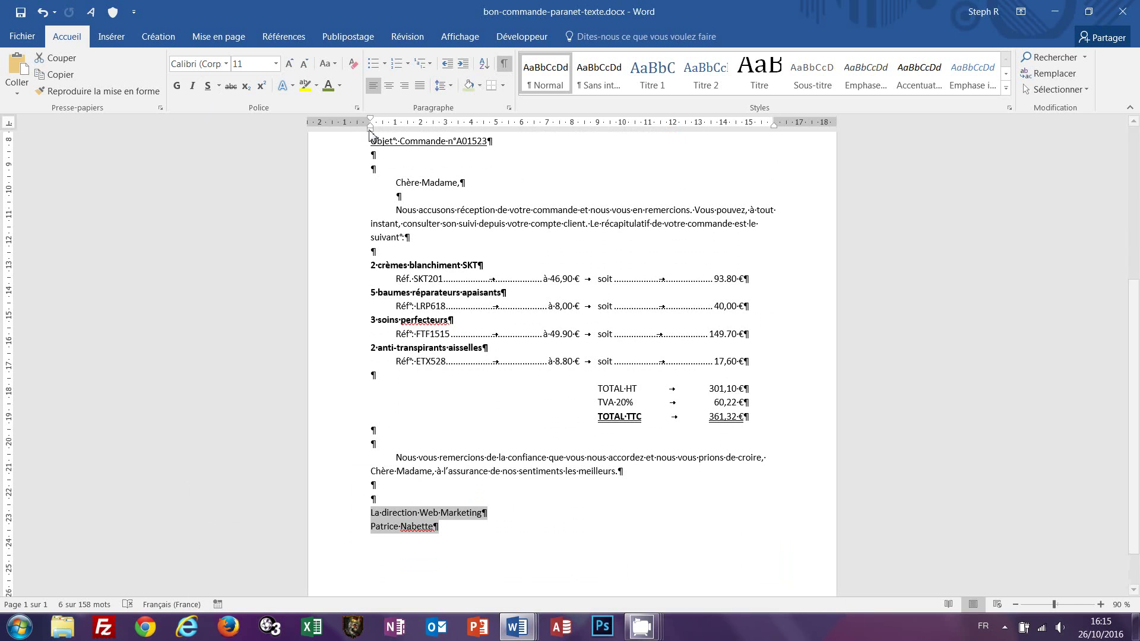
pyautogui.moveTo(369, 133); pyautogui.dragTo(597, 139)
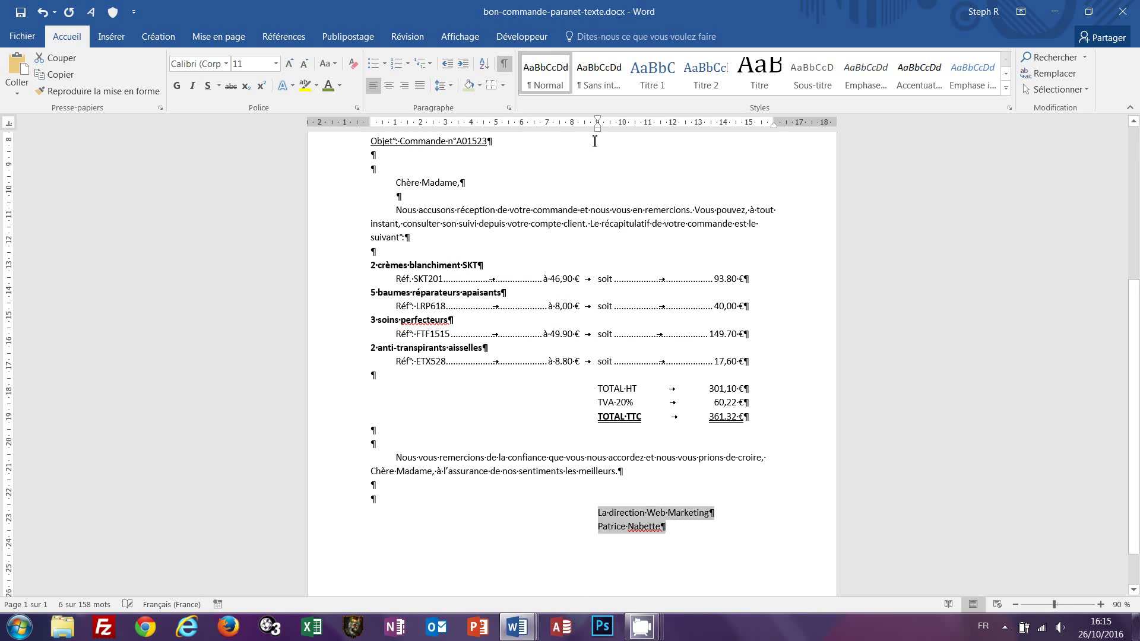
pyautogui.scroll(2, 595, 143)
pyautogui.scroll(2, 600, 146)
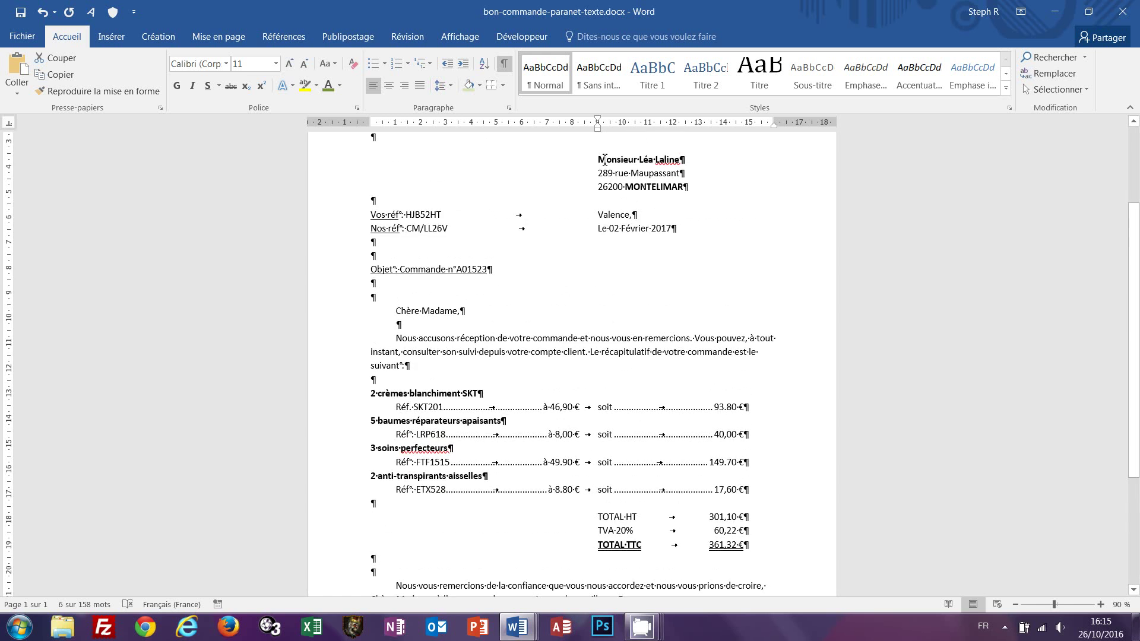
pyautogui.scroll(-4, 602, 151)
pyautogui.scroll(-2, 605, 161)
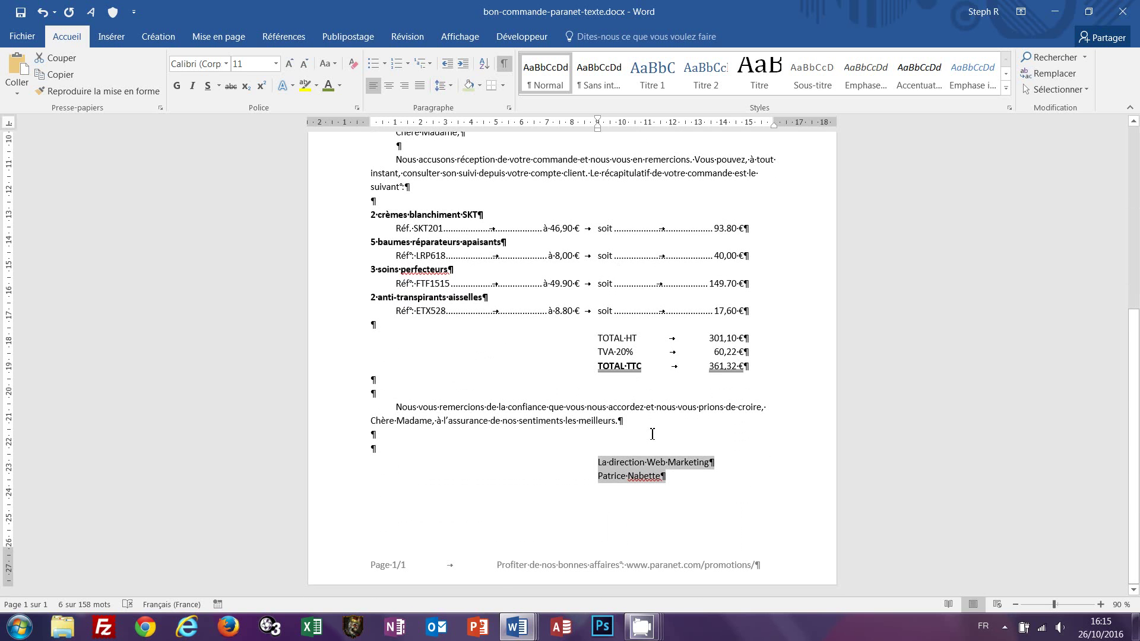
# - Check the signature's formatting in bon-commande-paranet.docx, and make both signature lines bold in bon-commande-paranet-texte.docx
pyautogui.moveTo(517, 626)
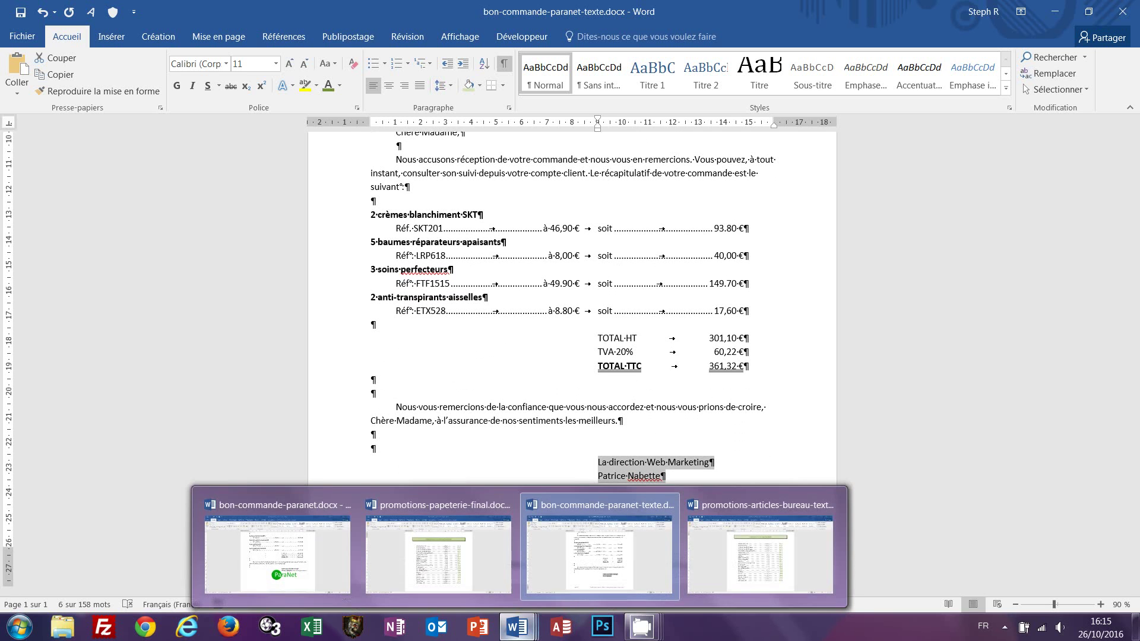
pyautogui.click(319, 590)
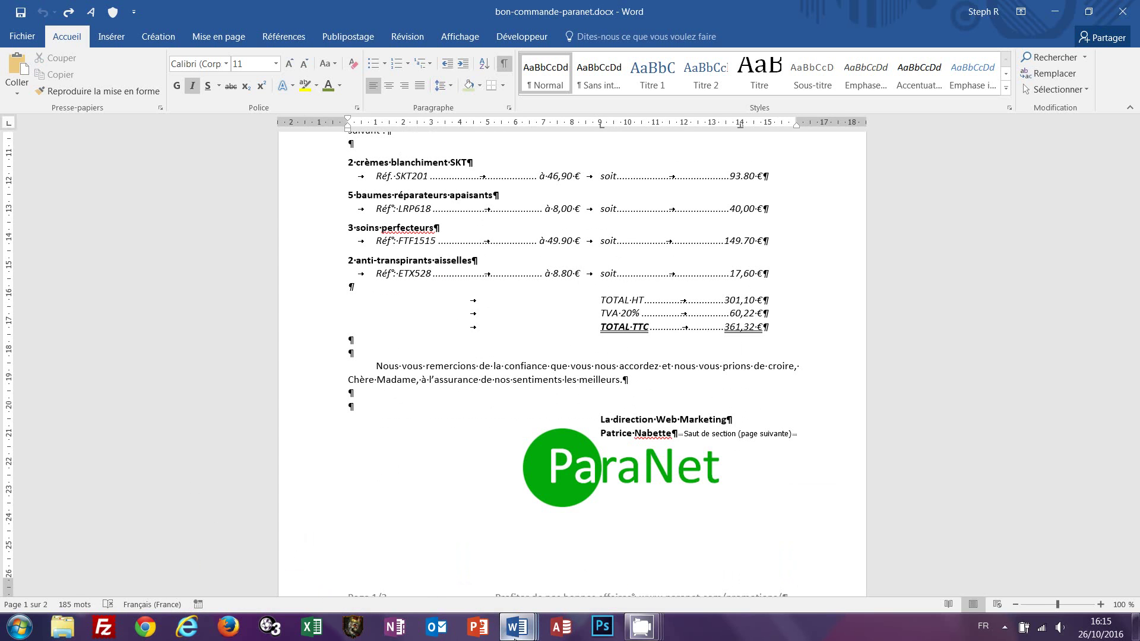
pyautogui.moveTo(518, 631)
pyautogui.click(583, 582)
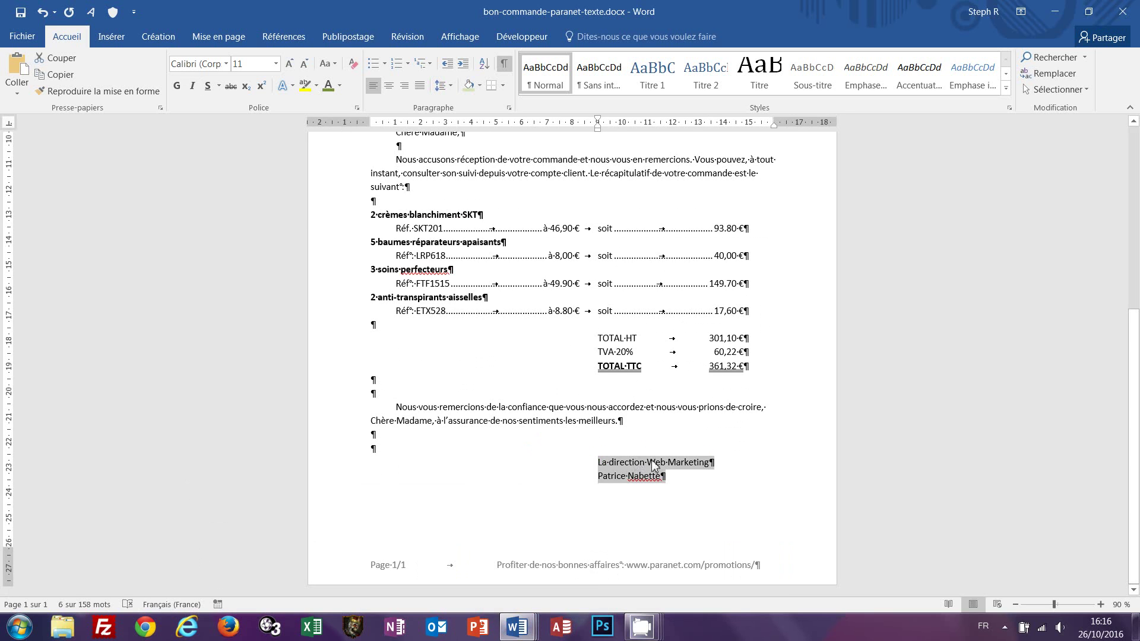
pyautogui.click(176, 86)
pyautogui.click(735, 492)
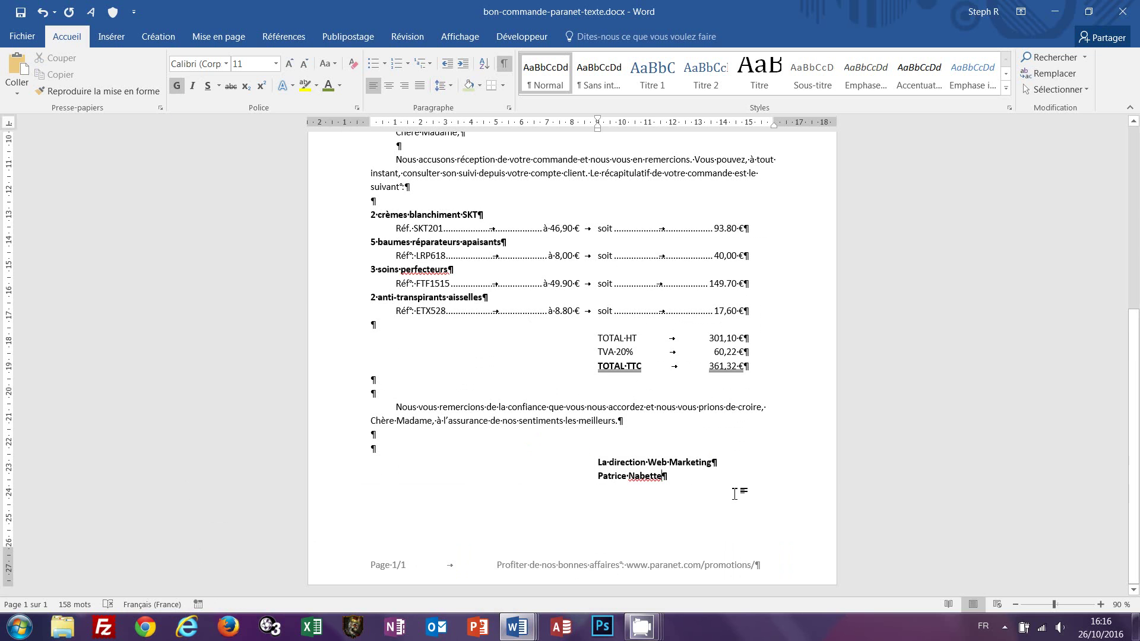
# - Hide the formatting marks and review the whole letter from the header to the footer
pyautogui.click(505, 67)
pyautogui.scroll(5, 865, 471)
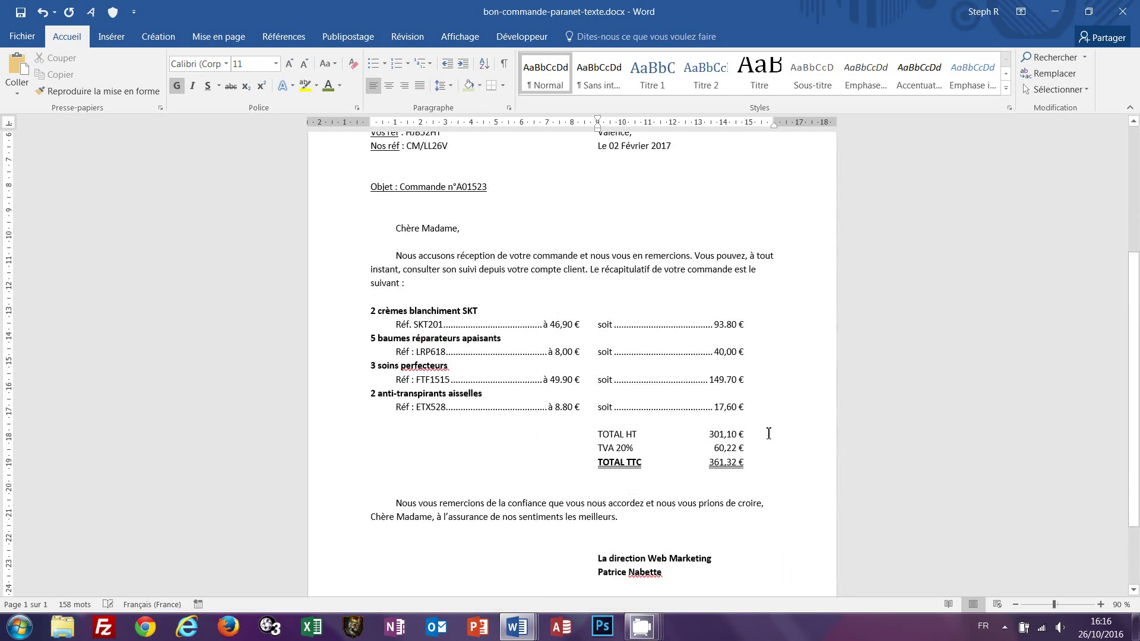
pyautogui.scroll(-5, 773, 436)
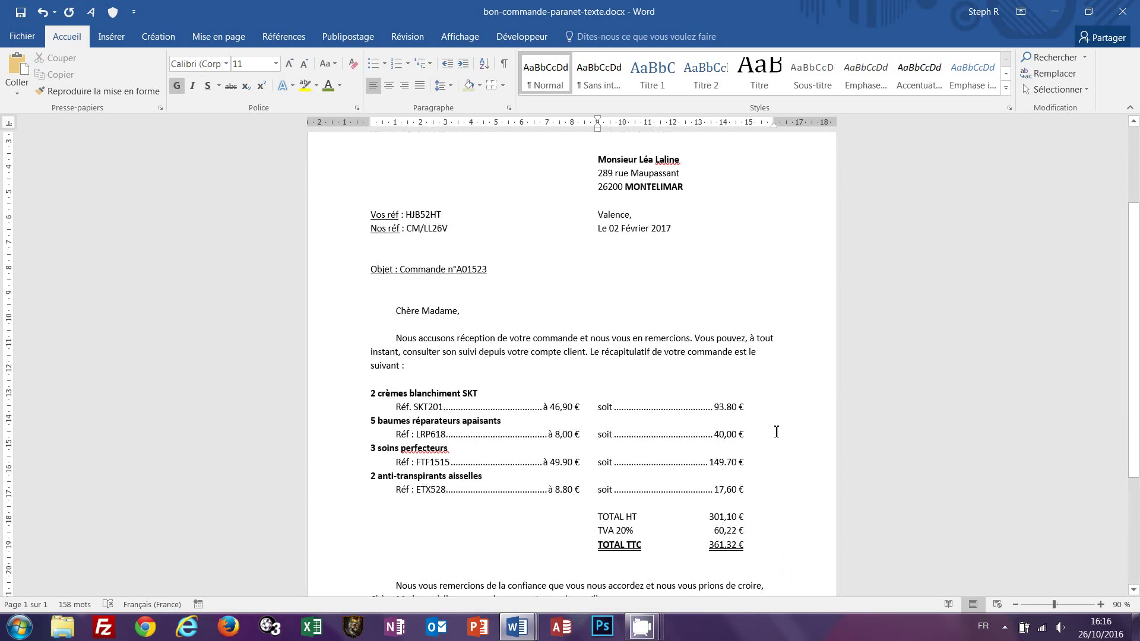
pyautogui.scroll(-1, 777, 430)
pyautogui.scroll(6, 777, 434)
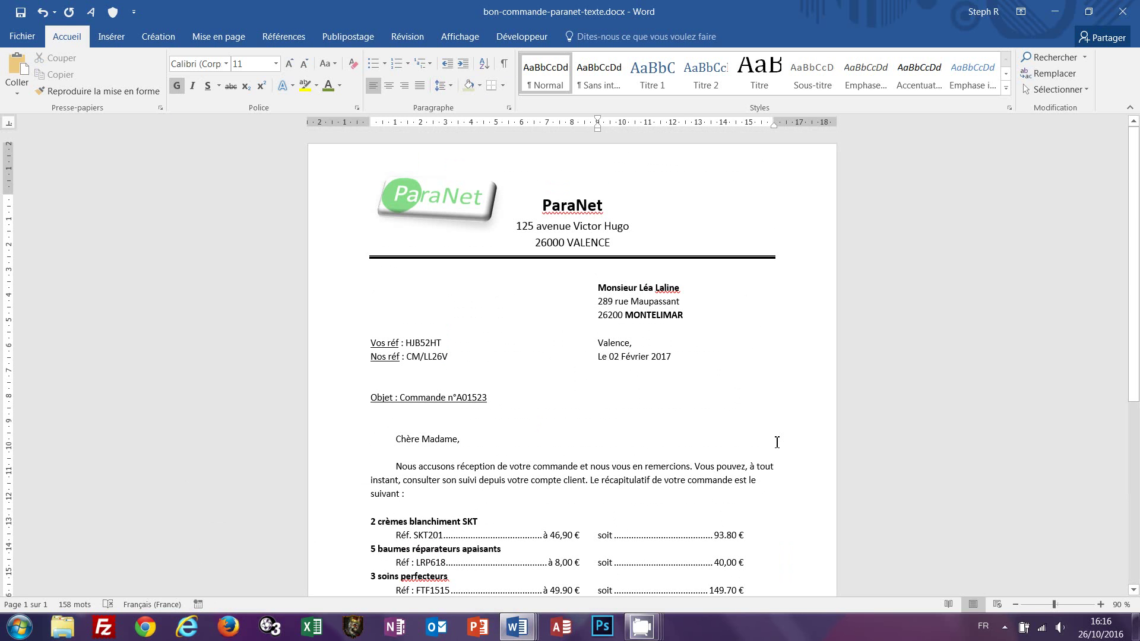
pyautogui.scroll(-5, 747, 425)
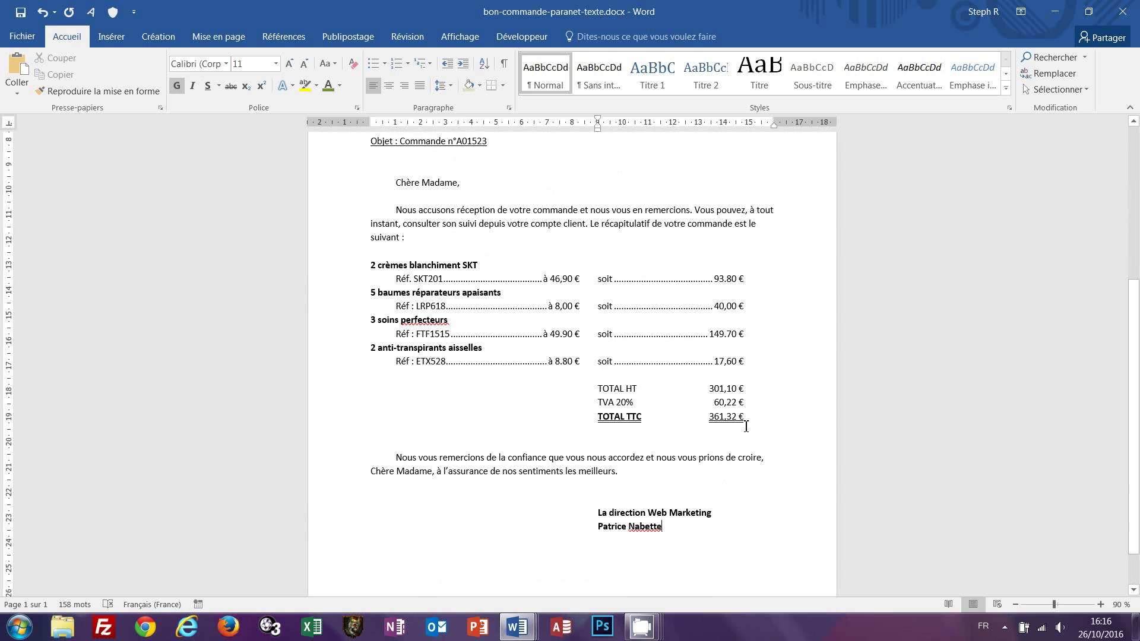
pyautogui.scroll(6, 747, 427)
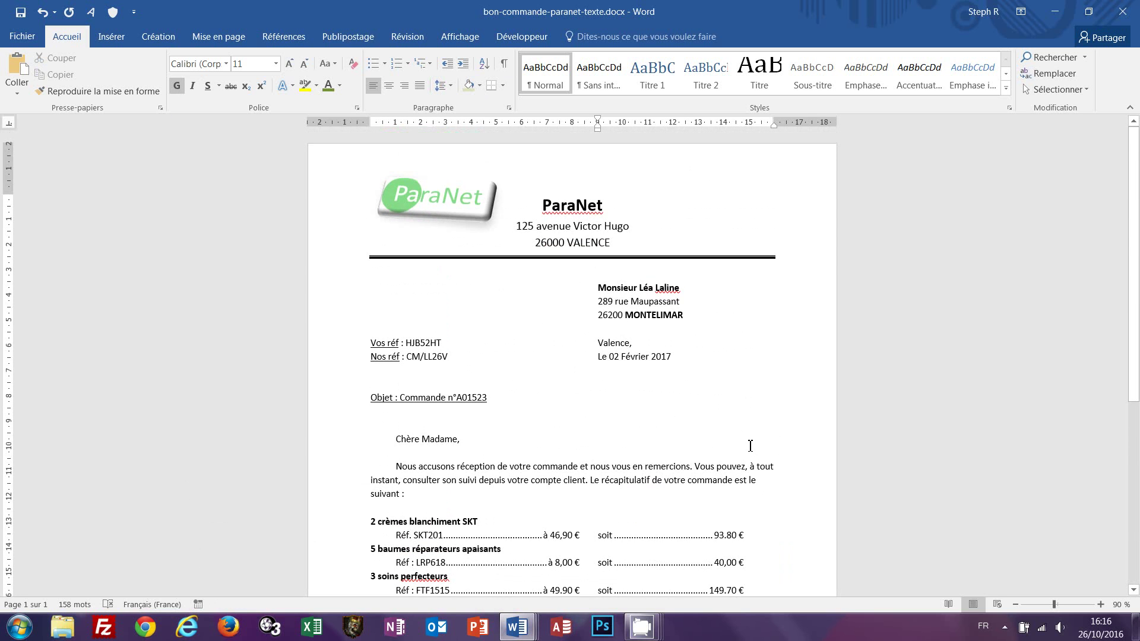
pyautogui.scroll(-3, 747, 439)
pyautogui.scroll(-3, 747, 446)
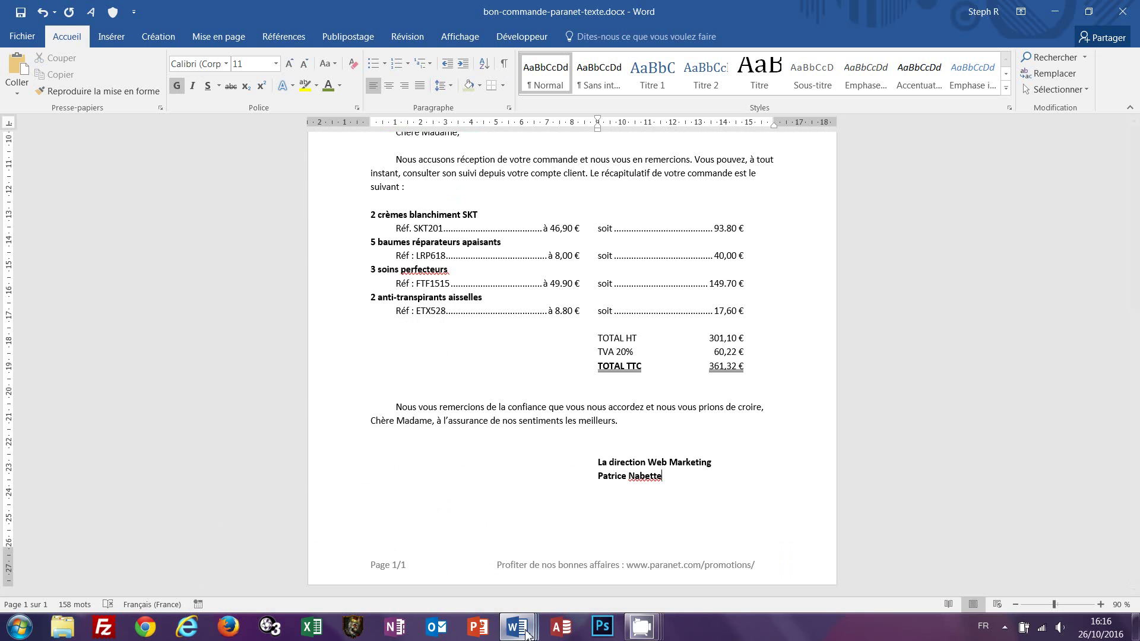
# - Check the logo under the signature in bon-commande-paranet.docx, and insert logo-paranet.png after the signature in bon-commande-paranet-texte.docx with formatting marks shown
pyautogui.moveTo(526, 636)
pyautogui.click(321, 568)
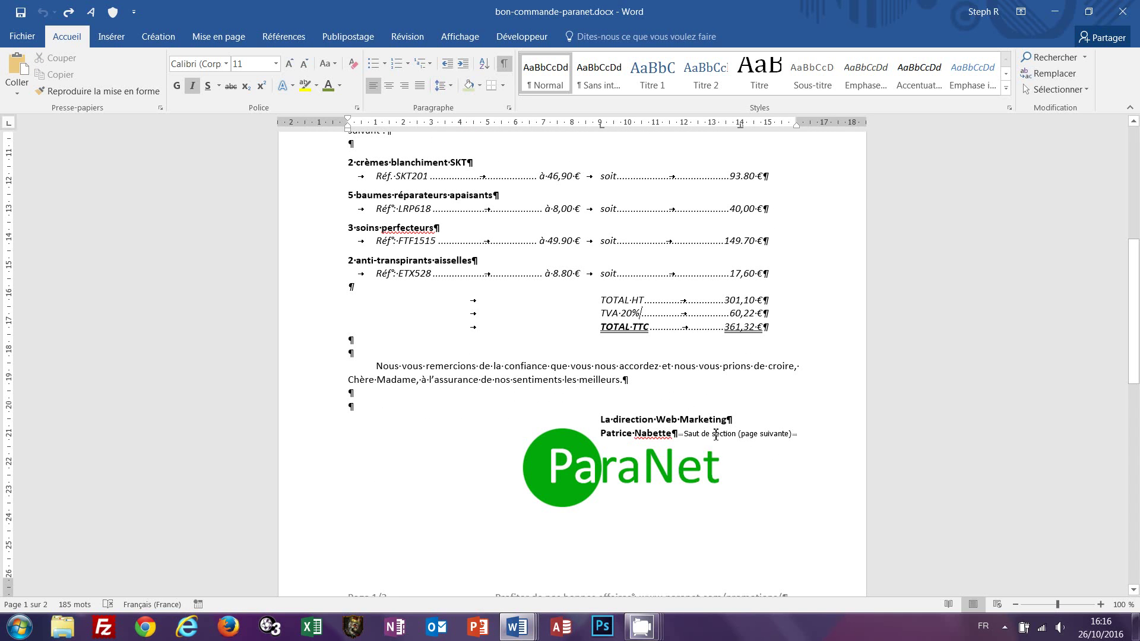
pyautogui.moveTo(527, 635)
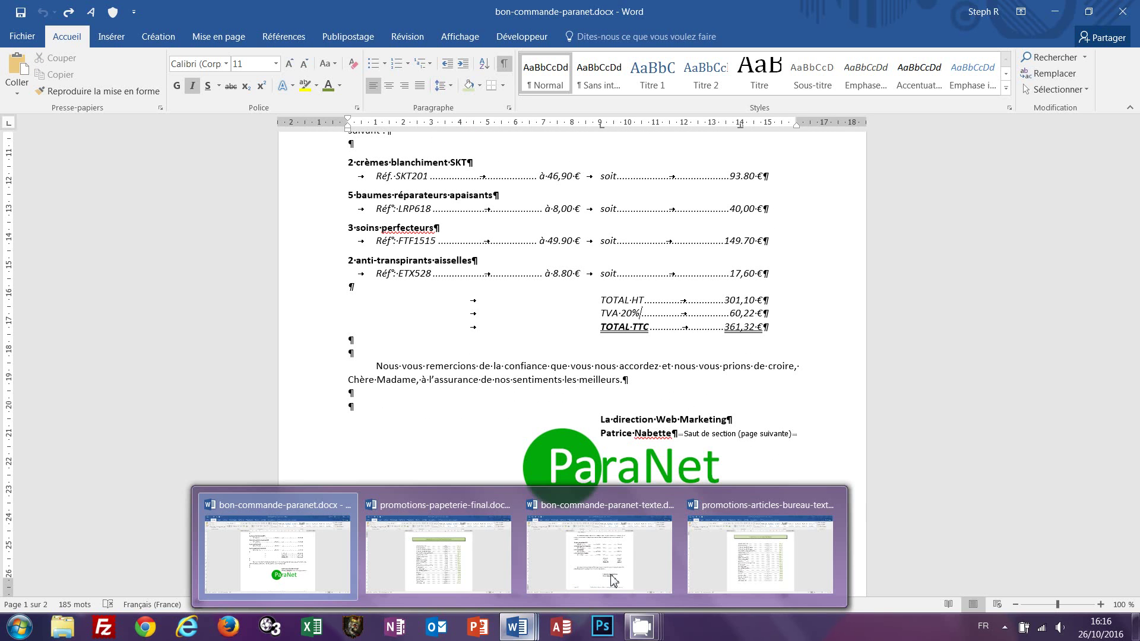
pyautogui.click(600, 558)
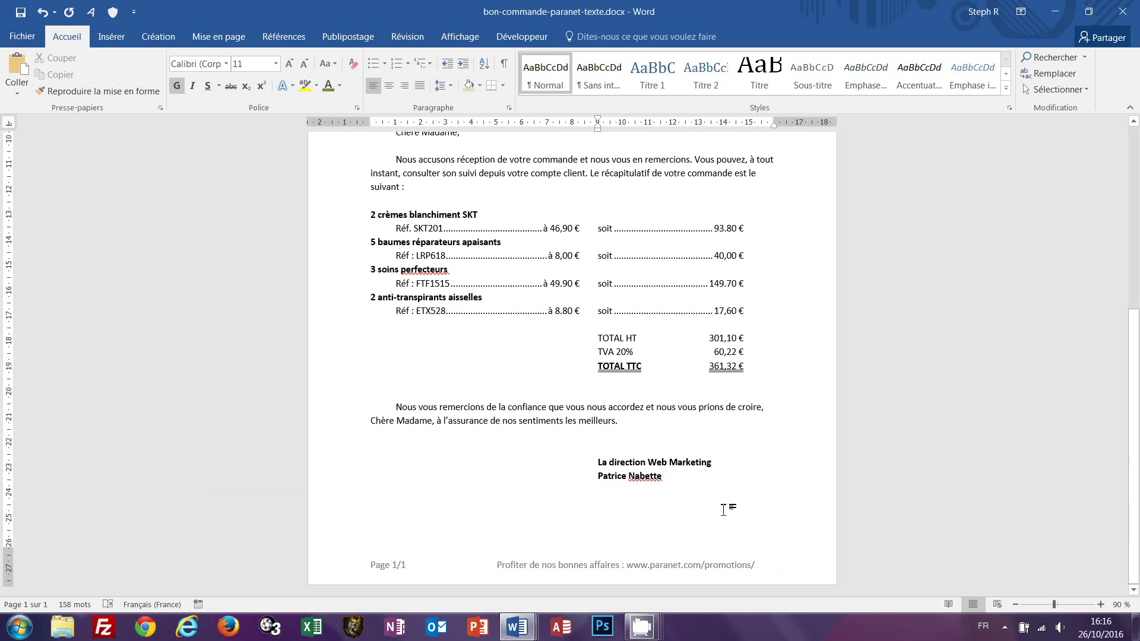
pyautogui.click(504, 65)
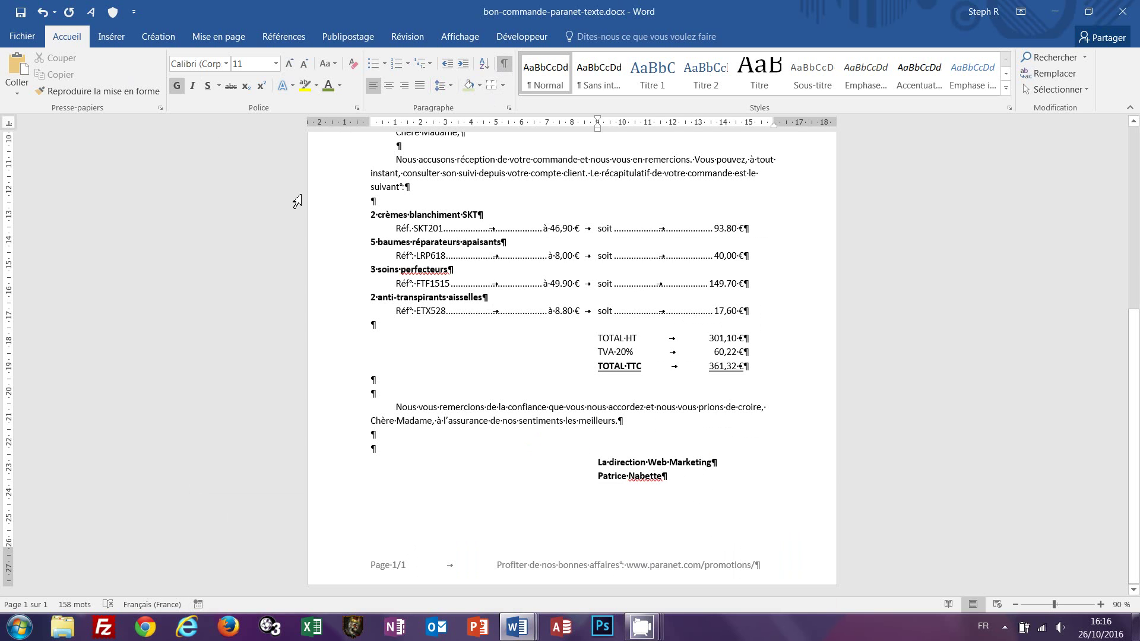
pyautogui.click(107, 43)
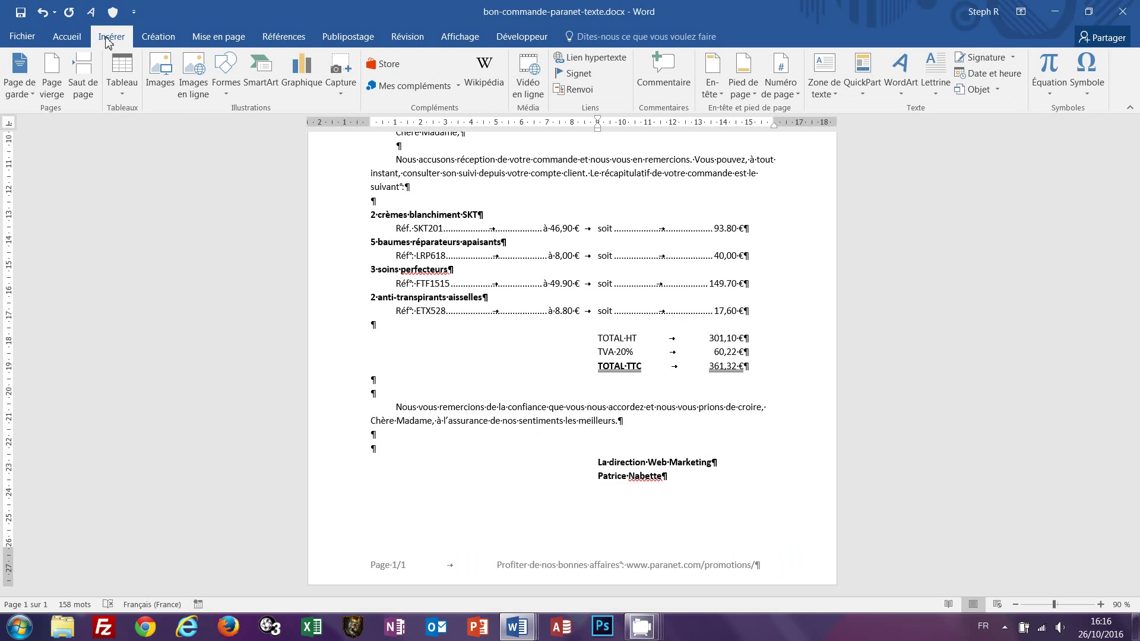
pyautogui.click(159, 73)
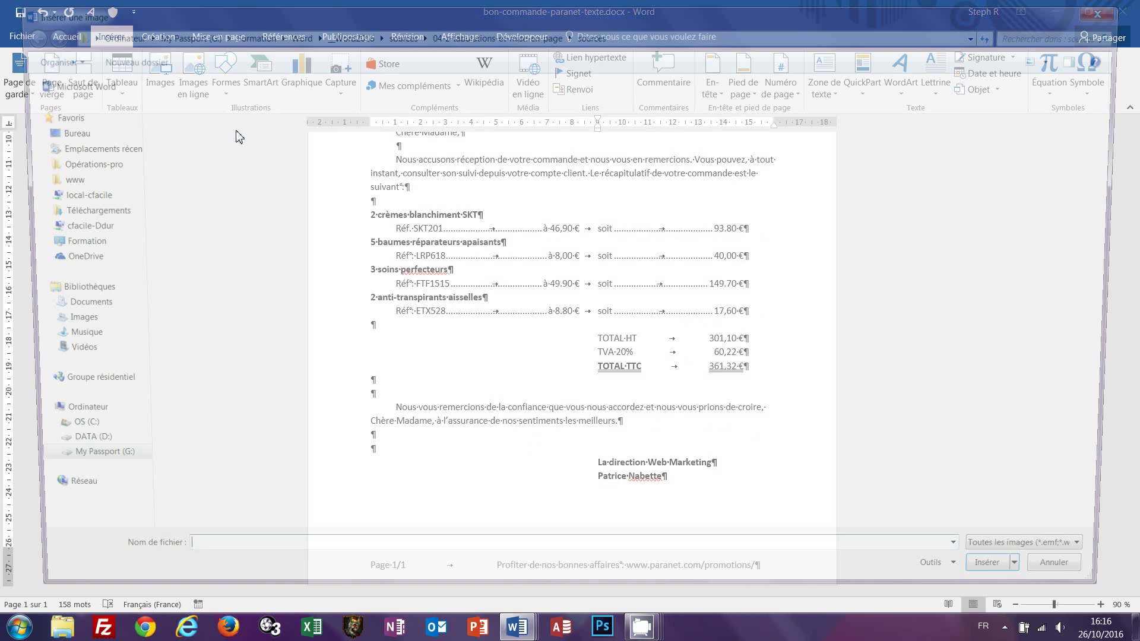
pyautogui.doubleClick(264, 470)
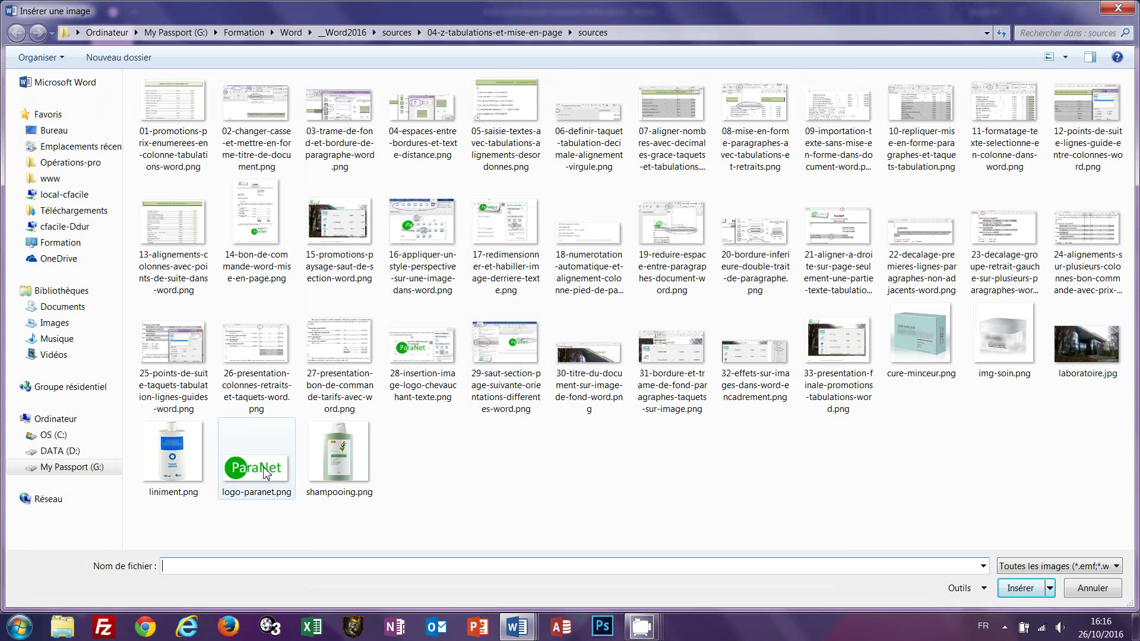
# - Set the inserted logo-paranet.png to sit behind the text, and move it under the signature at the end of the letter
pyautogui.scroll(5, 649, 477)
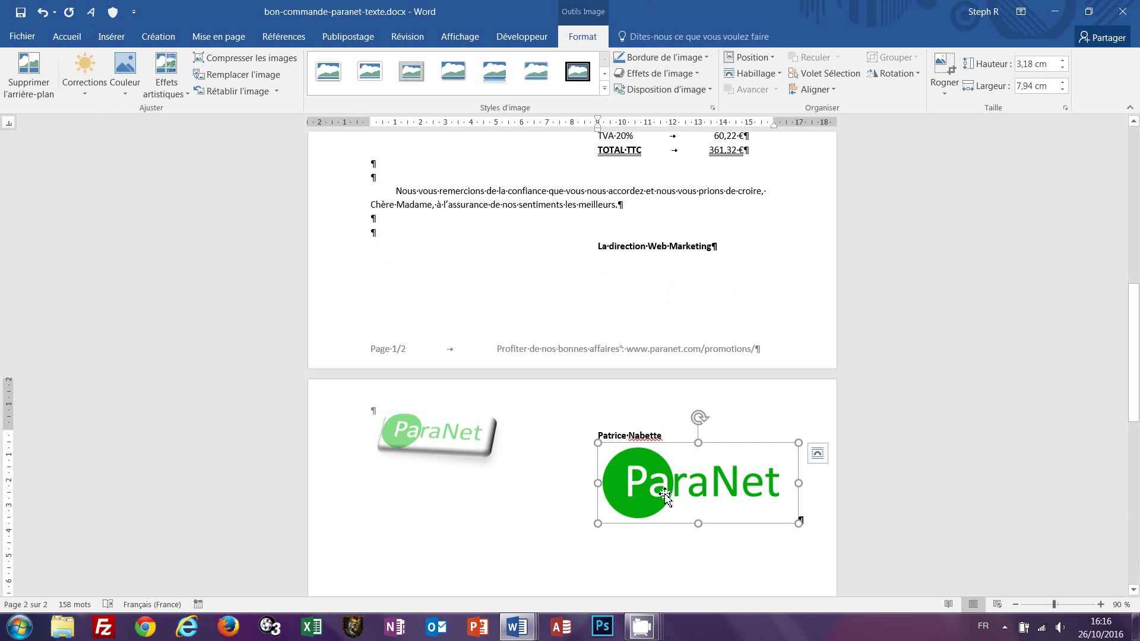
pyautogui.click(818, 454)
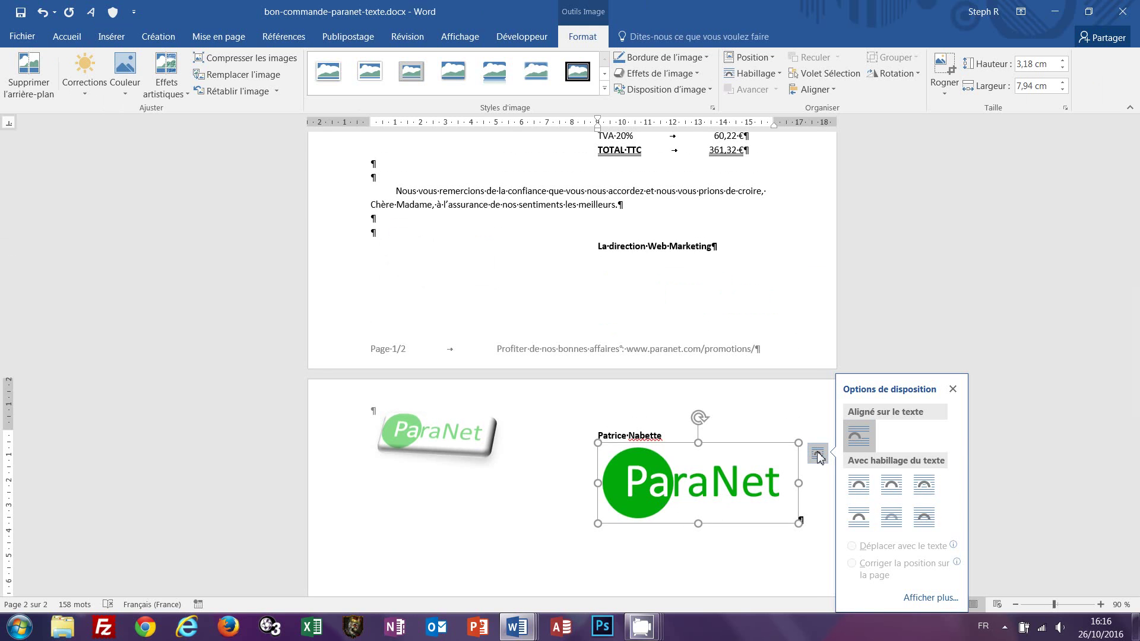
pyautogui.click(892, 518)
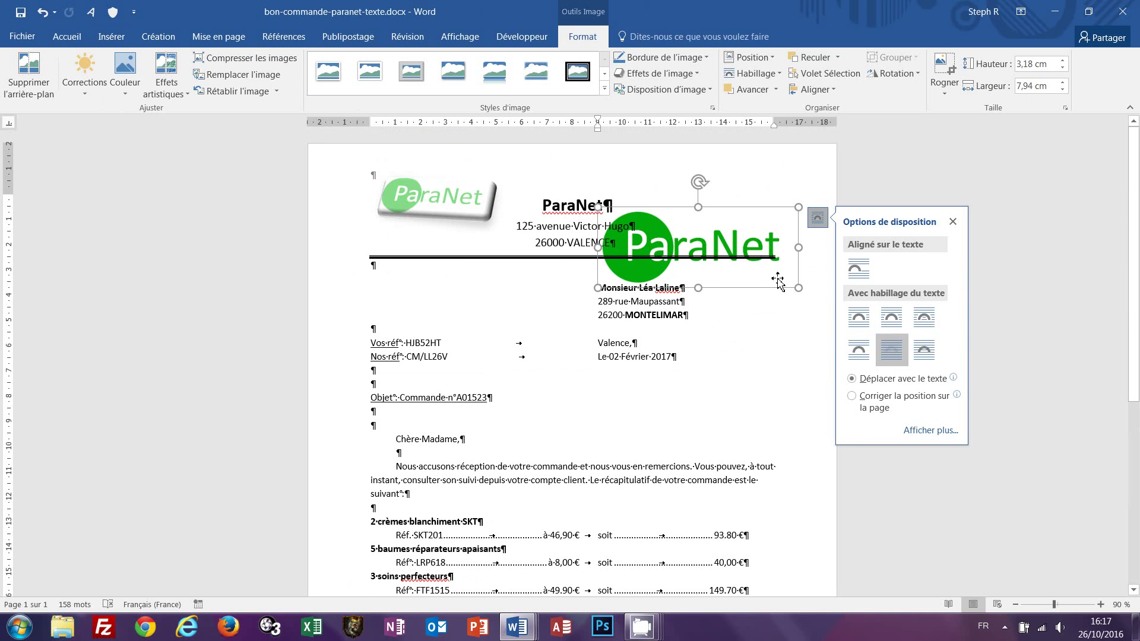
pyautogui.moveTo(777, 280); pyautogui.dragTo(735, 551)
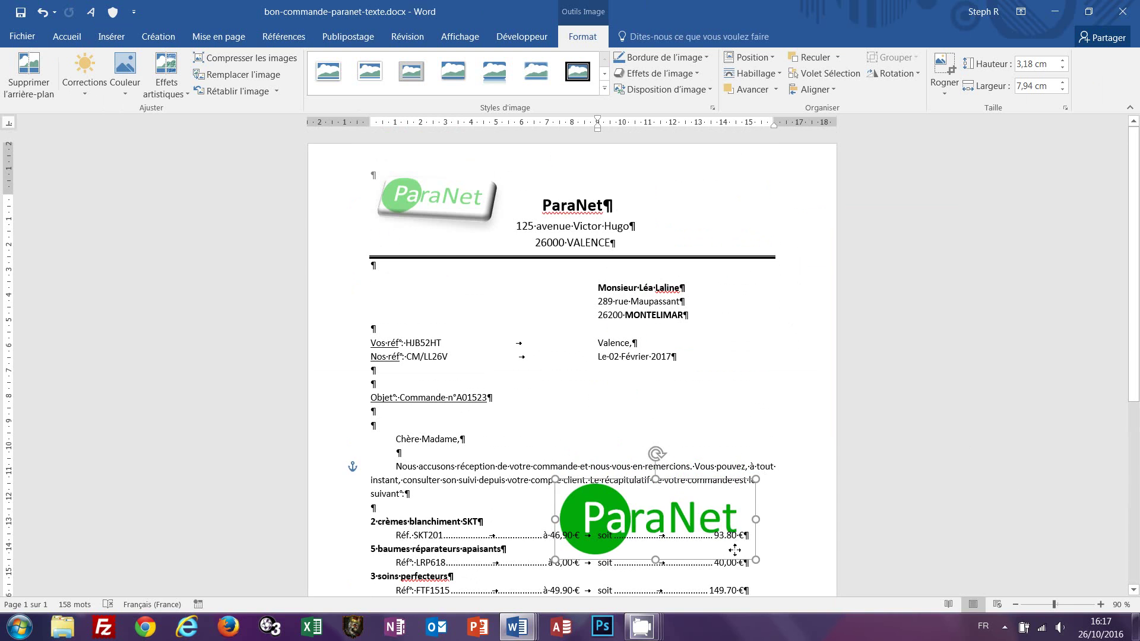
pyautogui.scroll(-6, 722, 460)
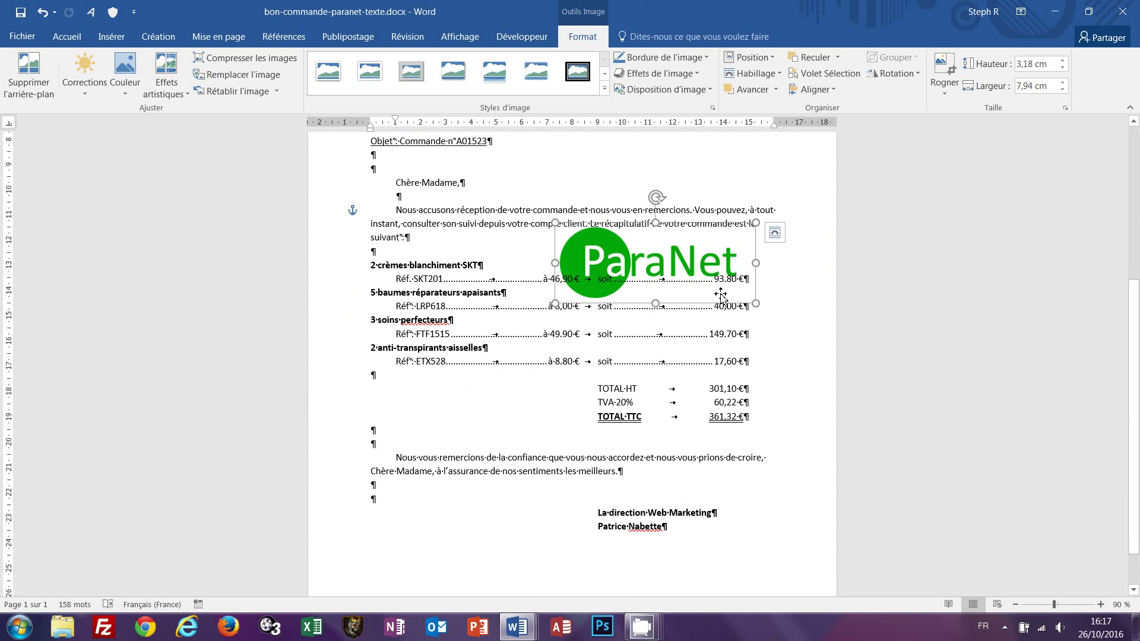
pyautogui.moveTo(703, 295); pyautogui.dragTo(677, 583)
pyautogui.scroll(-2, 762, 445)
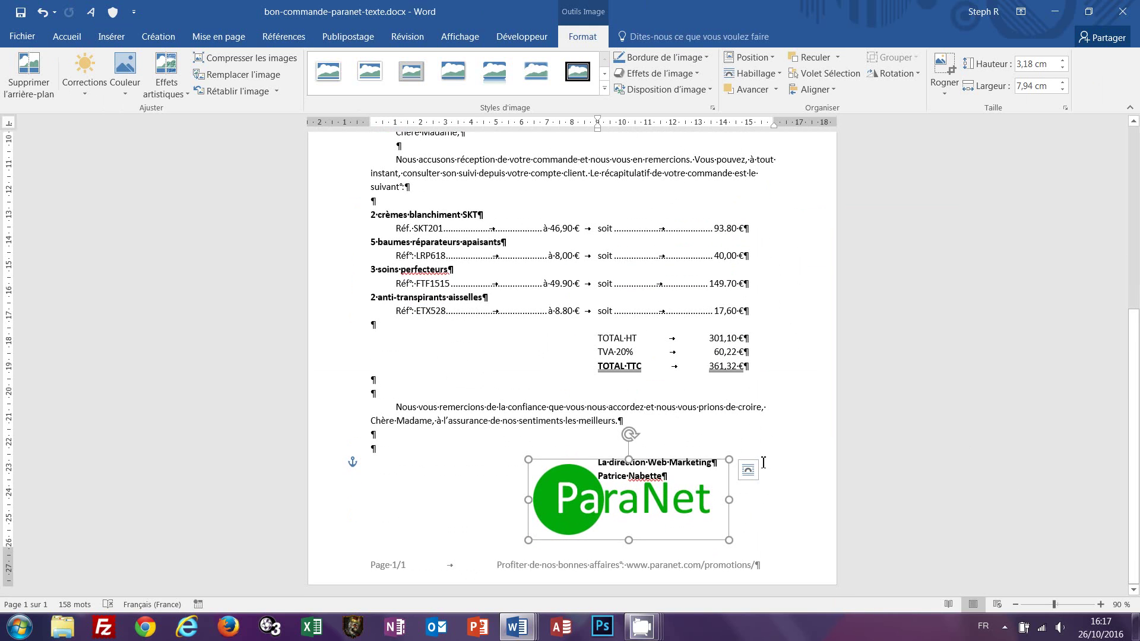
# - Shift the signature logo slightly to the right and compare its placement with the logo in bon-commande-paranet.docx
pyautogui.click(747, 438)
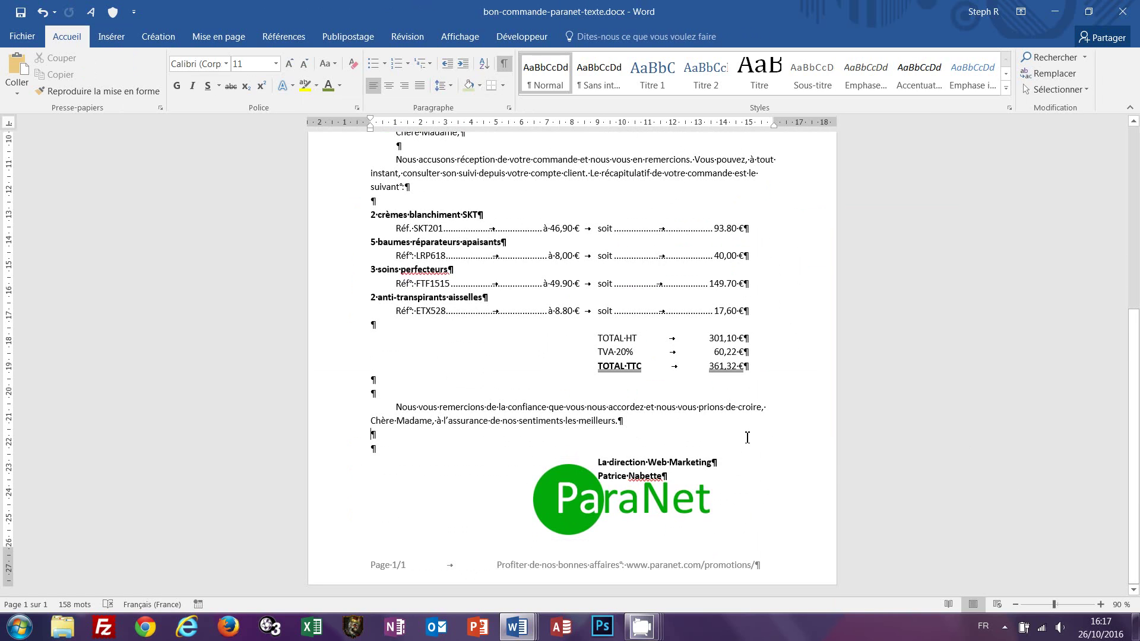
pyautogui.click(664, 479)
pyautogui.click(580, 500)
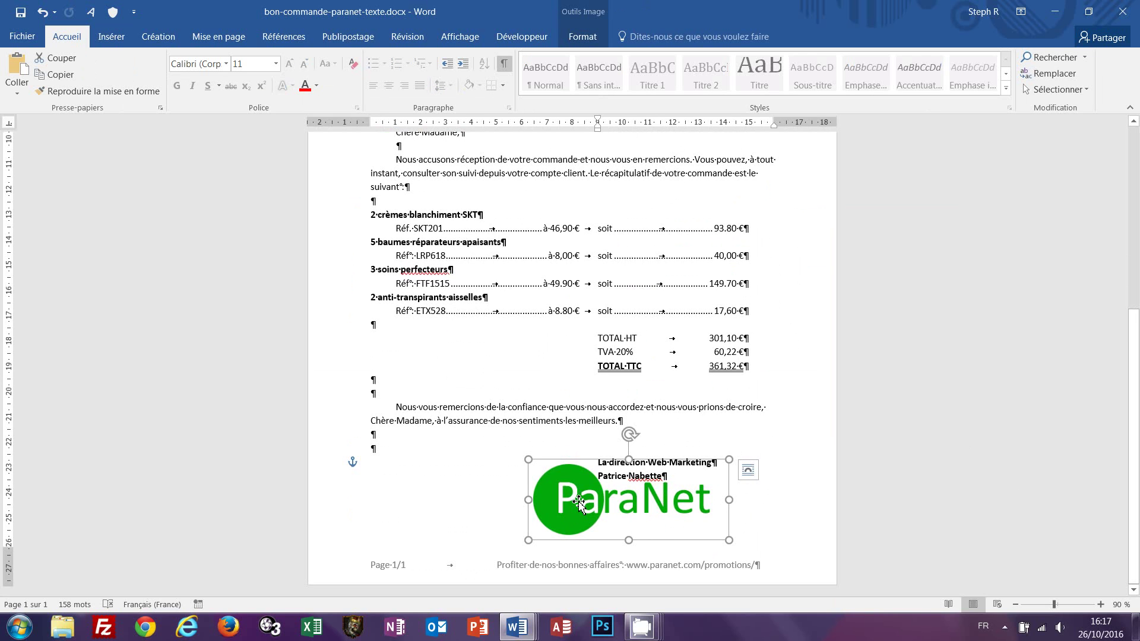
pyautogui.moveTo(580, 501); pyautogui.dragTo(591, 500)
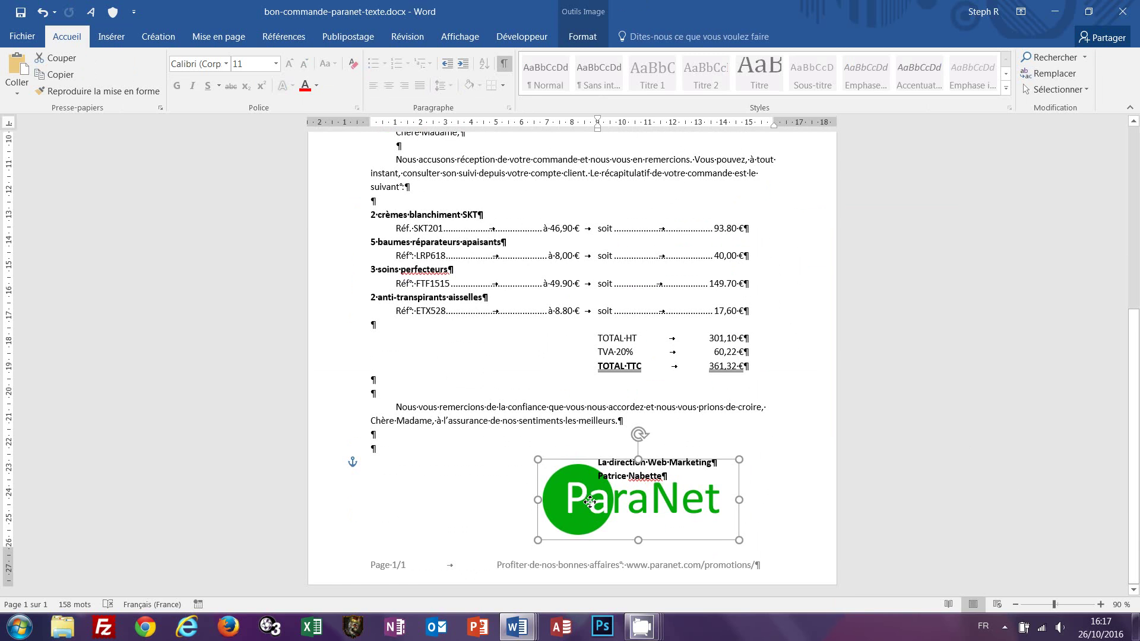
pyautogui.click(527, 631)
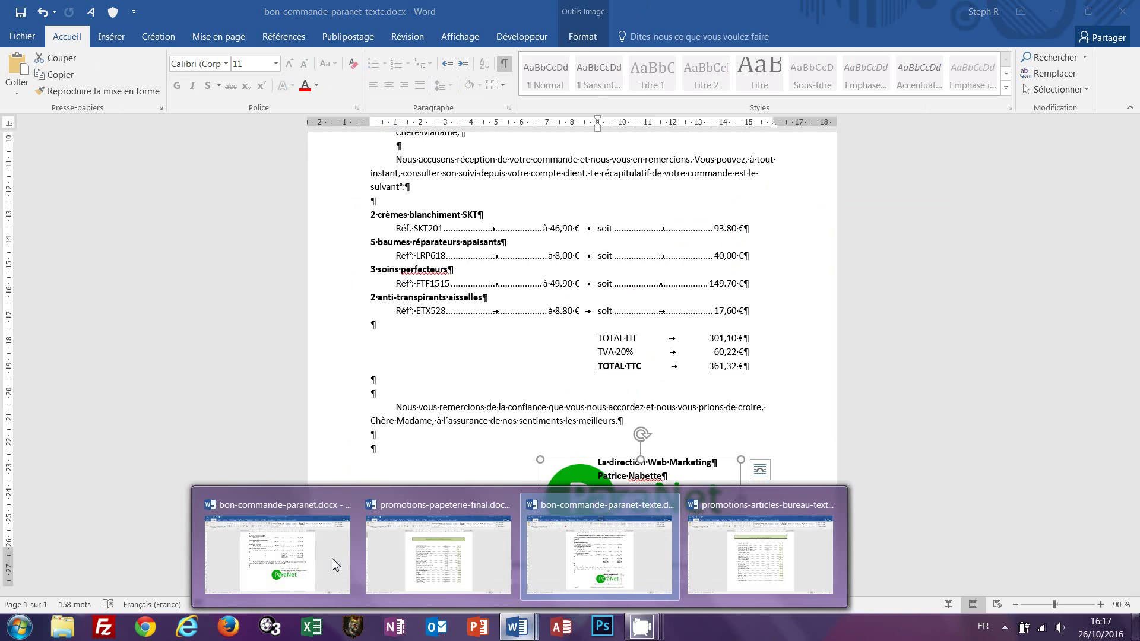
pyautogui.click(337, 564)
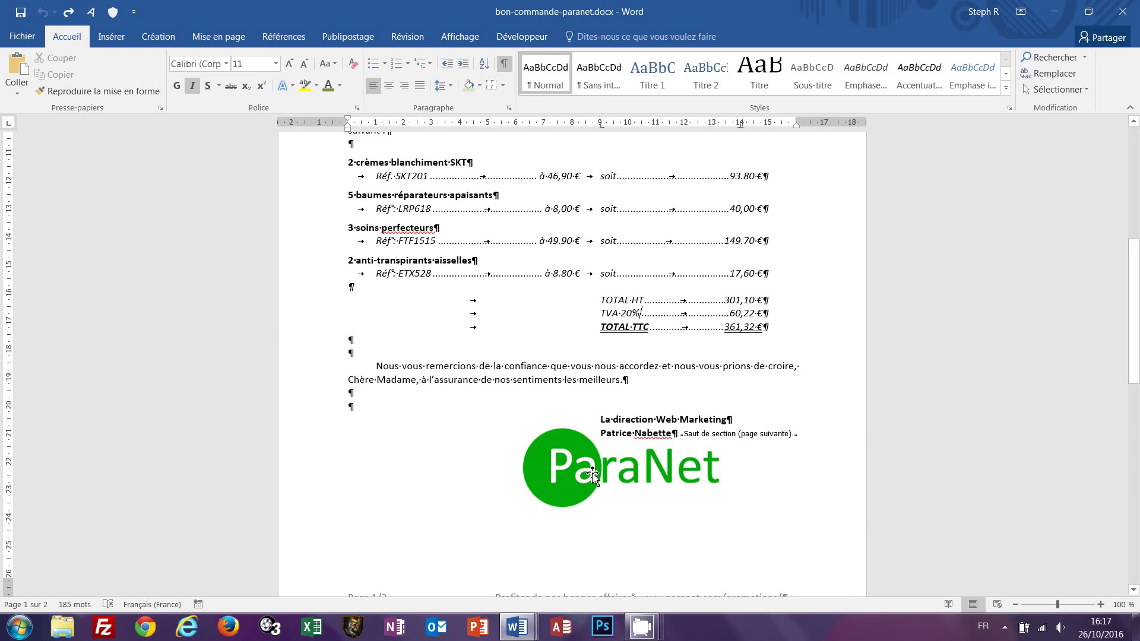
pyautogui.moveTo(523, 637)
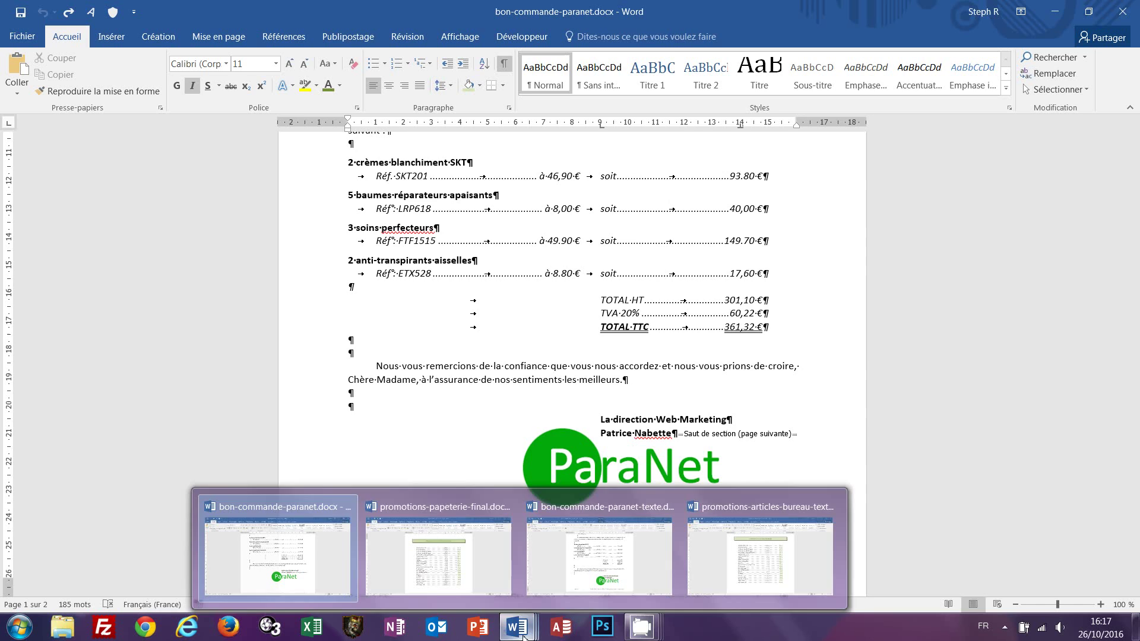
pyautogui.click(601, 582)
pyautogui.click(783, 459)
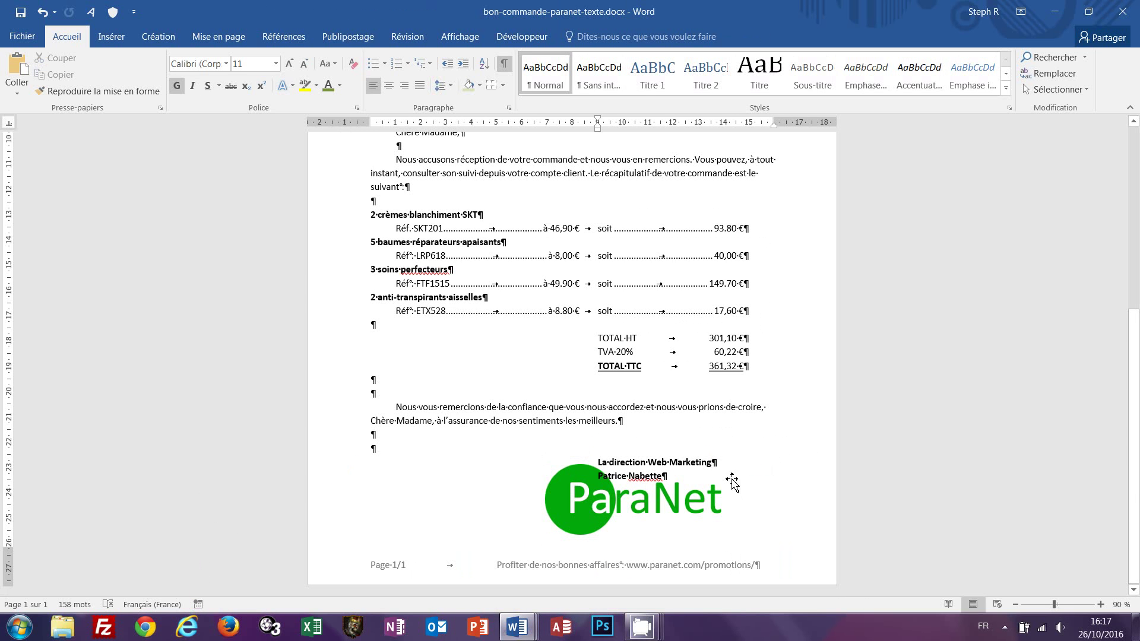
# - Check the promotions page in bon-commande-paranet.docx, and insert a next-page section break after the signature in bon-commande-paranet-texte.docx
pyautogui.click(667, 475)
pyautogui.click(517, 627)
pyautogui.click(327, 576)
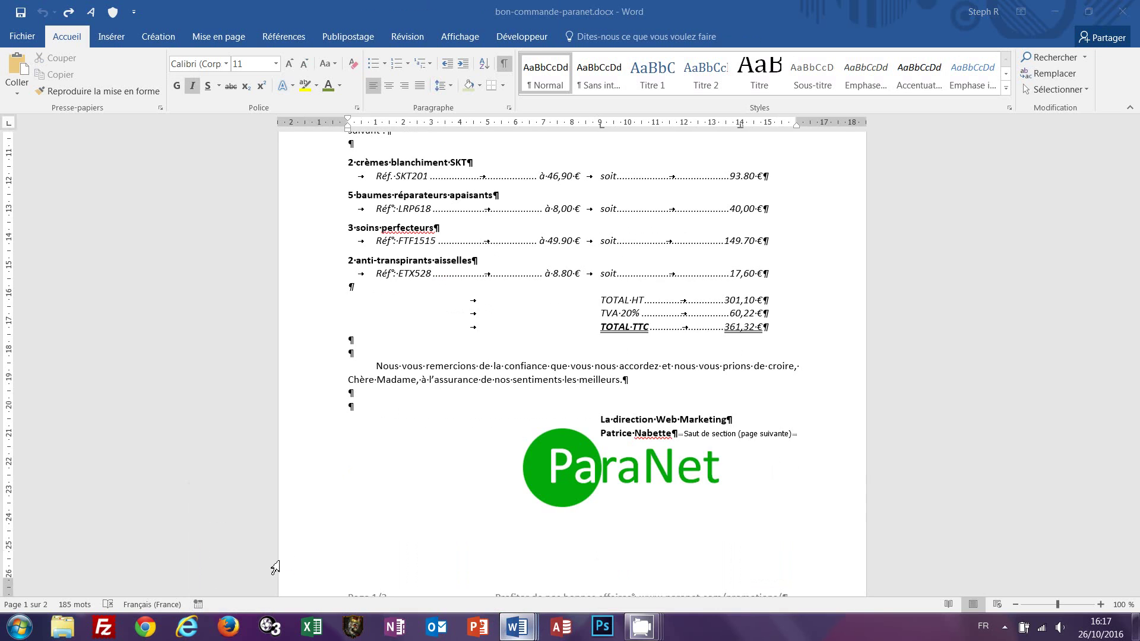
pyautogui.scroll(-1, 553, 456)
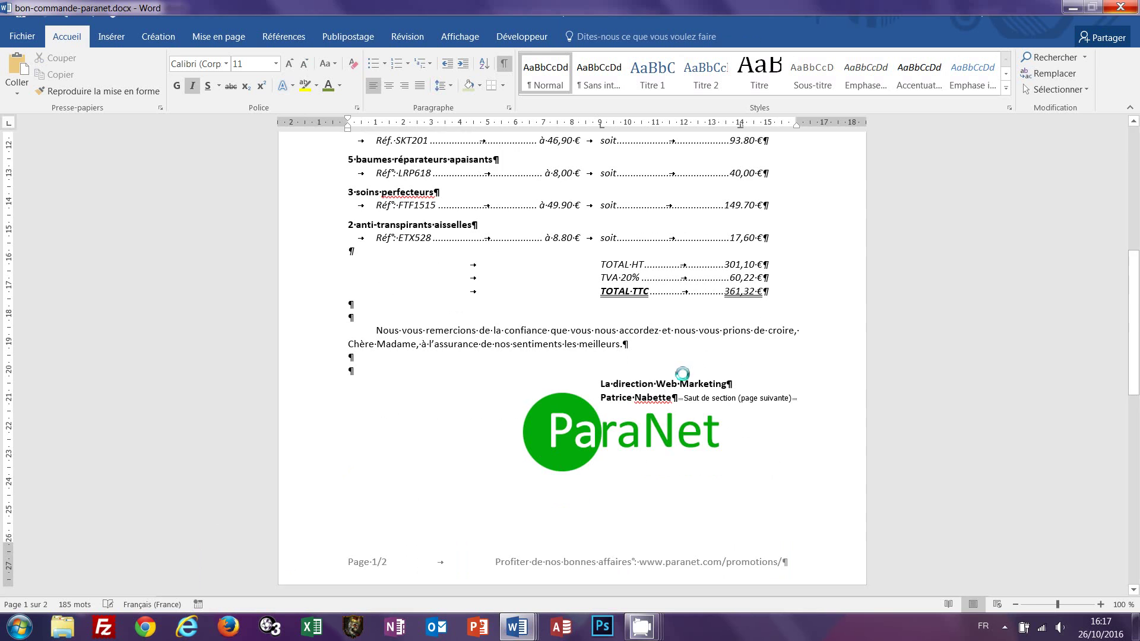
pyautogui.scroll(-5, 660, 380)
pyautogui.scroll(-5, 677, 389)
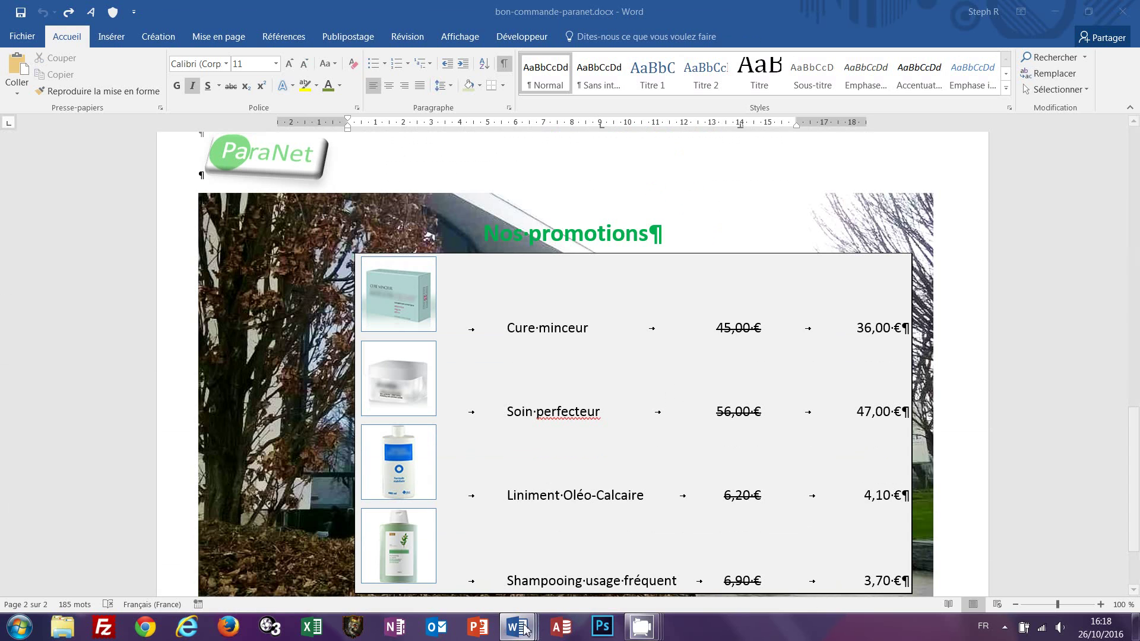
pyautogui.moveTo(530, 630)
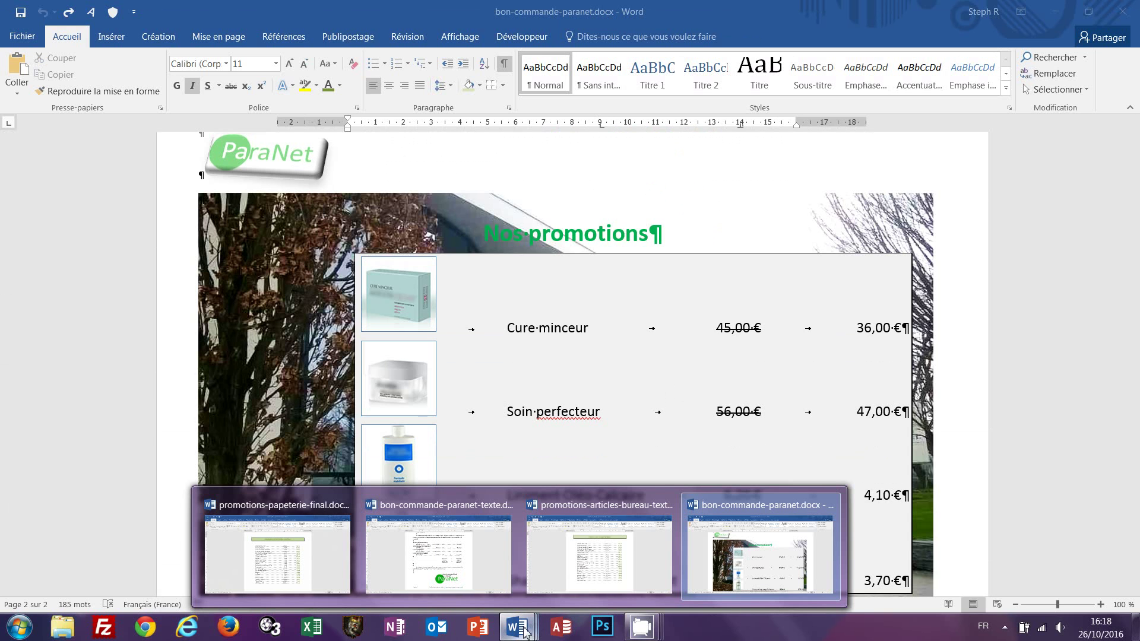
pyautogui.click(463, 592)
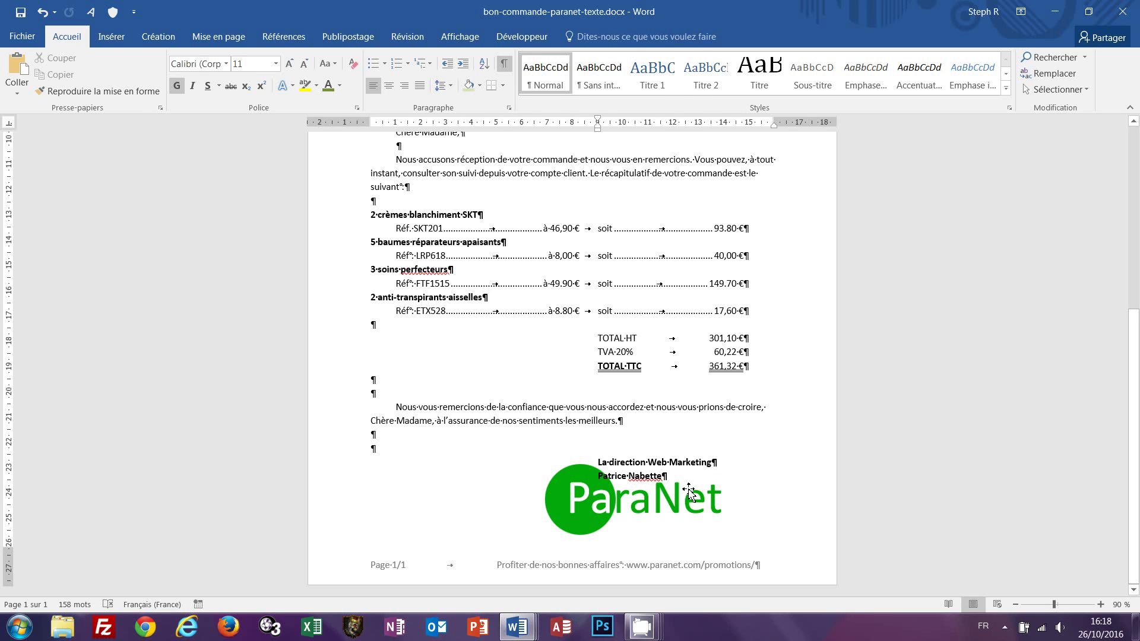
pyautogui.click(221, 38)
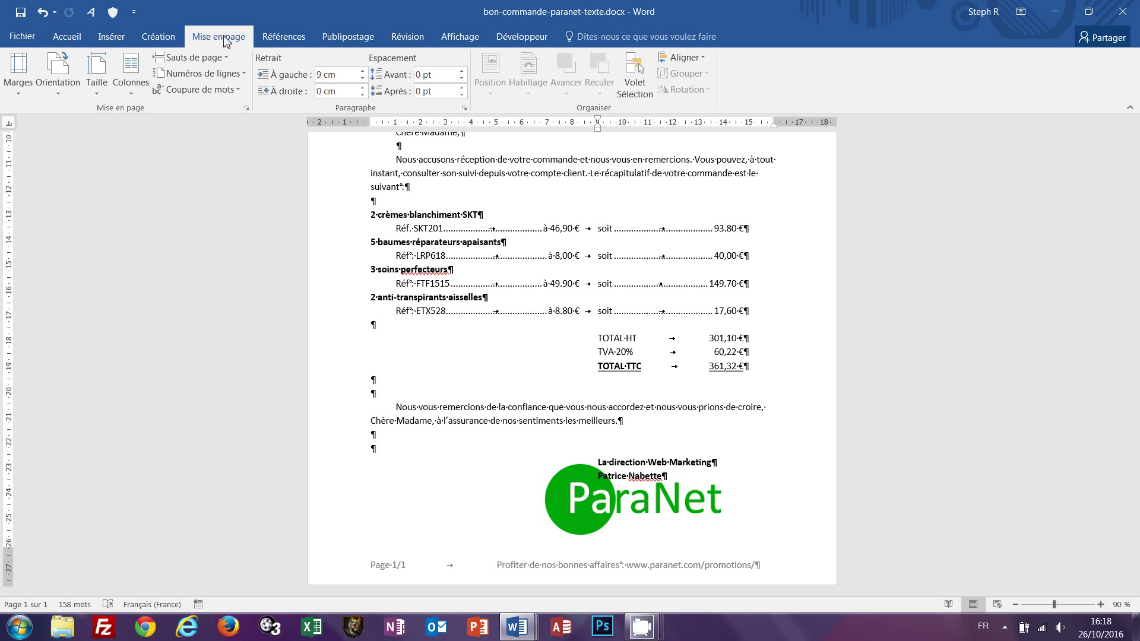
pyautogui.click(225, 58)
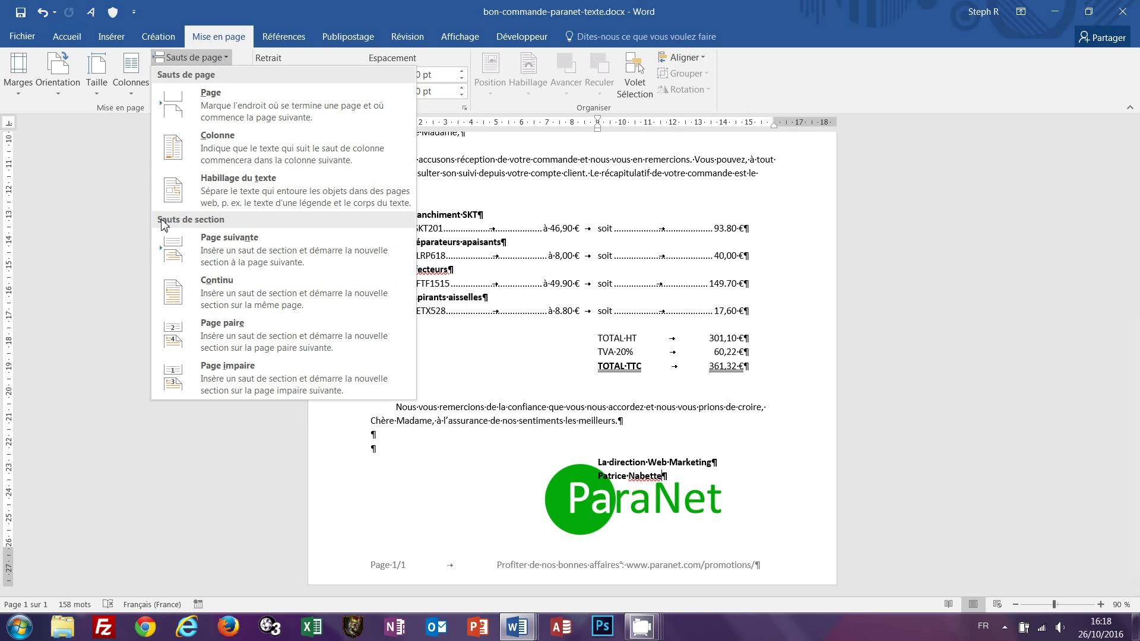
pyautogui.click(233, 241)
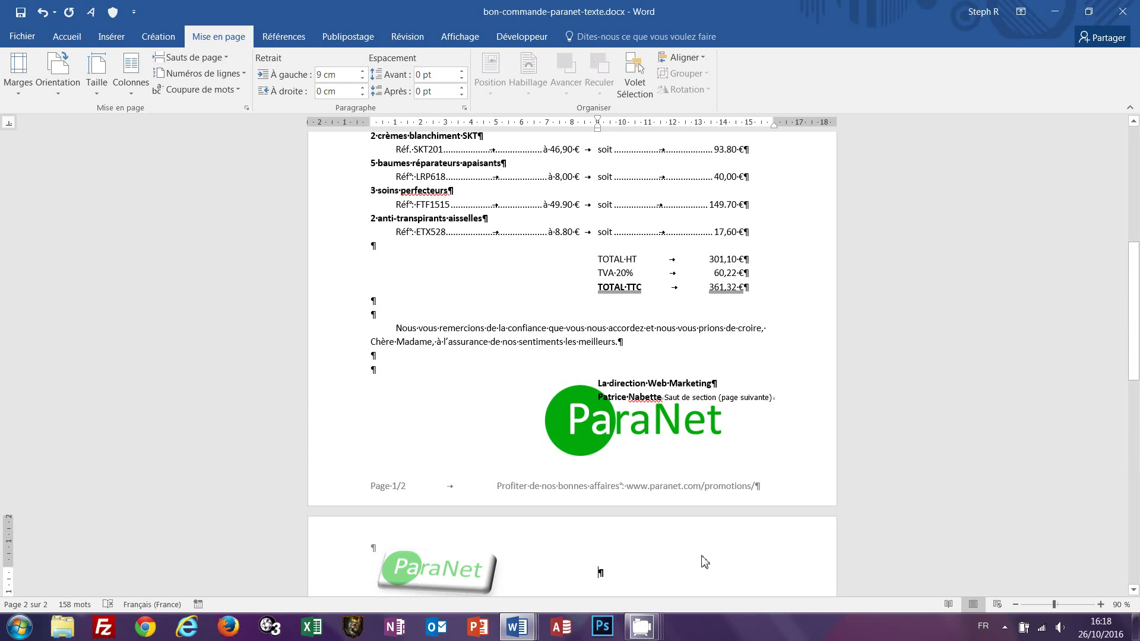
# - Examine the section break after the signature and the new second page, with formatting marks hidden and shown
pyautogui.scroll(-1, 702, 558)
pyautogui.scroll(-1, 702, 551)
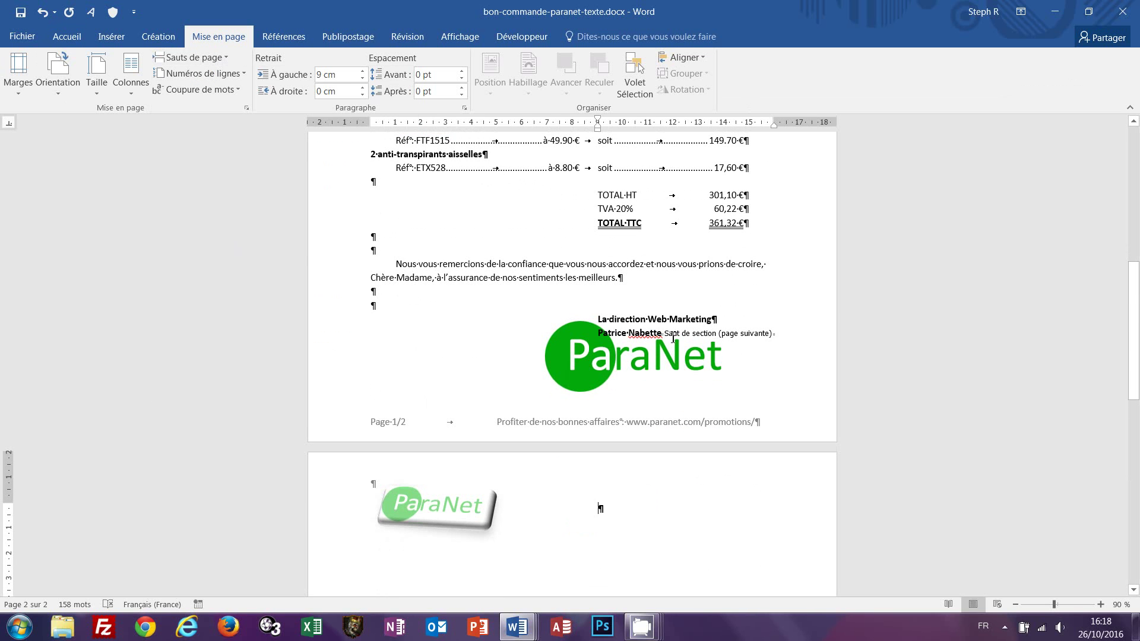
pyautogui.click(606, 509)
pyautogui.click(70, 37)
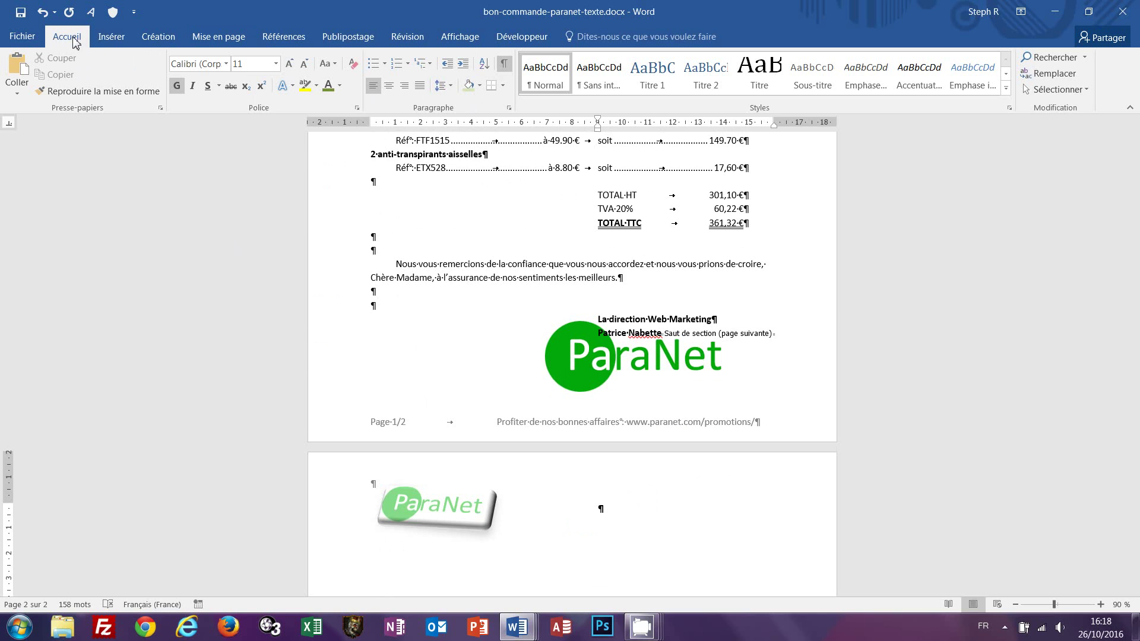
pyautogui.click(504, 67)
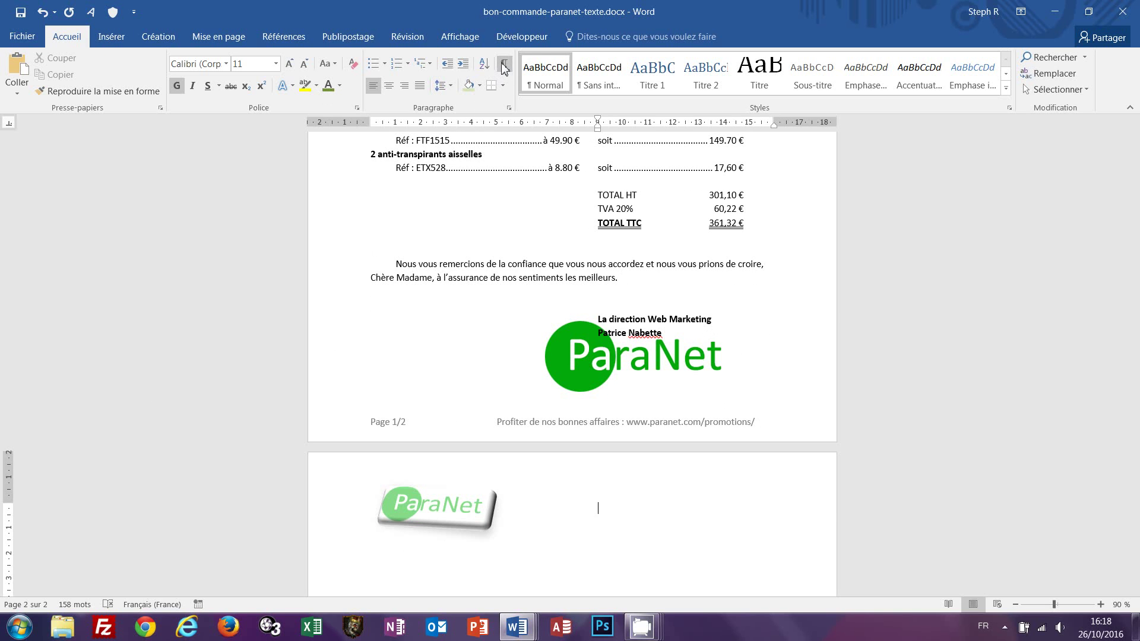
pyautogui.click(504, 67)
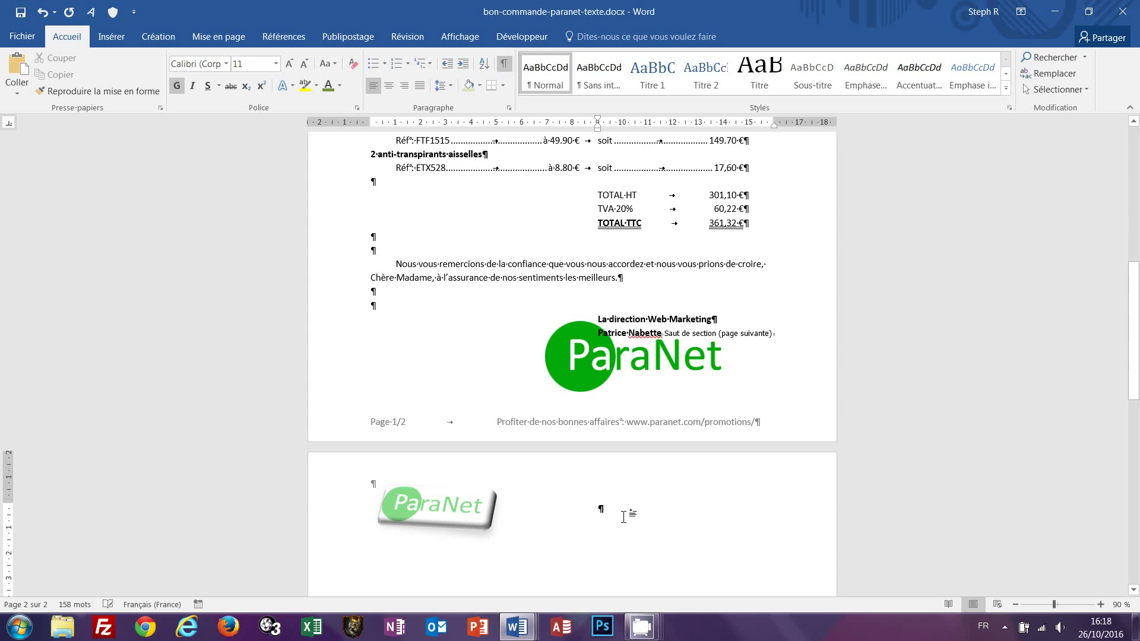
pyautogui.scroll(-2, 624, 510)
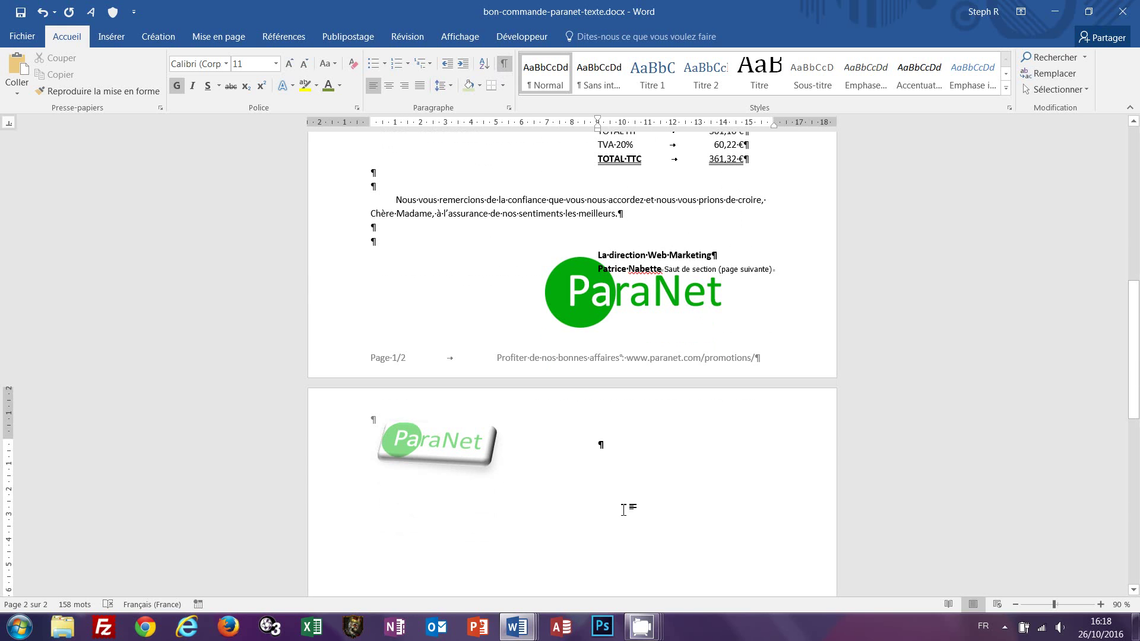
pyautogui.scroll(-3, 620, 481)
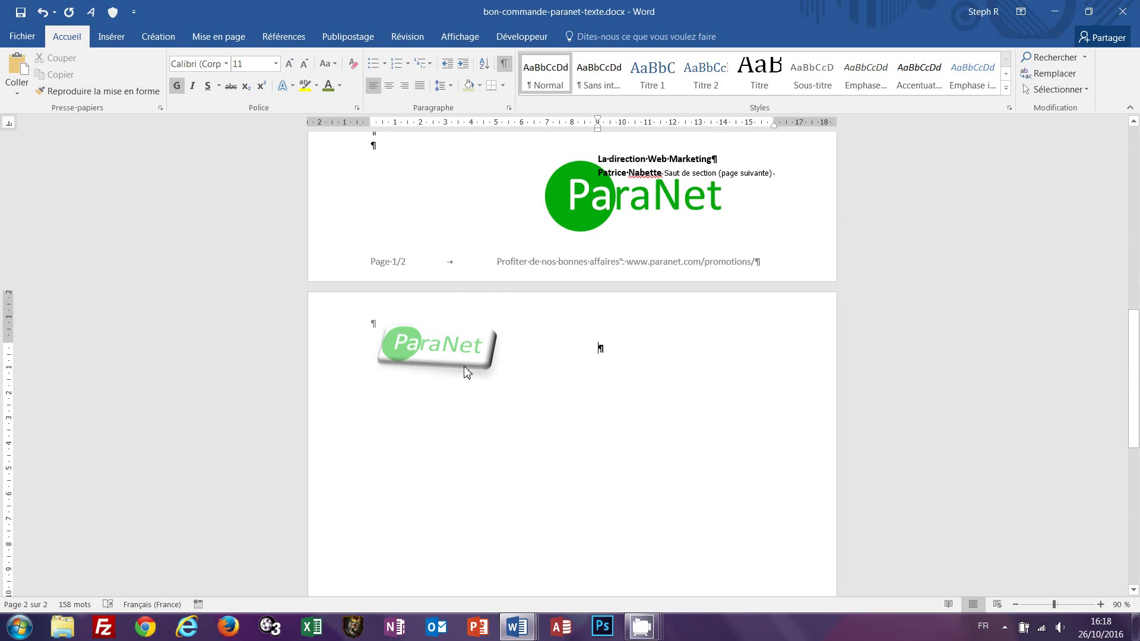
pyautogui.scroll(-12, 522, 398)
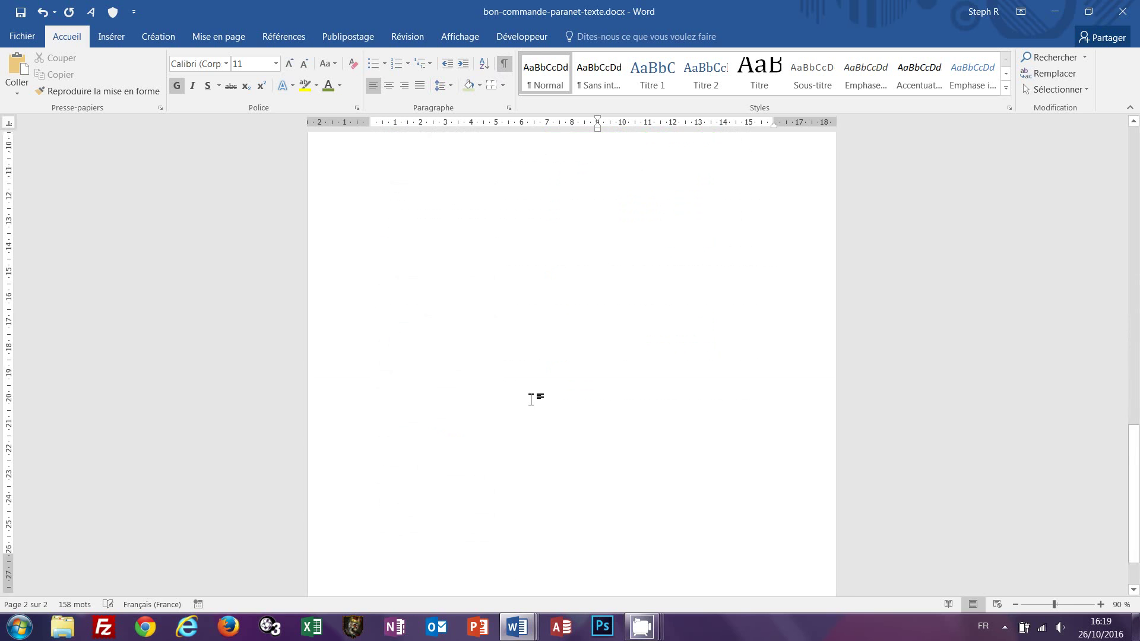
pyautogui.scroll(6, 527, 420)
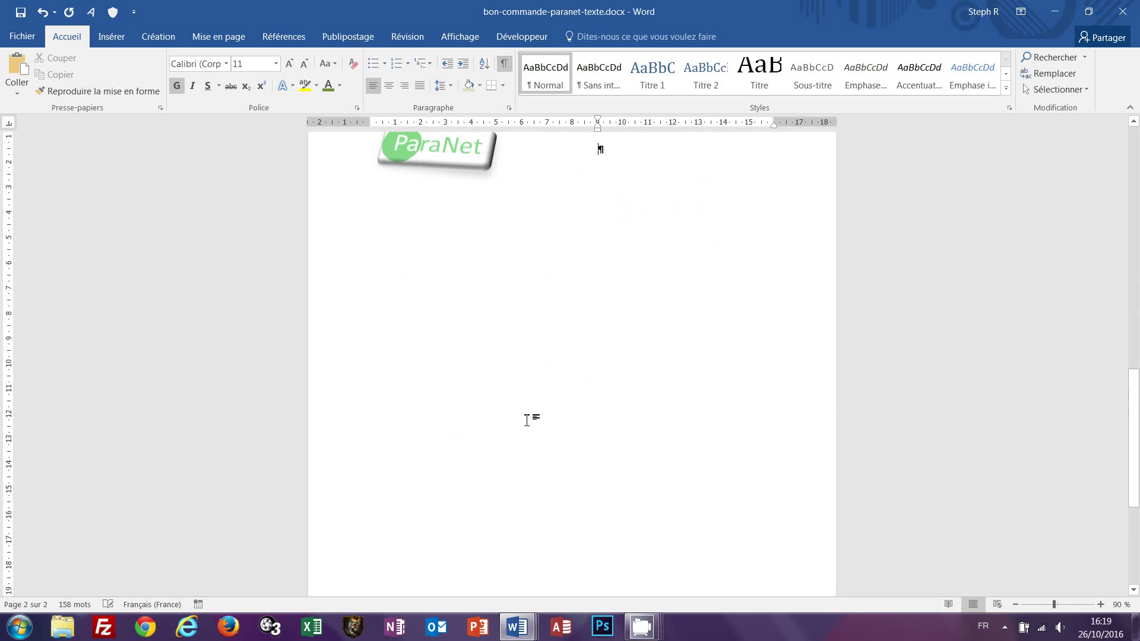
pyautogui.scroll(-1, 526, 420)
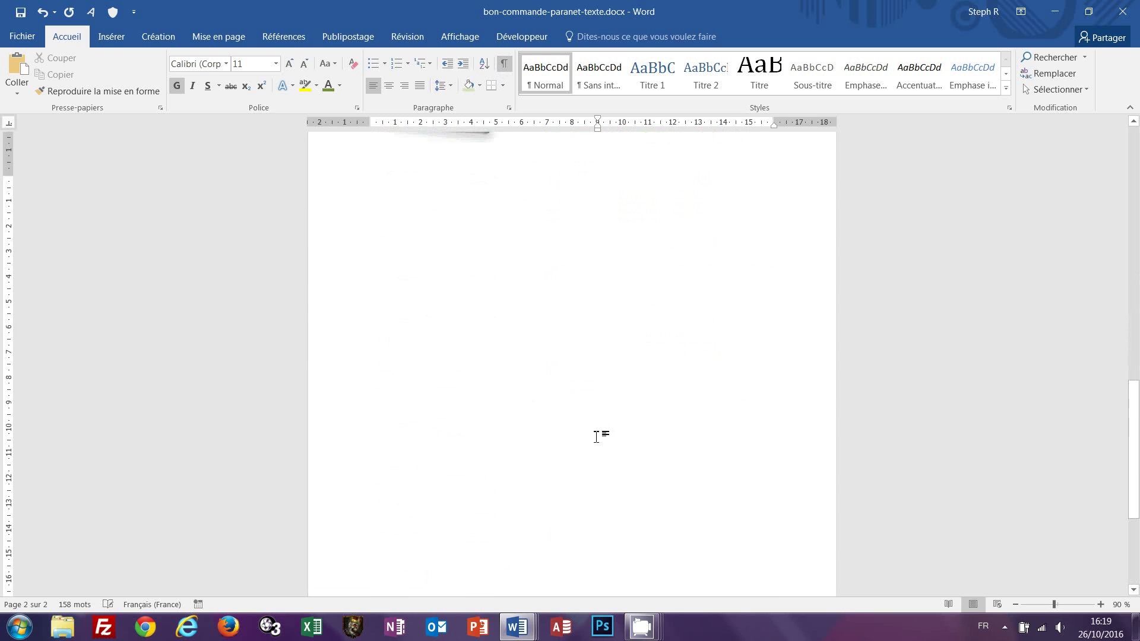
pyautogui.scroll(7, 602, 436)
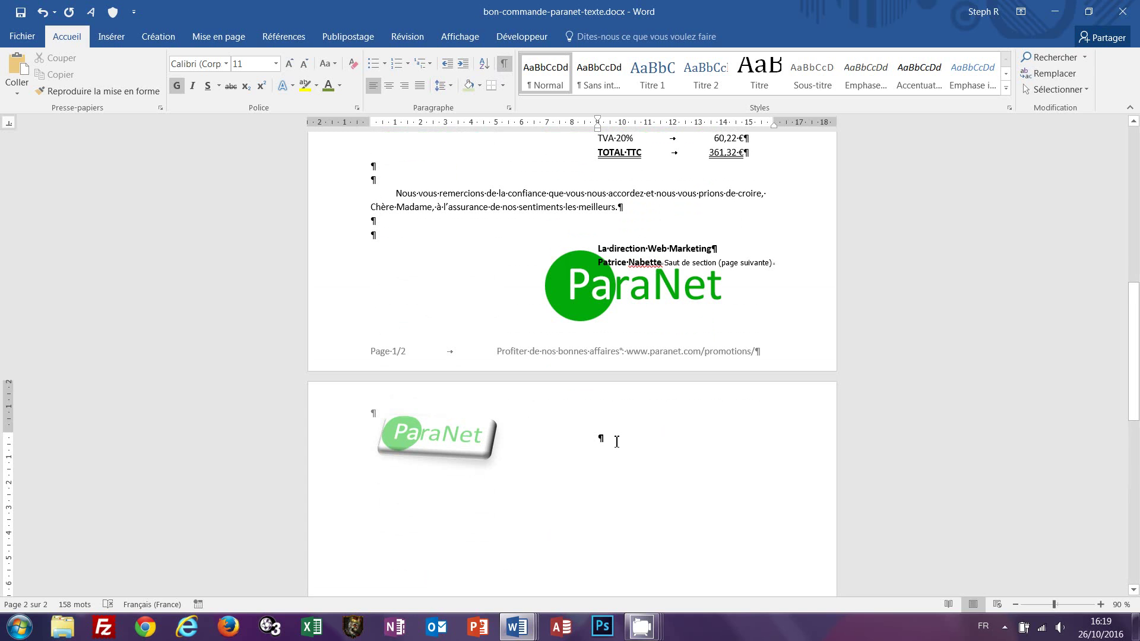
# - Set the page orientation of the second section to landscape (Paysage)
pyautogui.click(228, 45)
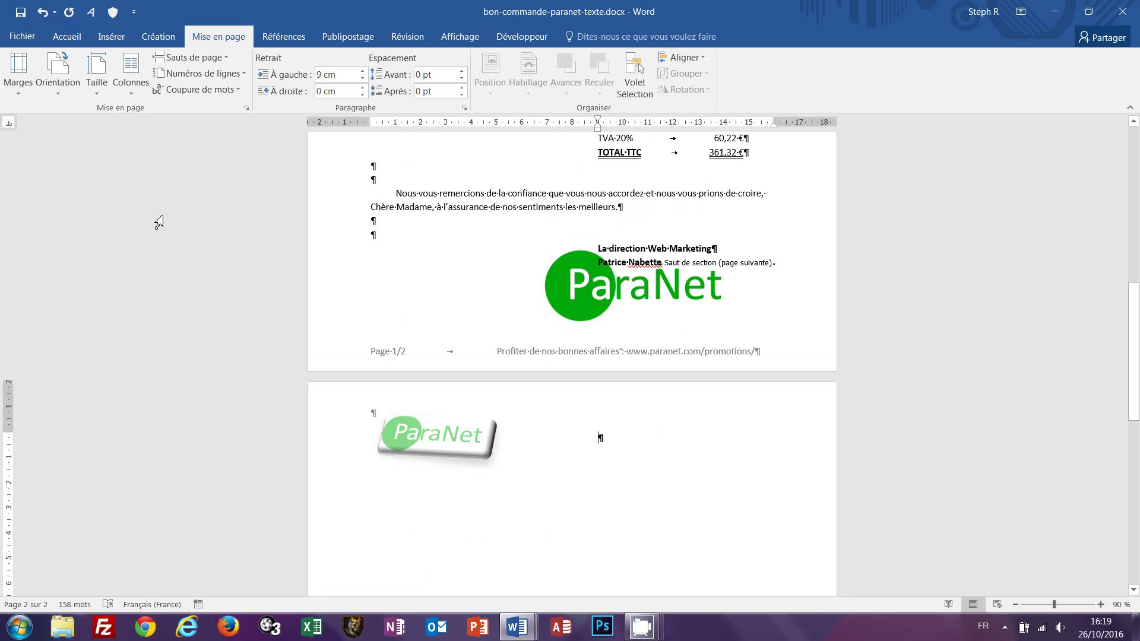
pyautogui.click(63, 92)
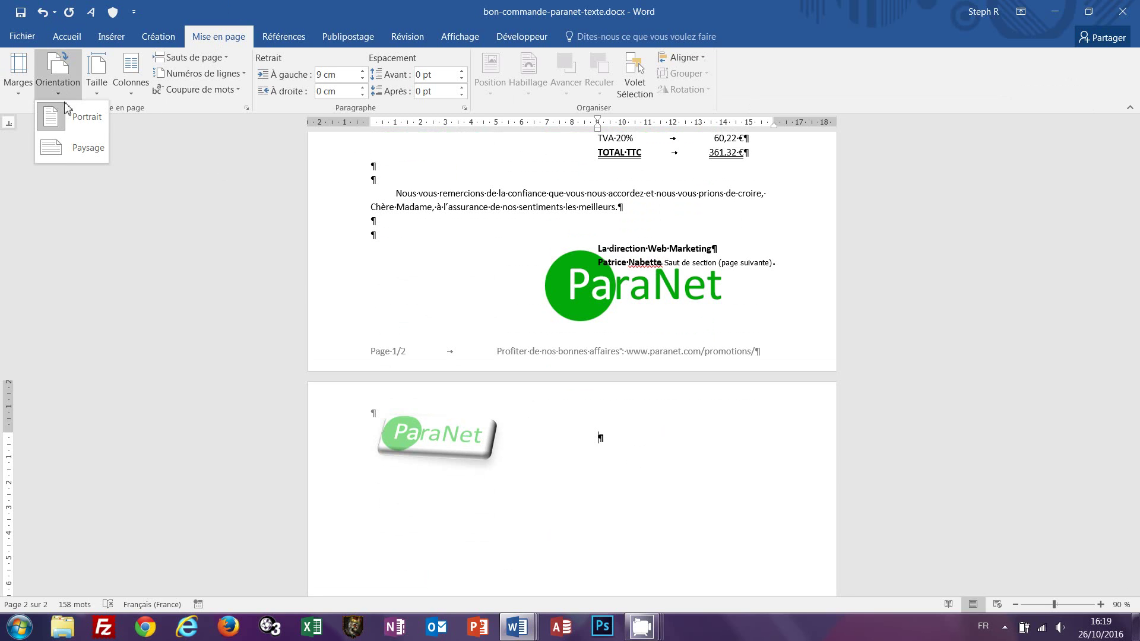
pyautogui.click(78, 159)
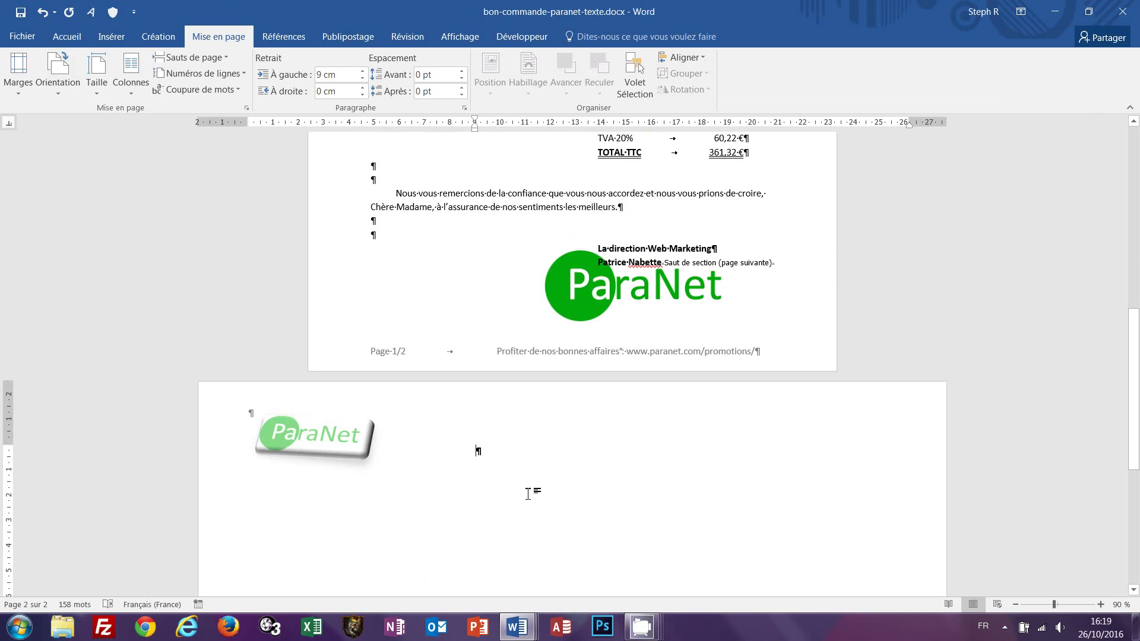
# - Turn off bold for the empty paragraph on the landscape page and set its left indent to 0 cm
pyautogui.doubleClick(478, 452)
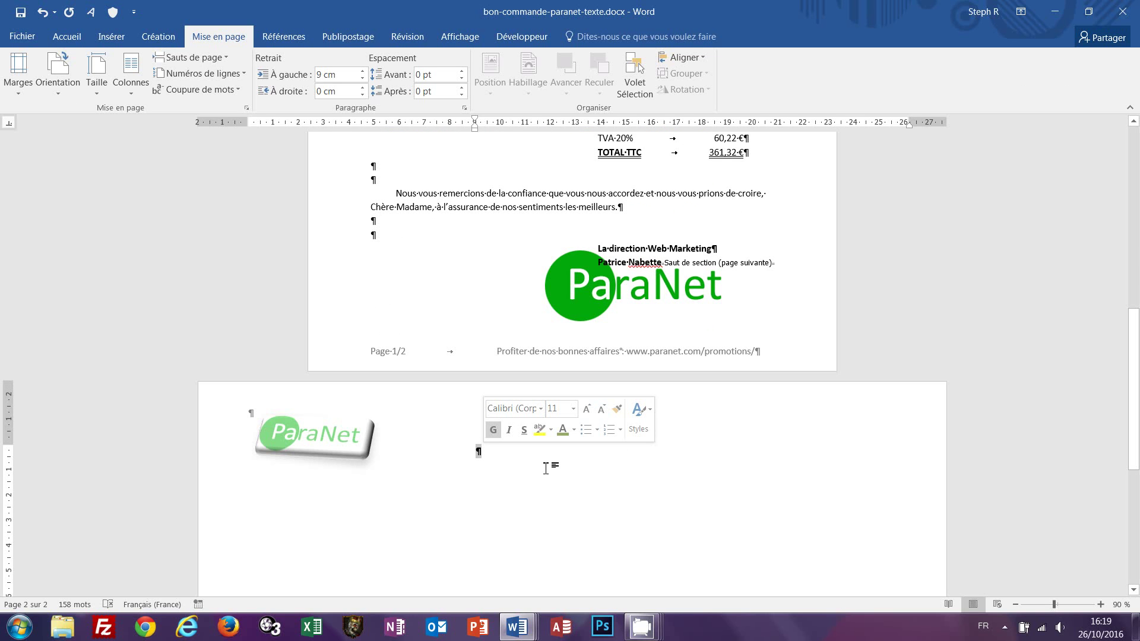
pyautogui.click(495, 437)
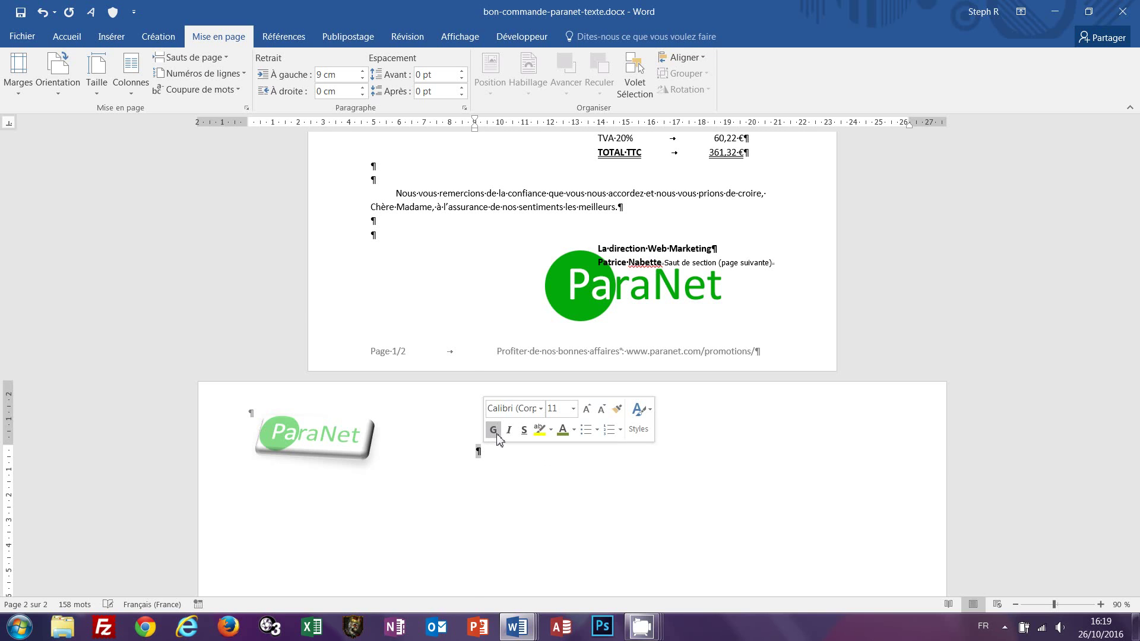
pyautogui.moveTo(475, 127); pyautogui.dragTo(248, 145)
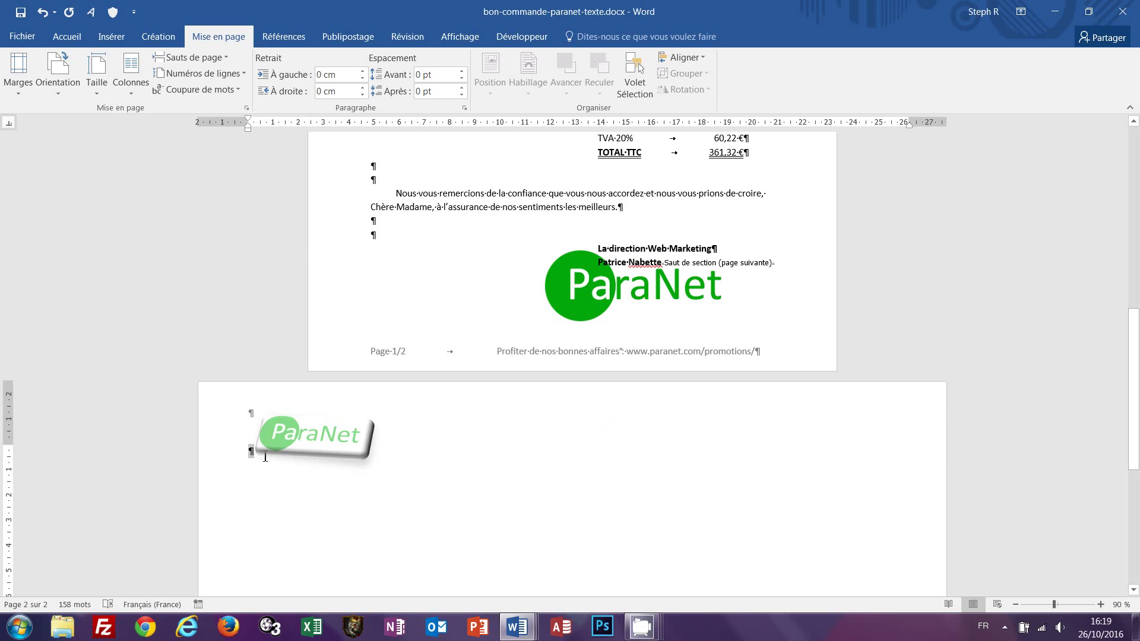
# - Add three empty paragraphs at the start of the landscape page
pyautogui.press('Left')
pyautogui.press('Return')
pyautogui.press('Return')
pyautogui.press('Return')
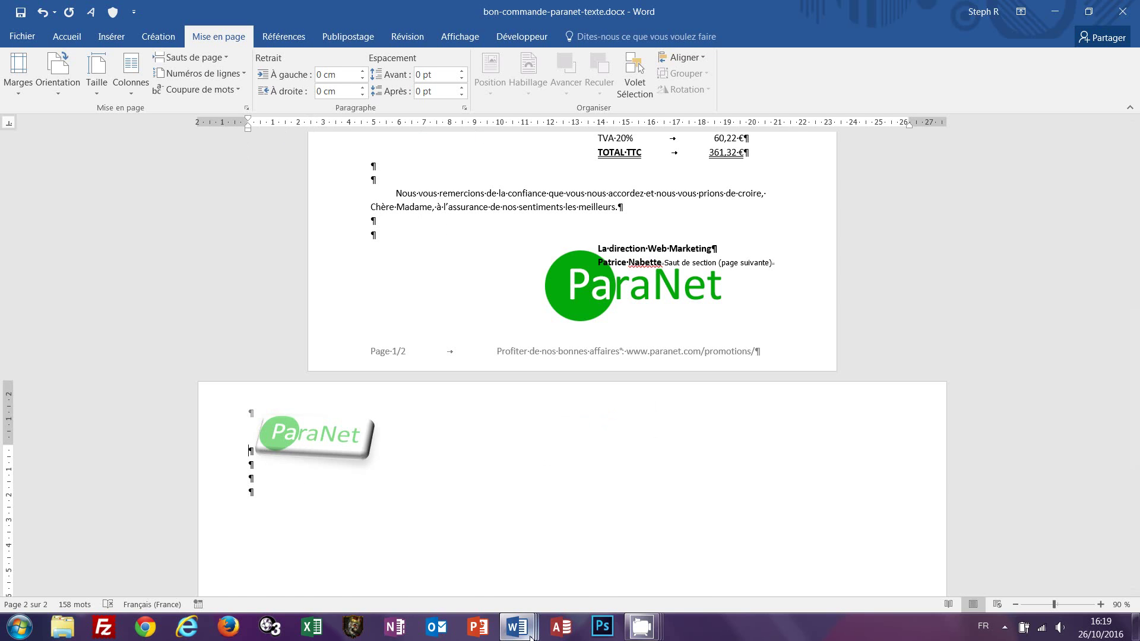
# - Check the promotions page in bon-commande-paranet.docx, and insert the picture laboratoire.jpg on the landscape page of bon-commande-paranet-texte.docx
pyautogui.moveTo(530, 637)
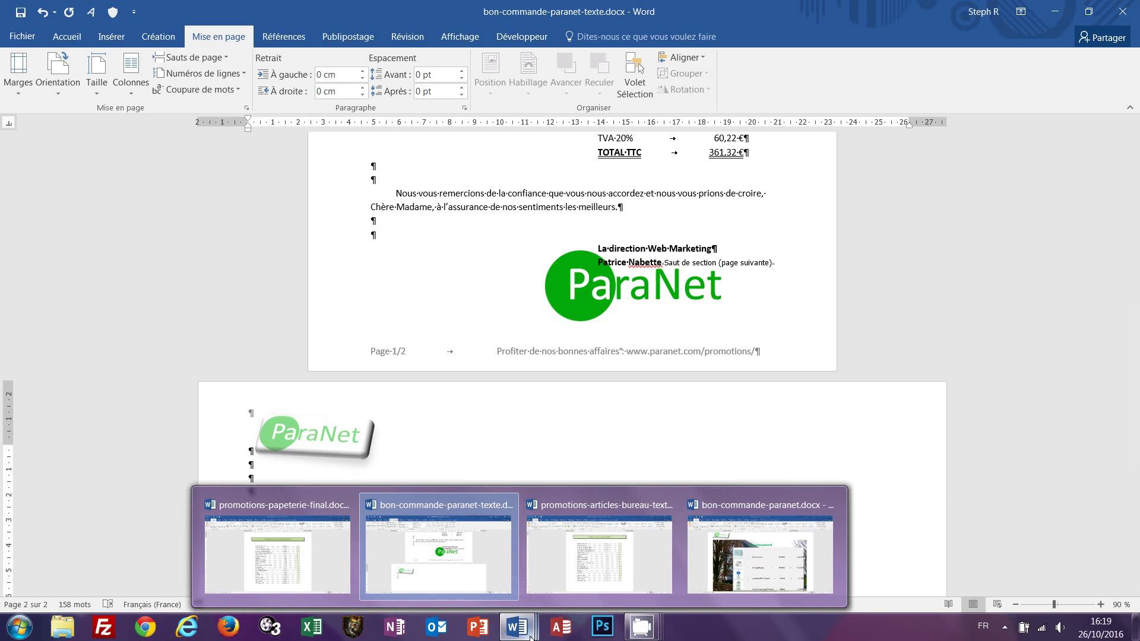
pyautogui.click(736, 560)
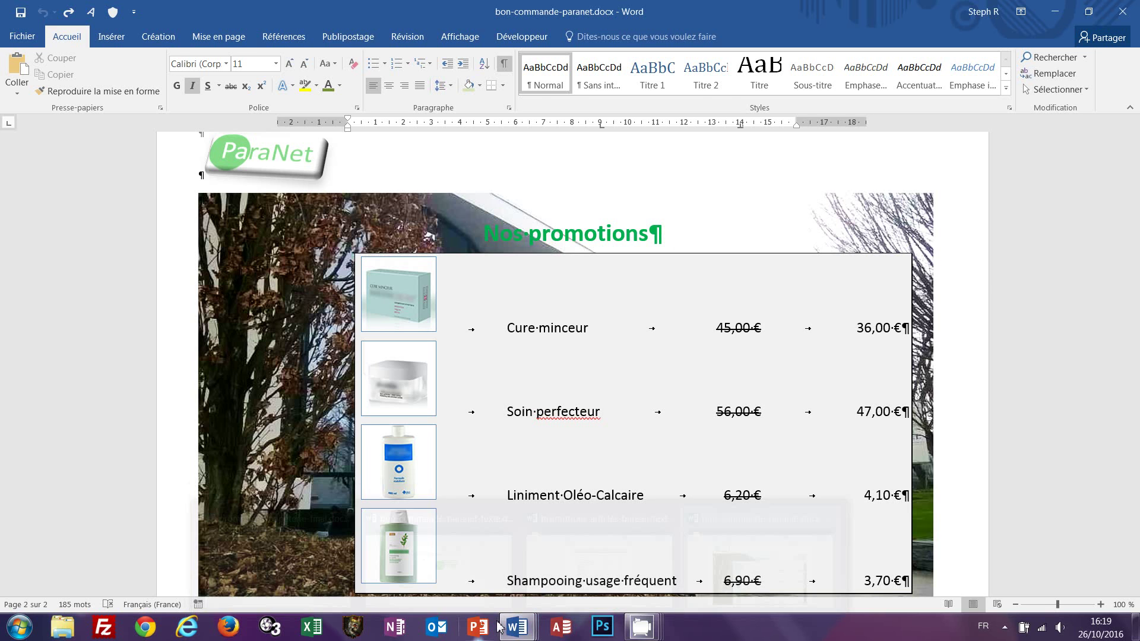
pyautogui.moveTo(513, 629)
pyautogui.click(464, 574)
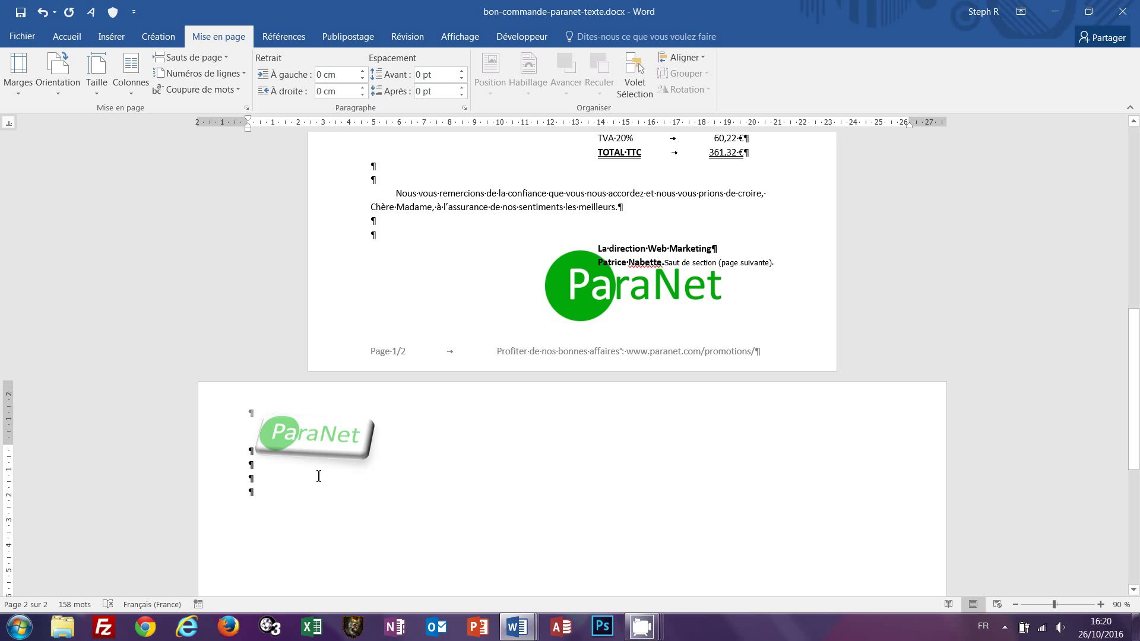
pyautogui.click(114, 39)
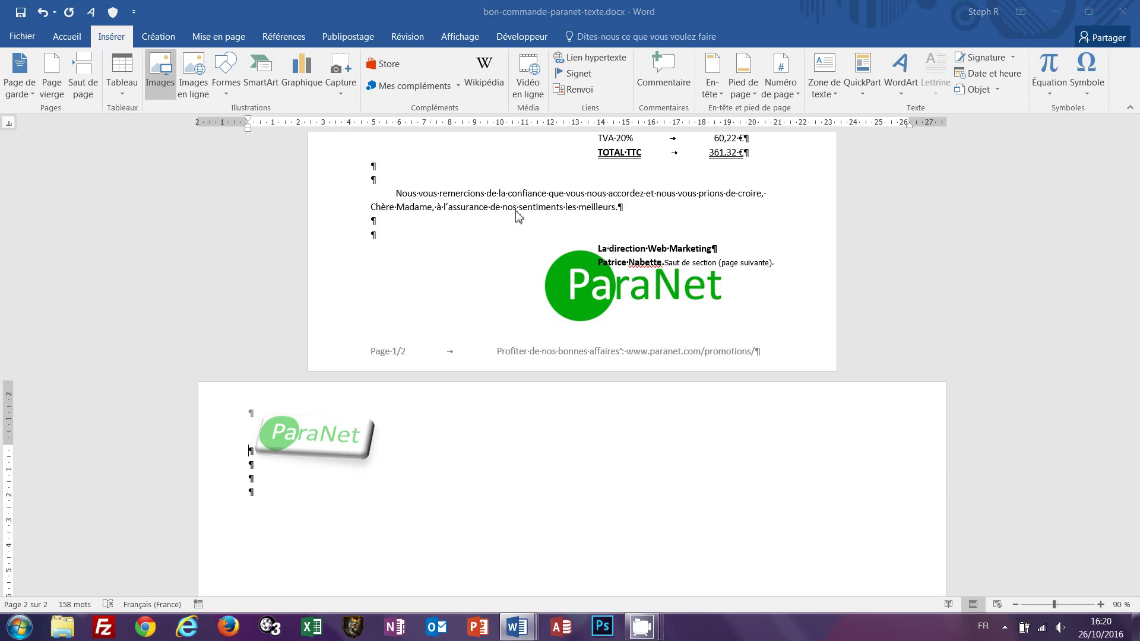
pyautogui.click(160, 70)
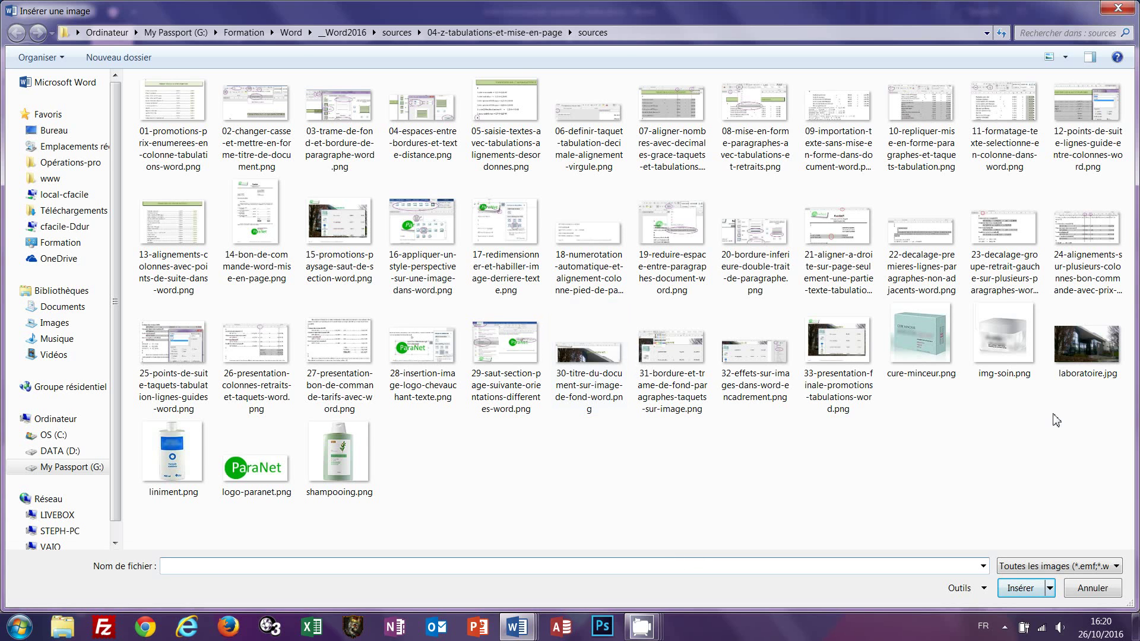
pyautogui.click(1085, 359)
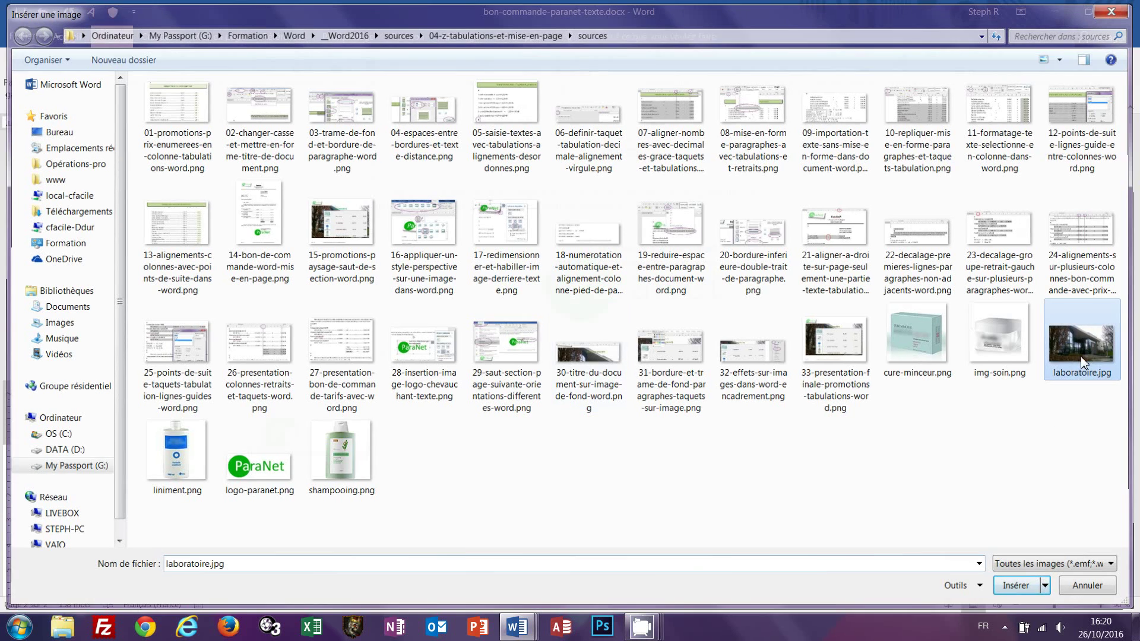
pyautogui.doubleClick(1080, 356)
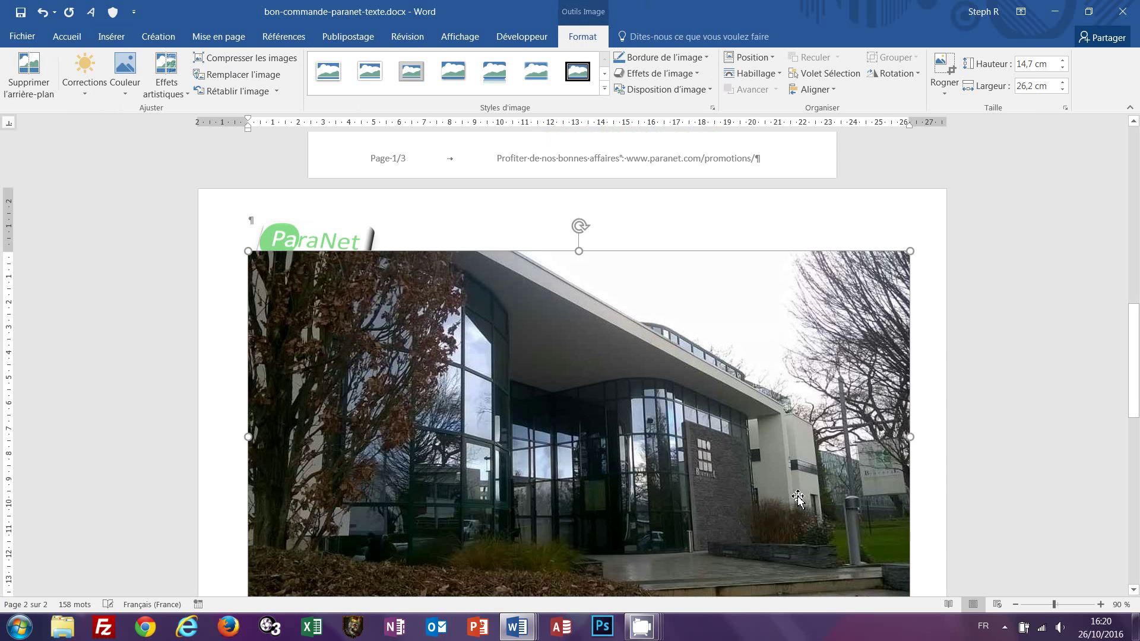
# - Set the text wrapping of the building picture to behind the text
pyautogui.scroll(-1, 701, 399)
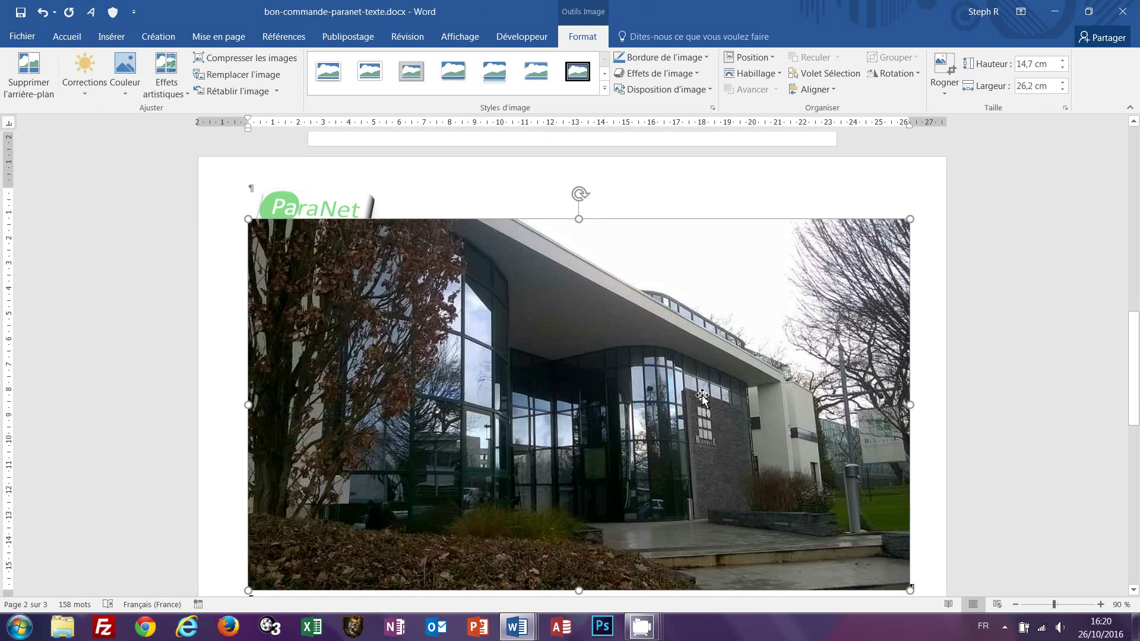
pyautogui.scroll(-1, 701, 399)
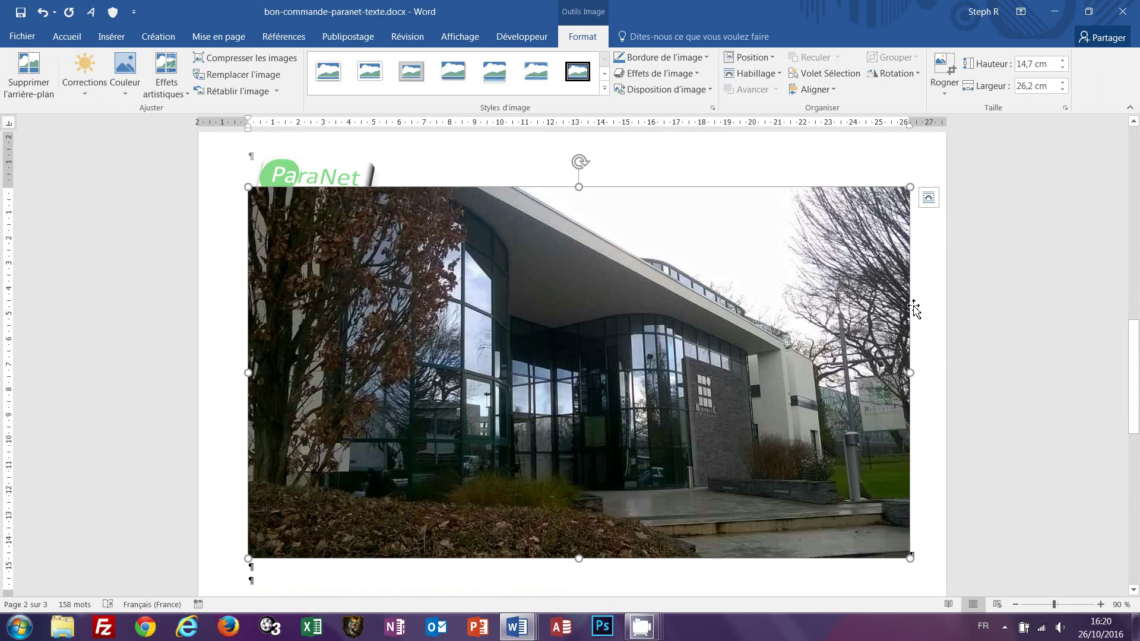
pyautogui.click(928, 198)
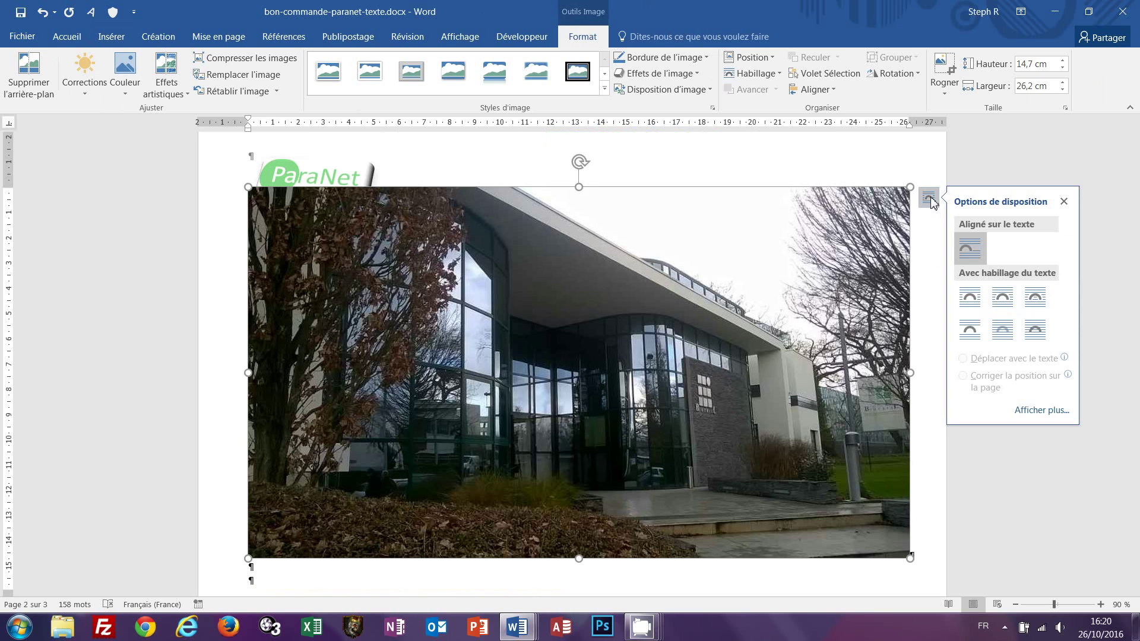
pyautogui.click(1005, 336)
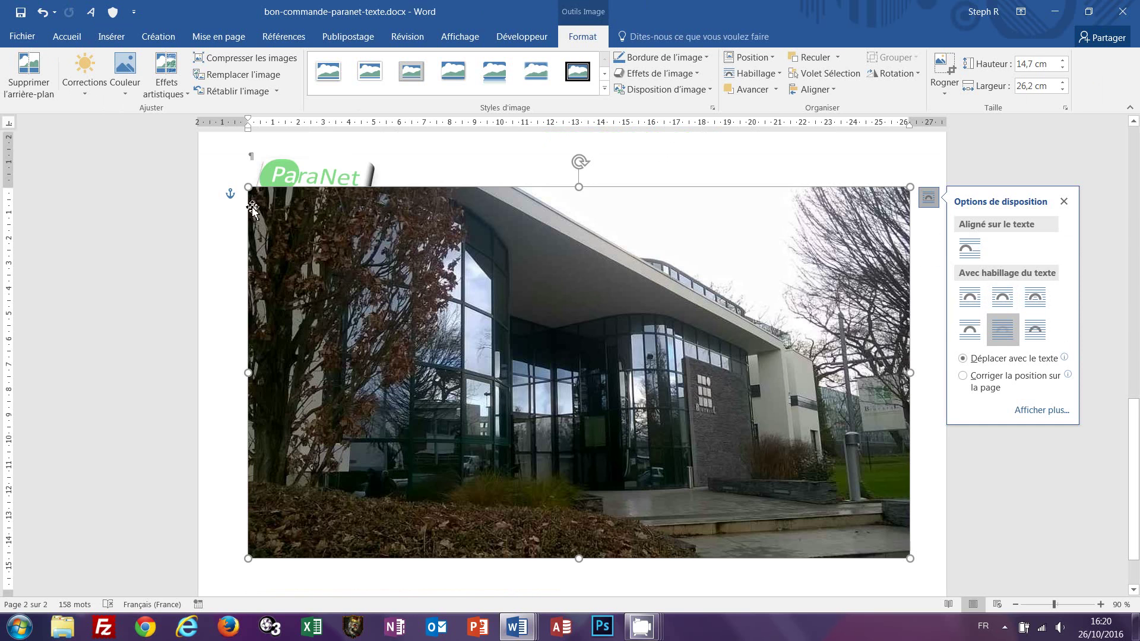
pyautogui.click(271, 214)
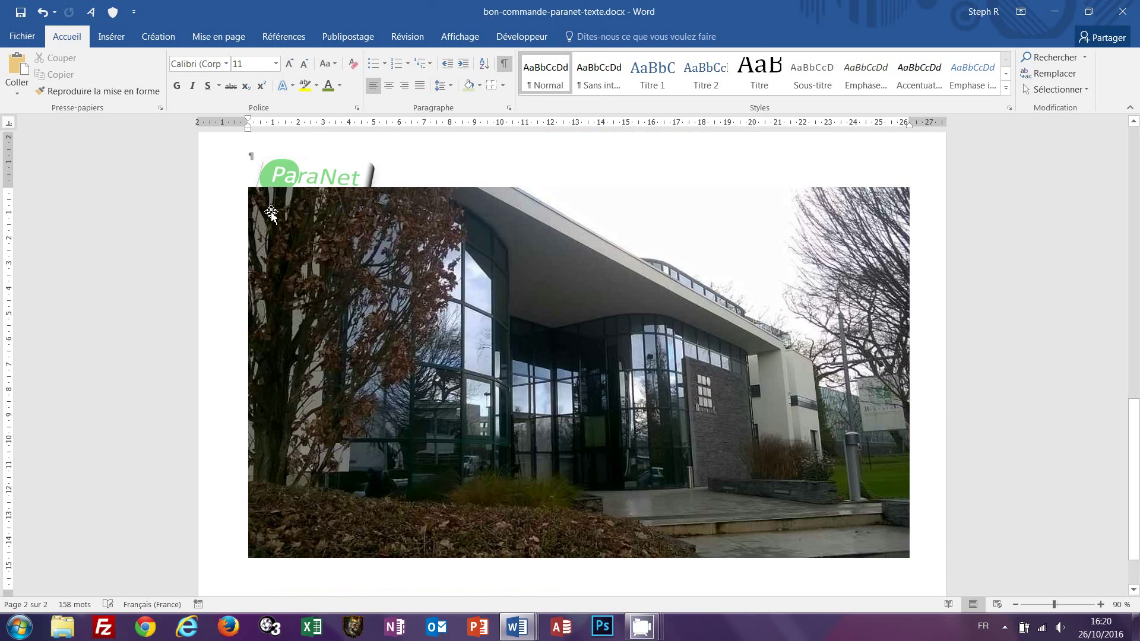
# - Move the building picture straight down until it sits just below the ParaNet header logo
pyautogui.click(412, 323)
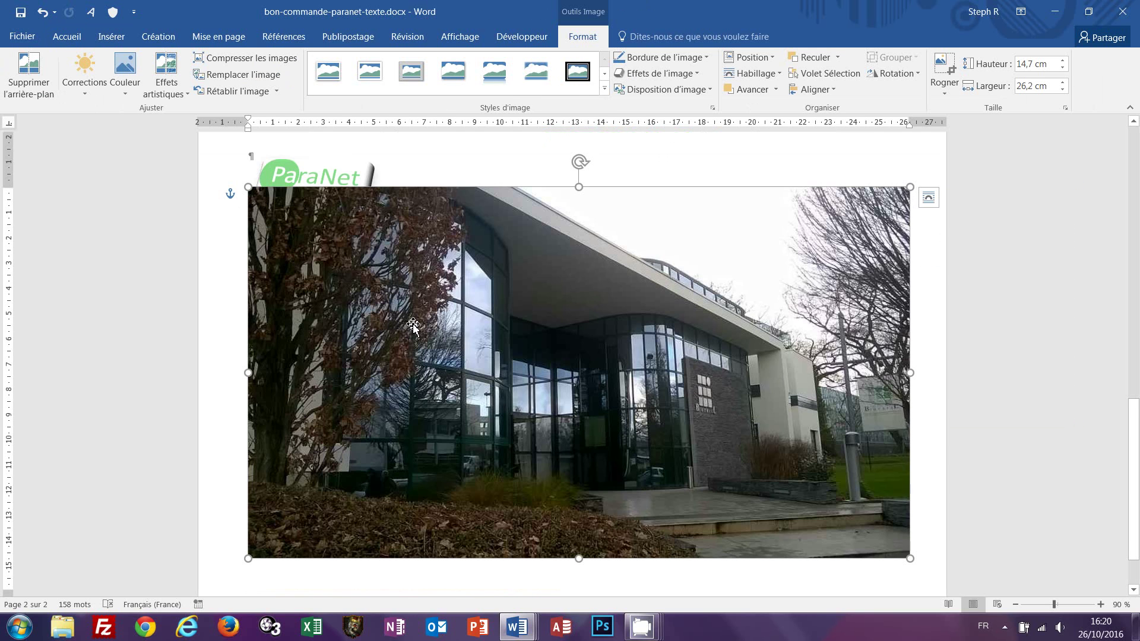
pyautogui.press('Down')
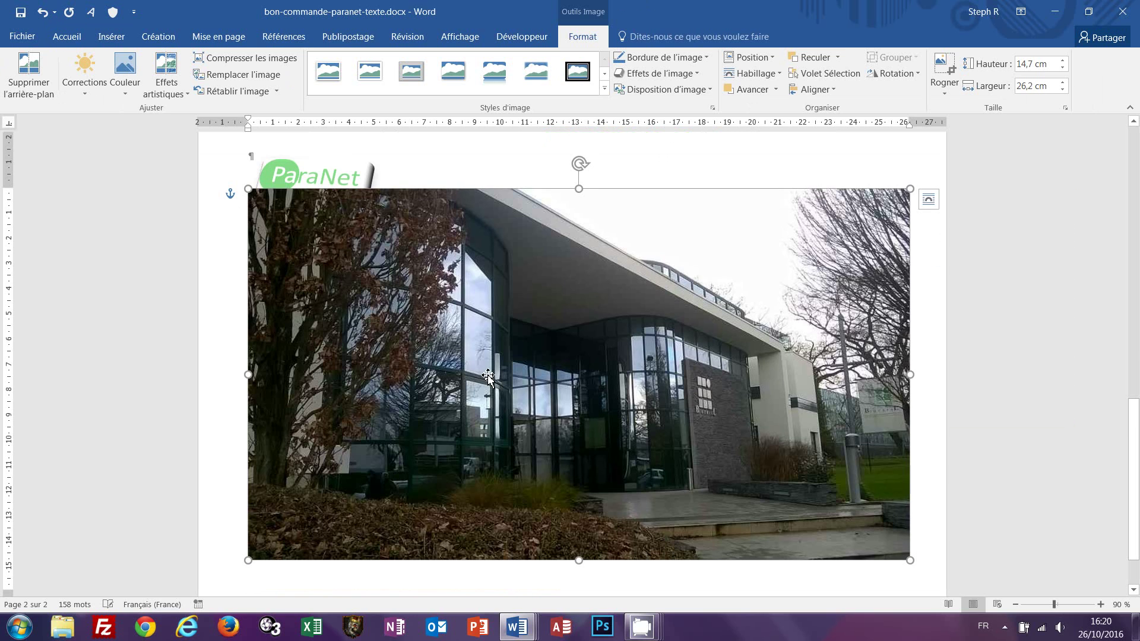
pyautogui.moveTo(488, 376); pyautogui.dragTo(488, 396)
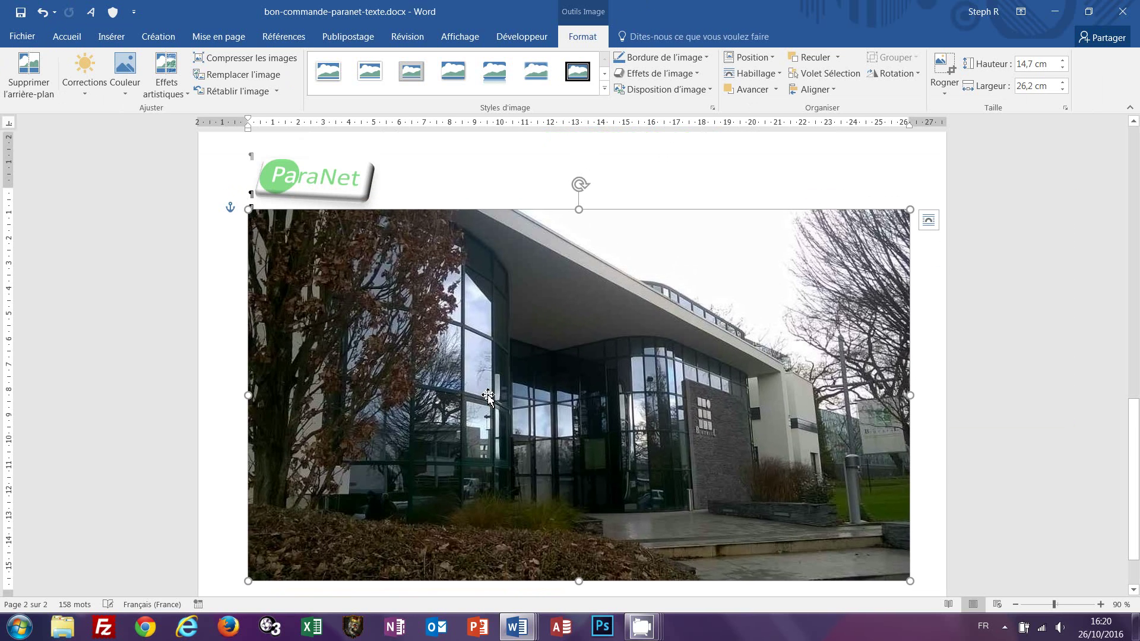
pyautogui.scroll(-2, 488, 396)
pyautogui.scroll(2, 437, 391)
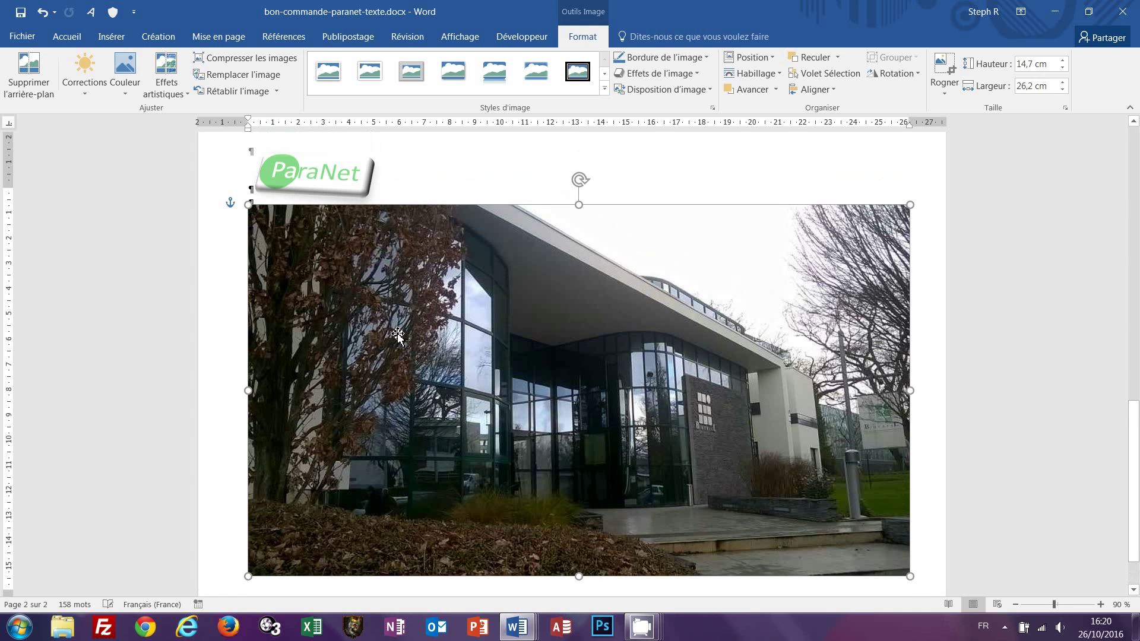
# - Check the title formatting in bon-commande-paranet.docx, and enter the title "Nos promotions" over the building picture in bon-commande-paranet-texte.docx
pyautogui.click(257, 219)
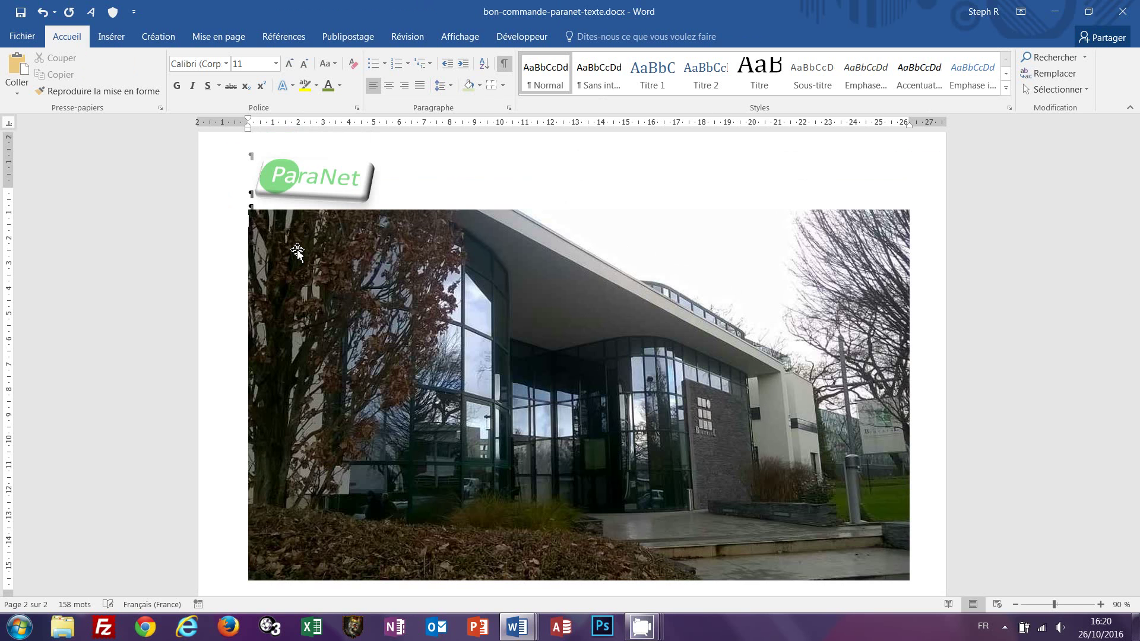
pyautogui.moveTo(517, 627)
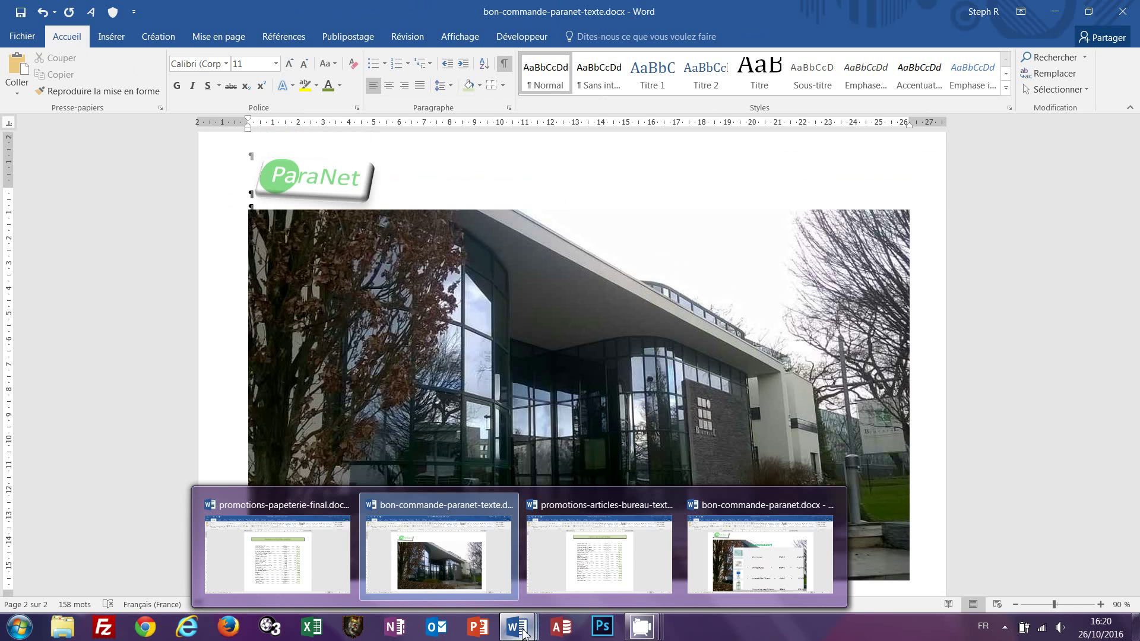
pyautogui.click(707, 575)
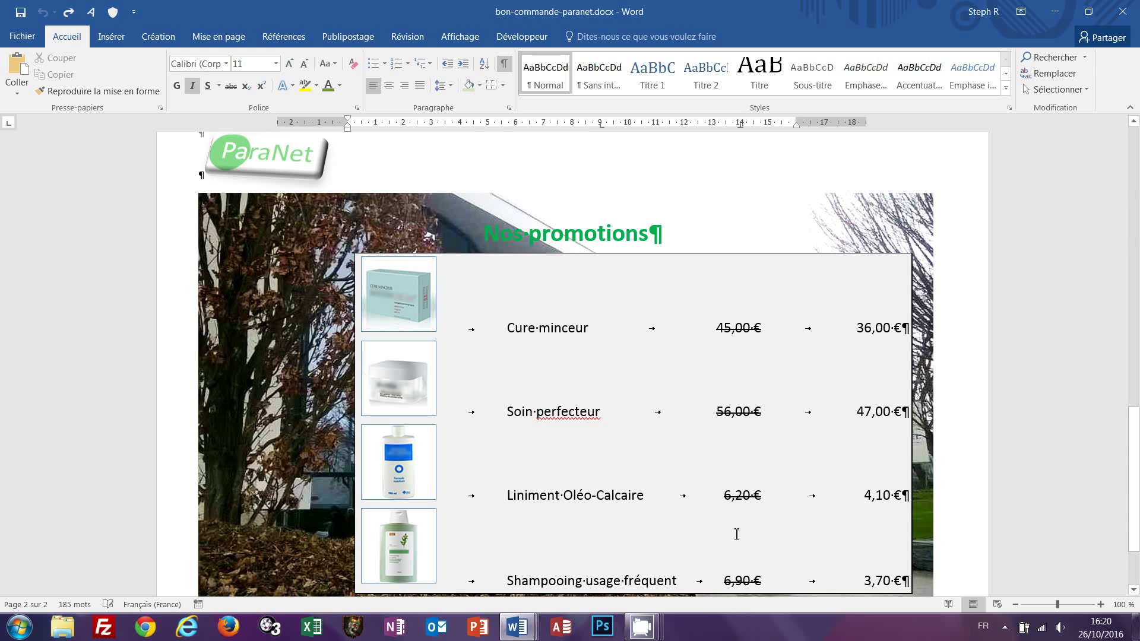
pyautogui.click(563, 232)
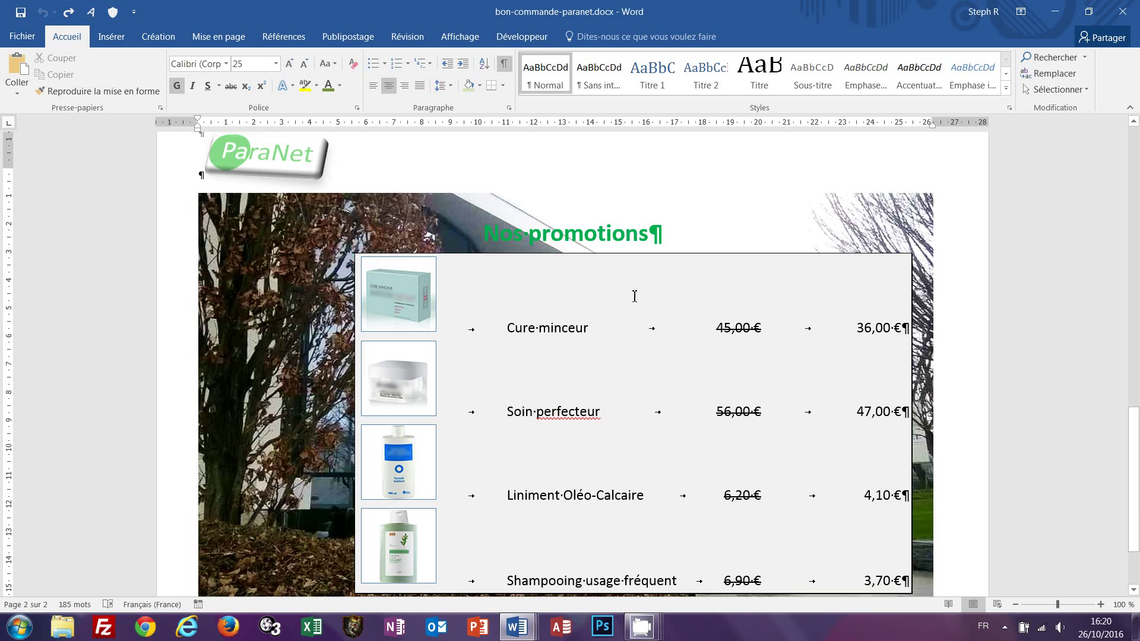
pyautogui.moveTo(527, 636)
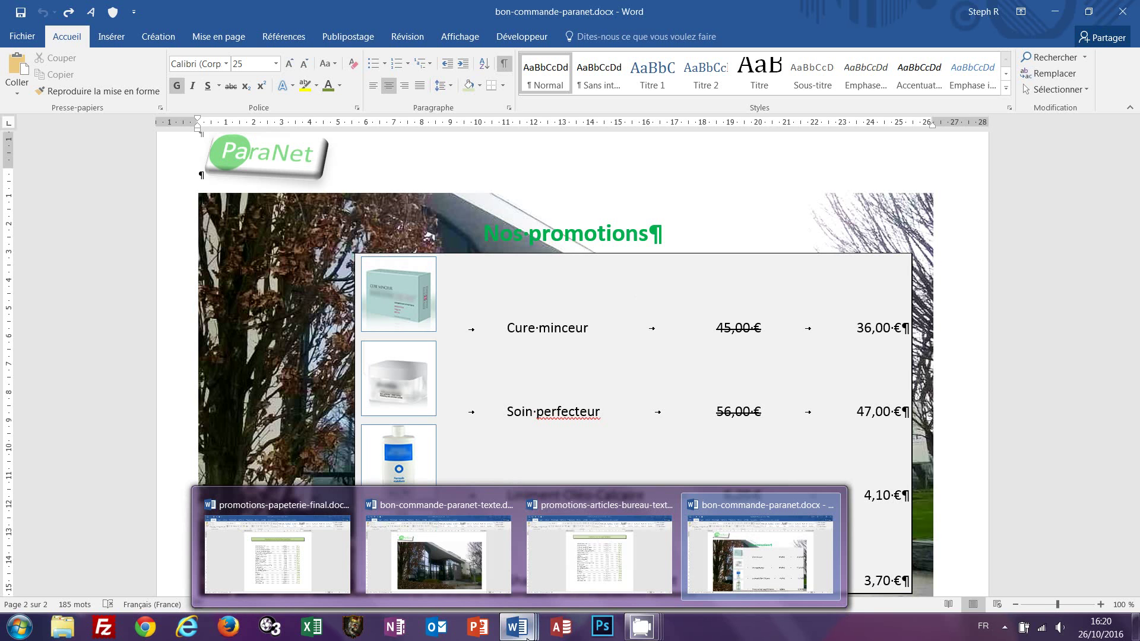
pyautogui.click(465, 563)
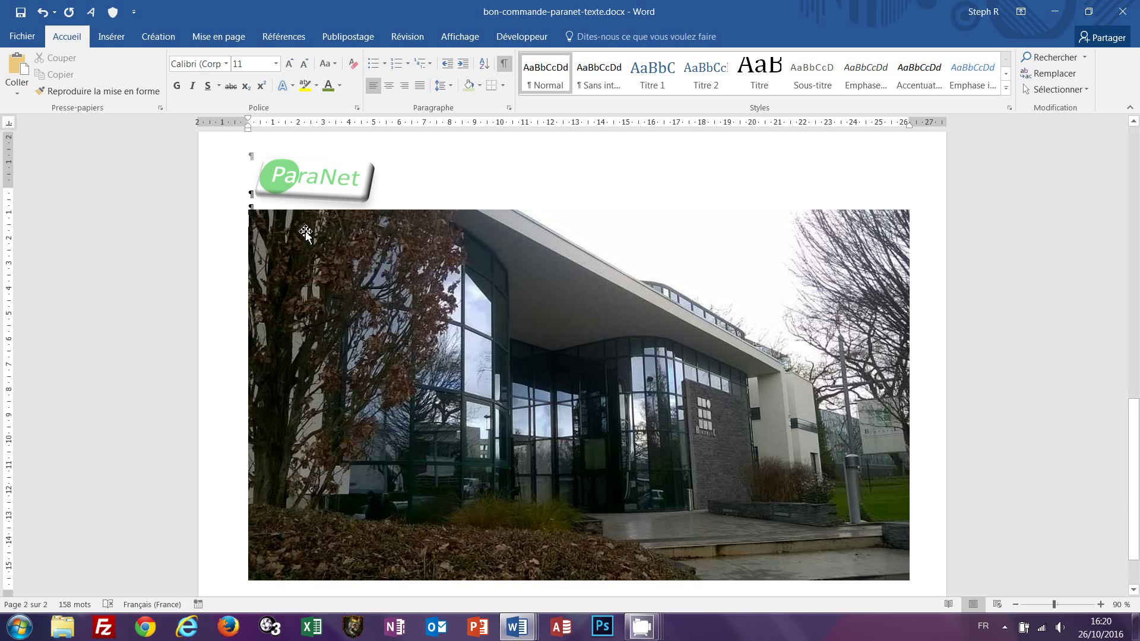
pyautogui.press('space')
pyautogui.press('space')
pyautogui.press('space')
pyautogui.press('space')
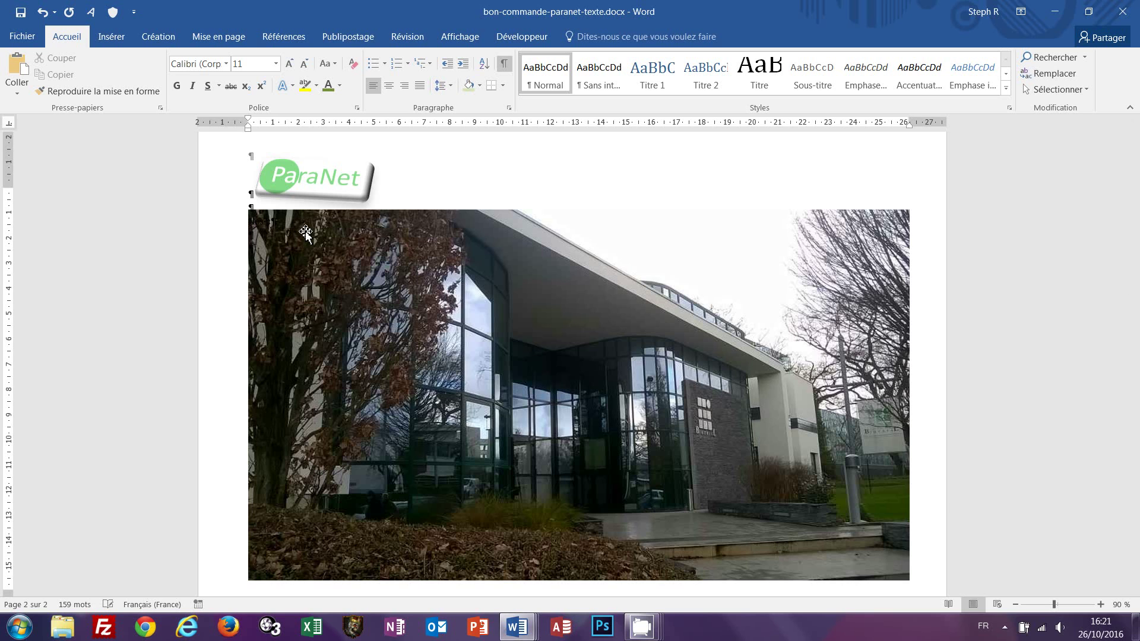
pyautogui.write(':')
# - Format the "Nos promotions" title as centred, 25 pt and bold, in a darker shade of the theme green
pyautogui.click(306, 233)
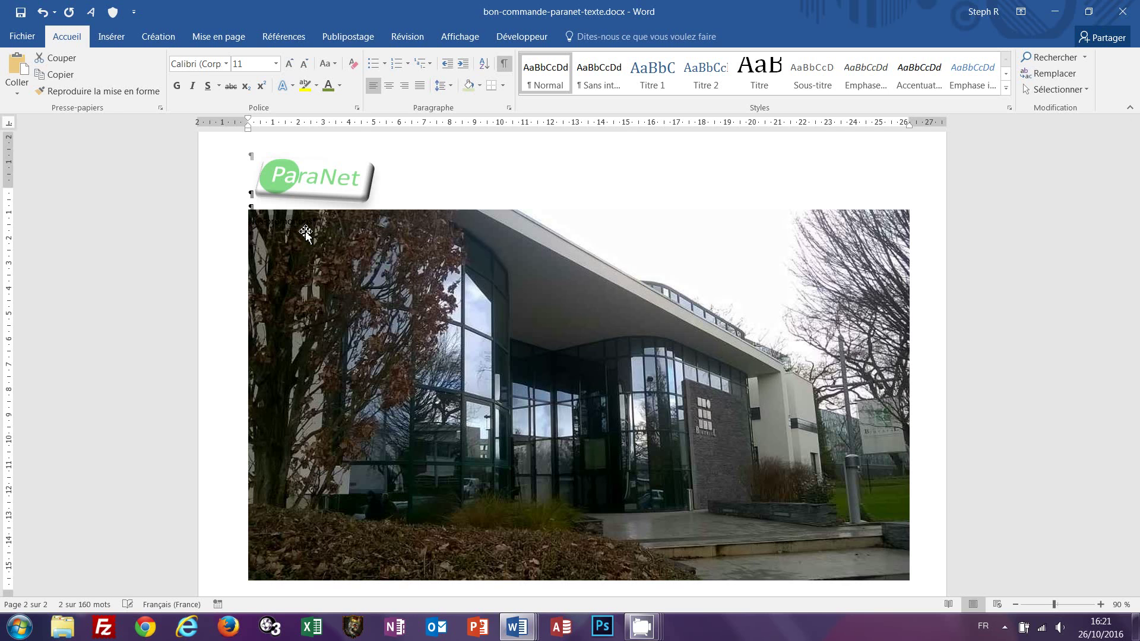
pyautogui.click(390, 87)
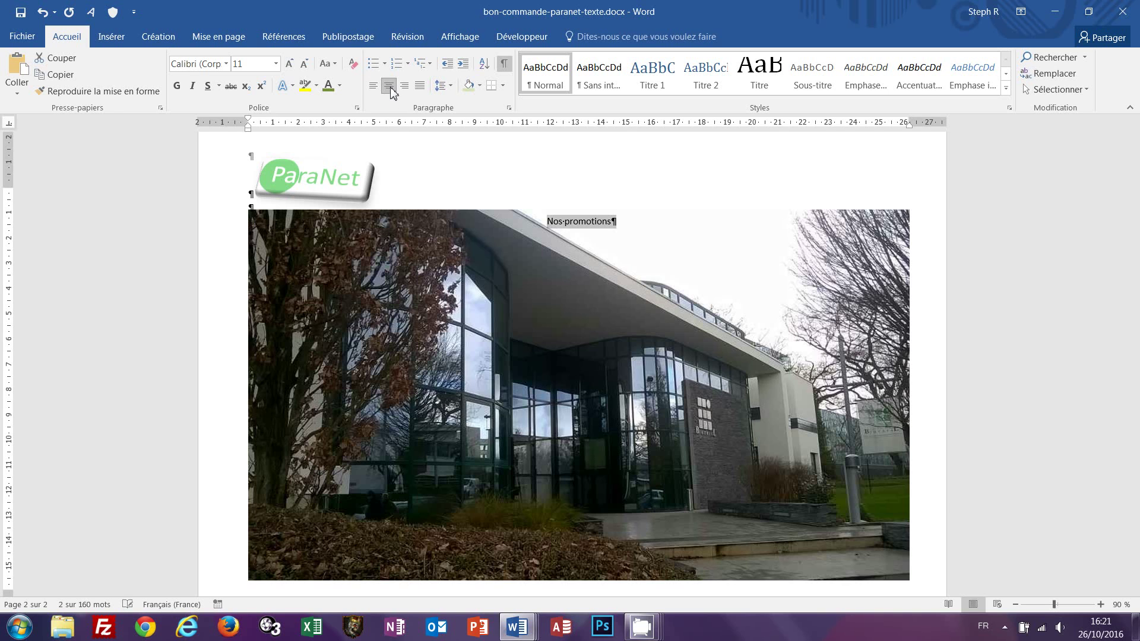
pyautogui.click(264, 65)
pyautogui.write('25')
pyautogui.press('Return')
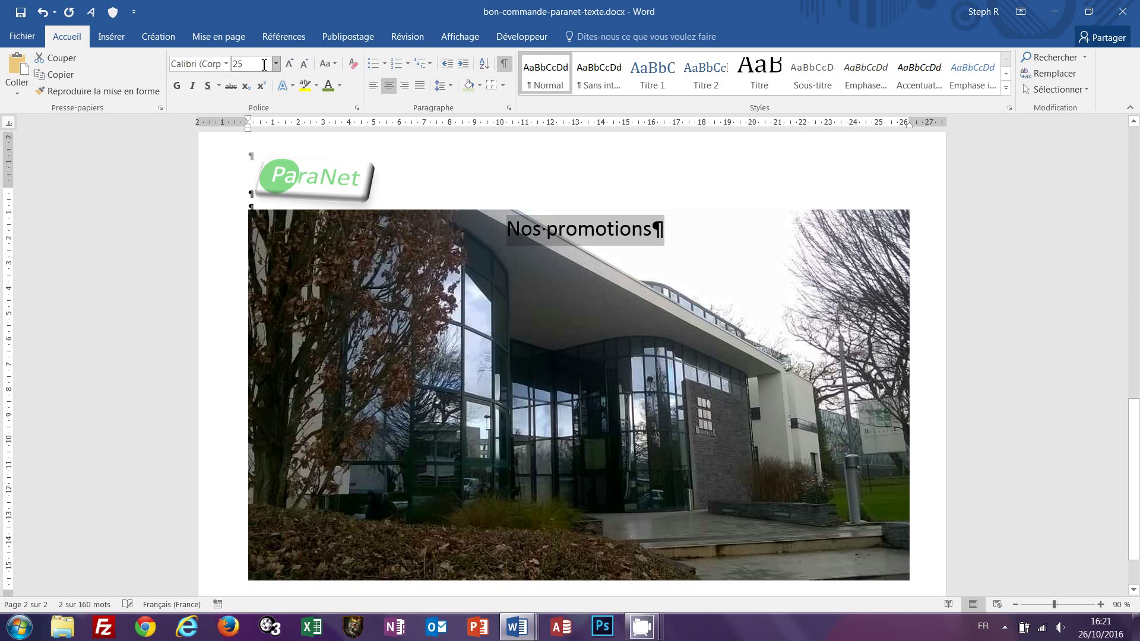
pyautogui.click(177, 87)
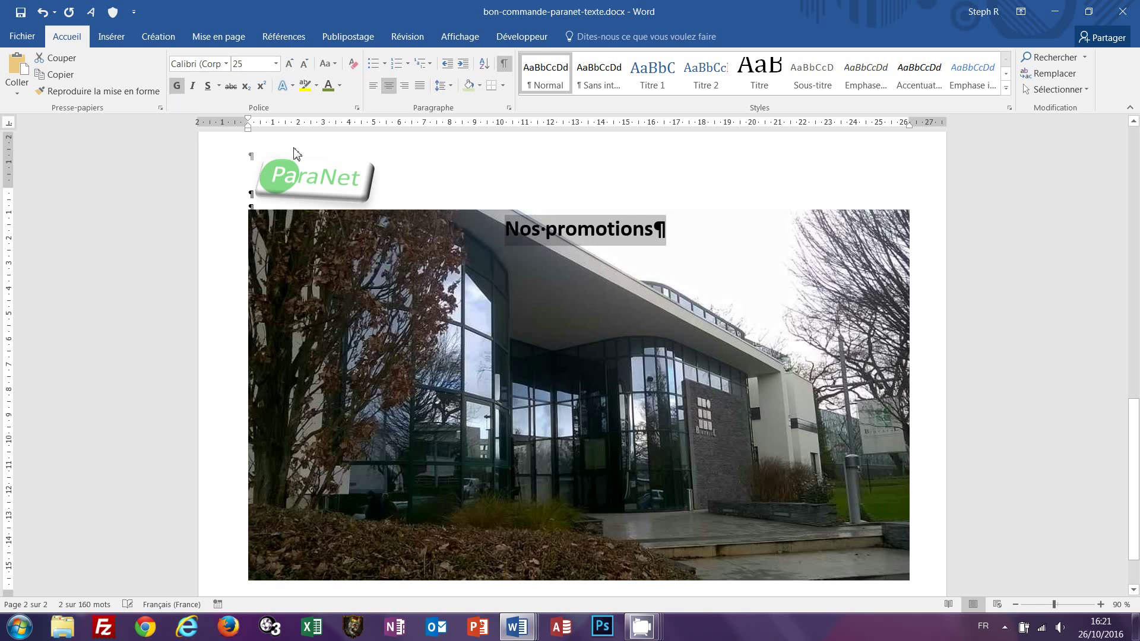
pyautogui.click(341, 87)
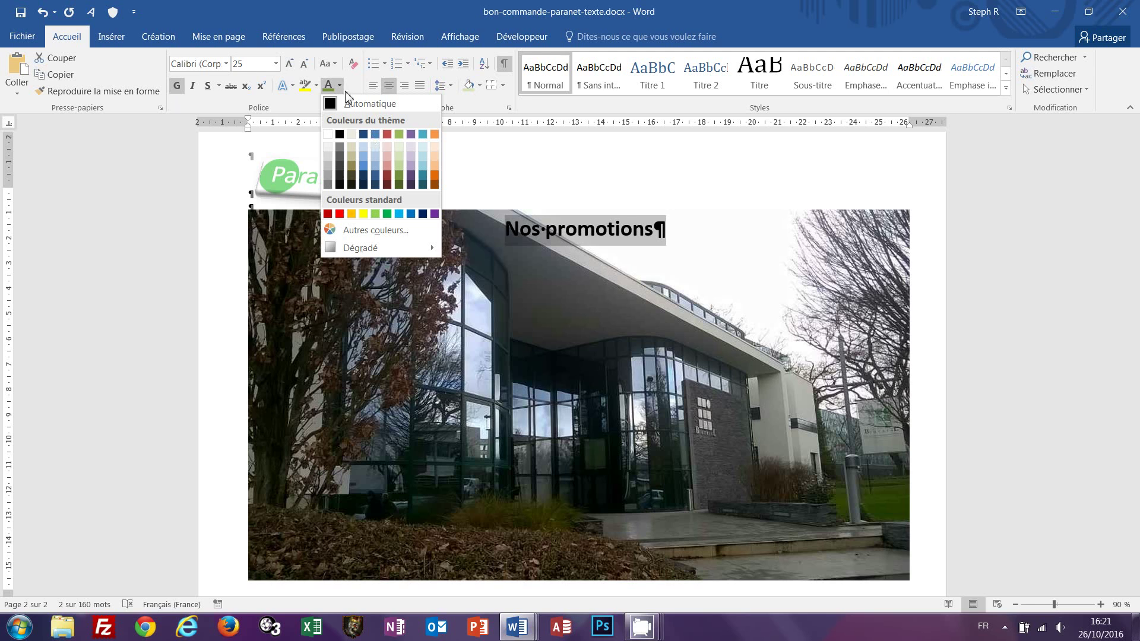
pyautogui.click(399, 176)
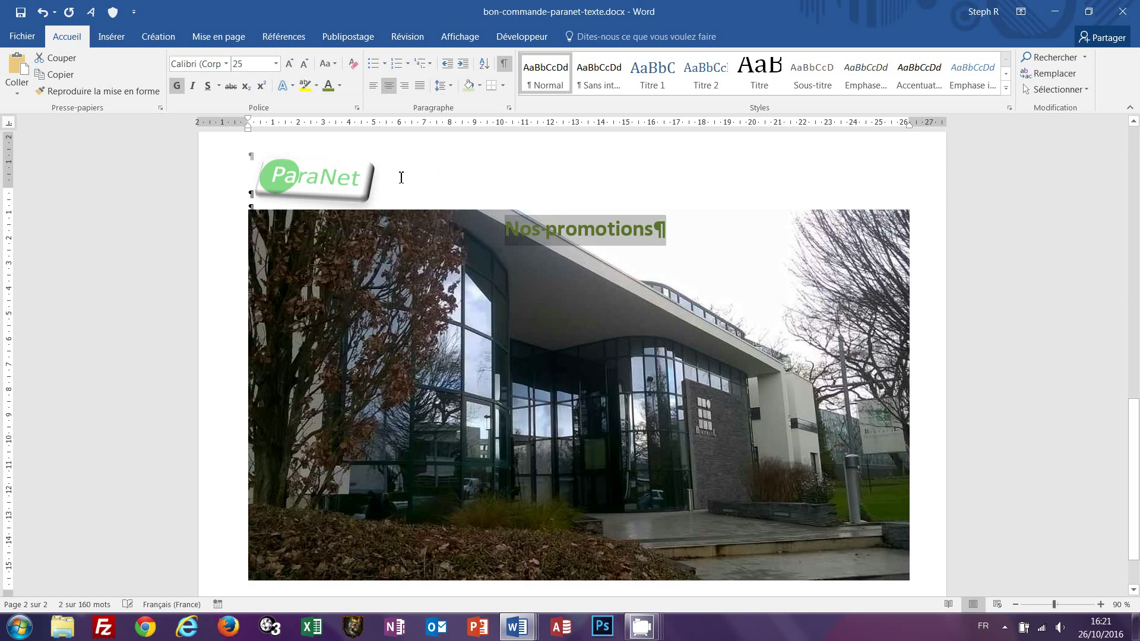
# - Start a new paragraph below the "Nos promotions" title
pyautogui.click(509, 242)
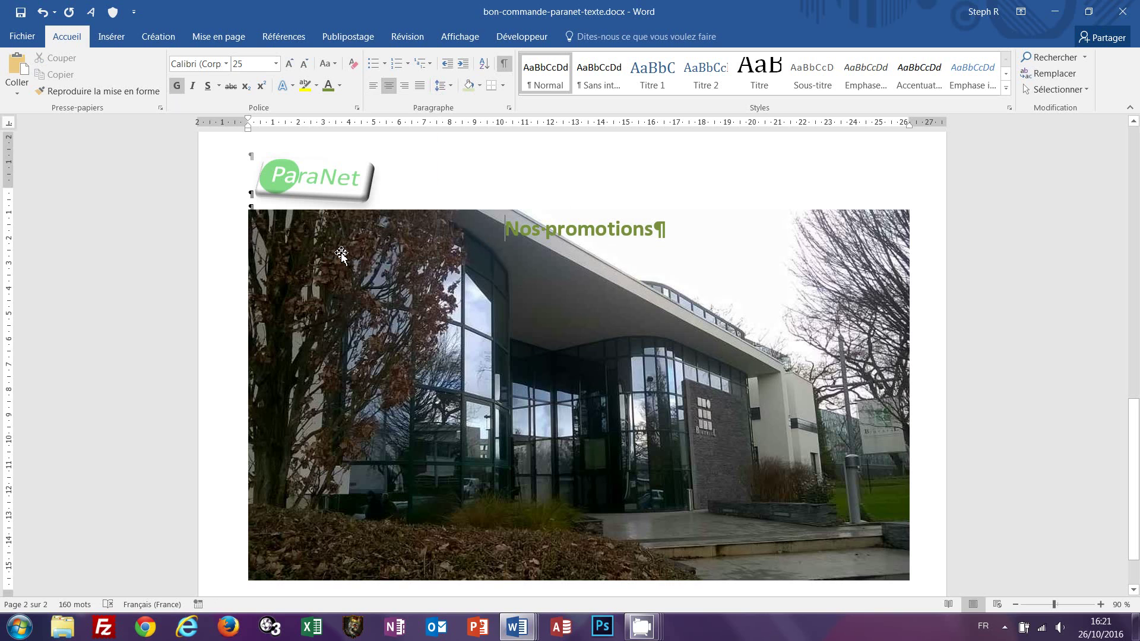
pyautogui.click(660, 232)
pyautogui.press('Return')
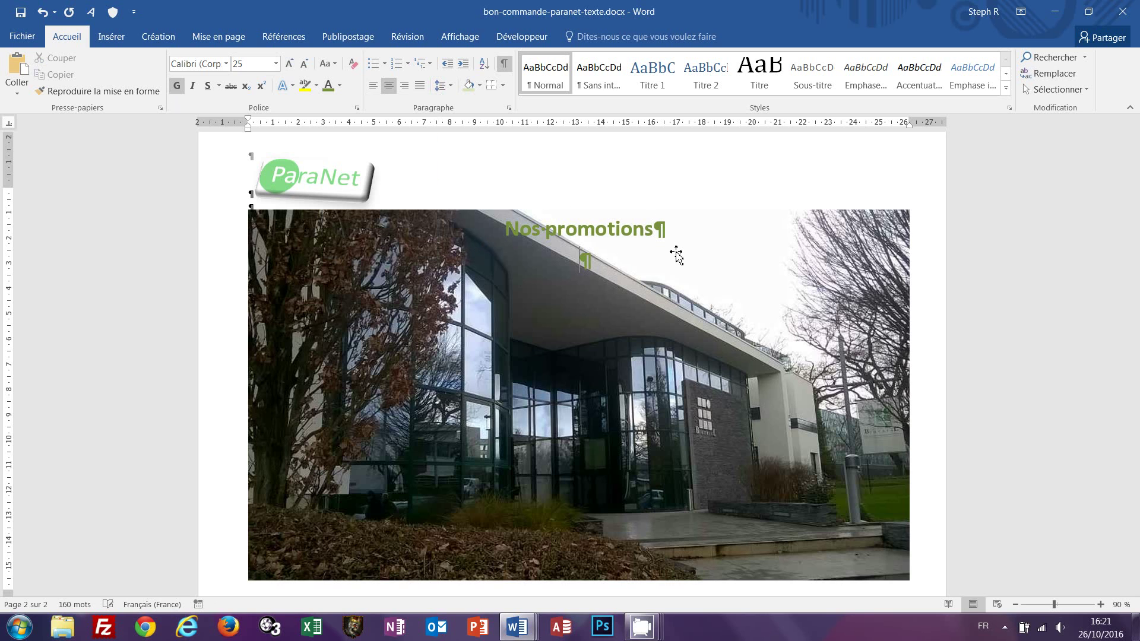
# - Left-align the new paragraph below the title and clear its character formatting, undoing and reapplying the changes as a demonstration
pyautogui.hotkey('ctrl', 'shift', 'g')
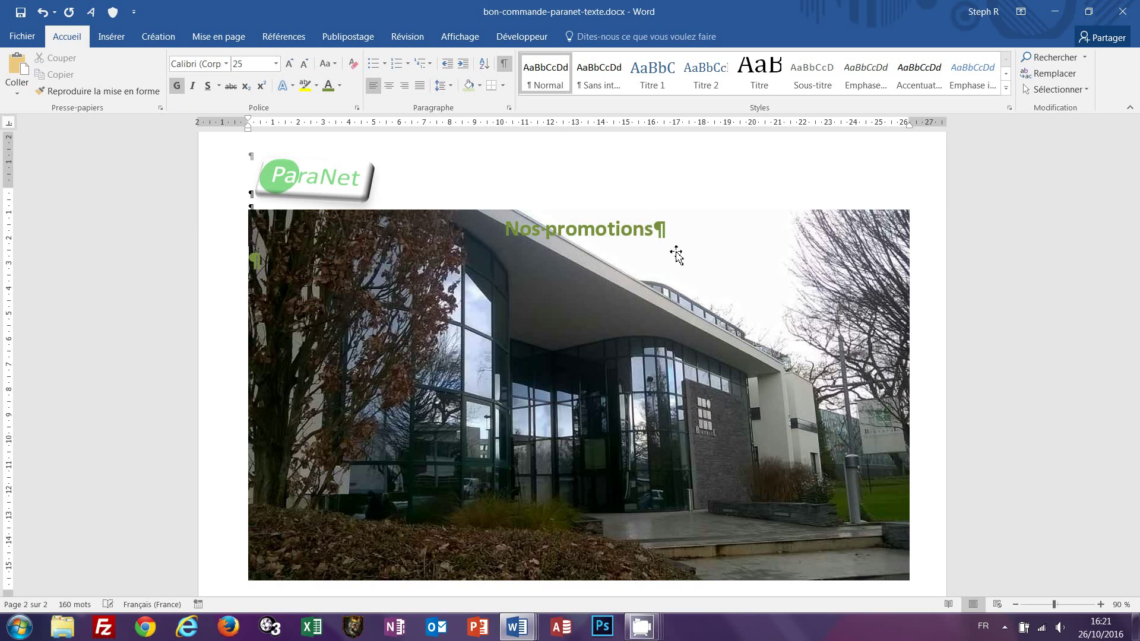
pyautogui.hotkey('ctrl', 'space')
pyautogui.hotkey('ctrl', 'z')
pyautogui.hotkey('ctrl', 'z')
pyautogui.hotkey('ctrl', 'z')
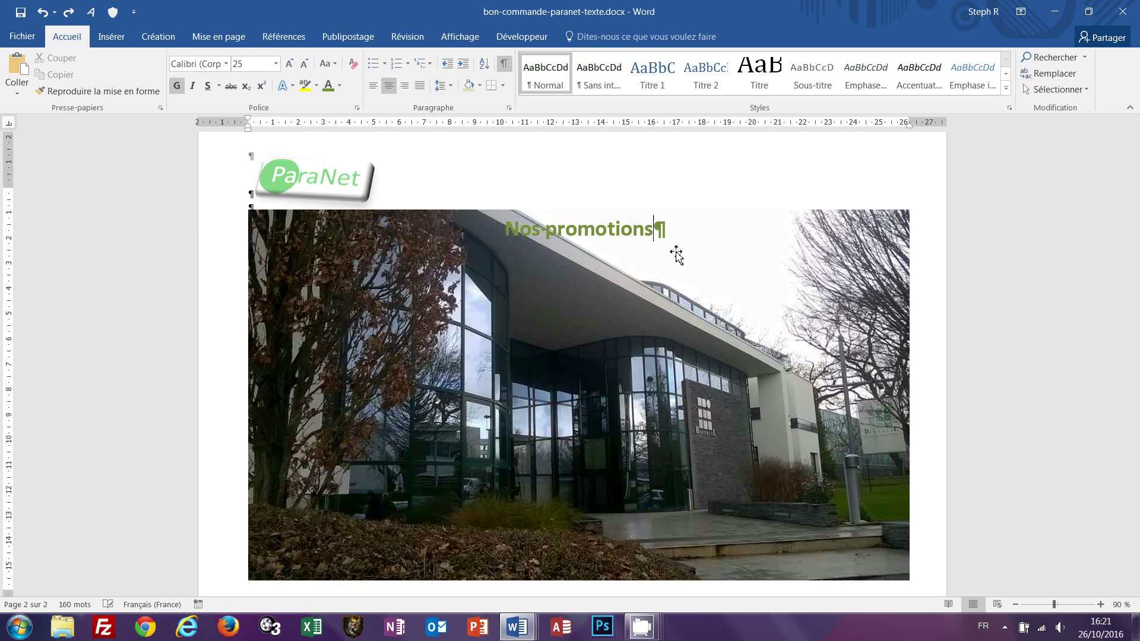
pyautogui.hotkey('ctrl', 'y')
pyautogui.hotkey('ctrl', 'y')
pyautogui.hotkey('ctrl', 'y')
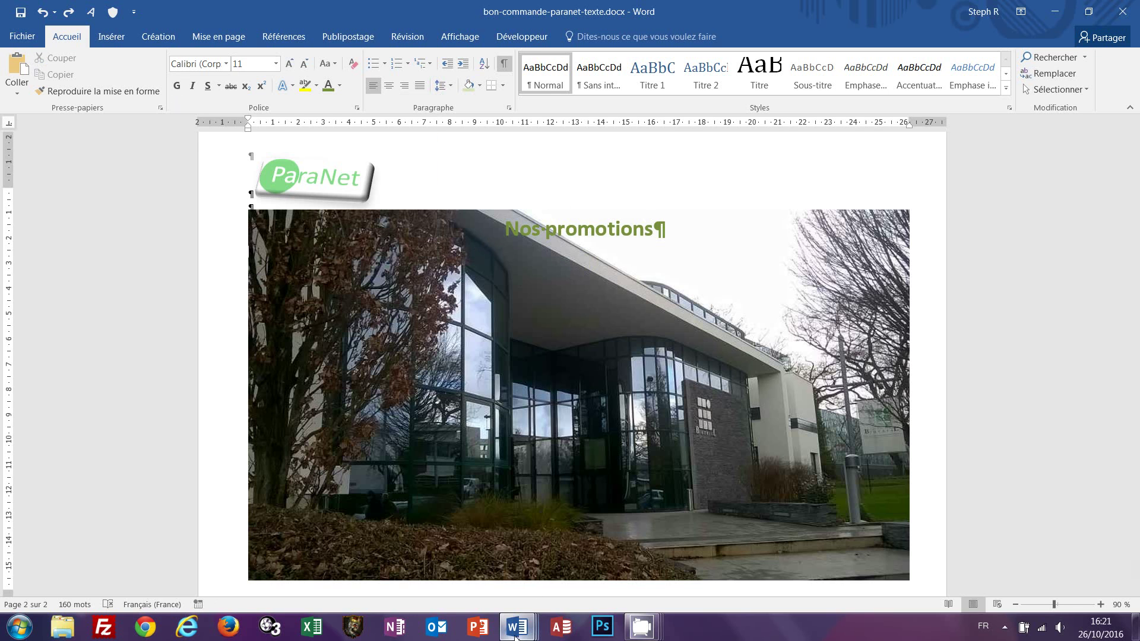
# - Check the promotions layout in bon-commande-paranet.docx, and insert cure-minceur.png in the paragraph below the title in bon-commande-paranet-texte.docx
pyautogui.moveTo(515, 636)
pyautogui.click(722, 584)
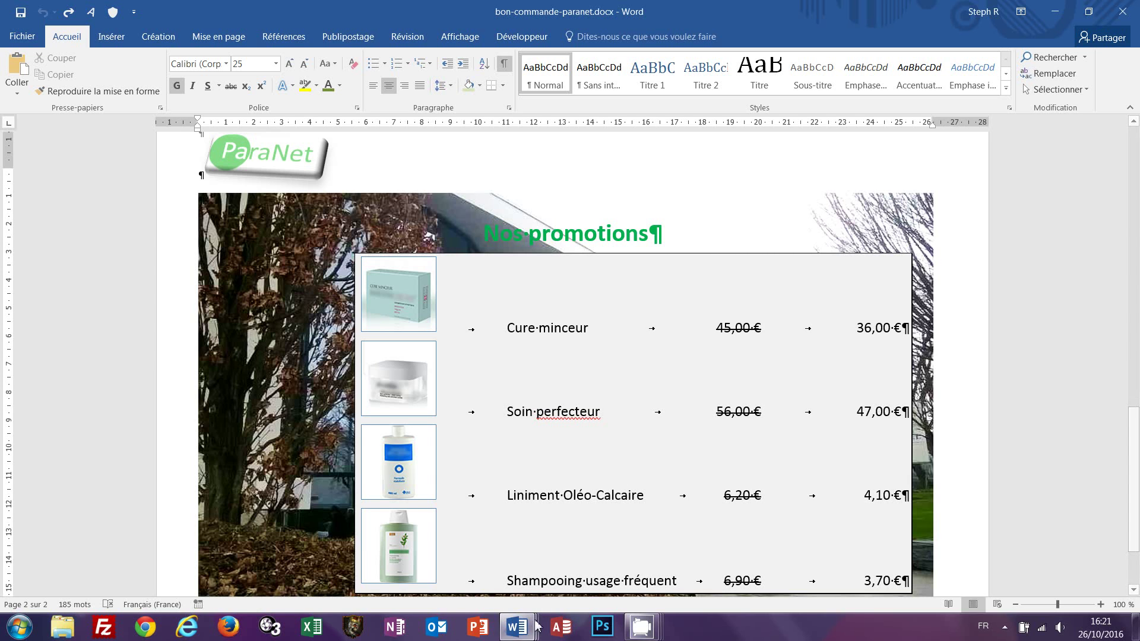
pyautogui.moveTo(525, 639)
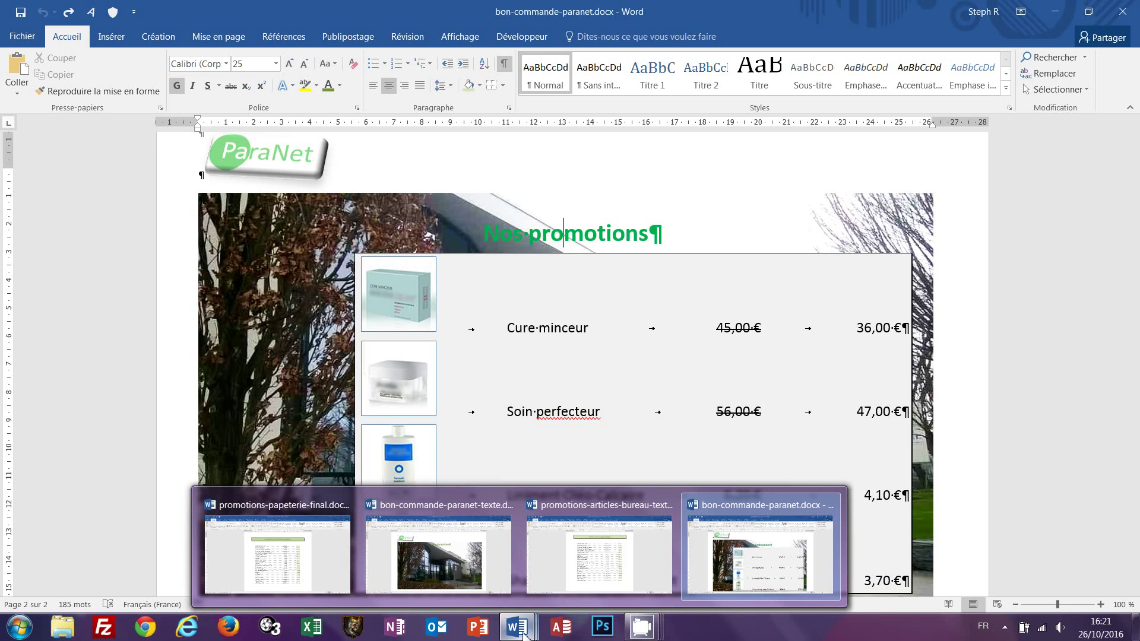
pyautogui.click(453, 588)
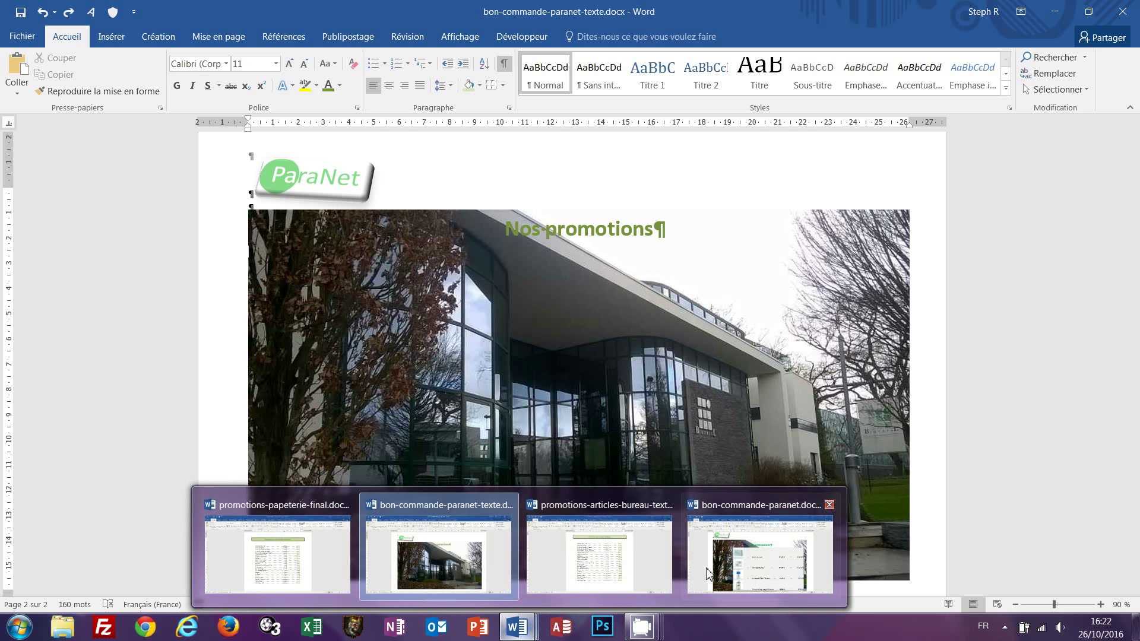
pyautogui.click(683, 558)
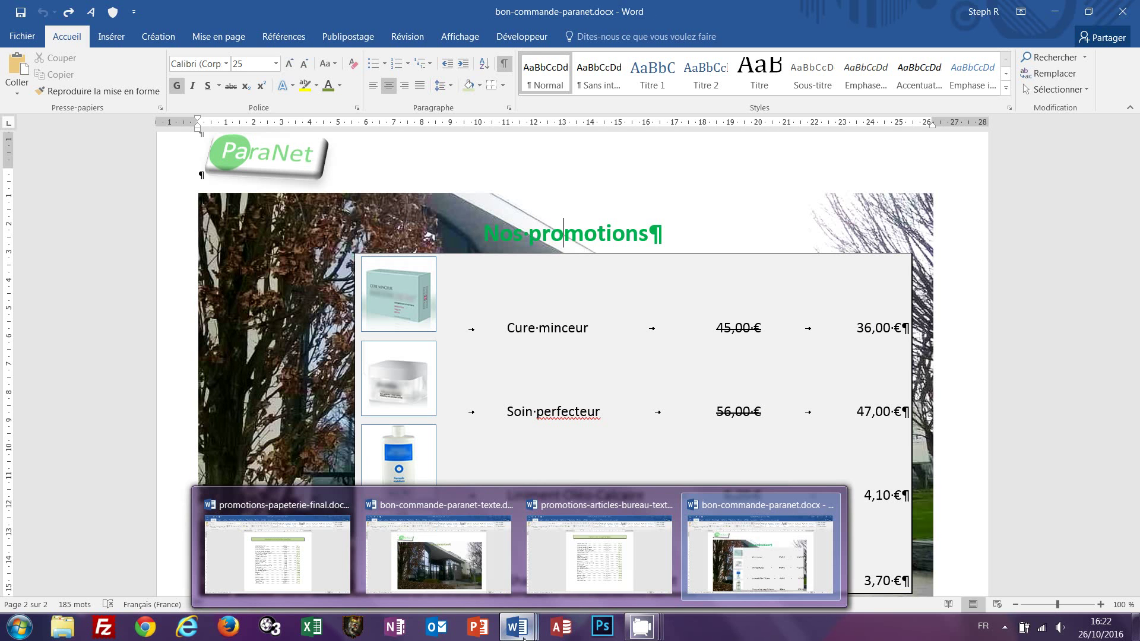
pyautogui.click(438, 552)
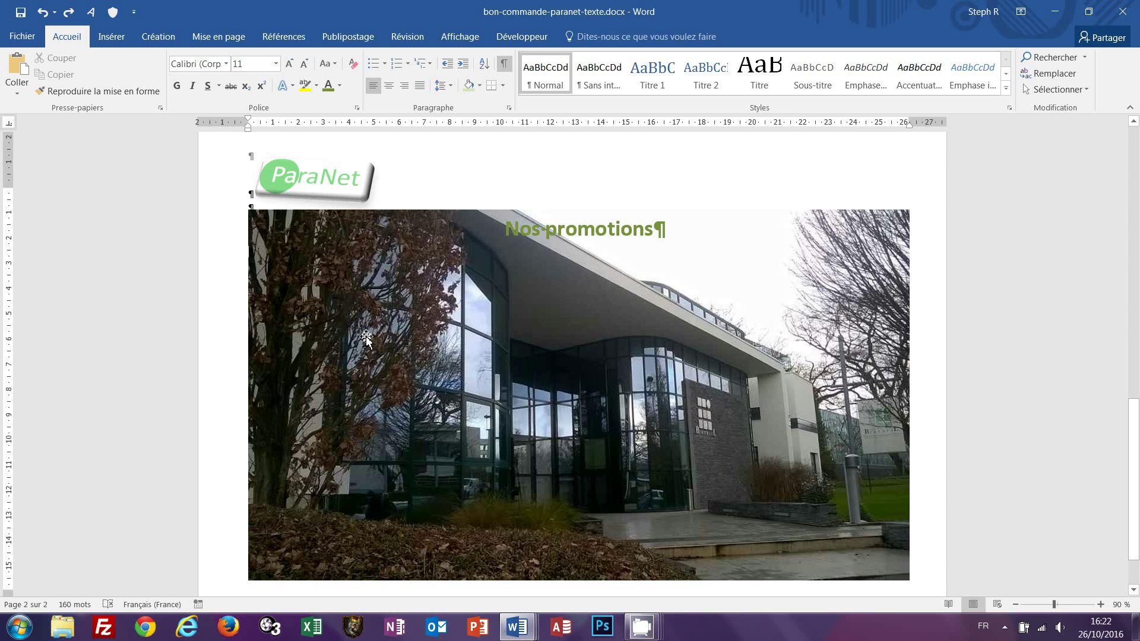
pyautogui.click(119, 38)
pyautogui.click(164, 71)
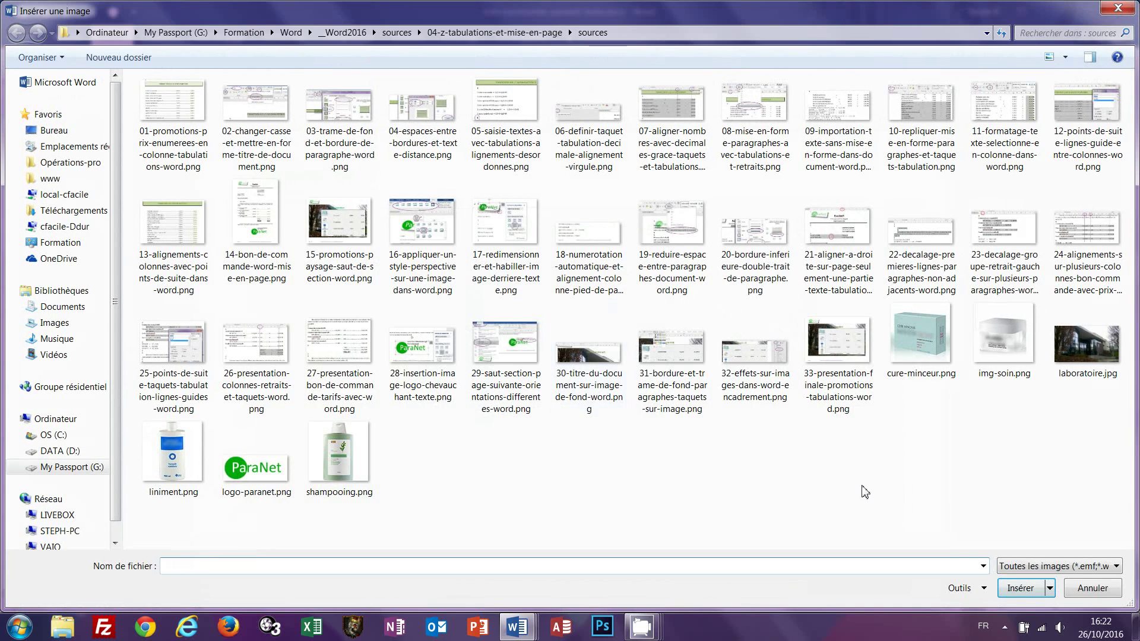
pyautogui.click(920, 341)
pyautogui.doubleClick(921, 341)
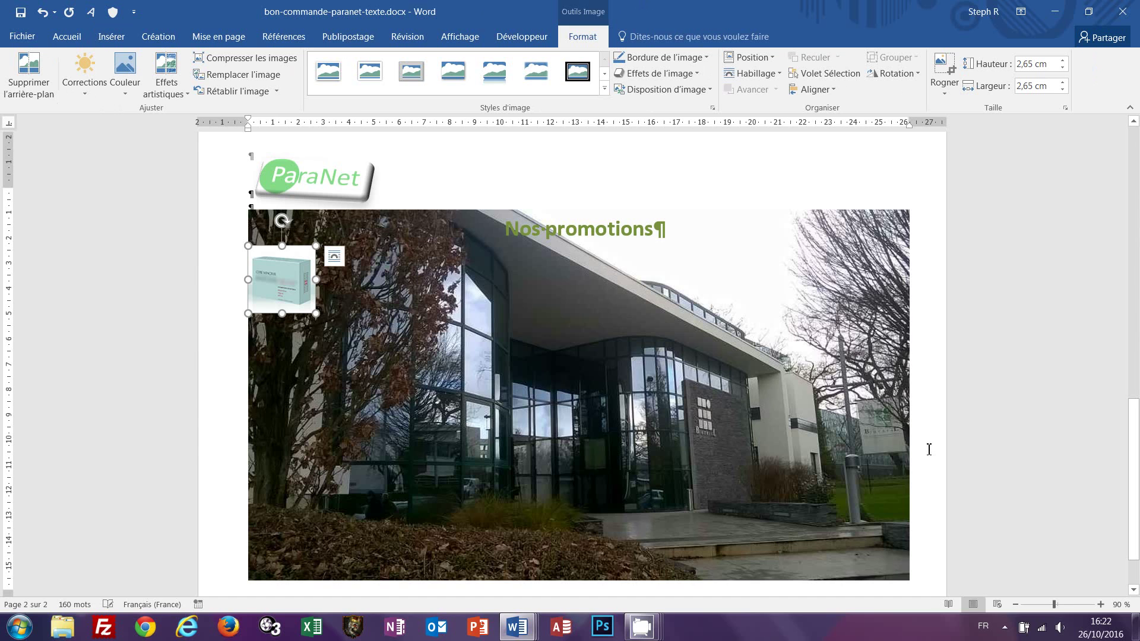
# - After the product picture, enter "Cure minceur", "45,00 €" and "36,00 €" separated by tabs, checking the values against bon-commande-paranet.docx
pyautogui.click(323, 310)
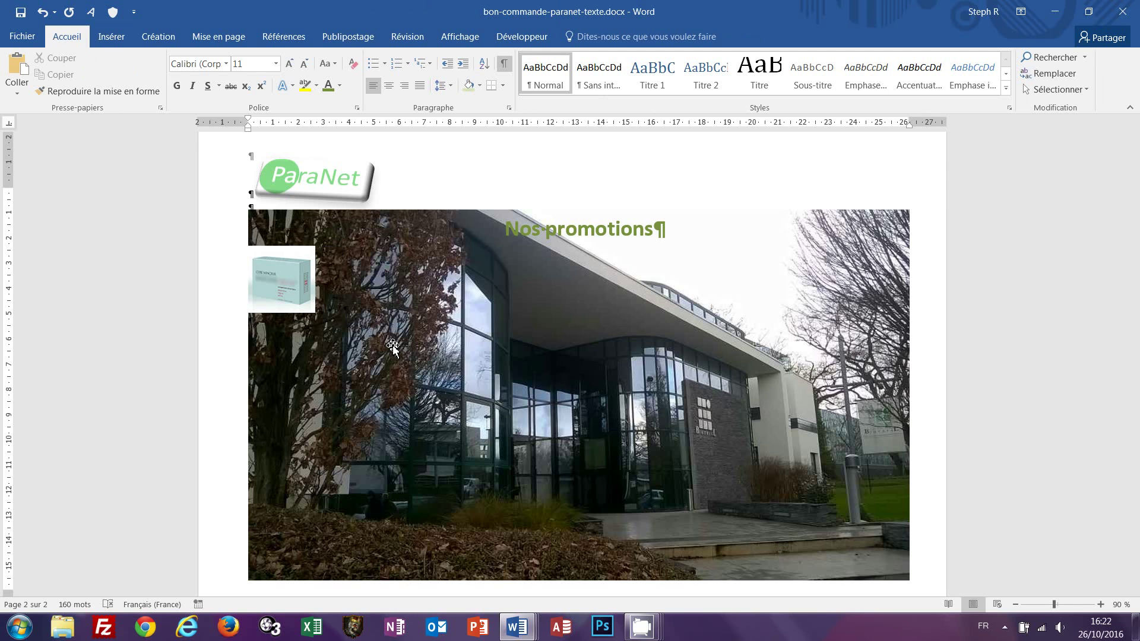
pyautogui.moveTo(517, 637)
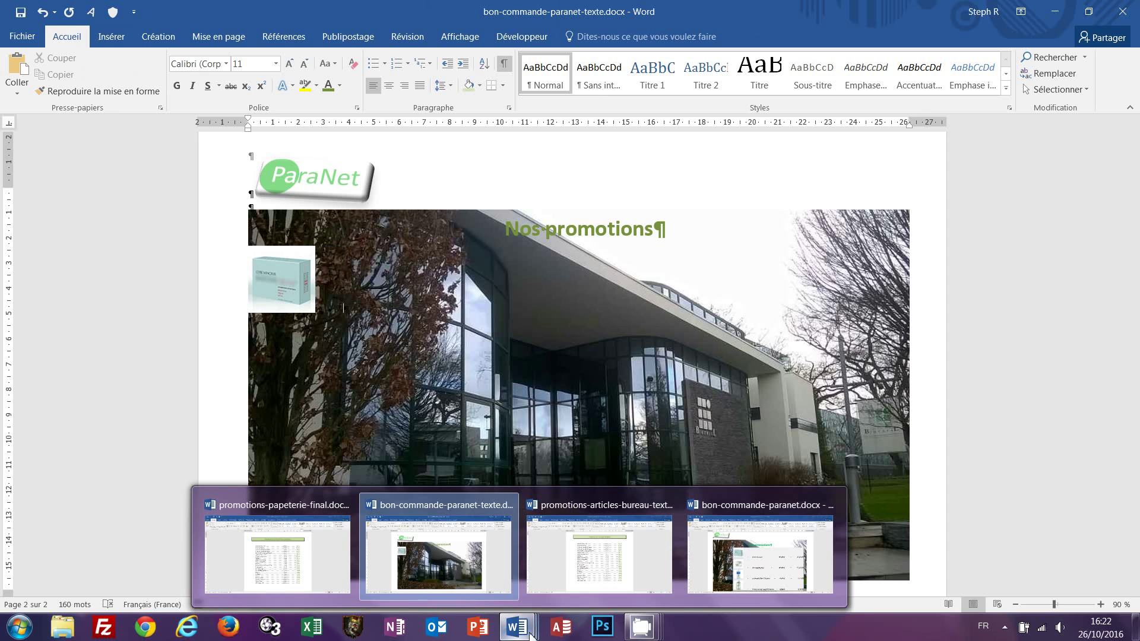
pyautogui.click(760, 552)
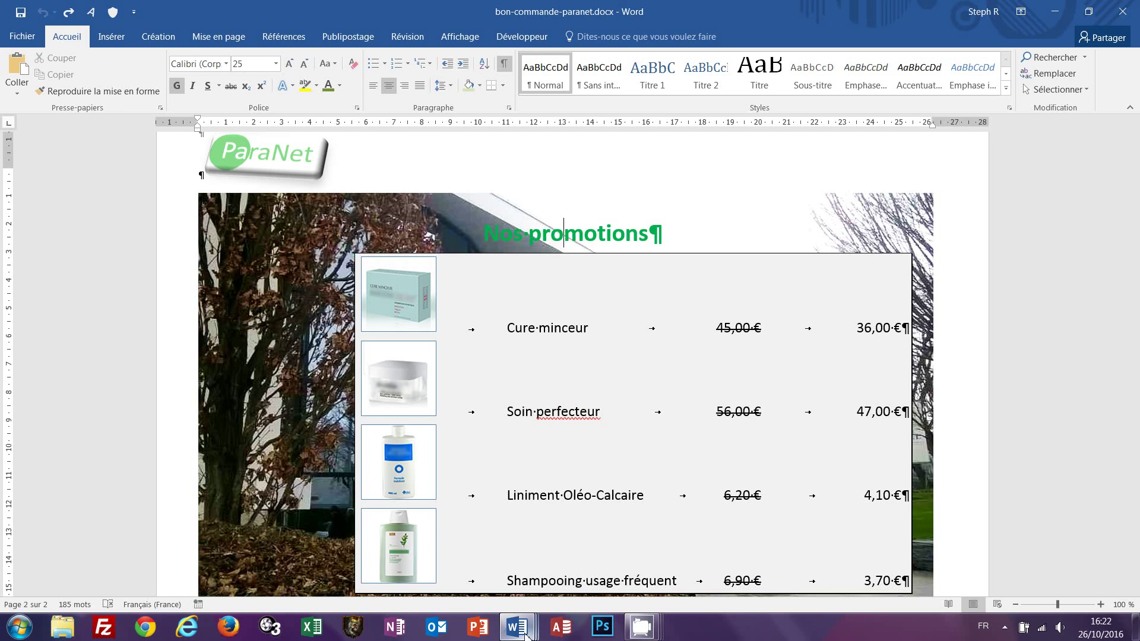
pyautogui.moveTo(524, 634)
pyautogui.click(453, 584)
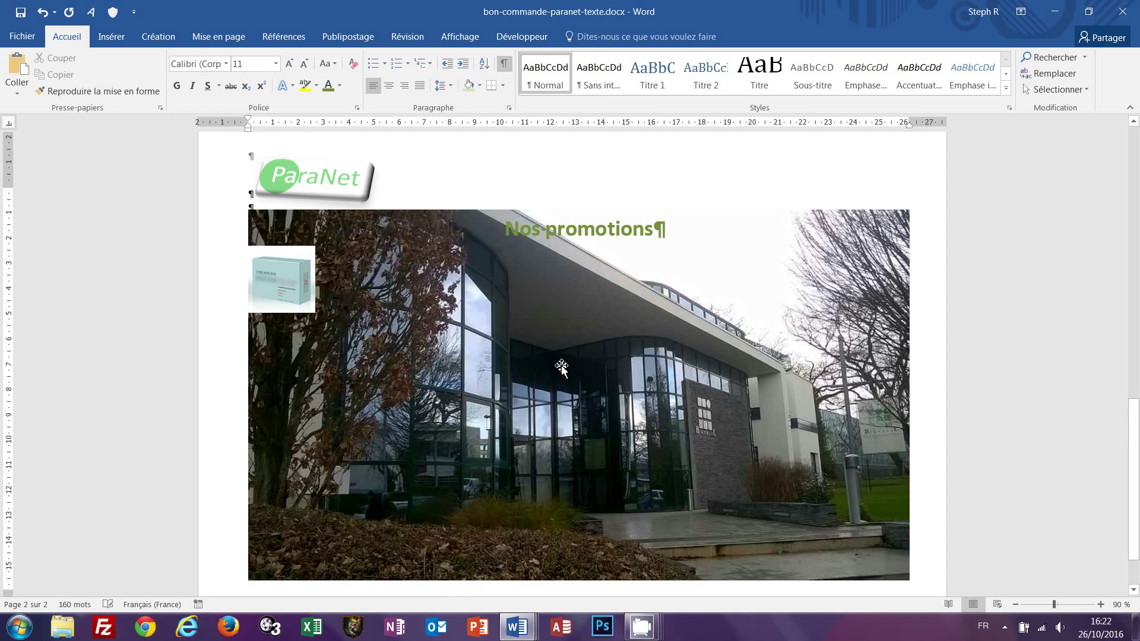
pyautogui.write('Code minceur')
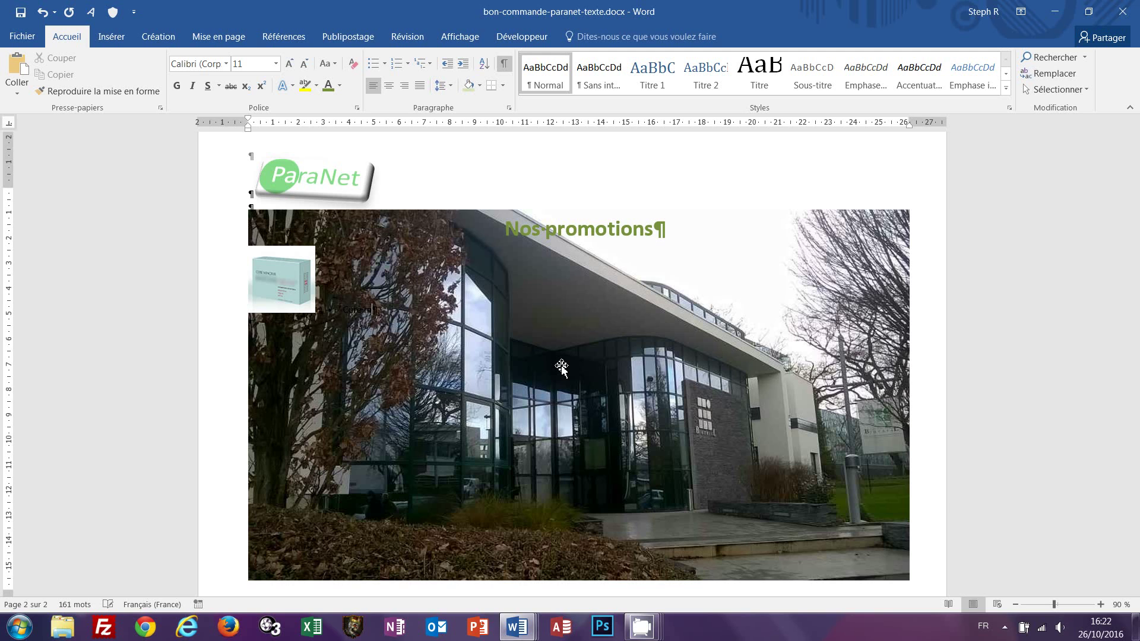
pyautogui.write(' -')
pyautogui.moveTo(517, 628)
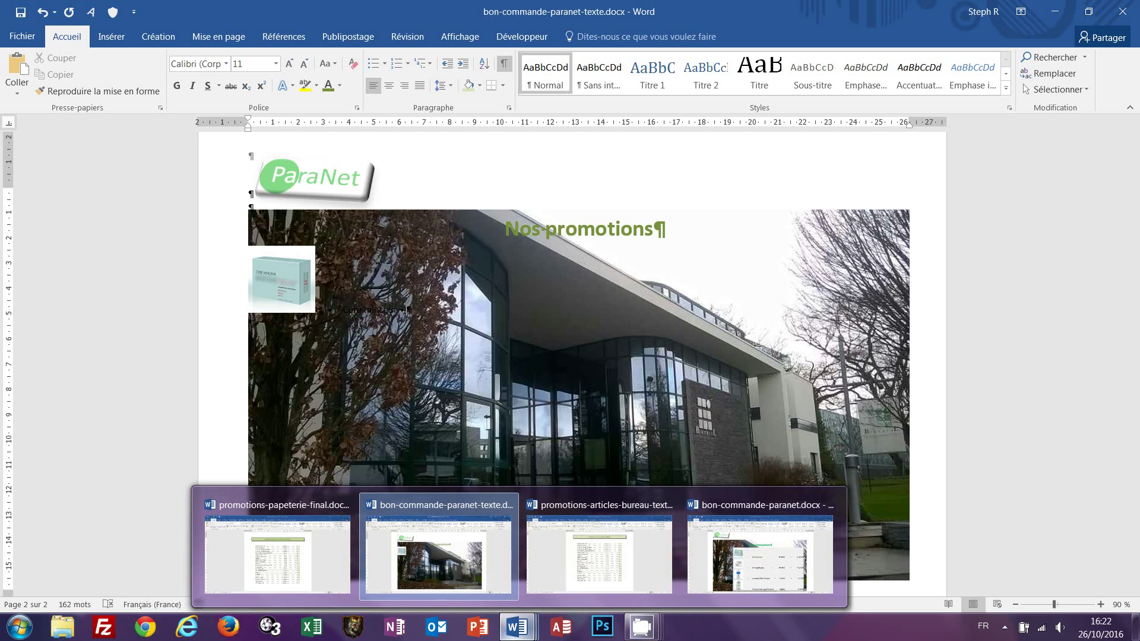
pyautogui.click(760, 555)
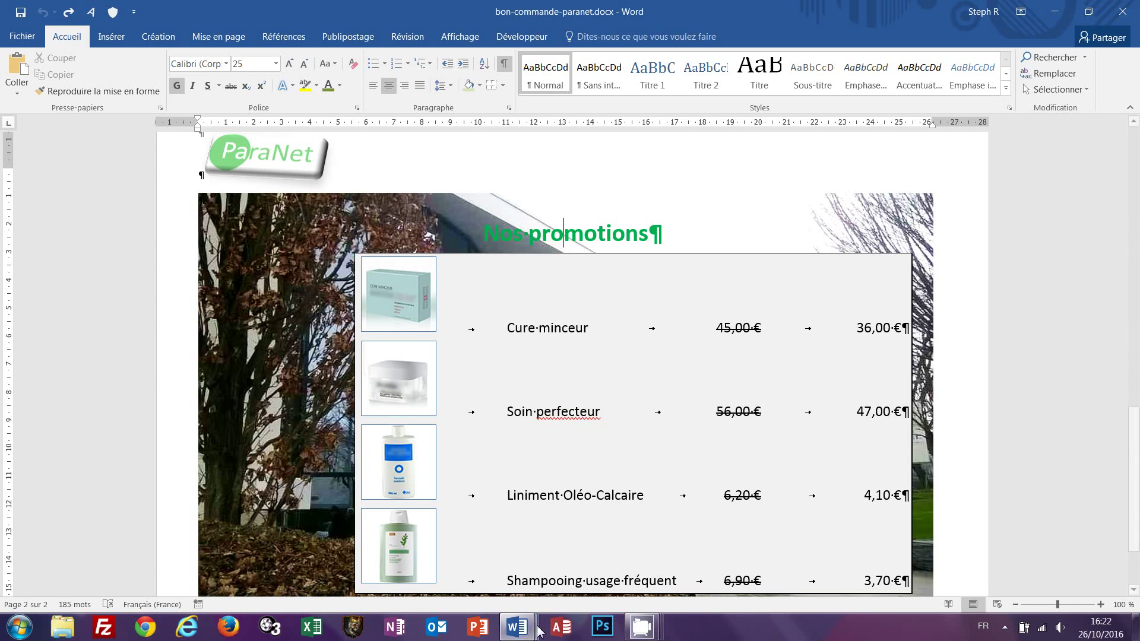
pyautogui.moveTo(518, 628)
pyautogui.click(466, 559)
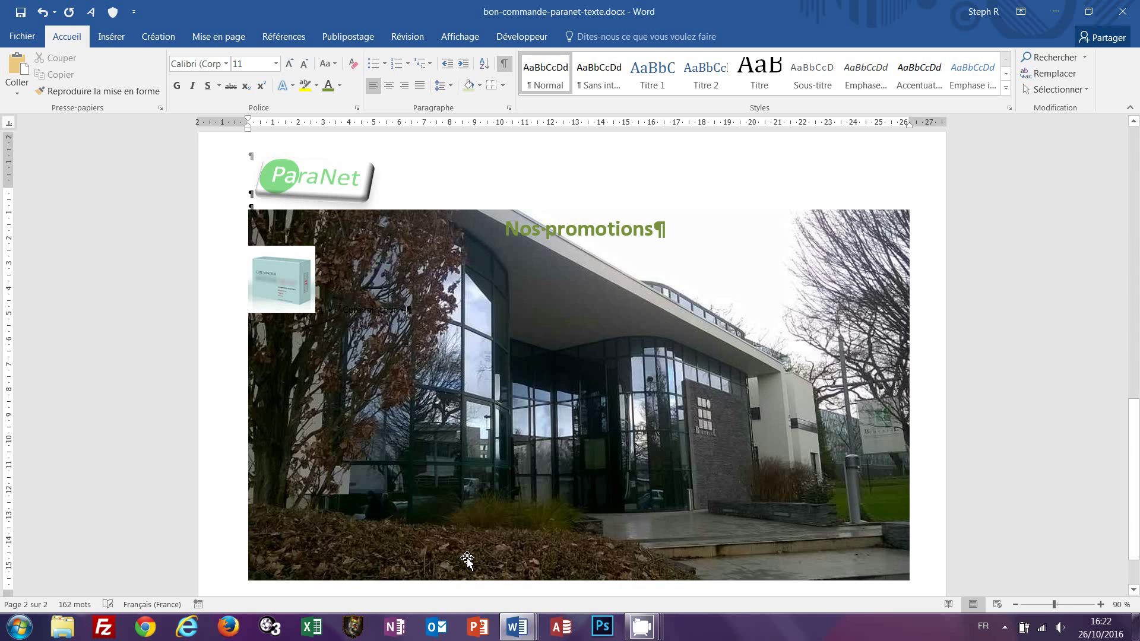
pyautogui.write('45')
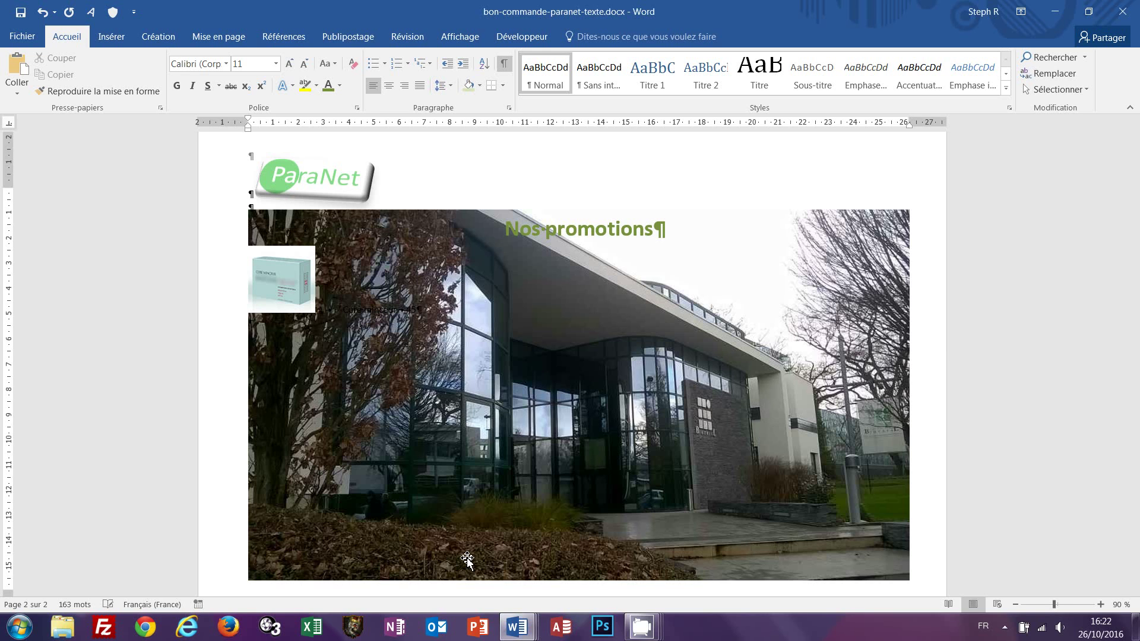
pyautogui.write(',00 € au 26,00 €')
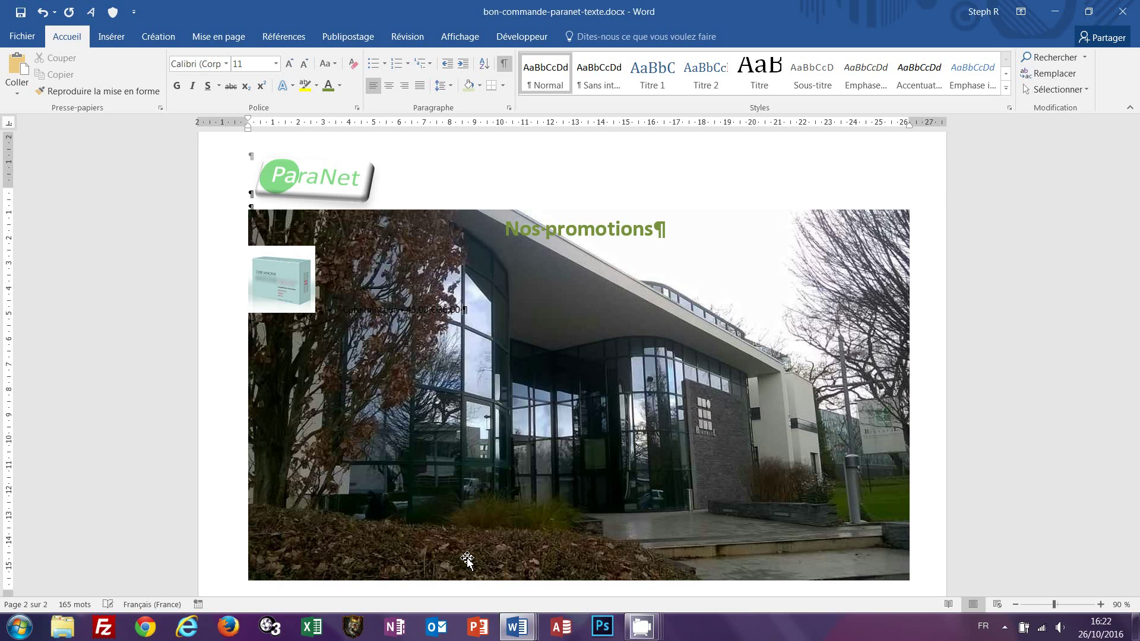
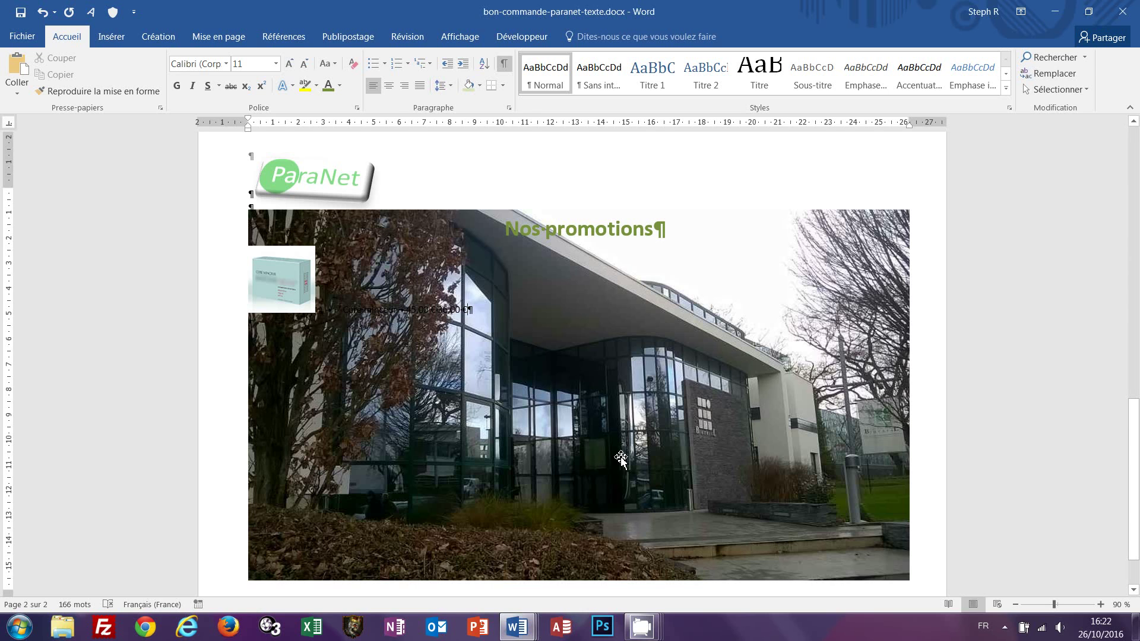
# - Indent the Cure minceur line from the left by about 5.5 cm, and check the model line's tab stops in bon-commande-paranet.docx
pyautogui.hotkey('shift', 'Home')
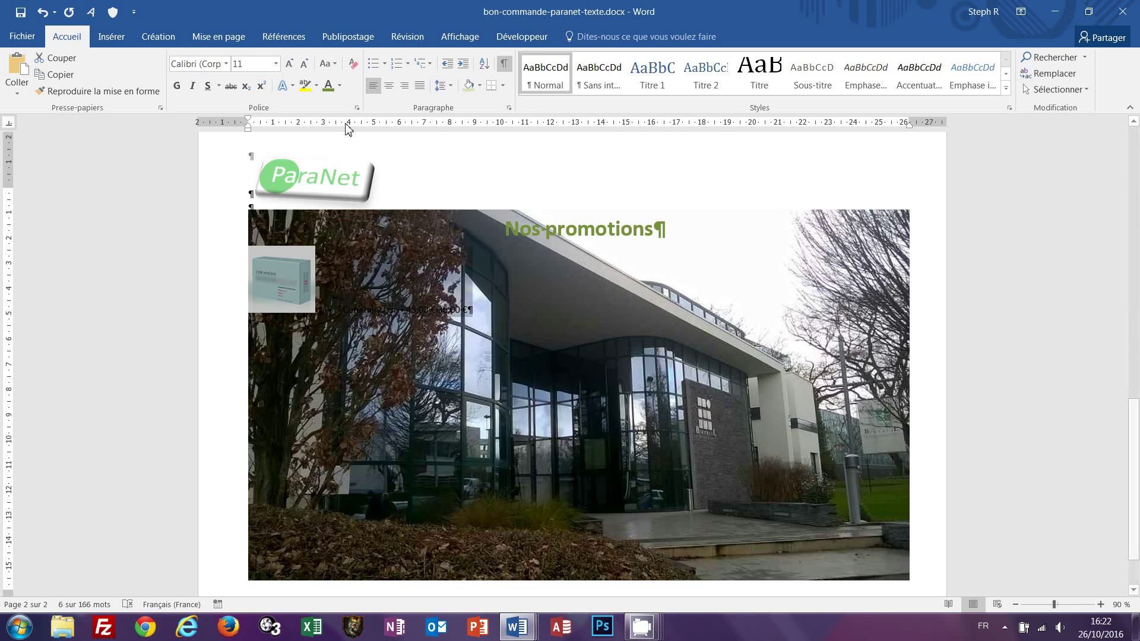
pyautogui.moveTo(248, 131)
pyautogui.mouseDown()
pyautogui.moveTo(396, 143)
pyautogui.moveTo(387, 144)
pyautogui.mouseUp()
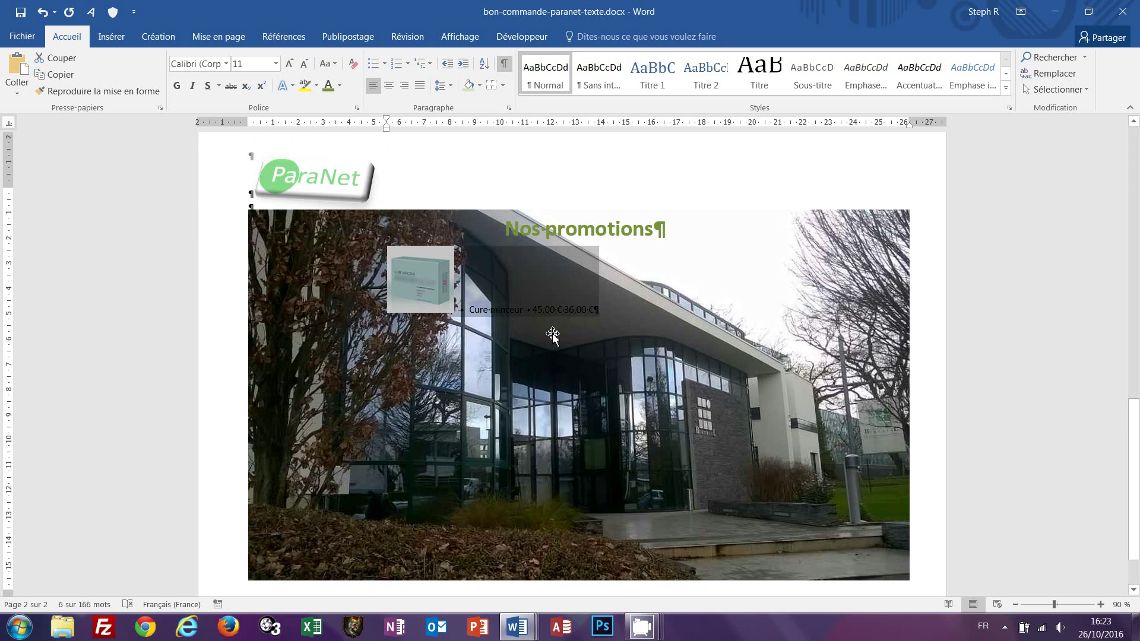
pyautogui.moveTo(527, 637)
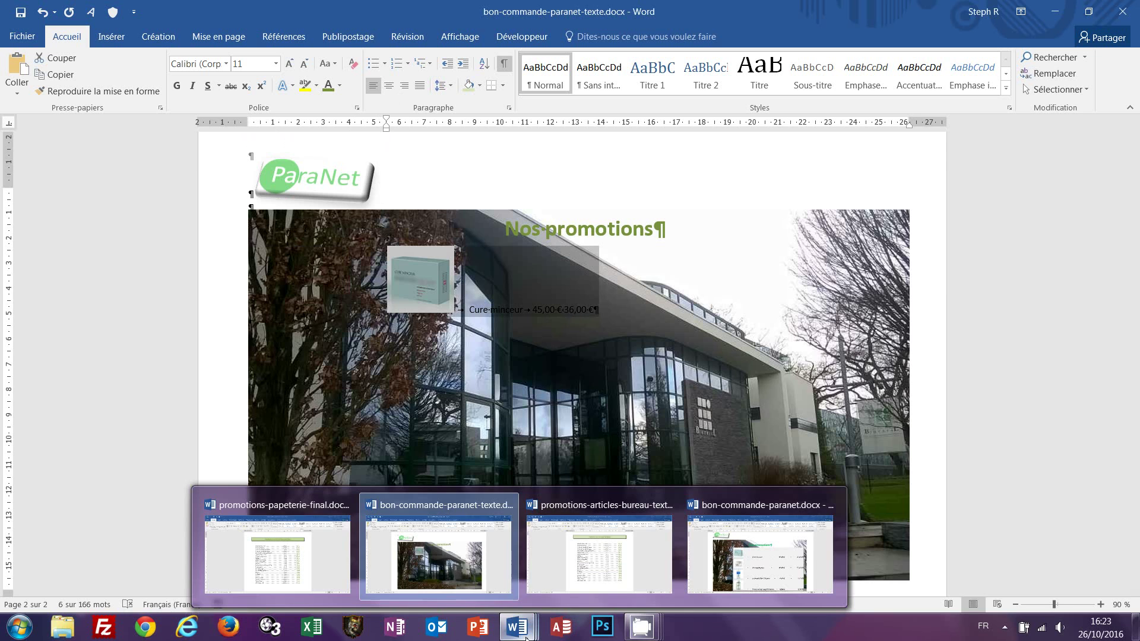
pyautogui.click(736, 558)
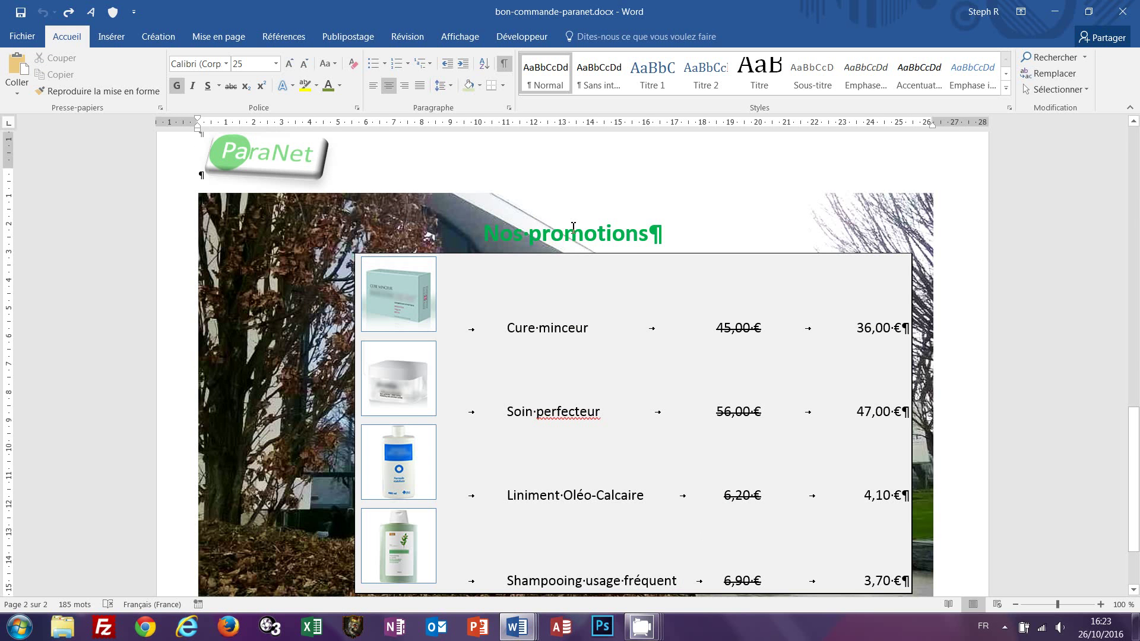
pyautogui.click(541, 328)
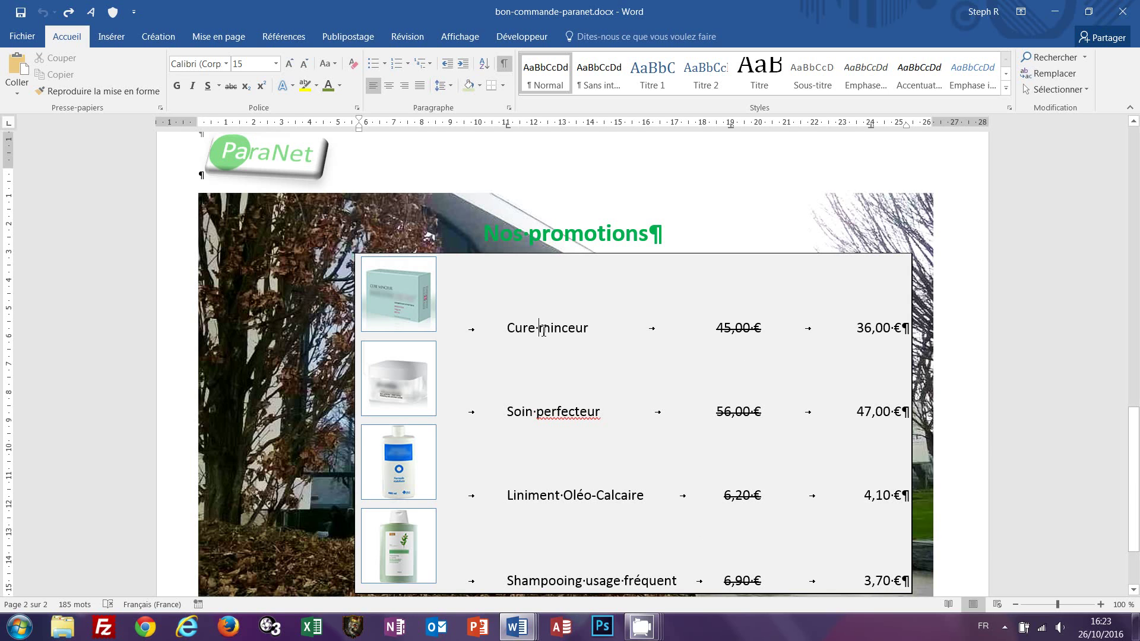
pyautogui.click(751, 328)
pyautogui.moveTo(520, 634)
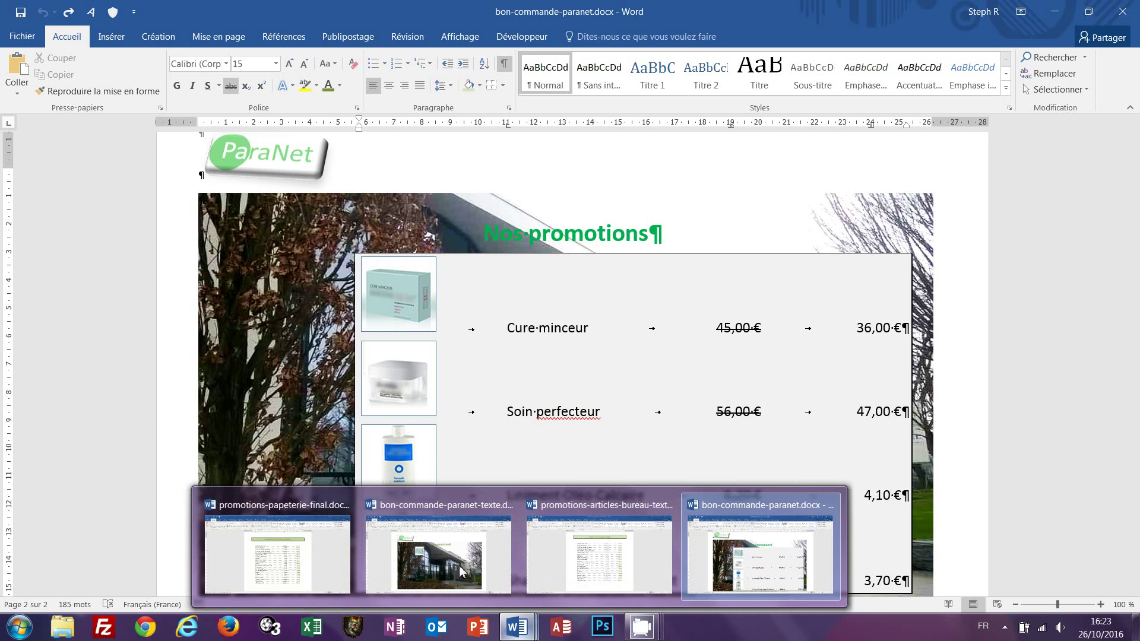
pyautogui.click(460, 564)
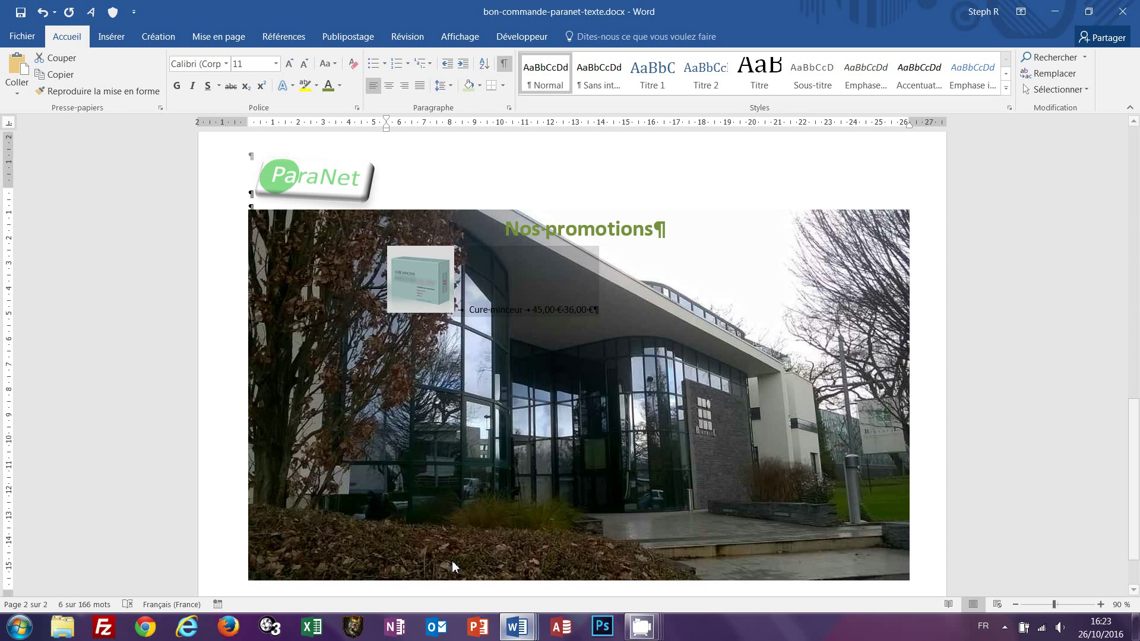
# - Set a left tab stop at 11 cm and decimal tab stops at 19 cm and 24 cm for the Cure minceur line
pyautogui.click(9, 123)
pyautogui.click(9, 123)
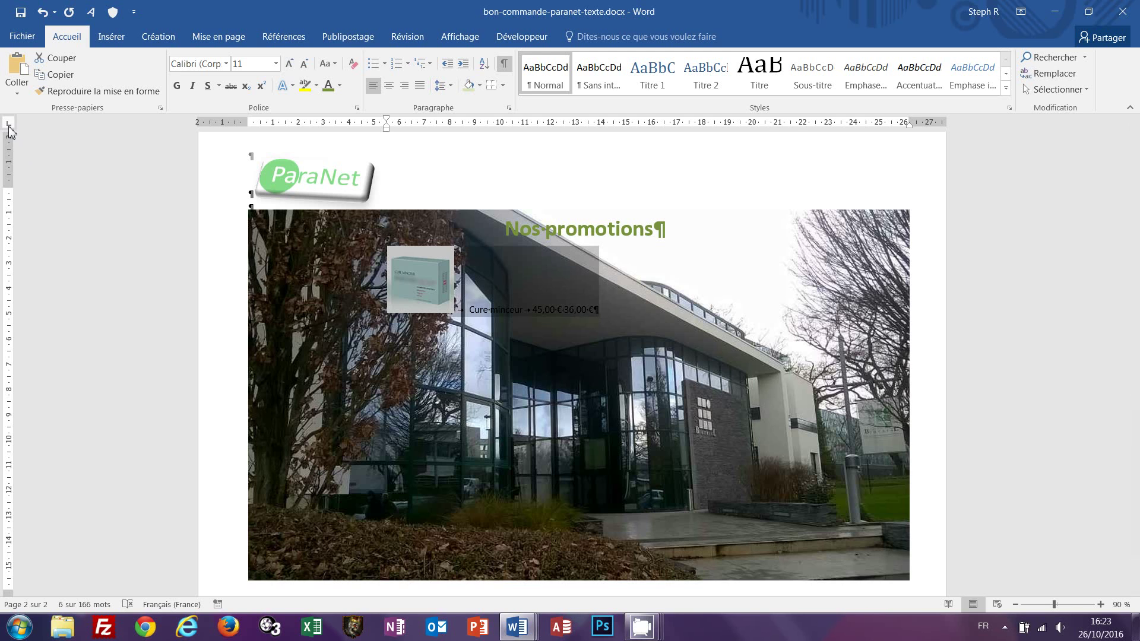
pyautogui.click(526, 123)
pyautogui.click(9, 123)
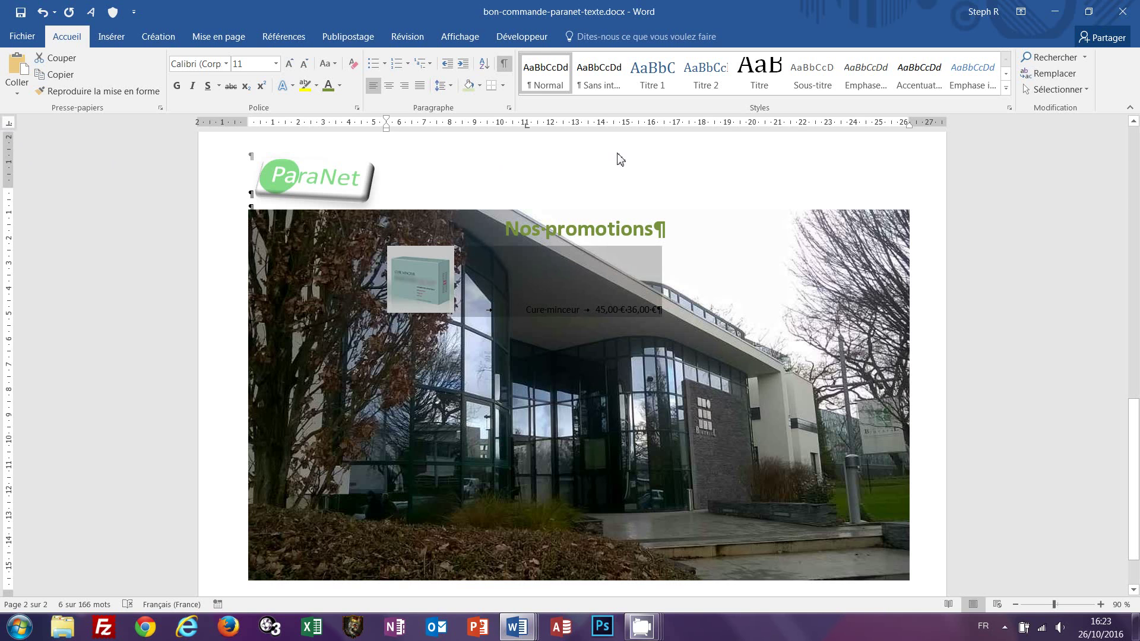
pyautogui.click(728, 123)
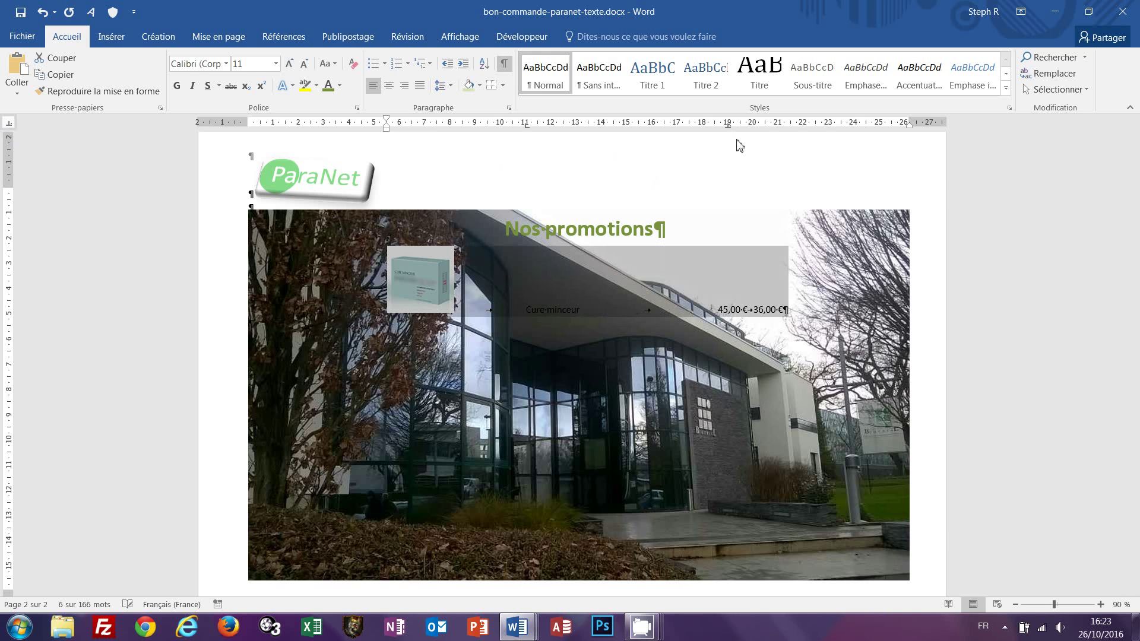
pyautogui.click(854, 124)
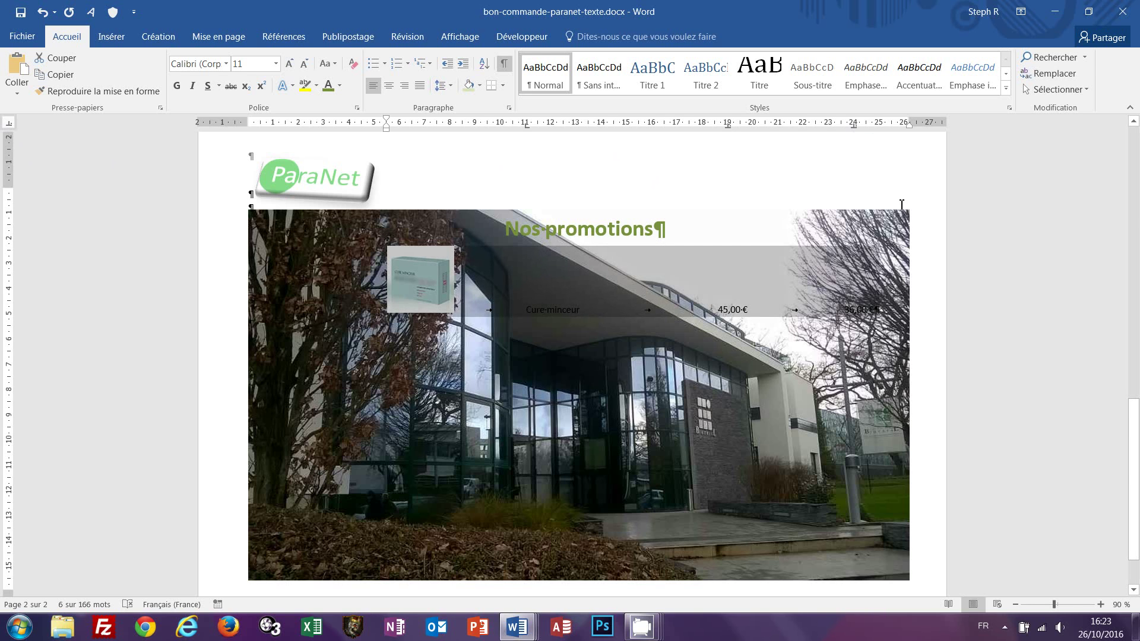
pyautogui.click(876, 310)
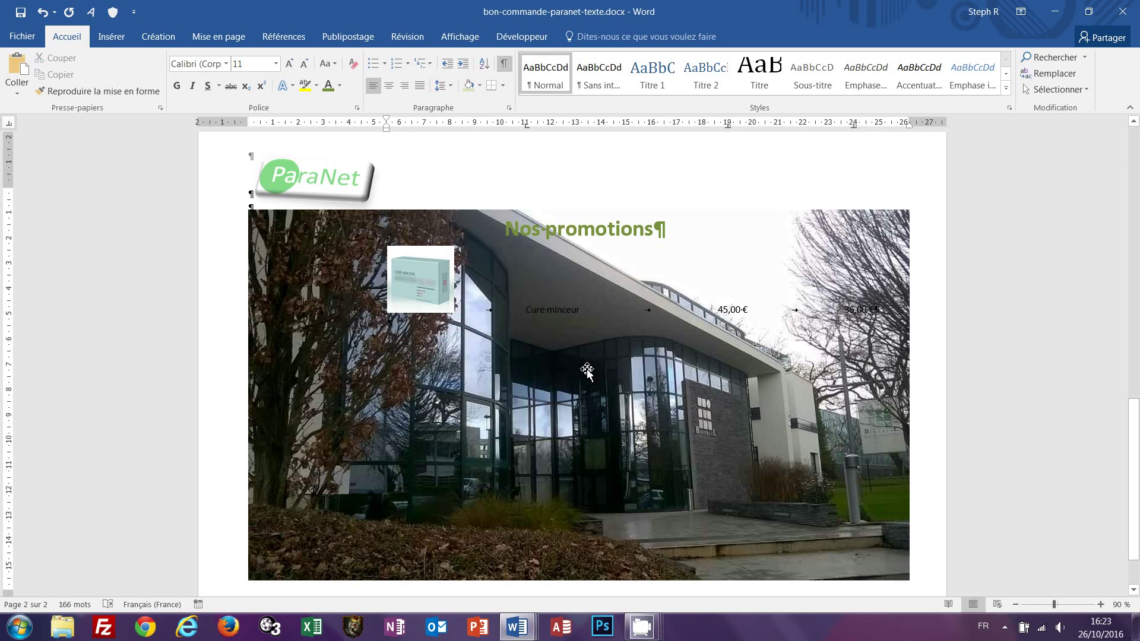
# - Check the promotions list in bon-commande-paranet.docx, and insert img-soin.png below the Cure minceur line in bon-commande-paranet-texte.docx
pyautogui.moveTo(522, 635)
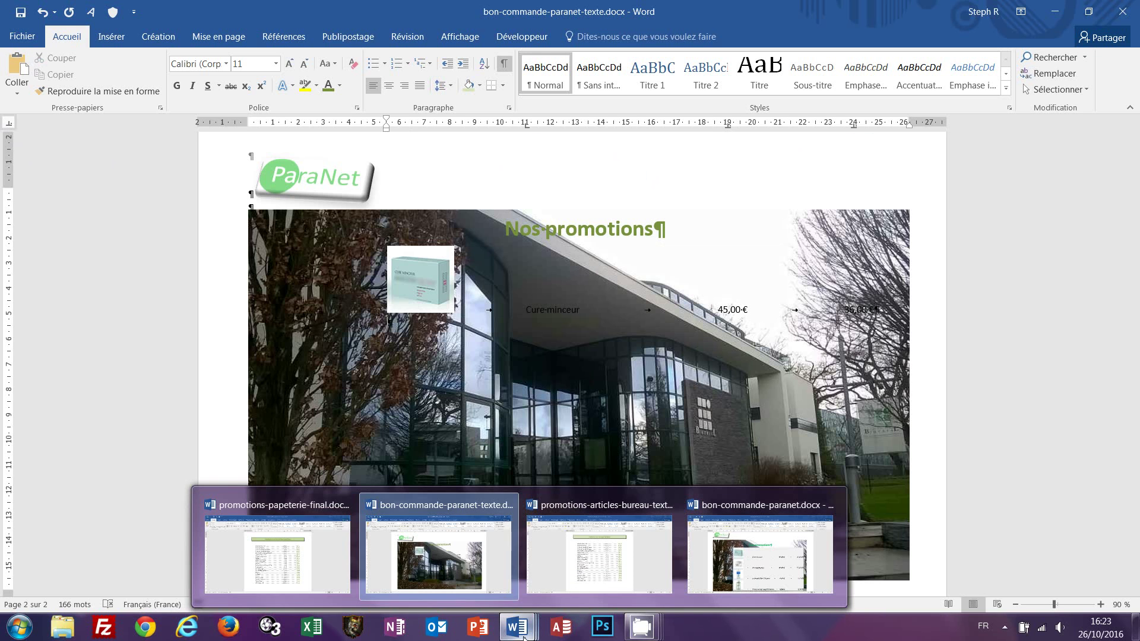
pyautogui.click(743, 547)
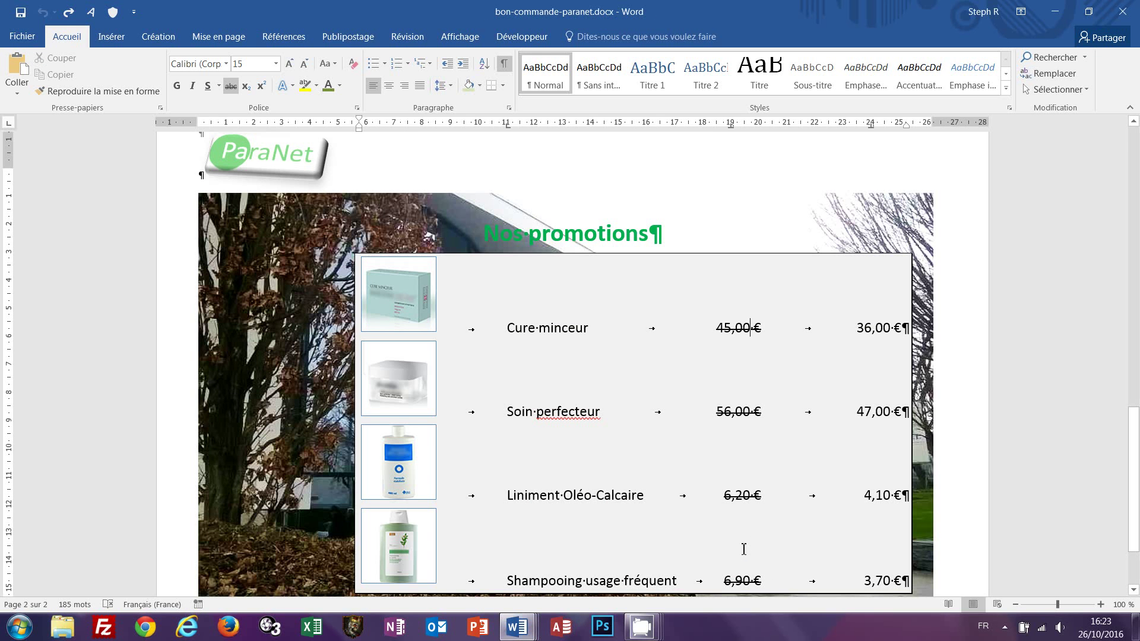
pyautogui.moveTo(517, 628)
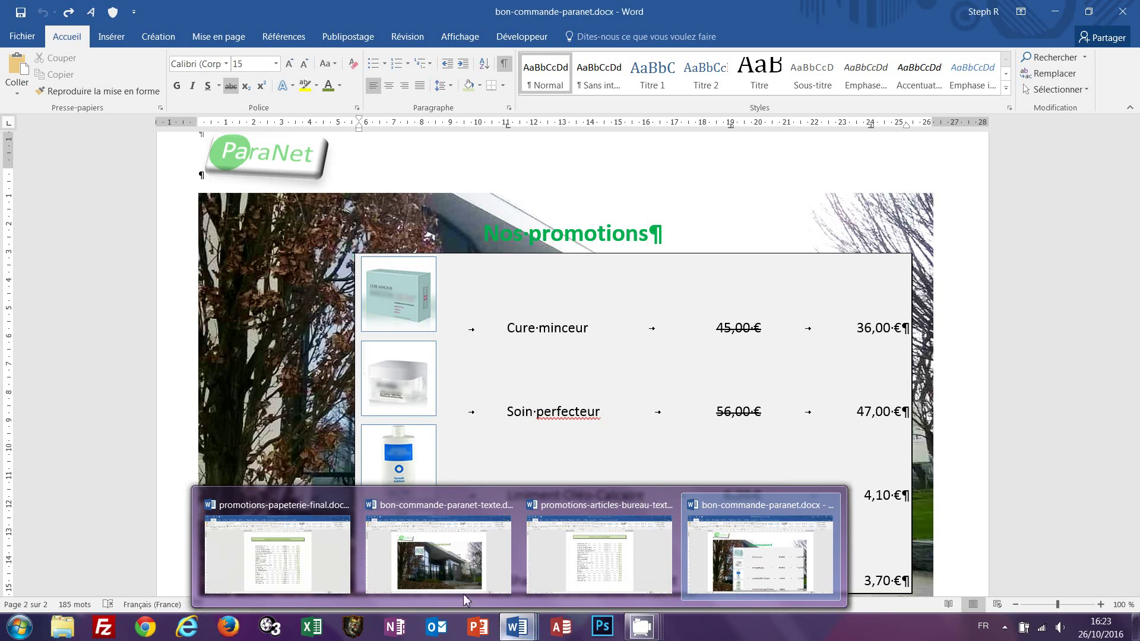
pyautogui.click(439, 552)
pyautogui.click(111, 37)
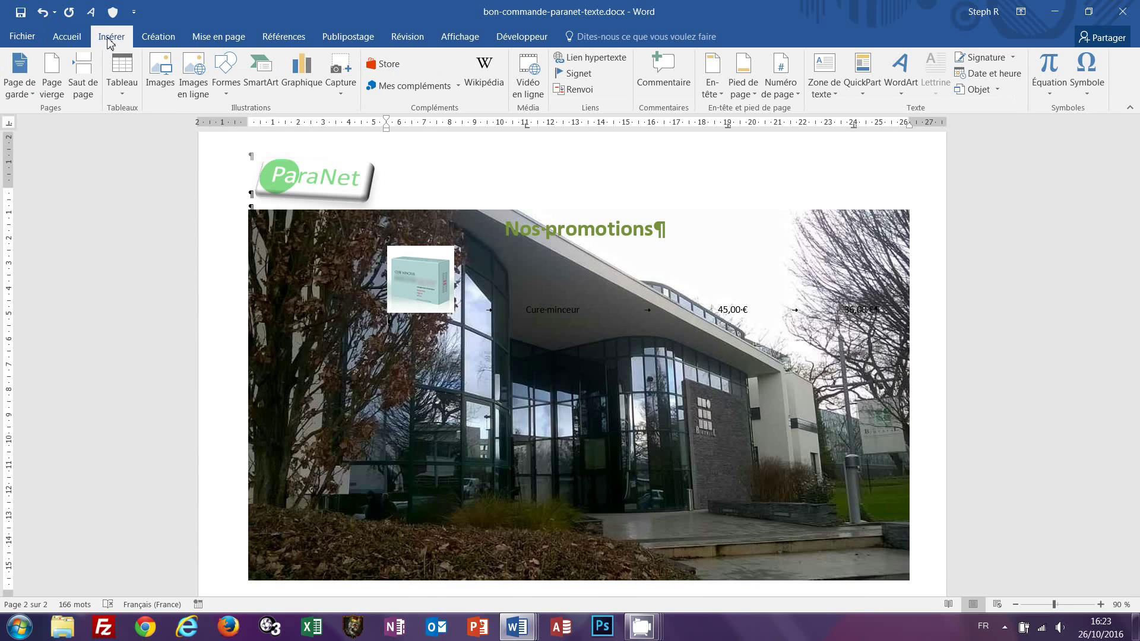
pyautogui.click(160, 73)
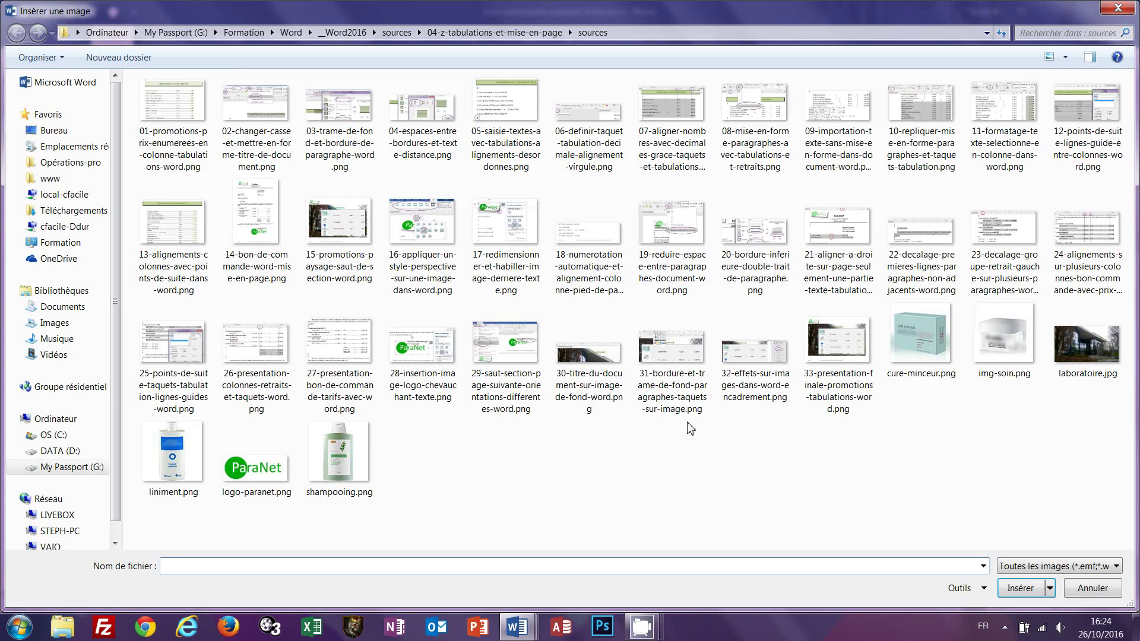
pyautogui.doubleClick(1002, 376)
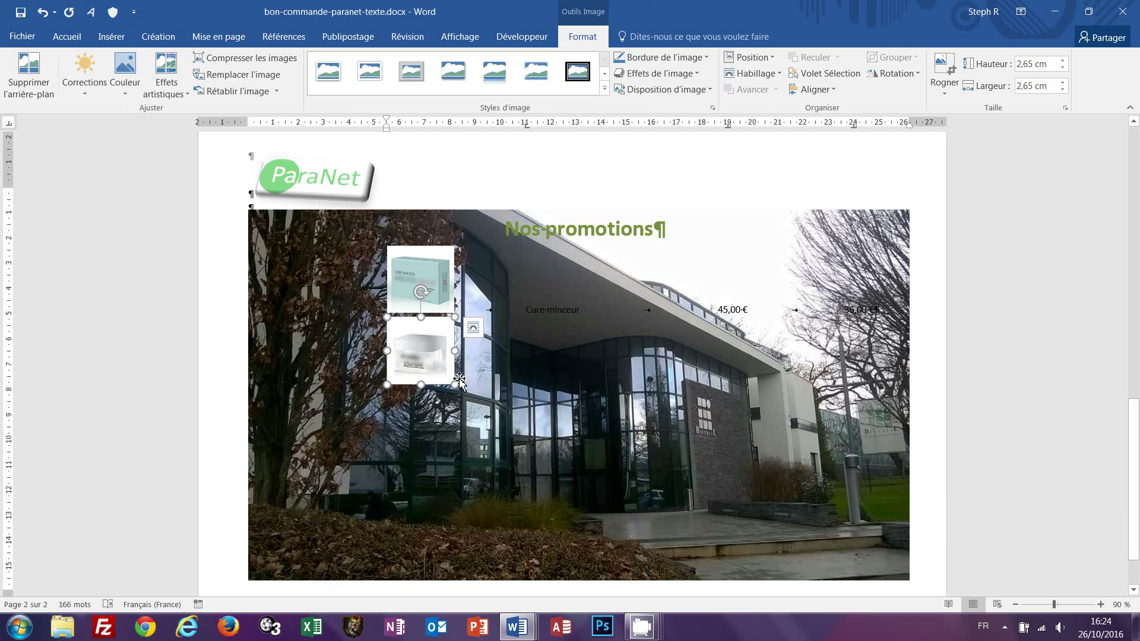
pyautogui.click(474, 403)
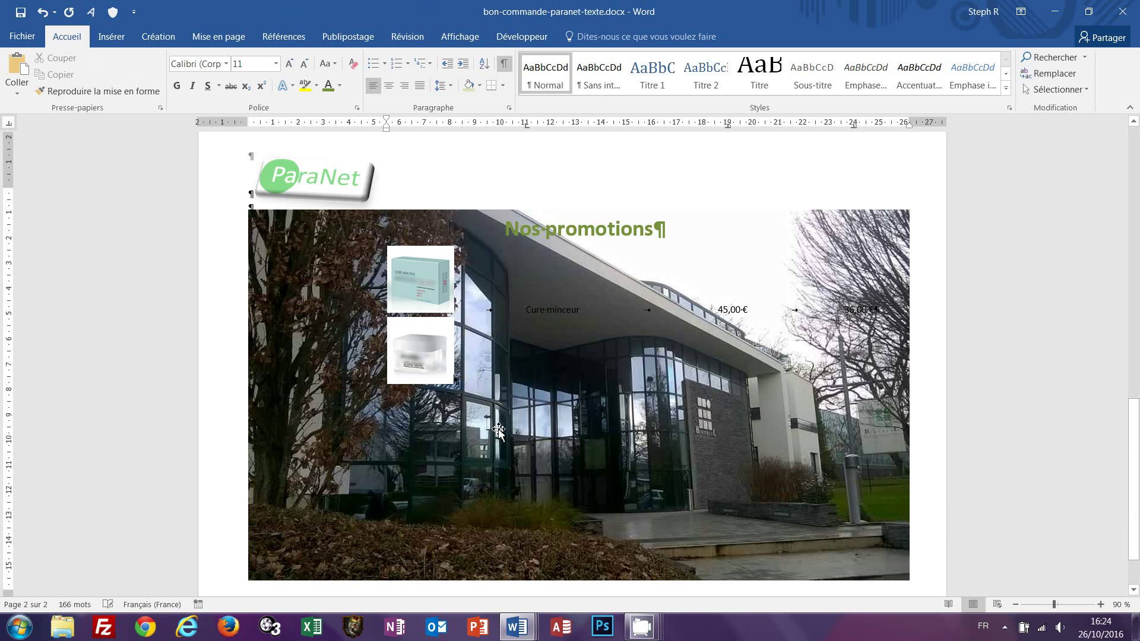
# - After the cream jar picture, enter "Soin perfecteur", "56,00 €" and "47,00 €" separated by tabs, checking the values against bon-commande-paranet.docx
pyautogui.press('Tab')
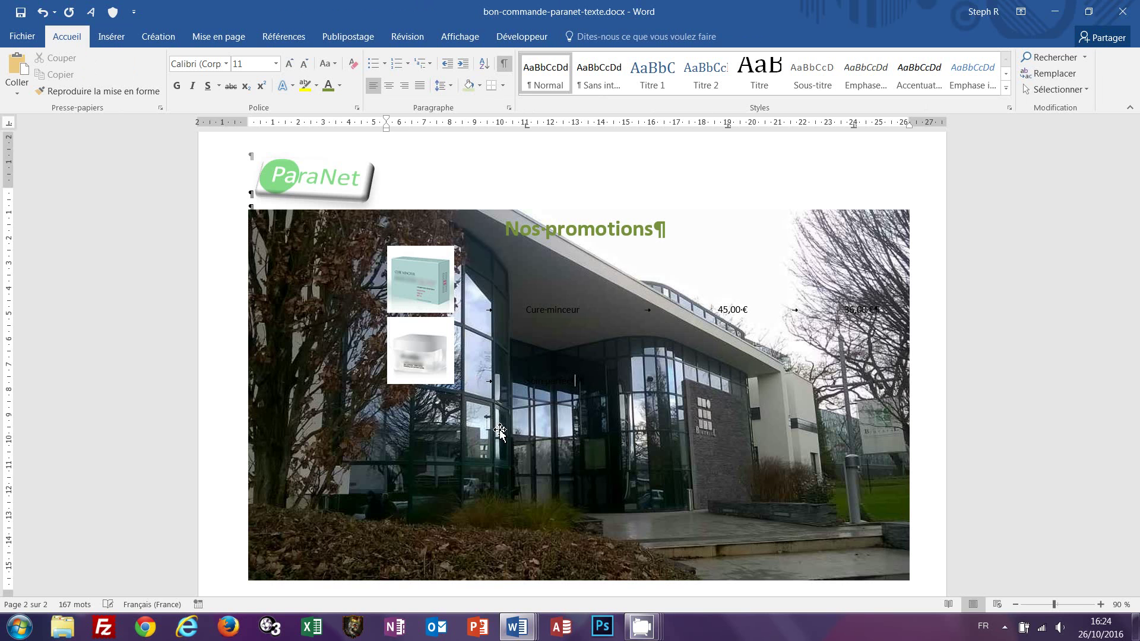
pyautogui.write('Soin perfecteur')
pyautogui.press('Tab')
pyautogui.hotkey('alt', 'Tab')
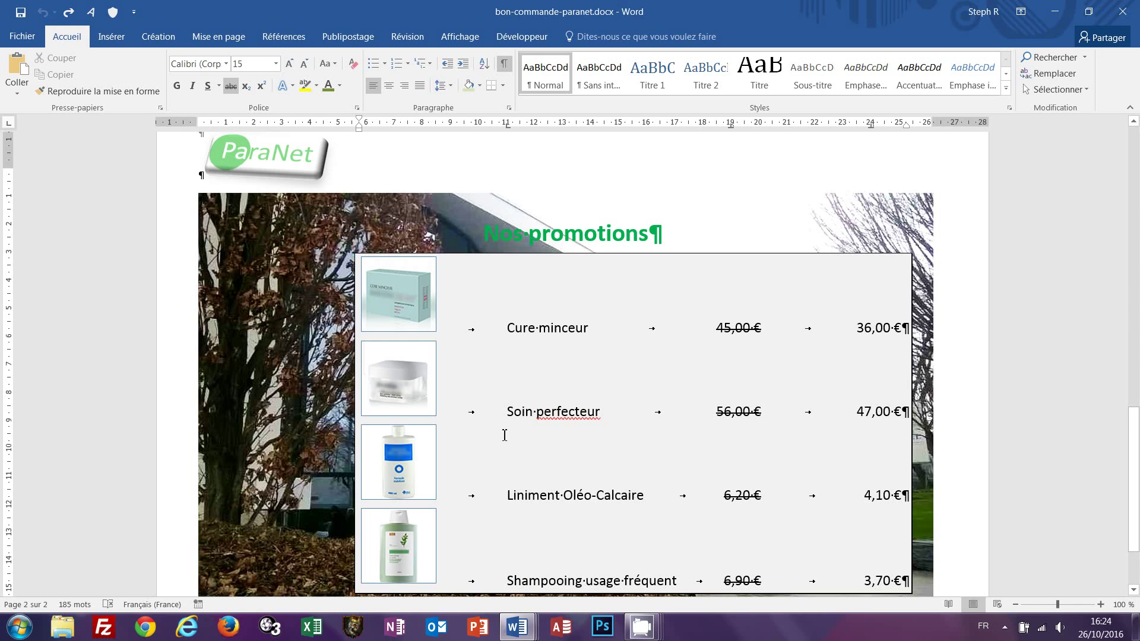
pyautogui.hotkey('alt', 'Tab')
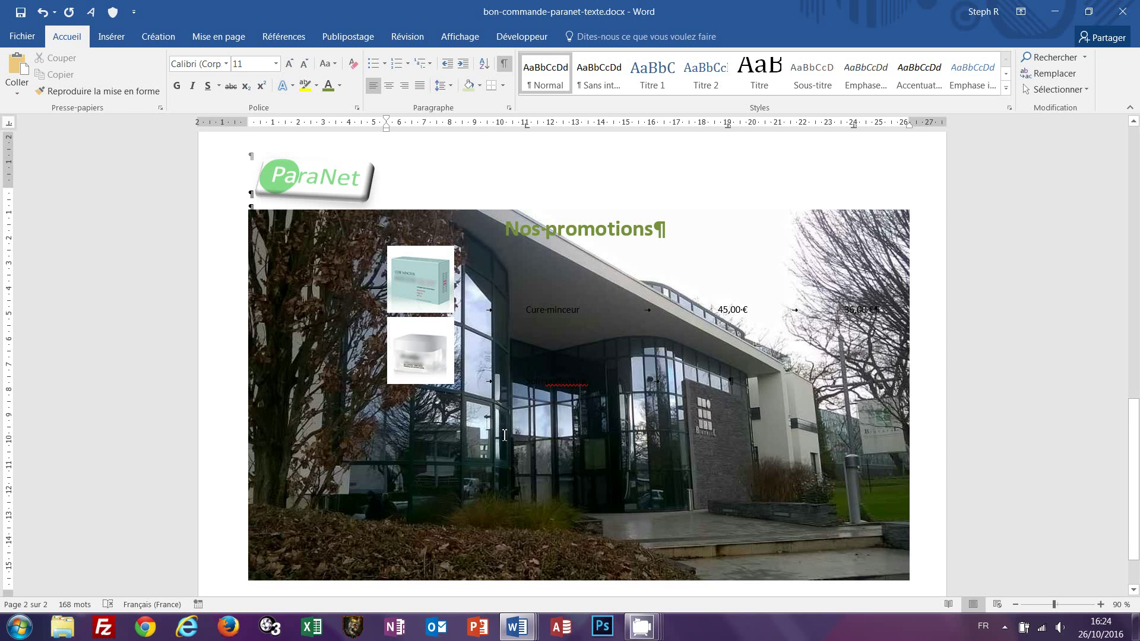
pyautogui.write('56,00 ')
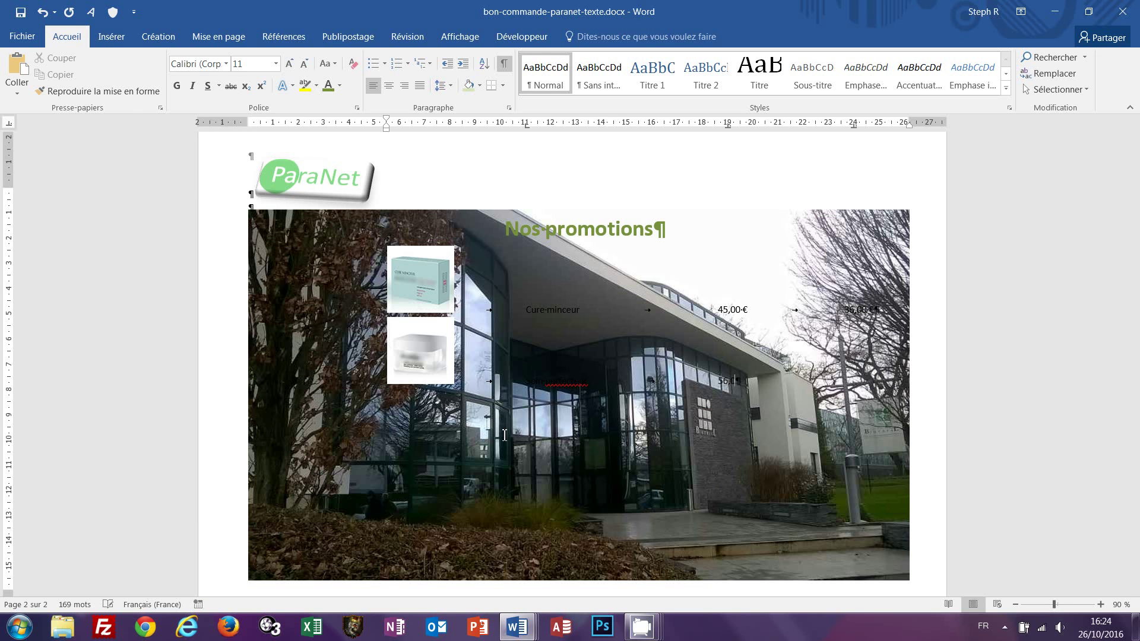
pyautogui.write('€')
pyautogui.press('Tab')
pyautogui.write('47,00 €')
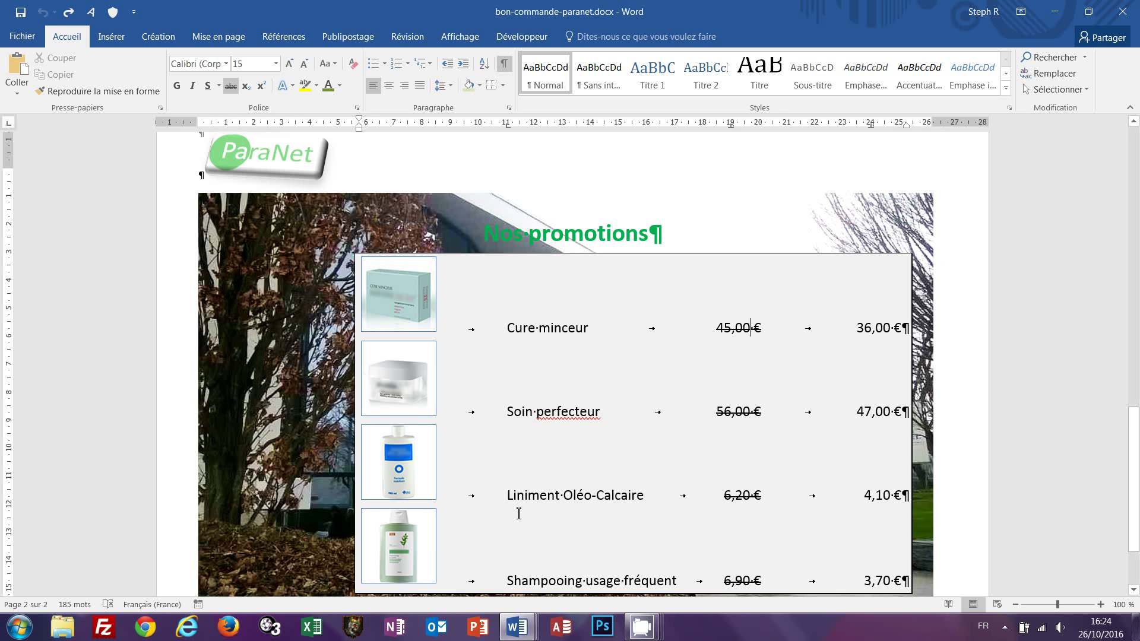
pyautogui.hotkey('alt', 'Tab')
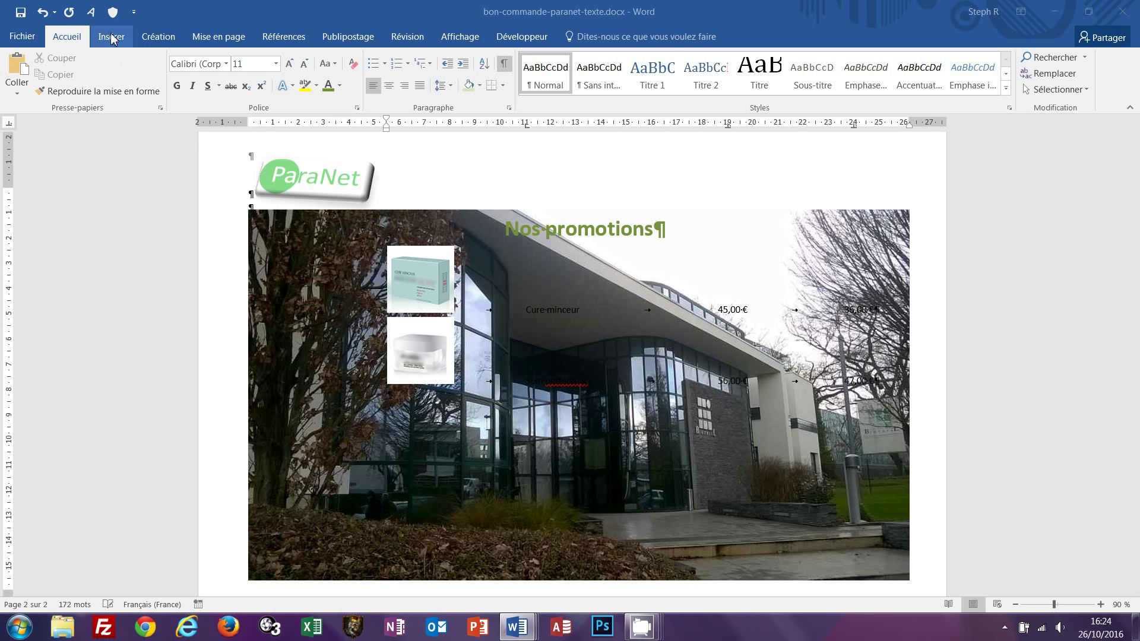
# - Insert the picture liniment.png on the line below Soin perfecteur
pyautogui.click(111, 37)
pyautogui.click(160, 74)
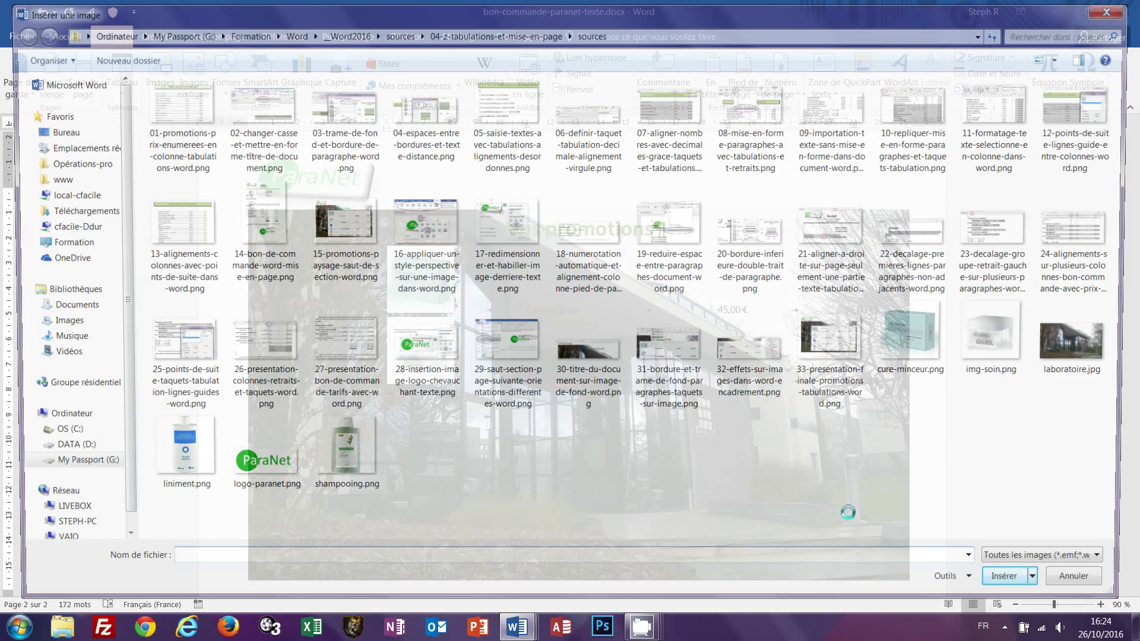
pyautogui.doubleClick(175, 457)
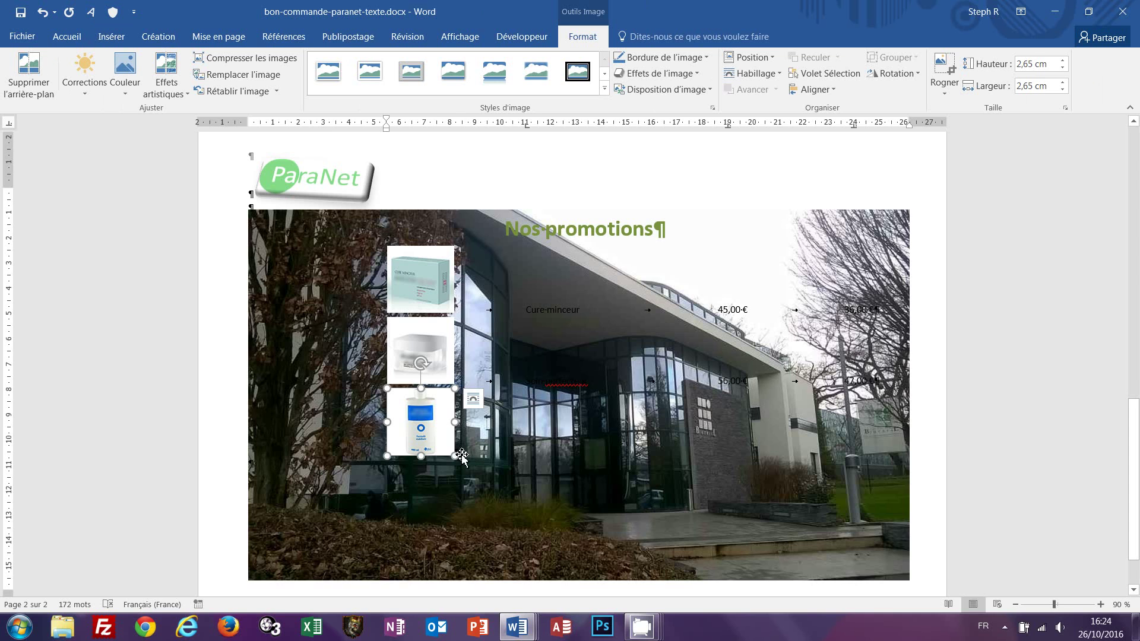
pyautogui.click(469, 456)
pyautogui.click(499, 486)
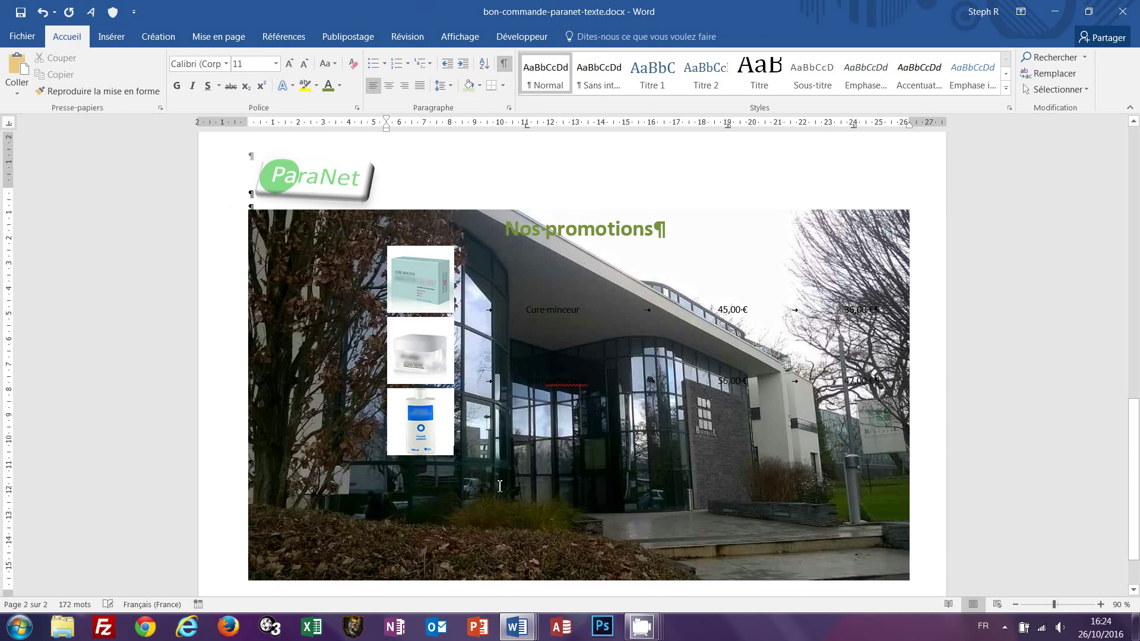
# - After the liniment picture, enter "Liniment Oléo-Calcaire", "6,20 €" and "4,10 €" separated by tabs, checking the model's prices, and add a new paragraph
pyautogui.press('Tab')
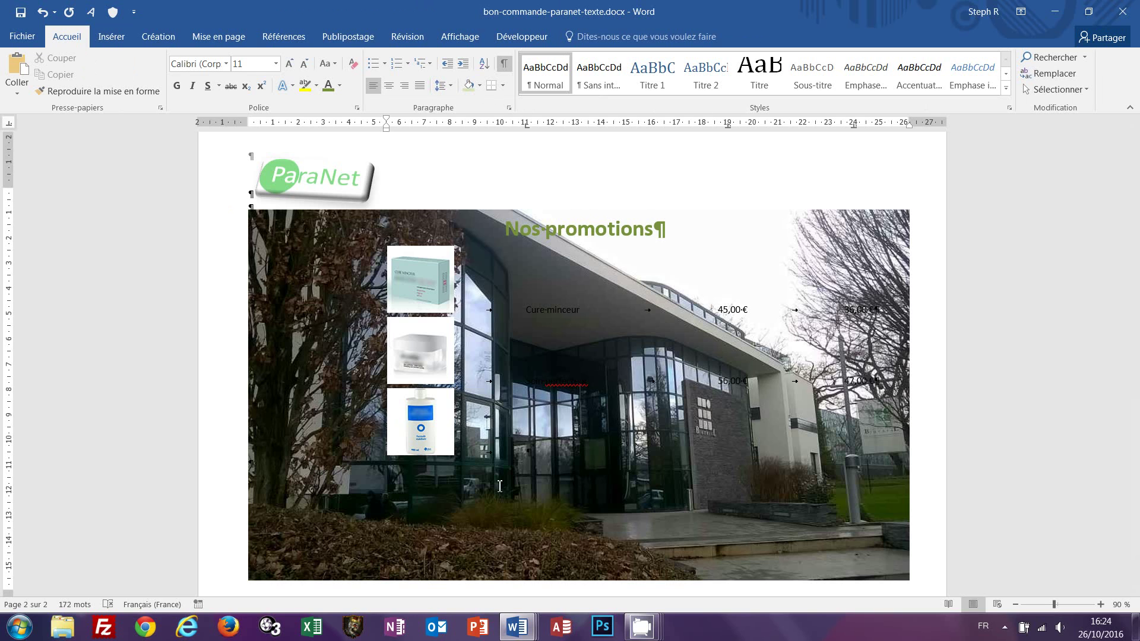
pyautogui.write('Liniment Oléo-calcai')
pyautogui.hotkey('alt', 'Tab')
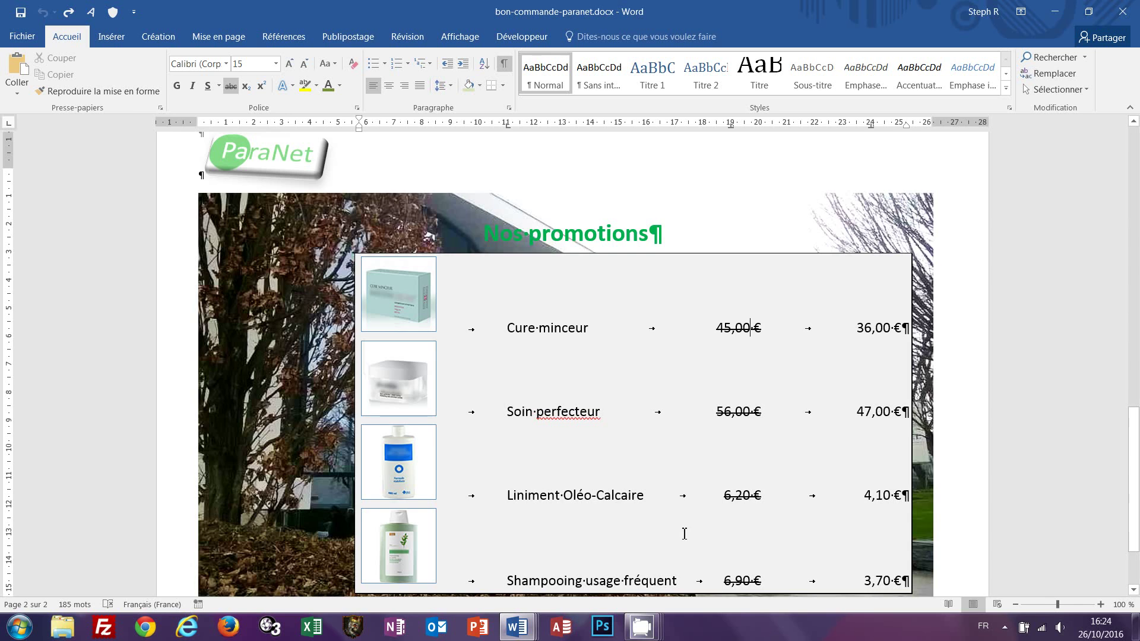
pyautogui.hotkey('alt', 'Tab')
pyautogui.write('6,20')
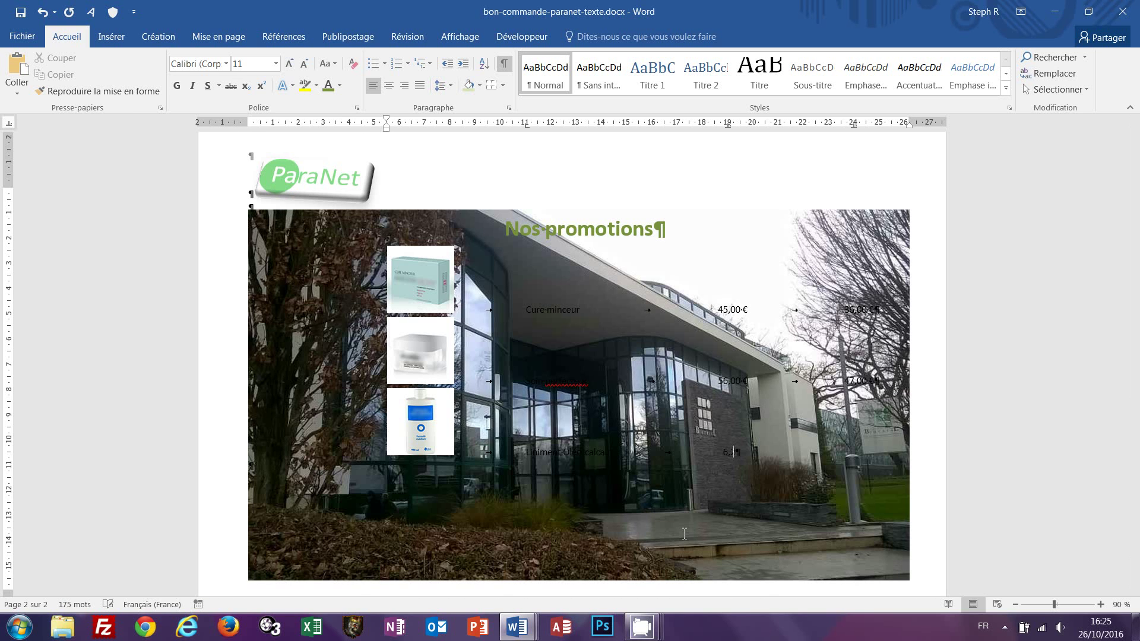
pyautogui.write(' €')
pyautogui.press('Tab')
pyautogui.hotkey('alt', 'Tab')
pyautogui.hotkey('alt', 'Tab')
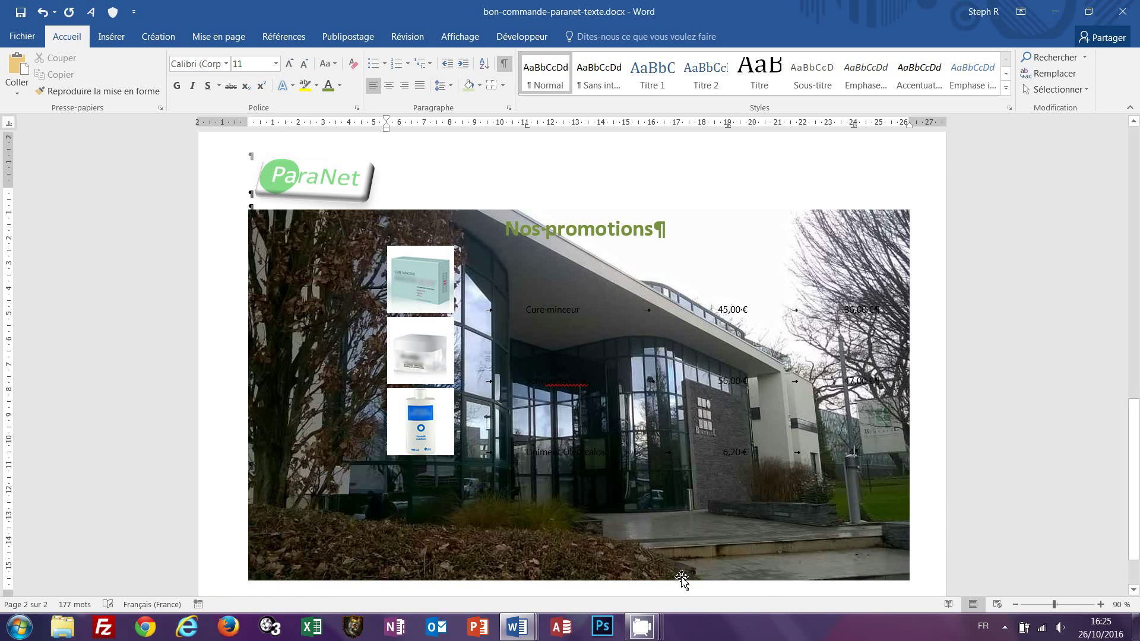
pyautogui.write('4,10')
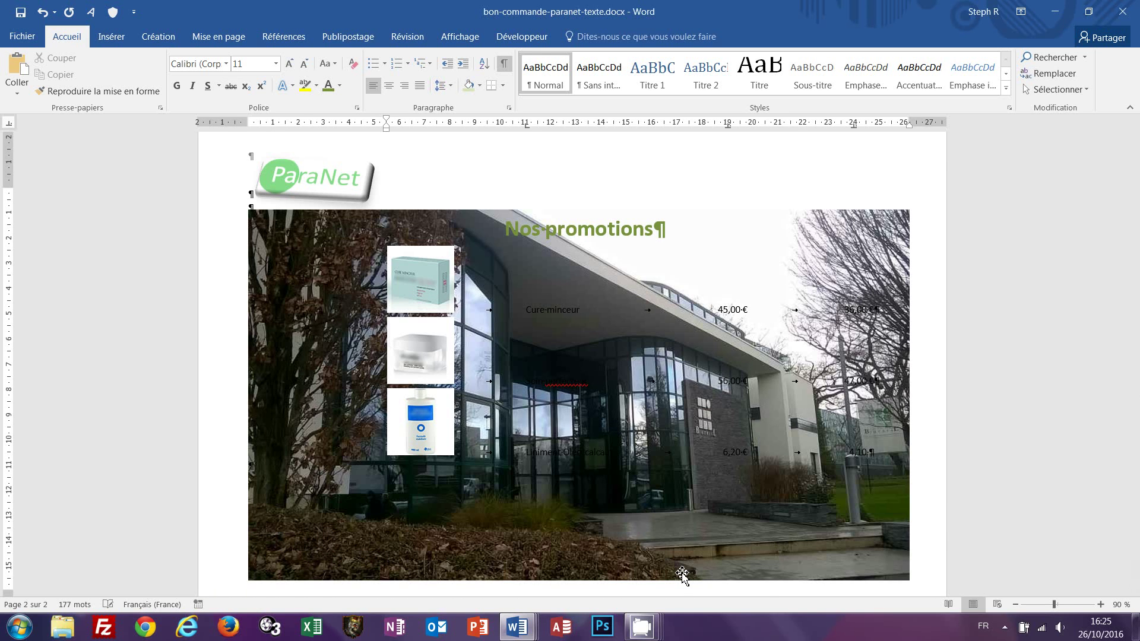
pyautogui.write(' €')
pyautogui.press('Return')
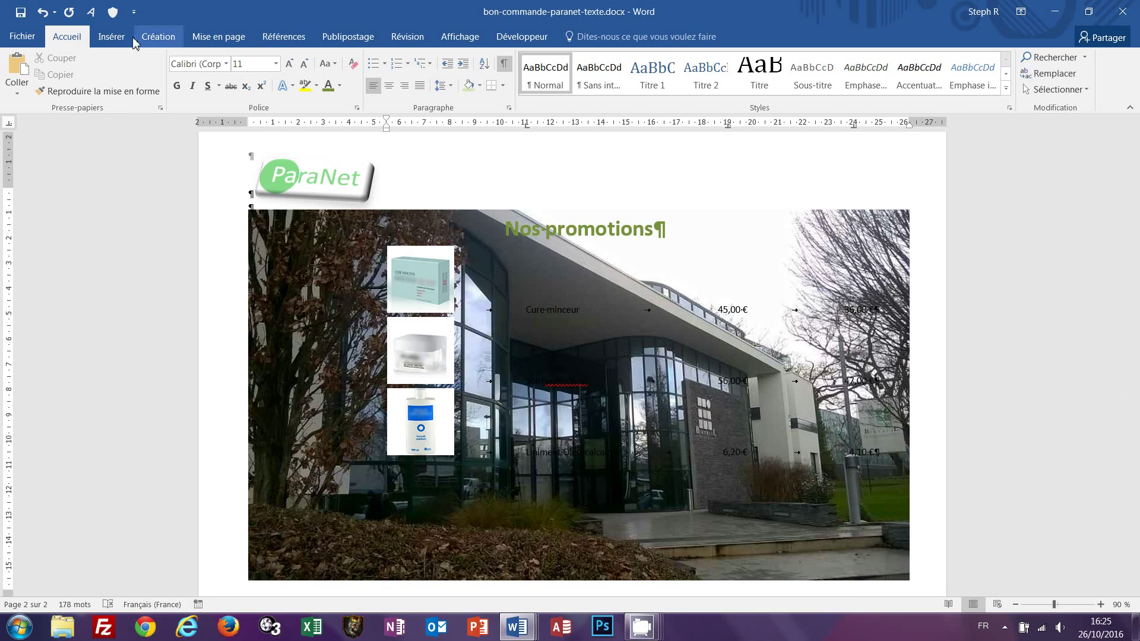
# - Insert the picture shampooing.png in the new paragraph below the liniment line
pyautogui.click(121, 39)
pyautogui.click(160, 74)
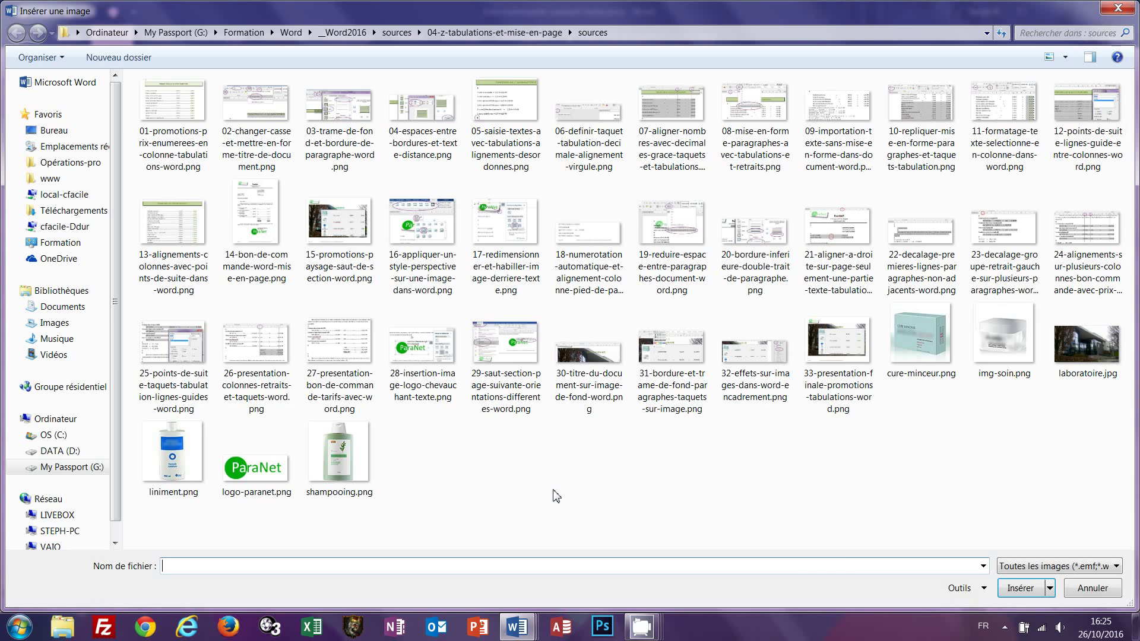
pyautogui.doubleClick(347, 463)
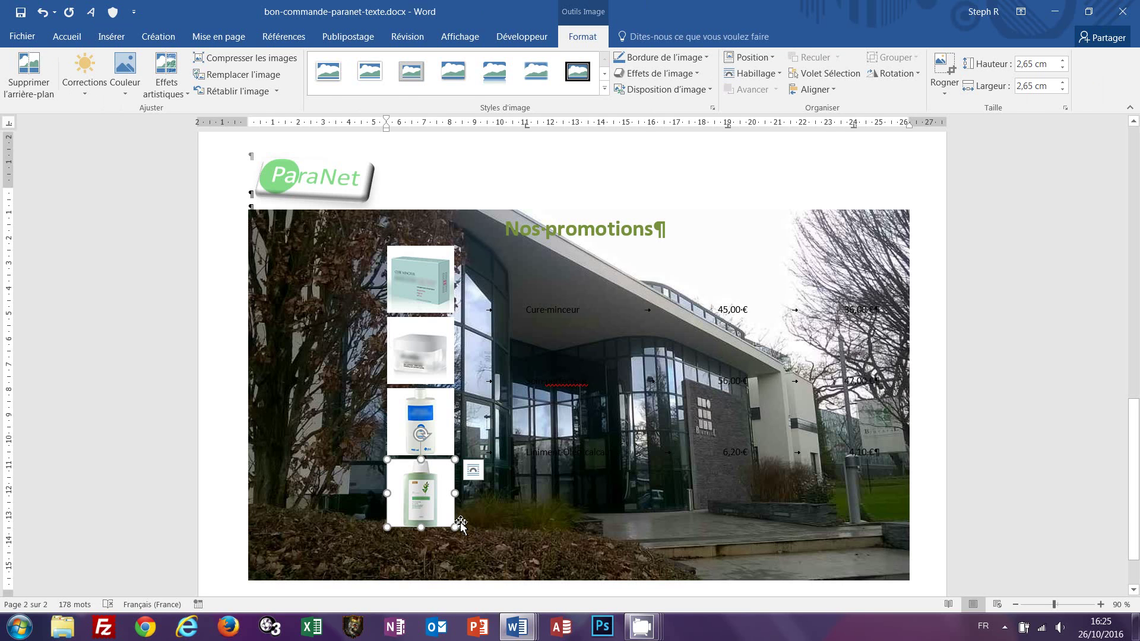
pyautogui.click(537, 558)
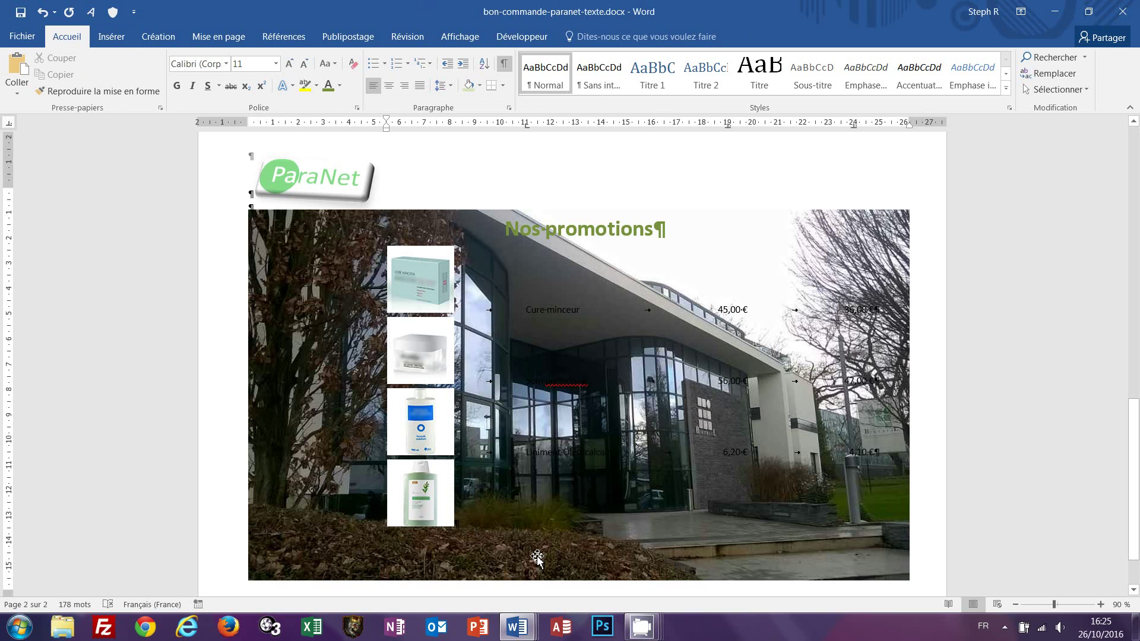
# - After the shampoo picture, enter "Shampooing usage fréquent", "6,90 €" and "3,70 €" aligned with tabs
pyautogui.write('Shamp')
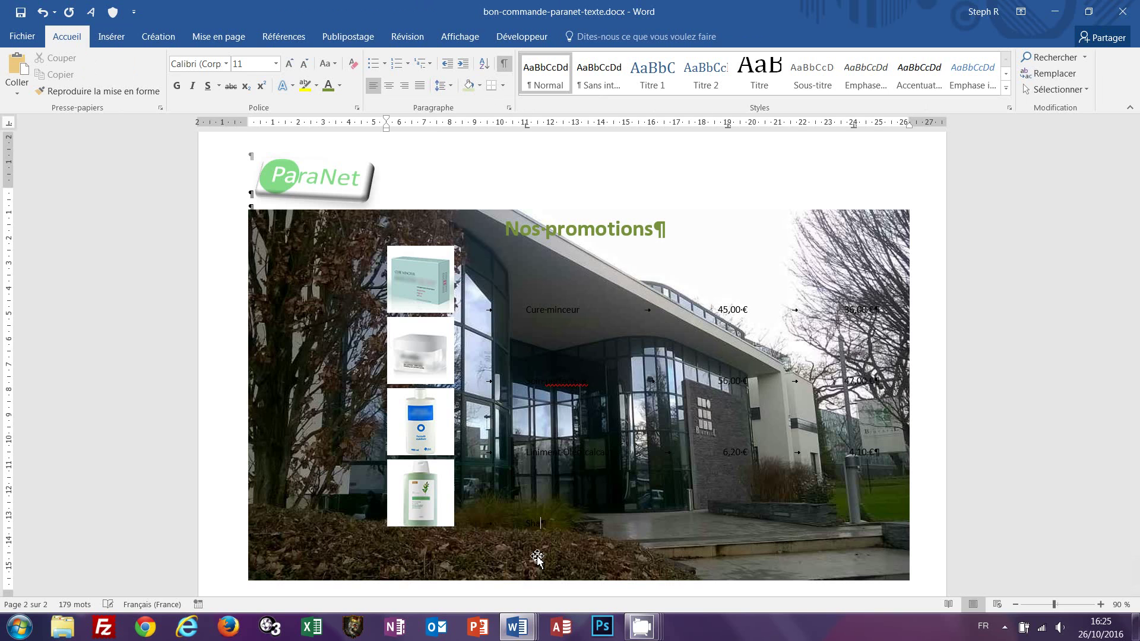
pyautogui.write('ooing usage fréquent')
pyautogui.press('Tab')
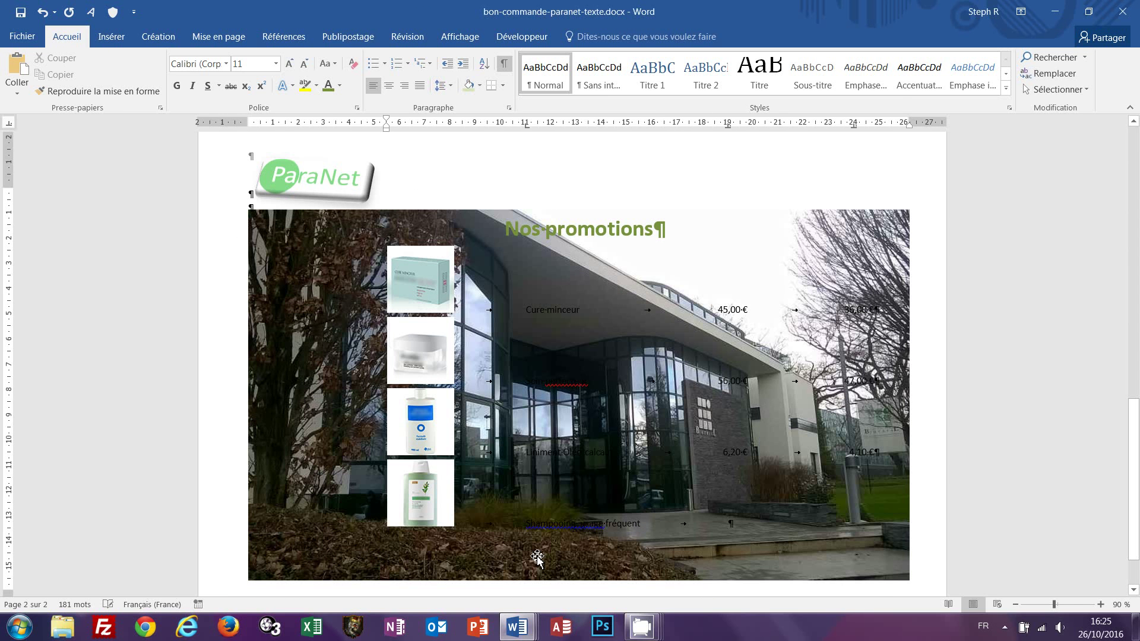
pyautogui.write('6')
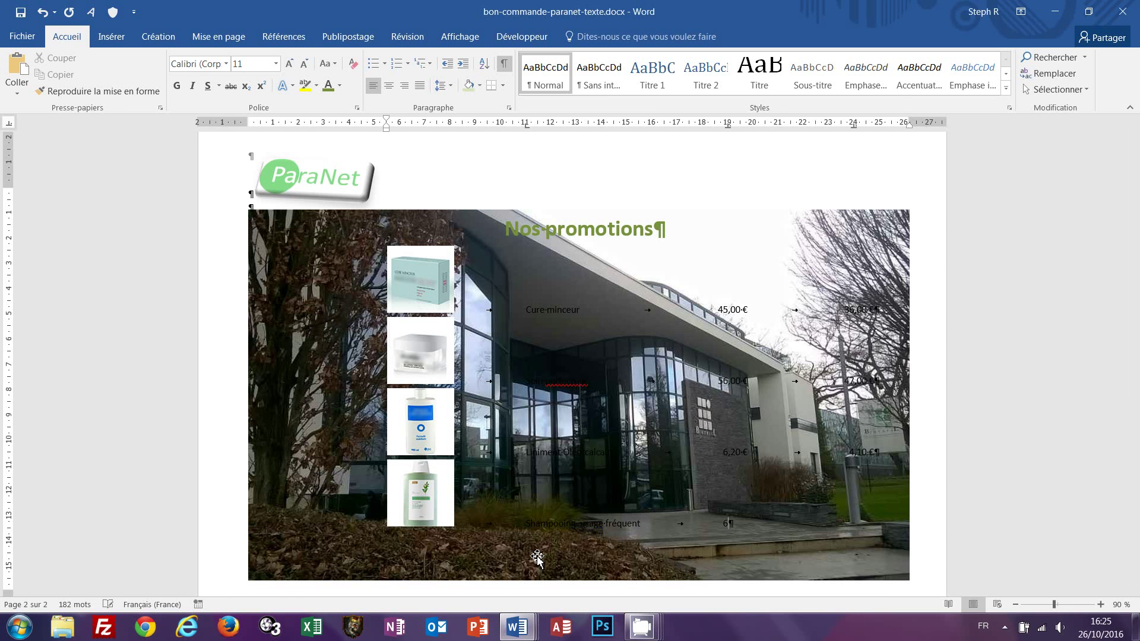
pyautogui.write(',90 €')
pyautogui.press('Tab')
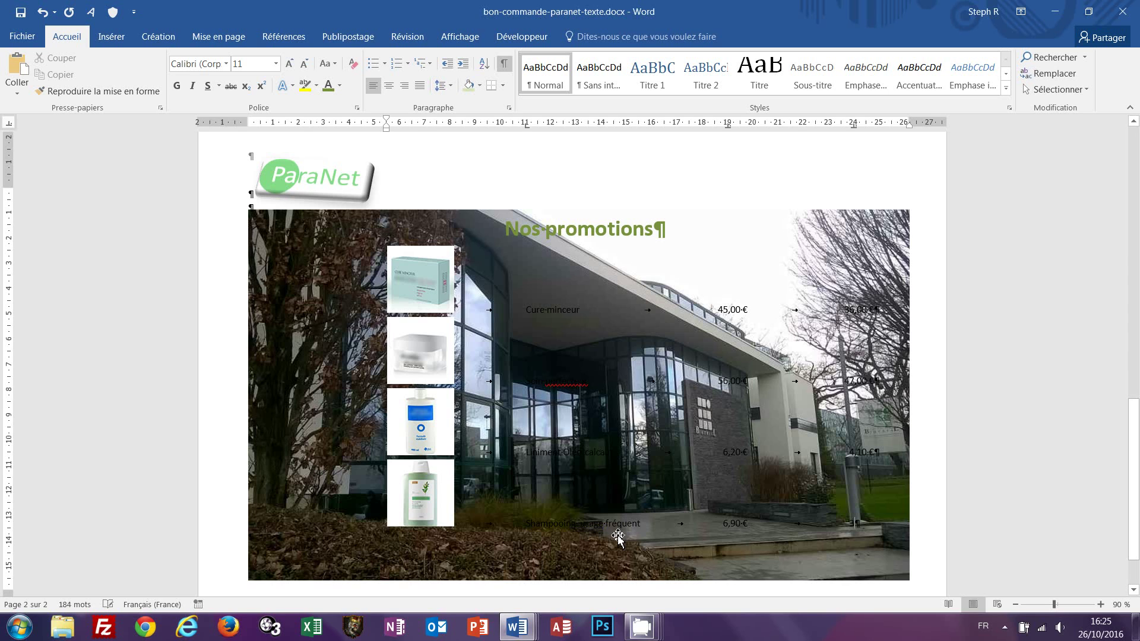
pyautogui.write('3,70 €')
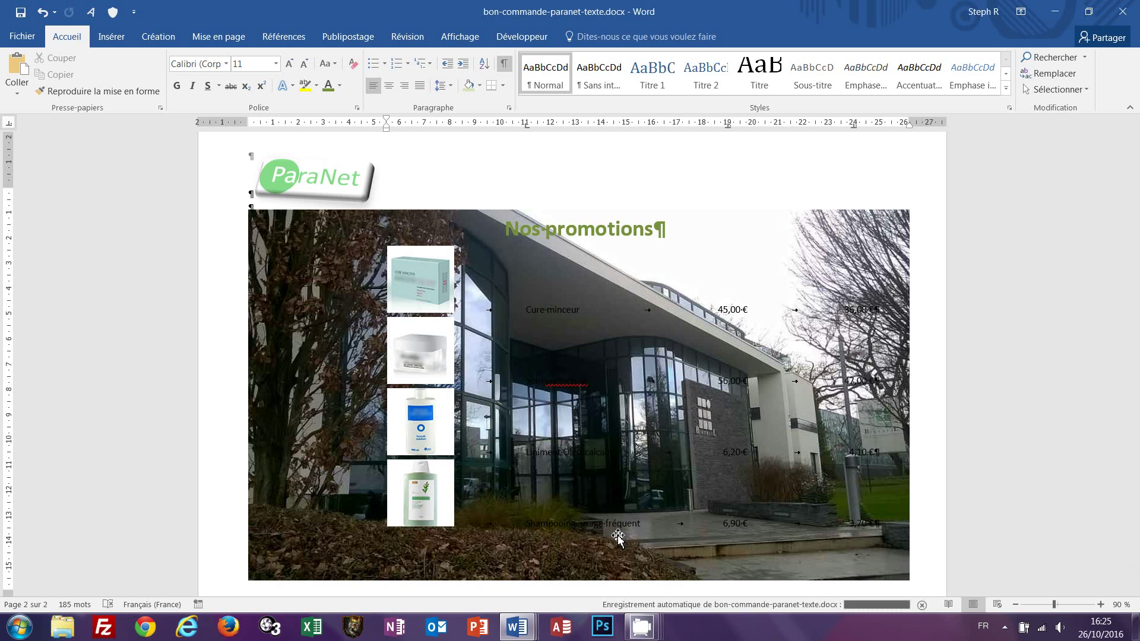
# - Shade the four product paragraphs with the lightest grey theme colour, checking the model bon-commande-paranet.docx for reference
pyautogui.hotkey('shift', 'Up')
pyautogui.hotkey('shift', 'Up')
pyautogui.hotkey('shift', 'Up')
pyautogui.hotkey('shift', 'Up')
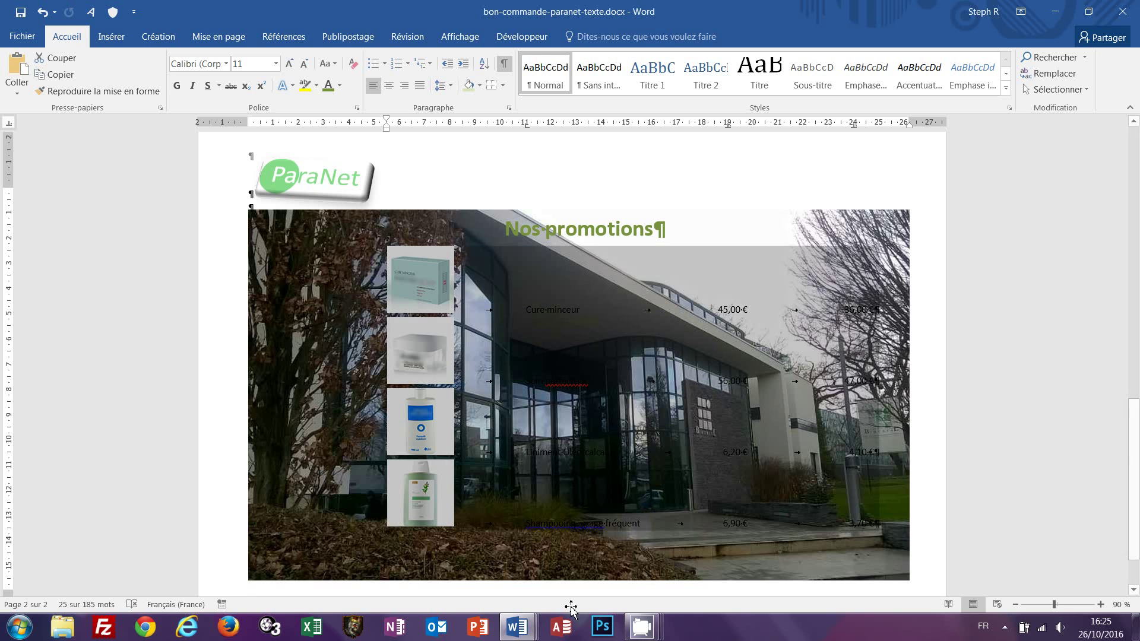
pyautogui.moveTo(516, 628)
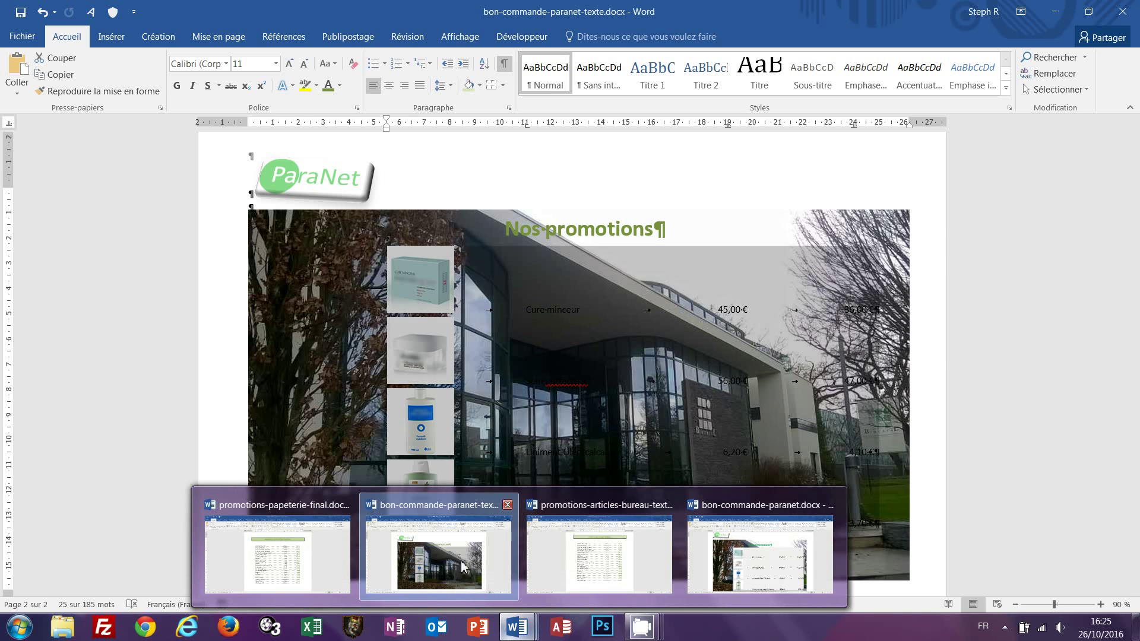
pyautogui.click(763, 555)
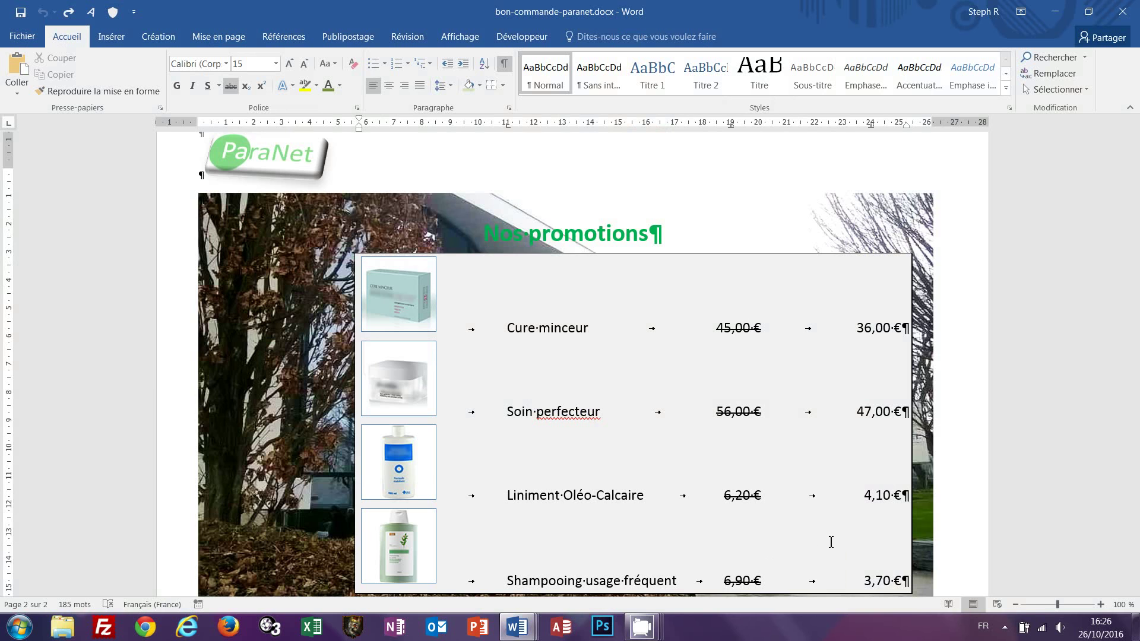
pyautogui.moveTo(516, 635)
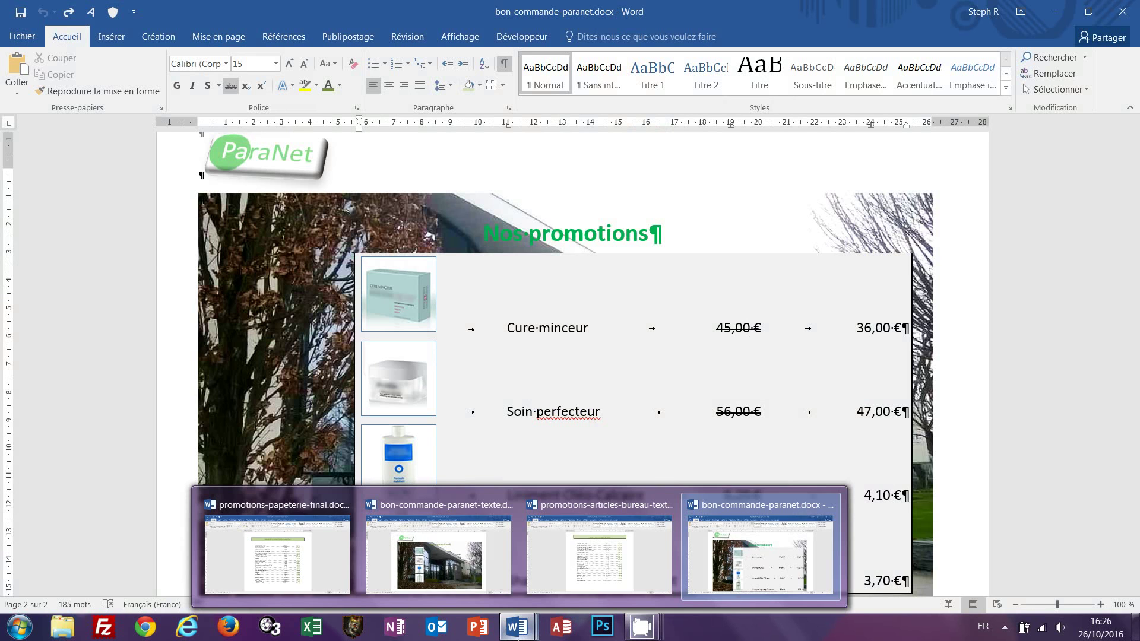
pyautogui.click(438, 552)
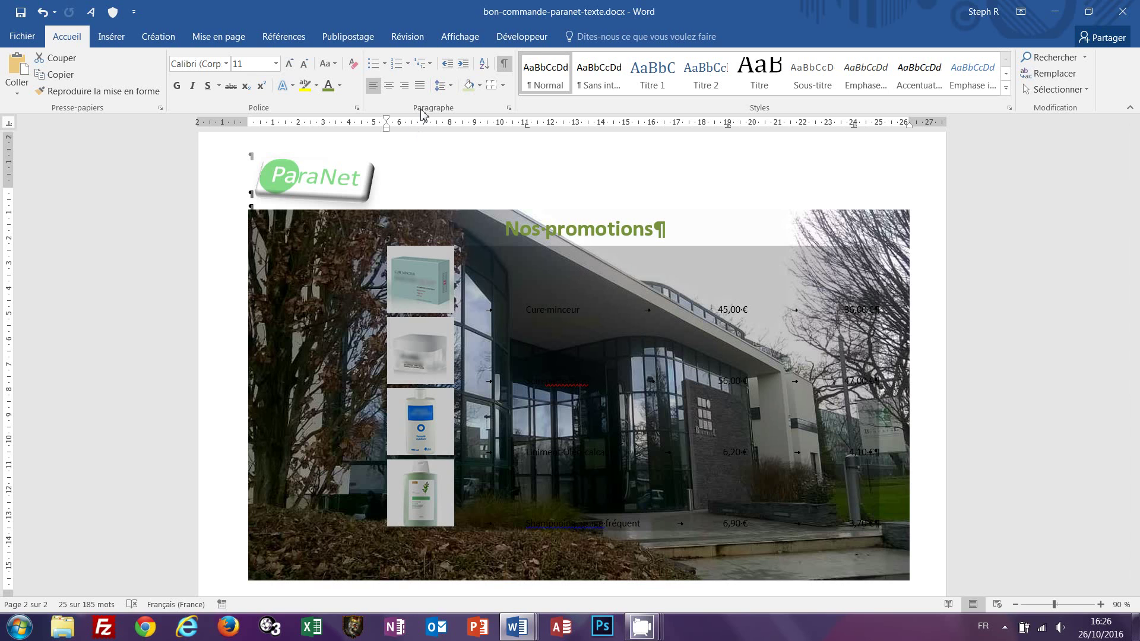
pyautogui.click(479, 86)
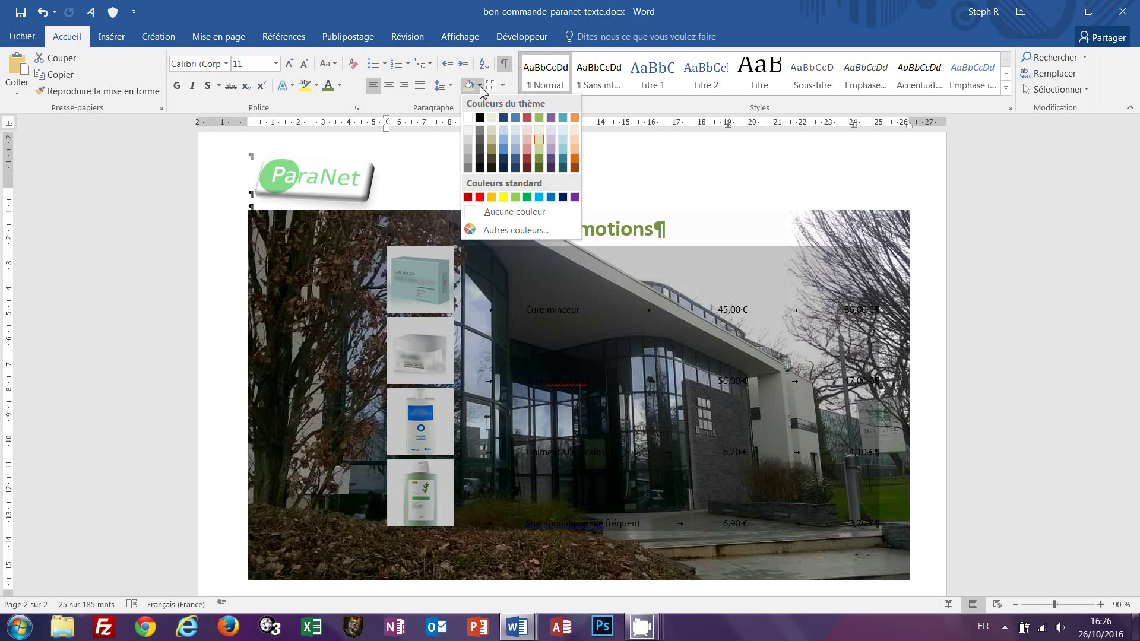
pyautogui.click(467, 129)
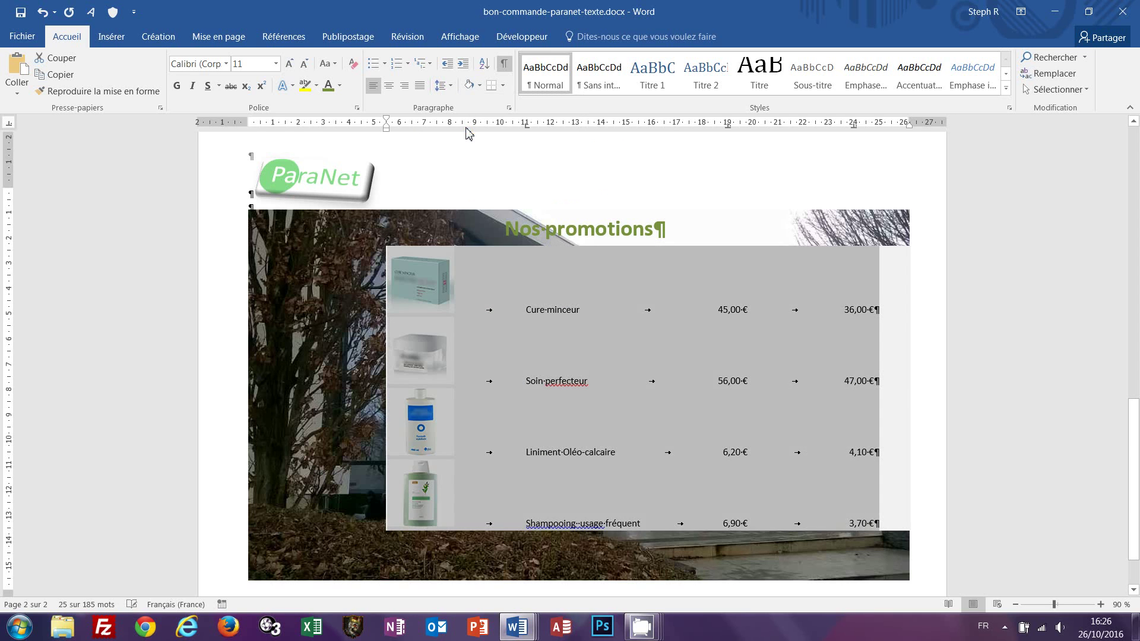
# - Apply a single-line ¾ pt box border around the four product paragraphs and compare the result with the model document
pyautogui.click(503, 86)
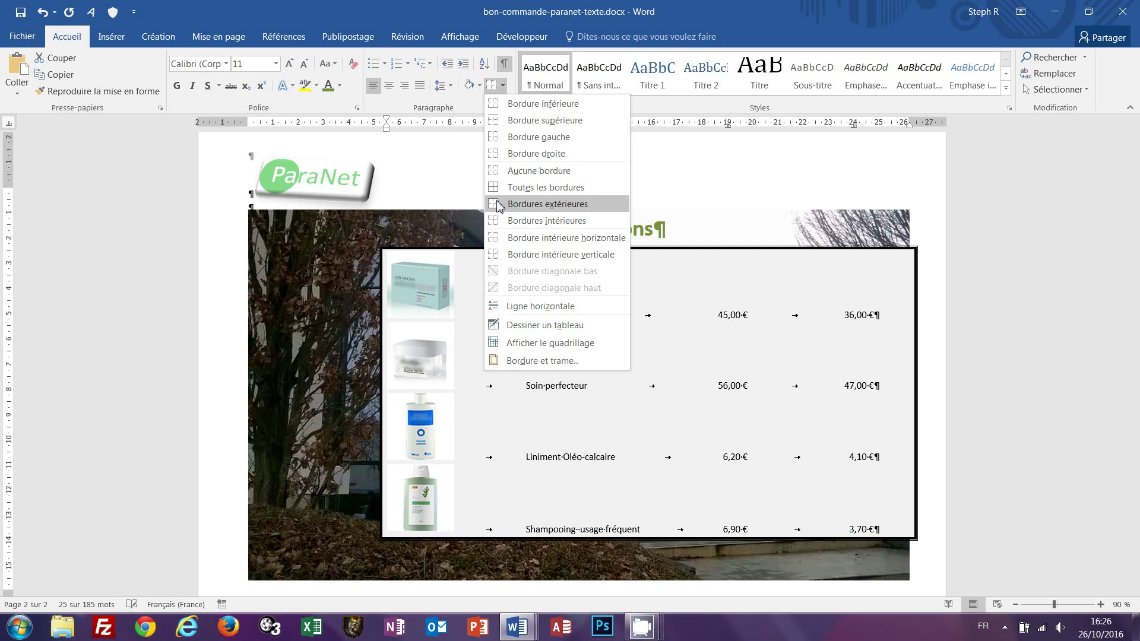
pyautogui.click(520, 362)
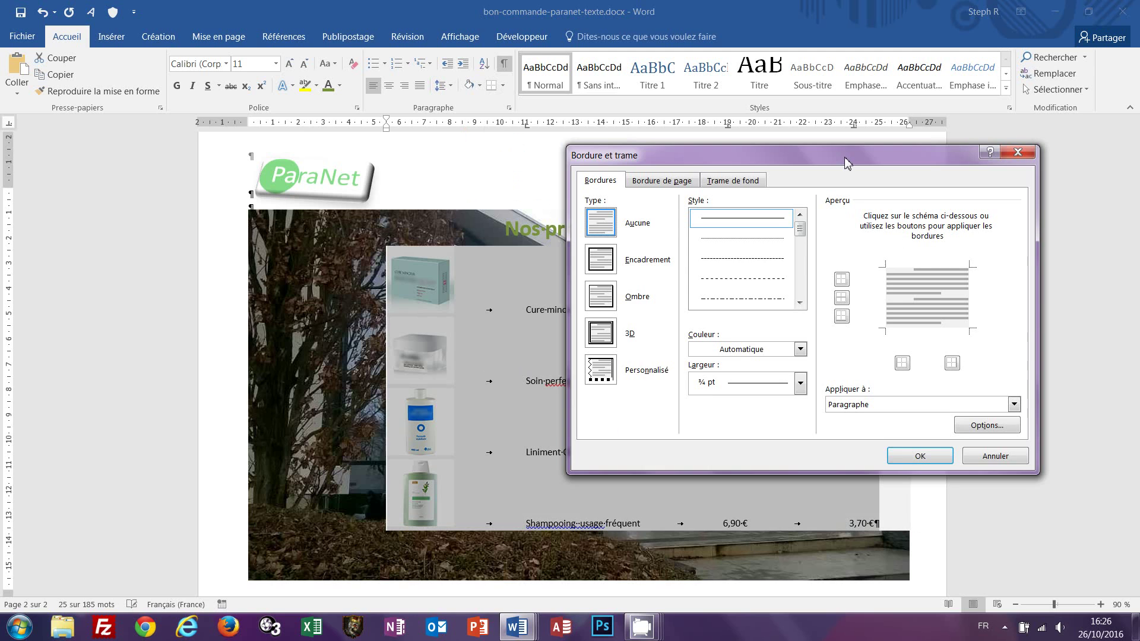
pyautogui.moveTo(847, 162); pyautogui.dragTo(836, 165)
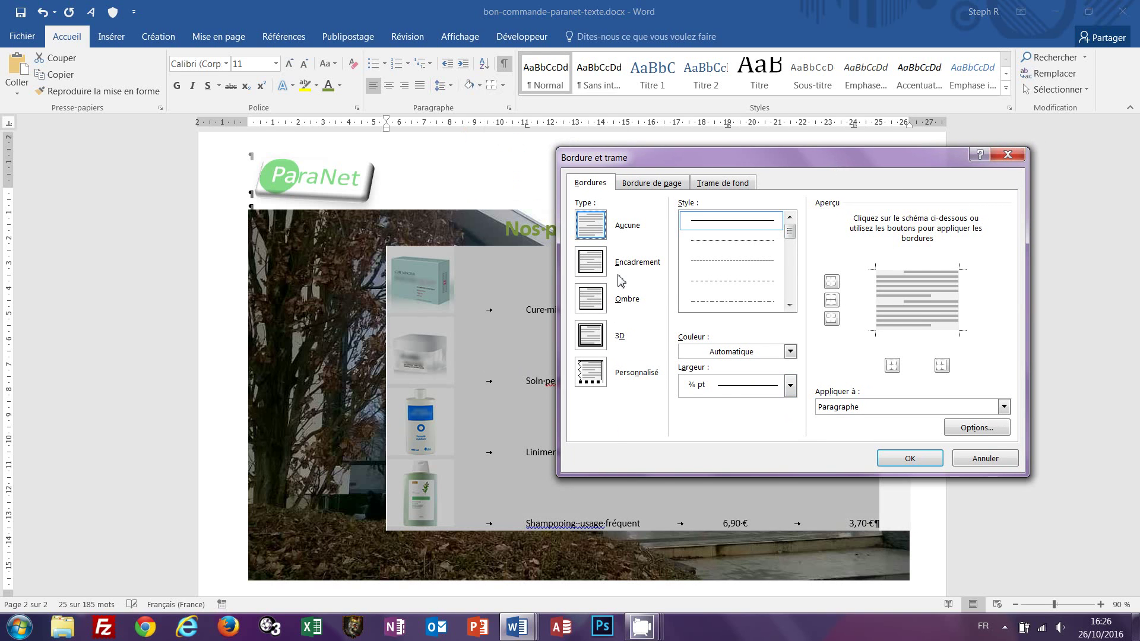
pyautogui.click(589, 271)
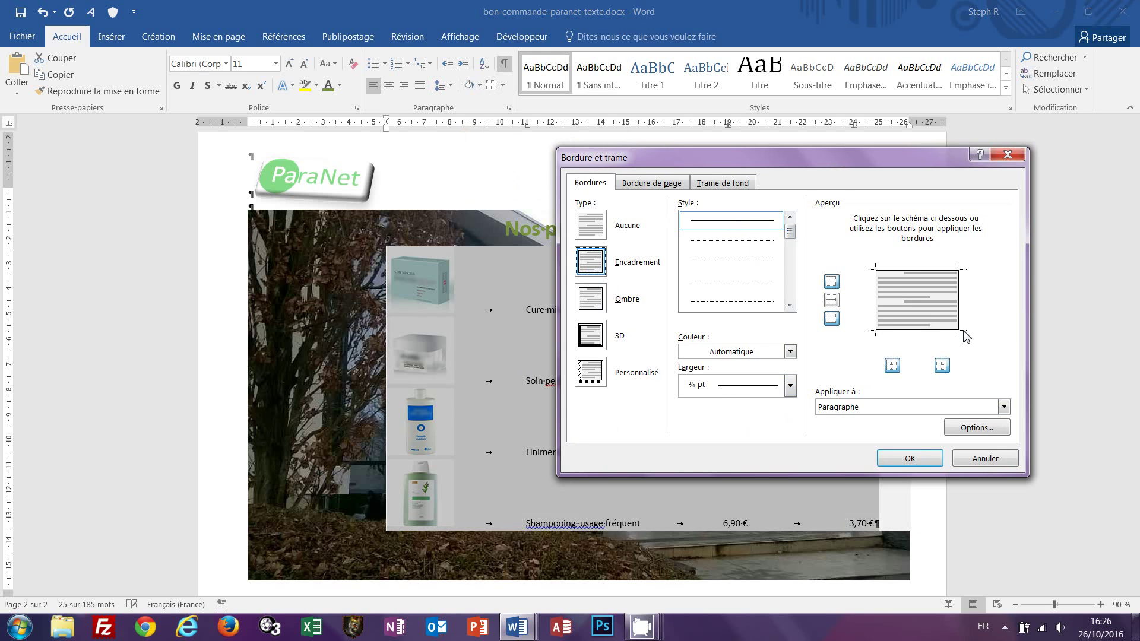
pyautogui.click(924, 459)
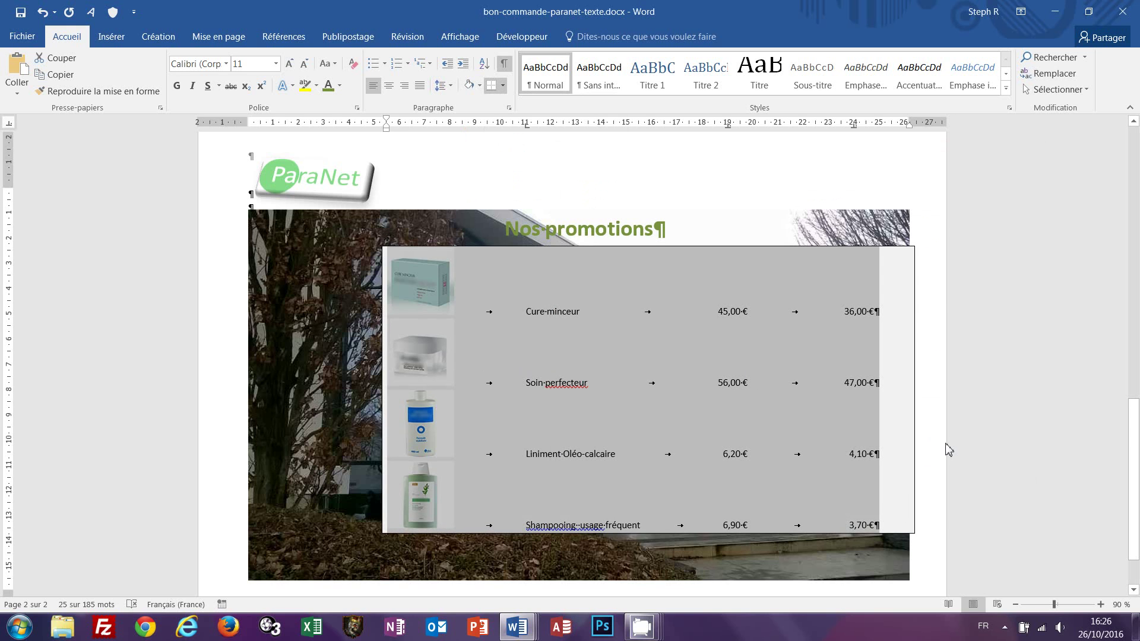
pyautogui.click(945, 448)
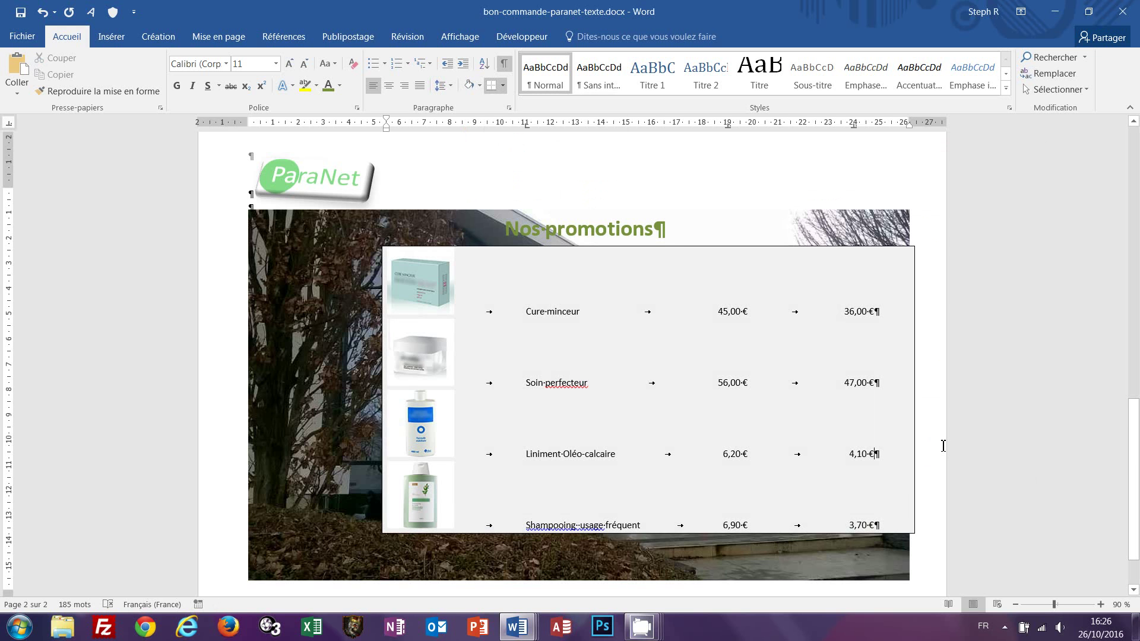
pyautogui.moveTo(503, 635)
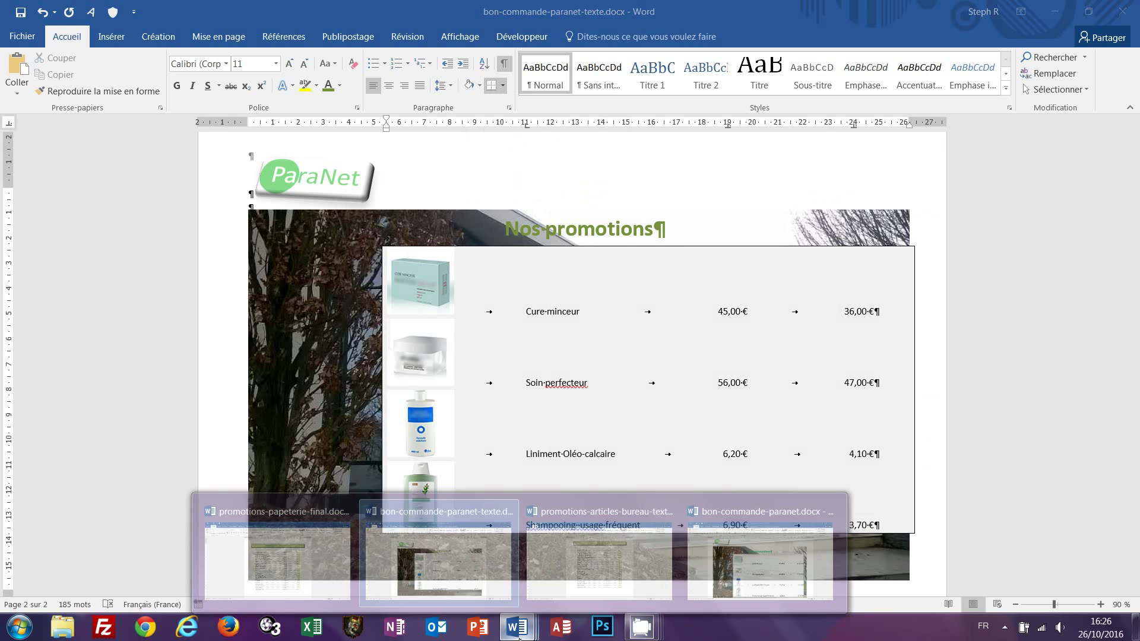
pyautogui.click(743, 586)
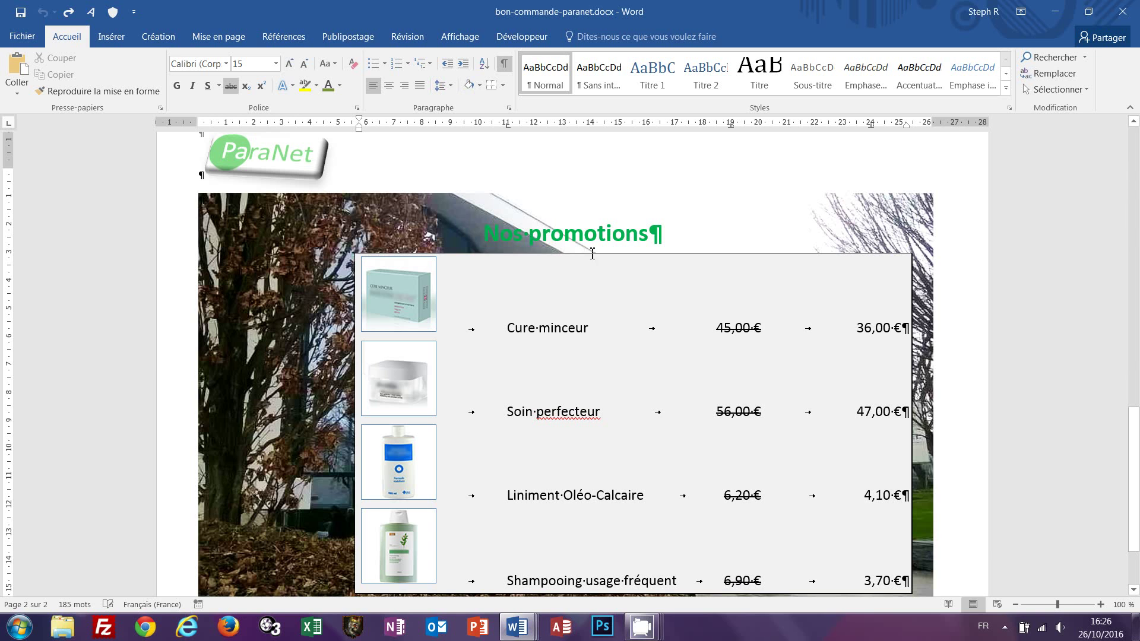
pyautogui.moveTo(514, 634)
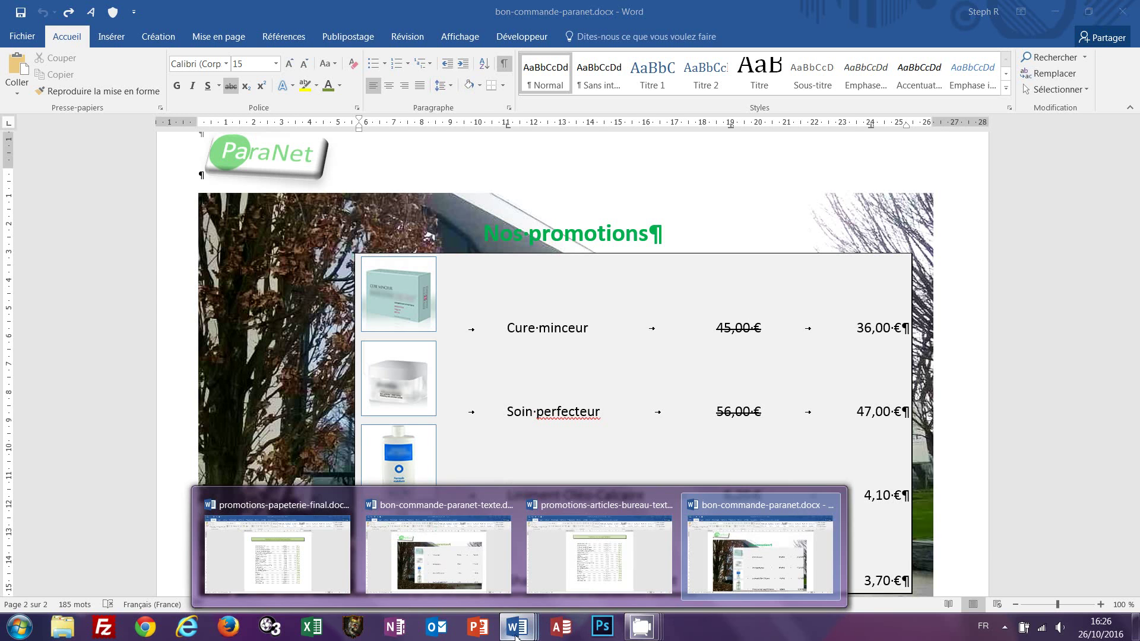
pyautogui.click(467, 575)
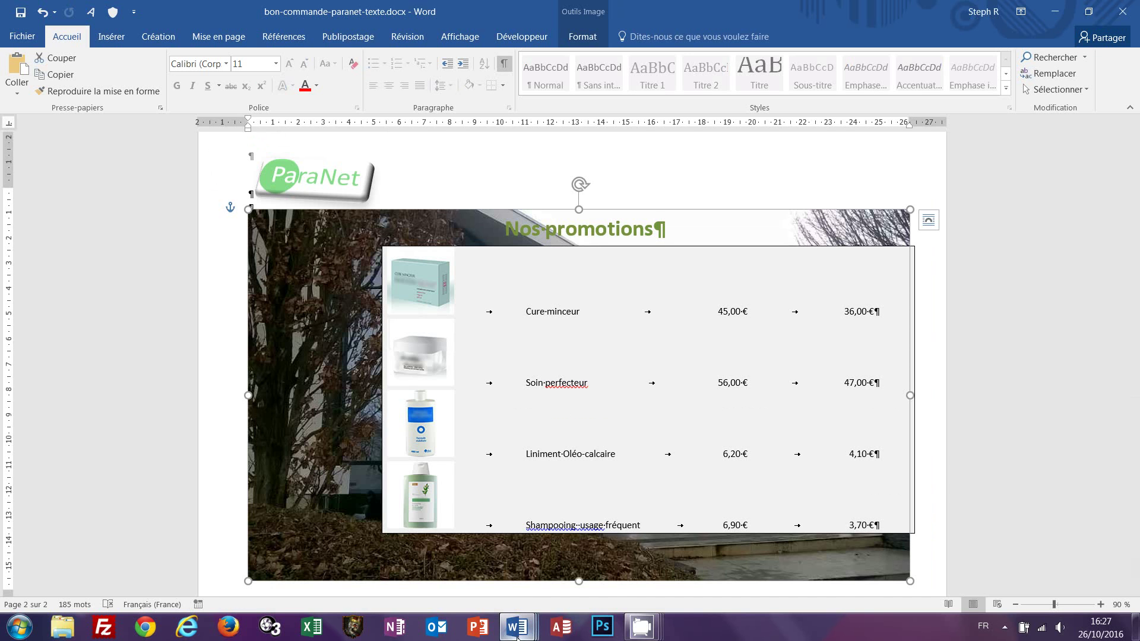
# - Check the text size in the model's product lines and set the four product lines to 15 pt
pyautogui.moveTo(517, 631)
pyautogui.click(754, 525)
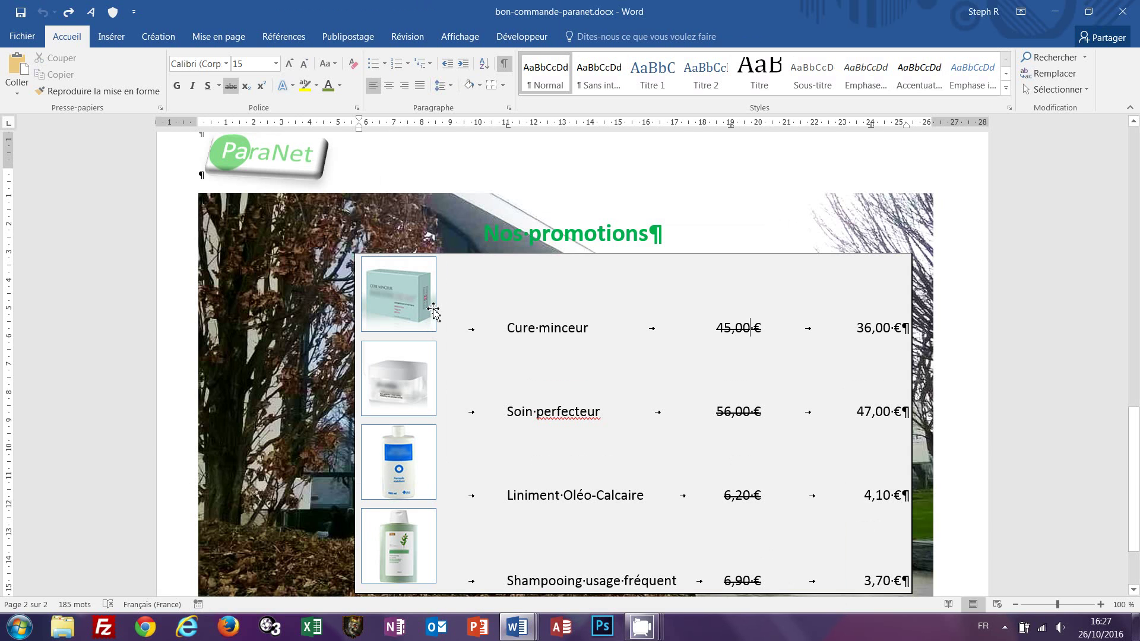
pyautogui.click(566, 333)
pyautogui.moveTo(509, 636)
pyautogui.click(457, 589)
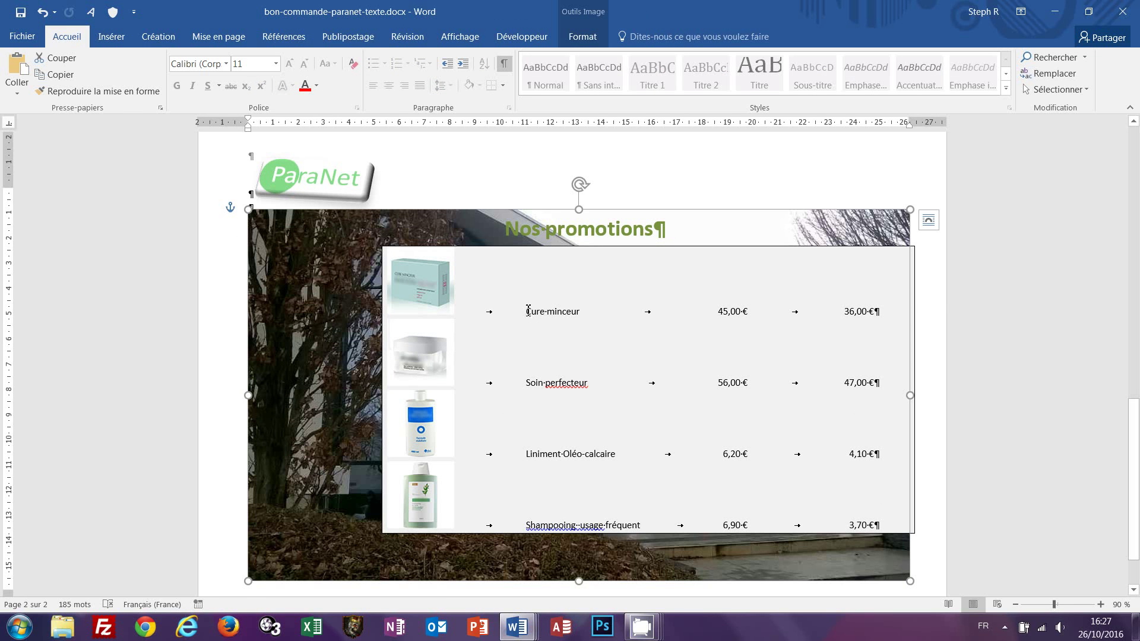
pyautogui.moveTo(527, 312); pyautogui.dragTo(885, 525)
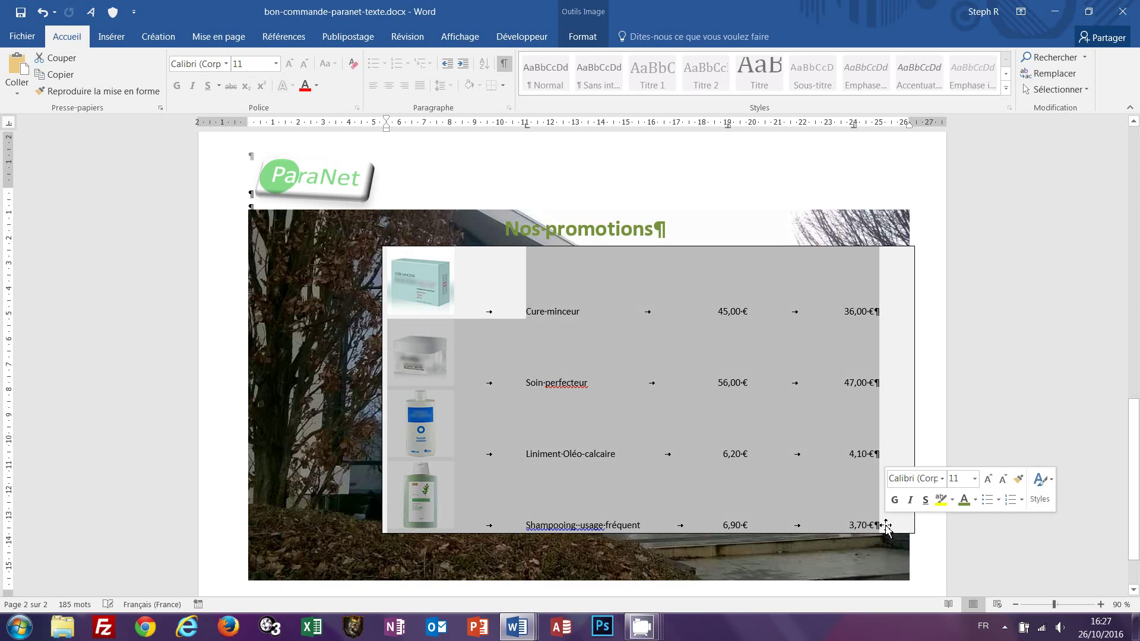
pyautogui.click(253, 64)
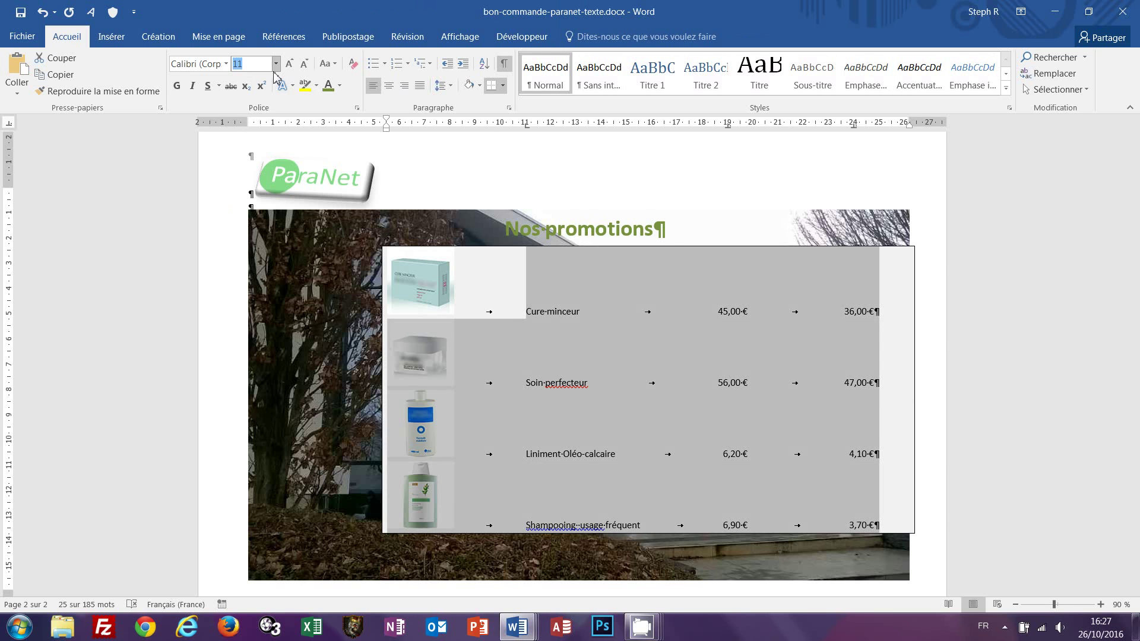
pyautogui.write('15')
pyautogui.press('Return')
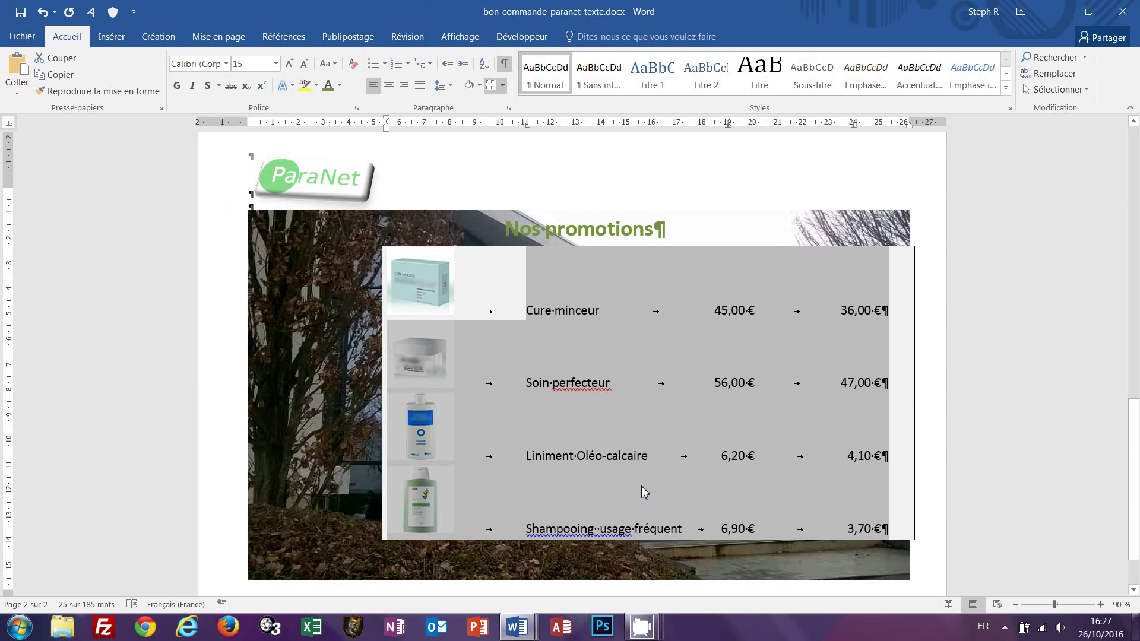
# - Insert "à" between "Shampooing" and "usage", and strike through the first price column of all four products
pyautogui.click(597, 532)
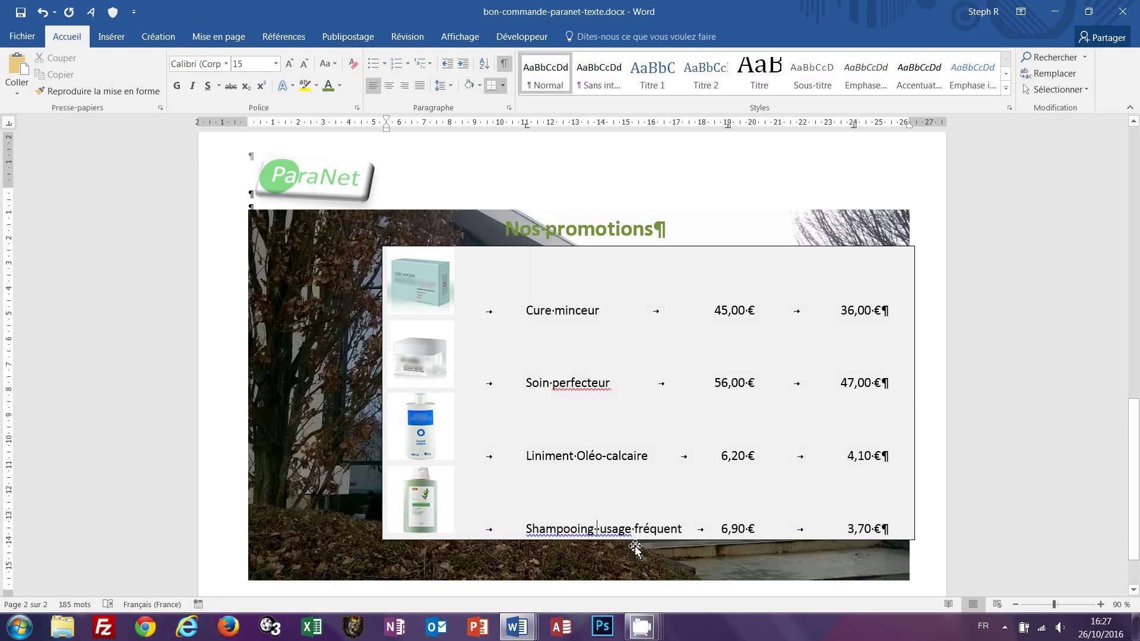
pyautogui.write('à')
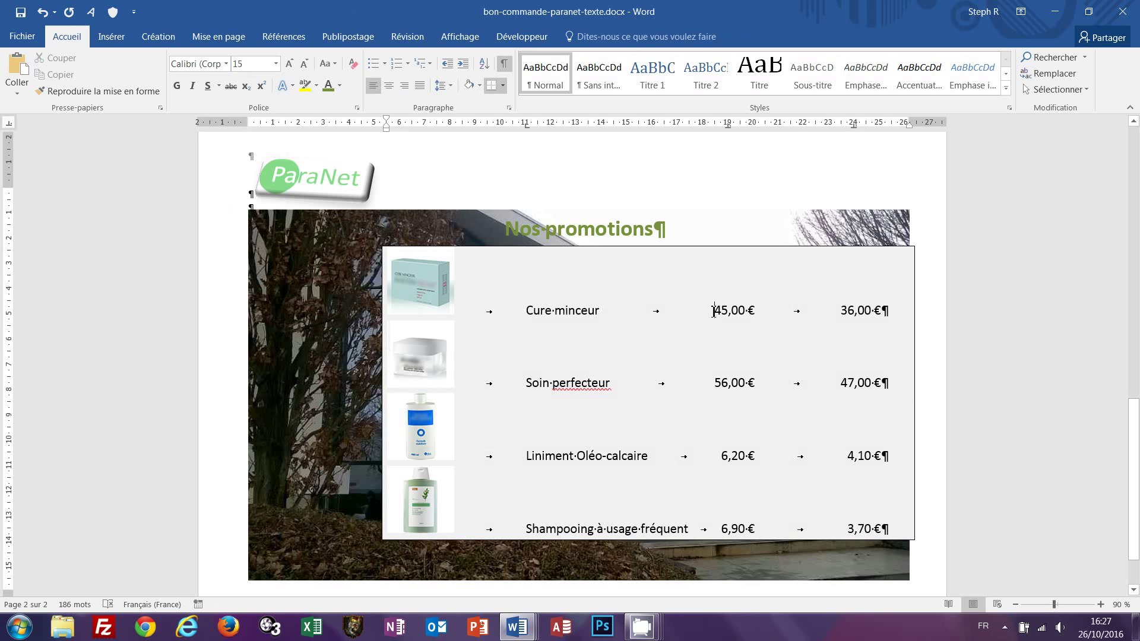
pyautogui.moveTo(713, 312); pyautogui.dragTo(762, 527)
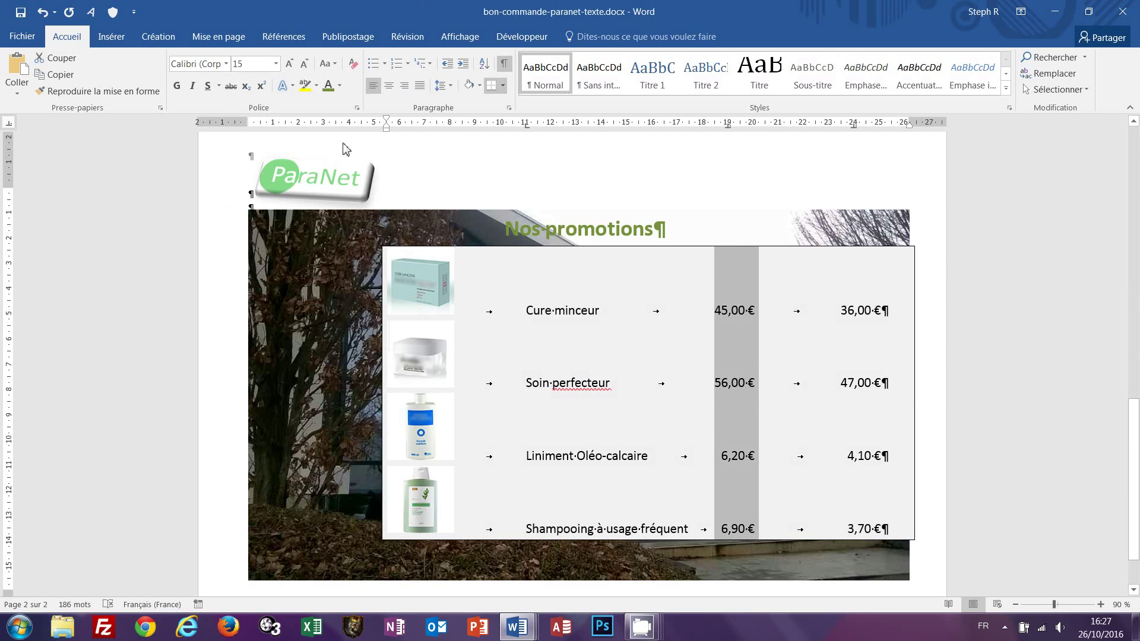
pyautogui.click(231, 86)
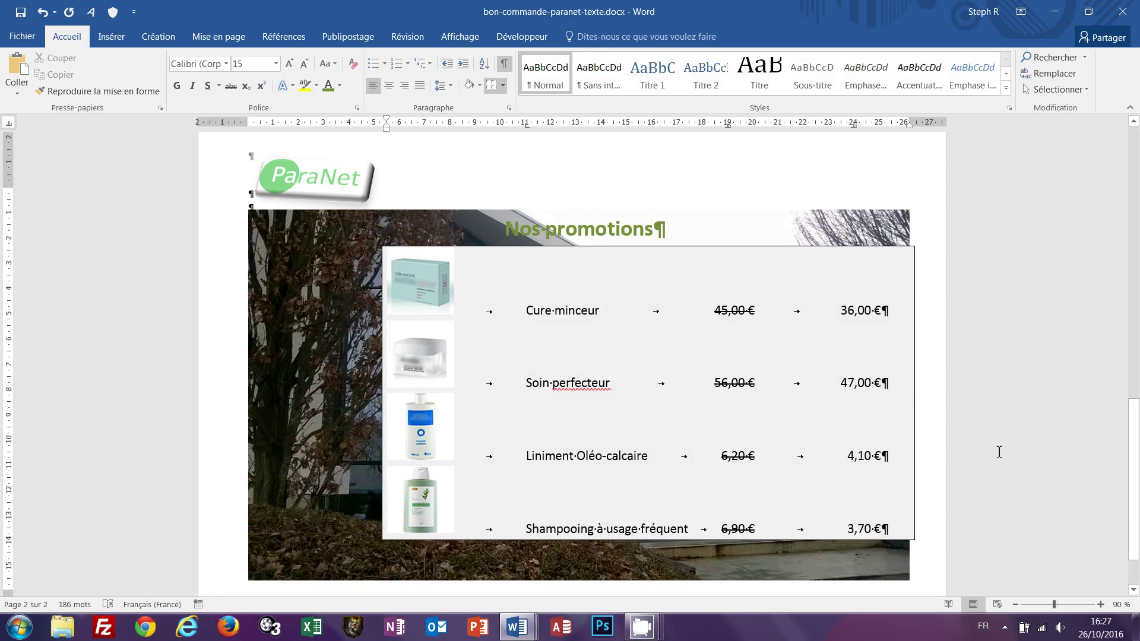
# - Give the Cure minceur picture a solid outline through its image formatting options
pyautogui.scroll(-1, 983, 454)
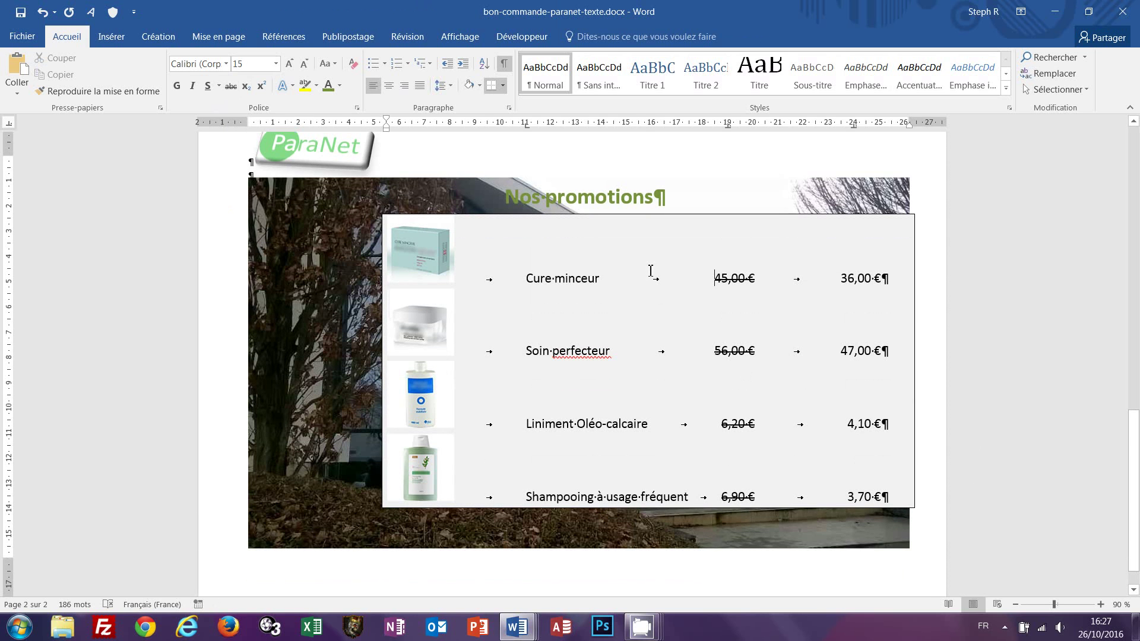
pyautogui.click(413, 262)
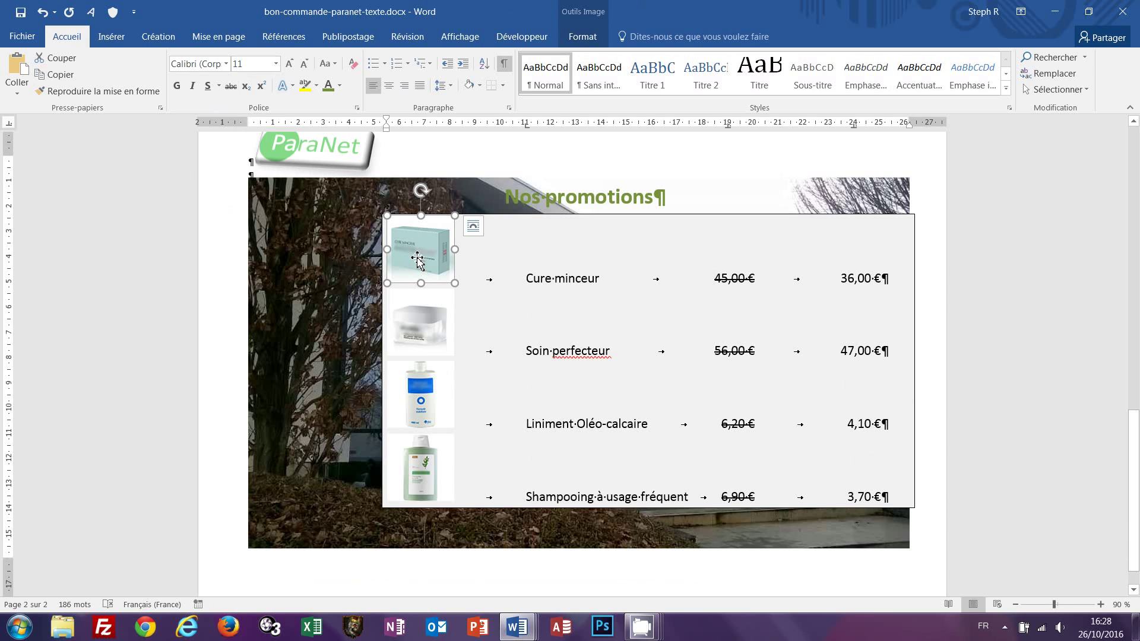
pyautogui.rightClick(418, 260)
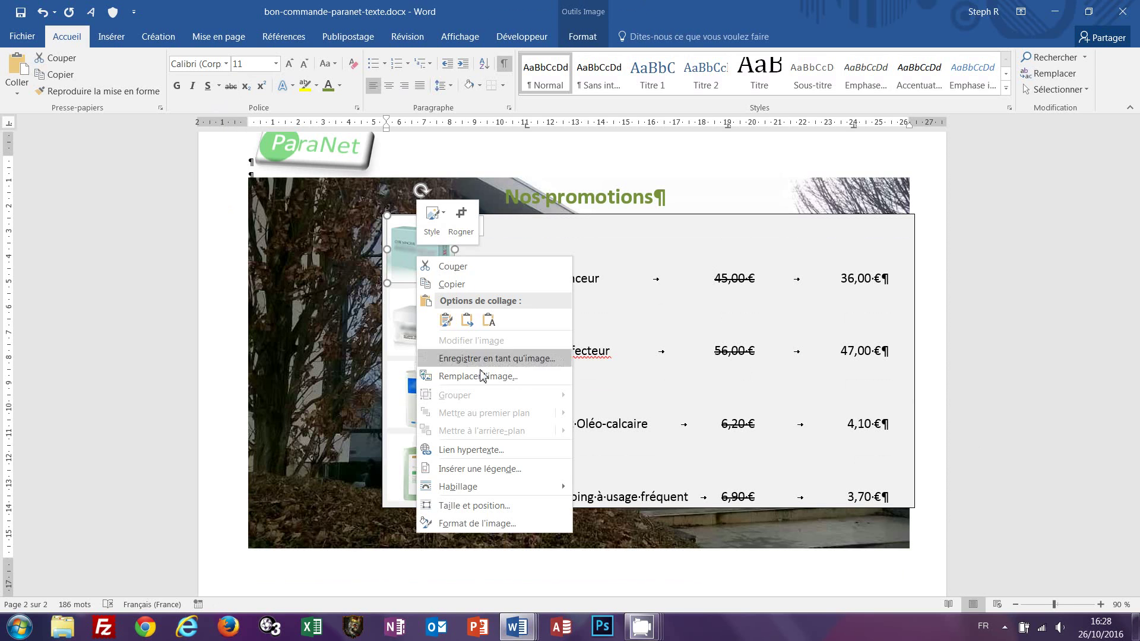
pyautogui.click(477, 523)
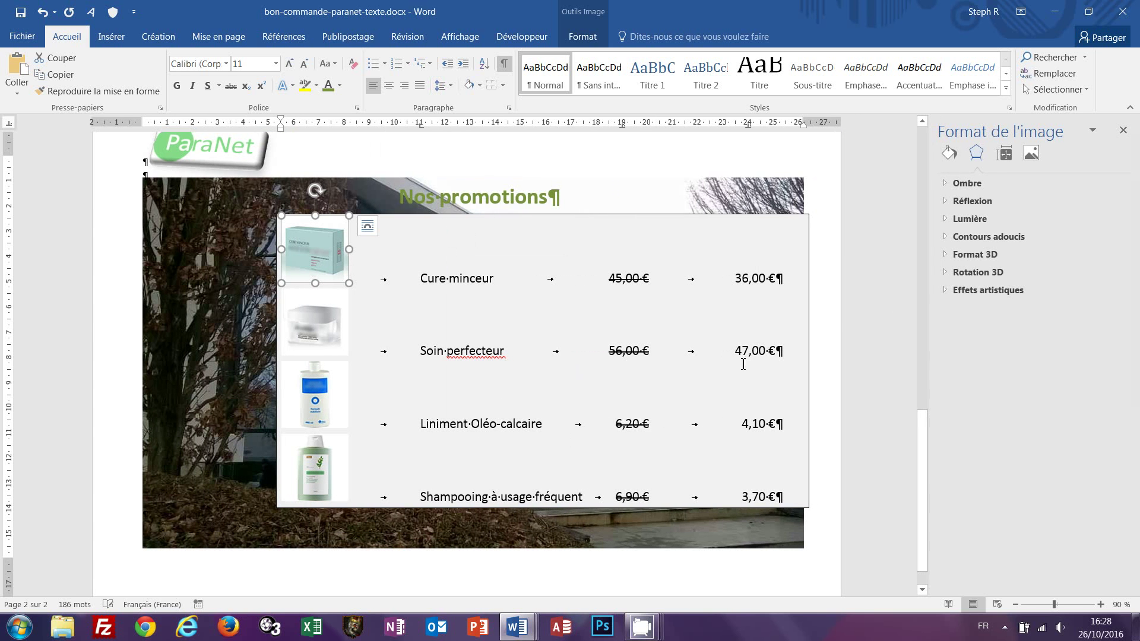
pyautogui.click(950, 155)
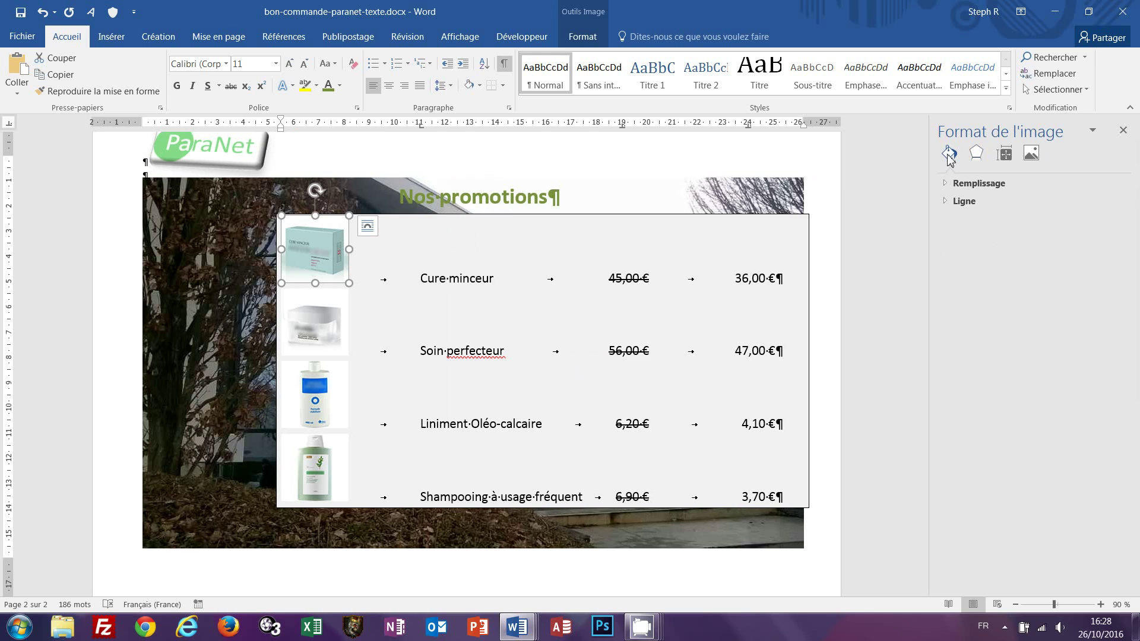
pyautogui.click(948, 202)
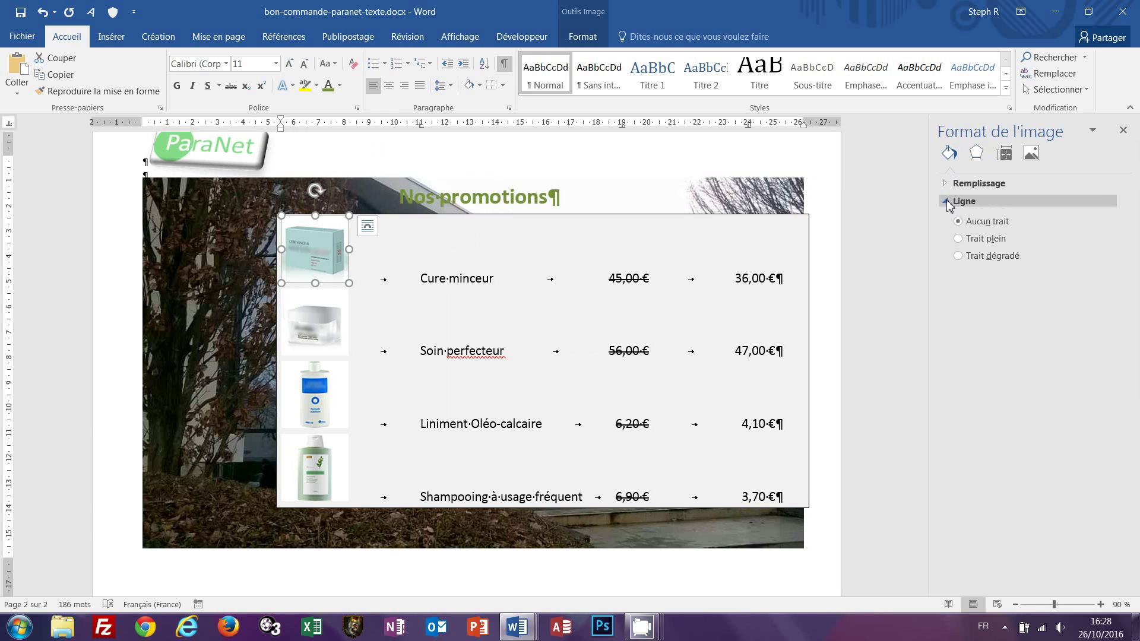
pyautogui.click(957, 238)
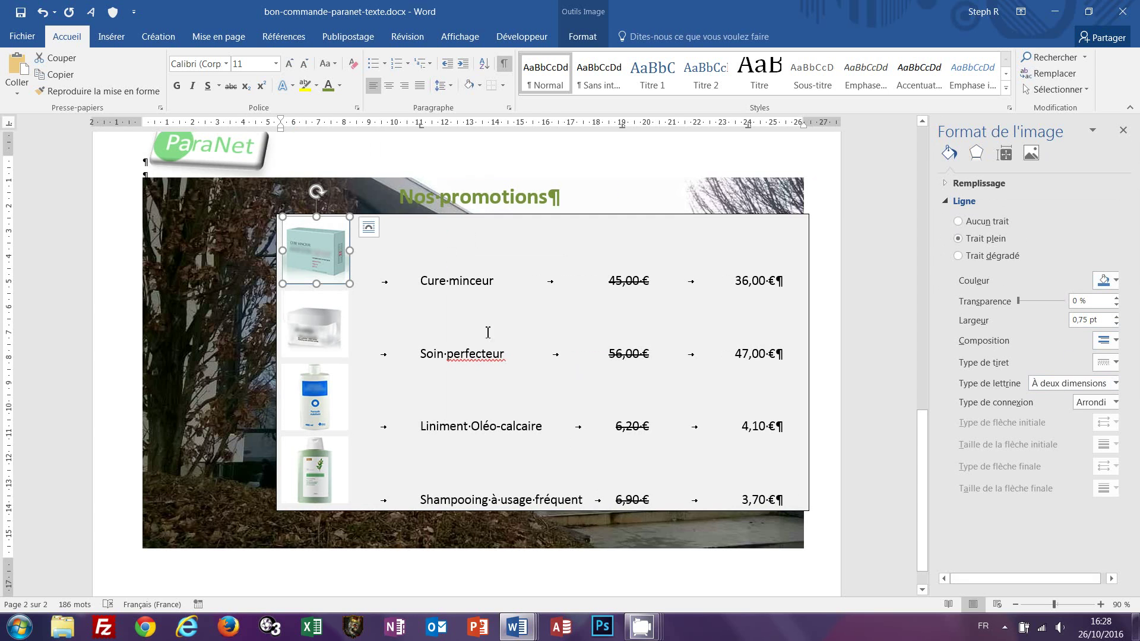
# - Apply a solid outline to the Soin perfecteur and Liniment Oléo-calcaire pictures
pyautogui.click(327, 350)
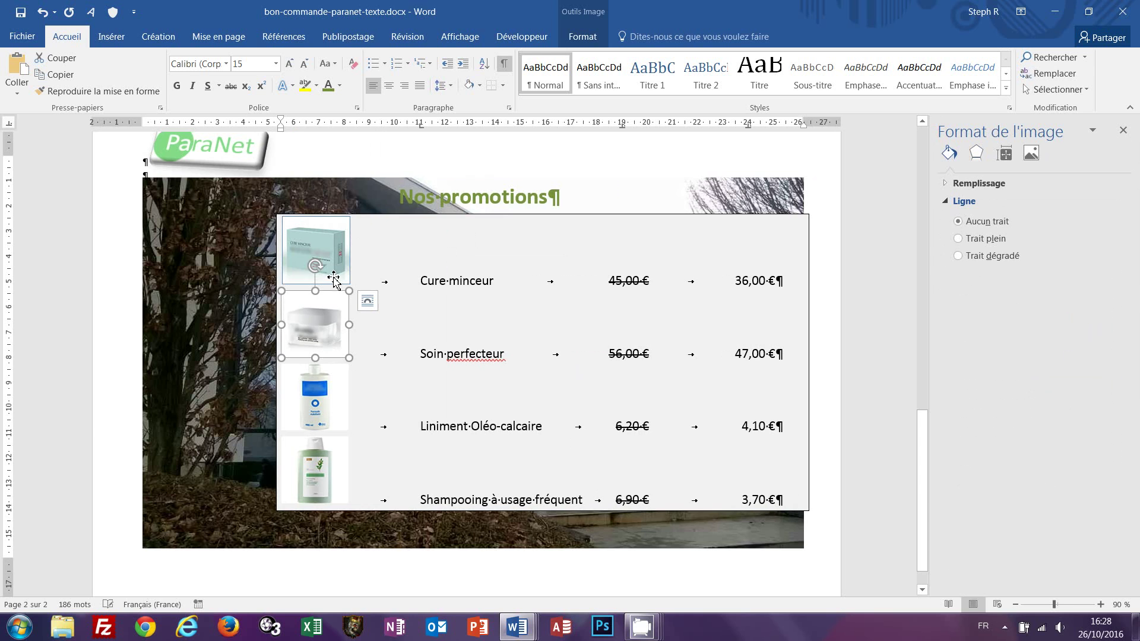
pyautogui.click(959, 240)
pyautogui.click(309, 426)
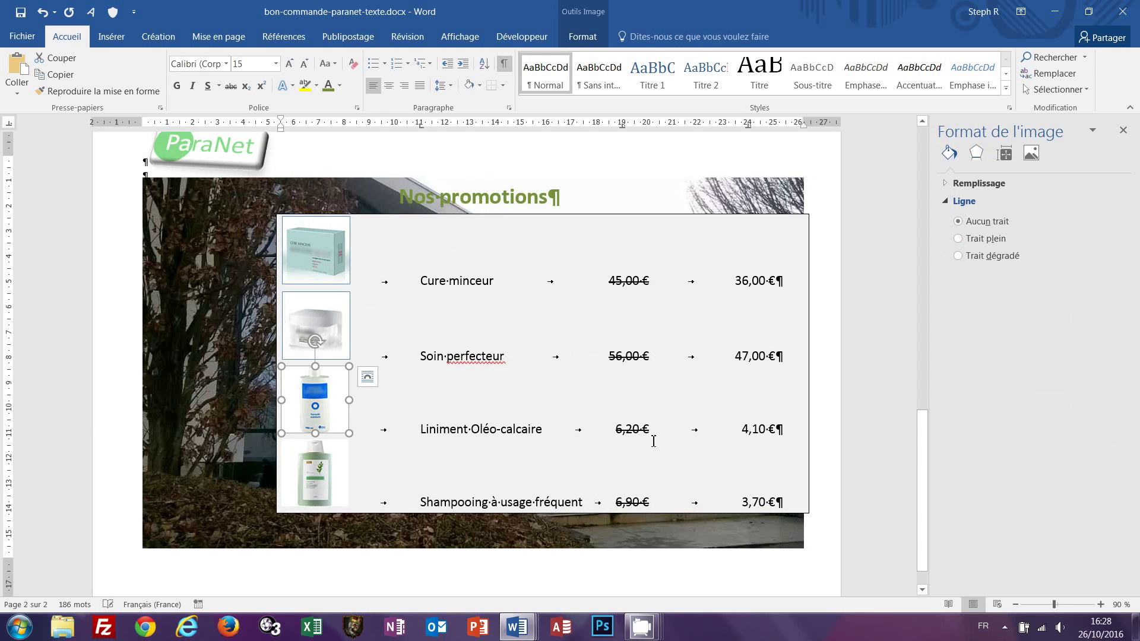
pyautogui.click(960, 239)
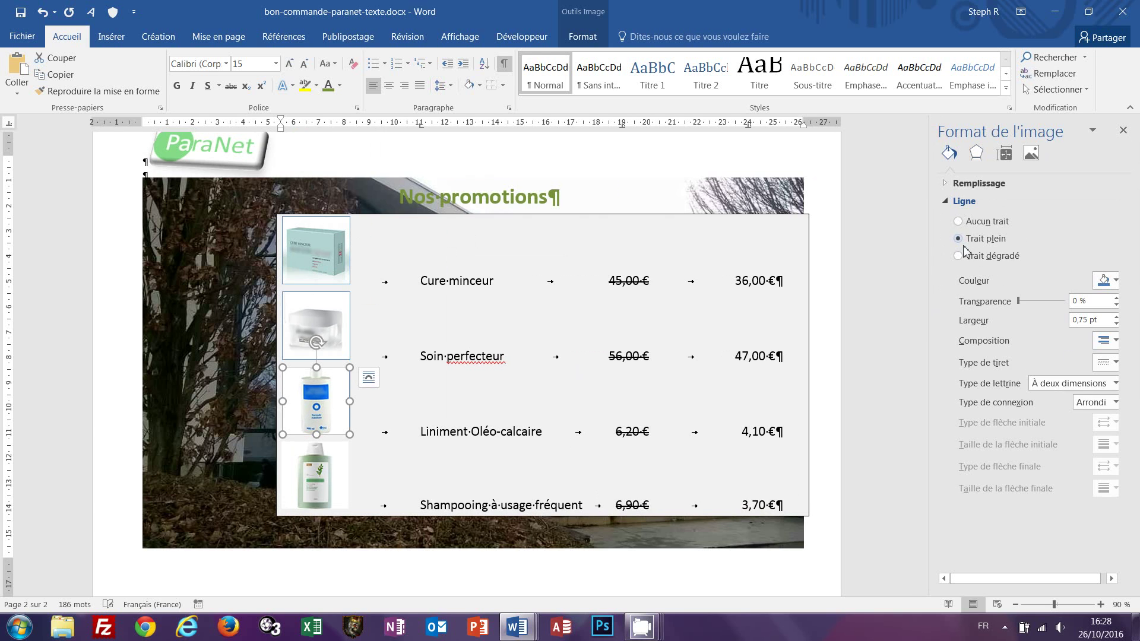